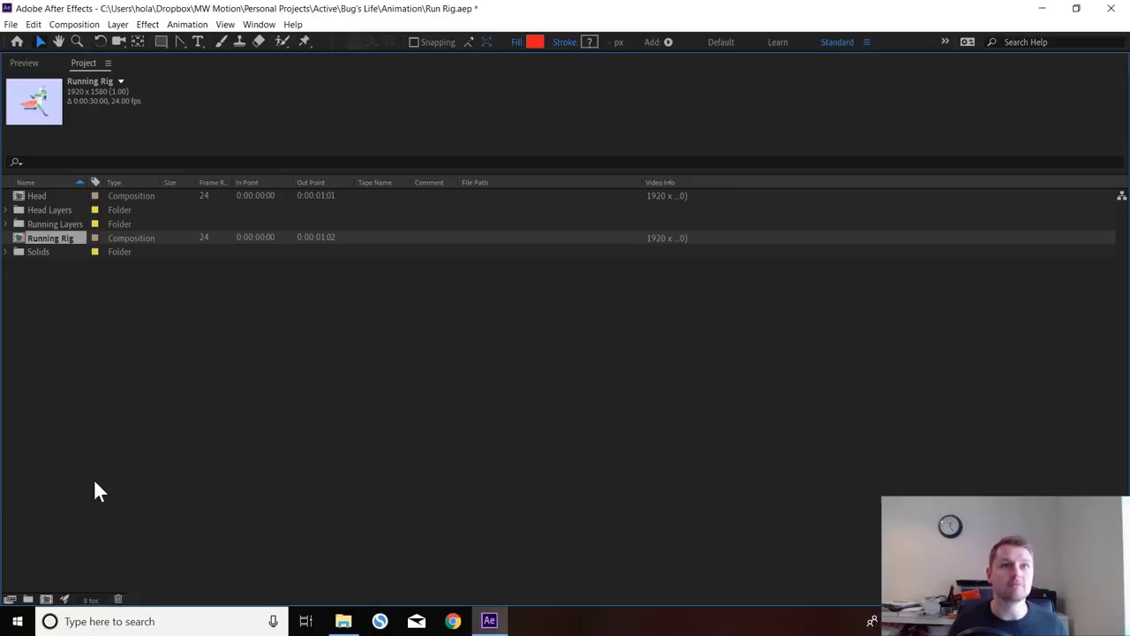
- Duplicate the Running Rig composition and rename the copy Running Cycle
key("Return")
key("Right")
key("BackSpace")
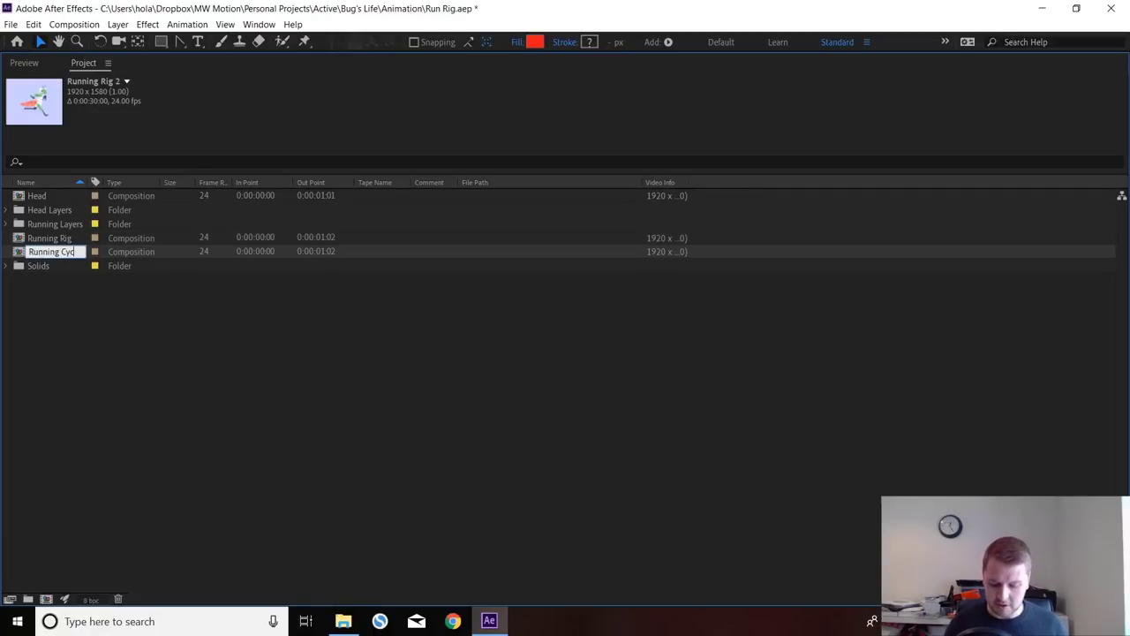
type("Cycle")
key("Return")
left_click(101, 501)
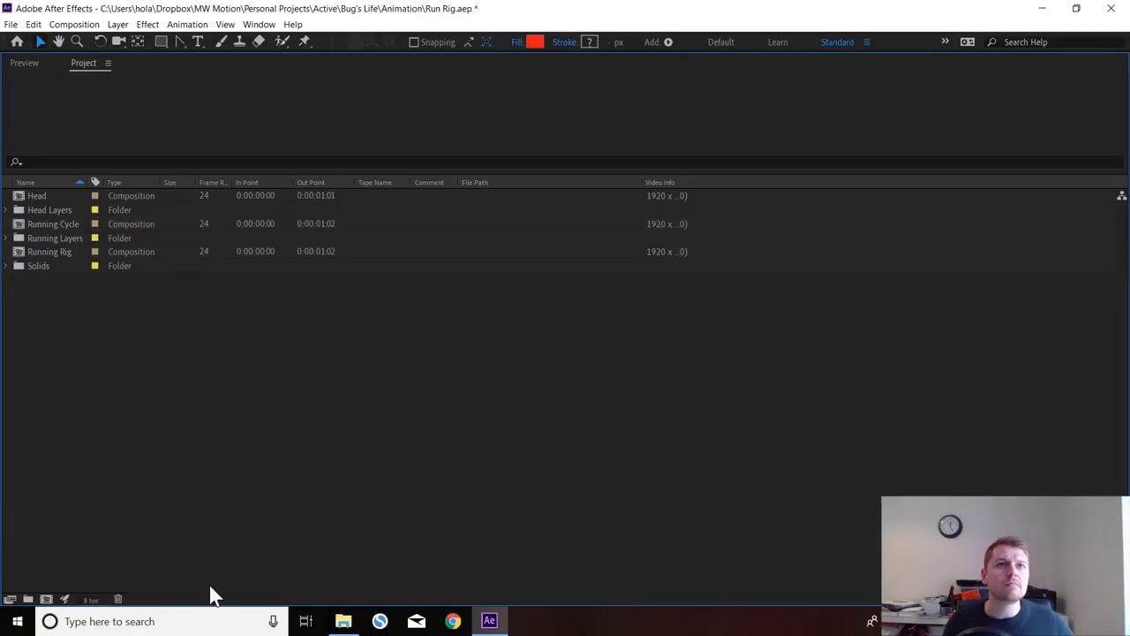
- Search Windows for "key" and launch KeyPose.exe
left_click(209, 621)
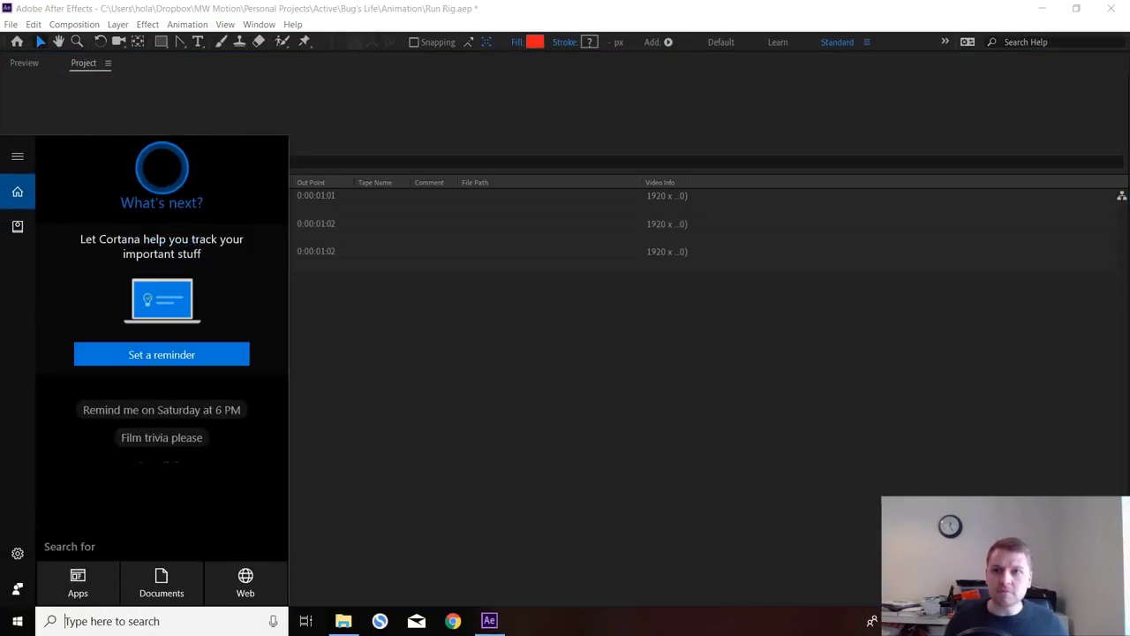
type("key")
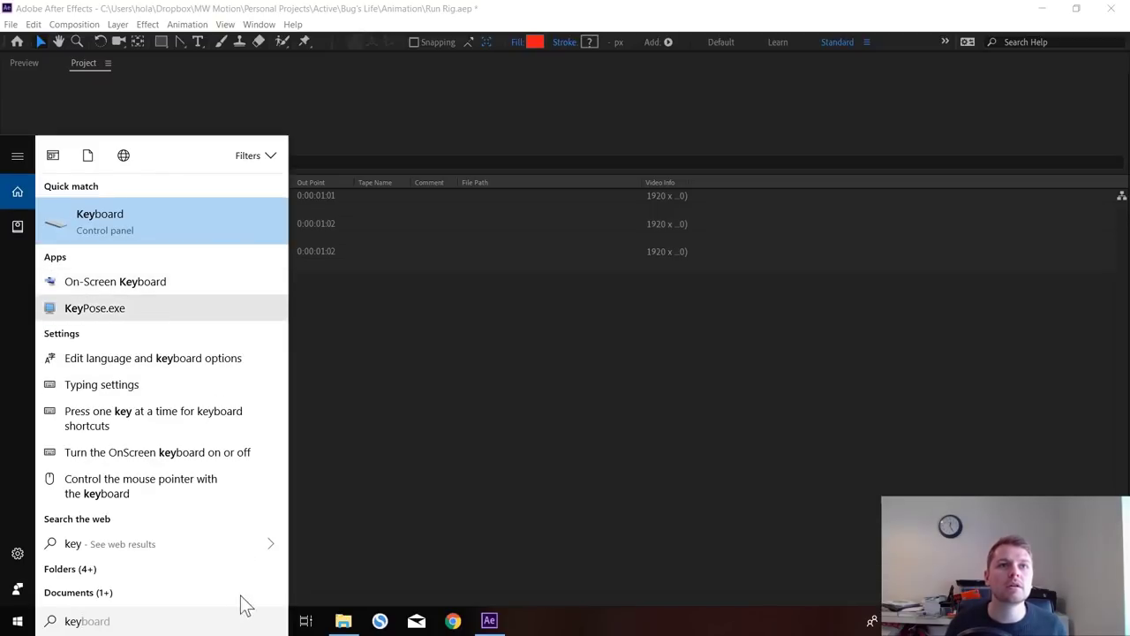
key("Down")
key("Return")
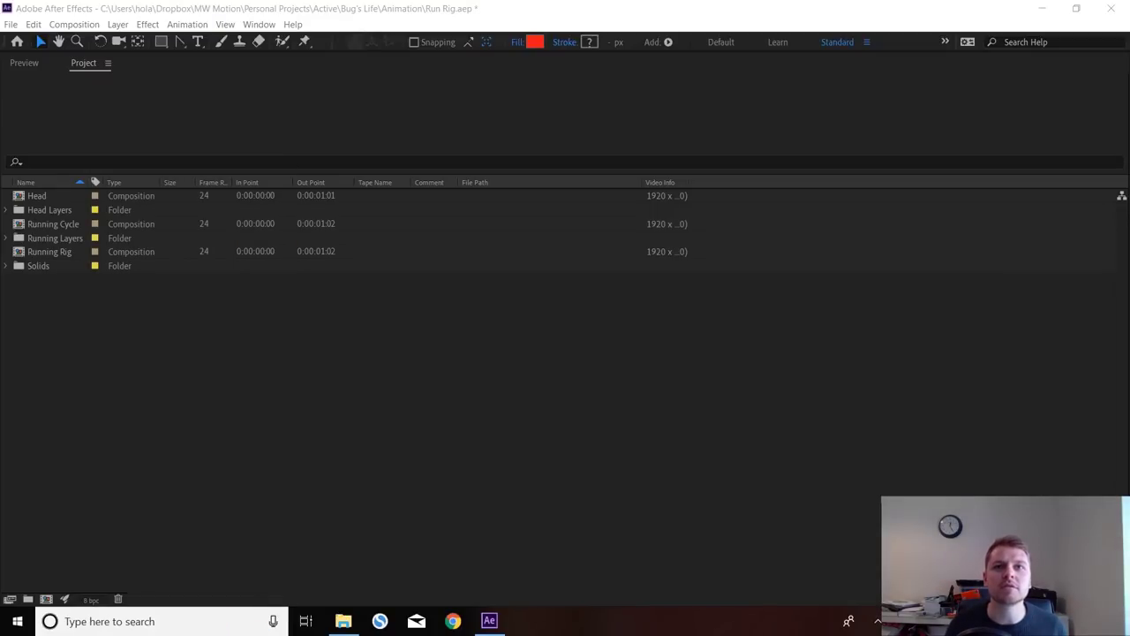
key("f")
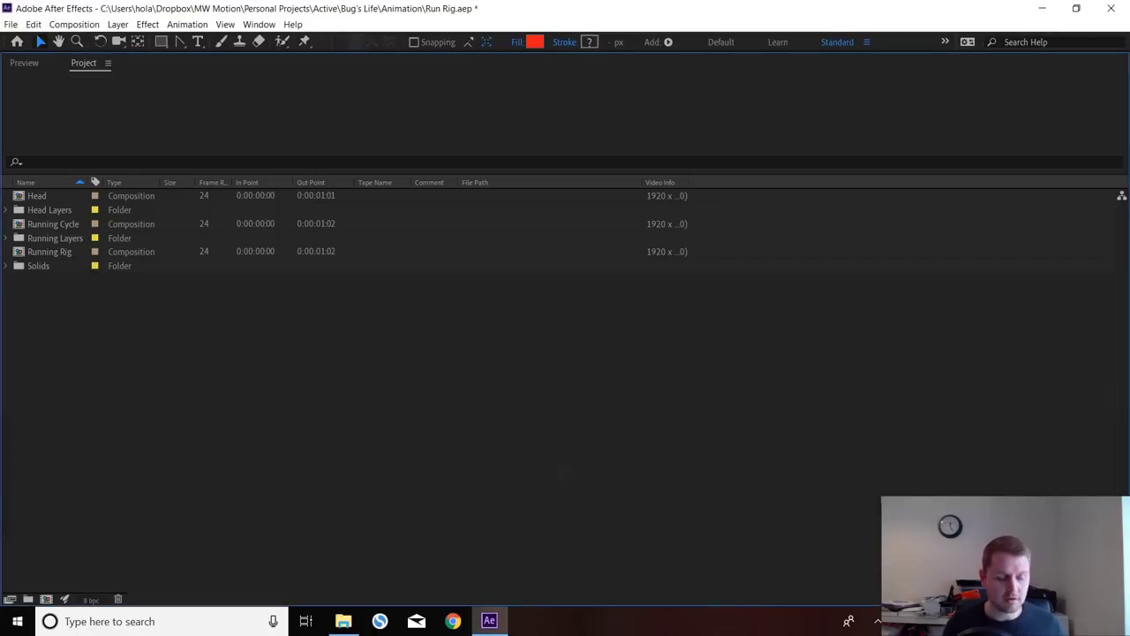
- Restore the full workspace from the maximized project view, with the Running Cycle composition open
key("grave")
key("grave")
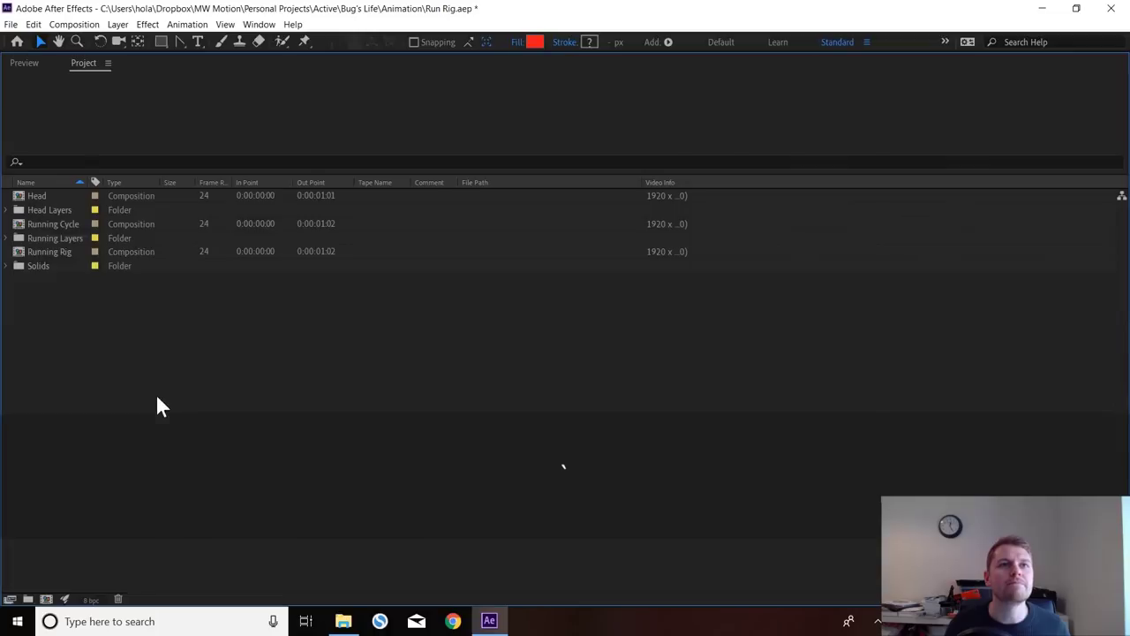
key("grave")
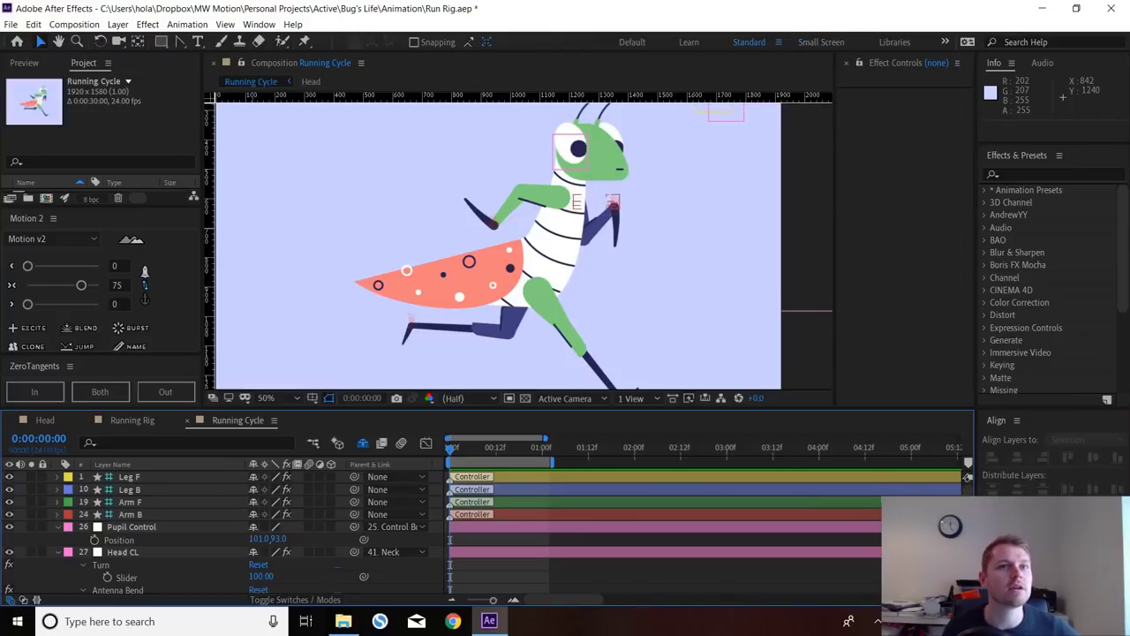
- Add a composition marker labelled U at frame 0 of the Running Cycle timeline
left_click(130, 477)
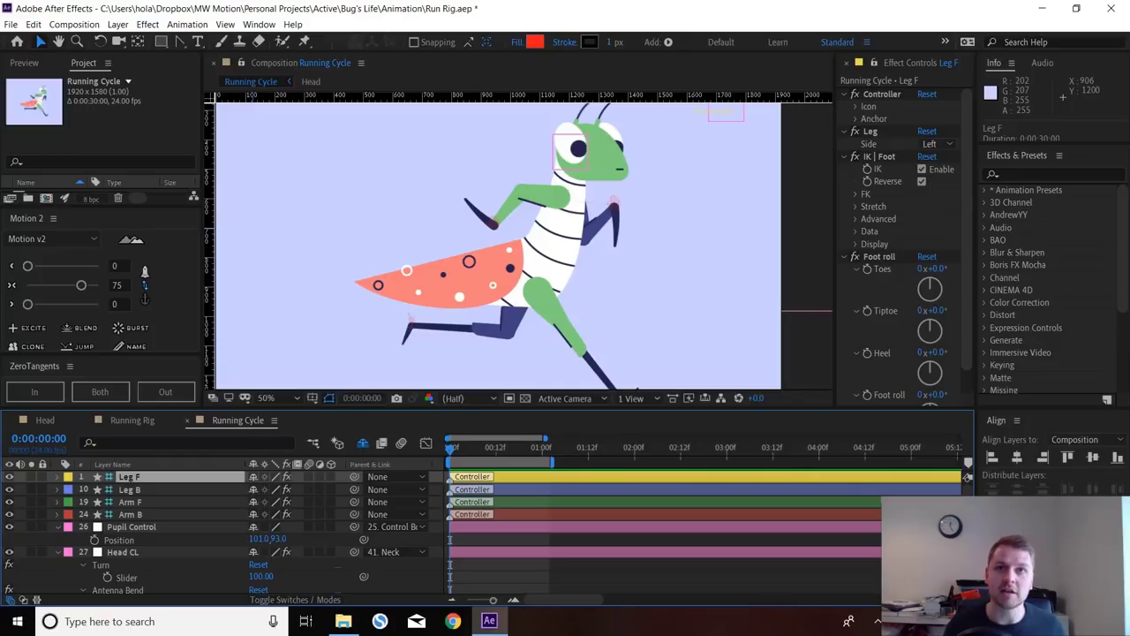
scroll(468, 461, "up", 2)
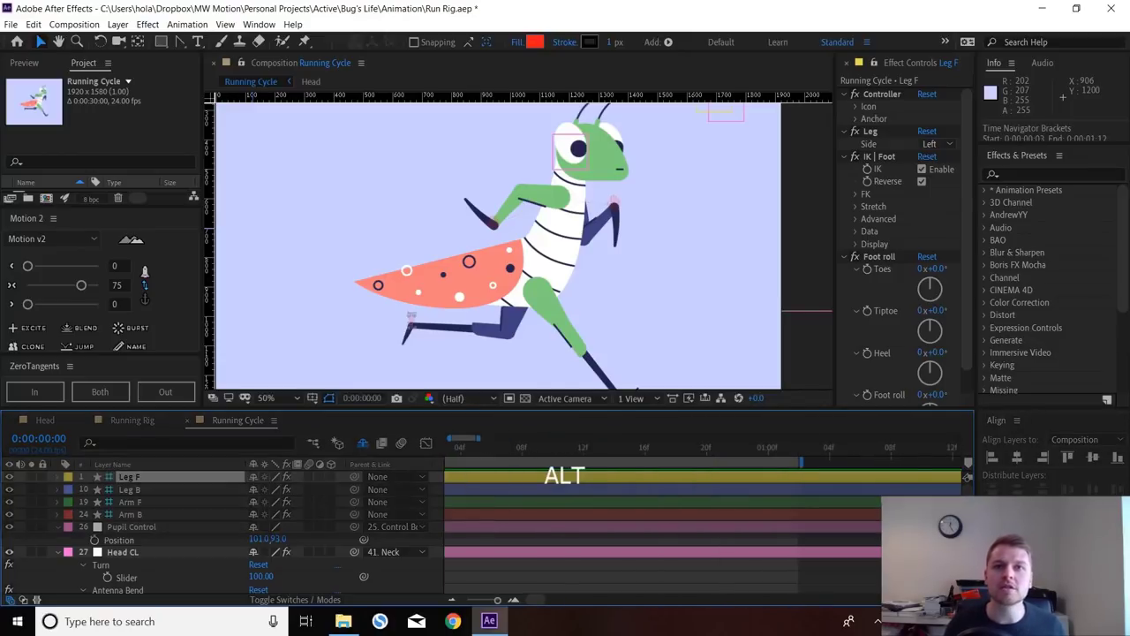
left_click_drag(536, 600, 529, 599)
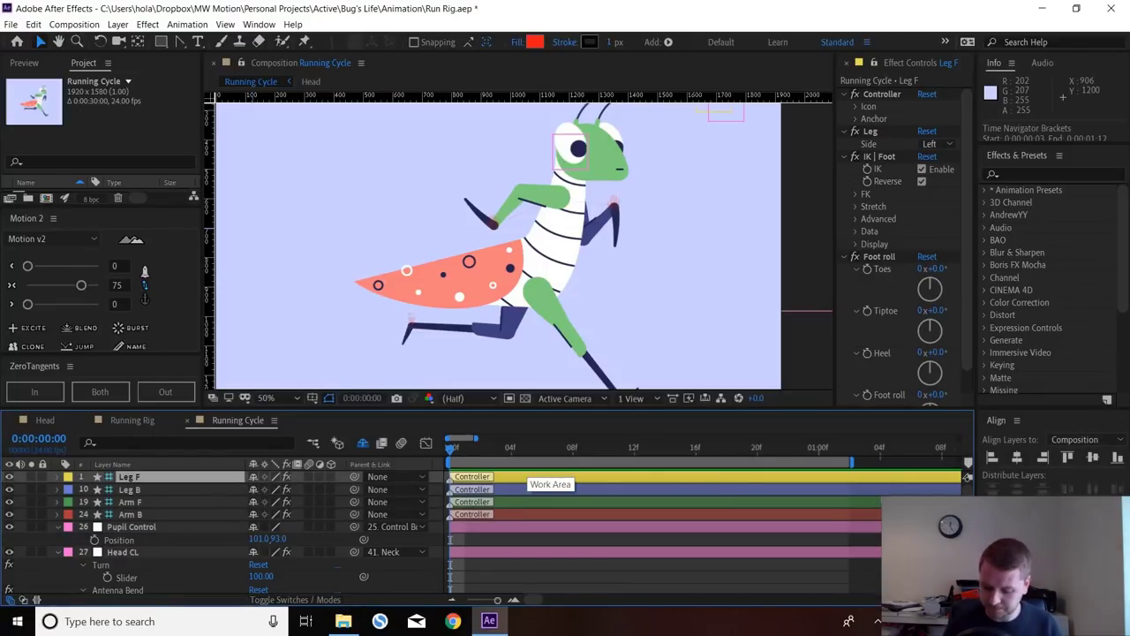
key("shift+8")
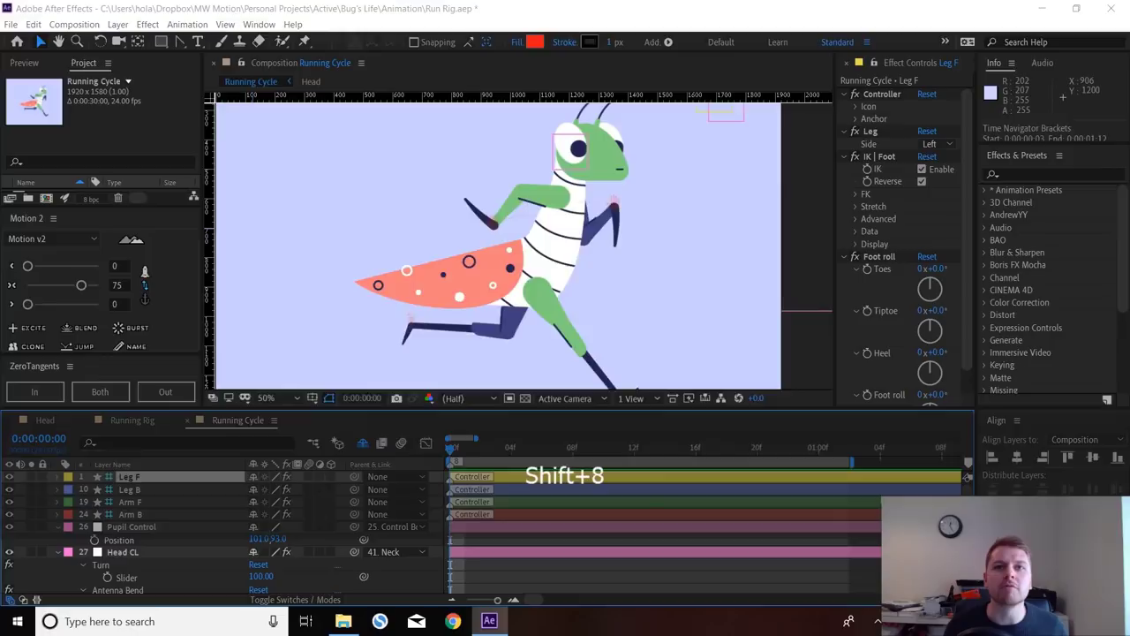
double_click(446, 461)
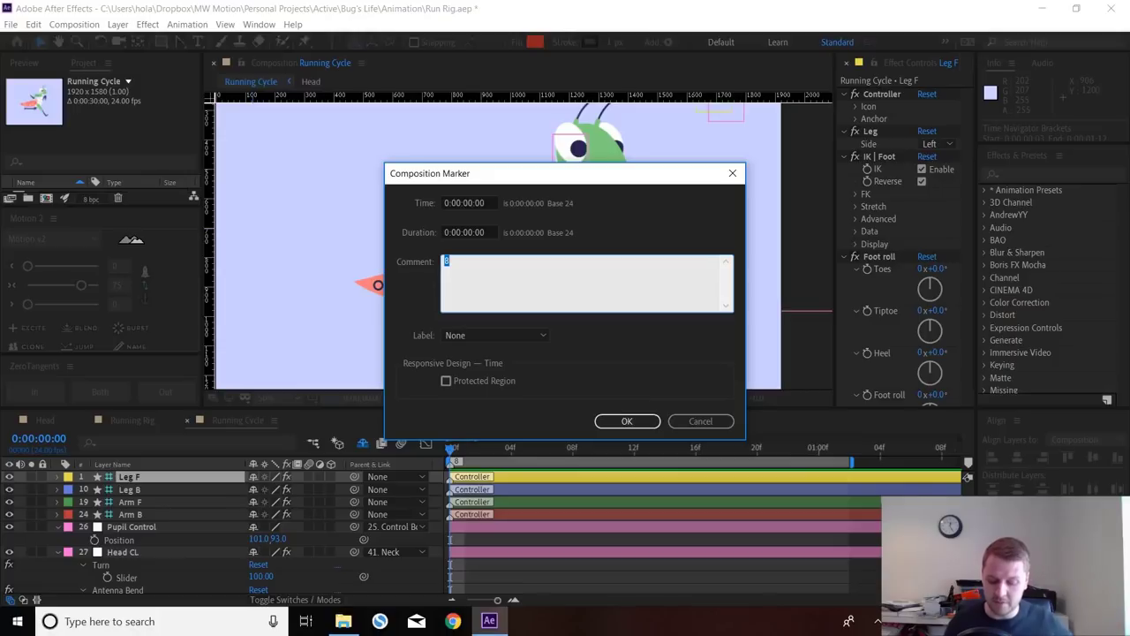
key("Return")
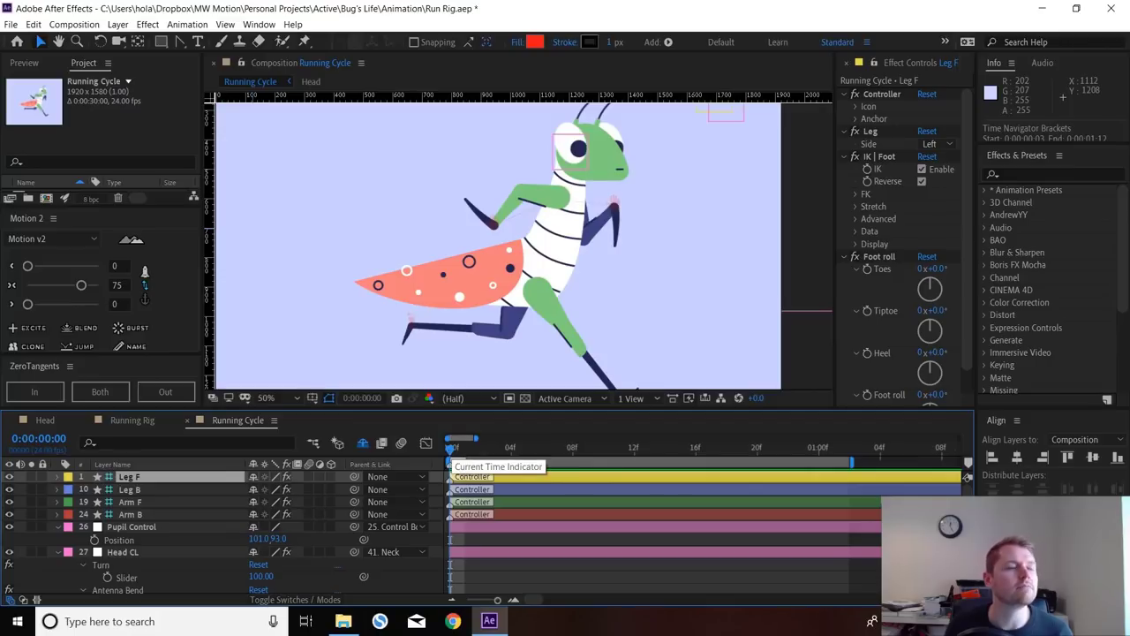
- Add a composition marker at frame 8 and set its comment to U
left_click(572, 457)
key("alt+shift+p")
key("shift+8")
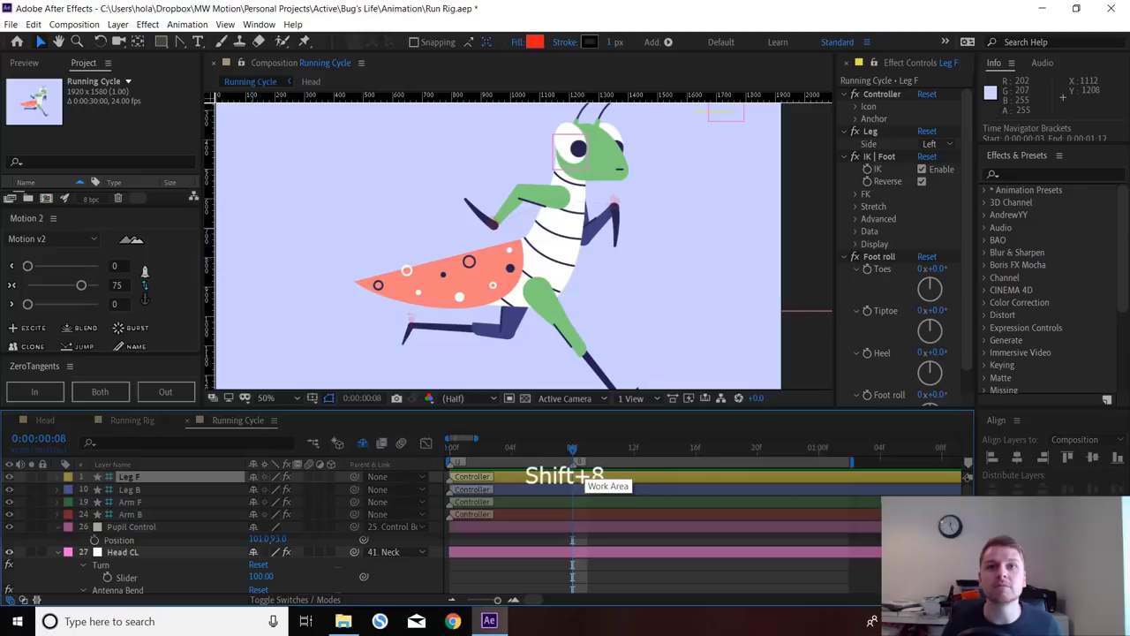
double_click(576, 461)
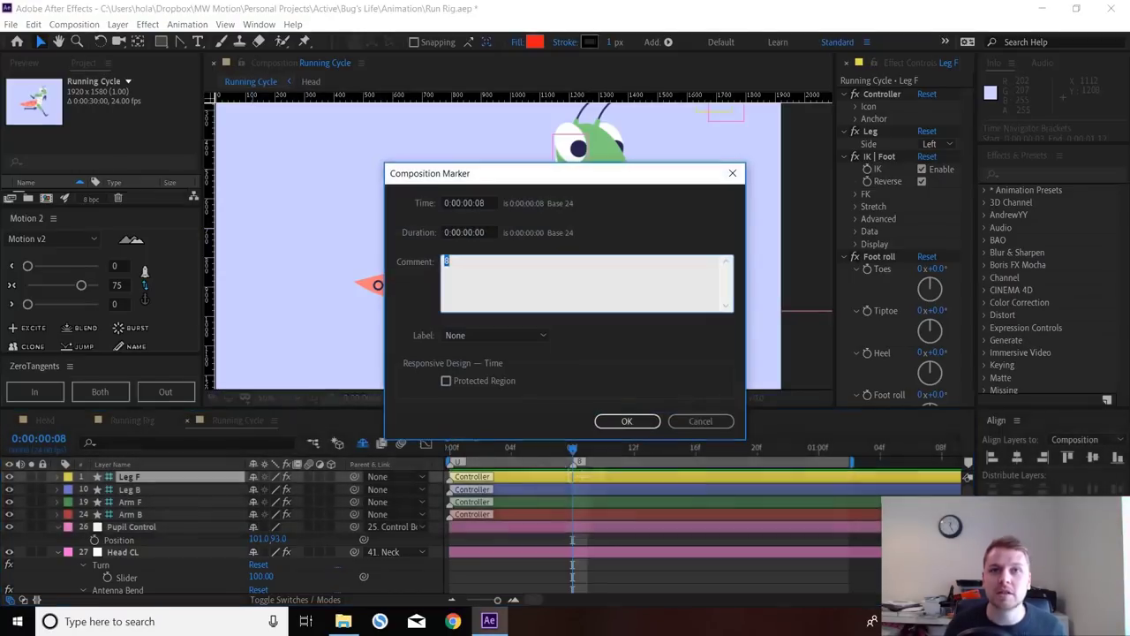
type("U")
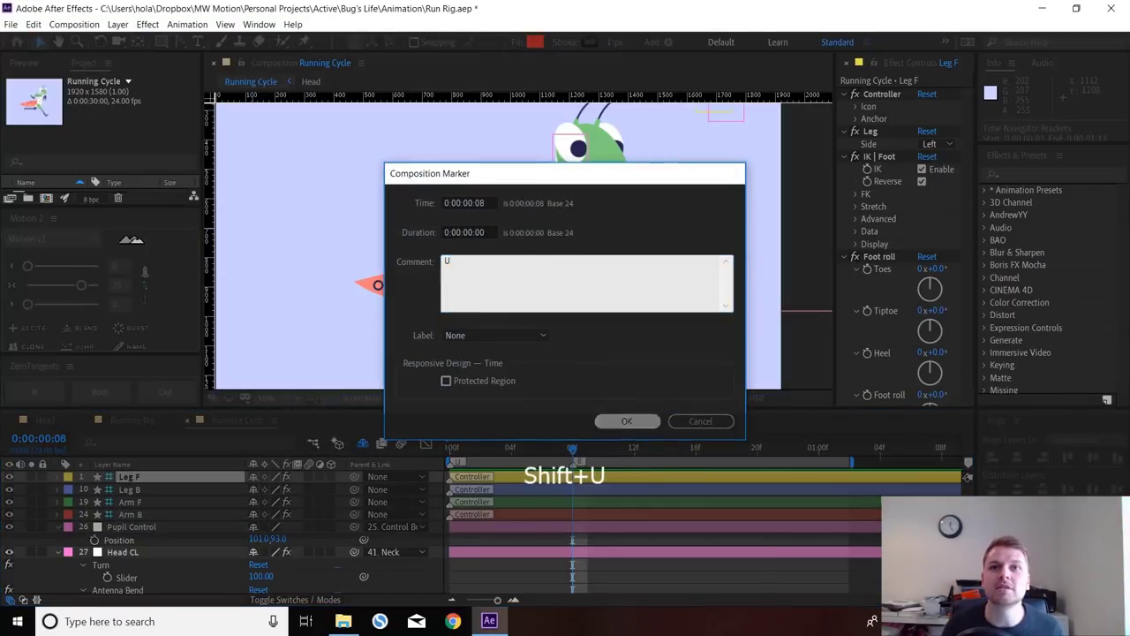
left_click(627, 421)
- Add a composition marker with the comment L at frame 16 and end the work area there
key("Page_Down")
key("Page_Down")
key("Page_Down")
key("Page_Down")
key("Page_Down")
key("Page_Down")
key("Page_Down")
key("Page_Down")
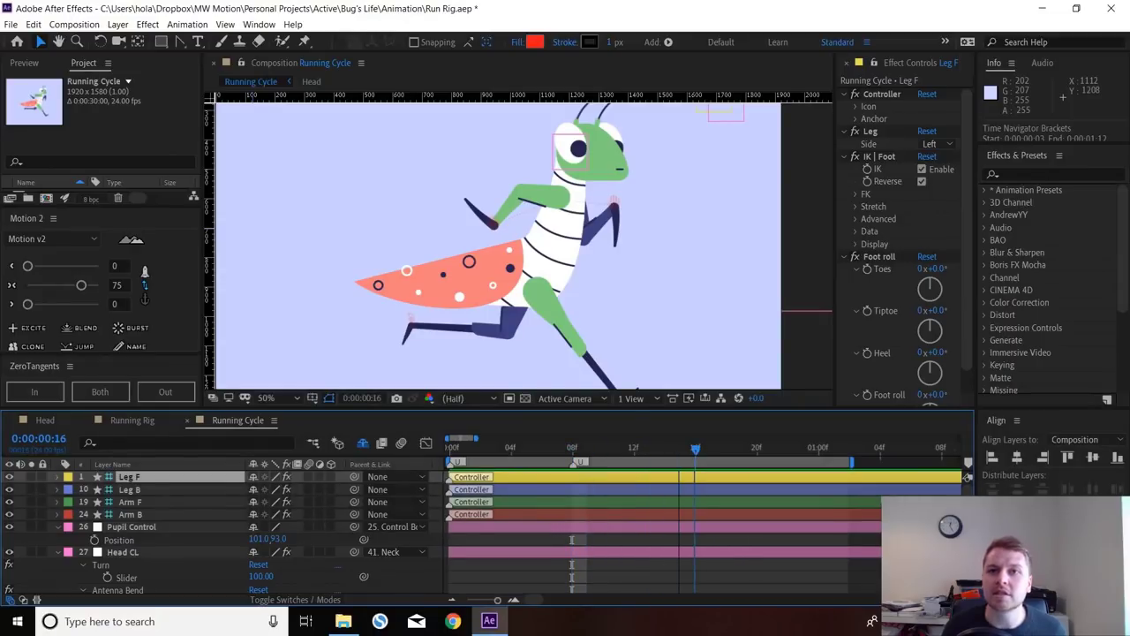
key("shift+8")
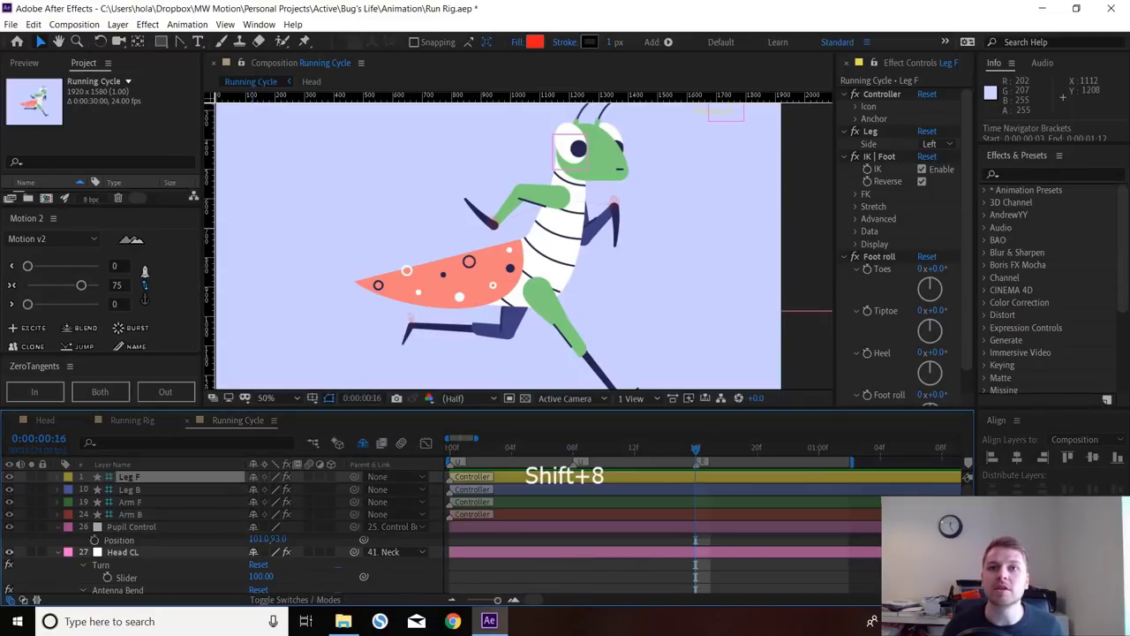
double_click(698, 462)
type("L")
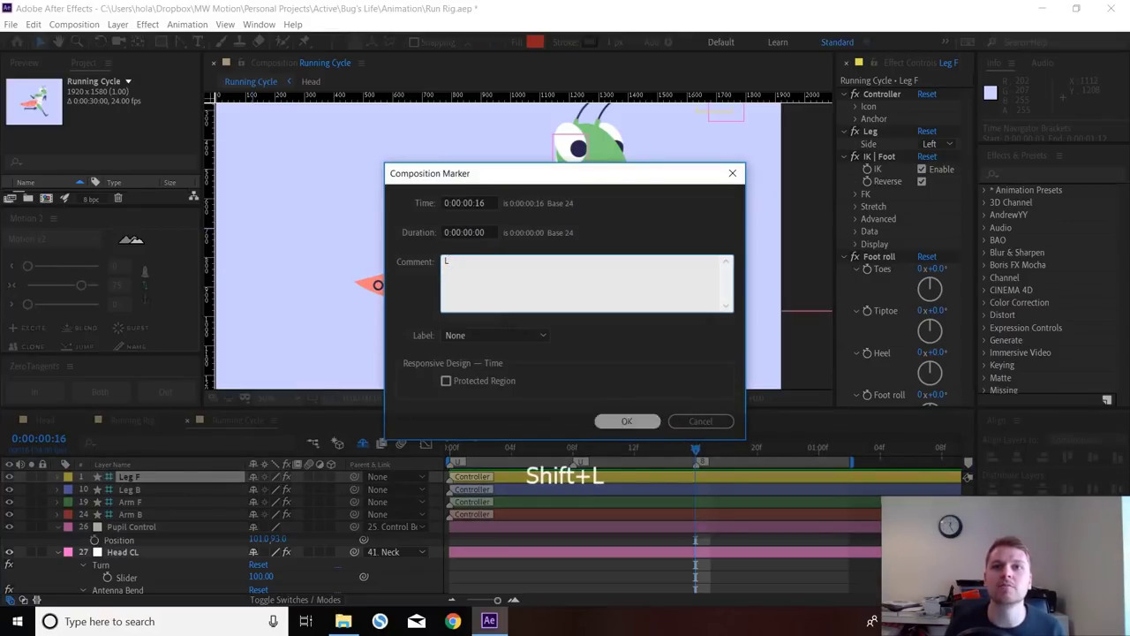
left_click(627, 421)
key("n")
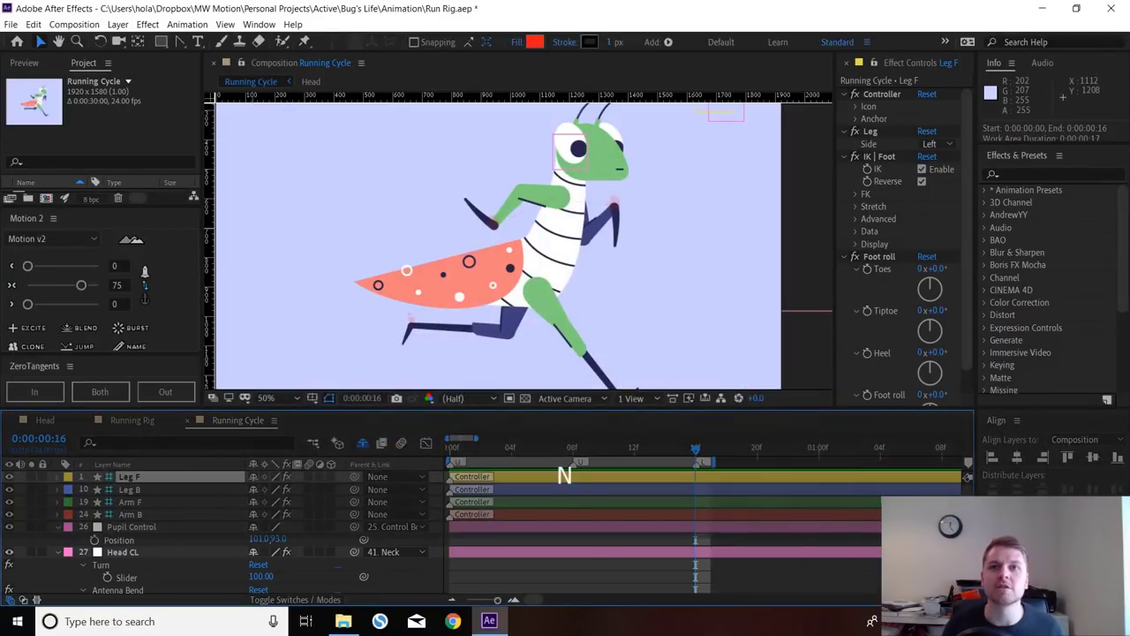
- Add a composition marker at frame 12 and set its comment to P
left_click(634, 447)
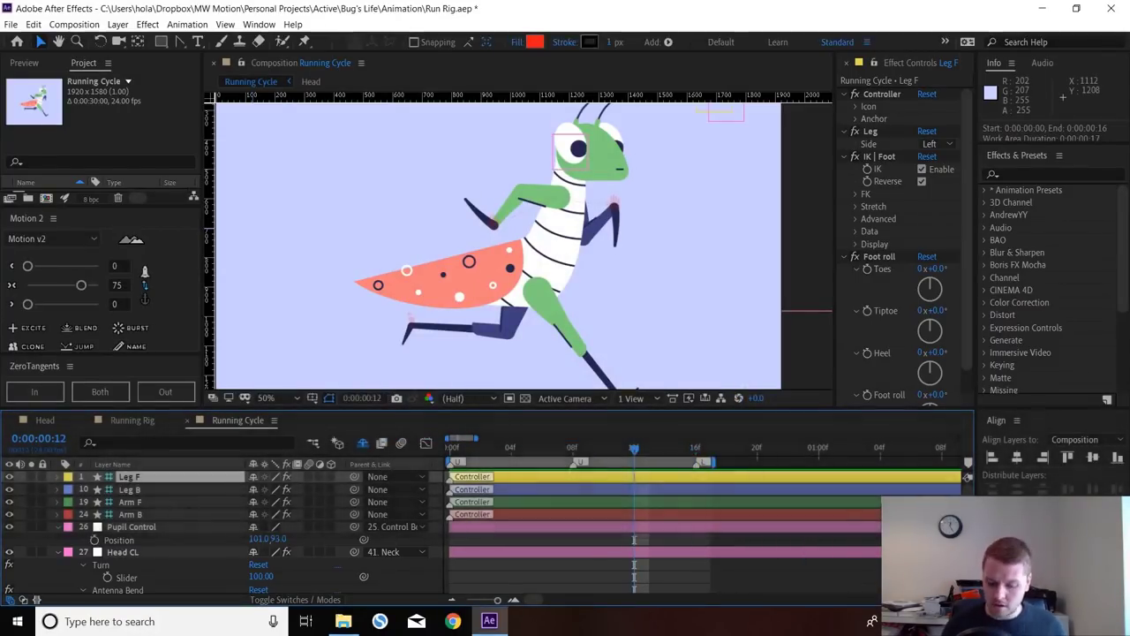
key("shift+9")
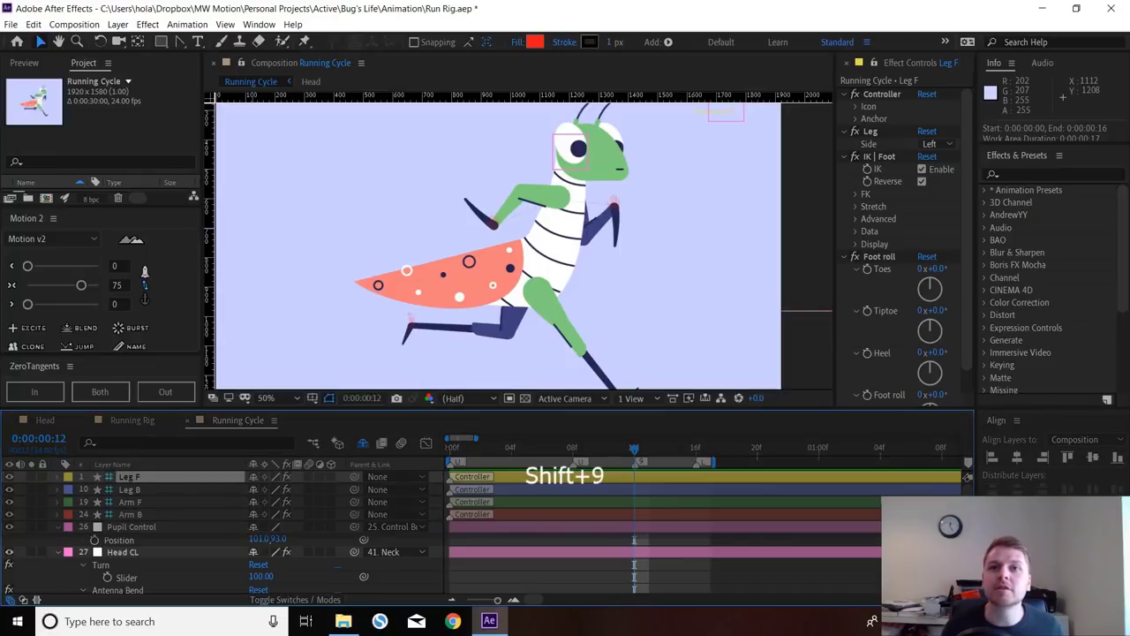
double_click(641, 462)
type("C")
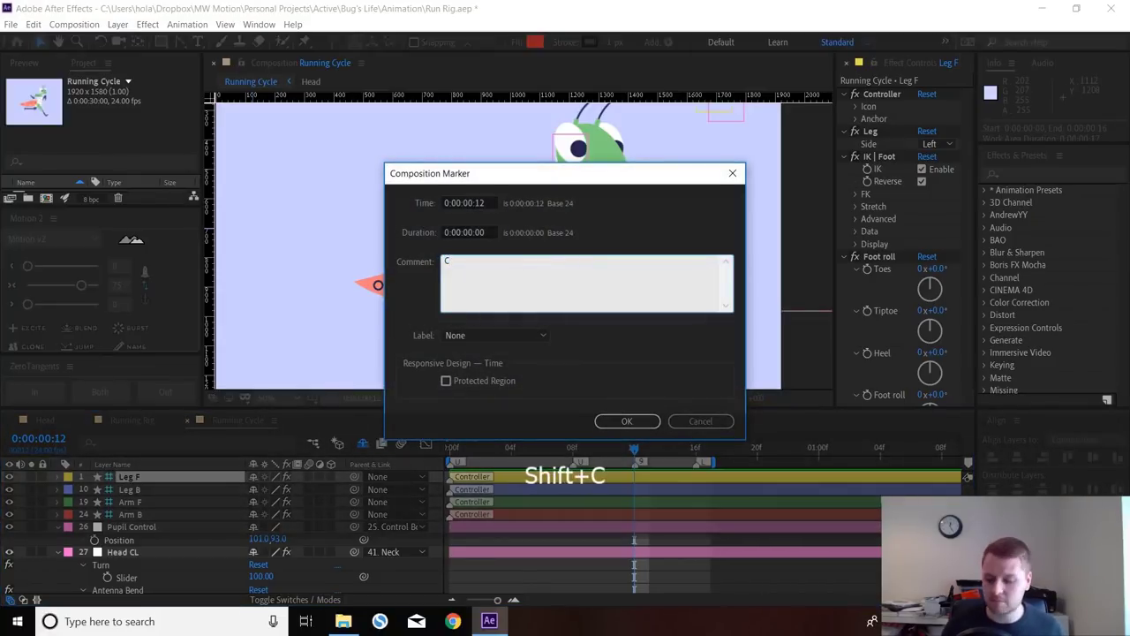
type("P")
key("Return")
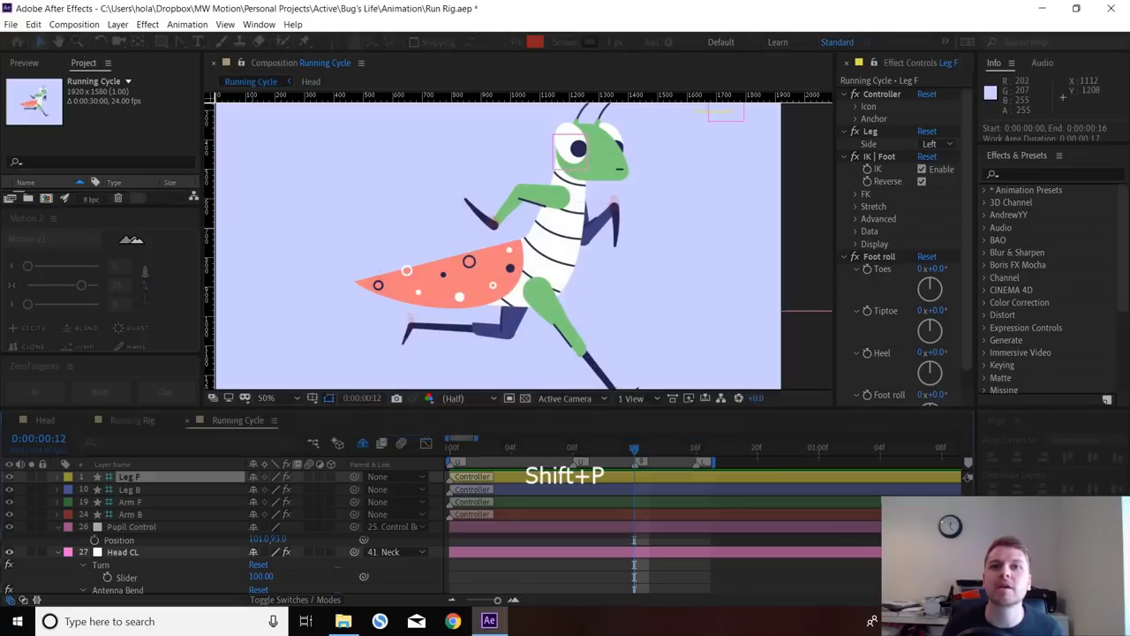
- Add a composition marker with the comment P at frame 4
key("Page_Up")
key("Page_Up")
key("Page_Up")
key("Page_Up")
key("Page_Up")
key("Page_Up")
key("Page_Up")
left_click_drag(526, 448, 510, 448)
key("shift+8")
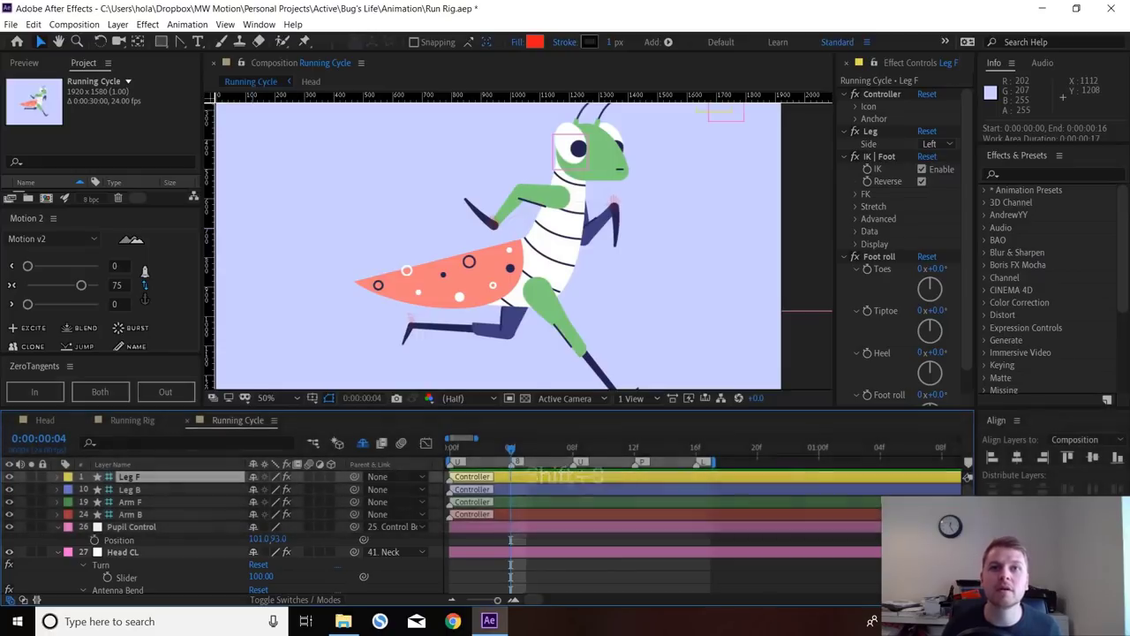
double_click(516, 462)
type("P")
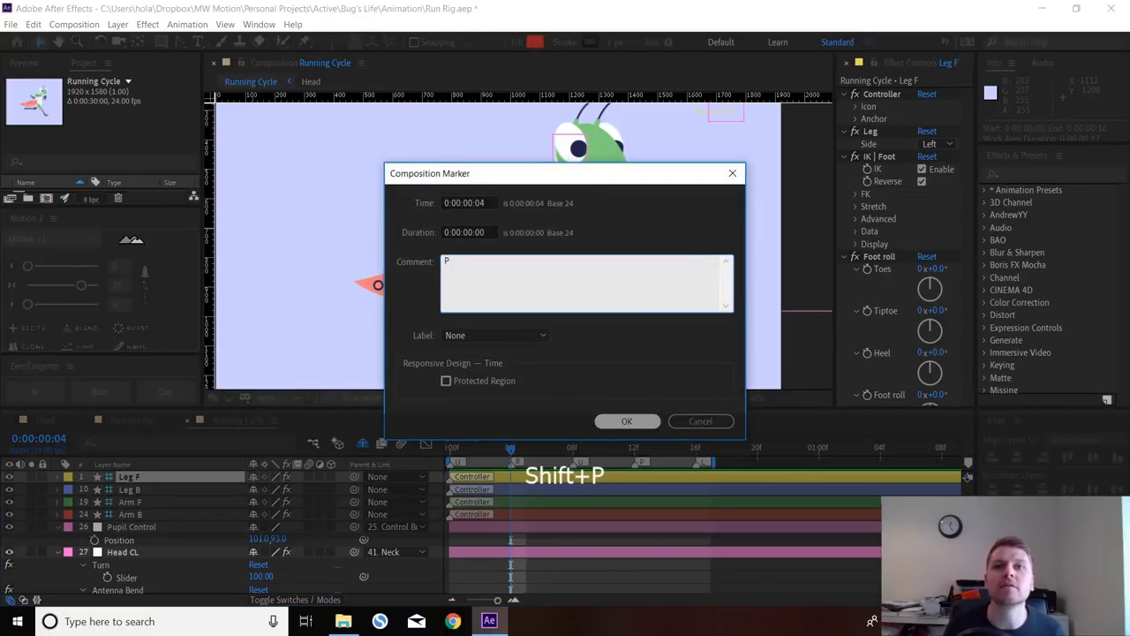
left_click(627, 421)
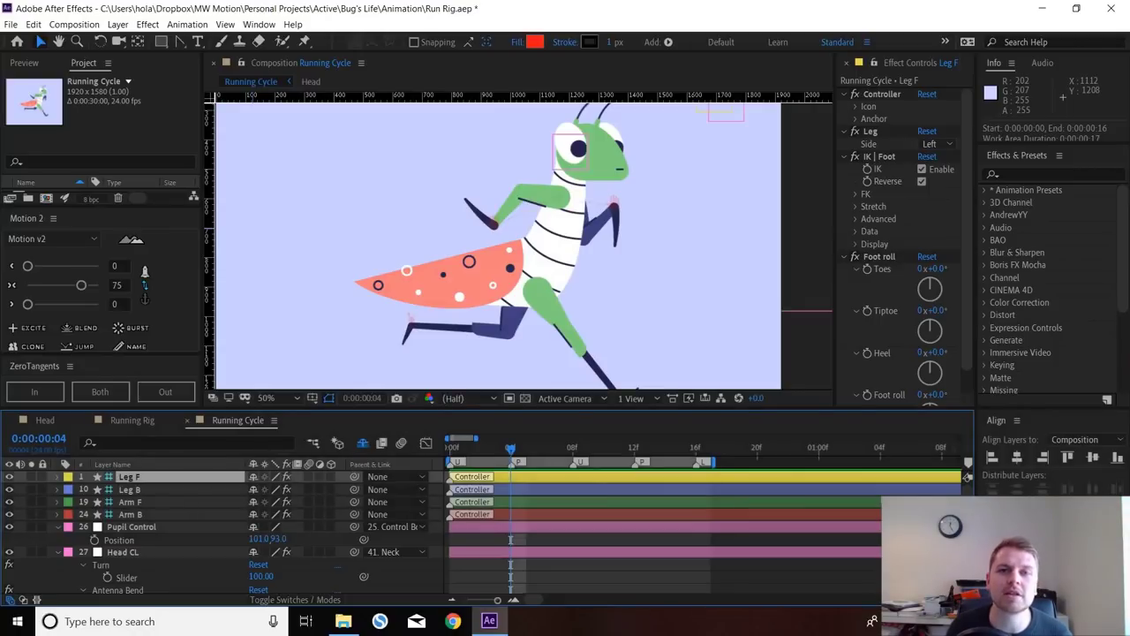
- Add a composition marker at frame 2 with the comment C
key("Page_Up")
key("Page_Up")
key("Page_Up")
key("Page_Up")
key("Page_Down")
key("Page_Down")
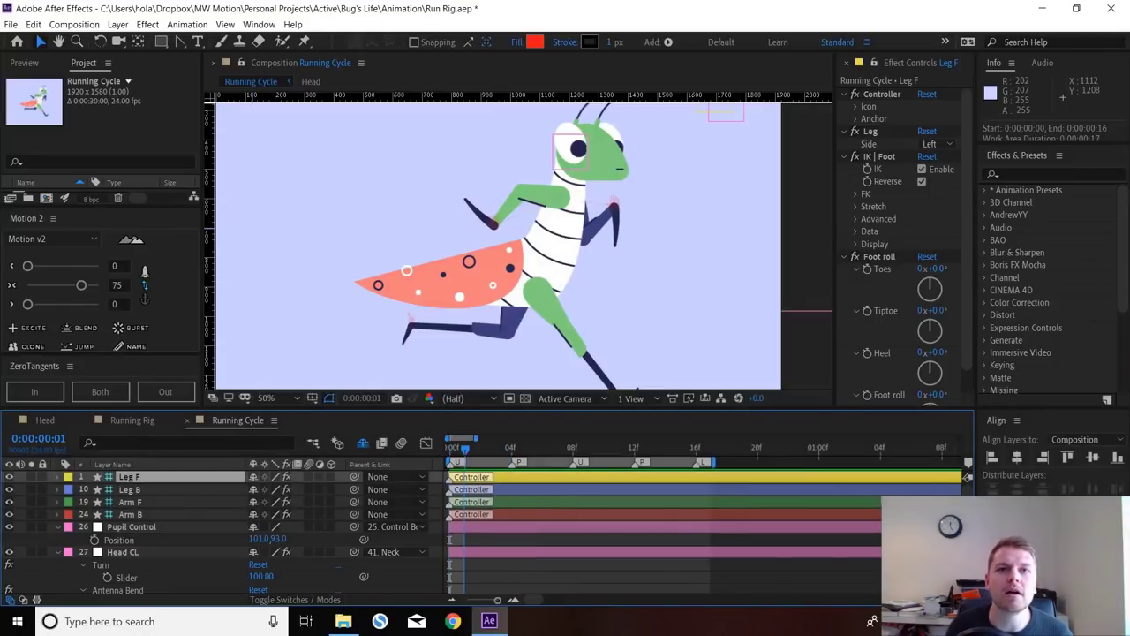
key("Page_Up")
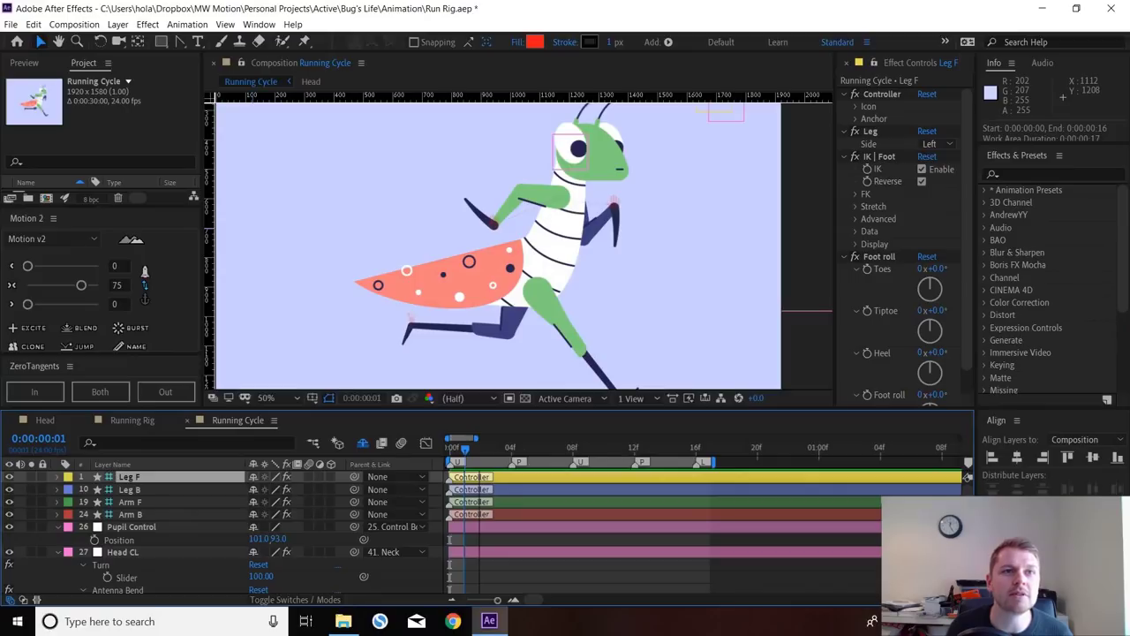
key("Page_Down")
key("Page_Down")
mouse_move(496, 451)
left_mouse_down()
mouse_move(465, 451)
mouse_move(480, 451)
left_mouse_up()
key("shift+8")
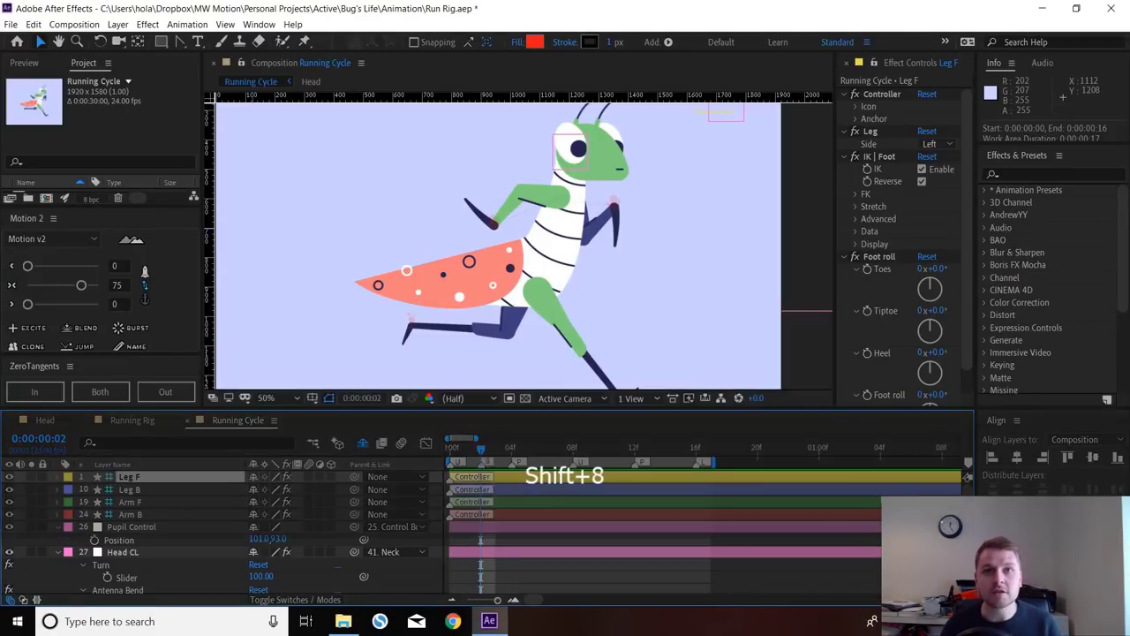
double_click(487, 463)
type("C")
left_click(626, 421)
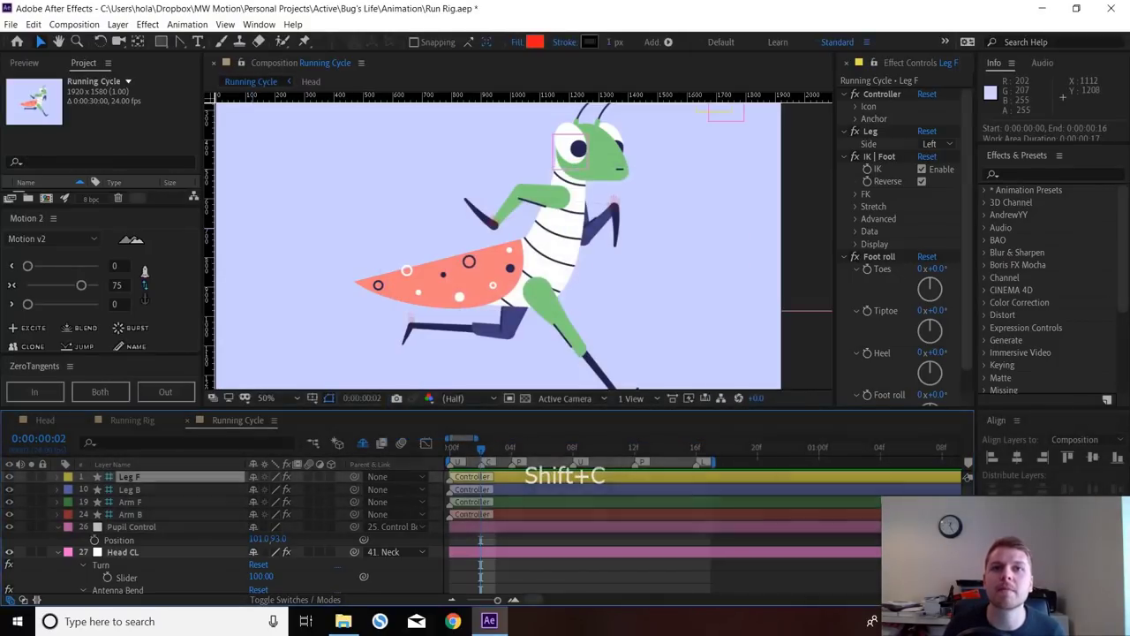
- Add a composition marker at frame 10 and set its comment to C
left_click(541, 449)
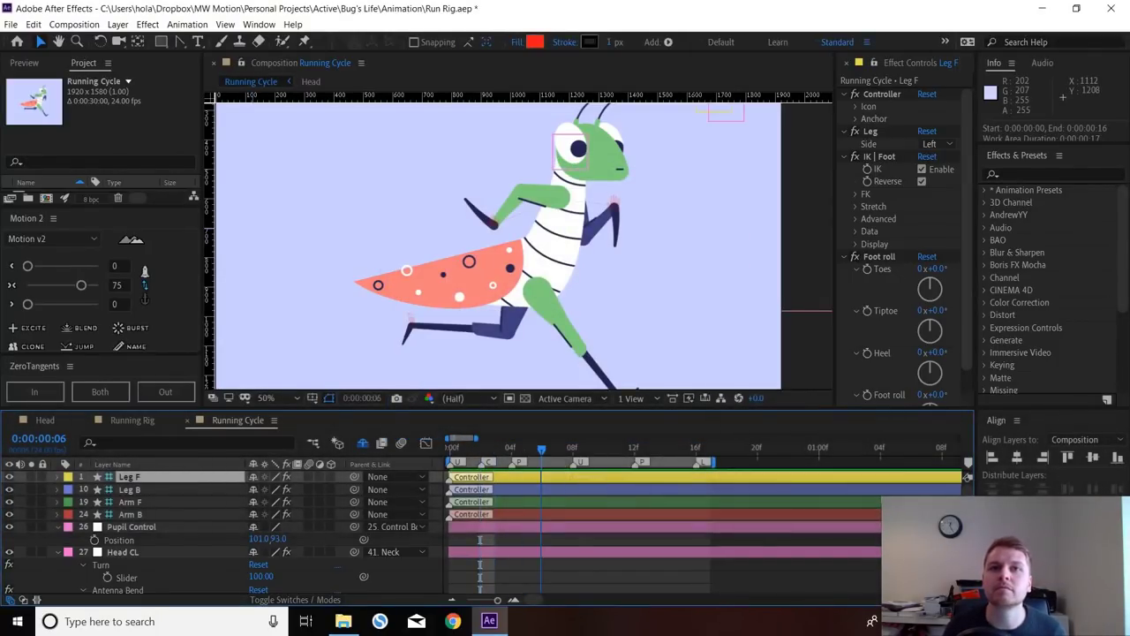
key("Page_Down")
key("Page_Up")
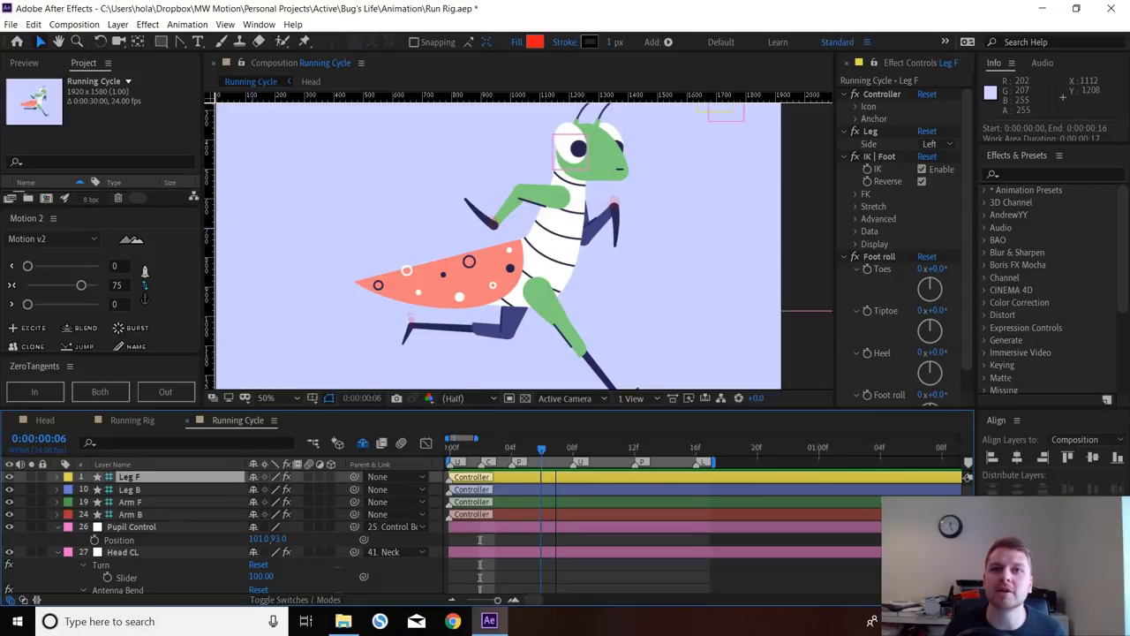
key("Page_Down")
key("Page_Down")
key("Page_Down")
key("Page_Down")
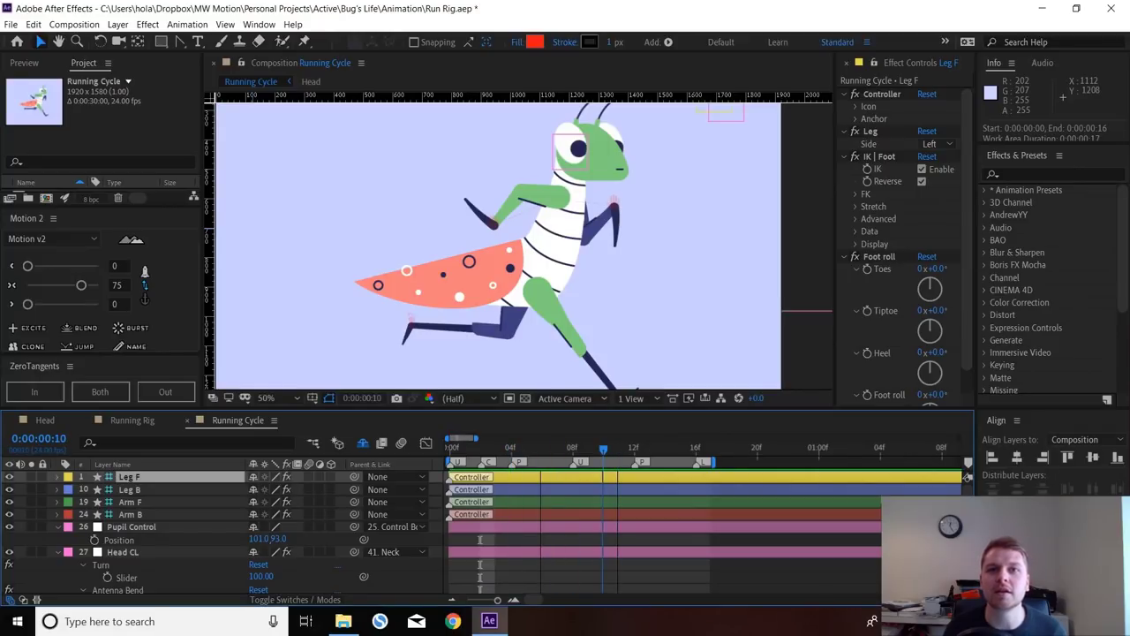
key("shift+8")
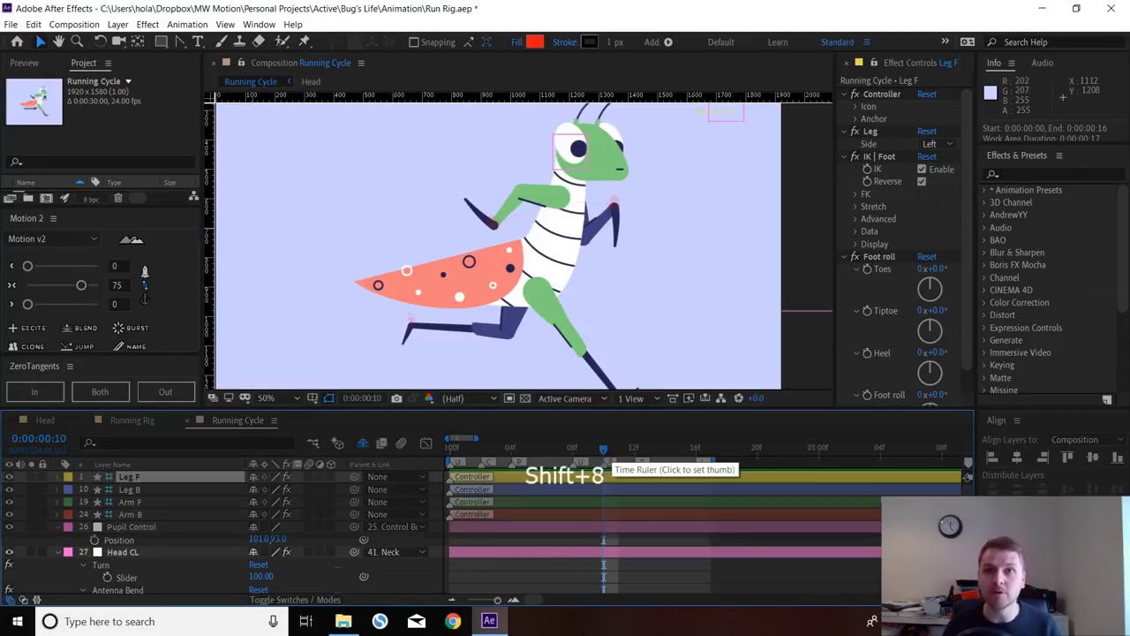
double_click(604, 462)
type("C")
left_click(626, 421)
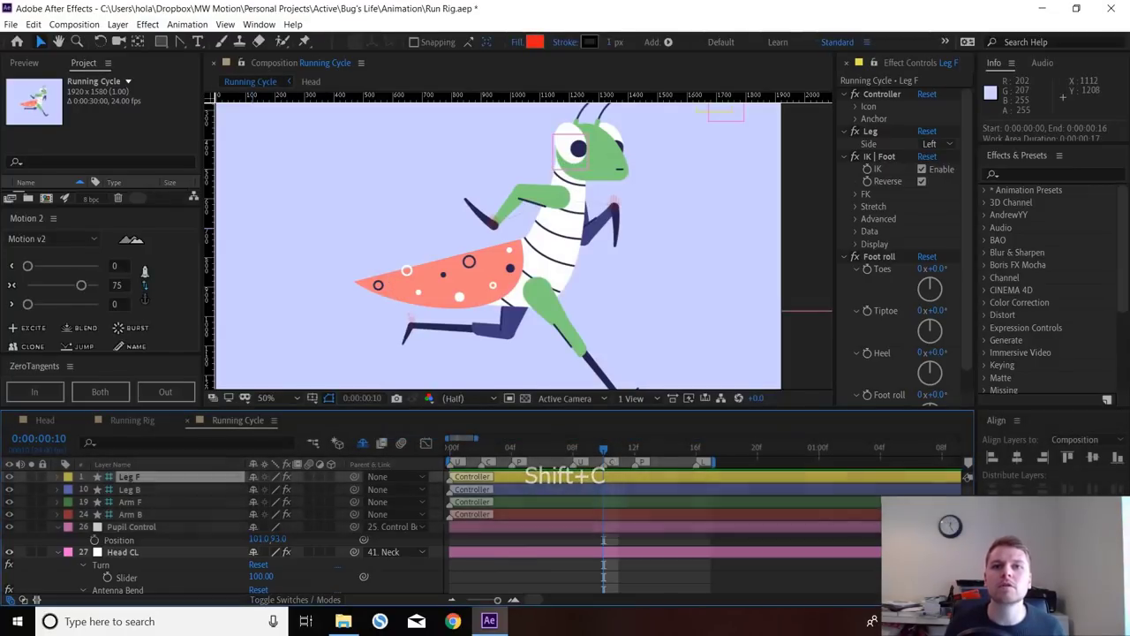
- Return to frame 0 and select the Hips layer
key("Home")
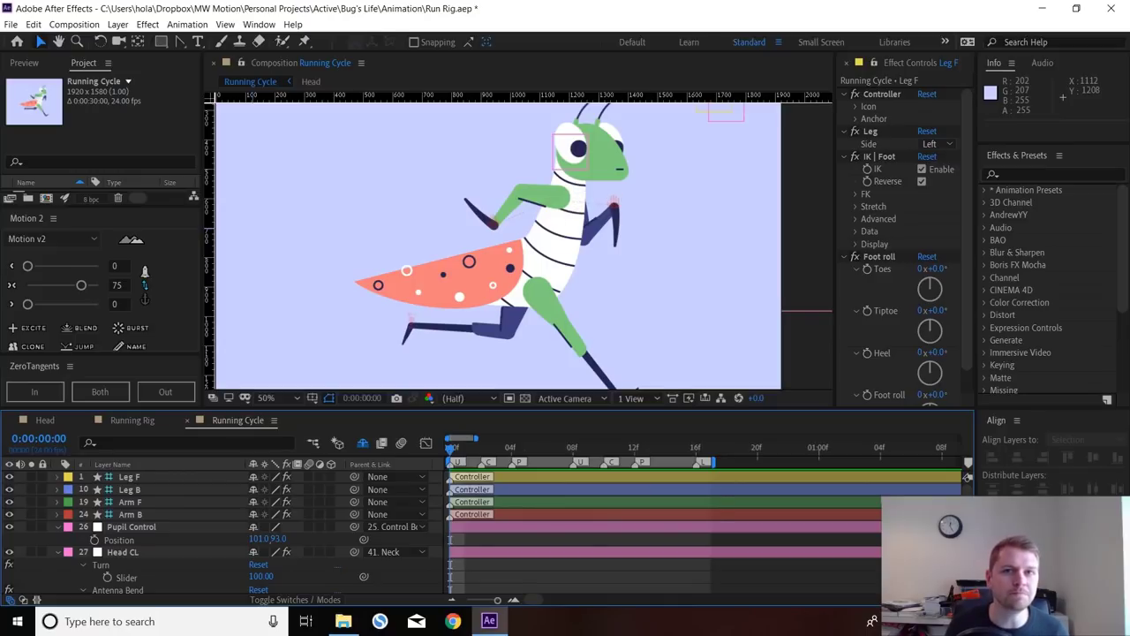
scroll(443, 531, "down", 5)
left_click(115, 561)
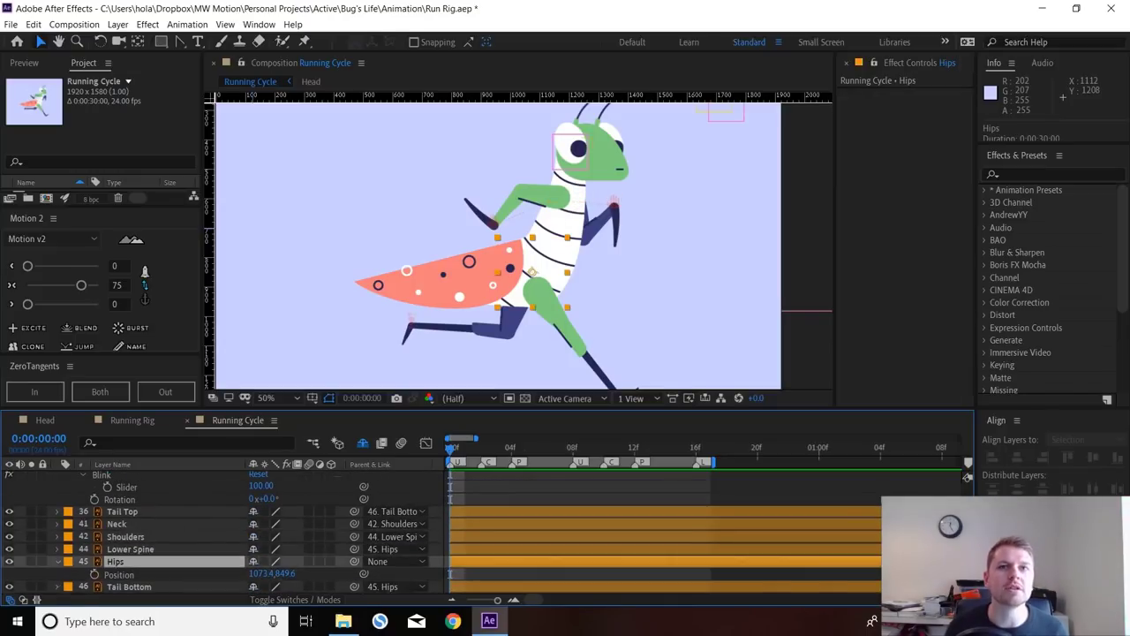
scroll(564, 295, "down", 2)
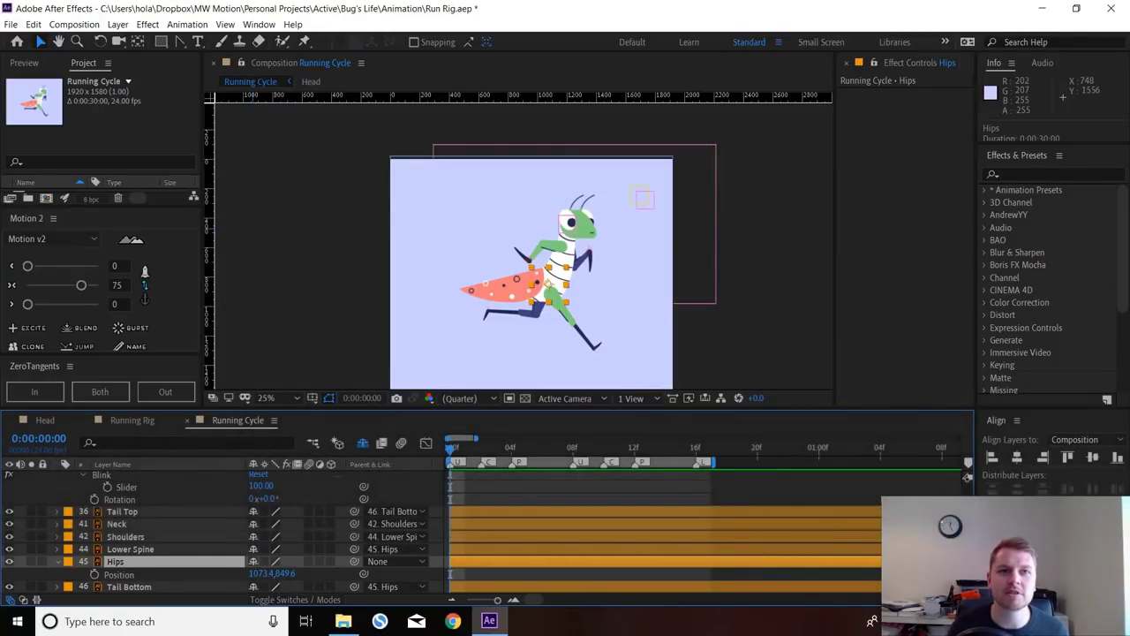
- Try raising the Hips layer to a Y position of 543.6 and lifting the front leg's foot controller, and undo both moves
left_click_drag(286, 574, 105, 574)
left_click_drag(594, 346, 573, 308)
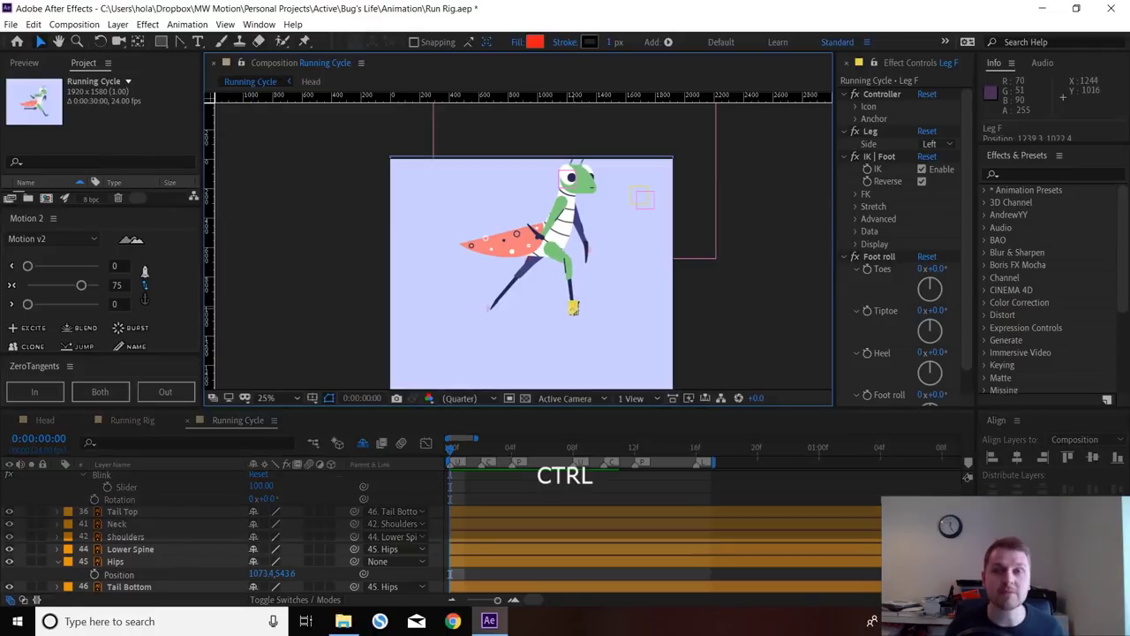
key("ctrl+z")
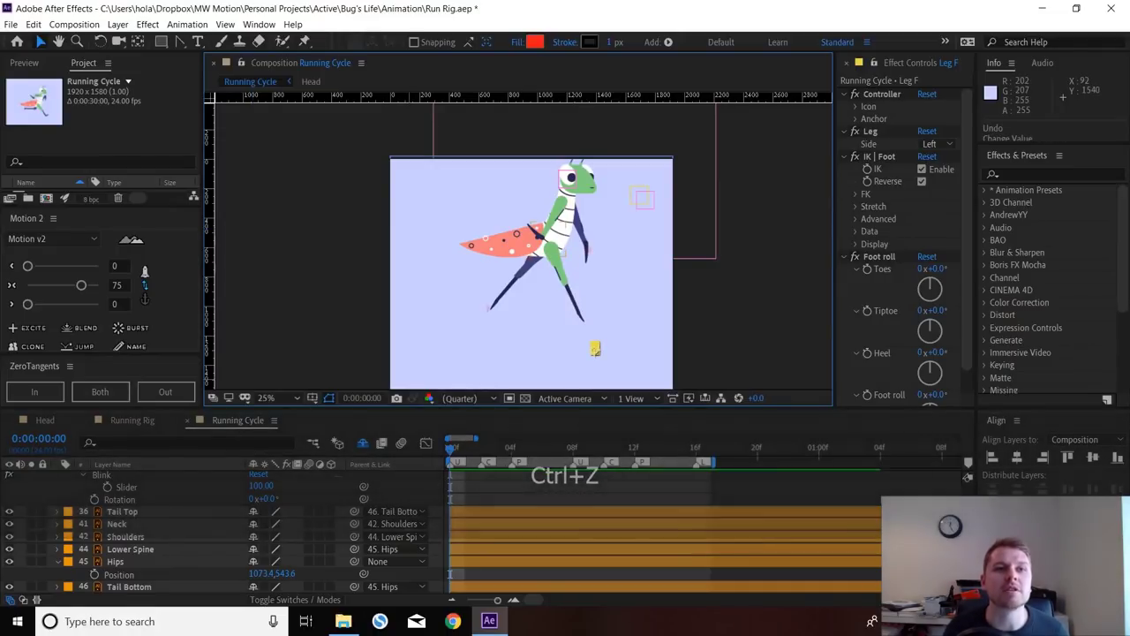
left_click(115, 561)
key("ctrl+z")
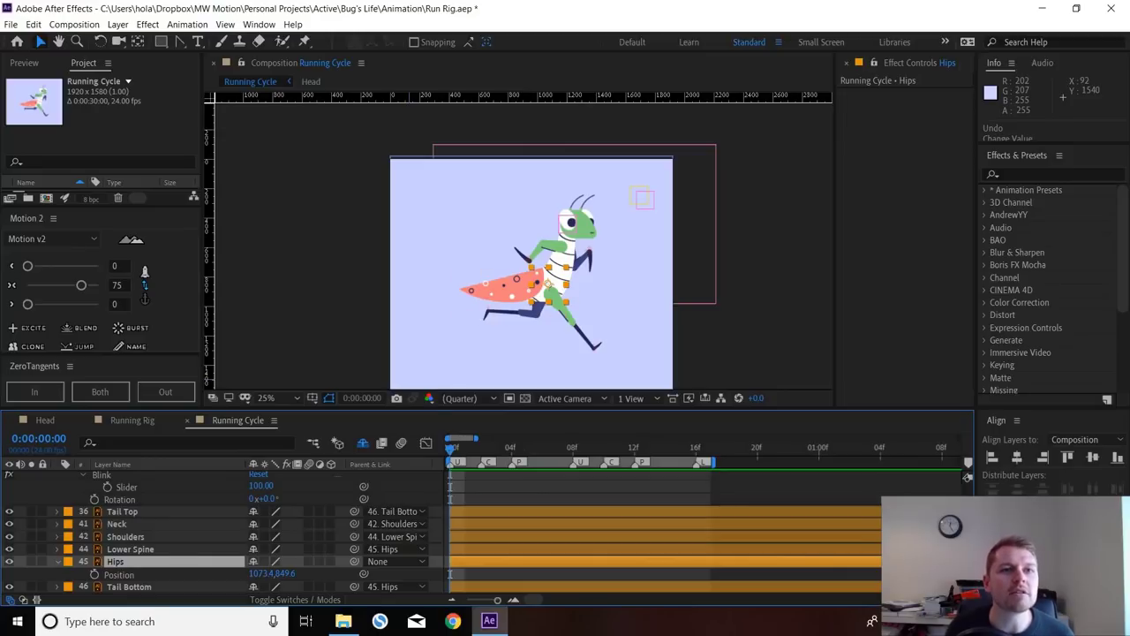
- Start Position keyframes for the Hips layer at frame 0 and place a horizontal ground guide at 1300 beneath the front foot
left_click(95, 575)
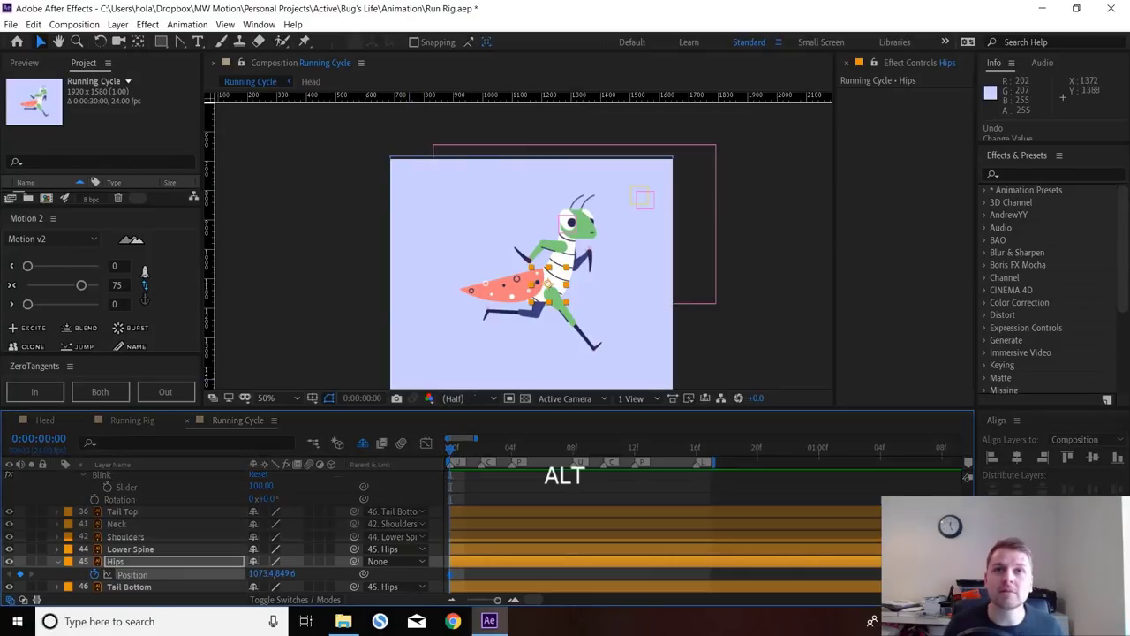
scroll(598, 344, "up", 4)
left_click_drag(641, 95, 634, 311)
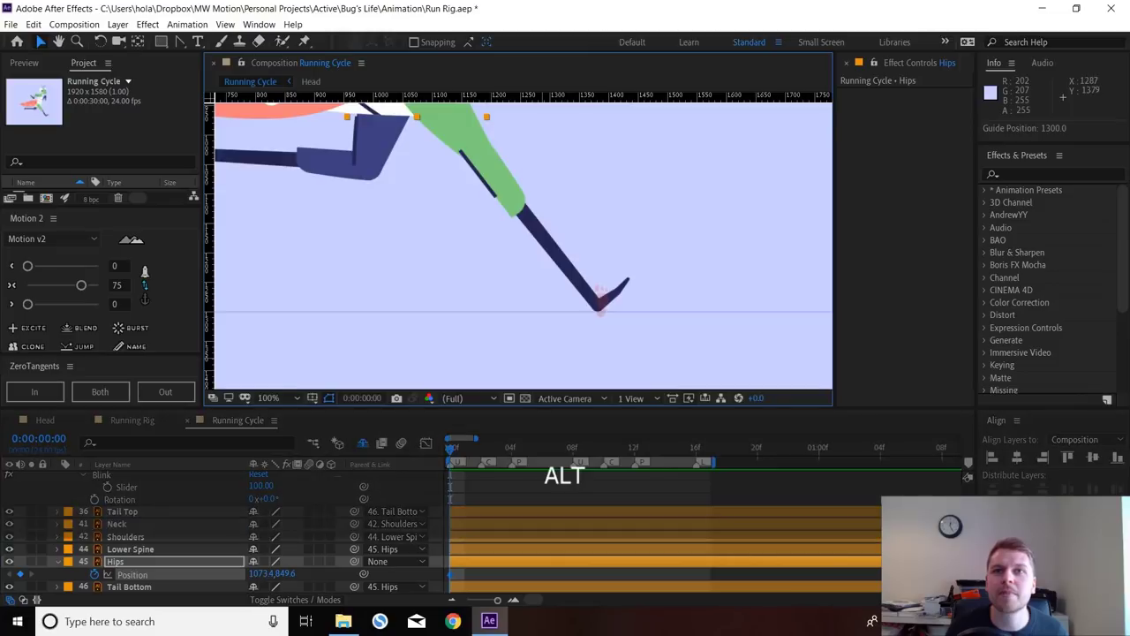
scroll(566, 358, "down", 2)
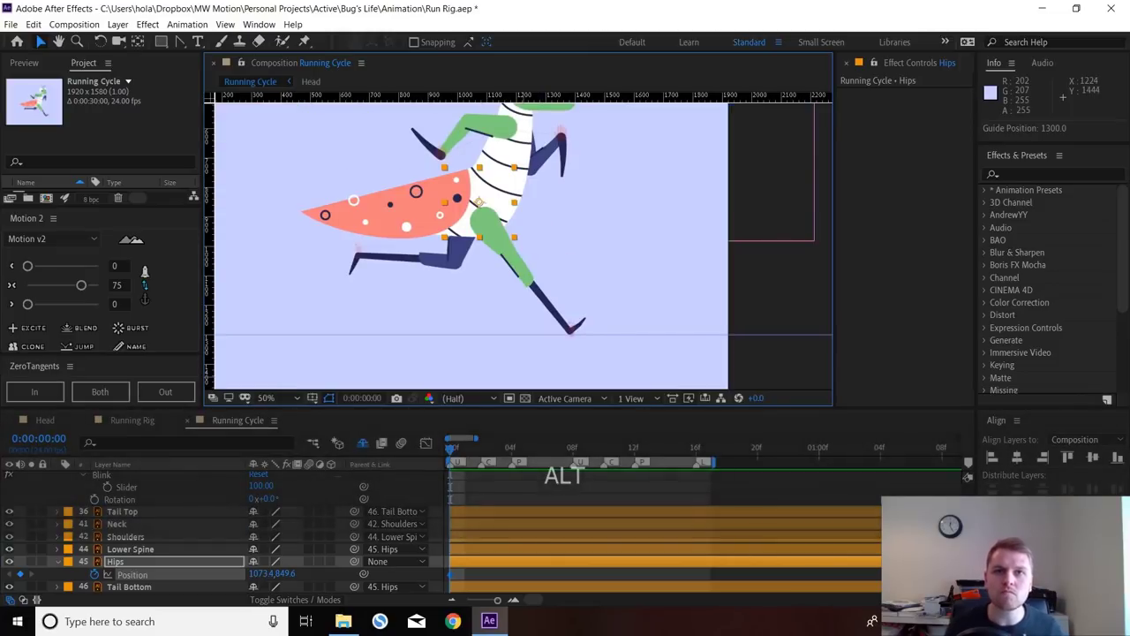
- Add a Hips Position keyframe at frame 2, and raise the hips at frame 0 to a Y position of 687.6
left_click(481, 449)
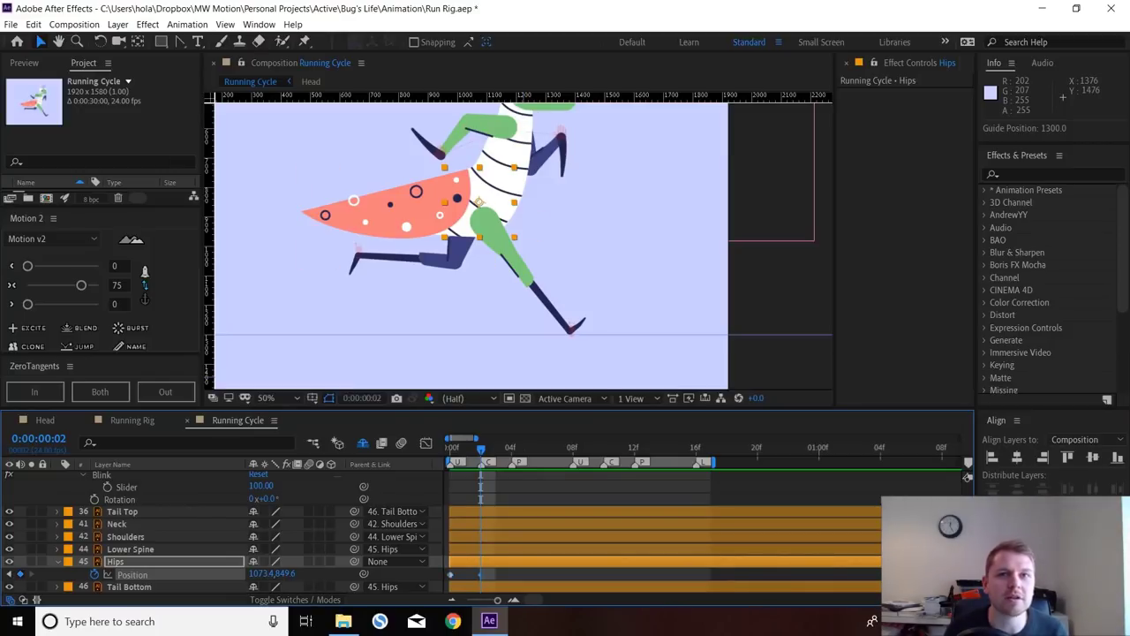
left_click(480, 574)
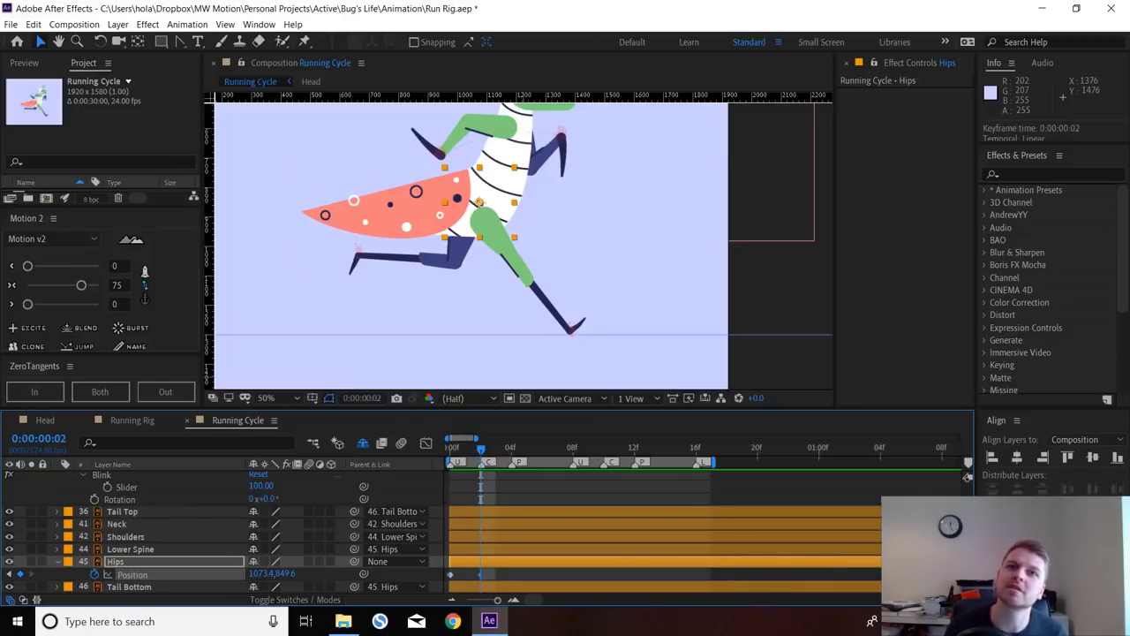
key("Home")
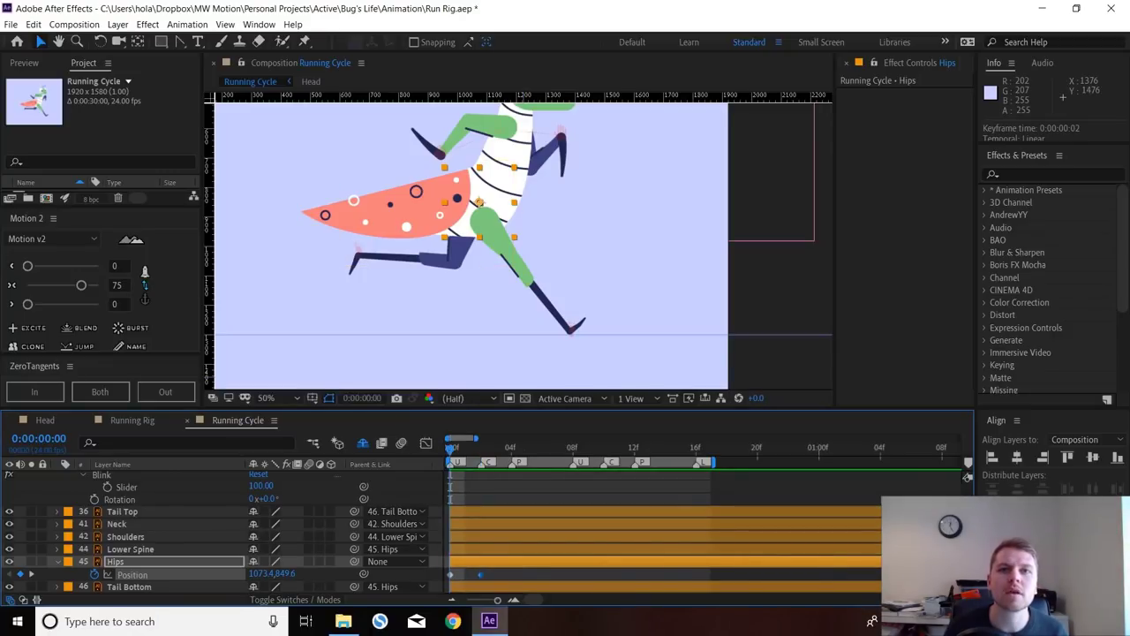
key("shift+Up")
key("shift+Up")
key("shift+Up")
key("shift+Up")
key("shift+Up")
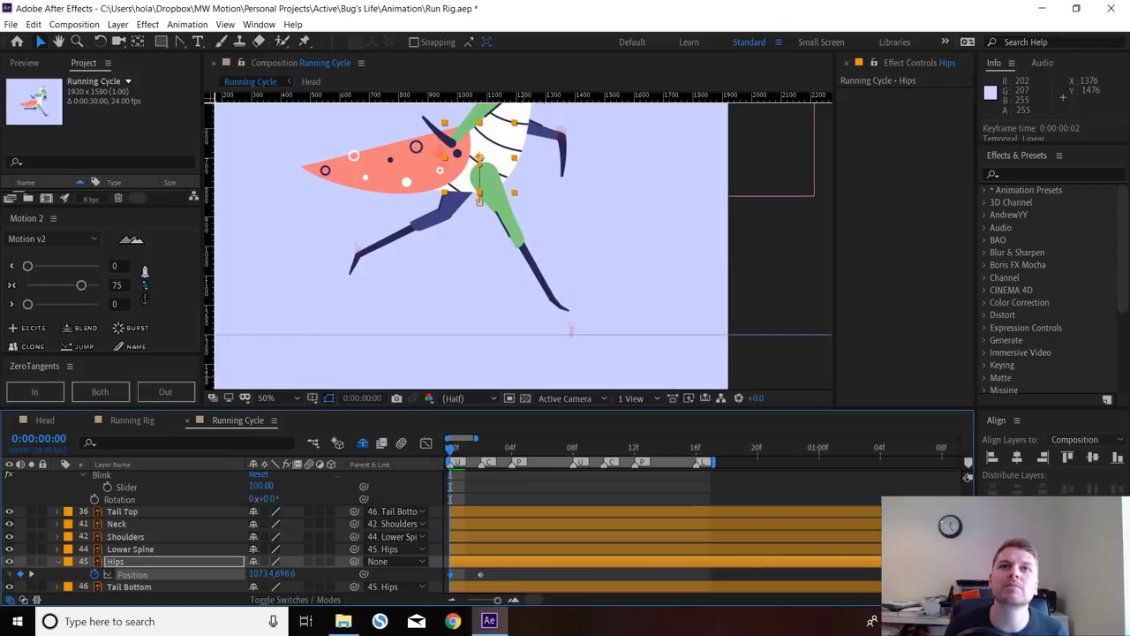
key("shift+Up")
key("Down")
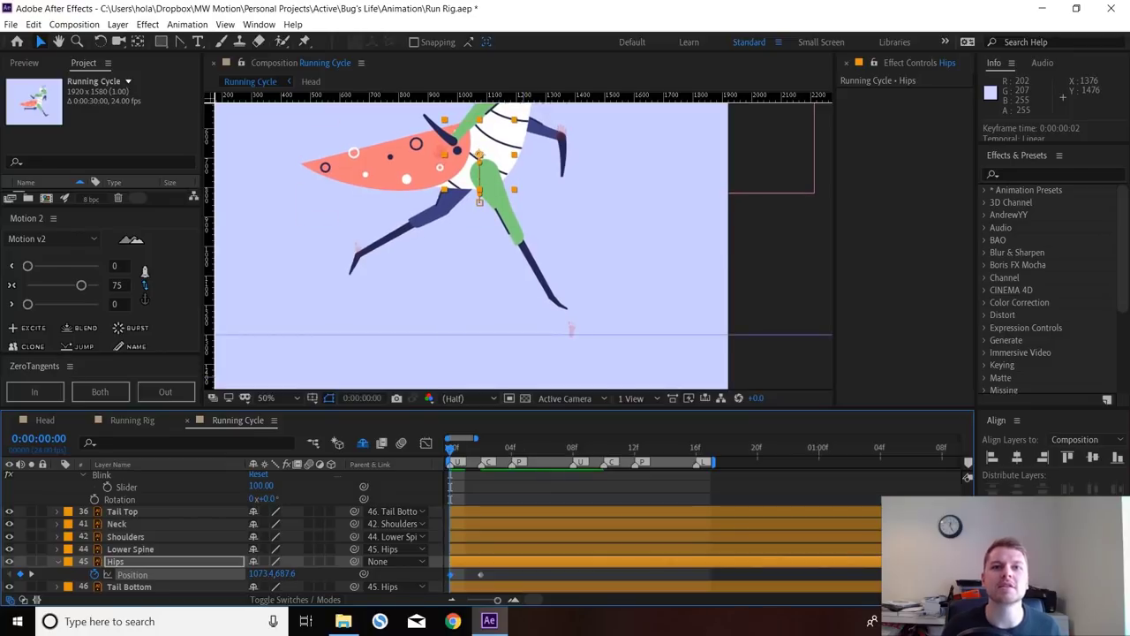
key("F2")
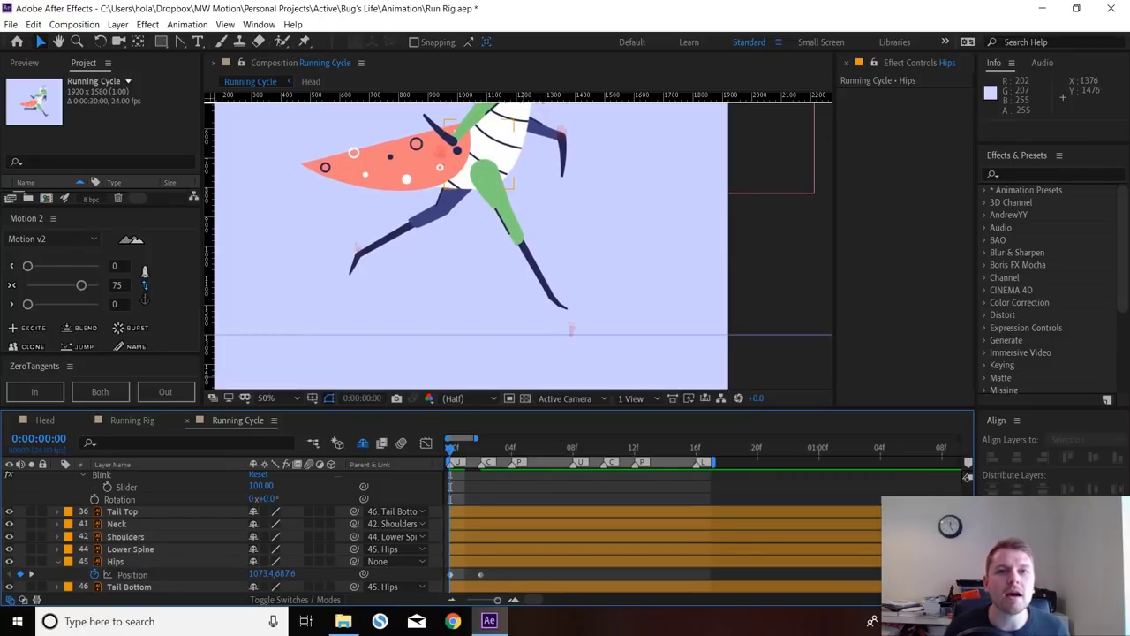
- Bend the Hips motion path into a curve by pulling the frame 0 keyframe's tangent handle out to about 1187, 733
left_click(480, 574)
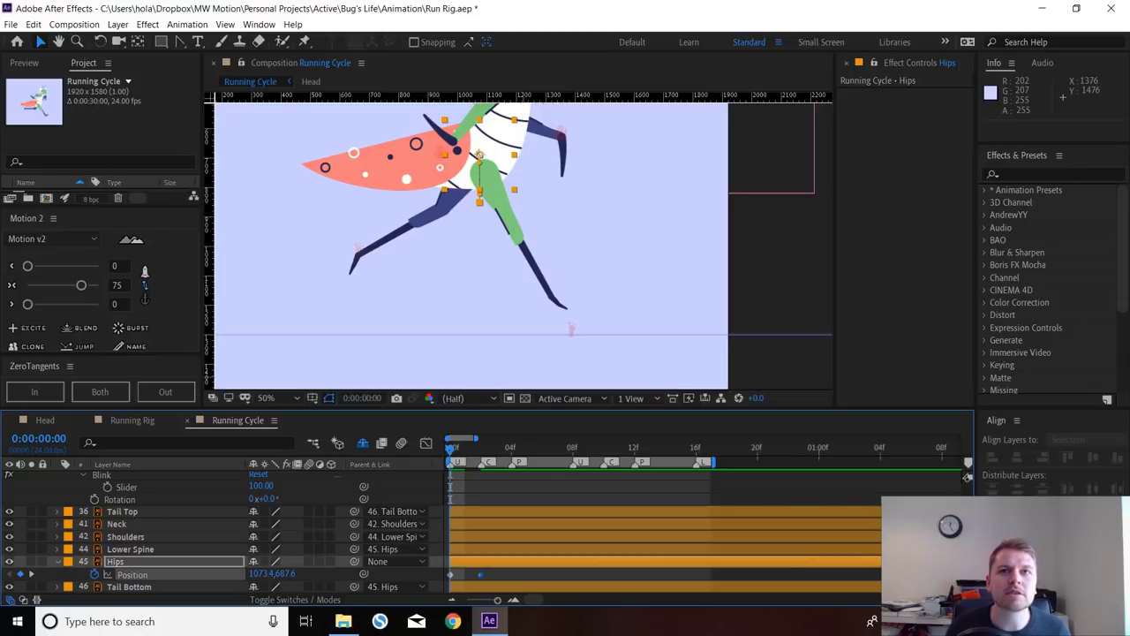
scroll(516, 224, "up", 1)
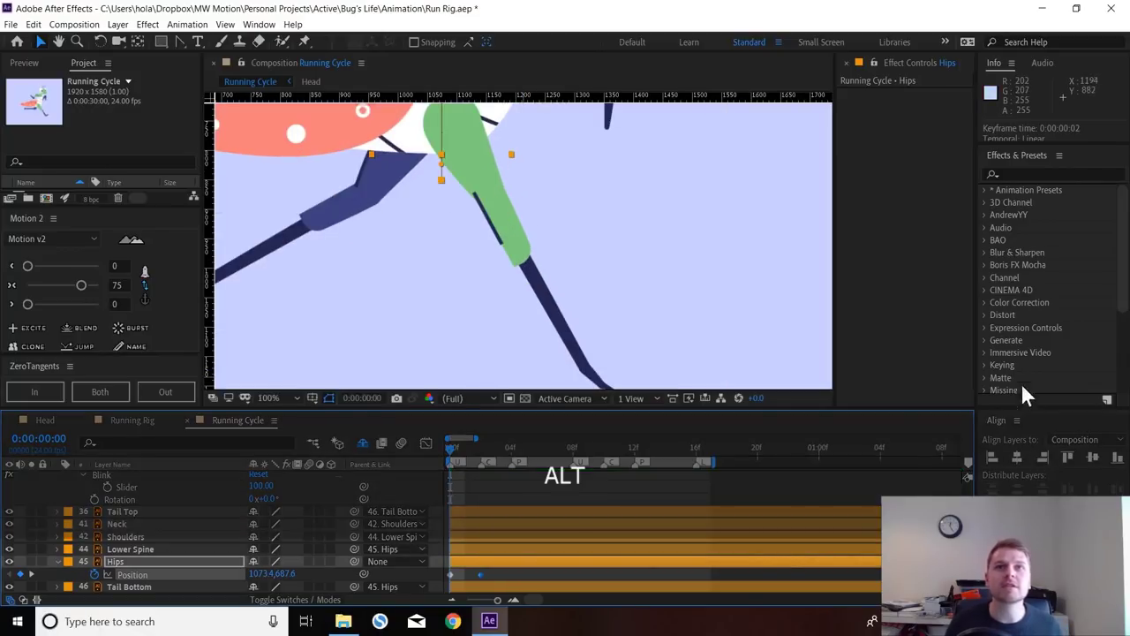
left_click_drag(460, 112, 524, 190)
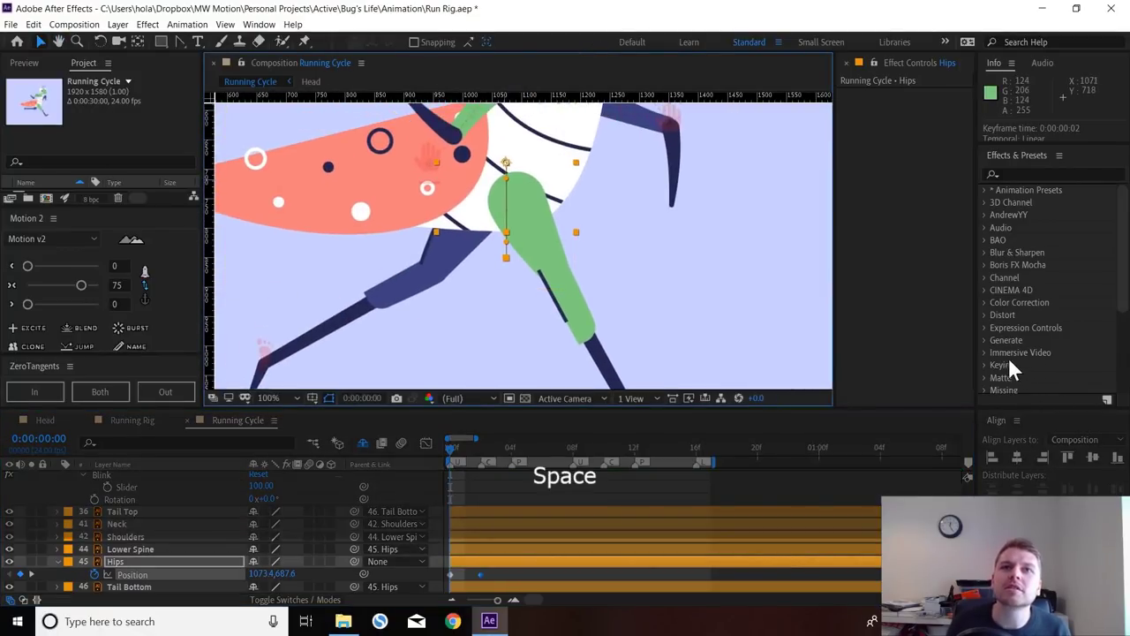
left_click_drag(505, 178, 574, 188)
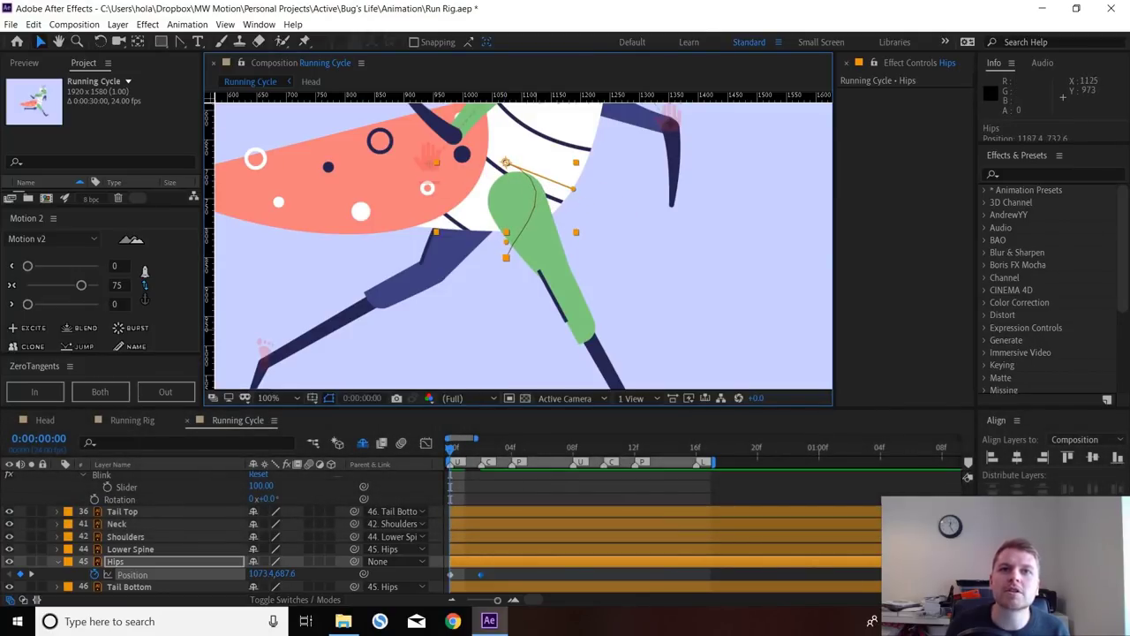
left_click_drag(450, 450, 481, 449)
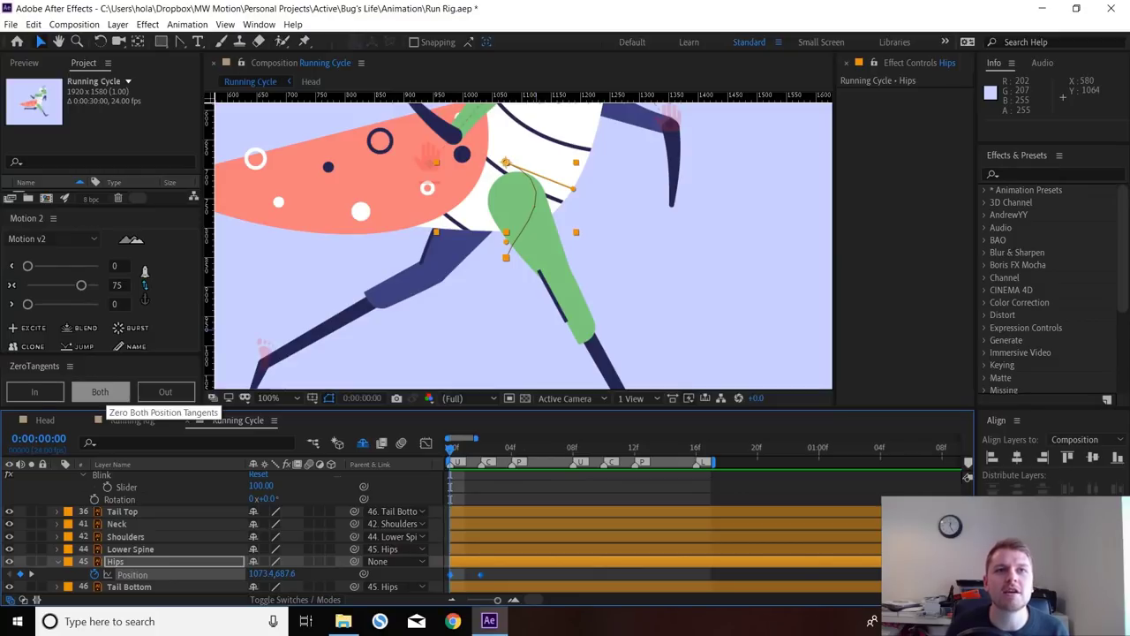
- Try zeroing the outgoing tangent at frame 0 and the incoming tangent at frame 2 separately, and undo both changes
left_click_drag(466, 570, 445, 579)
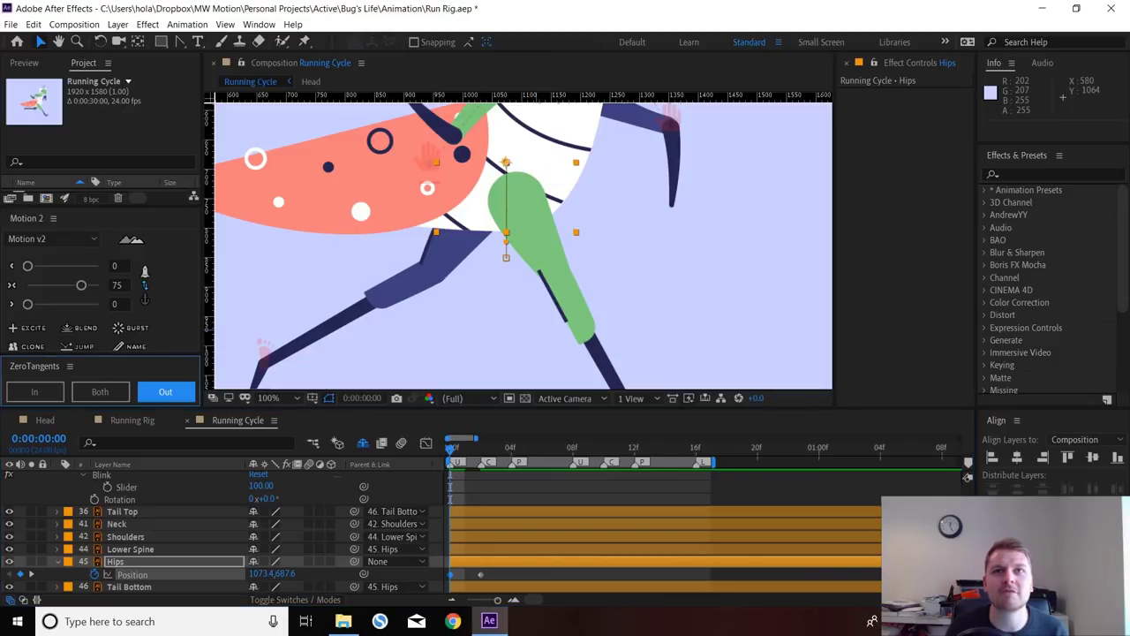
left_click_drag(472, 569, 490, 580)
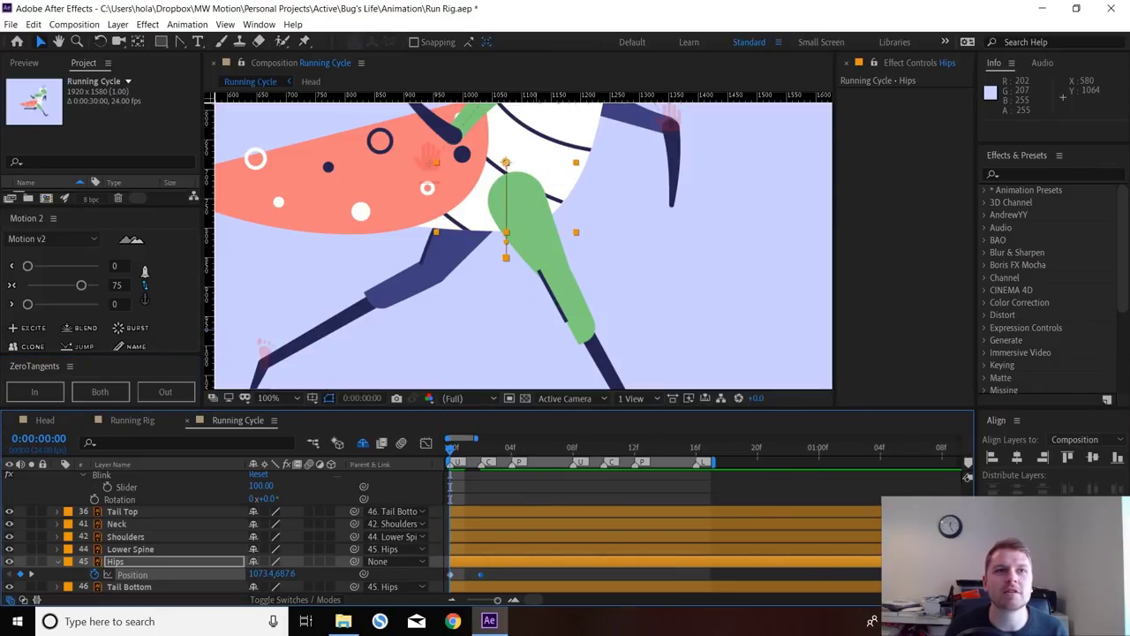
left_click(35, 392)
key("ctrl+z")
key("ctrl+z")
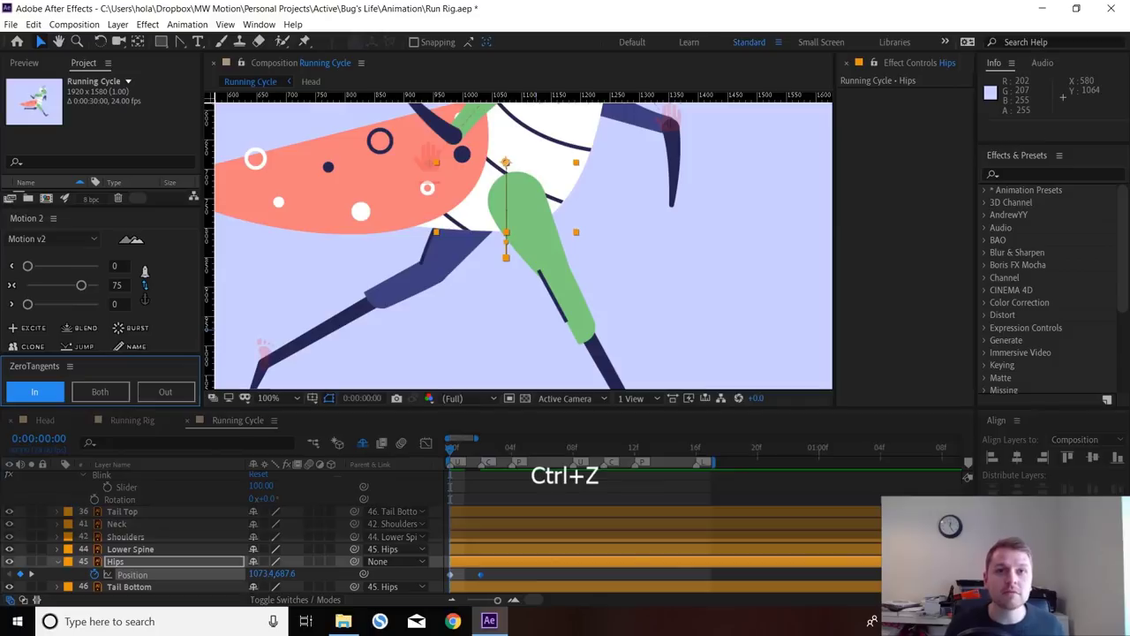
- Zero both the incoming and outgoing position tangents of the two Hips keyframes to straighten the motion path
left_click(502, 570)
left_click_drag(502, 569, 442, 578)
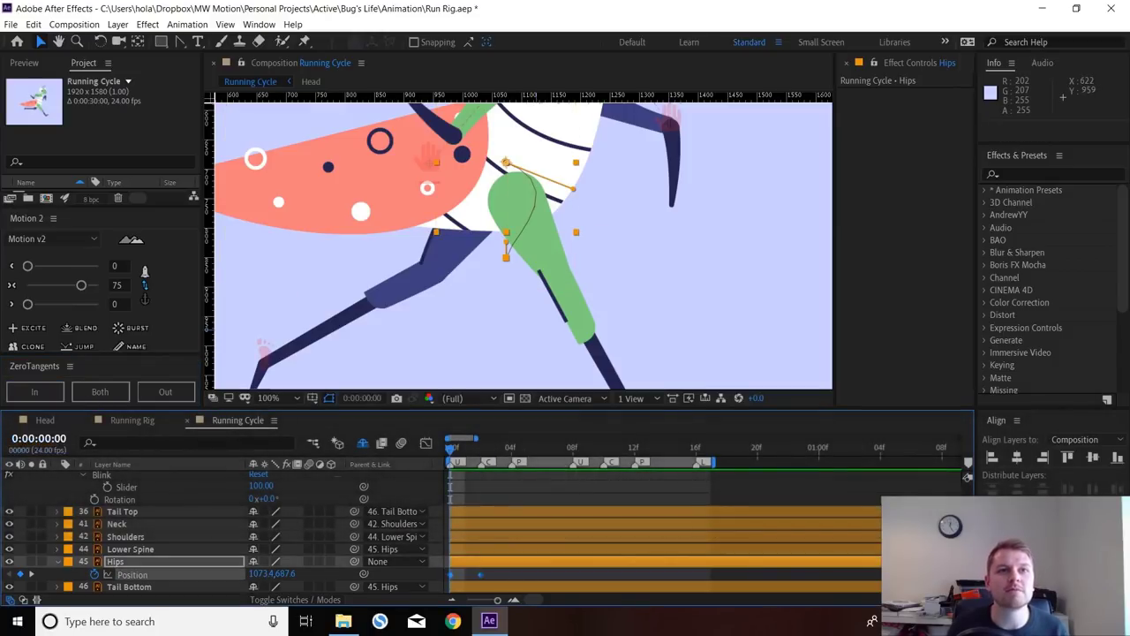
left_click(100, 391)
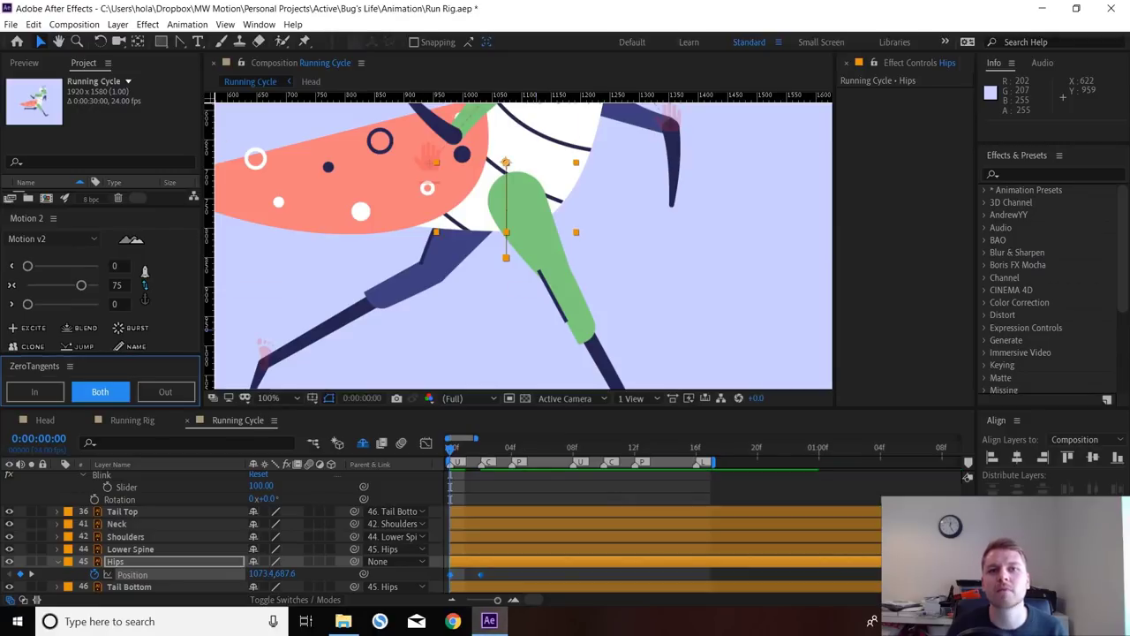
left_click(503, 573)
scroll(599, 189, "down", 1)
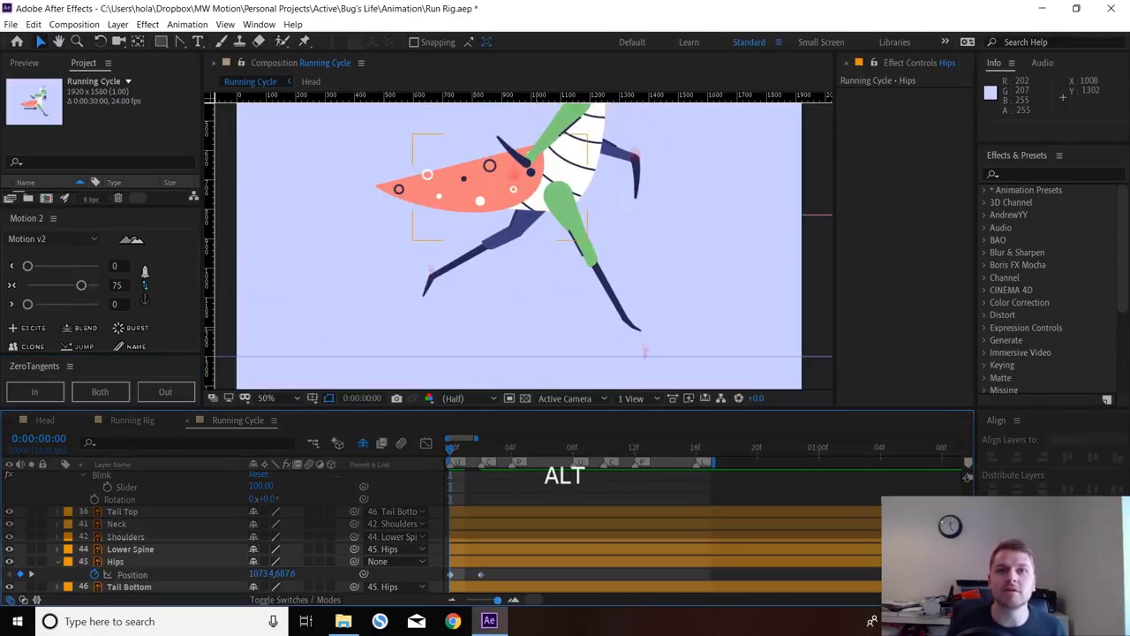
- Step through the Hips drop between frames 0 and 2 and continue to the P marker at frame 4
left_click(481, 575)
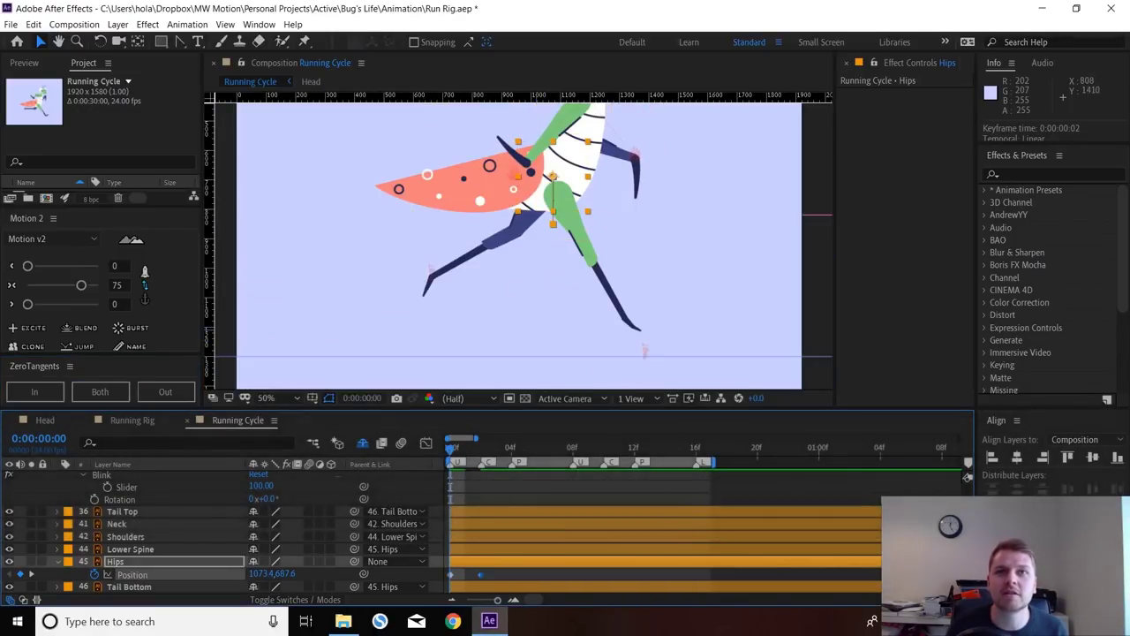
key("Page_Down")
key("Page_Down")
key("Page_Up")
key("Page_Up")
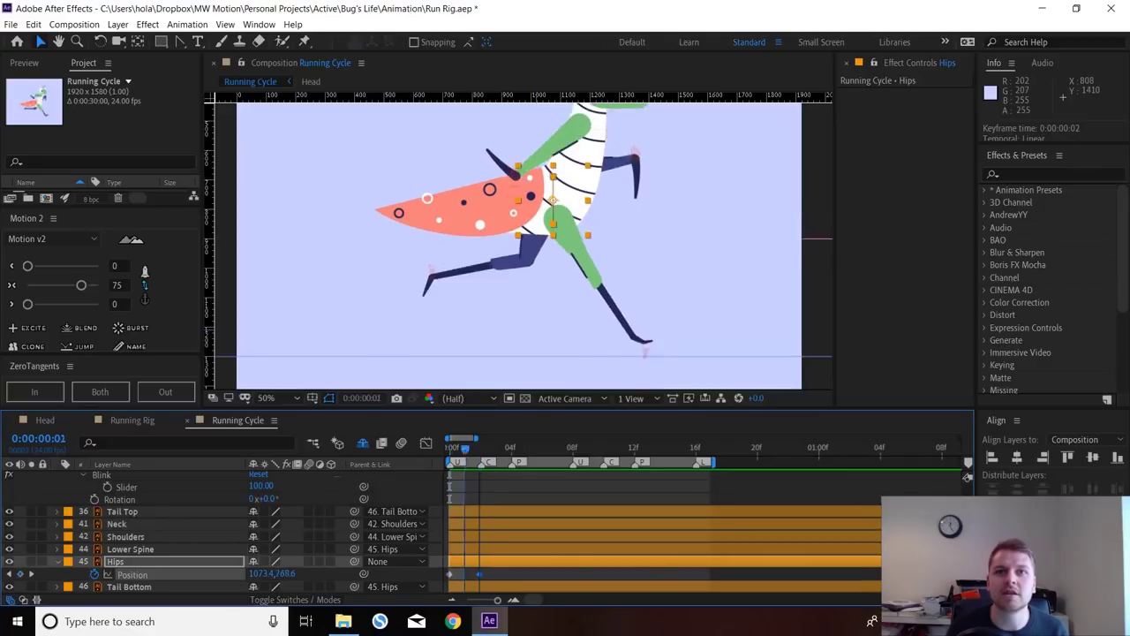
key("space")
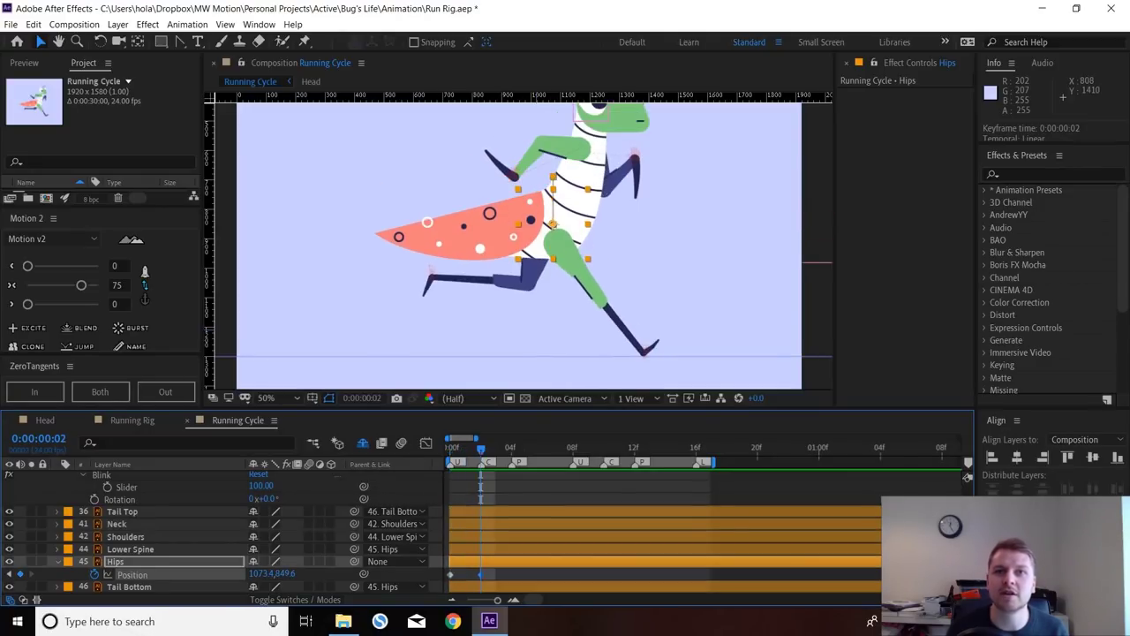
key("space")
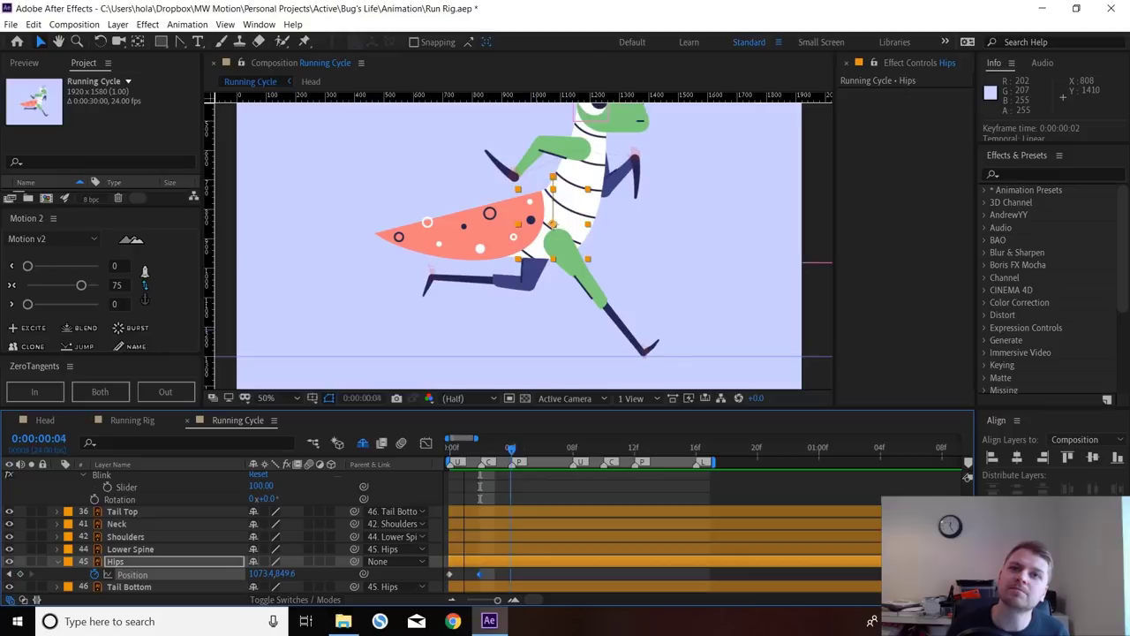
- Check the speed graph for the Hips position and step through the drop between frames 0 and 2
key("space")
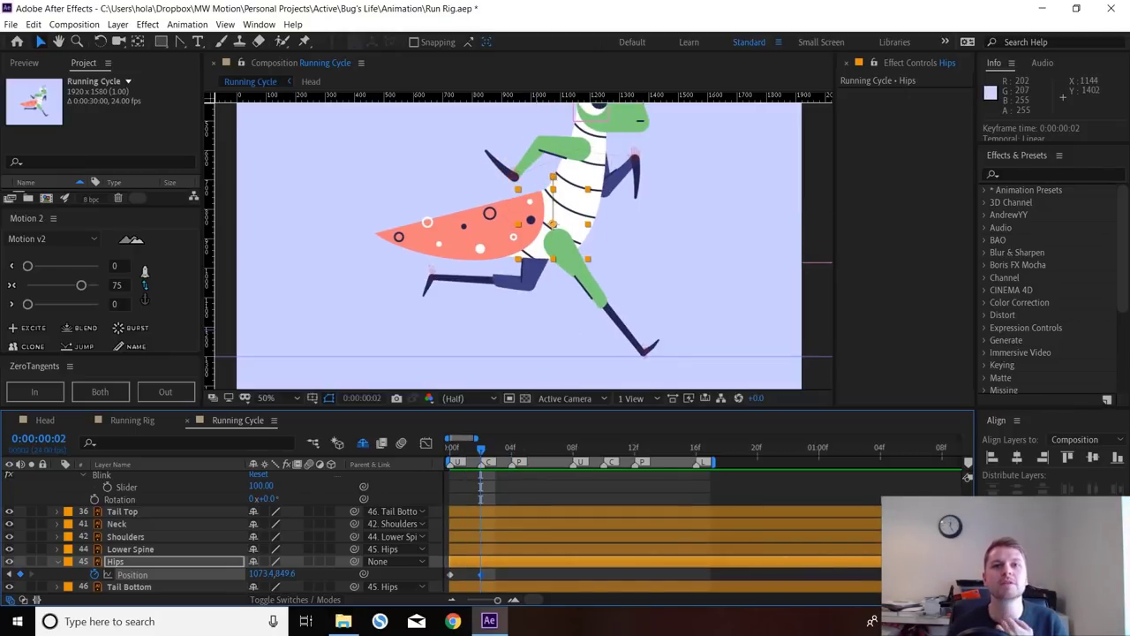
key("shift+F3")
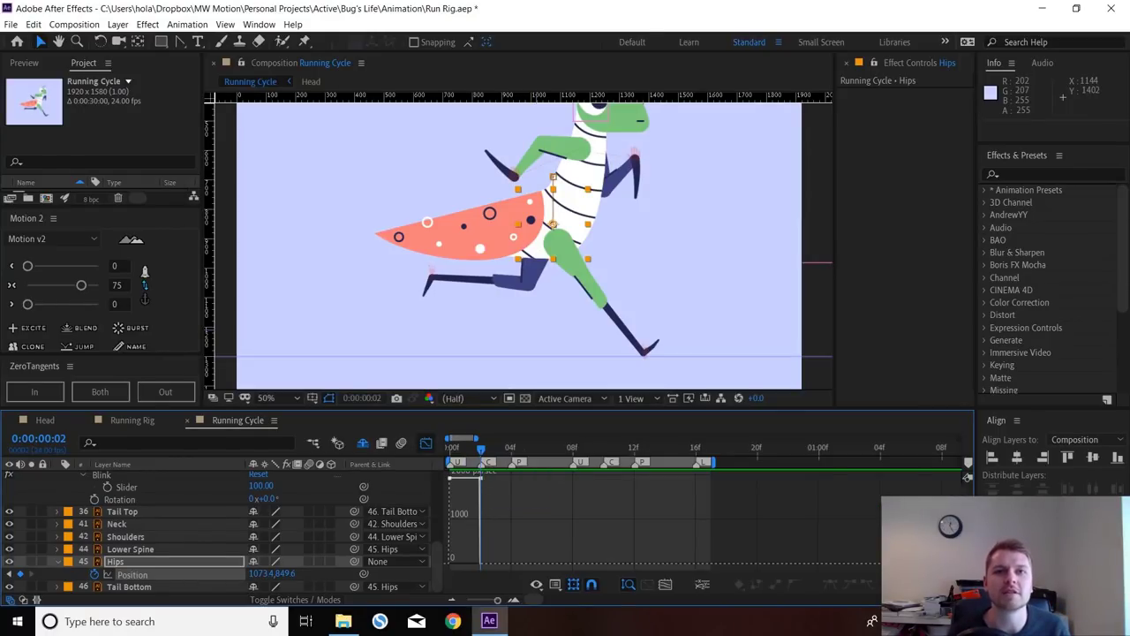
key("shift+F3")
key("F2")
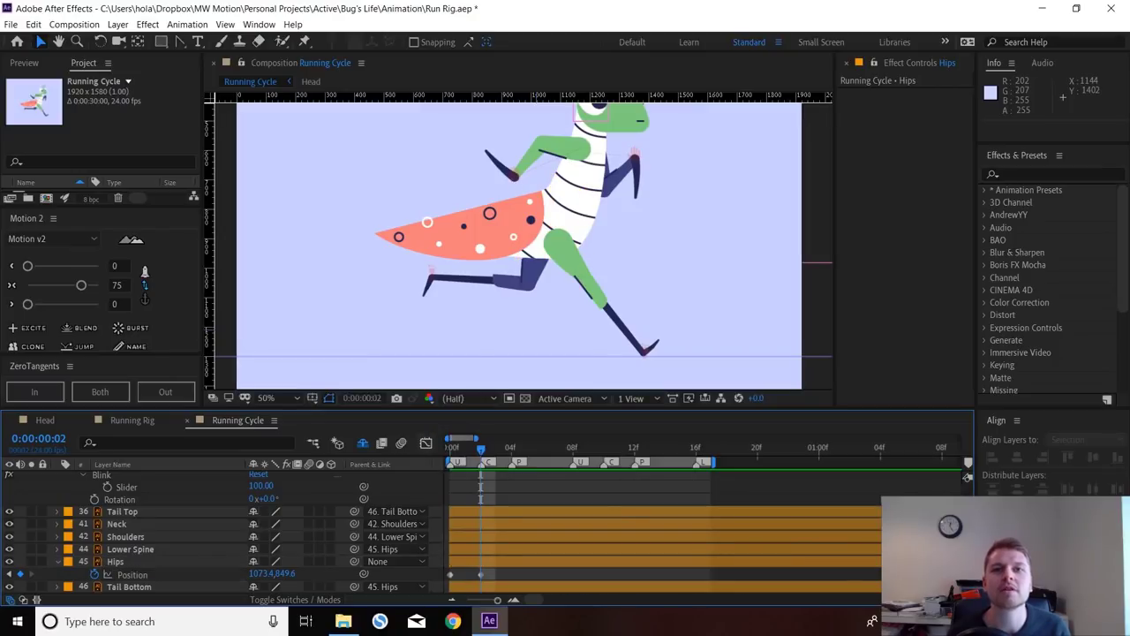
key("Page_Up")
key("Page_Up")
key("Page_Down")
key("Page_Down")
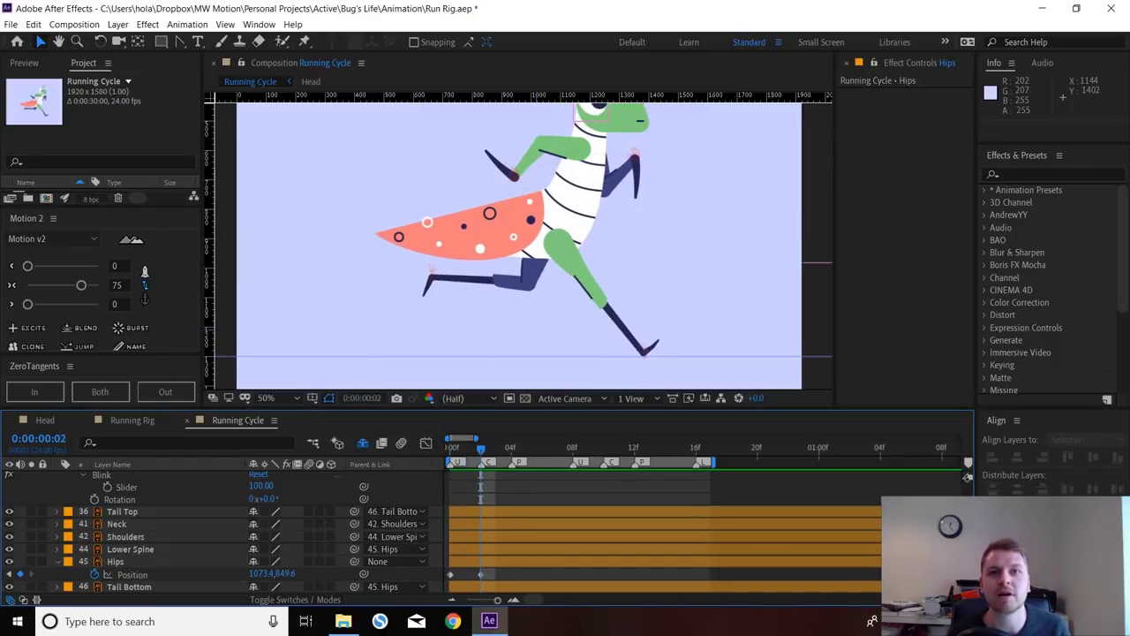
left_click(480, 574)
key("F2")
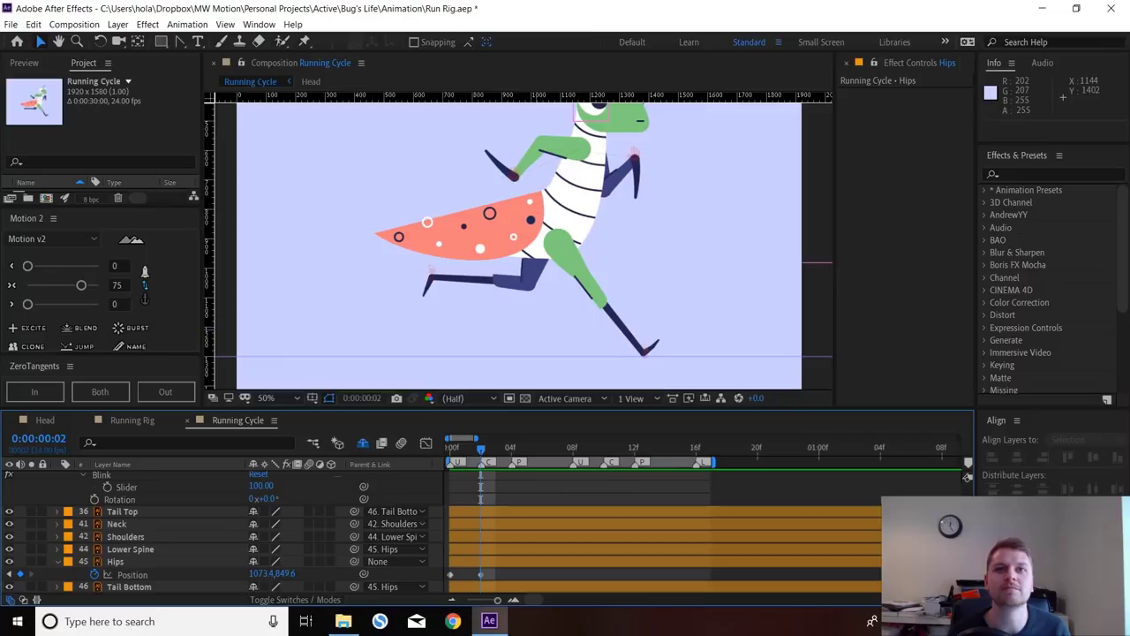
- Keyframe the Hips lower at the P marker on frame 4, with the vertical position at 890.6
key("space")
key("Page_Down")
key("Page_Down")
key("Page_Down")
key("Page_Down")
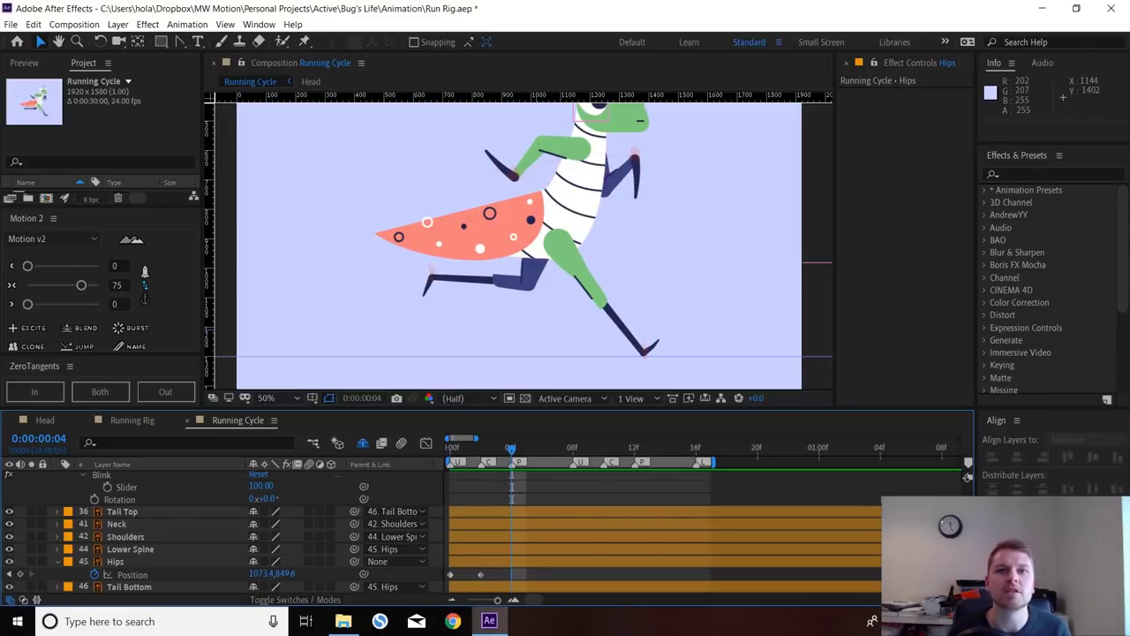
left_click_drag(286, 574, 308, 573)
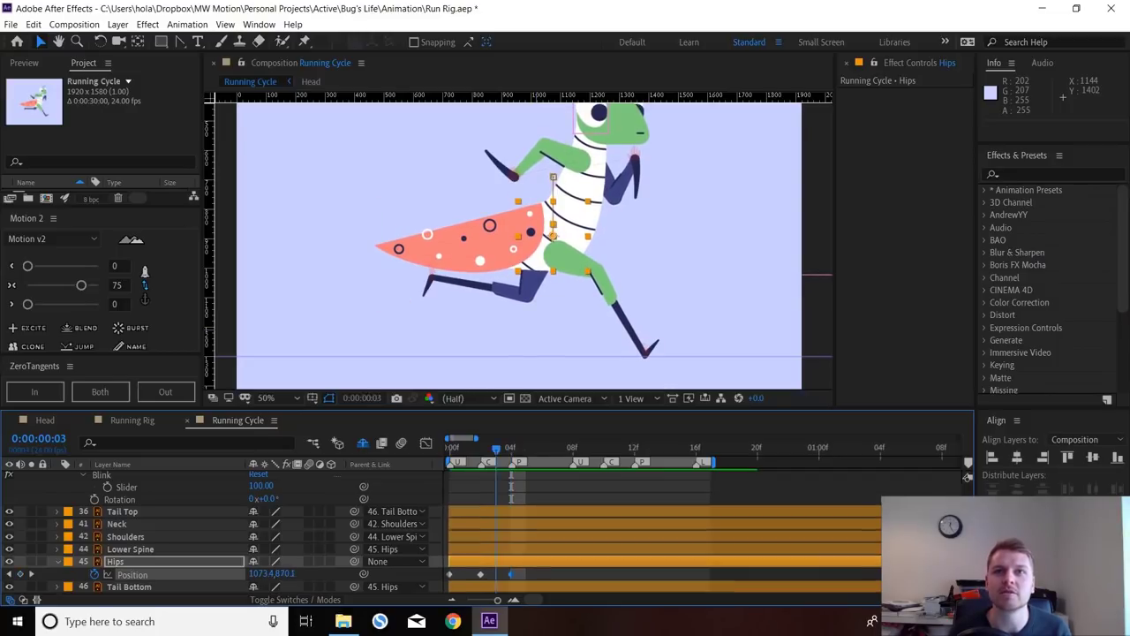
- Step through frames 0 to 4 to review the Hips drop from the U marker to the P marker
key("Page_Up")
key("Page_Up")
key("Page_Up")
key("Page_Up")
key("Page_Down")
key("Page_Down")
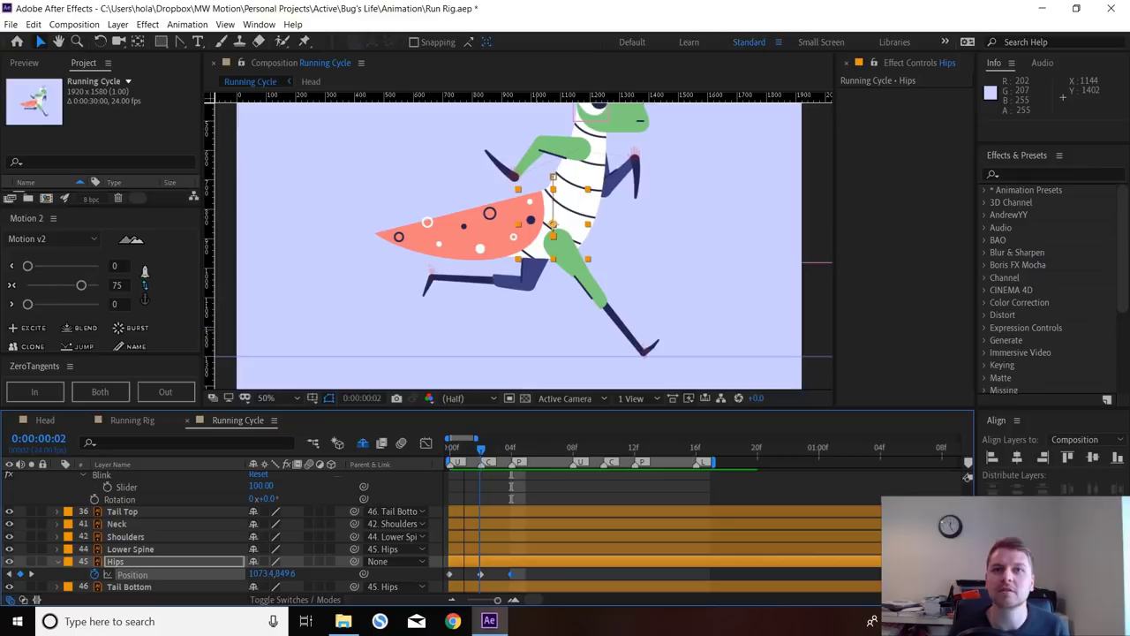
key("Page_Down")
key("Page_Down")
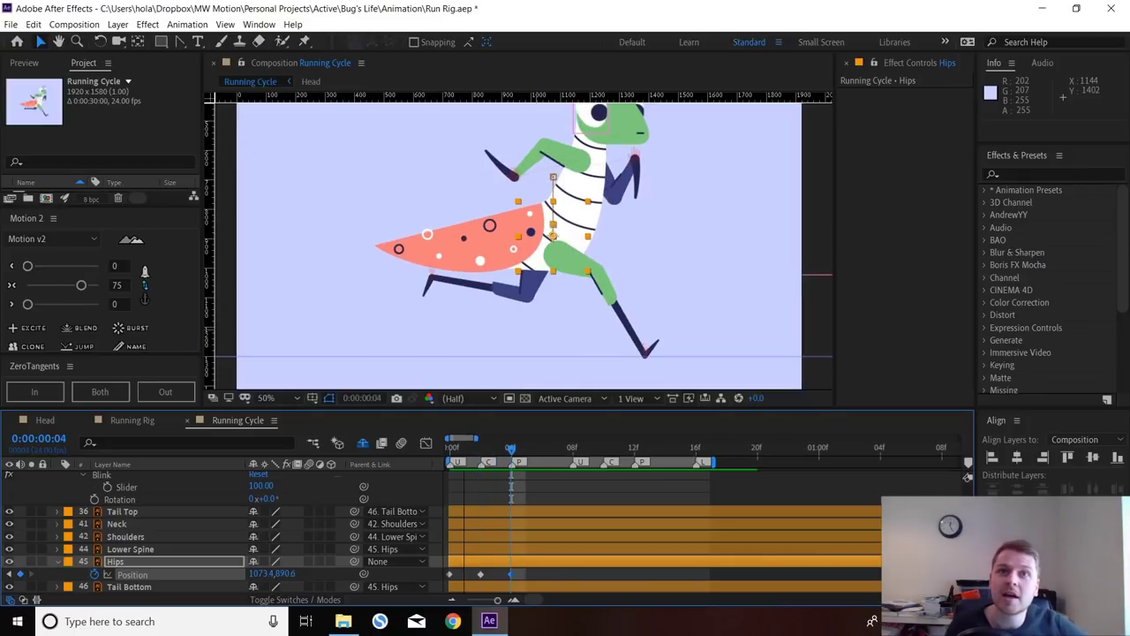
- At frame 7, raise the Hips from the low pose by eye to a vertical position of 851.6
key("Page_Down")
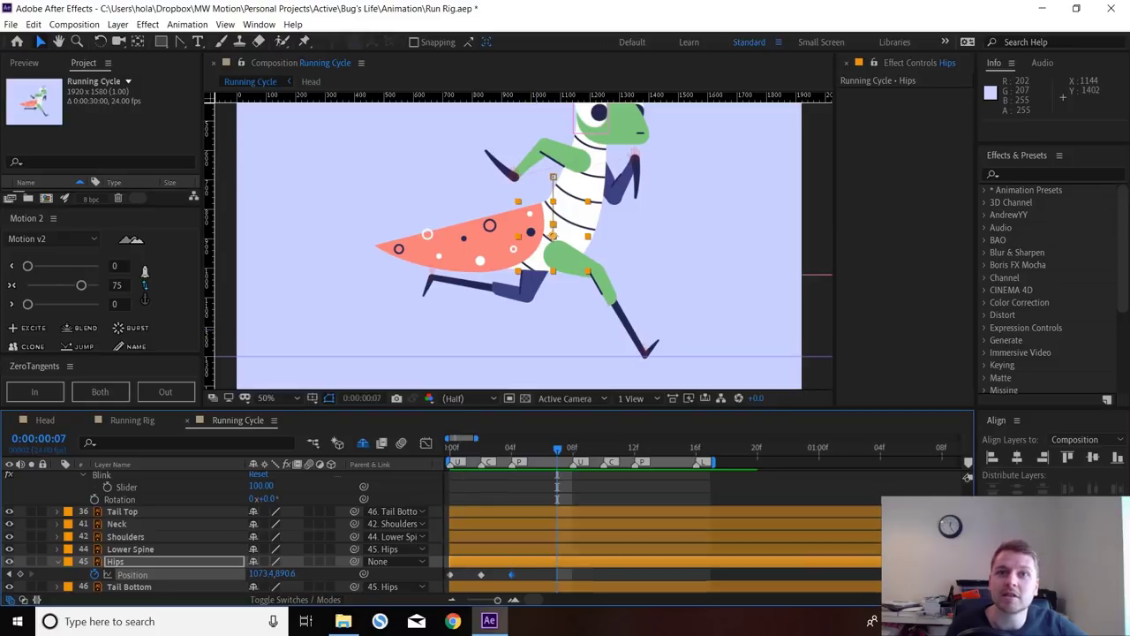
left_click_drag(285, 574, 254, 574)
key("shift+Down")
key("shift+Down")
key("shift+Down")
key("shift+Down")
key("shift+Down")
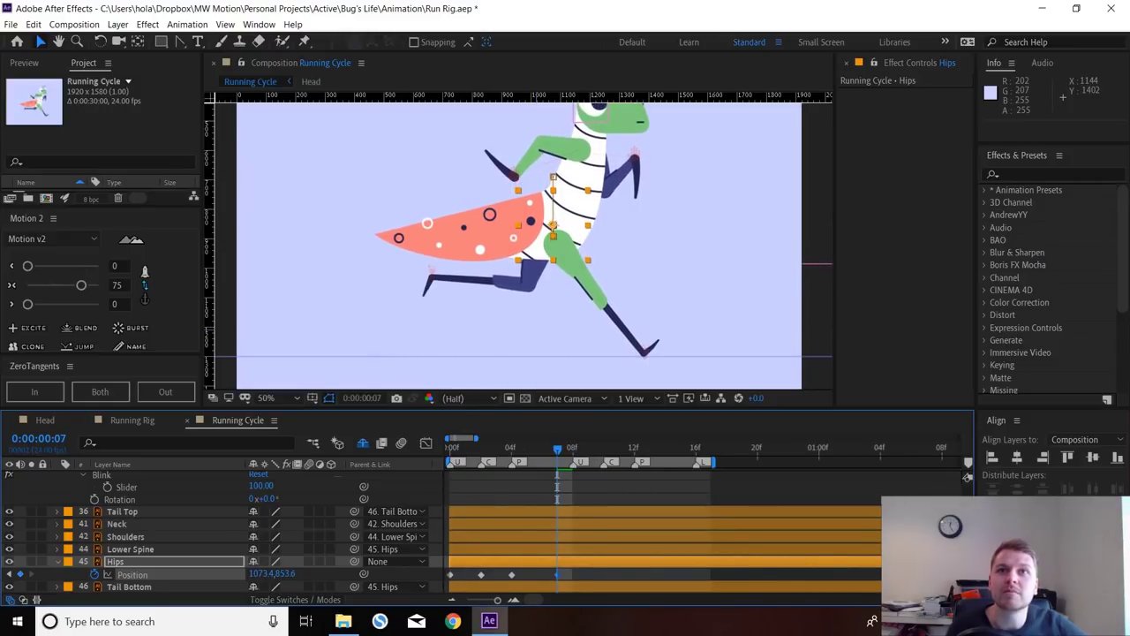
key("Up")
key("Up")
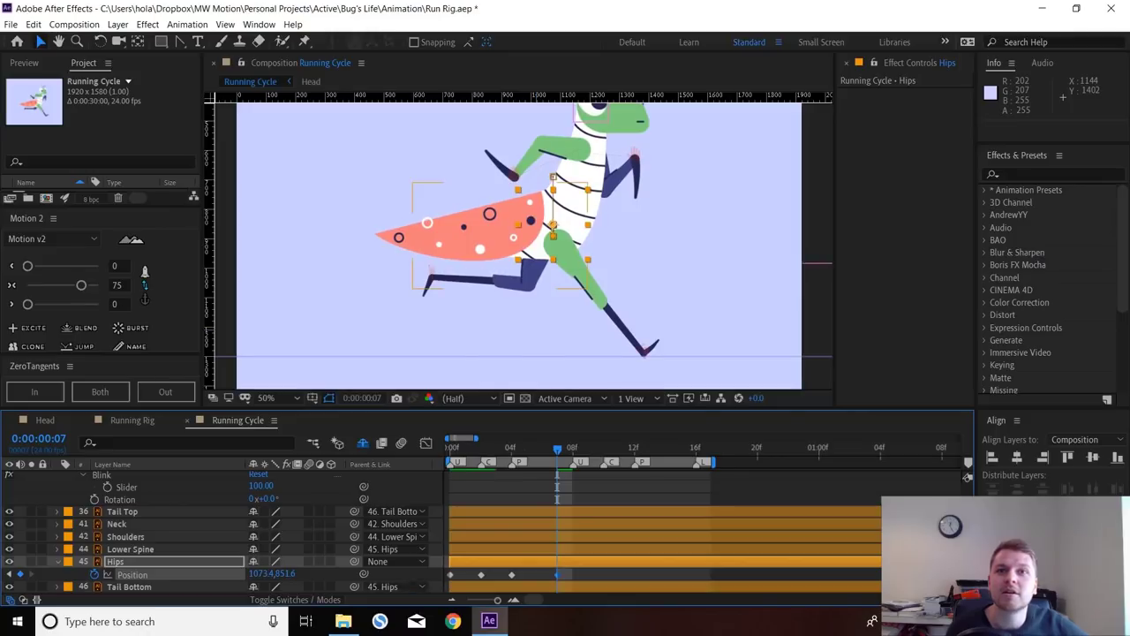
- Copy the Hips position keyframe from frame 2 onto frame 7
left_click_drag(474, 569, 490, 579)
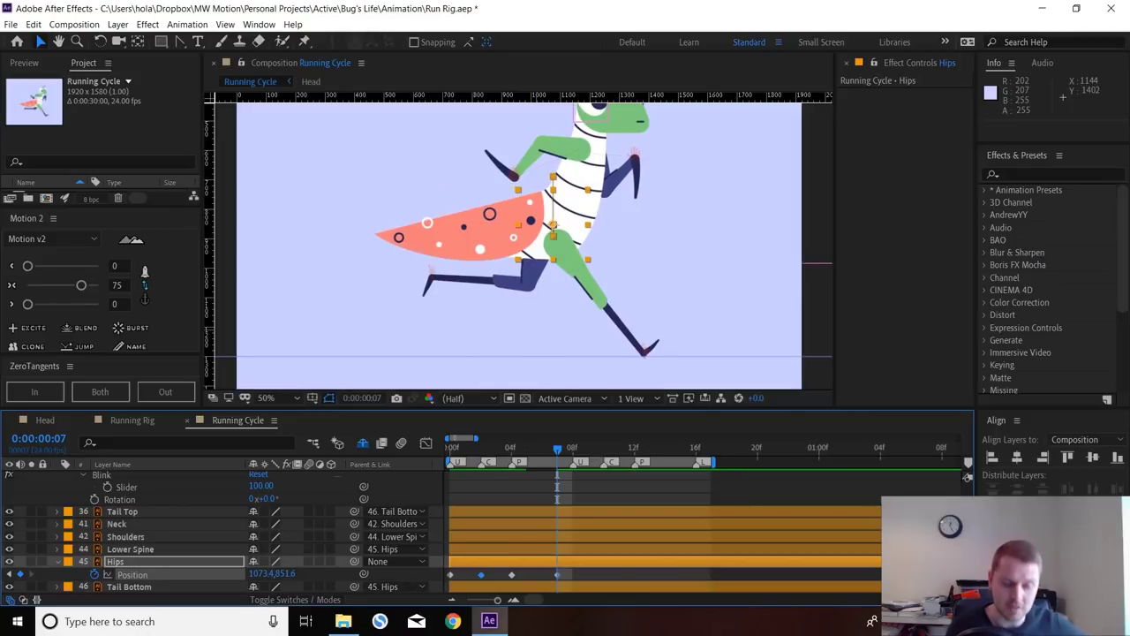
key("ctrl+c")
key("ctrl+v")
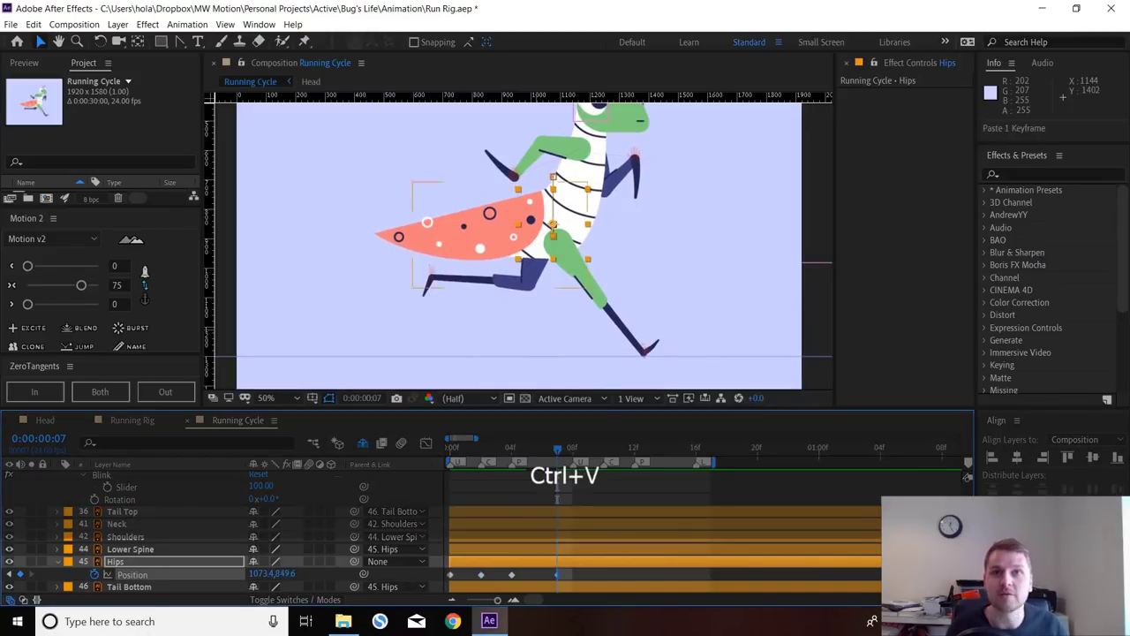
- Copy the Hips keyframe from frame 0 to frame 8 and shift the frame 7 keyframe to frame 6
key("Page_Down")
left_click_drag(445, 569, 463, 579)
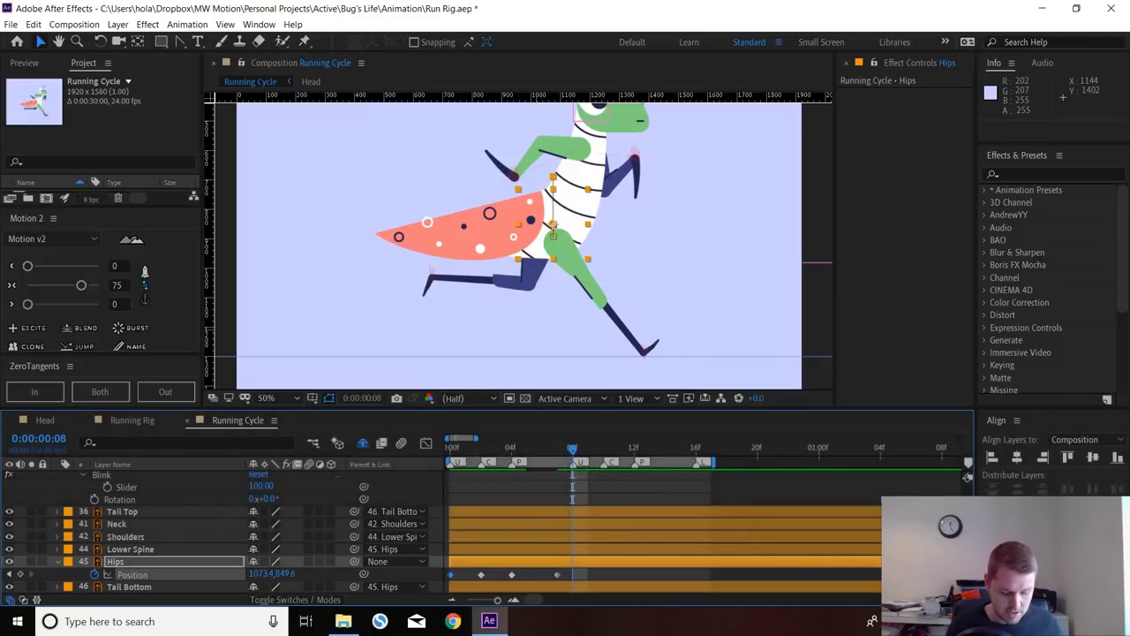
key("ctrl+c")
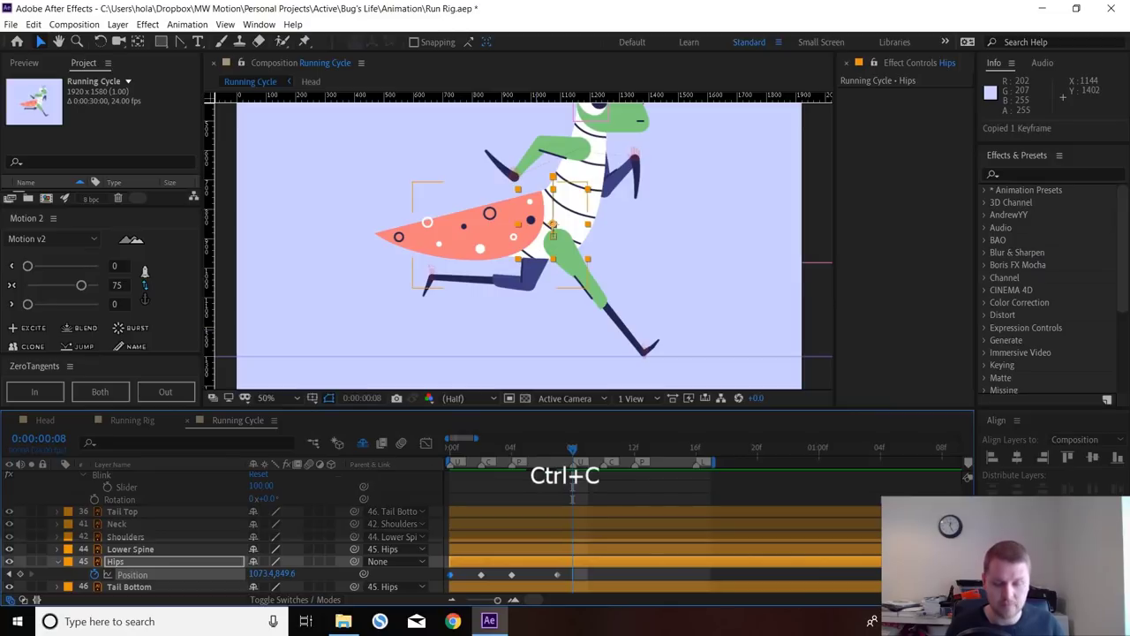
key("ctrl+v")
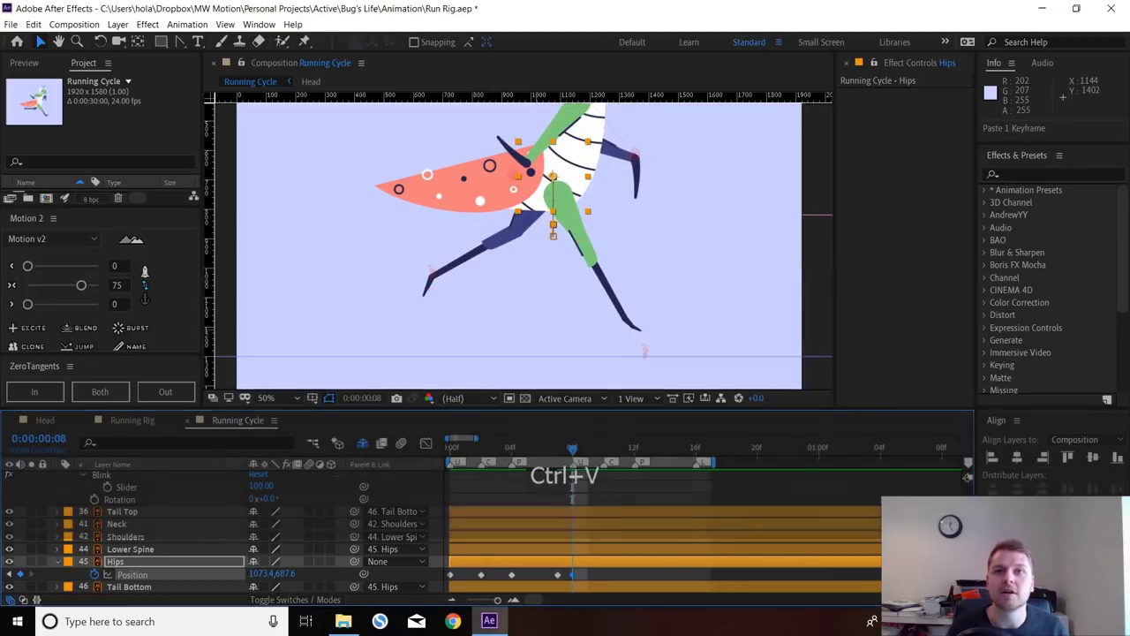
left_click_drag(557, 575, 541, 574)
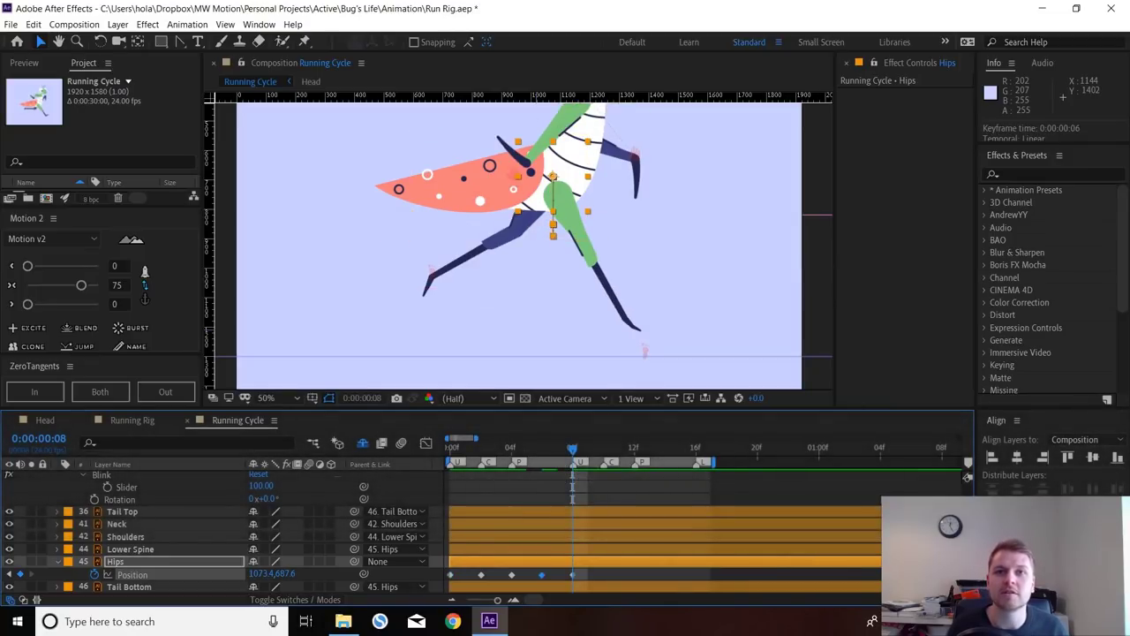
- End the work area at frame 8 and preview the first half of the run cycle
key("n")
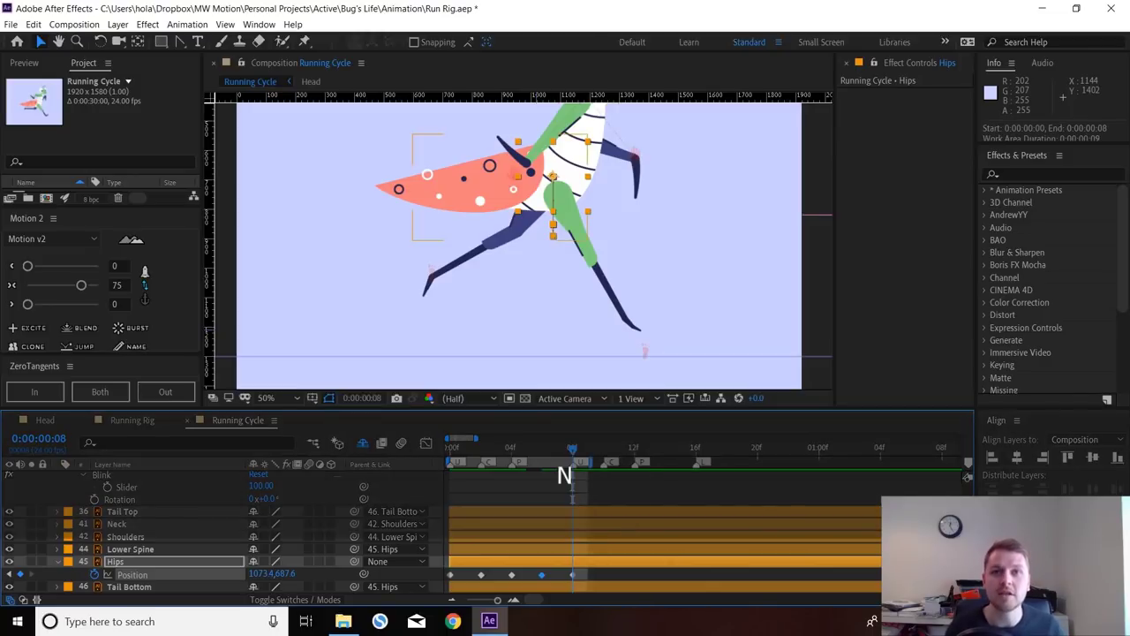
key("space")
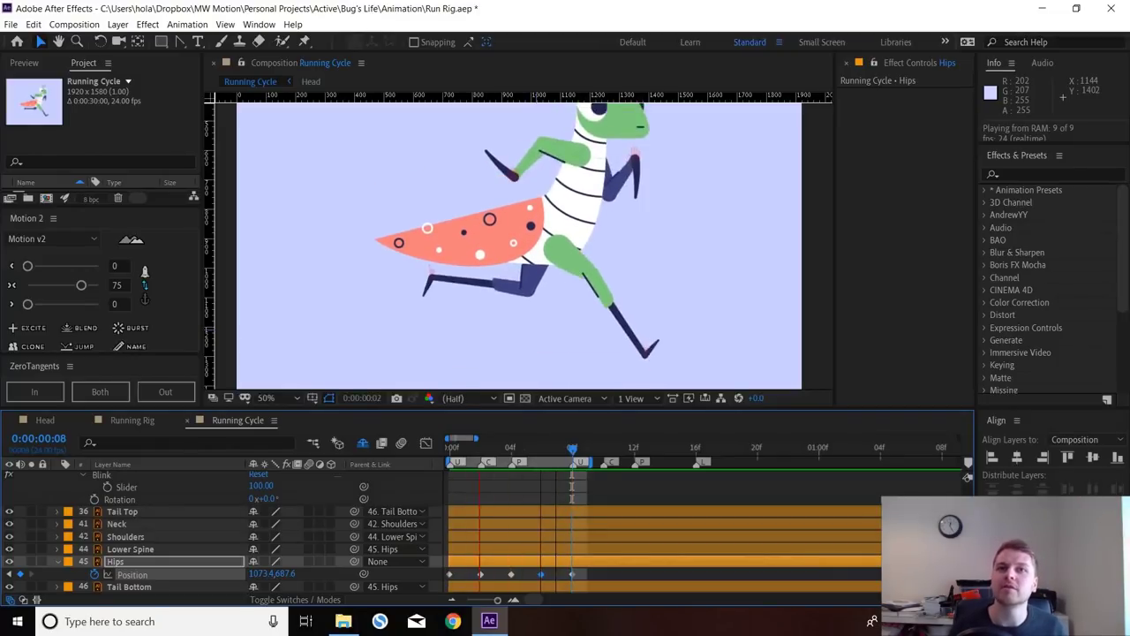
key("space")
key("space")
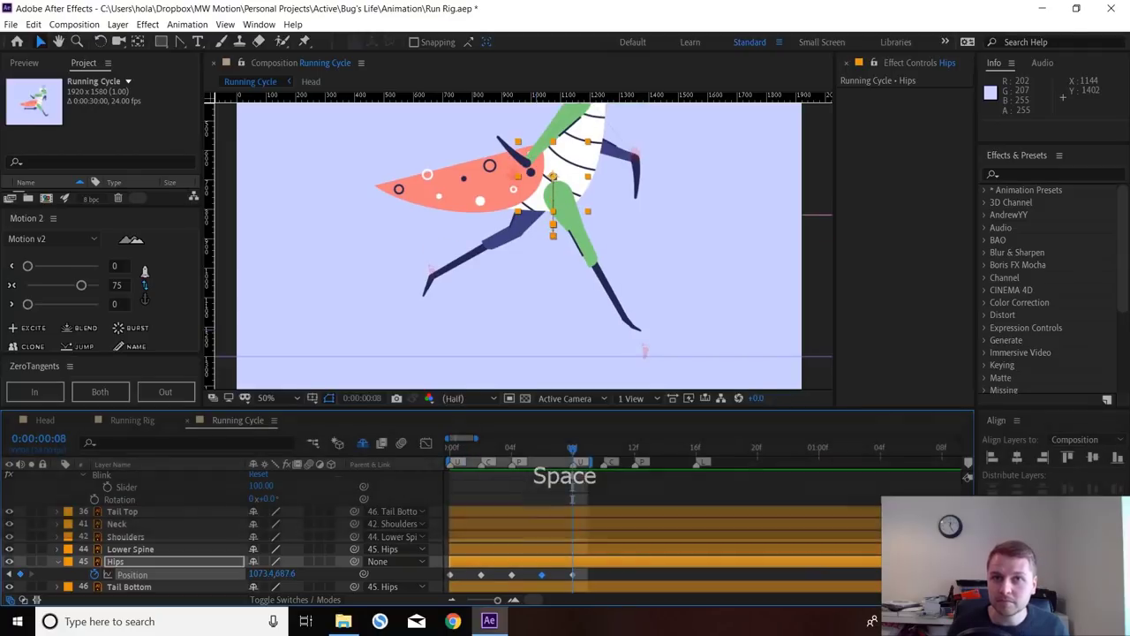
- Duplicate all five Hips position keyframes so the second set starts at frame 8
left_click_drag(584, 577, 449, 572)
key("ctrl+c")
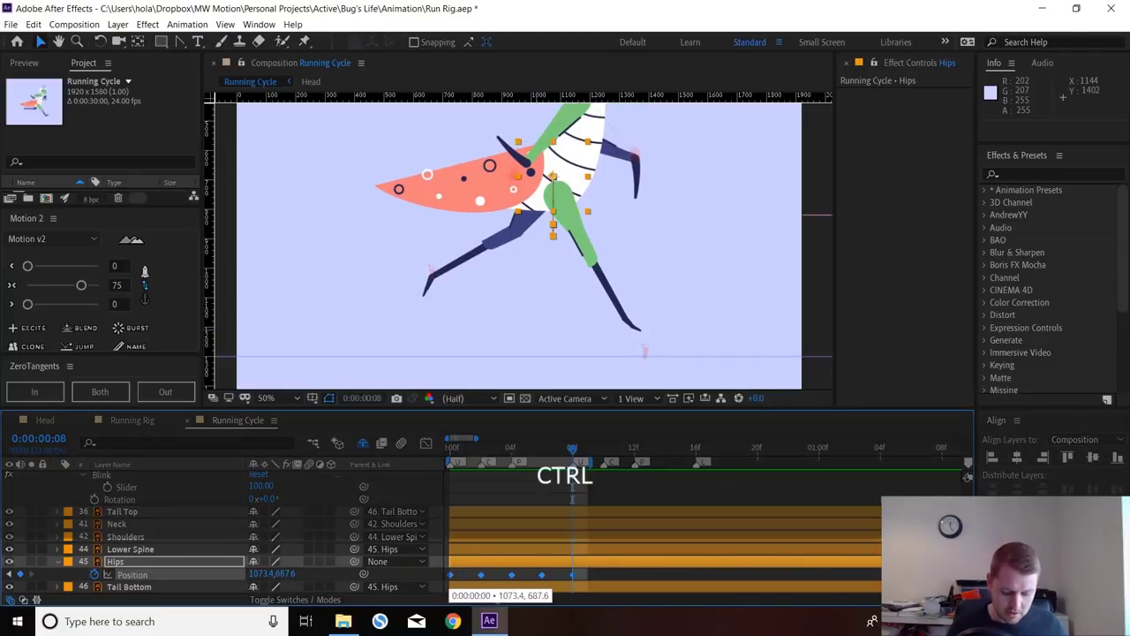
key("ctrl+v")
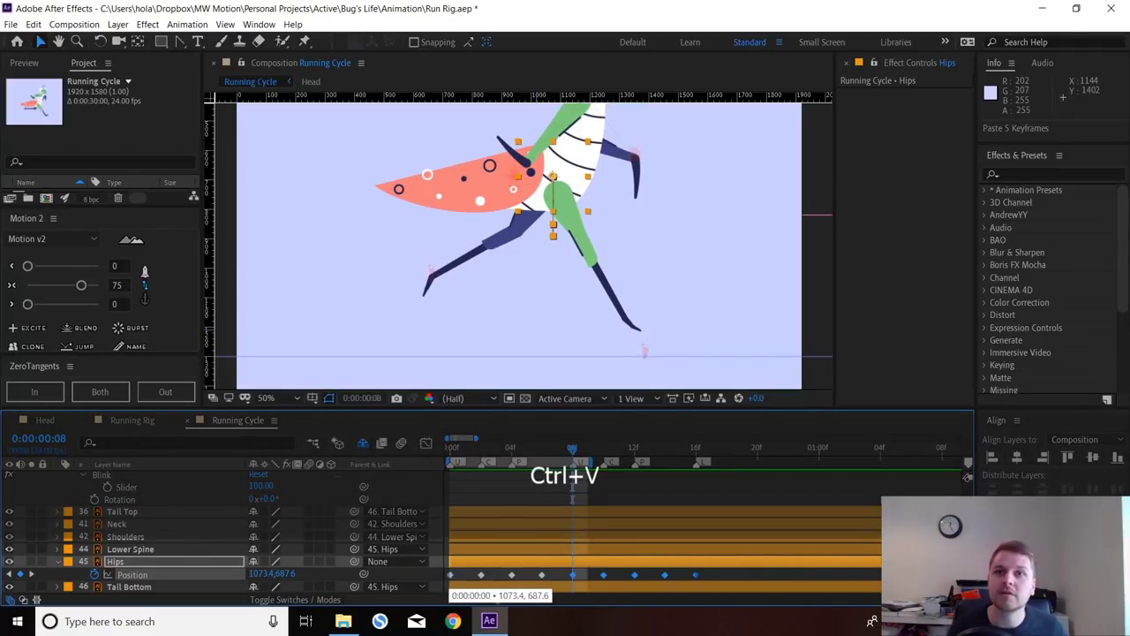
- Extend the work area to end at frame 15 and preview the full cycle
left_click_drag(590, 463, 698, 461)
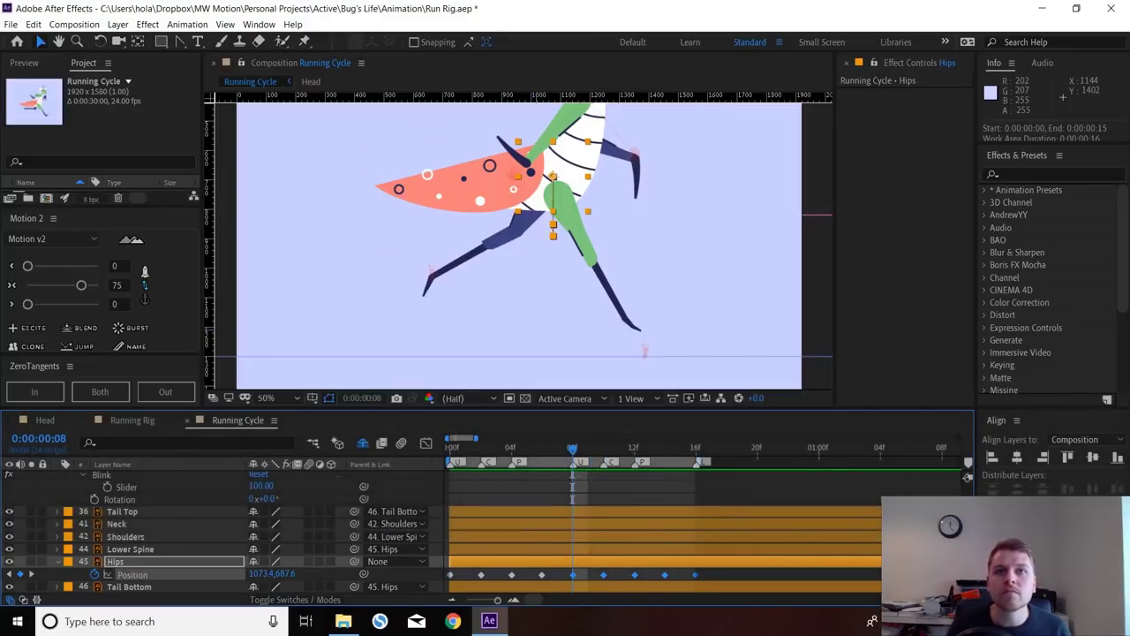
key("space")
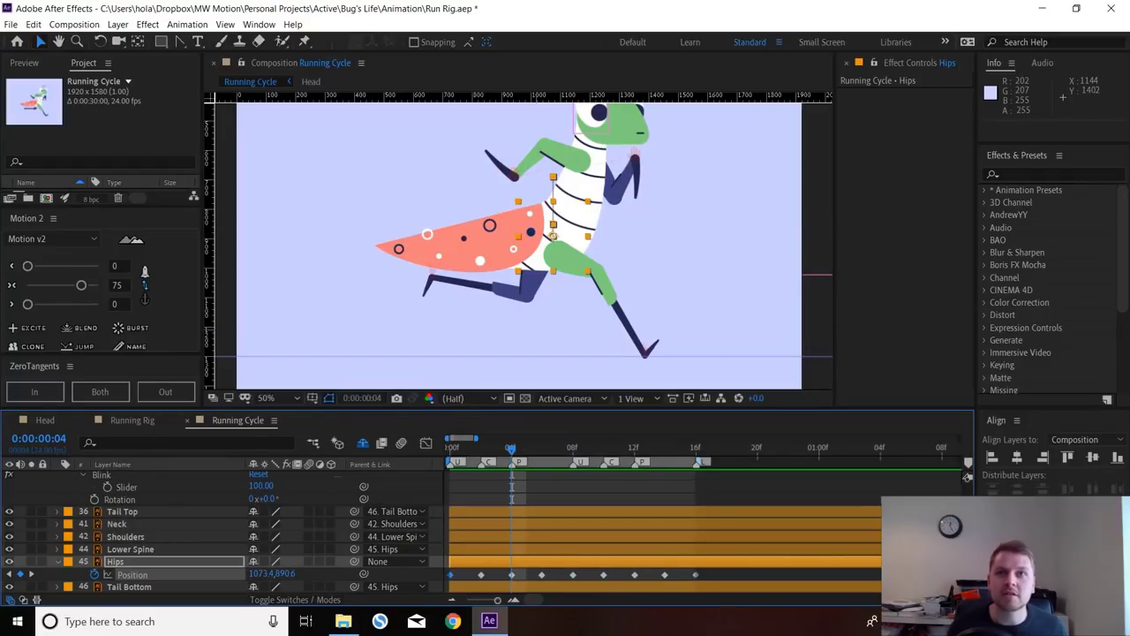
key("space")
- Apply Easy Ease to the Hips keyframes at frames 0, 8 and 16, working in the graph editor
key("shift")
left_click(573, 574, "shift")
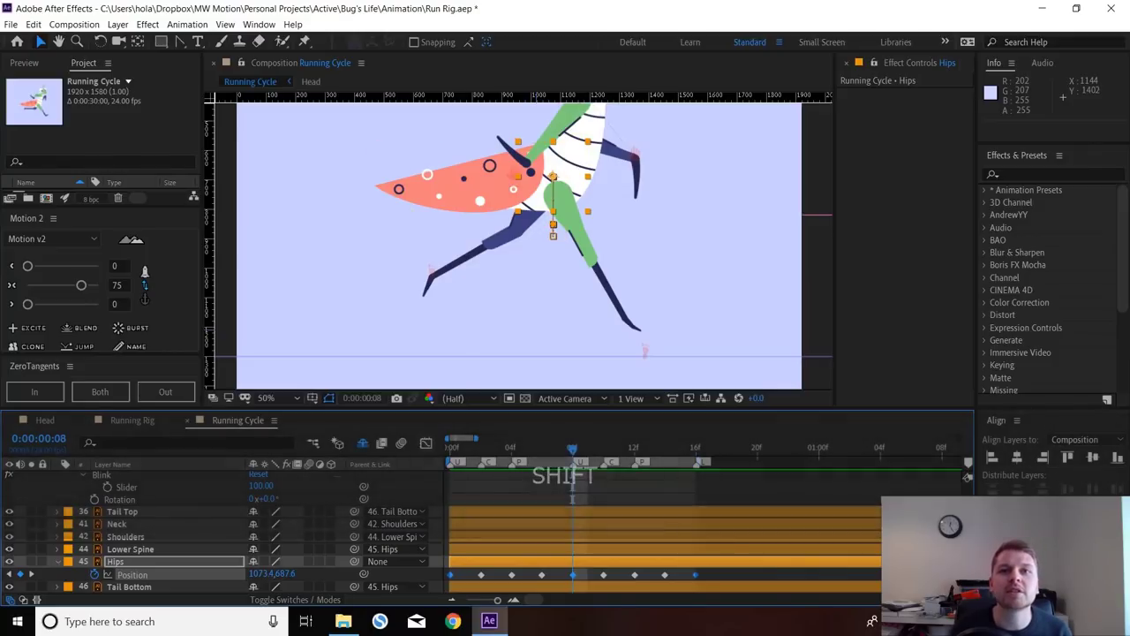
left_click(426, 442)
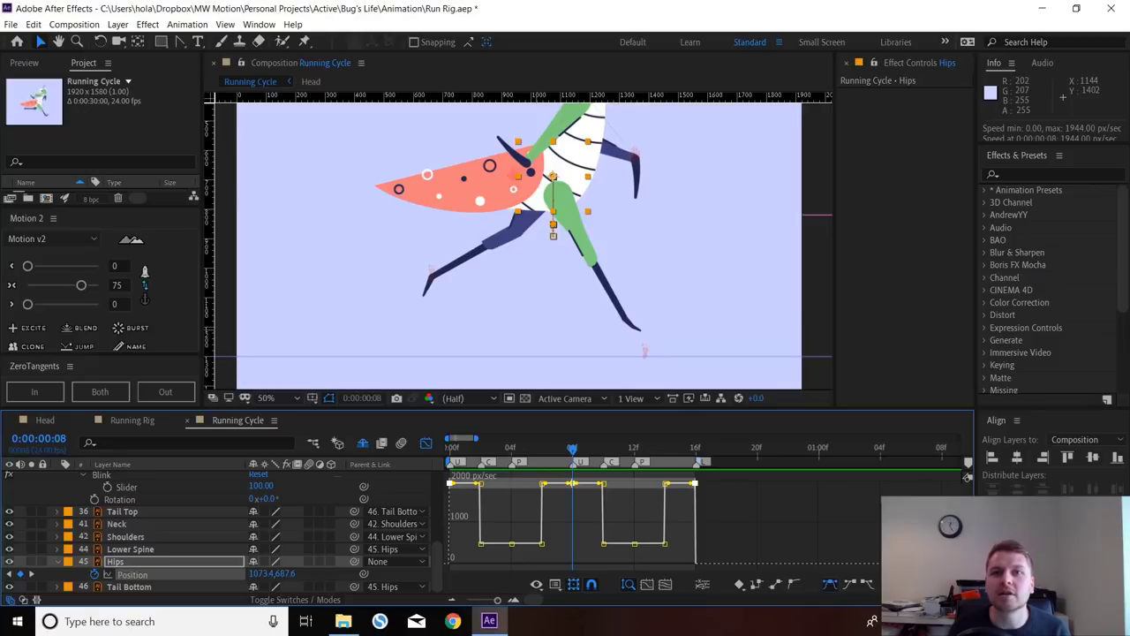
key("F9")
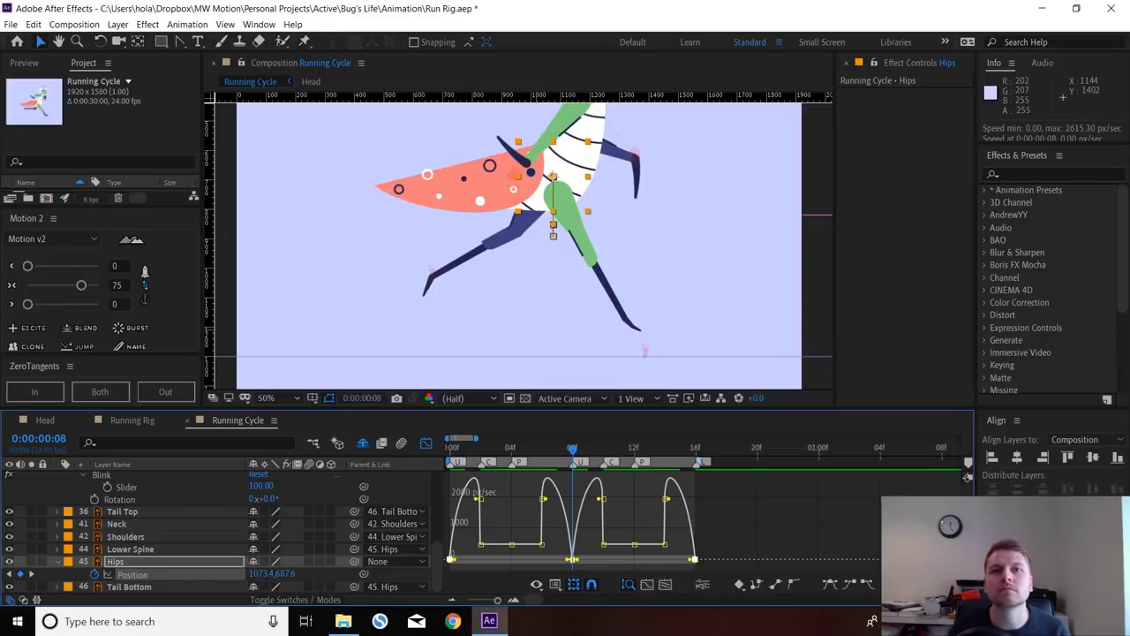
- Delete the in-between Hips keyframes at frames 2, 6, 10 and 14 in the graph editor
left_click_drag(469, 536, 486, 551)
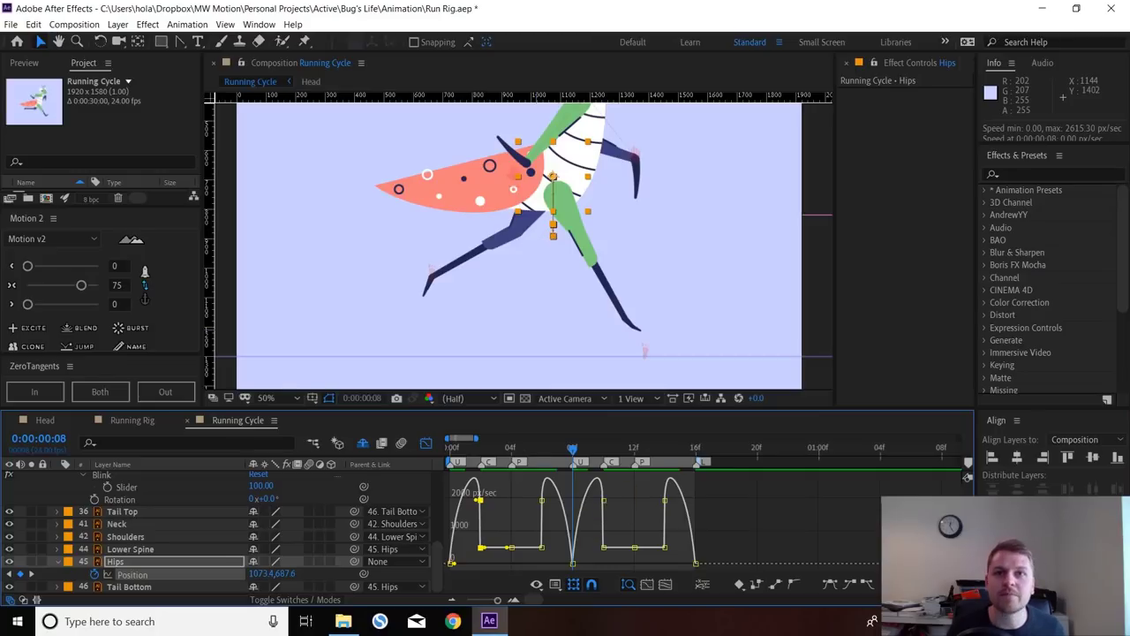
key("shift")
left_click_drag(550, 492, 477, 551)
left_click_drag(623, 479, 597, 552)
left_click_drag(657, 486, 659, 550)
key("BackSpace")
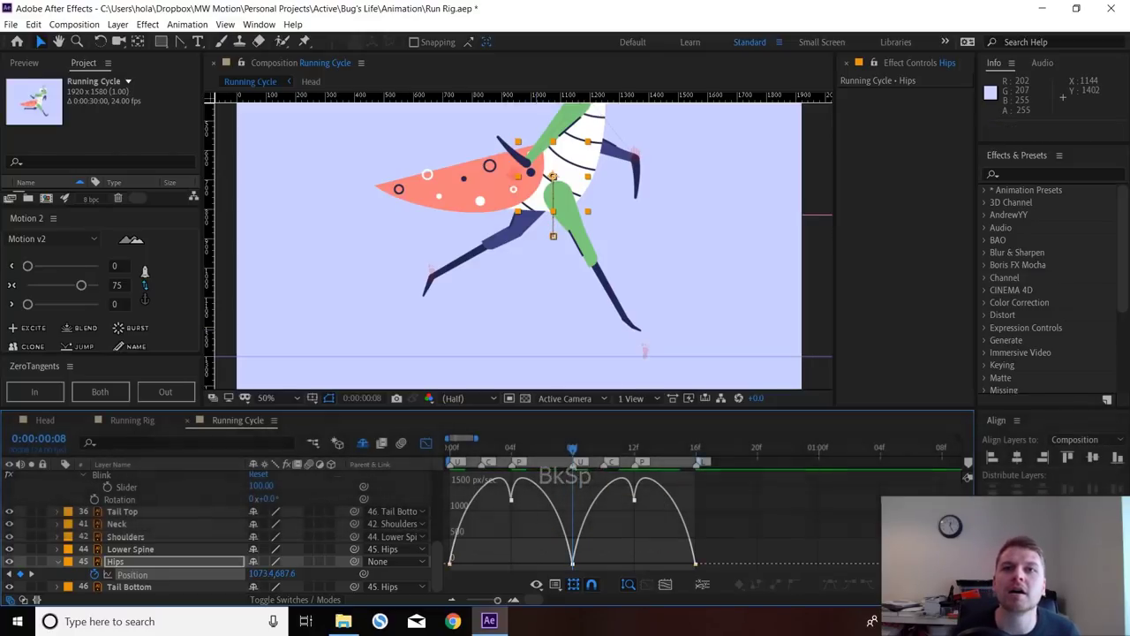
- Try to lengthen the outgoing ease handle of the frame 8 Hips keyframe and raise its speed to about 366 px/sec
mouse_move(635, 483)
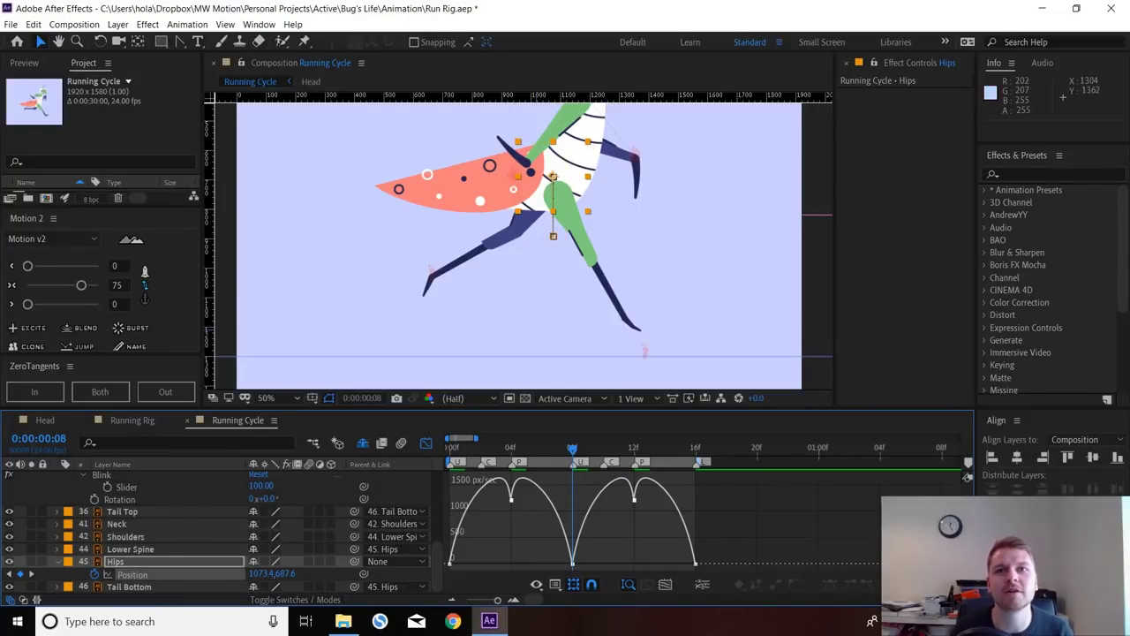
left_click_drag(615, 545, 556, 569)
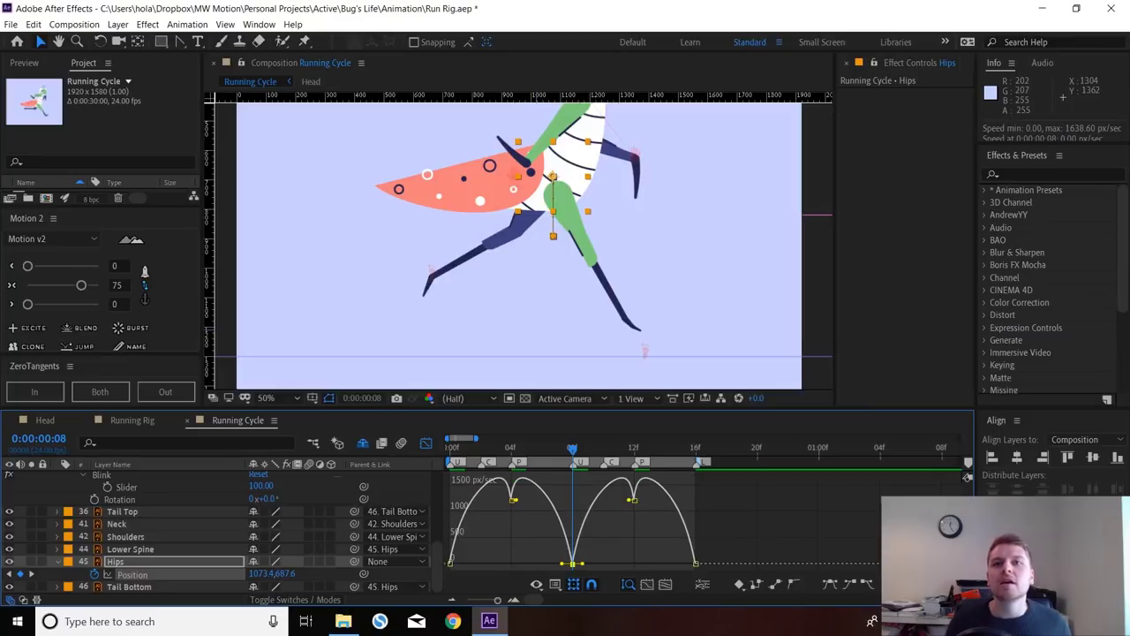
left_click_drag(728, 553, 441, 569)
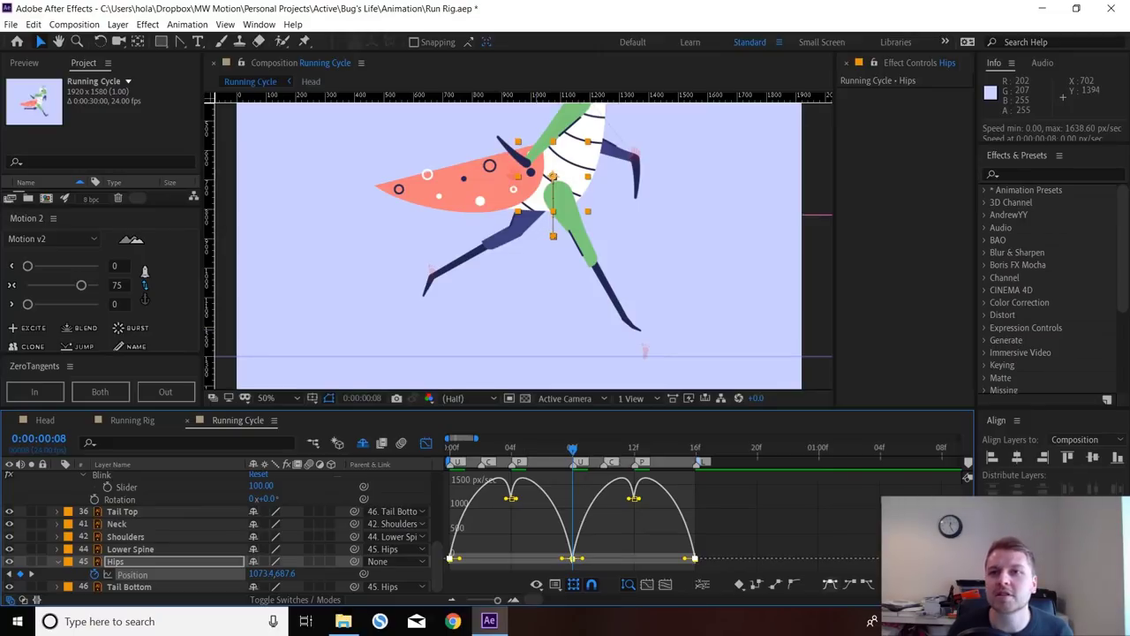
left_click_drag(621, 530, 597, 543)
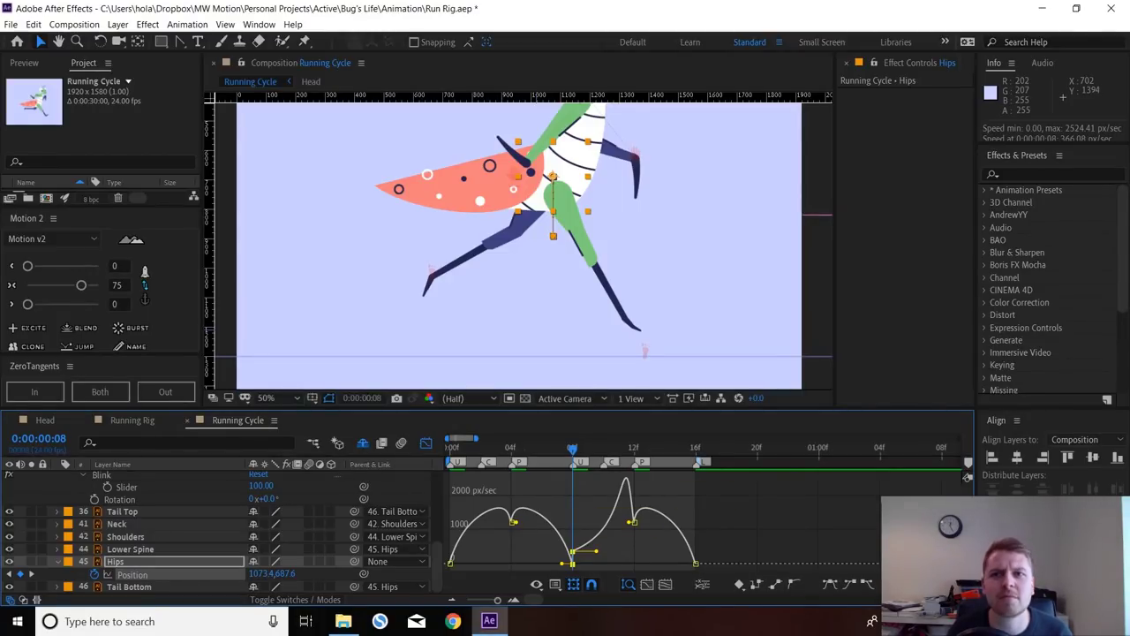
- Examine the temporal interpolation options of the frame 8 Hips keyframe without changing them
right_click(572, 552)
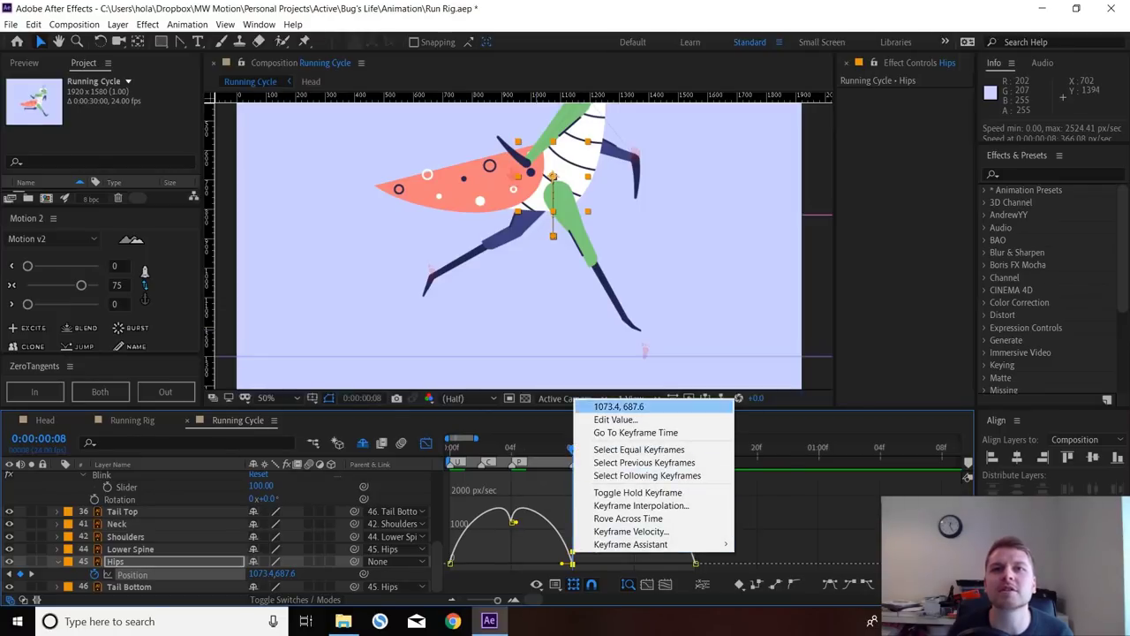
left_click(641, 505)
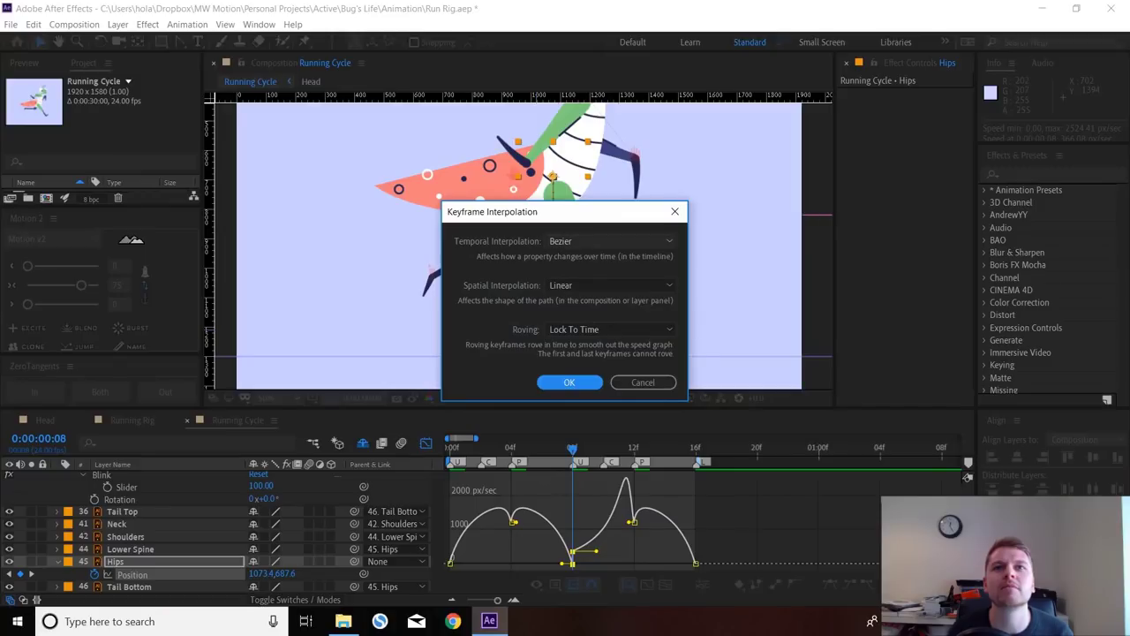
left_click(609, 241)
left_click(571, 294)
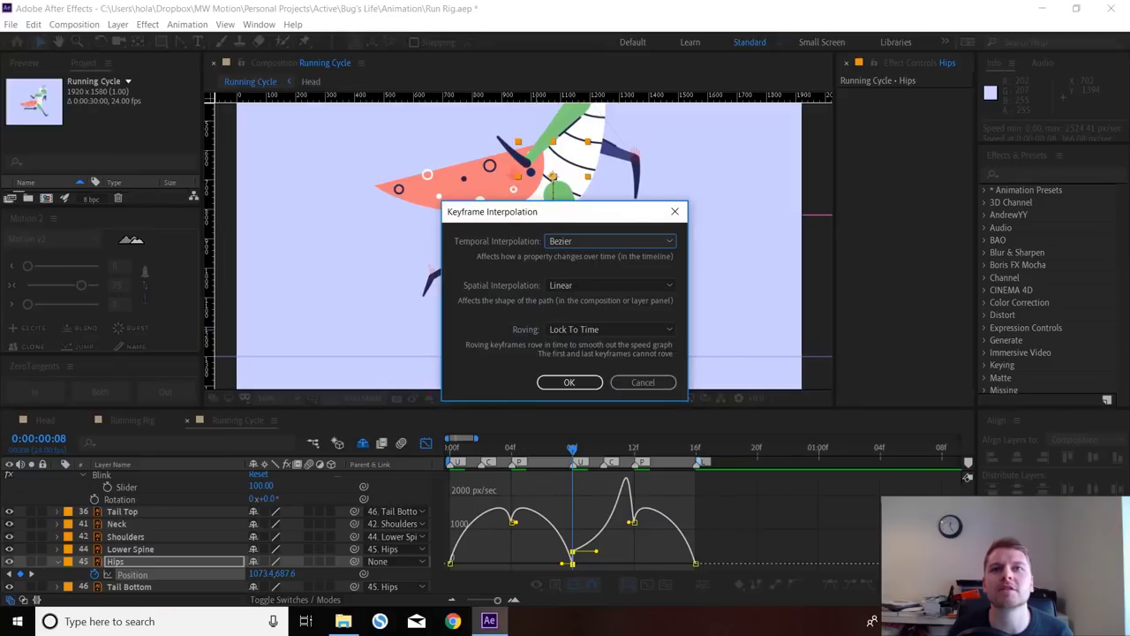
left_click(610, 241)
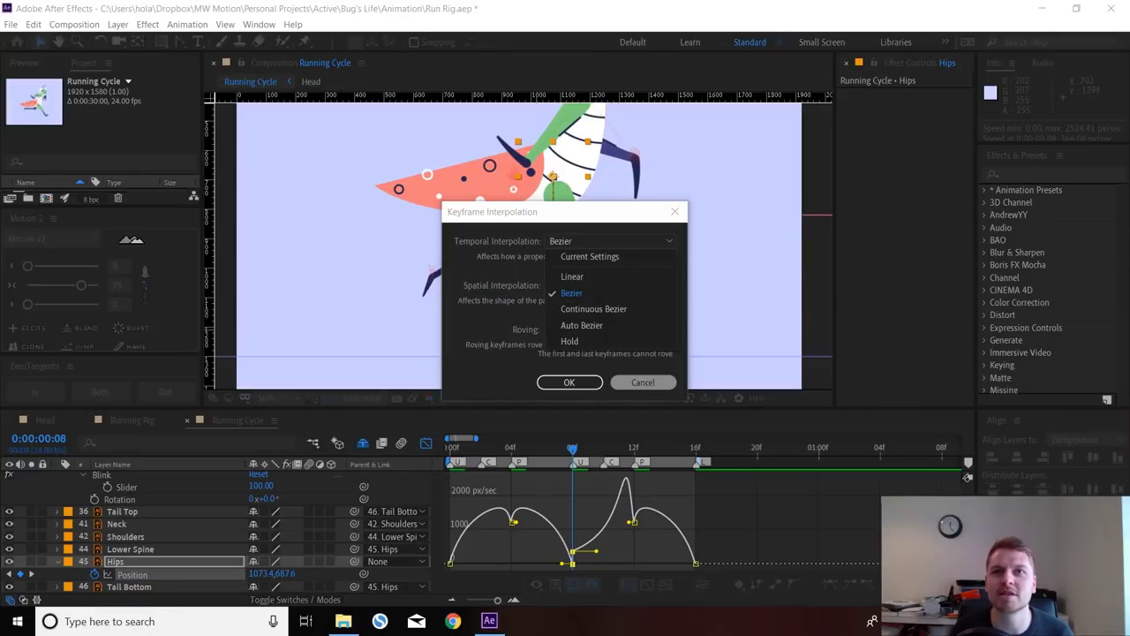
left_click(636, 384)
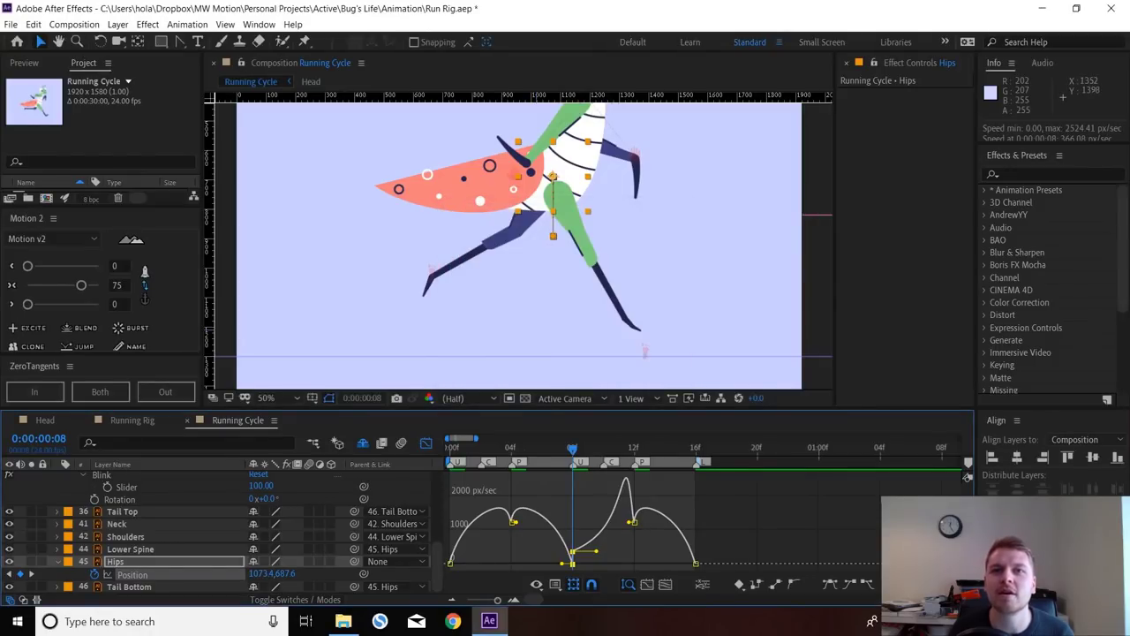
- Try to balance the frame 8 Hips keyframe by adjusting its incoming and outgoing ease handles separately in the speed graph
left_click_drag(562, 562, 602, 552)
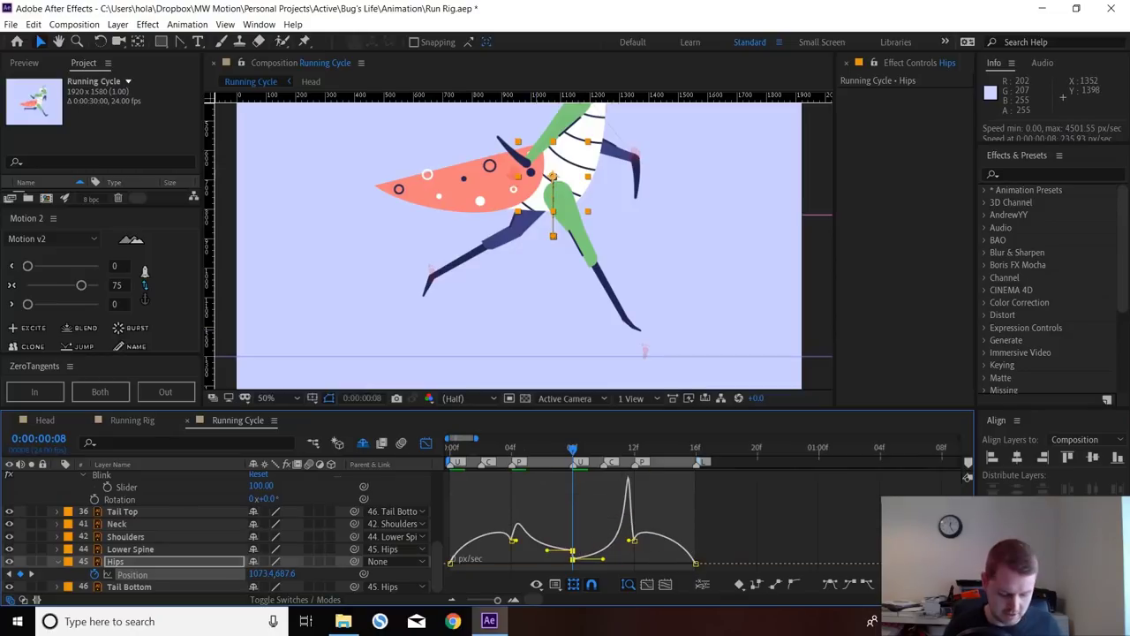
scroll(663, 512, "up", 2, "alt")
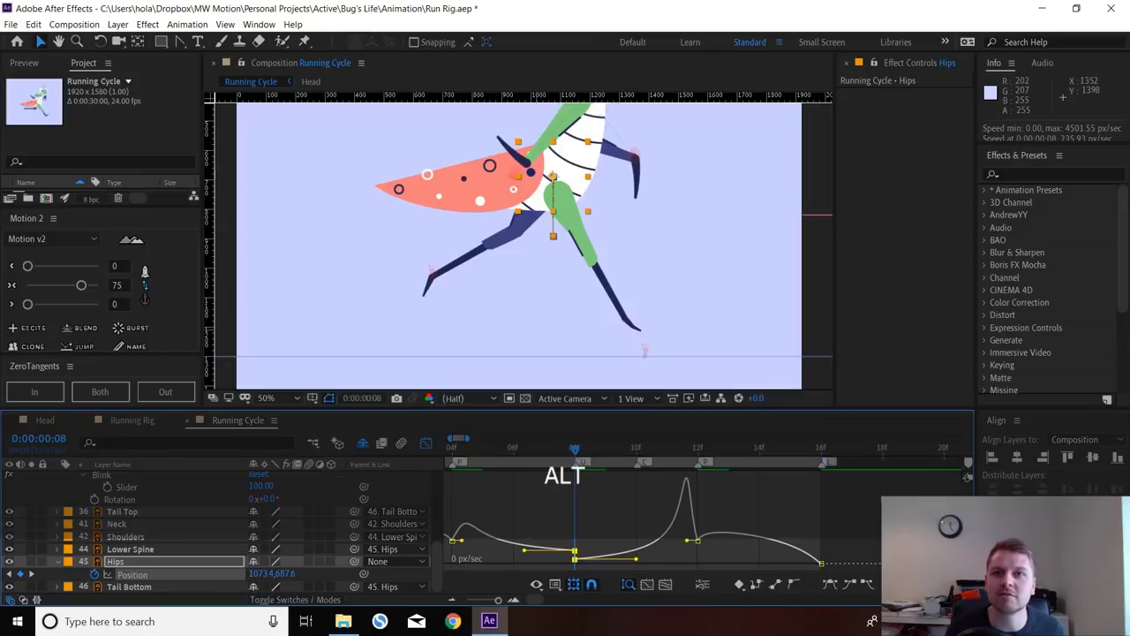
scroll(662, 512, "down", 2, "alt")
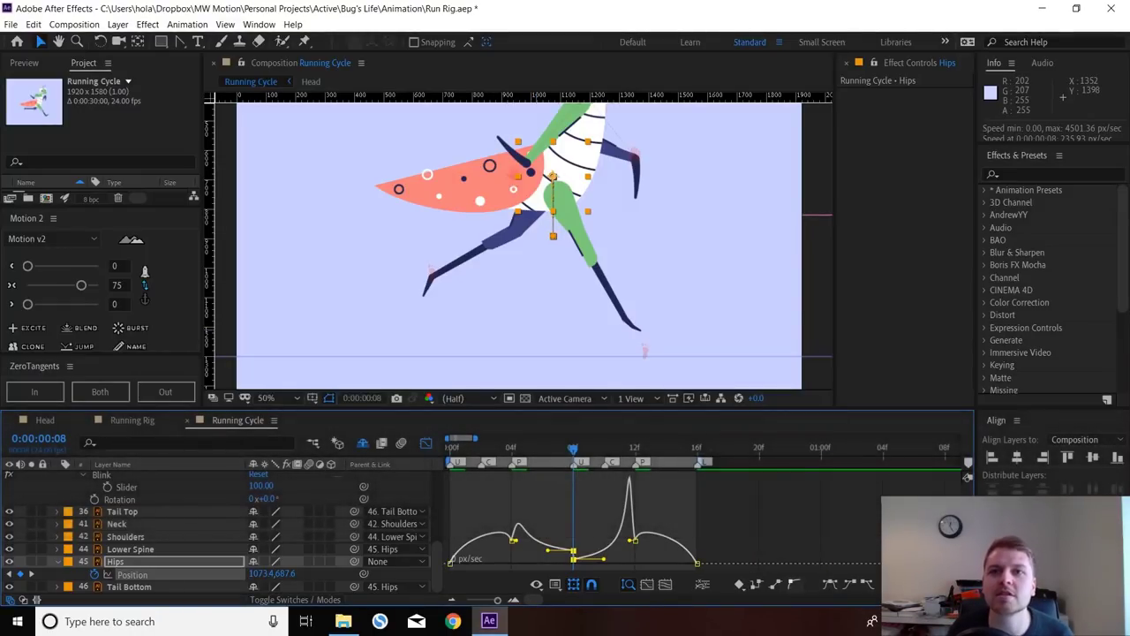
- Relink the frame 8 Hips keyframe's handles with Auto Bezier and Easy Ease, and lengthen them at a speed of about 366 px/sec
left_click(793, 584)
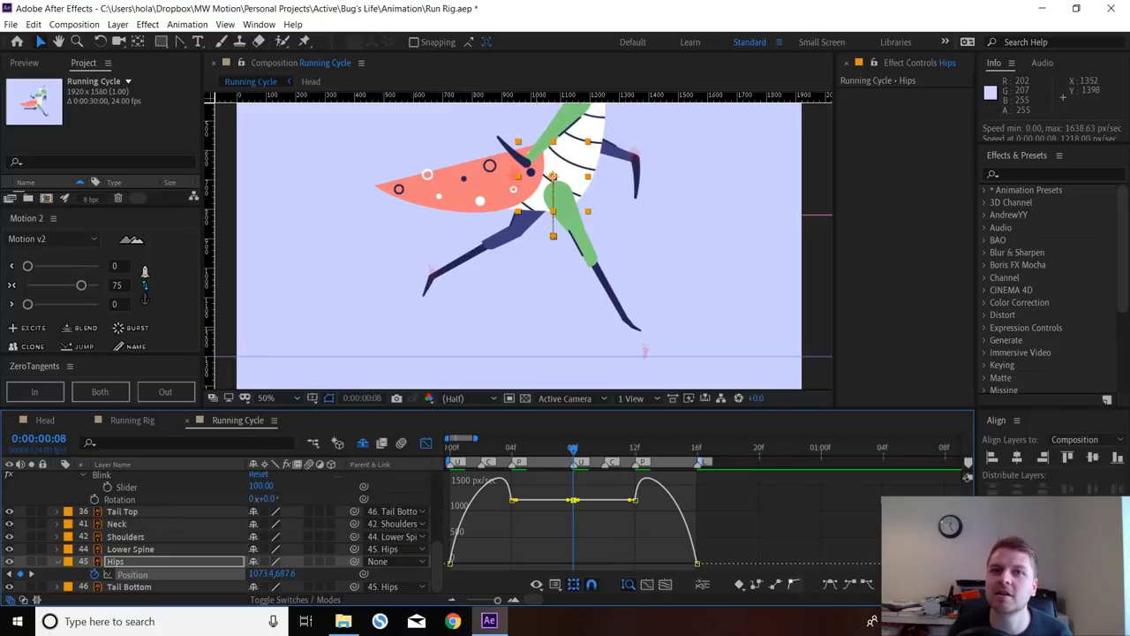
key("F9")
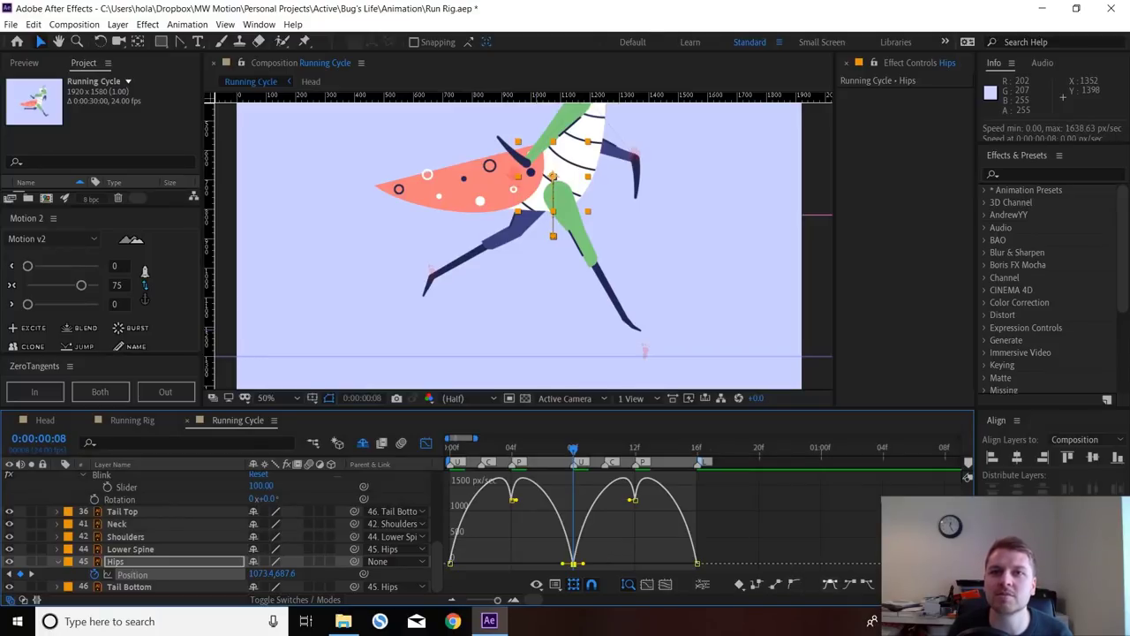
left_click_drag(583, 562, 552, 554)
- Examine the interpolation and velocity settings of the frame 8 Hips keyframe, leaving both unchanged
right_click(573, 553)
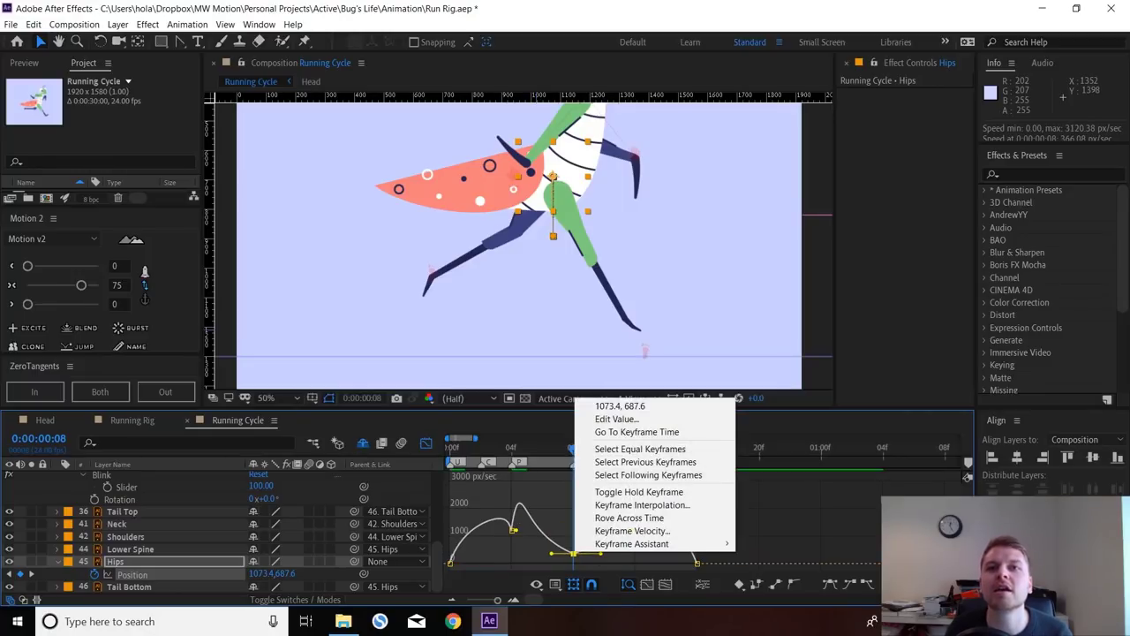
left_click(561, 519)
left_click(573, 554)
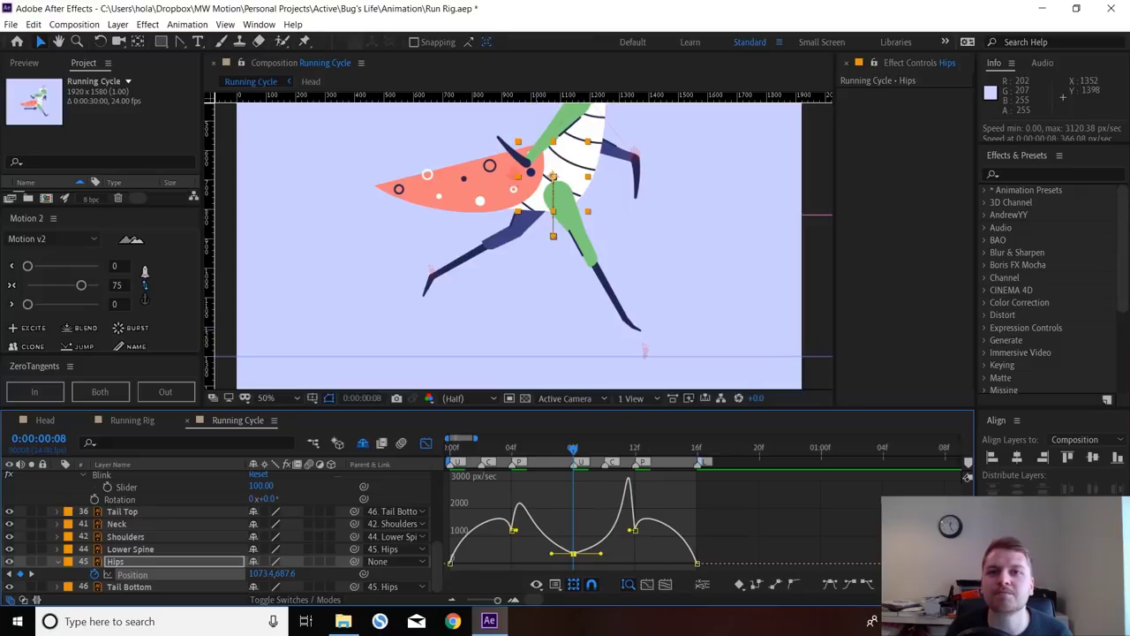
right_click(574, 553)
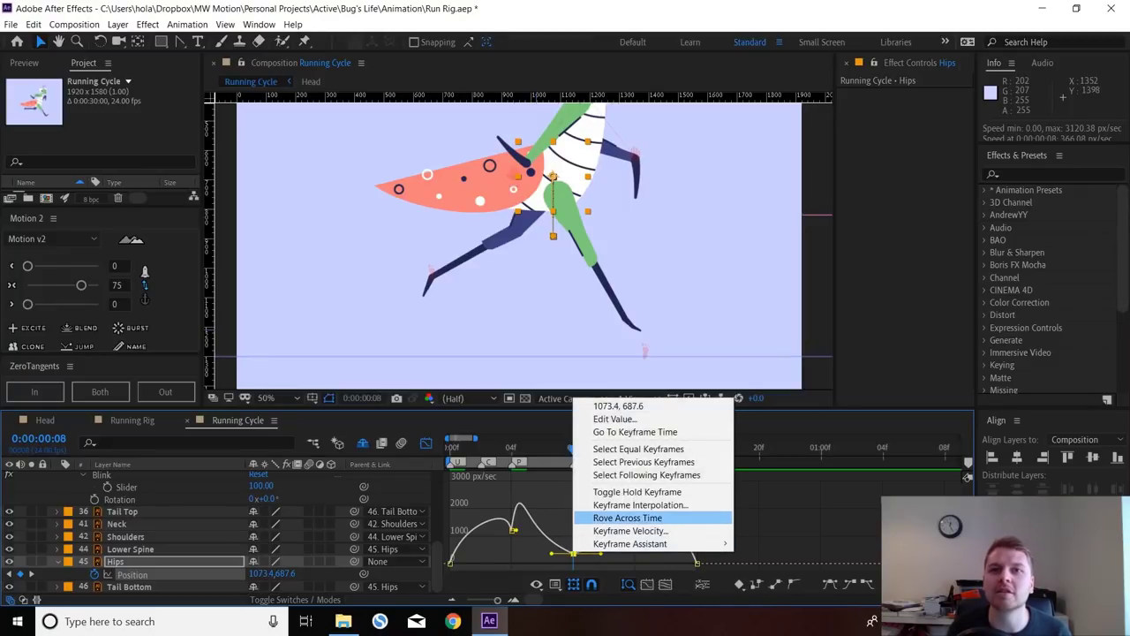
left_click(640, 504)
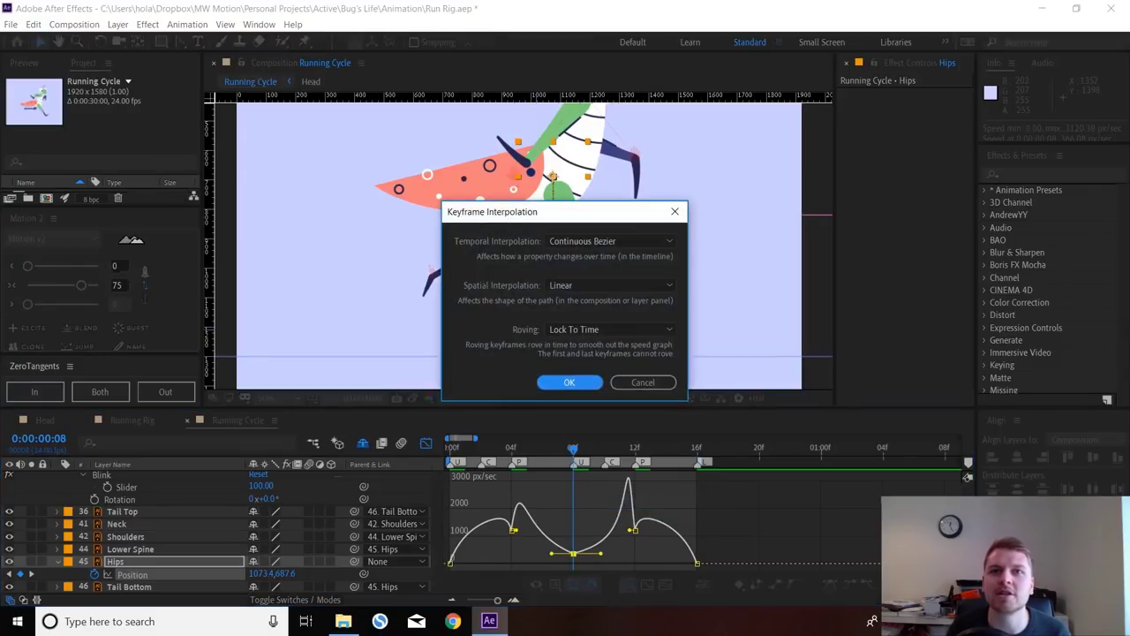
left_click(643, 383)
right_click(574, 554)
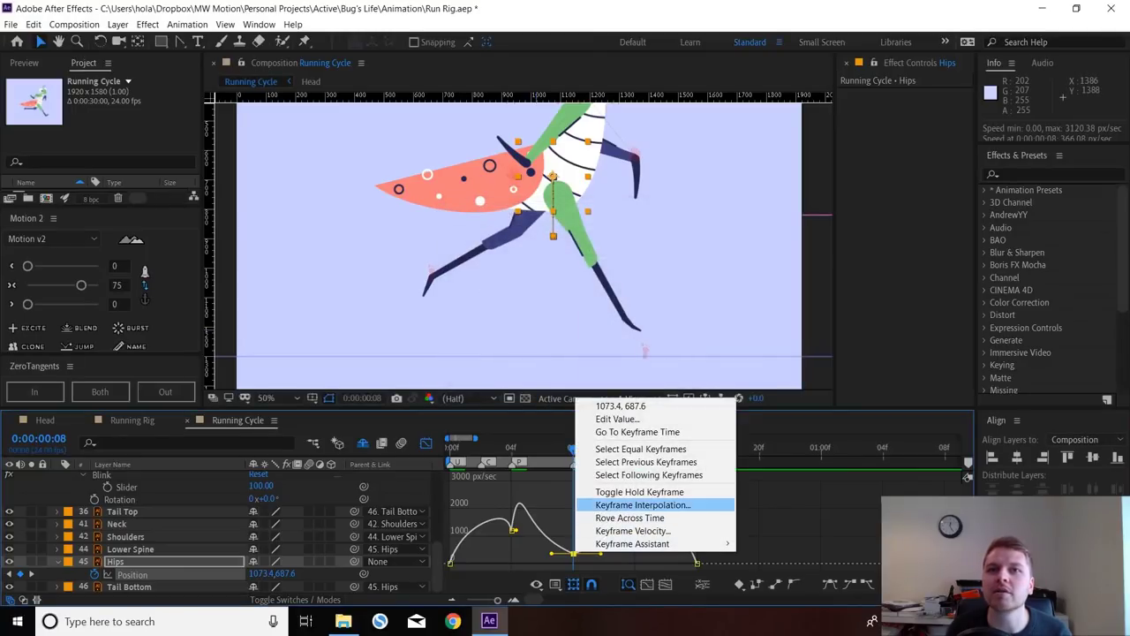
left_click(633, 531)
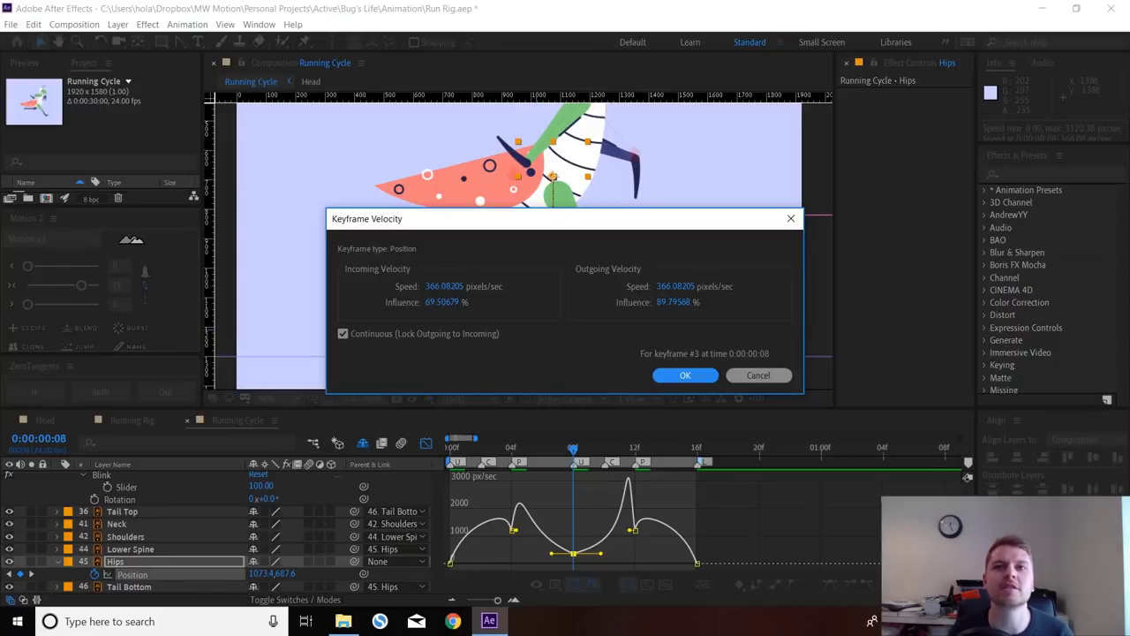
left_click(758, 375)
- Ease the frame 8 Hips keyframe at 75 with Motion 2 and raise its speed to about 223 px/sec
left_click_drag(548, 518, 573, 564)
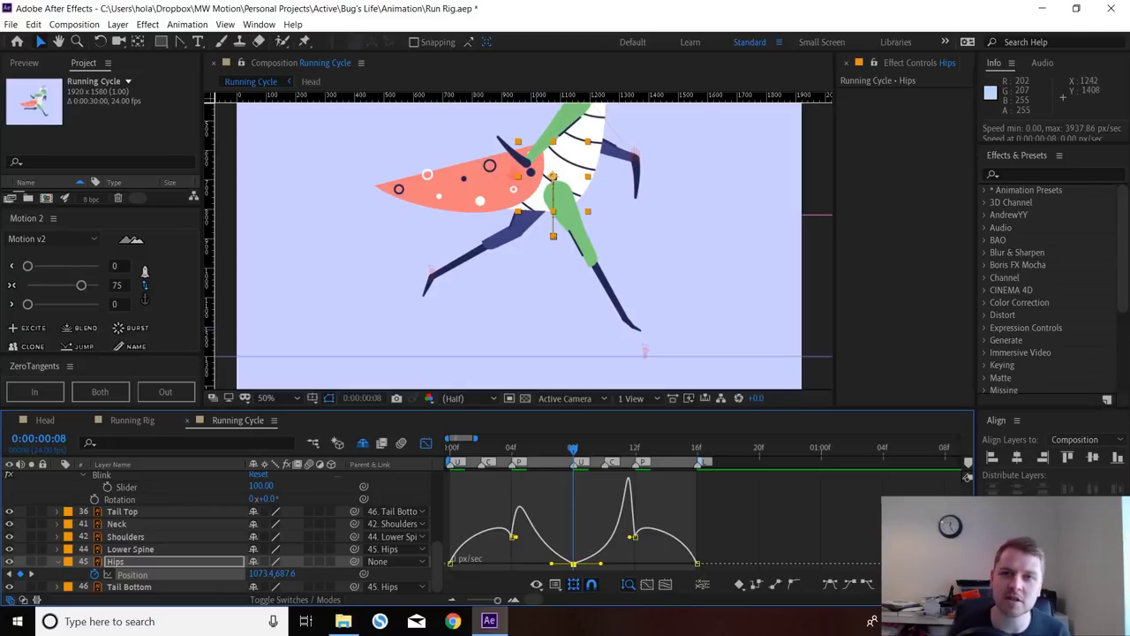
left_click(81, 285)
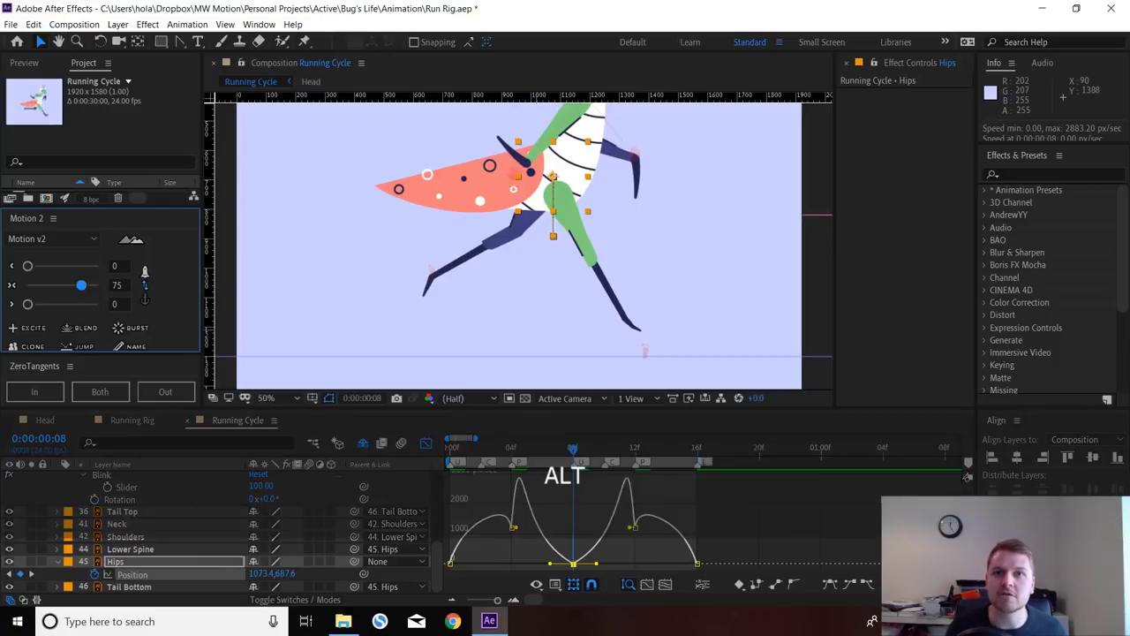
scroll(967, 477, "up", 3)
left_click_drag(520, 563, 519, 557)
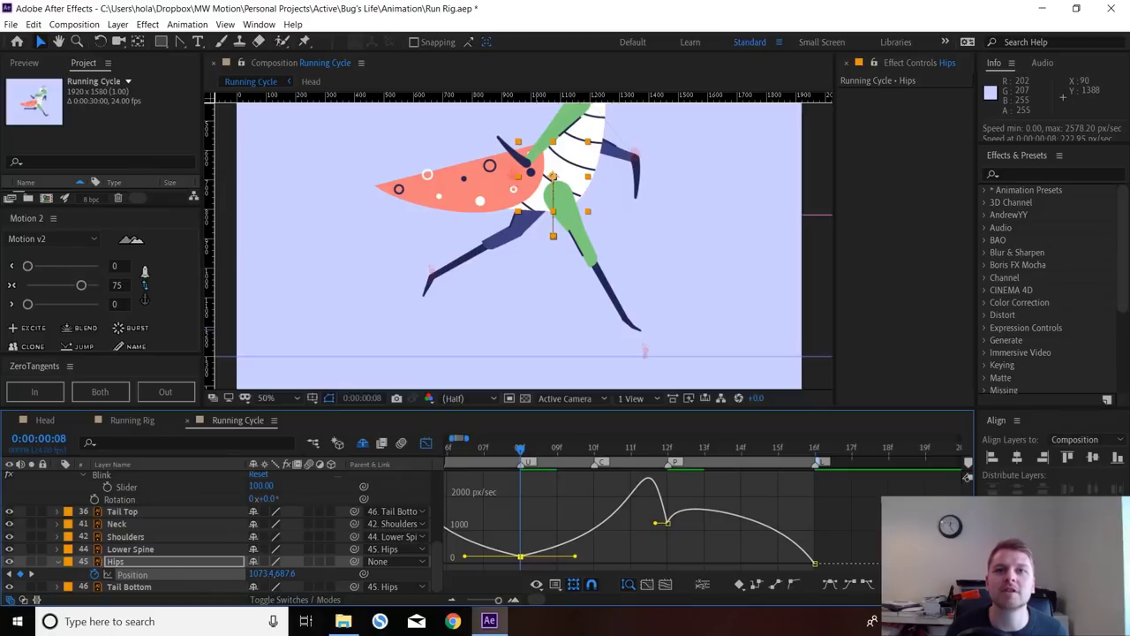
right_click(520, 557)
left_click(496, 519)
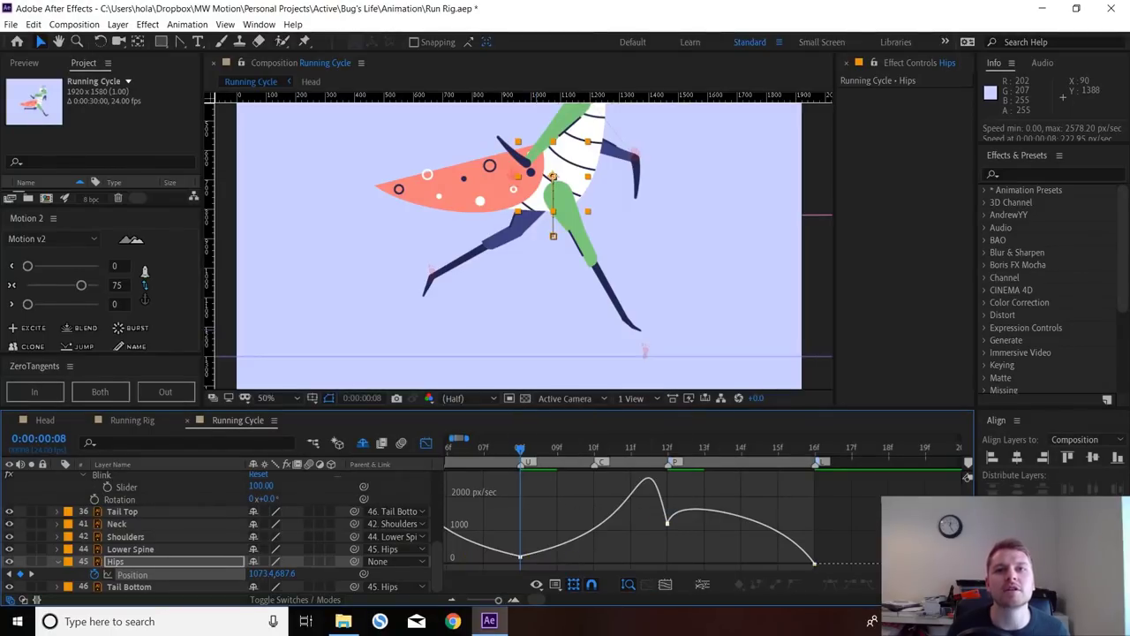
- Step frame by frame through the poses following frame 8 and back to check the hips' motion between the markers
key("Page_Up")
key("Page_Down")
key("Page_Down")
key("Page_Down")
key("Page_Down")
key("Page_Down")
key("Page_Down")
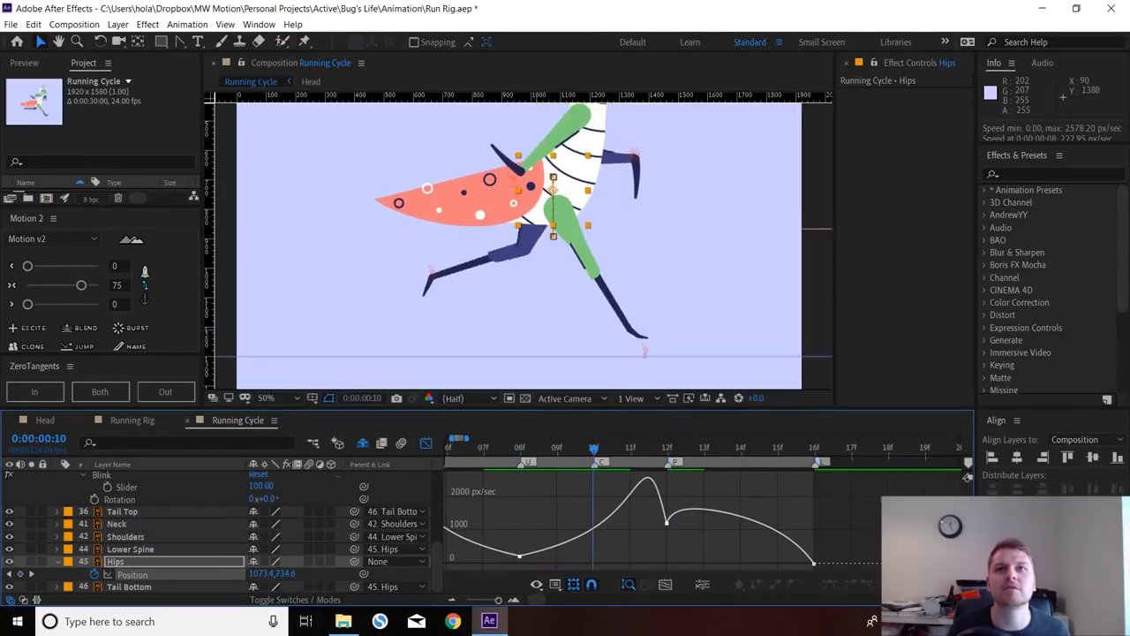
key("Page_Up")
key("Page_Up")
key("Page_Up")
key("Page_Up")
key("Page_Up")
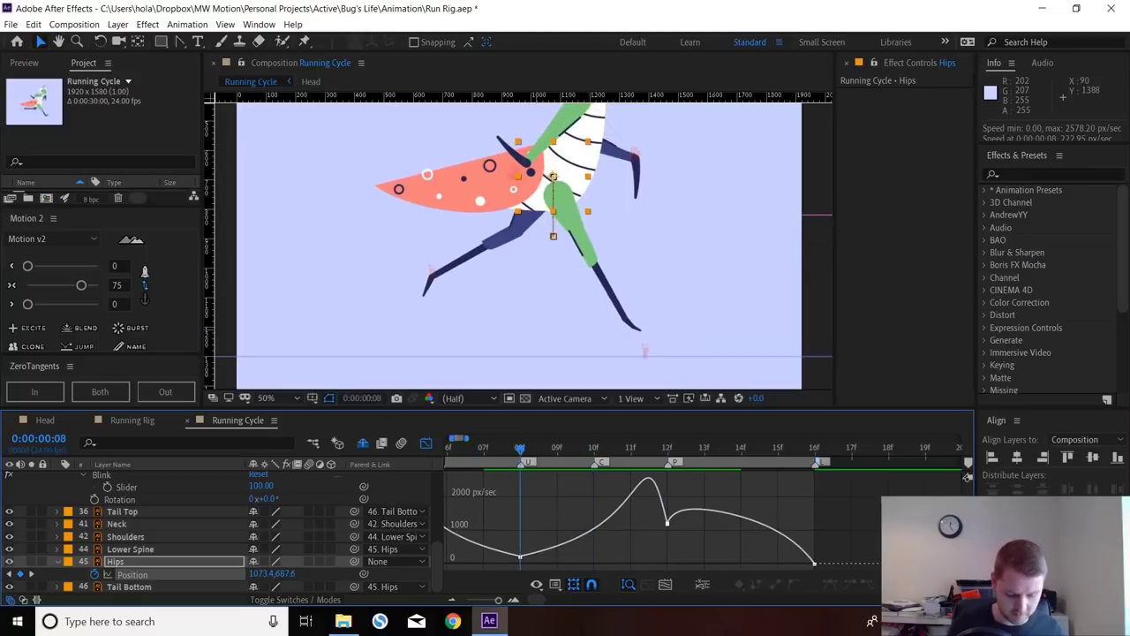
- Convert the Hips keyframes at frames 0 and 16 to Auto Bezier and ease them at 75 with Motion 2
scroll(618, 520, "down", 3, "alt")
left_click_drag(618, 521, 679, 521)
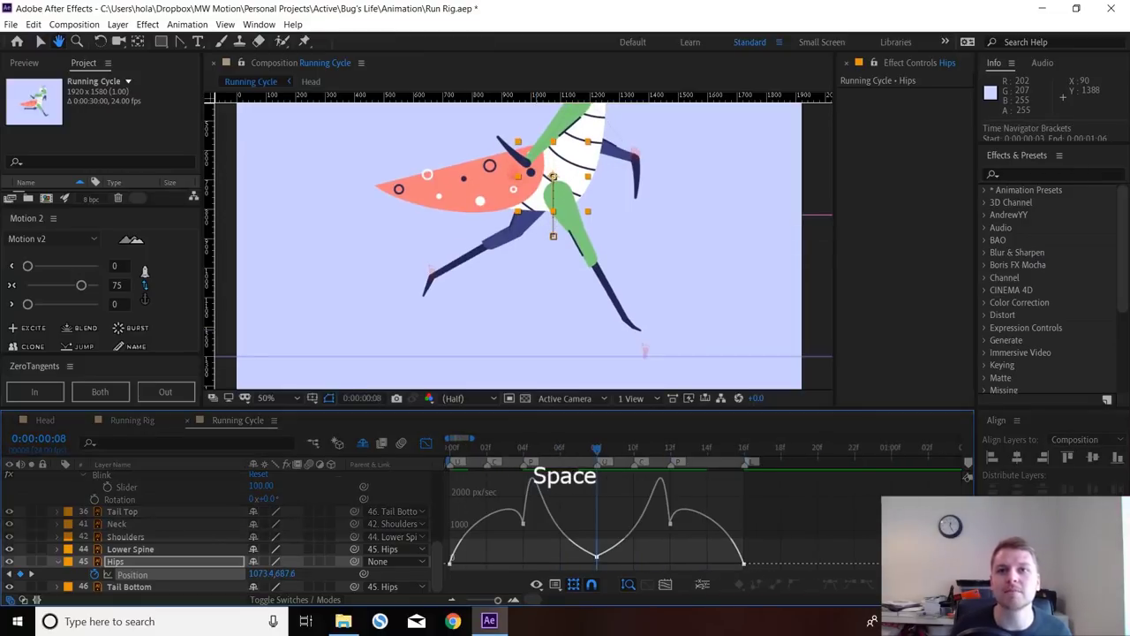
left_click(744, 563)
left_click_drag(499, 550, 443, 569, "shift")
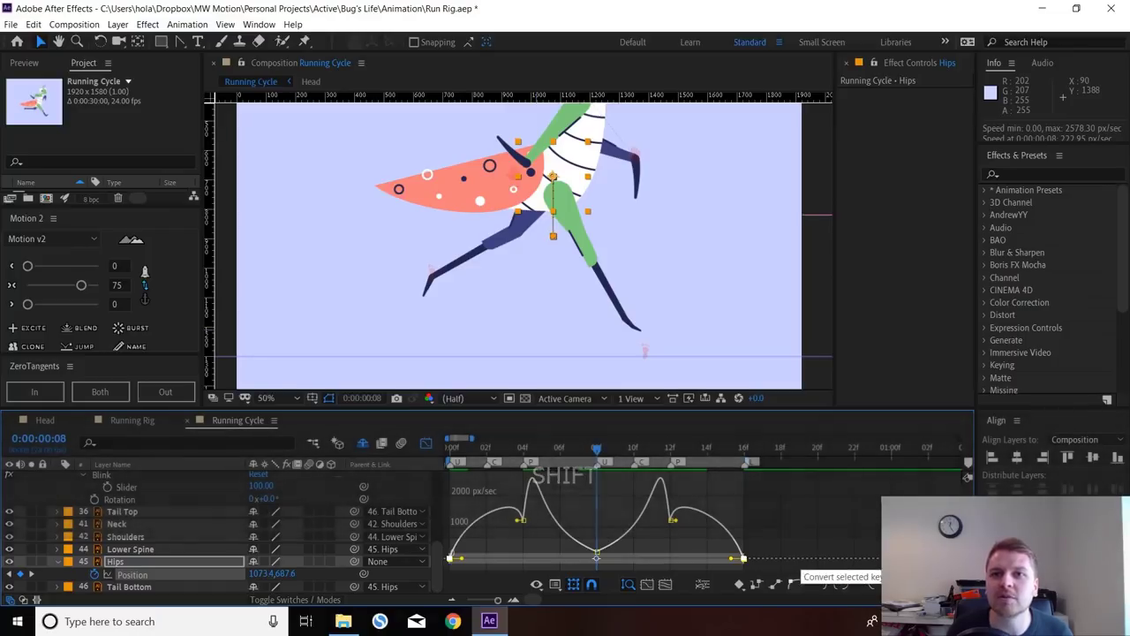
left_click(794, 584)
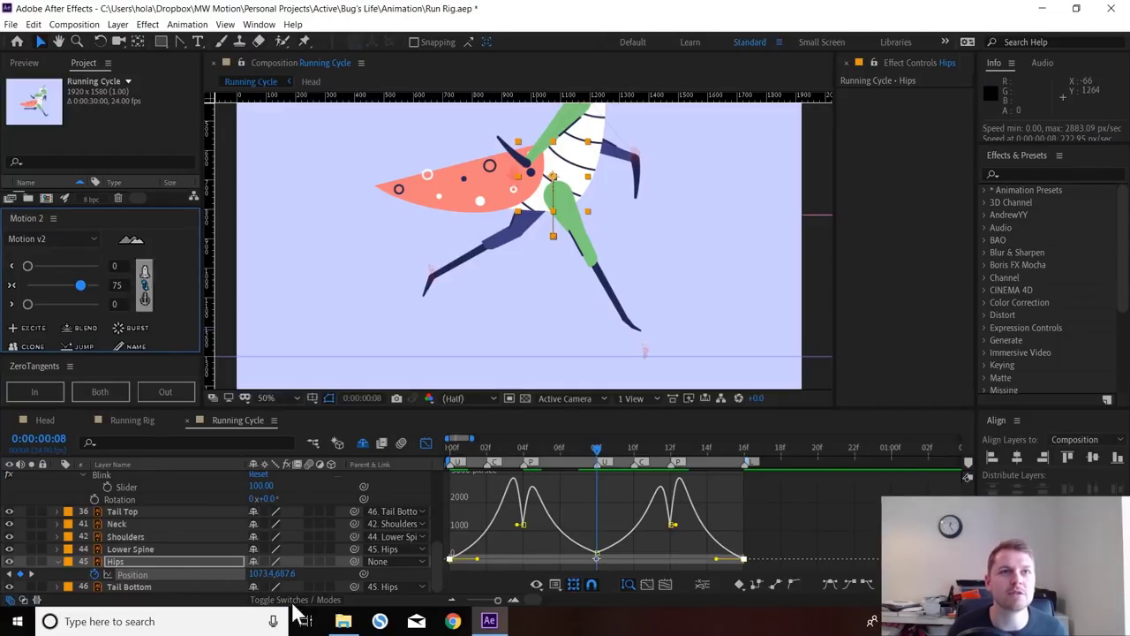
- Ease the frame 8 Hips keyframe at 75 with Motion 2 and turn off the transform box for multiple selected keyframes
left_click_drag(585, 531, 609, 563)
left_click(80, 285)
left_click_drag(757, 553, 442, 569)
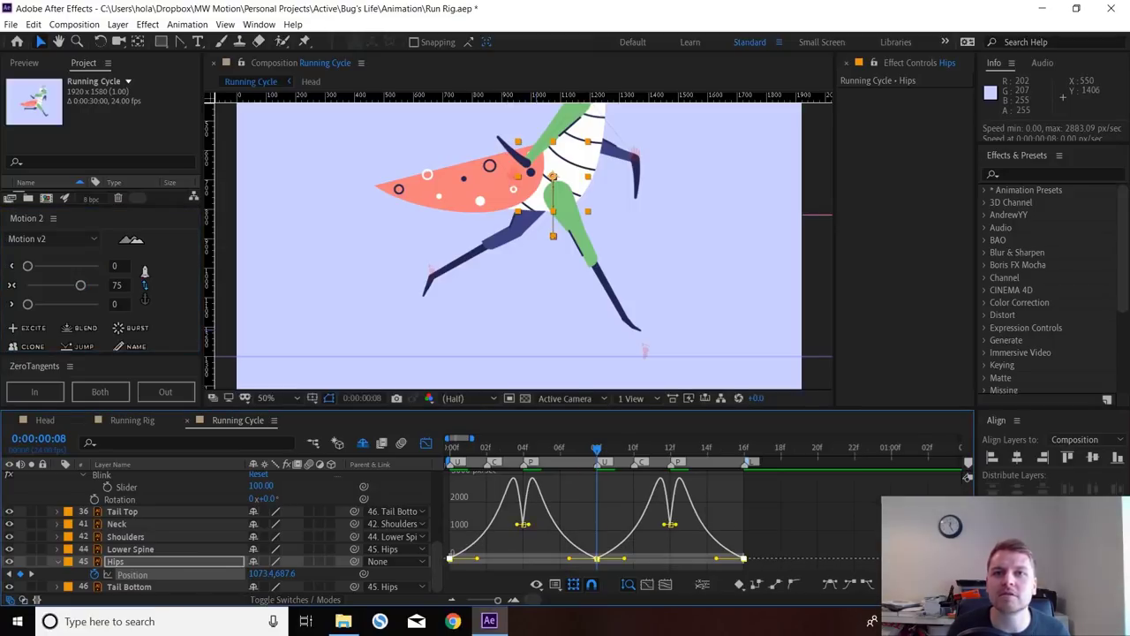
left_click(573, 585)
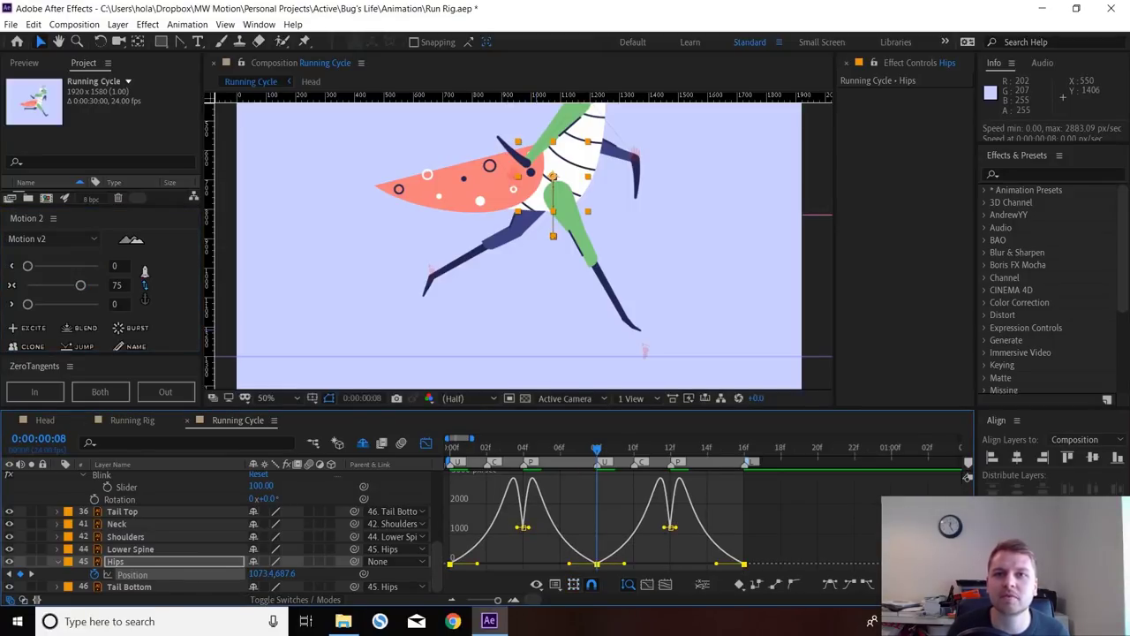
- Raise the Hips speed at frames 0 and 8 to about 248 px/sec, and lift the frame 16 keyframe to a nearly matching speed
left_click_drag(597, 563, 598, 556)
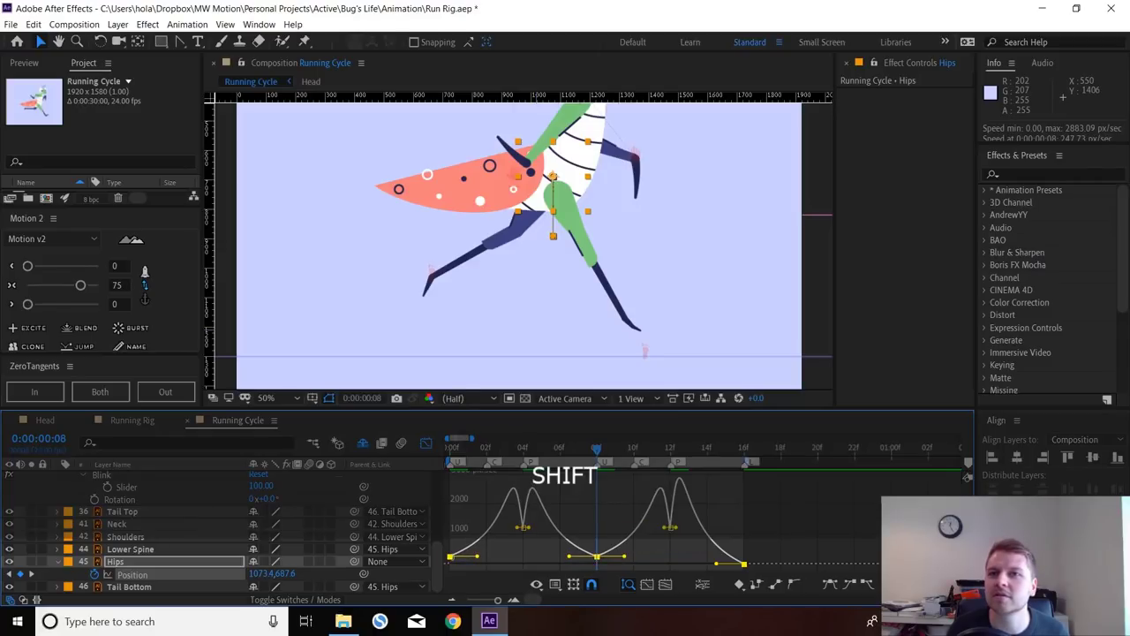
left_click(744, 558)
left_click_drag(744, 556, 745, 556)
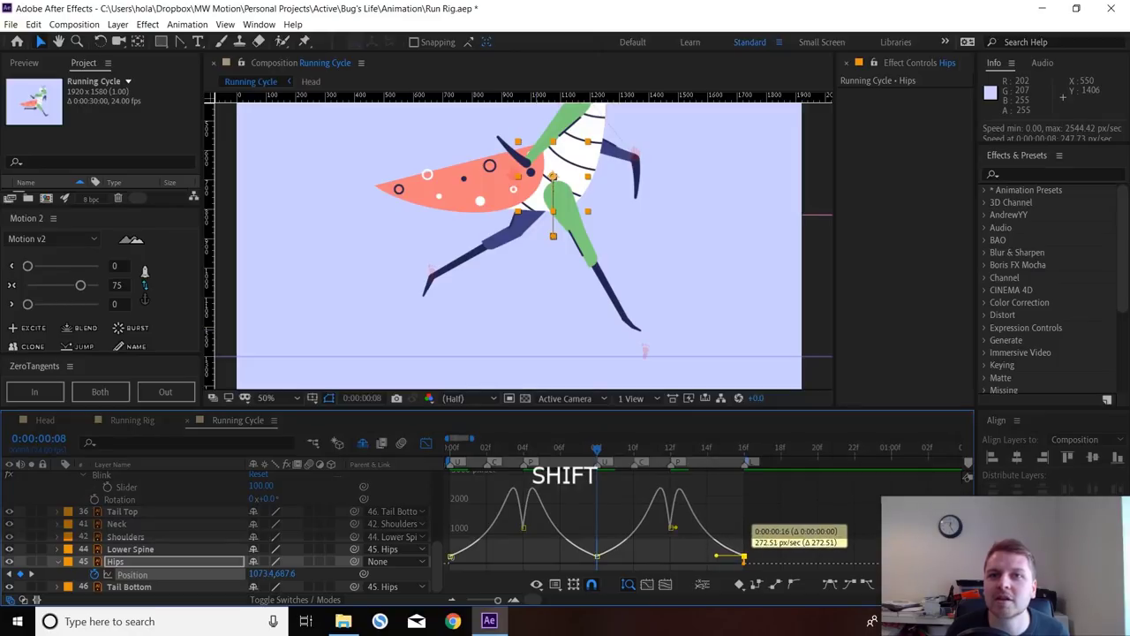
scroll(744, 556, "up", 3)
left_click_drag(827, 554, 827, 556)
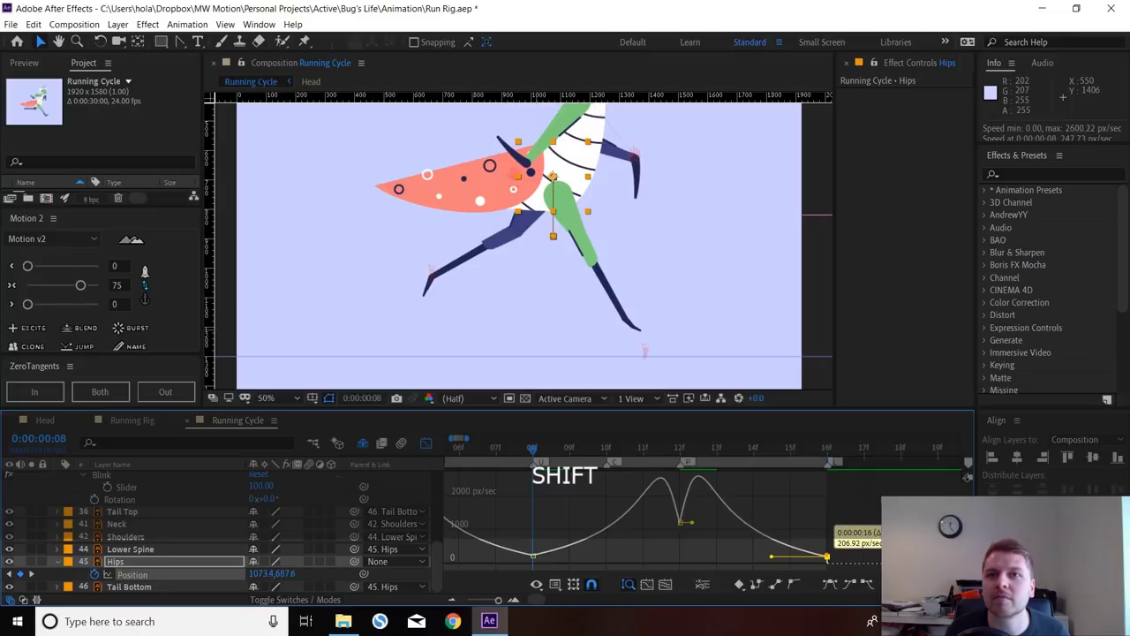
scroll(706, 517, "down", 3)
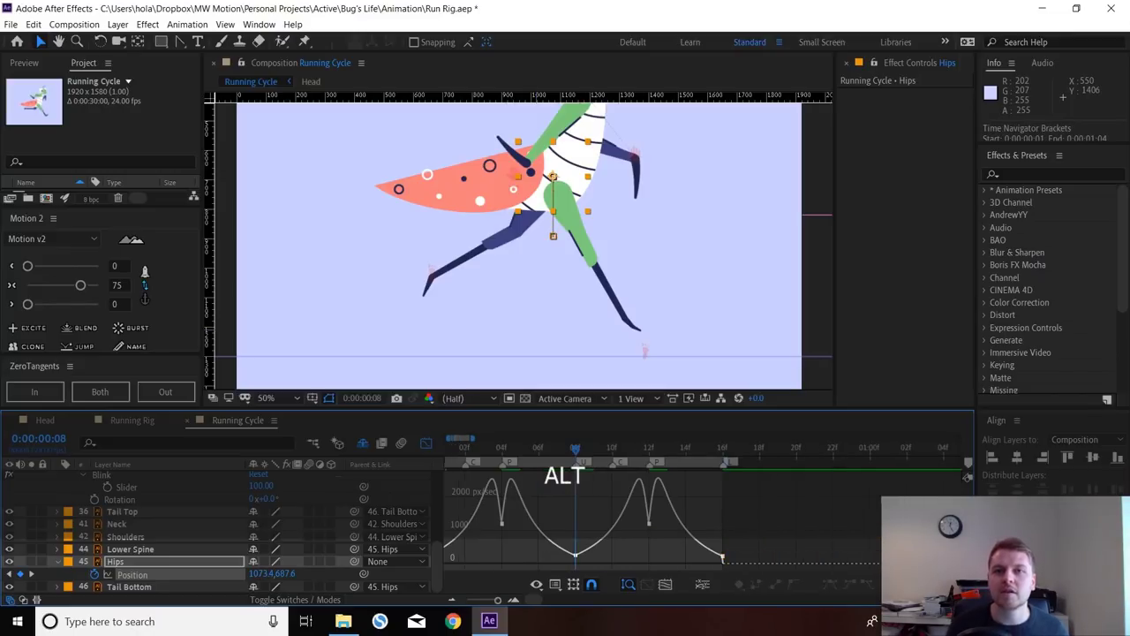
- Play back the run cycle to check the hips' motion, and return the timeline from the graph editor to the layer bars
key("space")
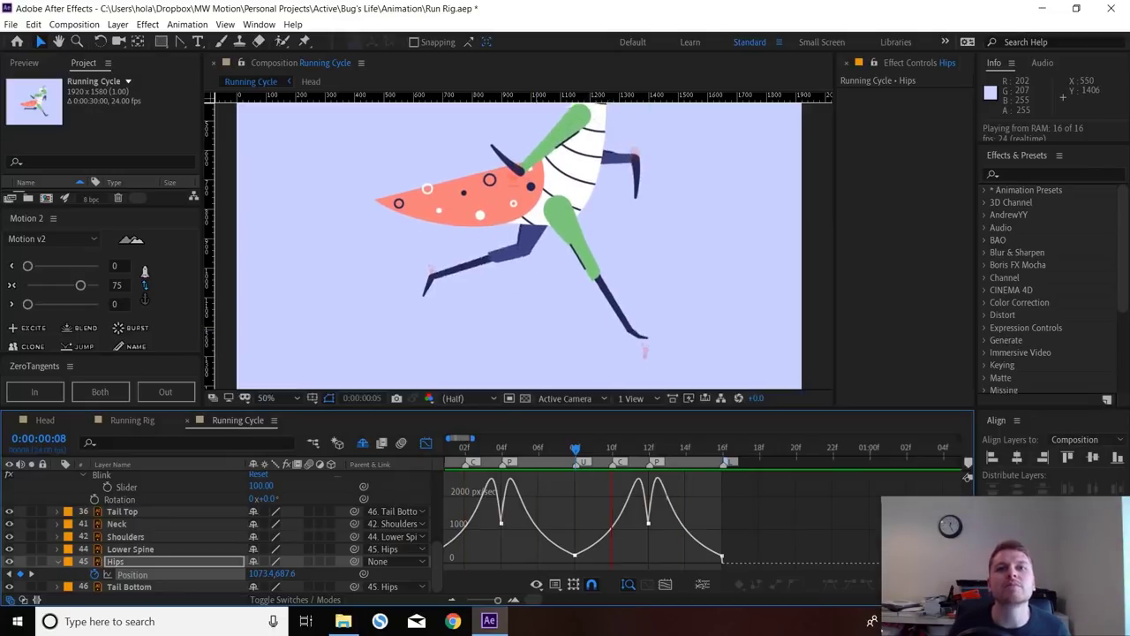
key("space")
key("space")
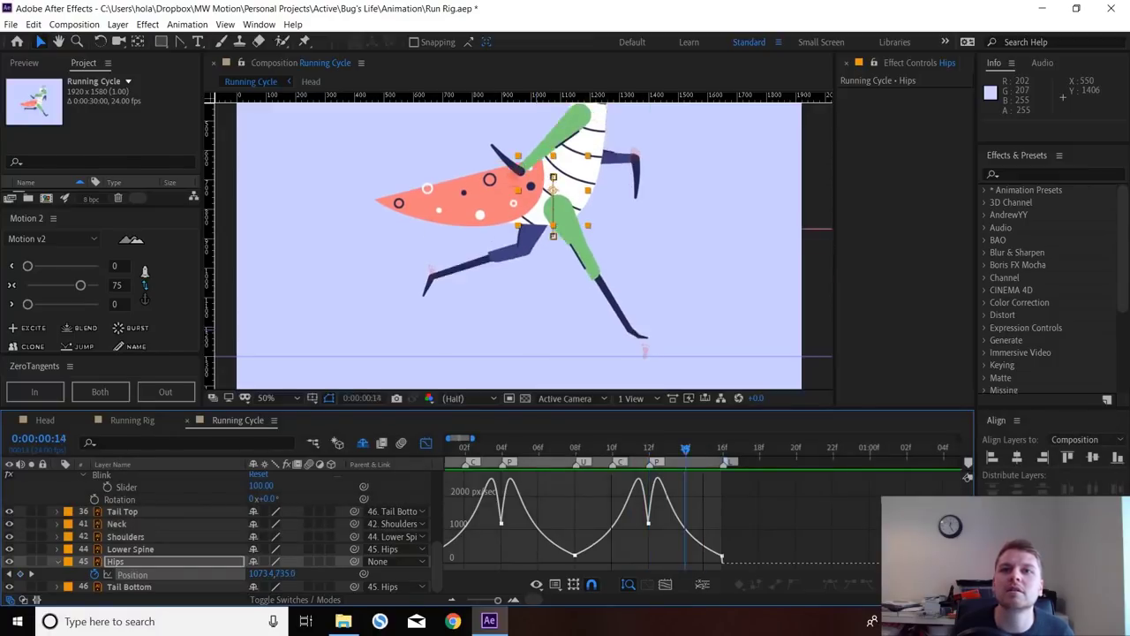
key("space")
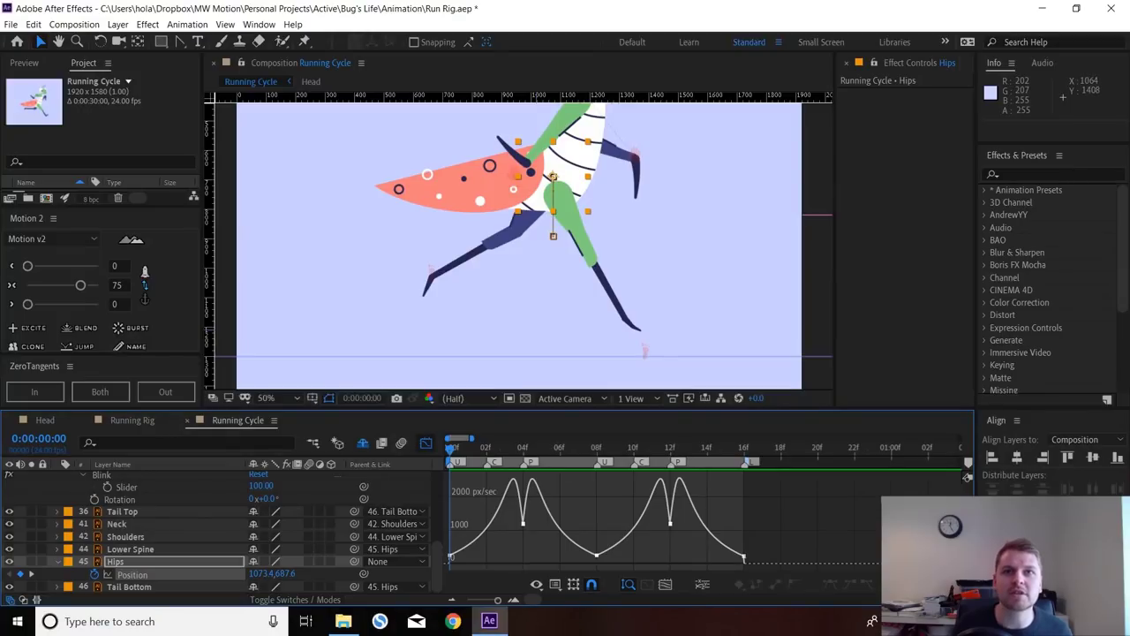
key("shift+F3")
scroll(967, 477, "up", 10)
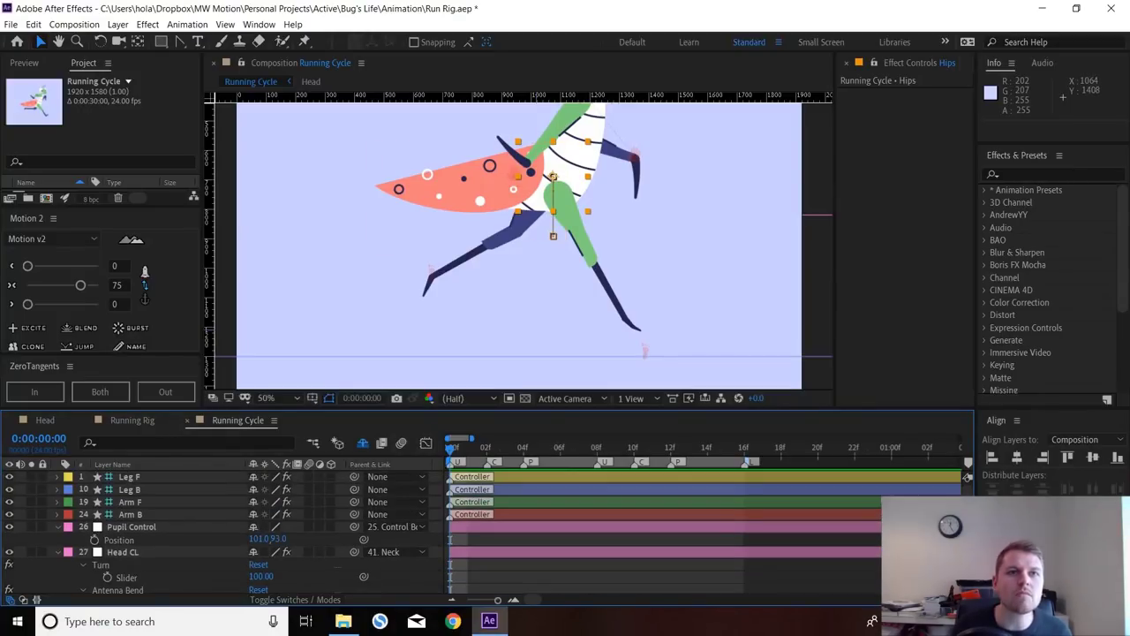
- Show Position and Rotation for the Leg F and Leg B controllers and add keyframes for both properties at frame 0
left_click(967, 477)
key("super")
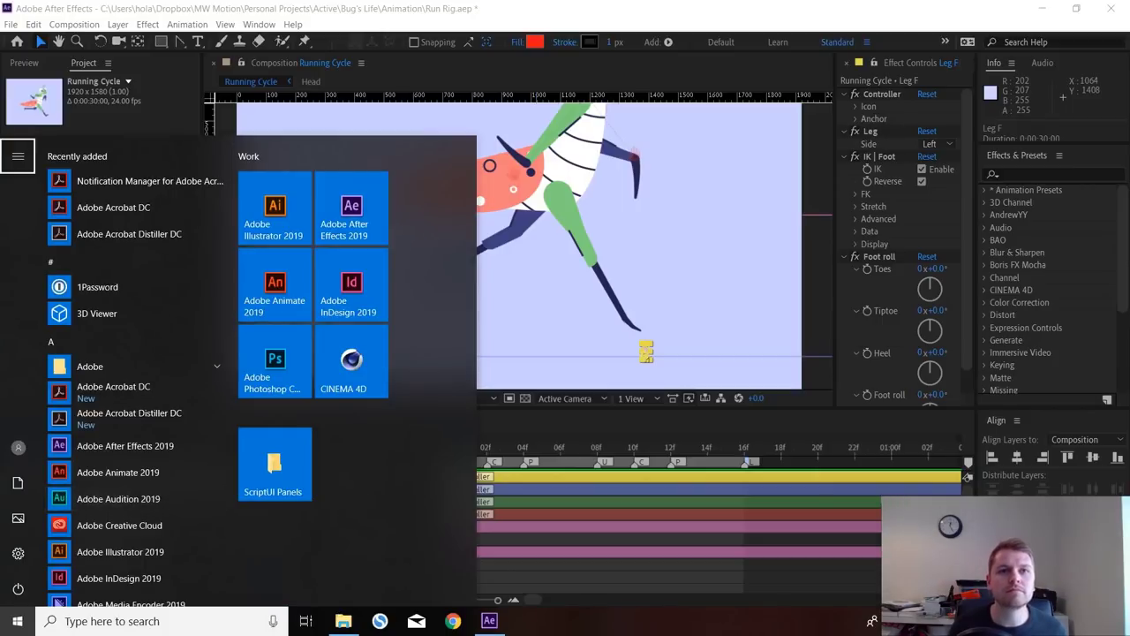
key("super")
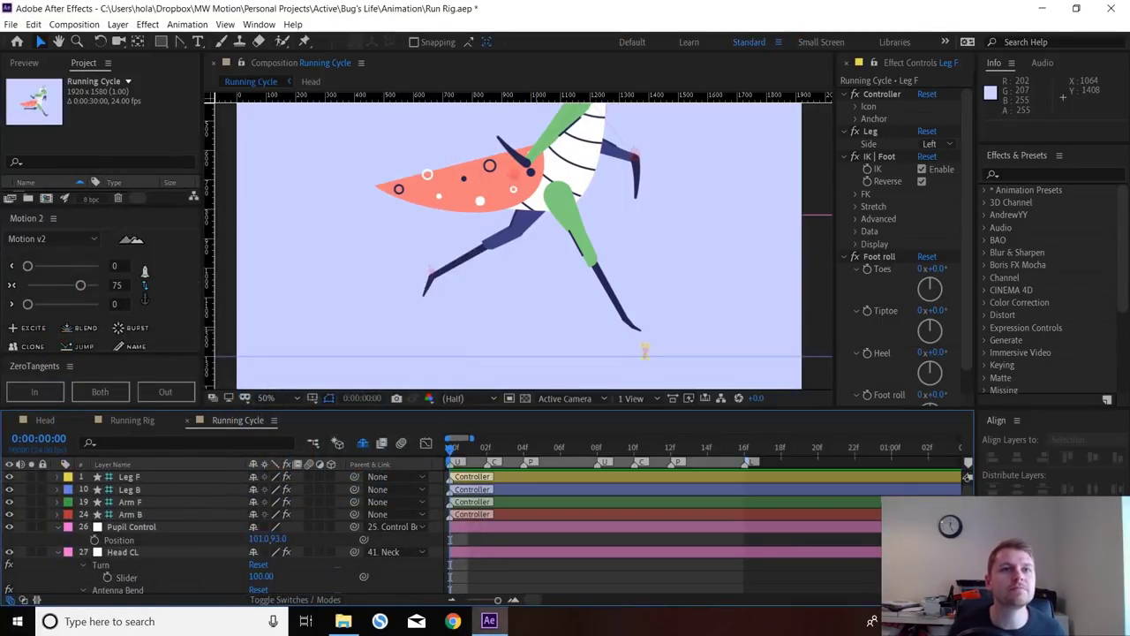
key("shift")
left_click(968, 489, "shift")
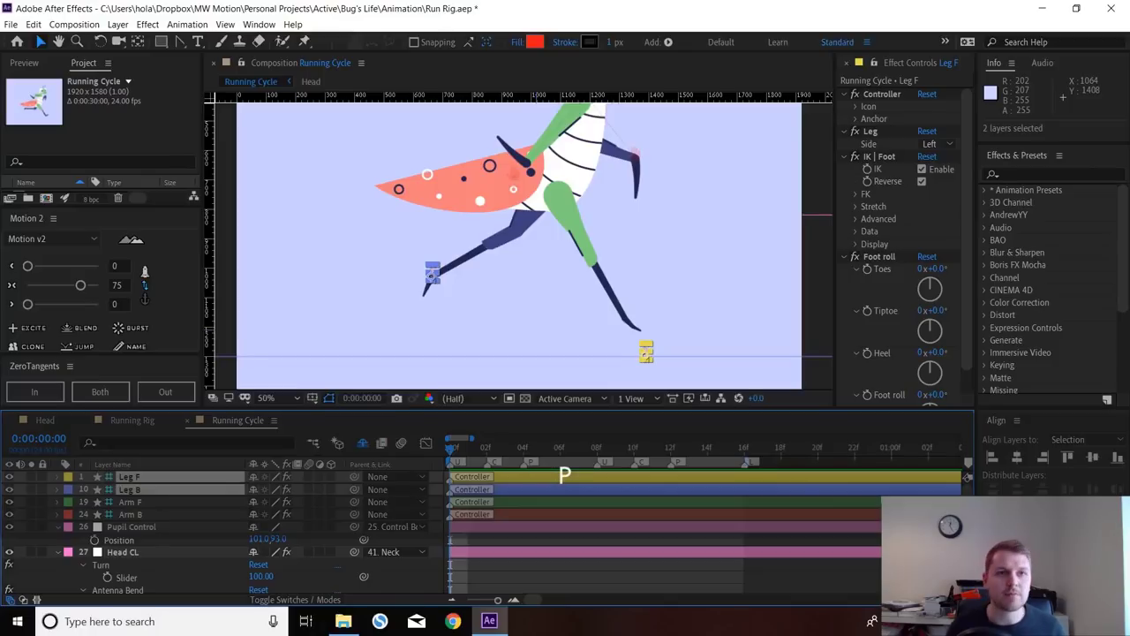
key("p")
key("shift+r")
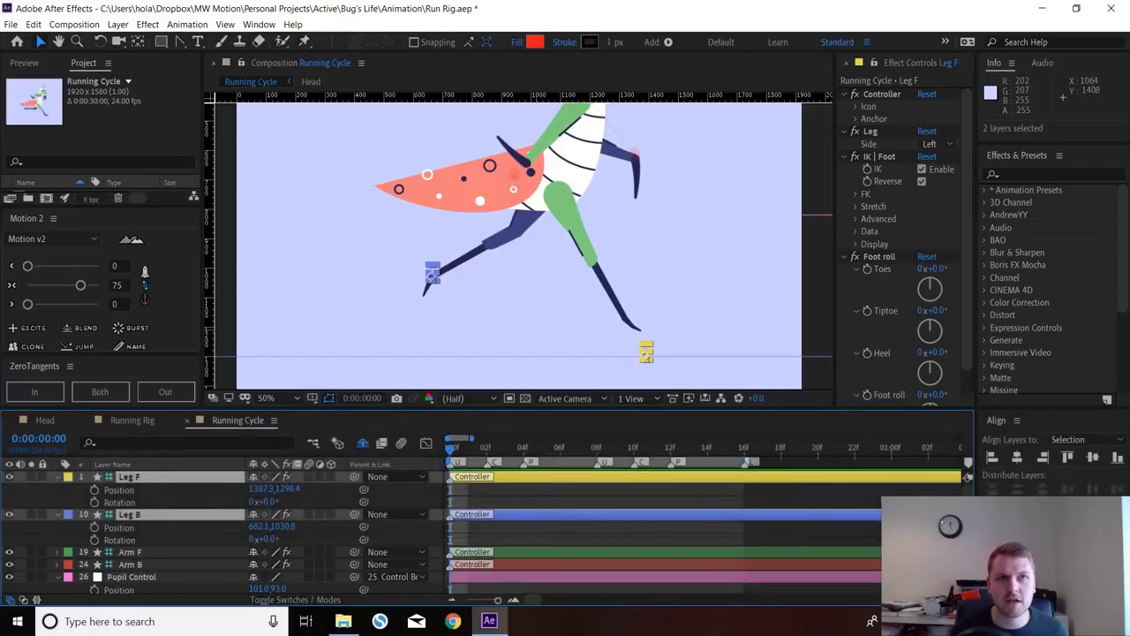
left_click_drag(94, 490, 95, 539)
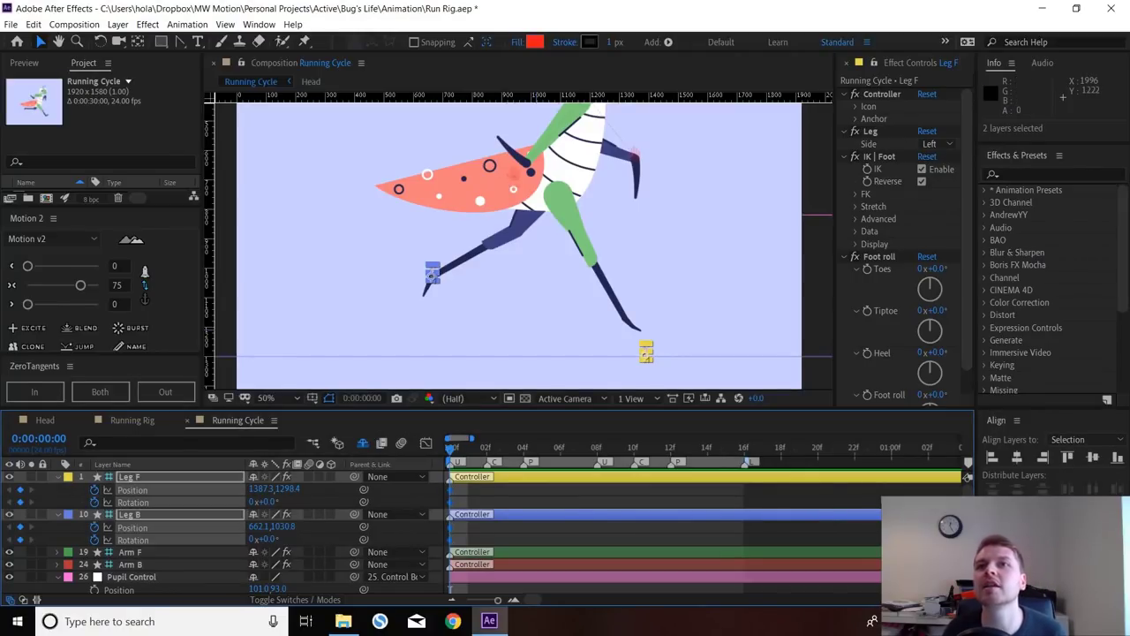
- Keyframe Foot roll on Leg F and Leg B at frame 0 and show all keyframed properties of both legs
left_click_drag(967, 283, 967, 295)
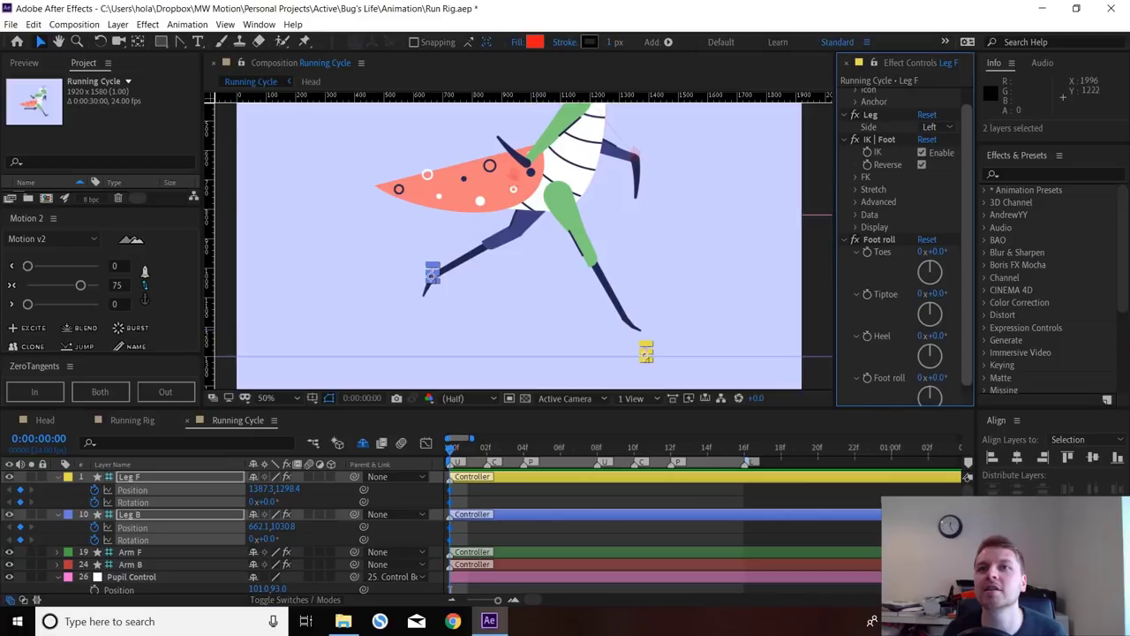
left_click(777, 528)
left_click(645, 351)
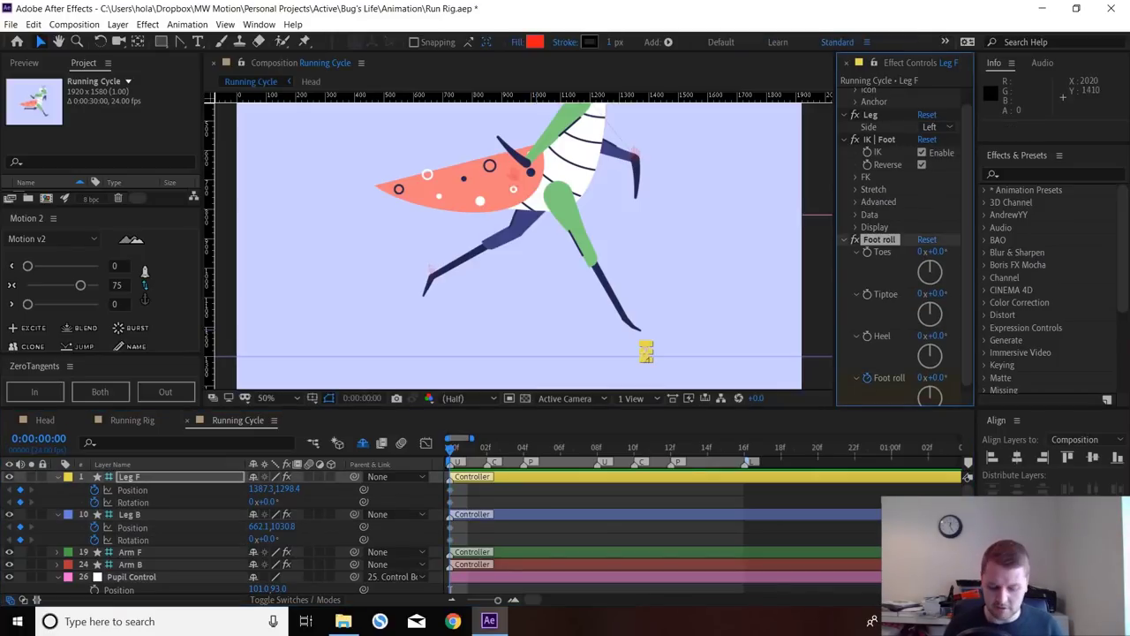
key("u")
left_click(432, 272)
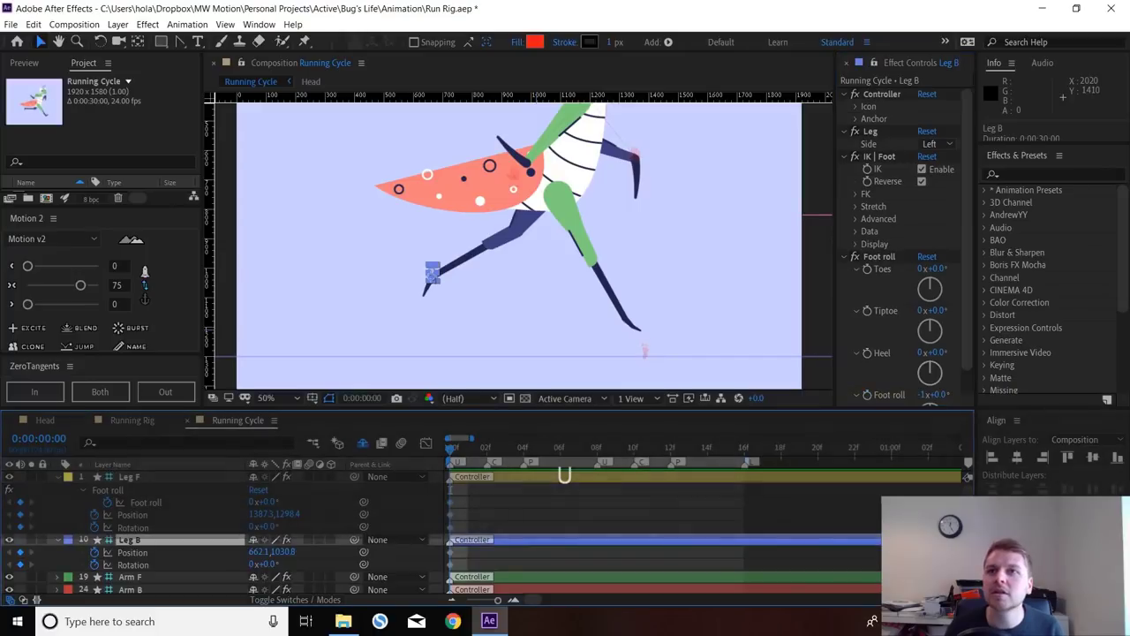
left_click(867, 370)
key("u")
left_click(600, 565)
left_click(564, 477)
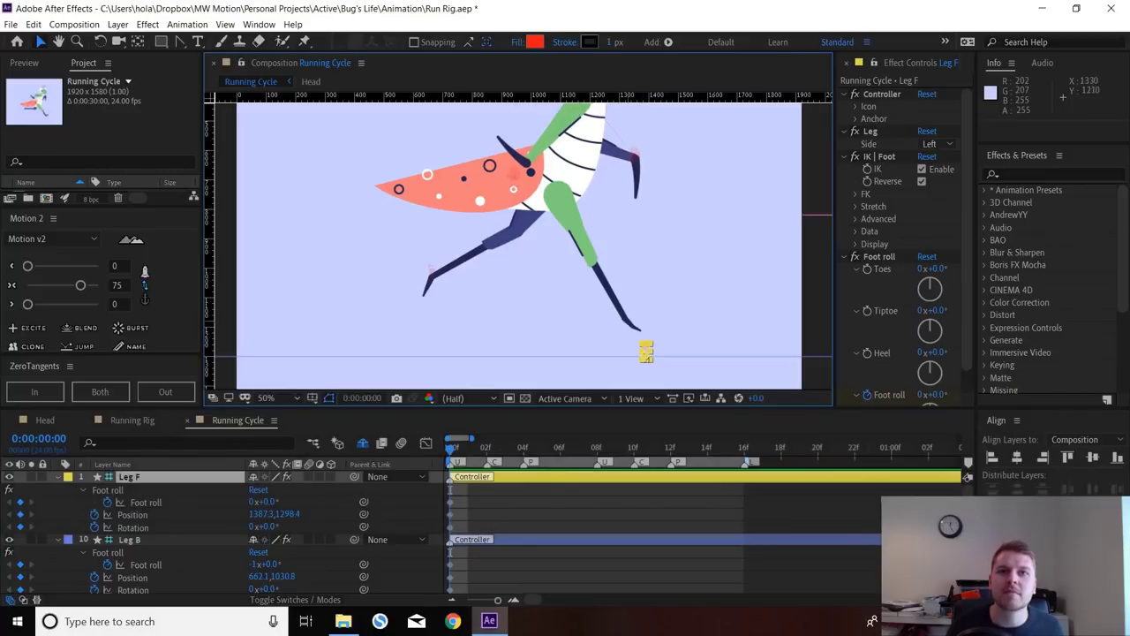
- Lower the Hips at frame 2 by setting their vertical position to 862
key("Page_Down")
key("Page_Down")
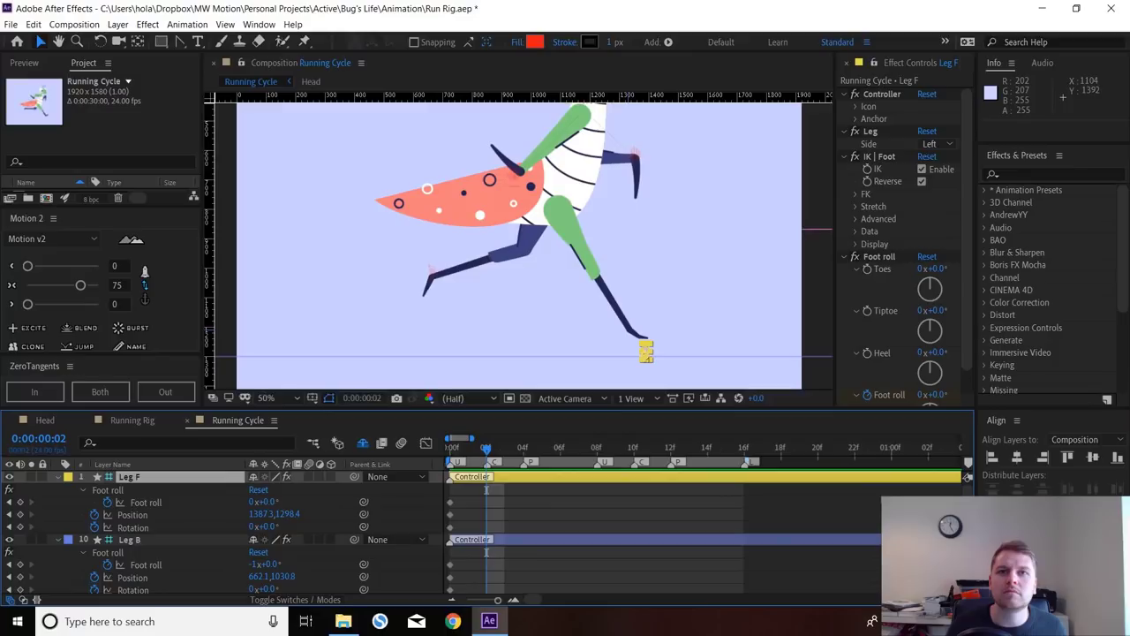
scroll(583, 535, "down", 7)
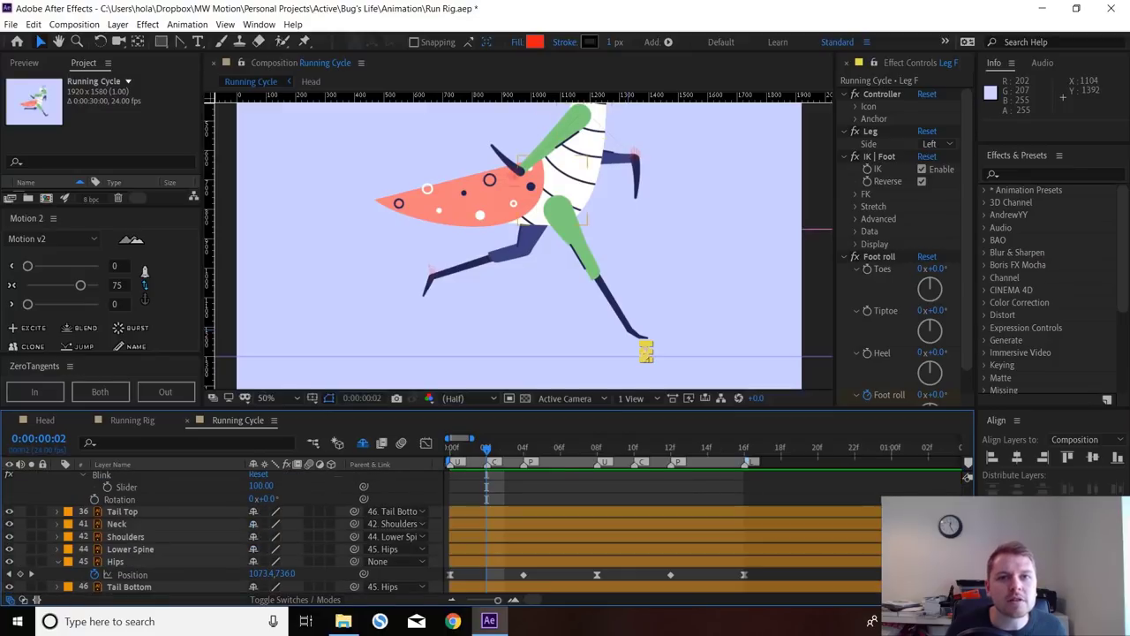
left_click(574, 494)
left_click_drag(285, 574, 397, 573)
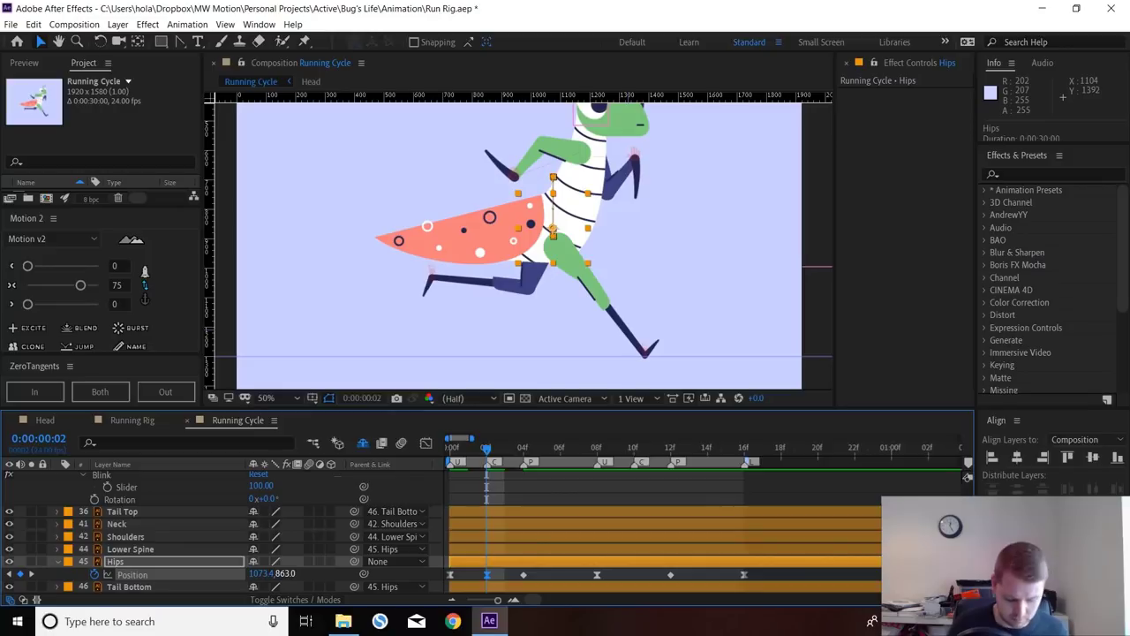
left_click_drag(285, 573, 276, 574)
- At frame 0, raise the Leg F controller to position 1423.3, 962.4 and set its rotation to 4°
scroll(486, 529, "up", 10)
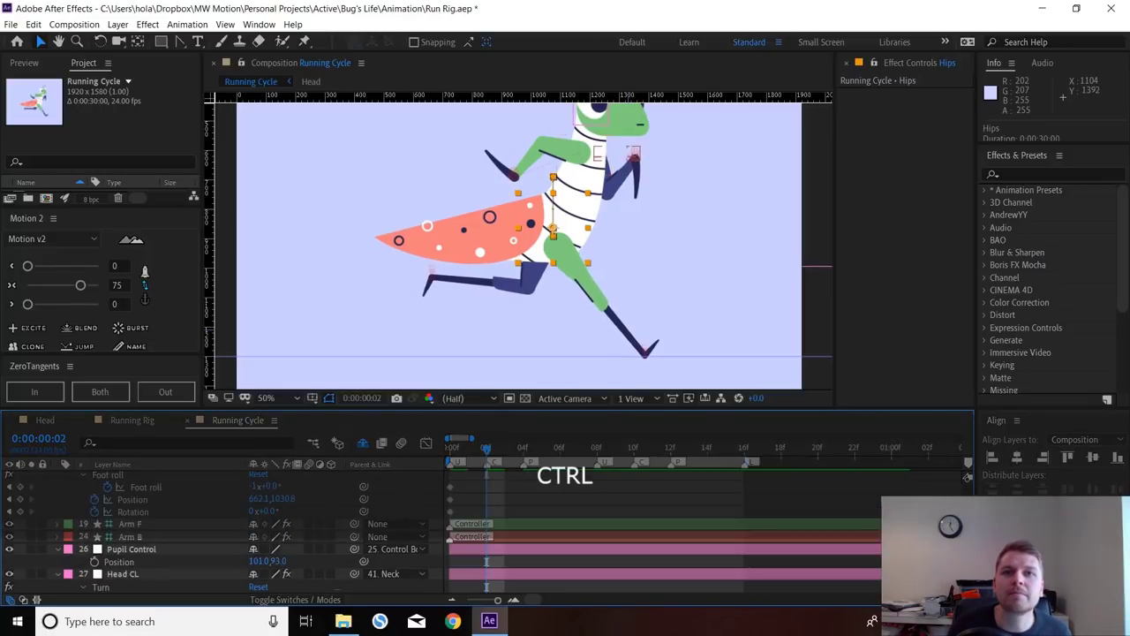
key("Page_Up")
key("Page_Up")
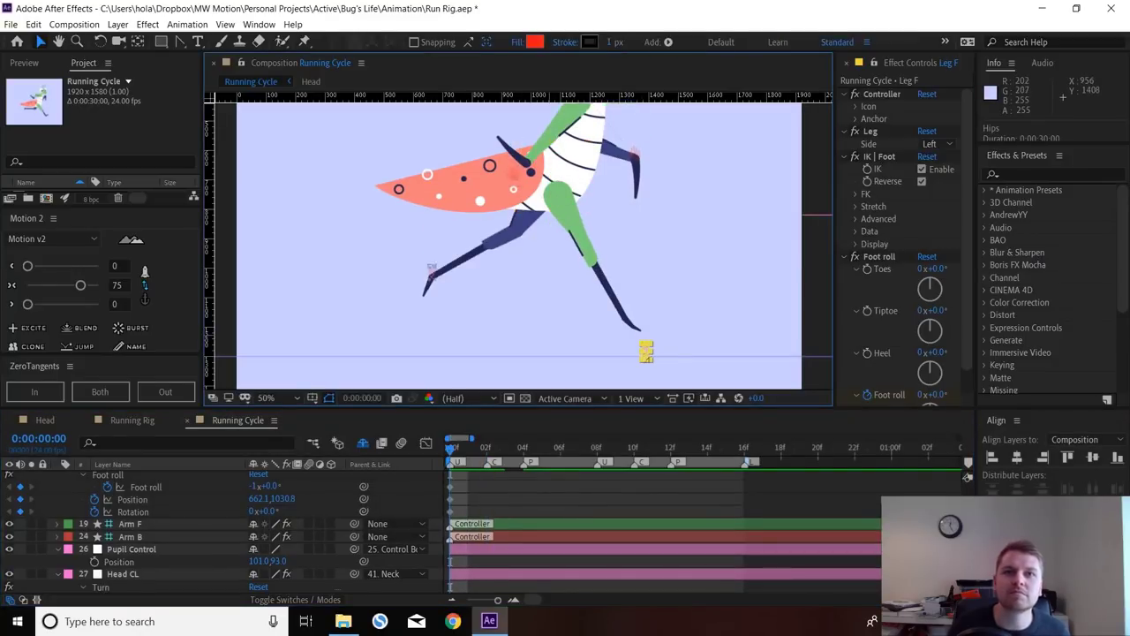
key("space")
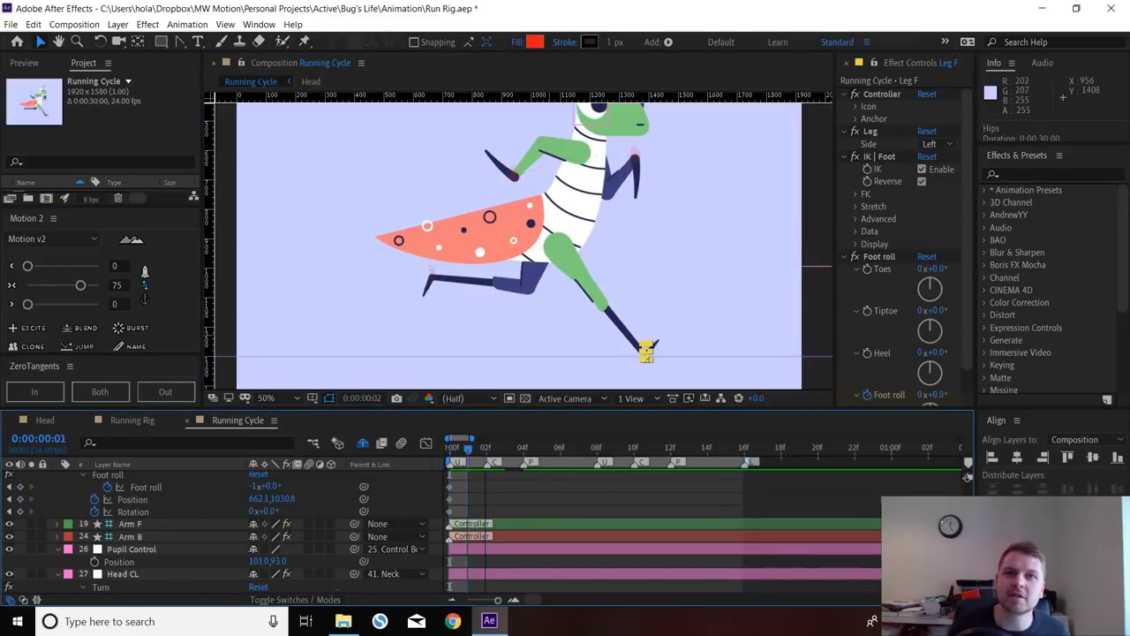
left_click_drag(641, 343, 642, 345)
key("ctrl+z")
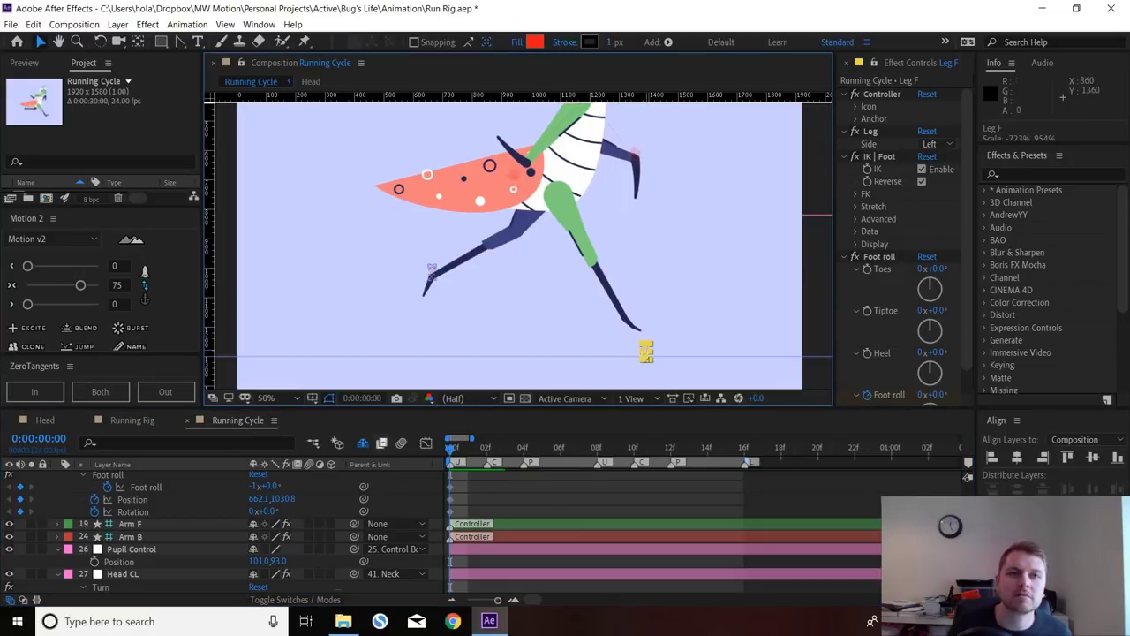
scroll(485, 530, "up", 3)
left_click_drag(287, 513, 195, 513)
left_click_drag(644, 317, 658, 254)
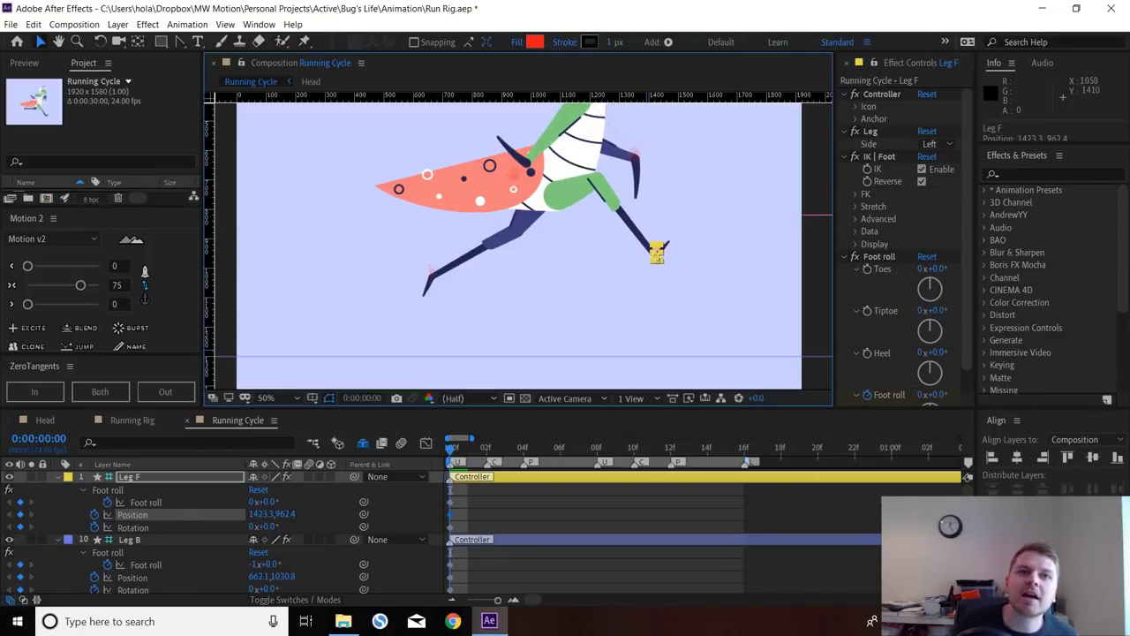
left_click_drag(268, 527, 271, 527)
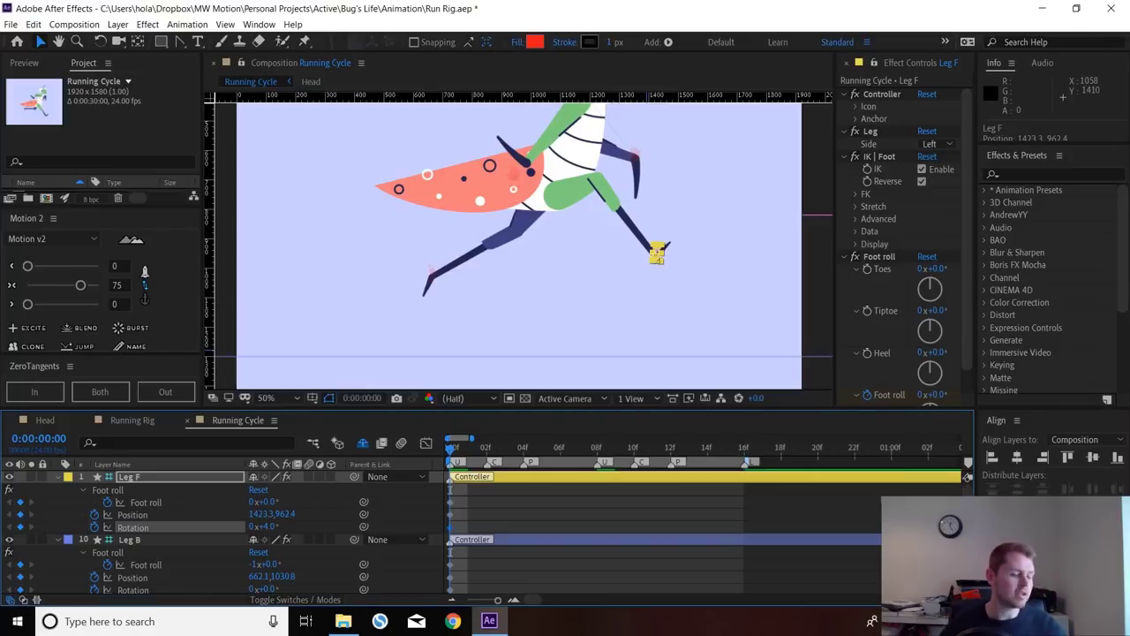
left_click(556, 521)
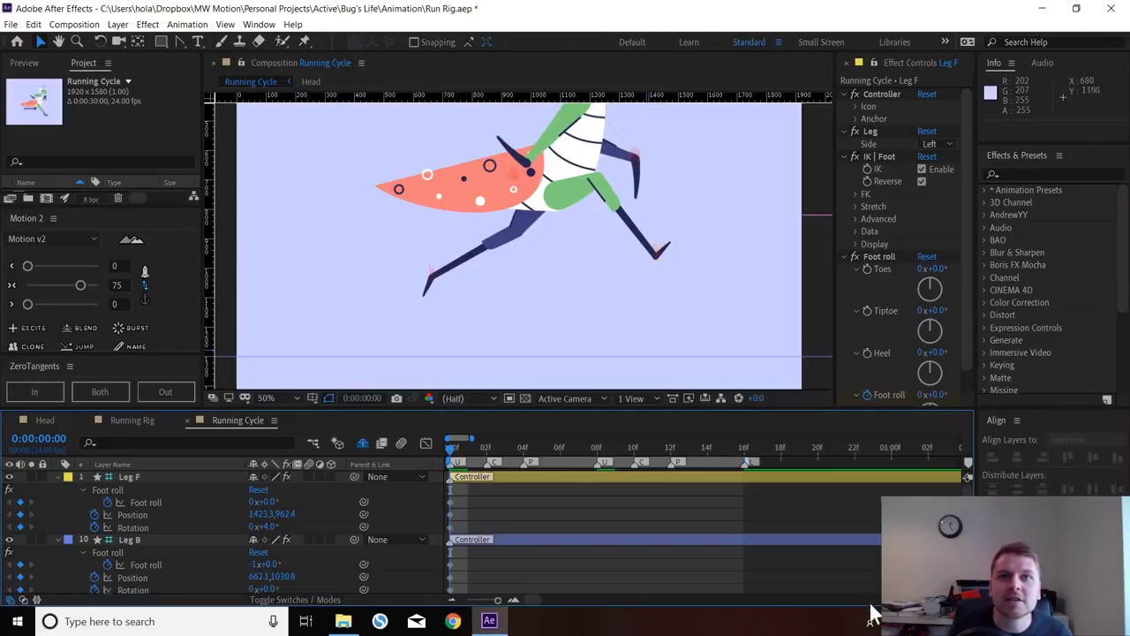
- At frame 0, raise the Leg B controller to position 622.1, 794.8 and set its rotation to 9°
left_click(870, 544)
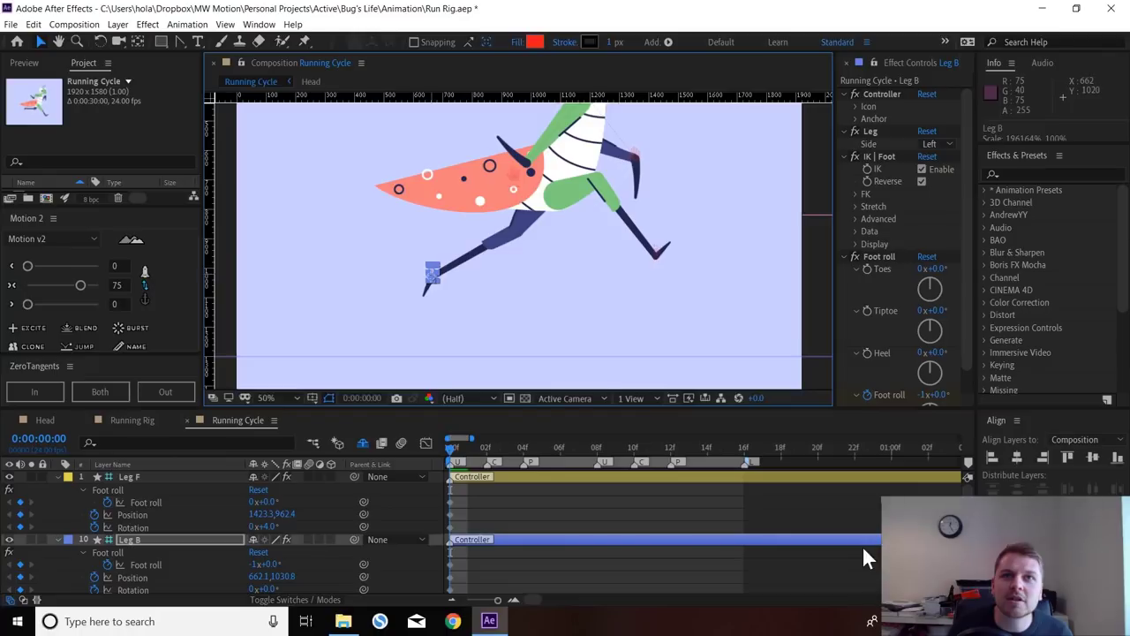
left_click_drag(433, 259, 417, 189)
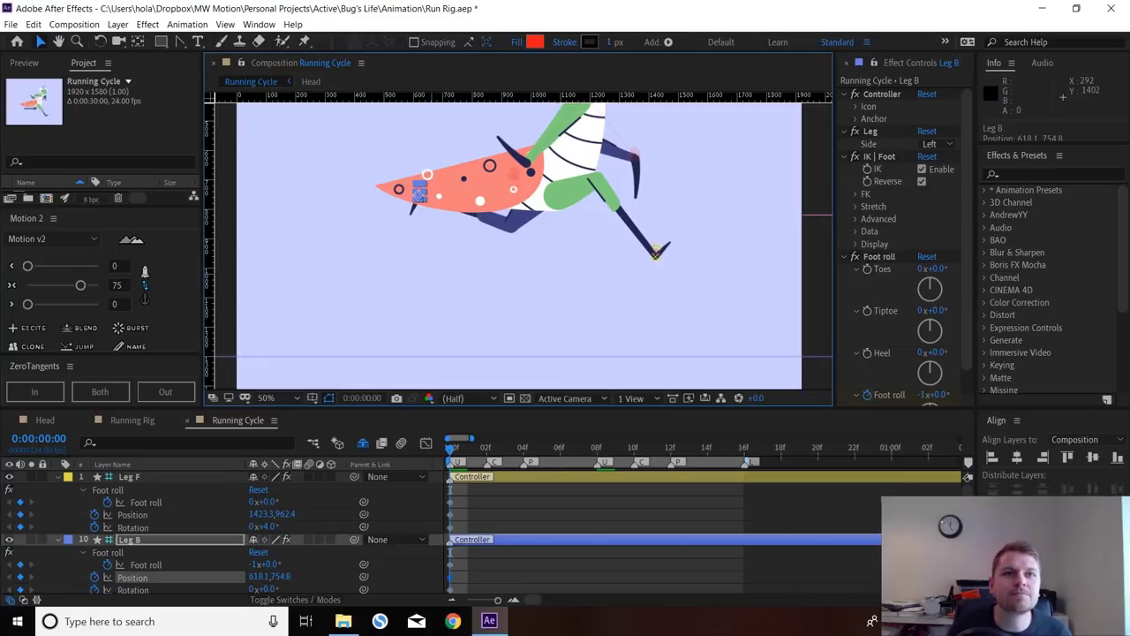
scroll(322, 533, "down", 1)
left_click_drag(268, 552, 274, 551)
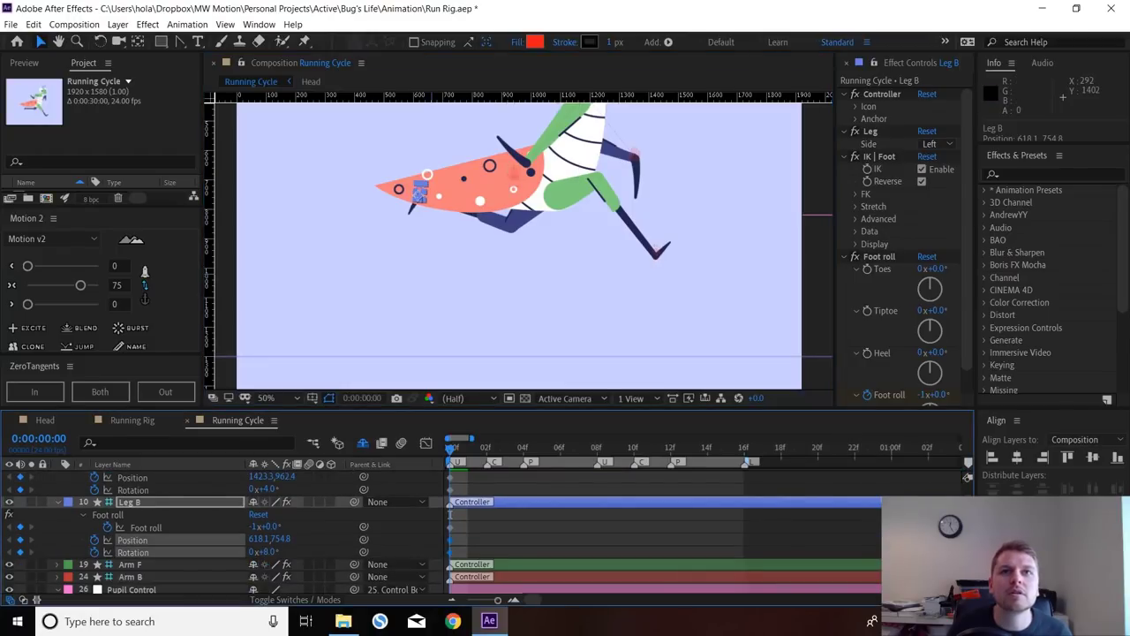
left_click(657, 251)
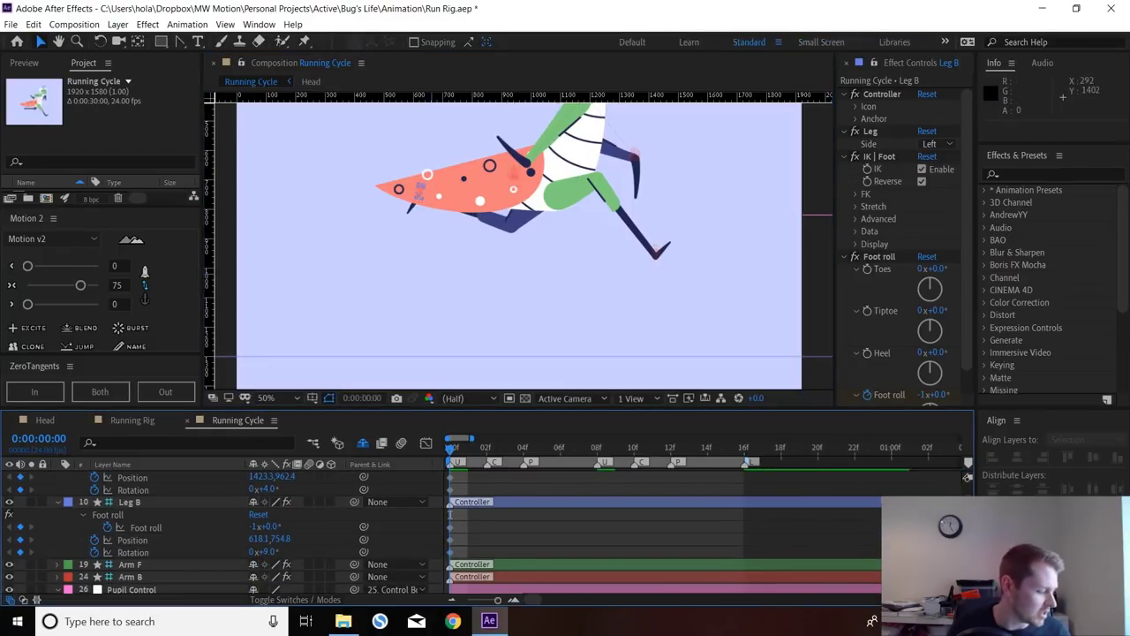
left_click(422, 190)
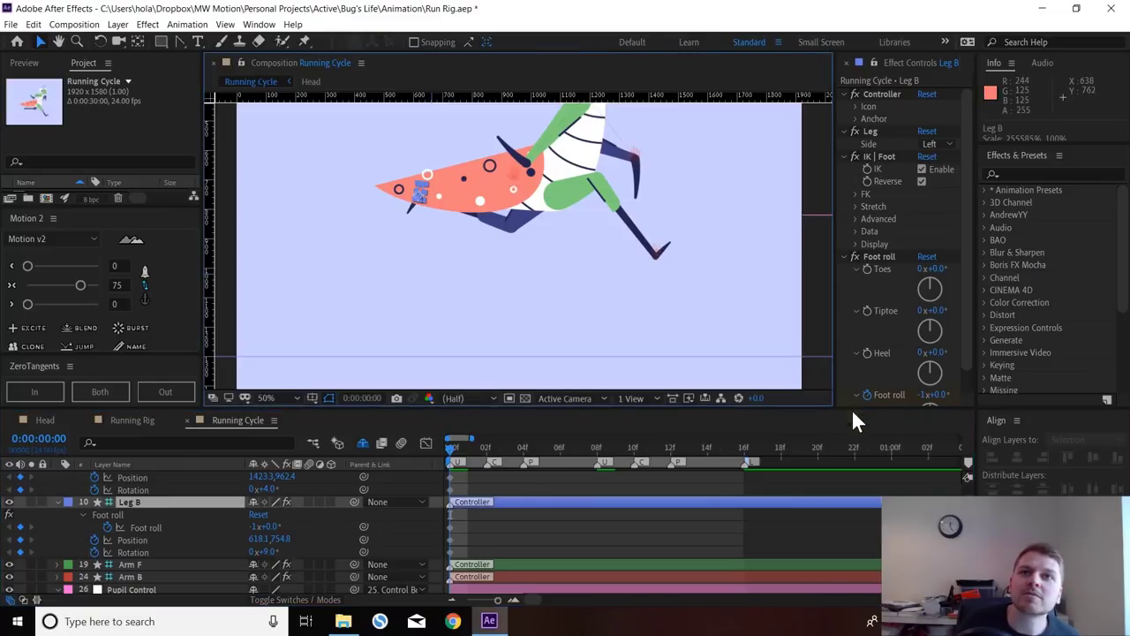
left_click_drag(418, 191, 419, 203)
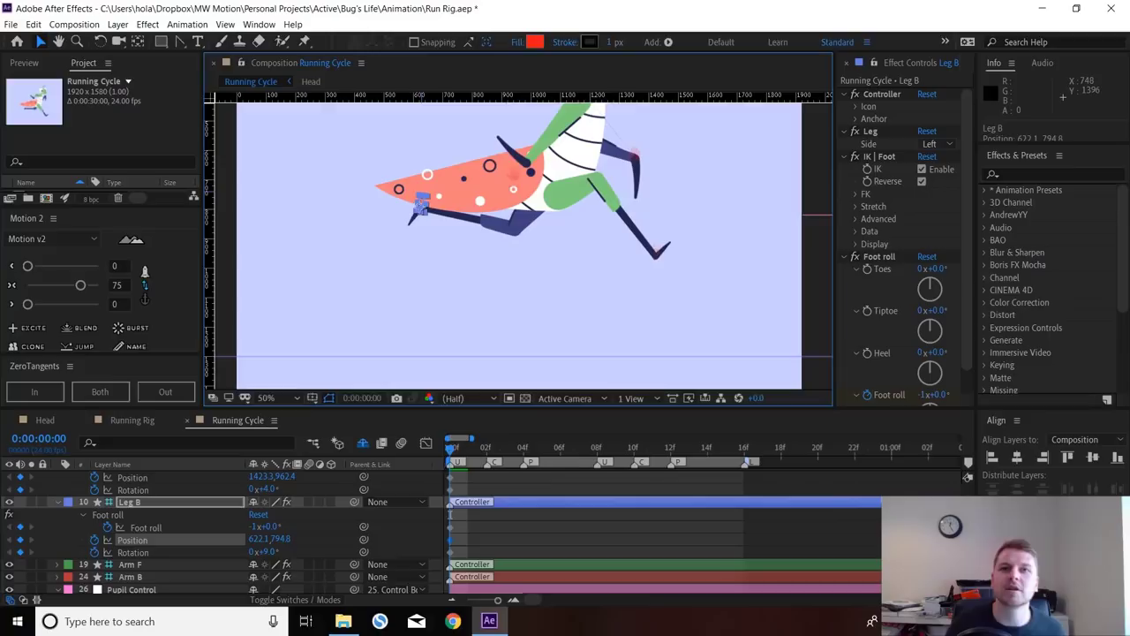
- At frame 2, plant the Leg F foot on the ground guide by moving its controller to position 1404.3, 1300
key("F2")
key("Page_Down")
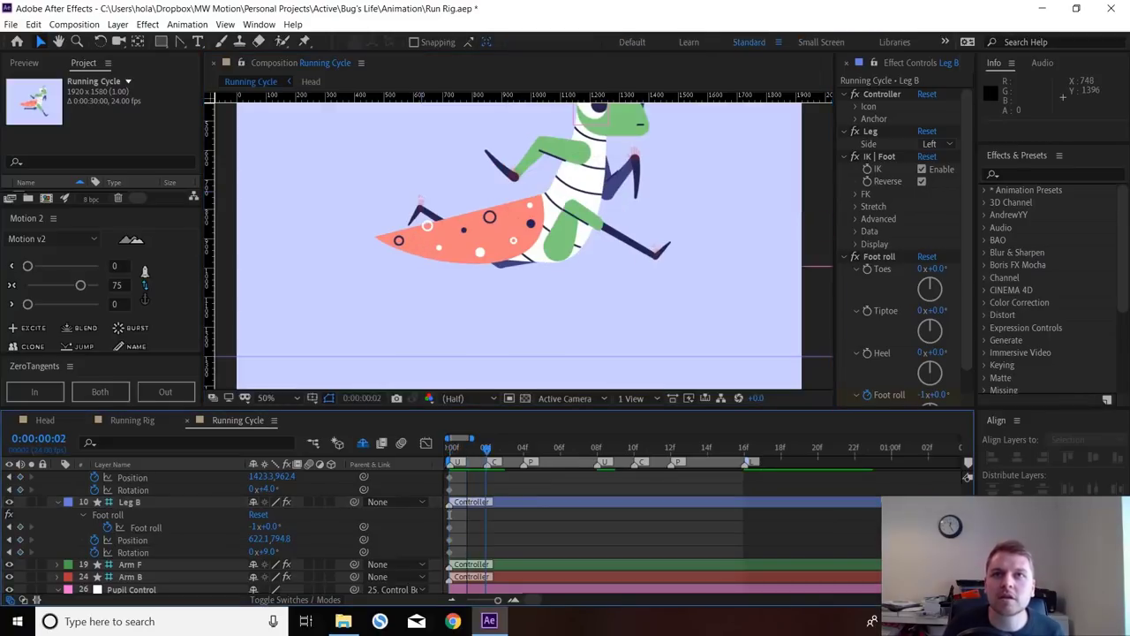
scroll(486, 515, "down", 5)
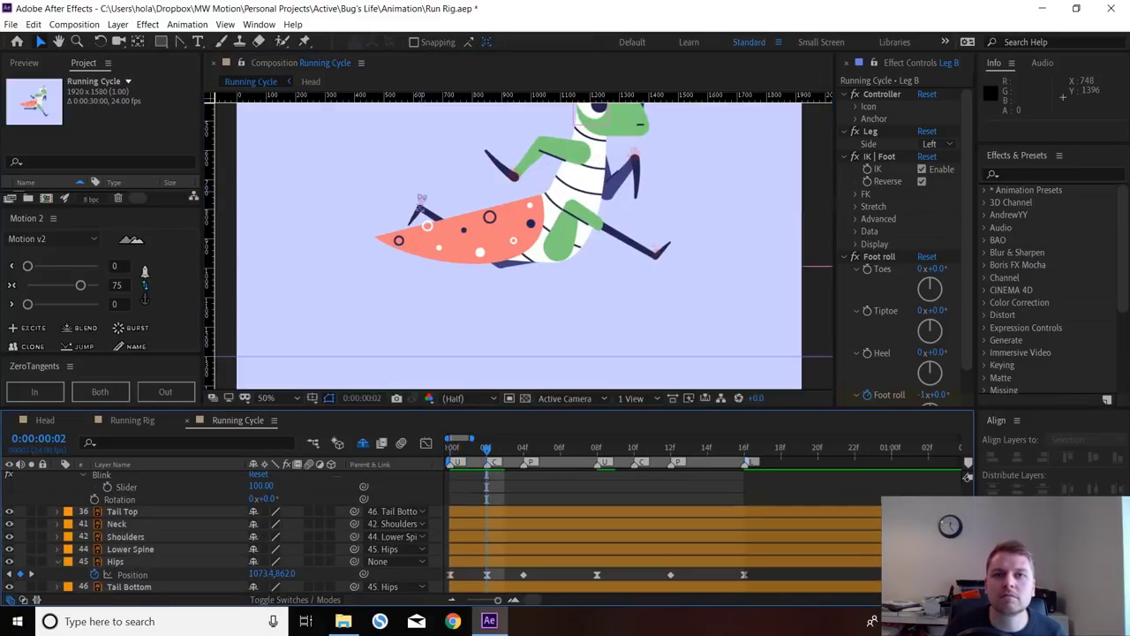
left_click(655, 253)
left_click(656, 252)
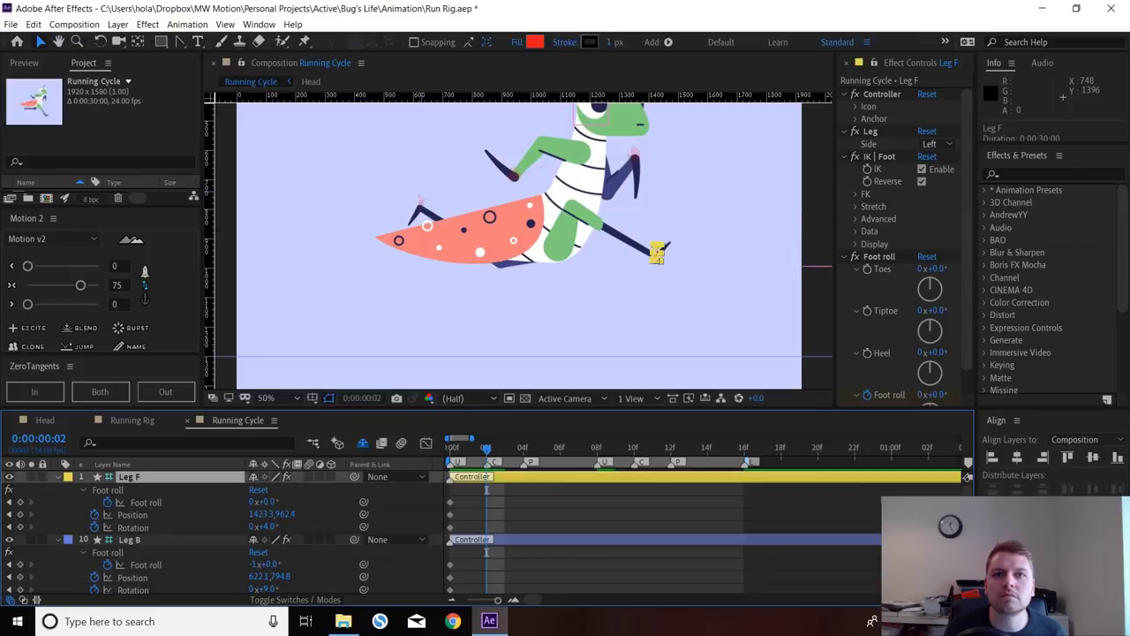
left_click_drag(656, 253, 656, 345)
scroll(738, 337, "up", 1)
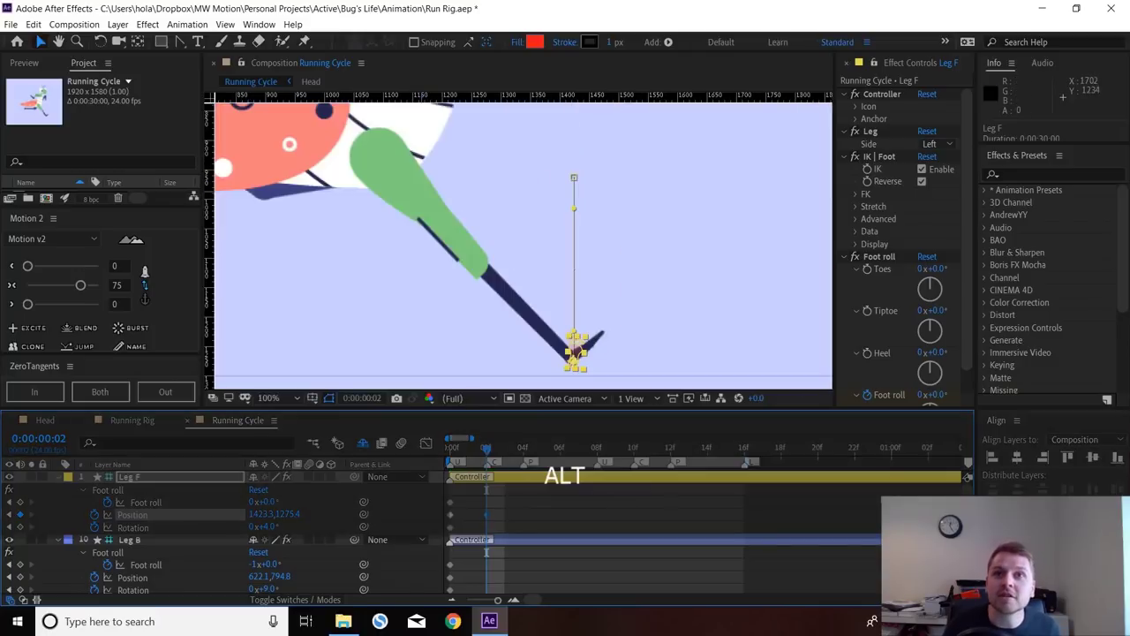
left_click_drag(595, 357, 605, 334)
scroll(630, 299, "up", 2)
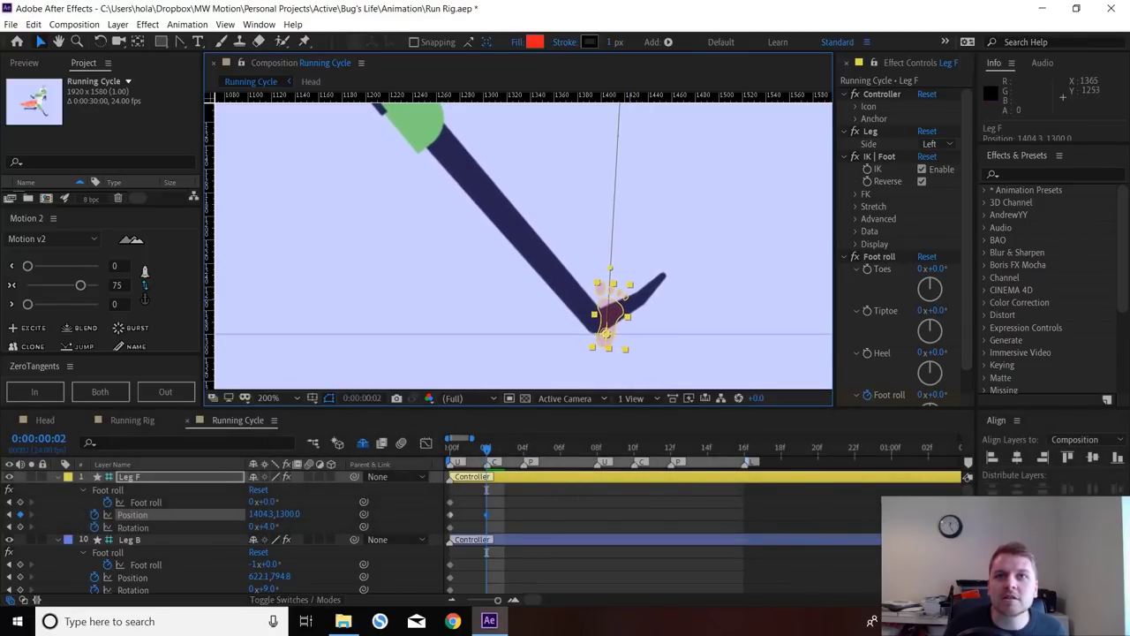
scroll(350, 250, "down", 2)
left_click_drag(351, 226, 492, 313)
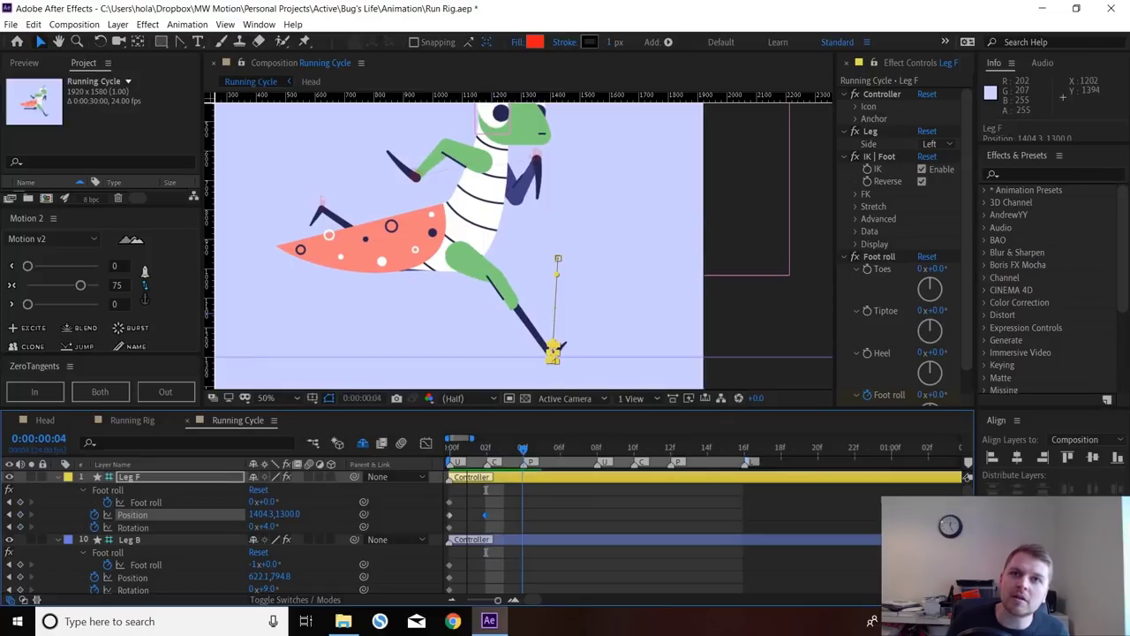
- At frame 4, move the Leg F controller to position 1071.3, 1290 and set its rotation to 56° so the foot lies flat
left_click_drag(552, 353, 452, 353)
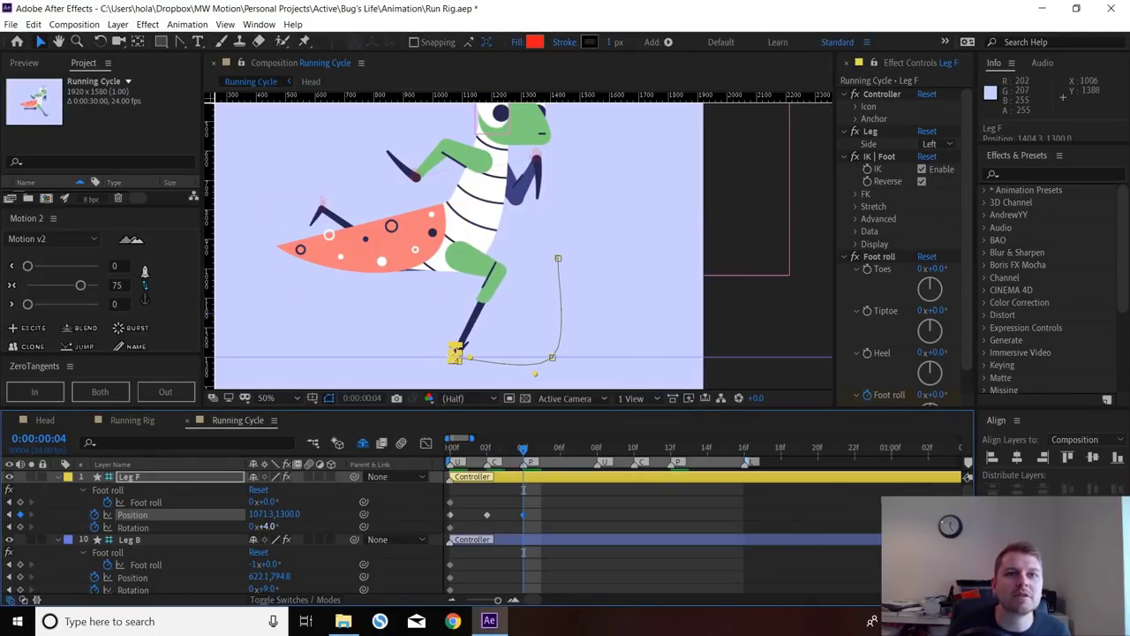
key("Return")
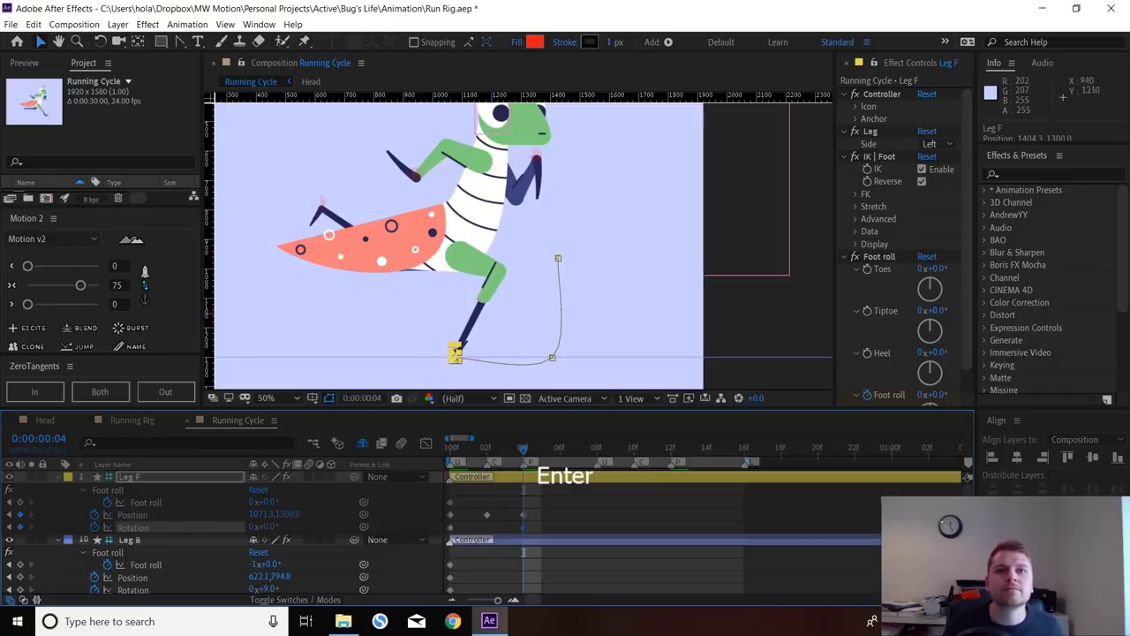
scroll(431, 373, "up", 2, "alt")
key("space")
left_click_drag(436, 293, 464, 187)
scroll(474, 225, "up", 1, "alt")
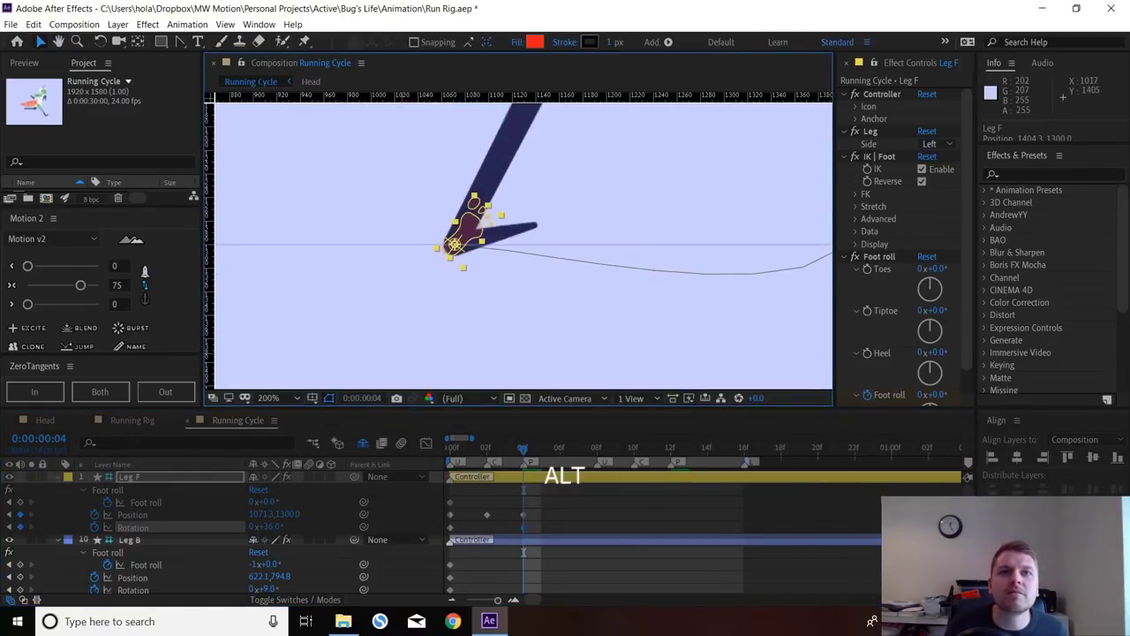
mouse_move(270, 527)
left_mouse_down()
mouse_move(283, 525)
mouse_move(282, 514)
mouse_move(271, 527)
left_mouse_up()
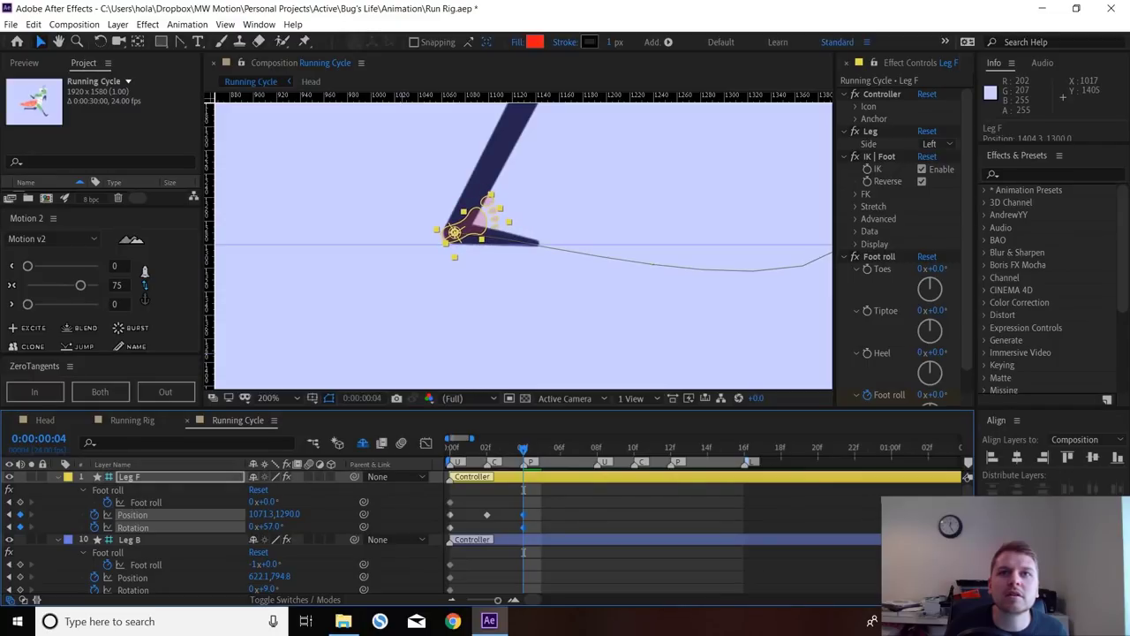
key("super")
key("super")
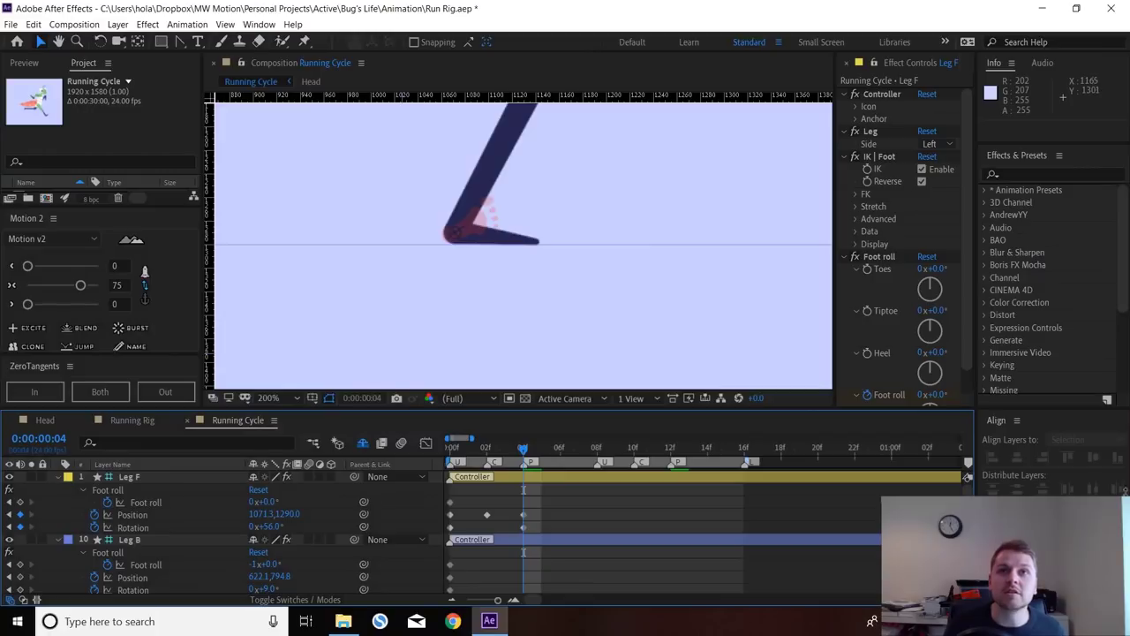
- Straighten Leg F's motion path by zeroing both spatial tangents on its three Position keyframes
scroll(619, 241, "down", 2)
left_click_drag(661, 200, 611, 282)
left_click(393, 172)
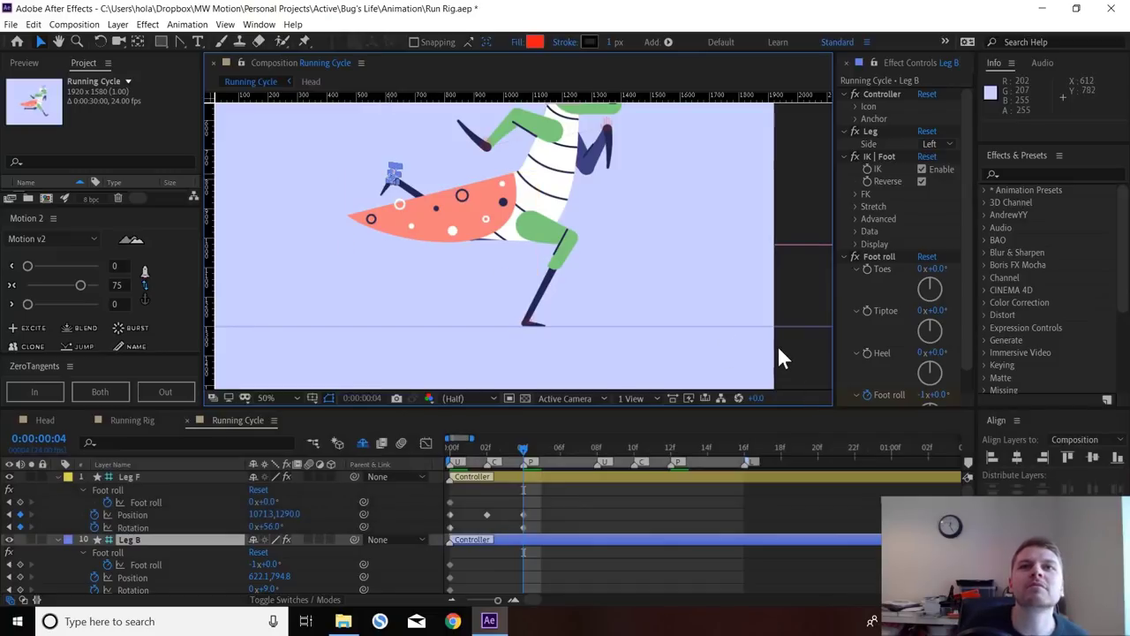
key("space")
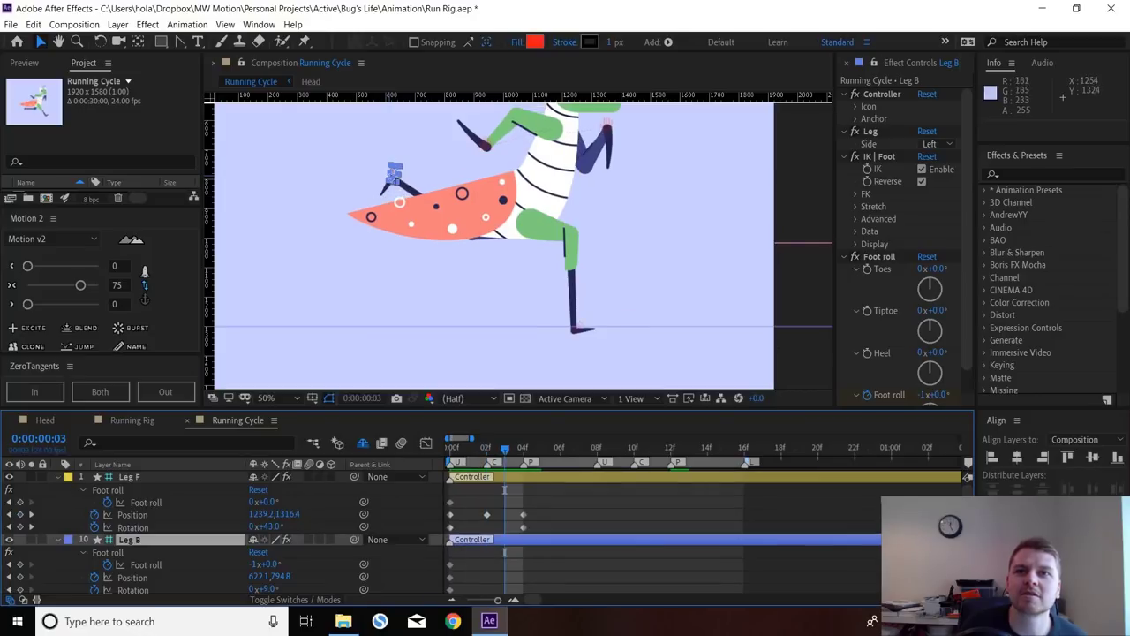
left_click(578, 327)
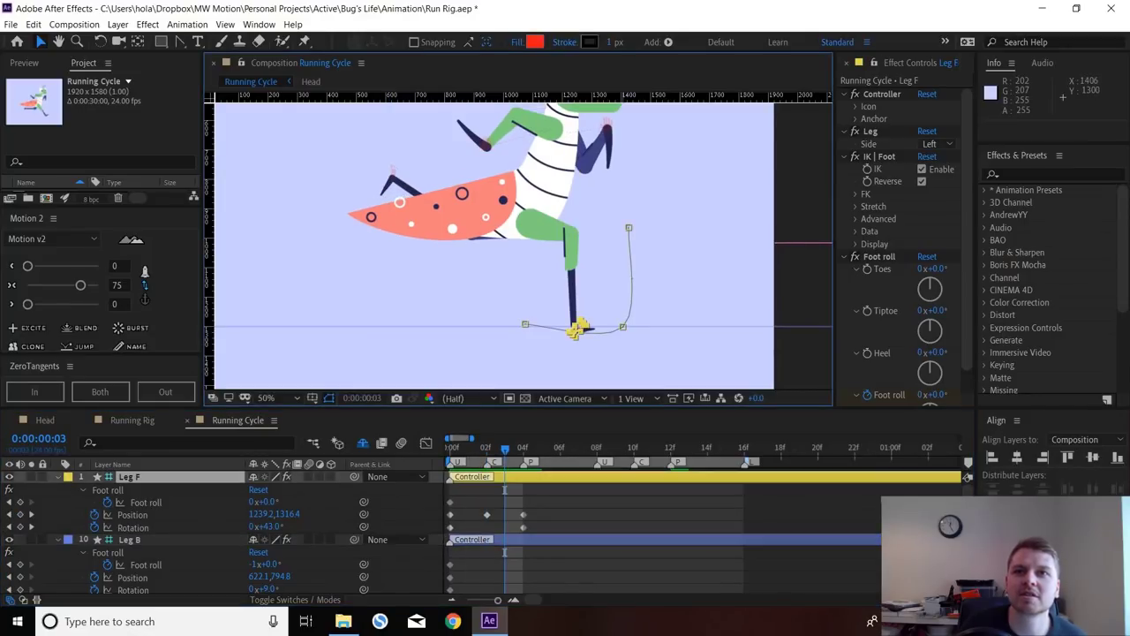
left_click(624, 327)
left_click_drag(544, 506, 446, 517)
left_click(99, 391)
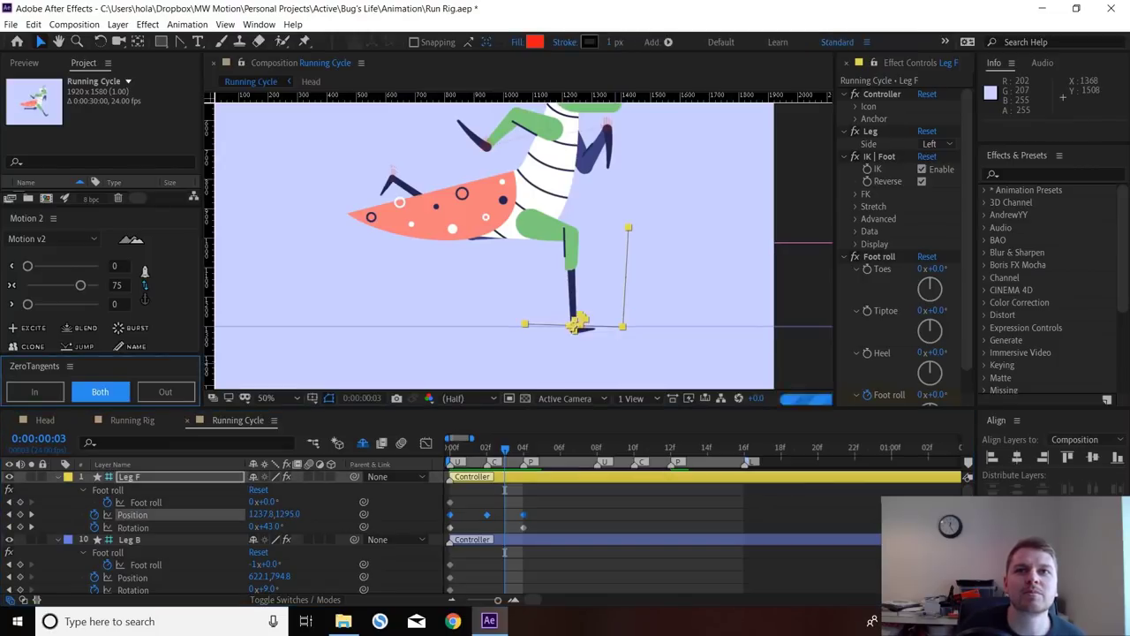
left_click(570, 521)
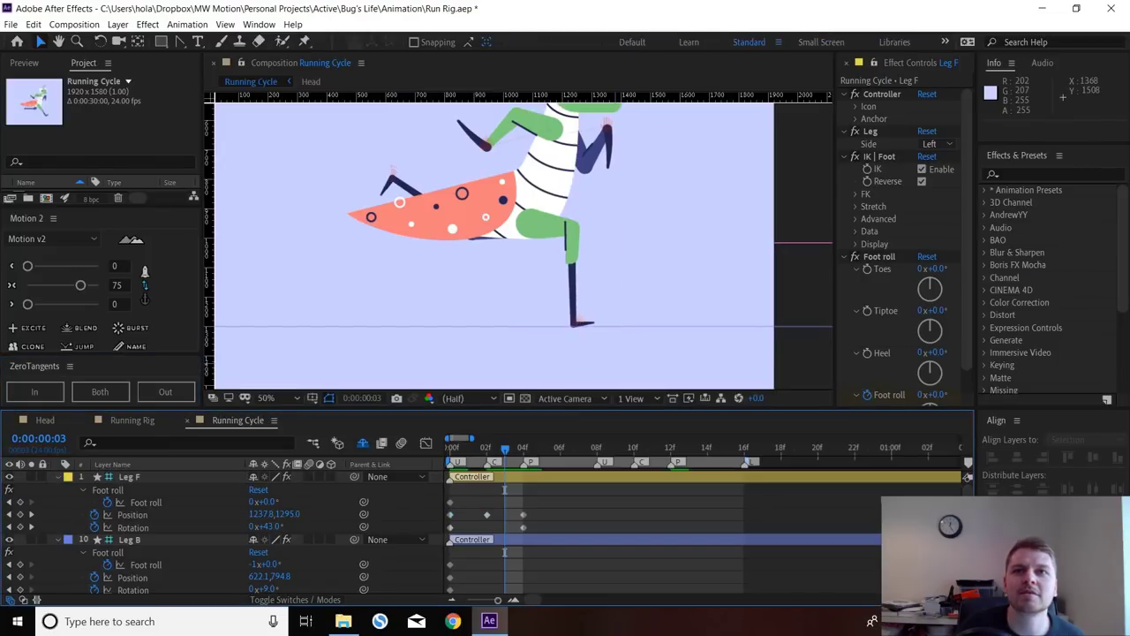
- Check the frames around the foot contact and add a Rotation keyframe to Leg F at frame 2
key("space")
key("space")
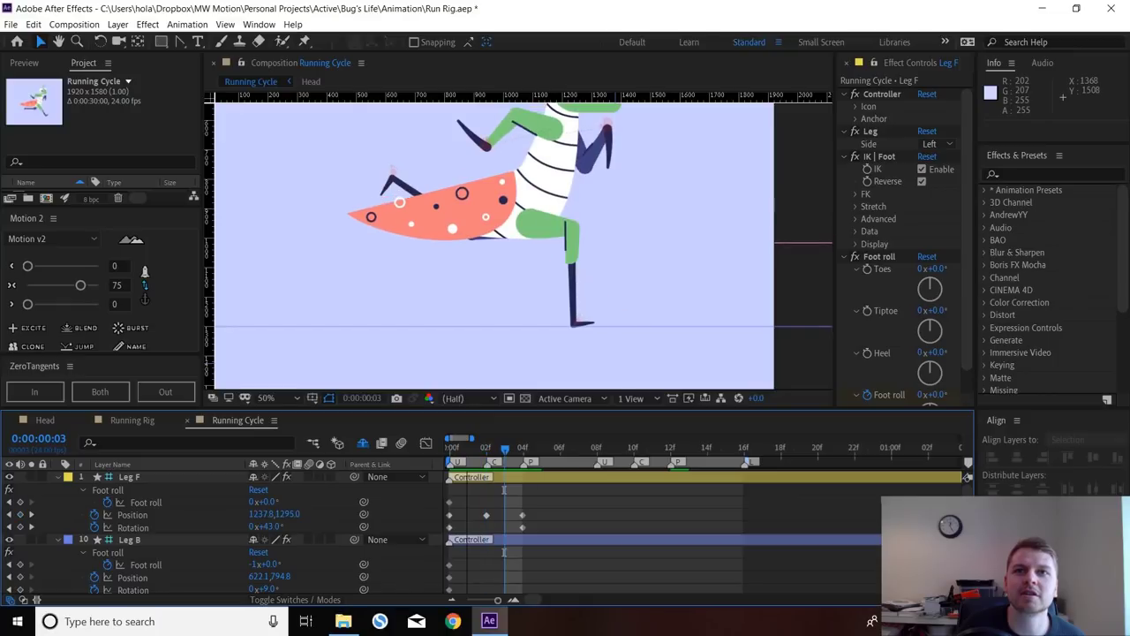
key("Page_Down")
key("Page_Up")
key("Page_Up")
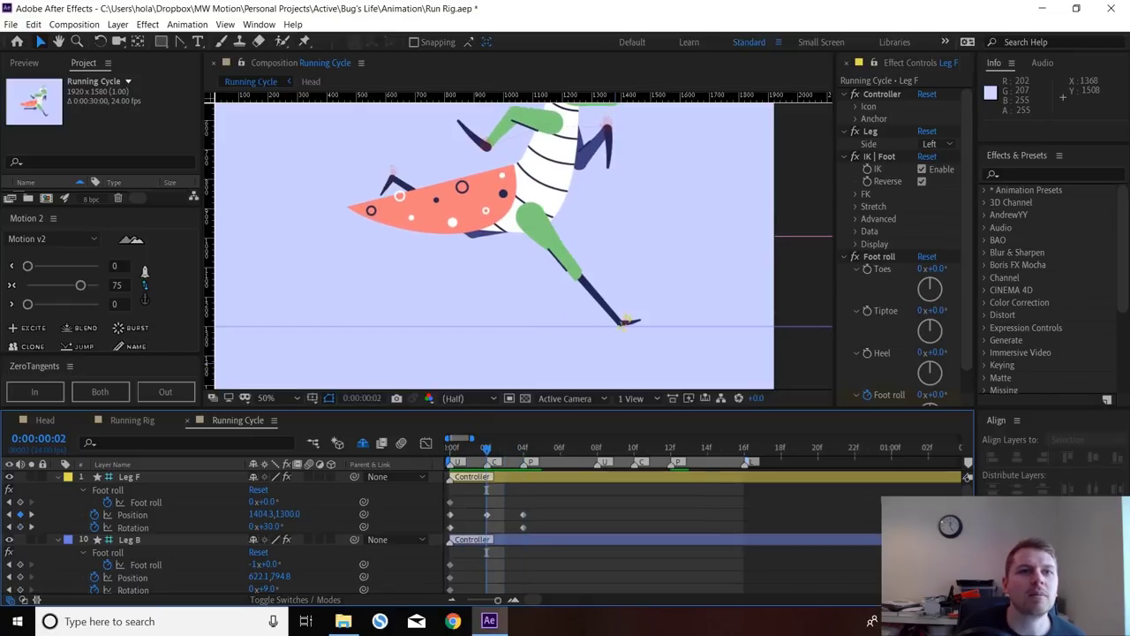
left_click(21, 527)
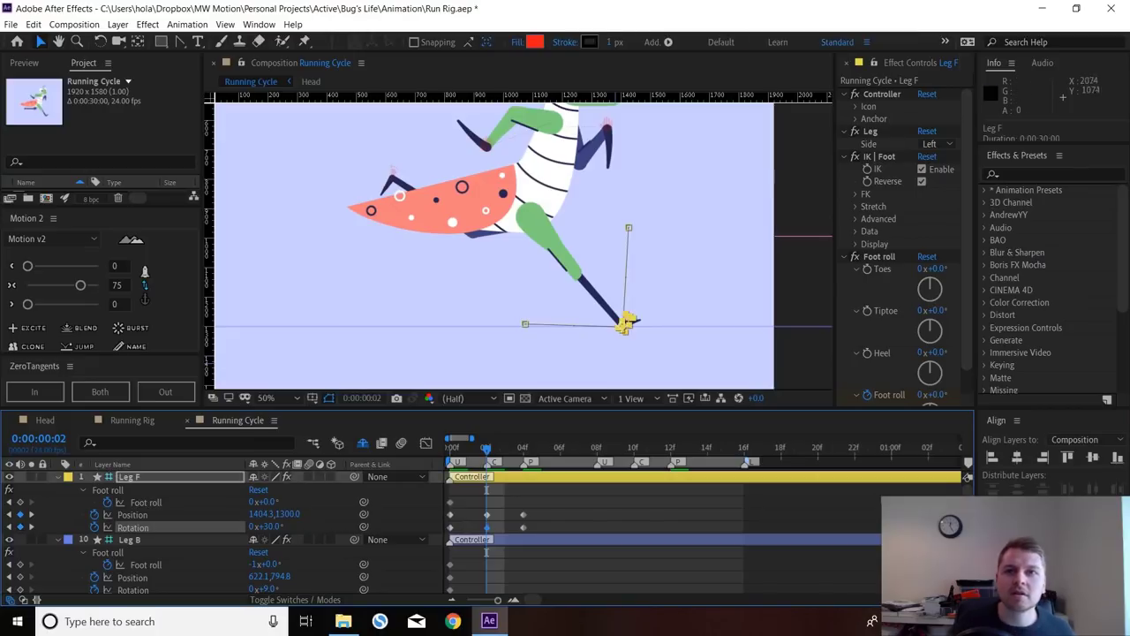
- At frame 3, set the Leg F controller's rotation to 53.4° and try raising its vertical position to 1290.5
scroll(556, 256, "up", 1)
key("space")
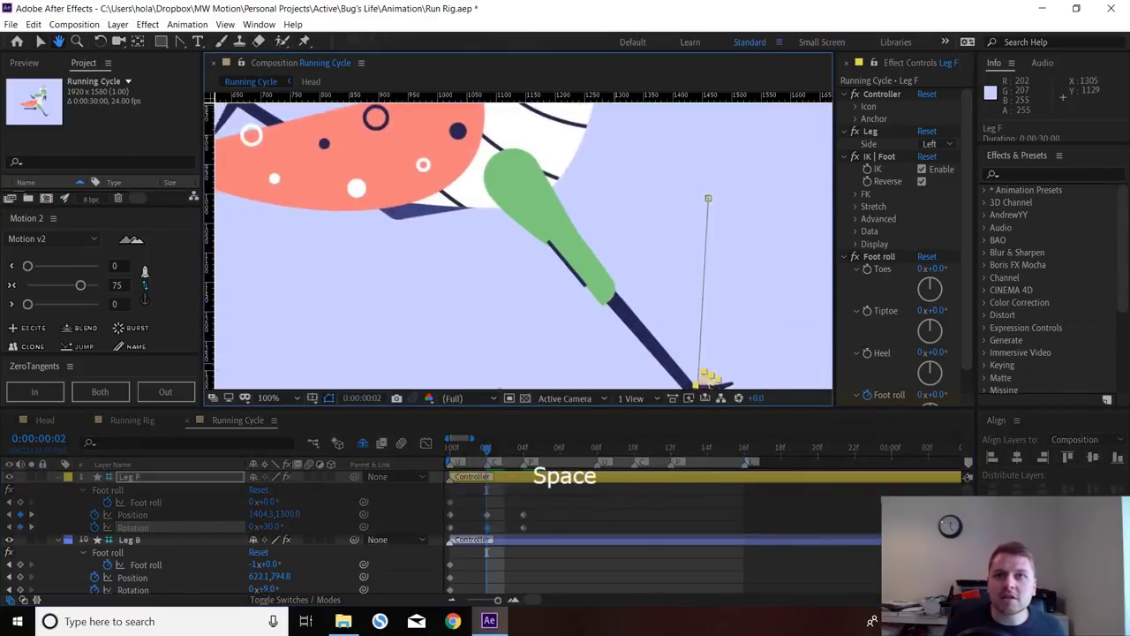
left_click_drag(615, 378, 556, 302)
left_click(505, 449)
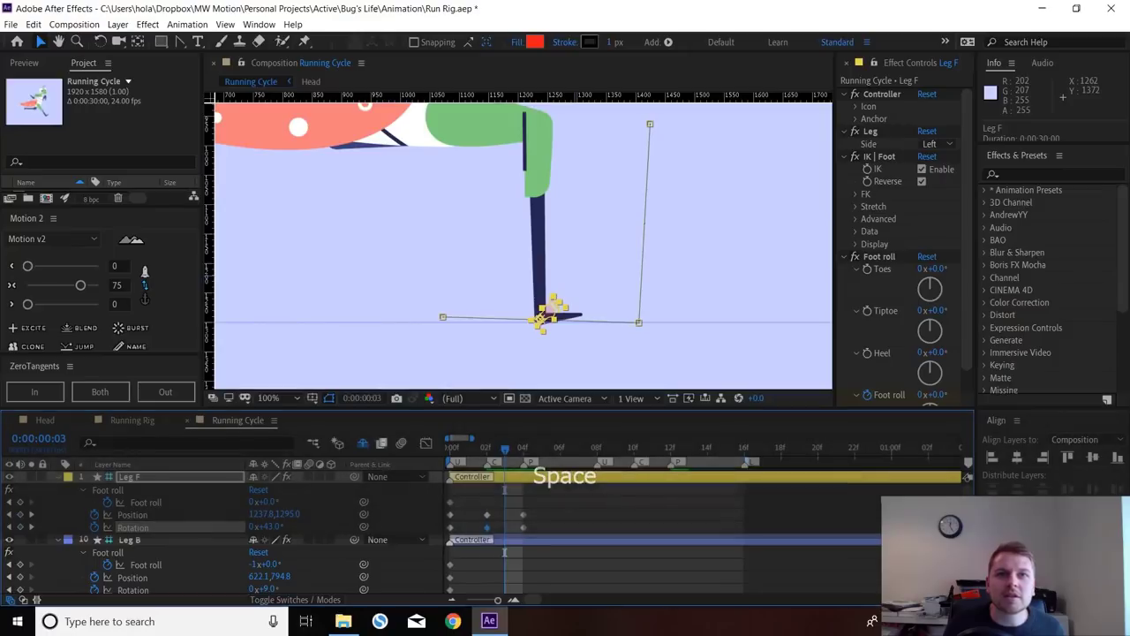
key("Return")
left_click_drag(274, 527, 276, 527)
key("super")
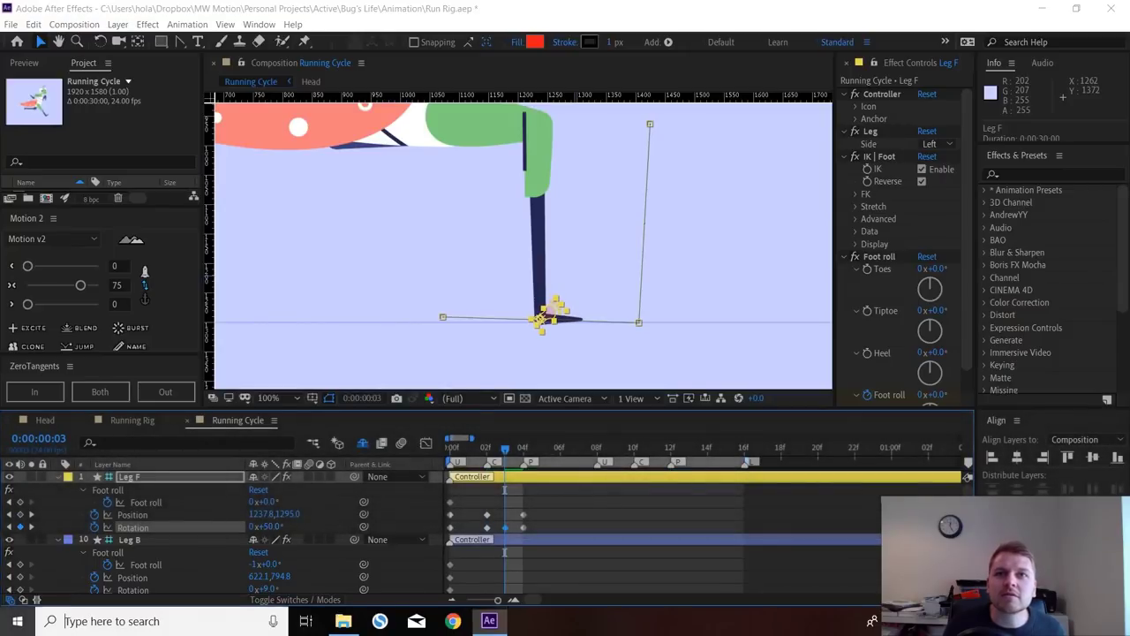
key("super")
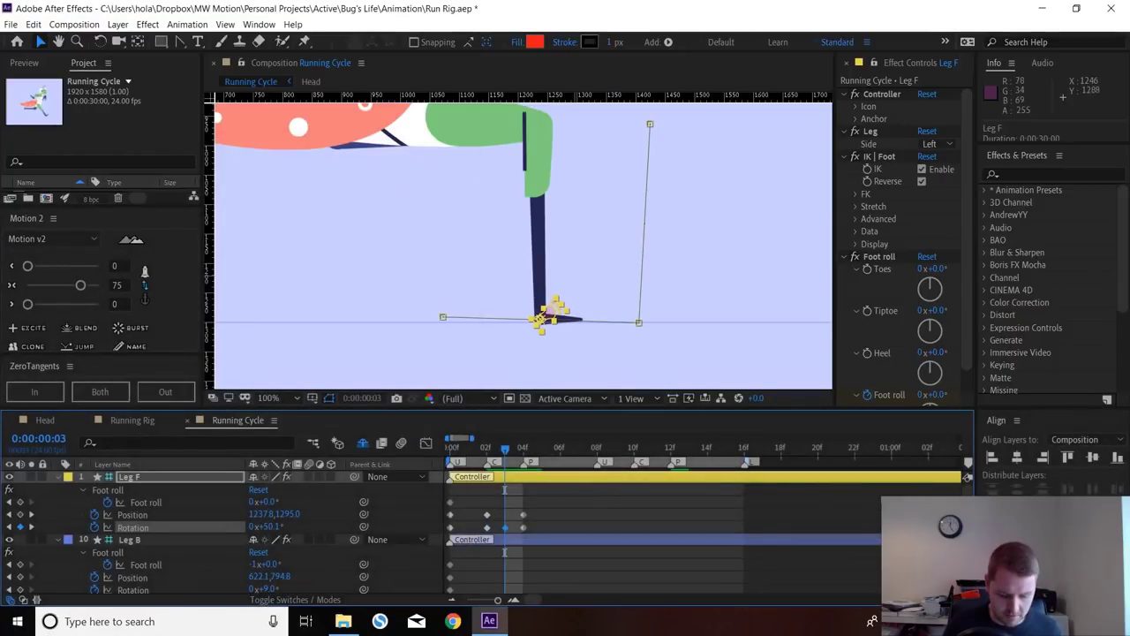
scroll(544, 323, "up", 1)
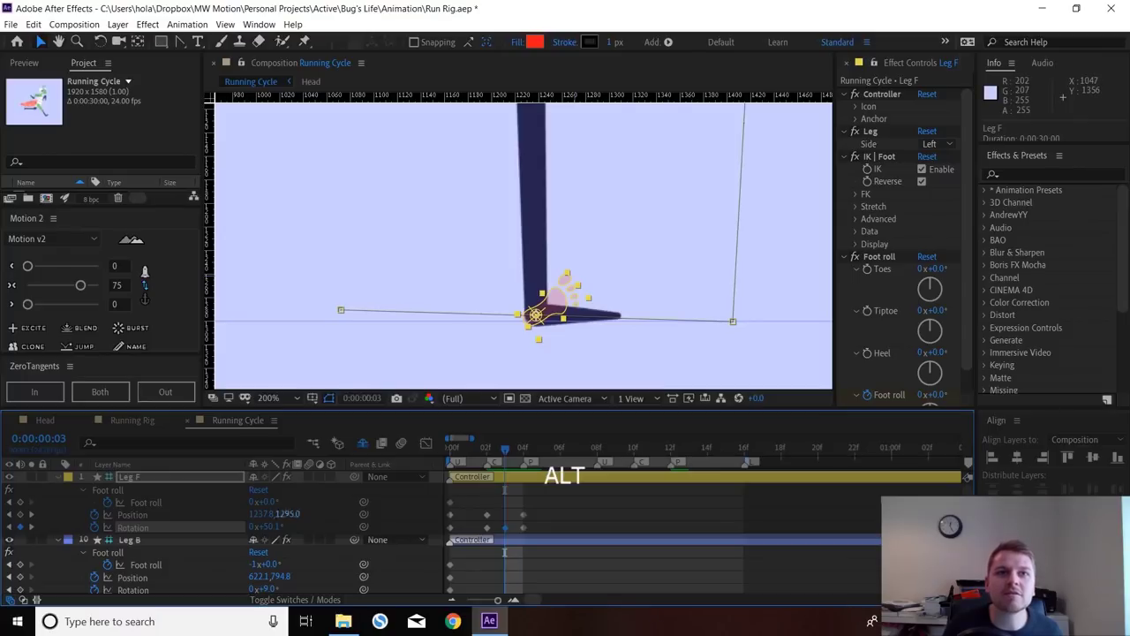
key("ctrl")
left_click_drag(274, 527, 283, 527)
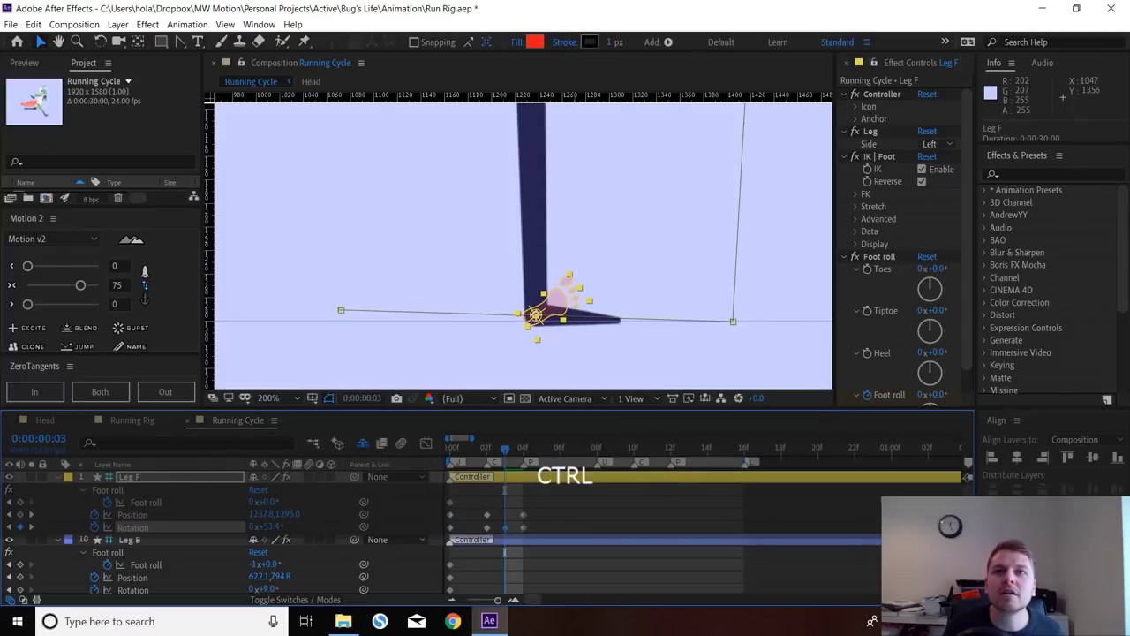
left_click_drag(290, 514, 264, 513)
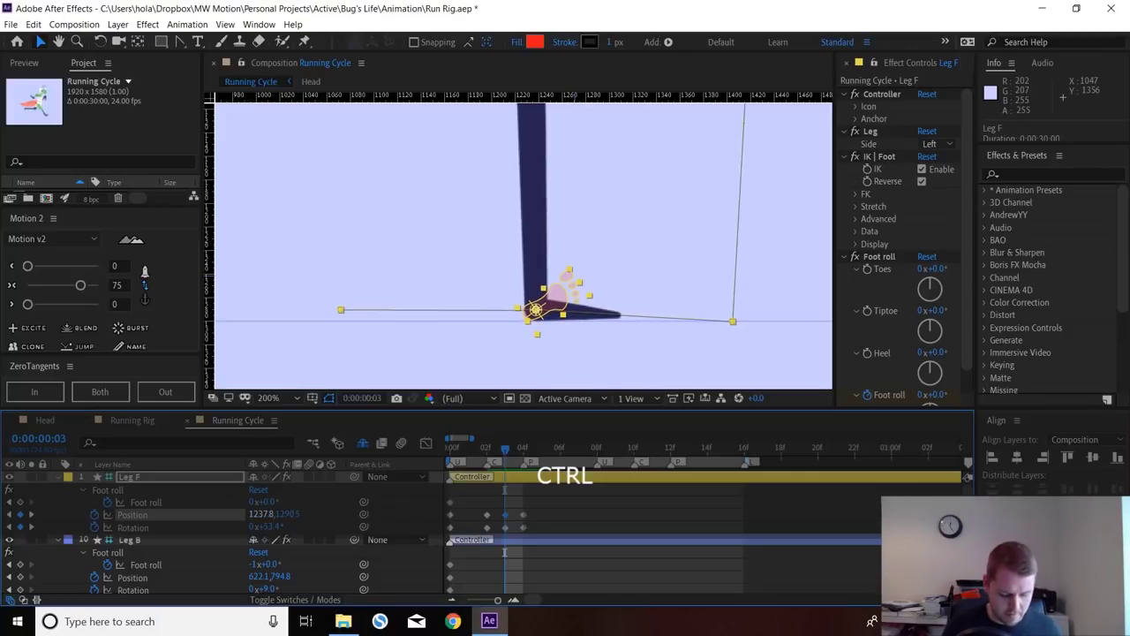
key("ctrl+z")
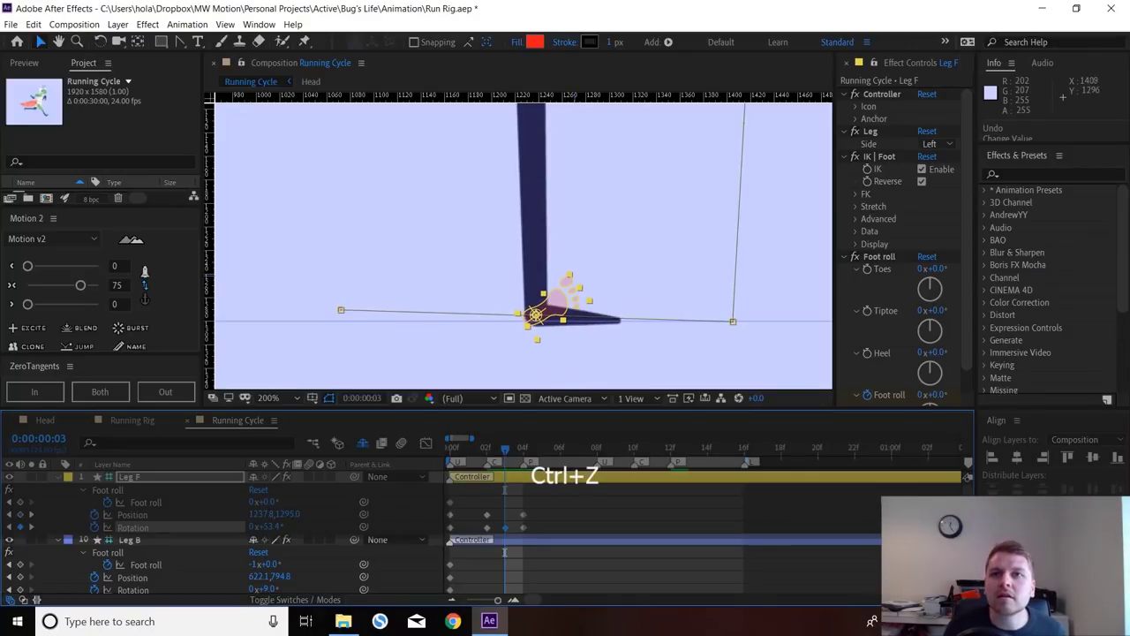
- At frame 2, try shifting the Leg F controller to position 1391.7, 1294.6 to align the heel with the ground guide
key("Page_Up")
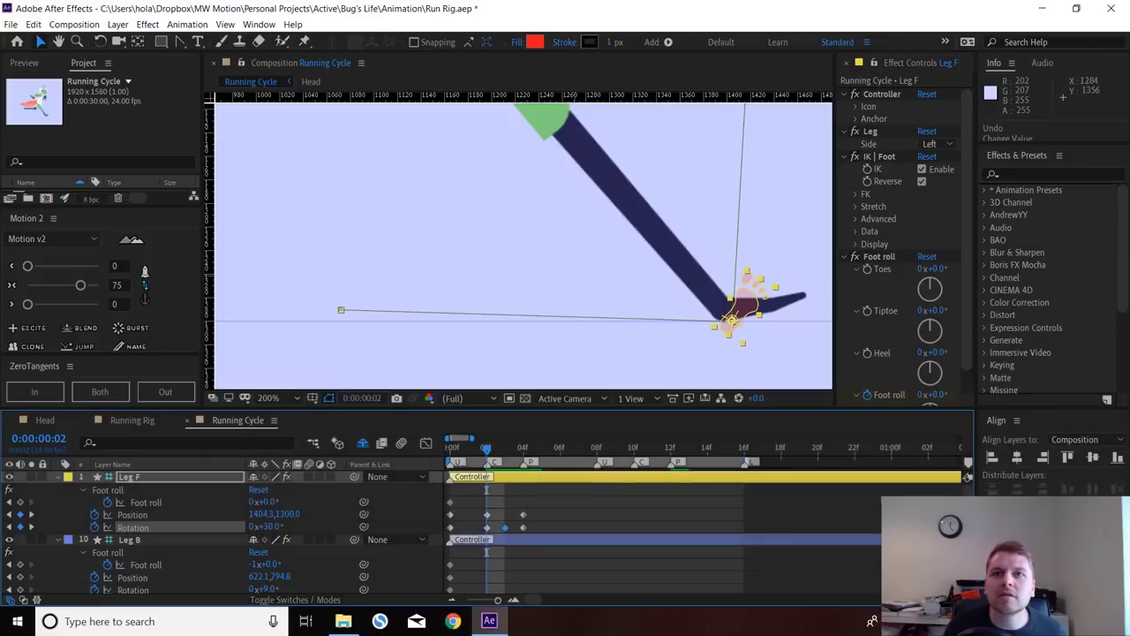
left_click_drag(289, 514, 163, 514)
left_click_drag(240, 514, 256, 513)
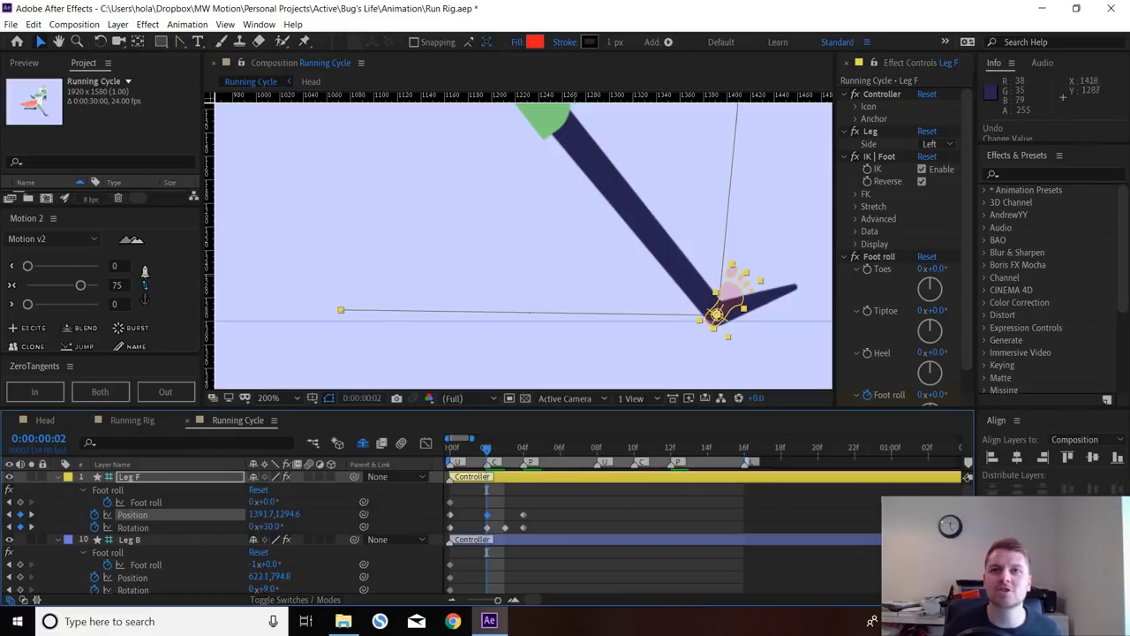
left_click_drag(287, 514, 278, 514)
key("ctrl+z")
key("ctrl+z")
- Copy Leg F's Position keyframe from frame 4 and paste it at frame 2
key("k")
key("k")
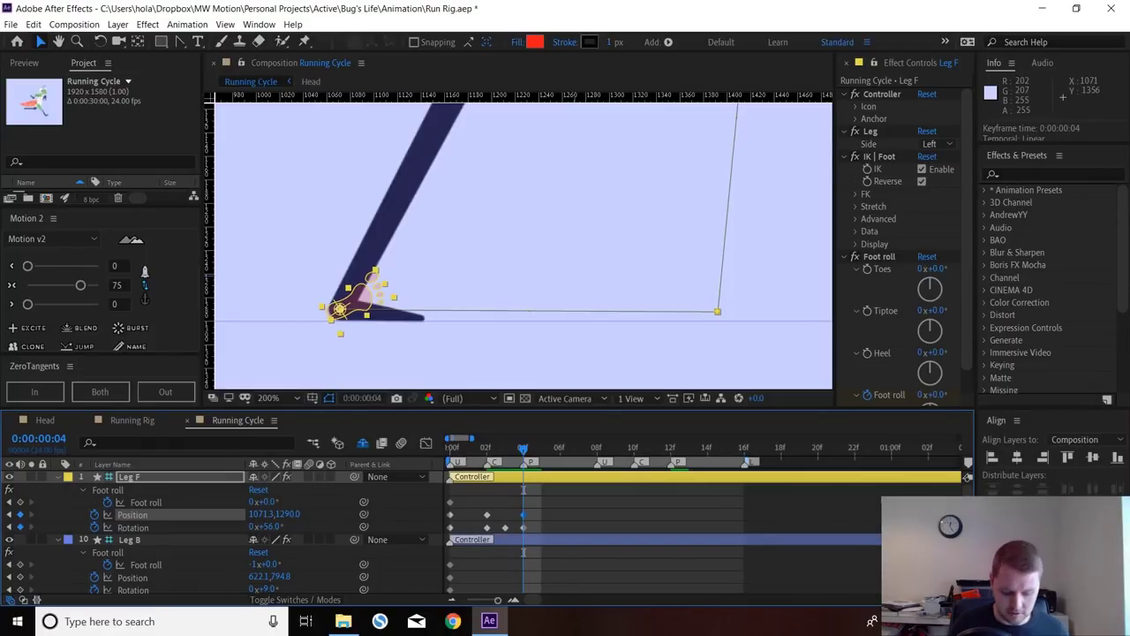
key("ctrl")
key("ctrl+c")
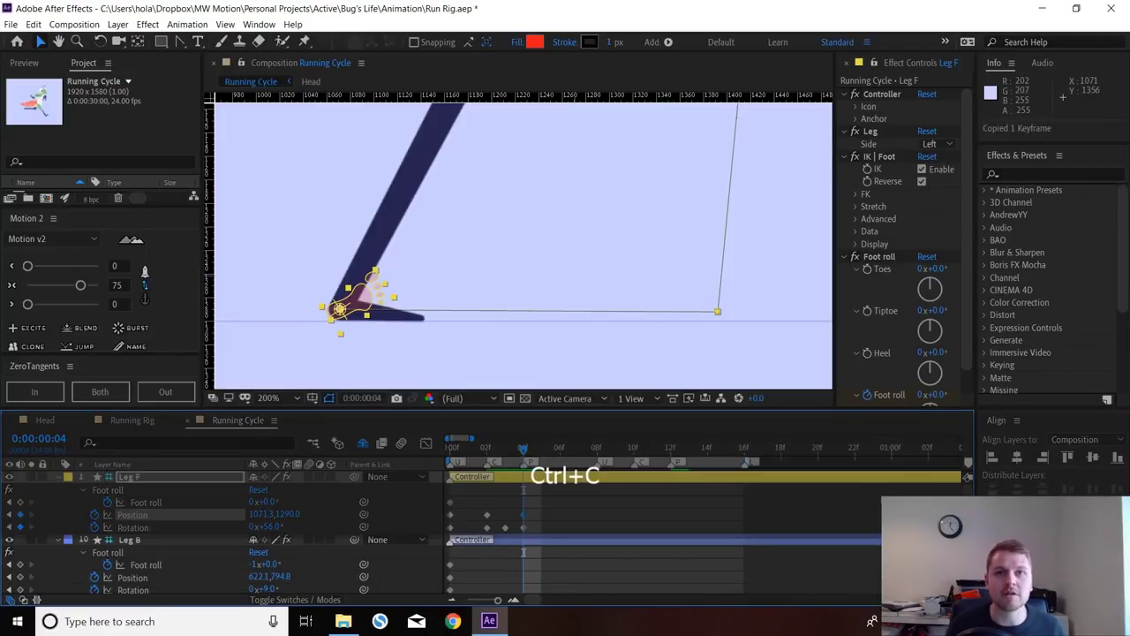
key("j")
key("j")
key("ctrl+v")
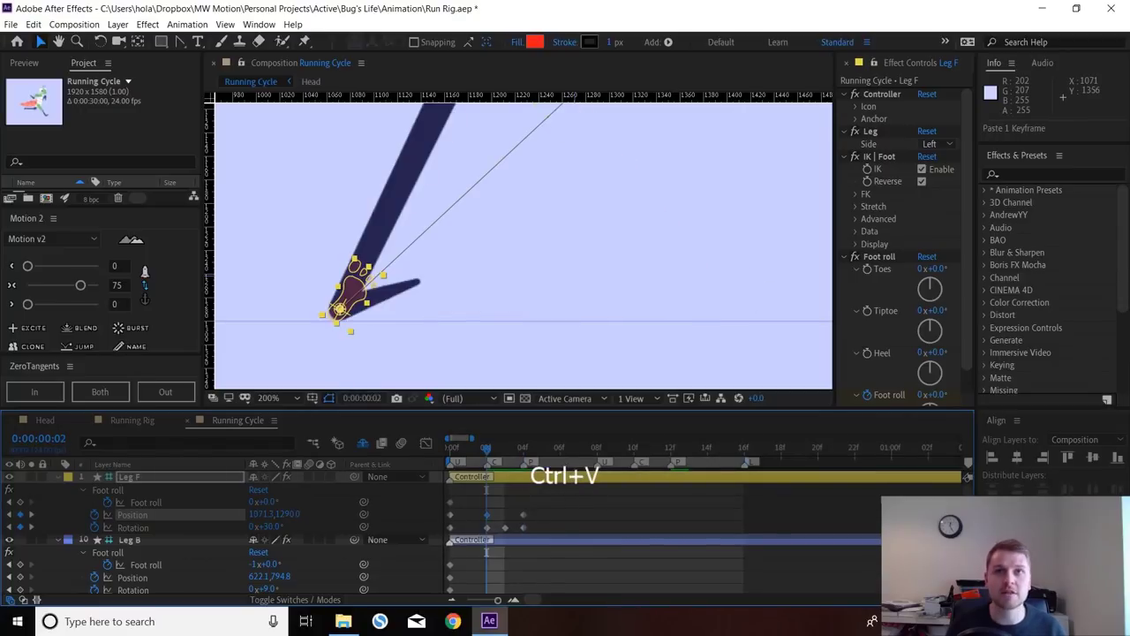
- Set the Leg F controller's horizontal position at frame 2 to 1397.5, extending the leg forward, and clear the selection
left_click_drag(260, 514, 453, 514)
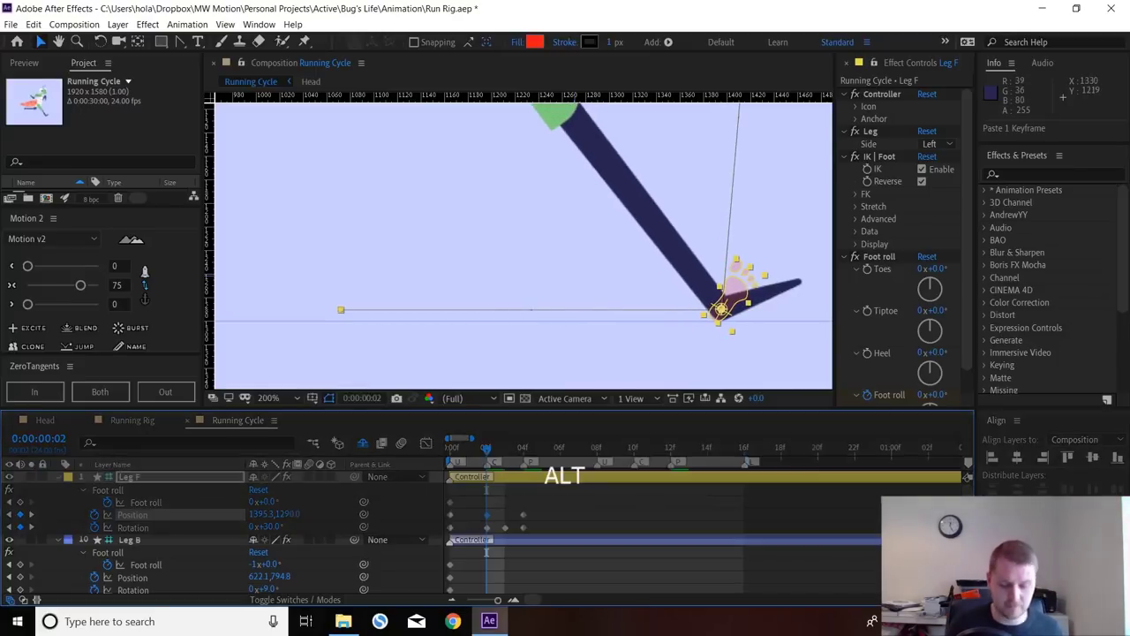
scroll(646, 227, "down", 1)
left_click_drag(629, 189, 625, 284)
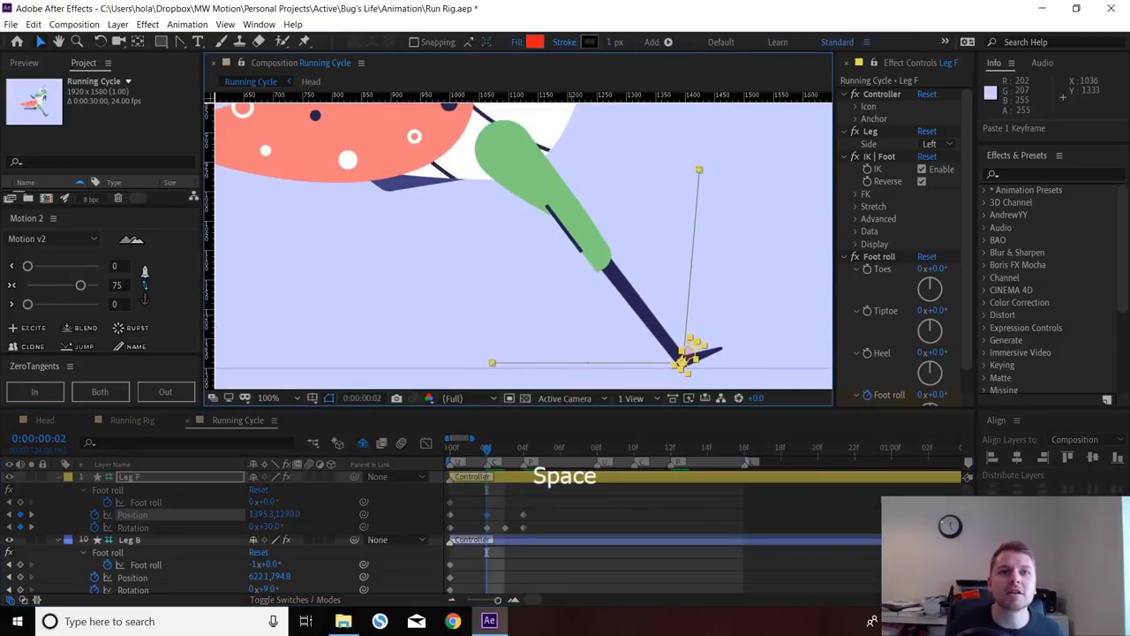
left_click_drag(261, 513, 273, 514)
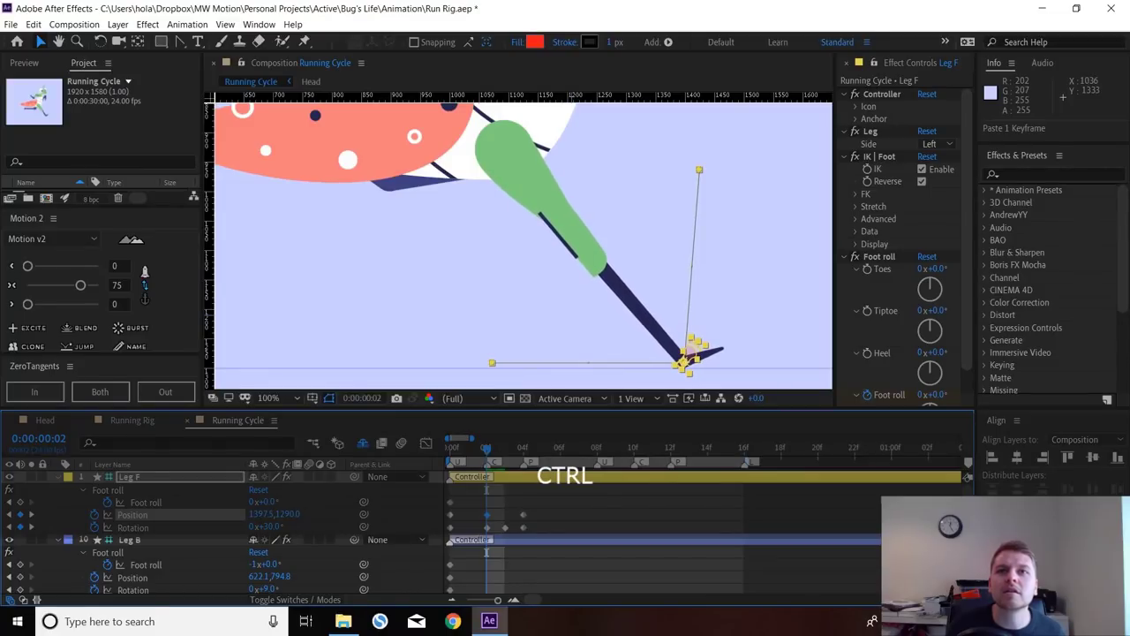
key("ctrl+shift+a")
- At frame 3, delete Leg F's Rotation keyframe and set the rotation to 56° to match the ground guide
key("ctrl+Right")
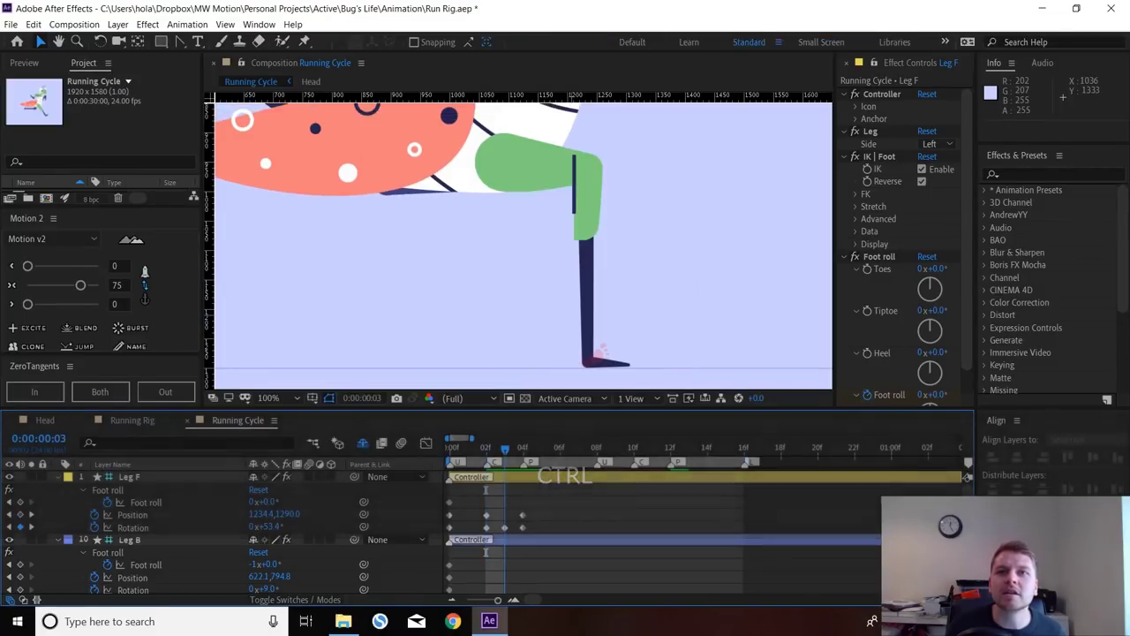
key("ctrl+Right")
key("ctrl+Left")
key("ctrl+Left")
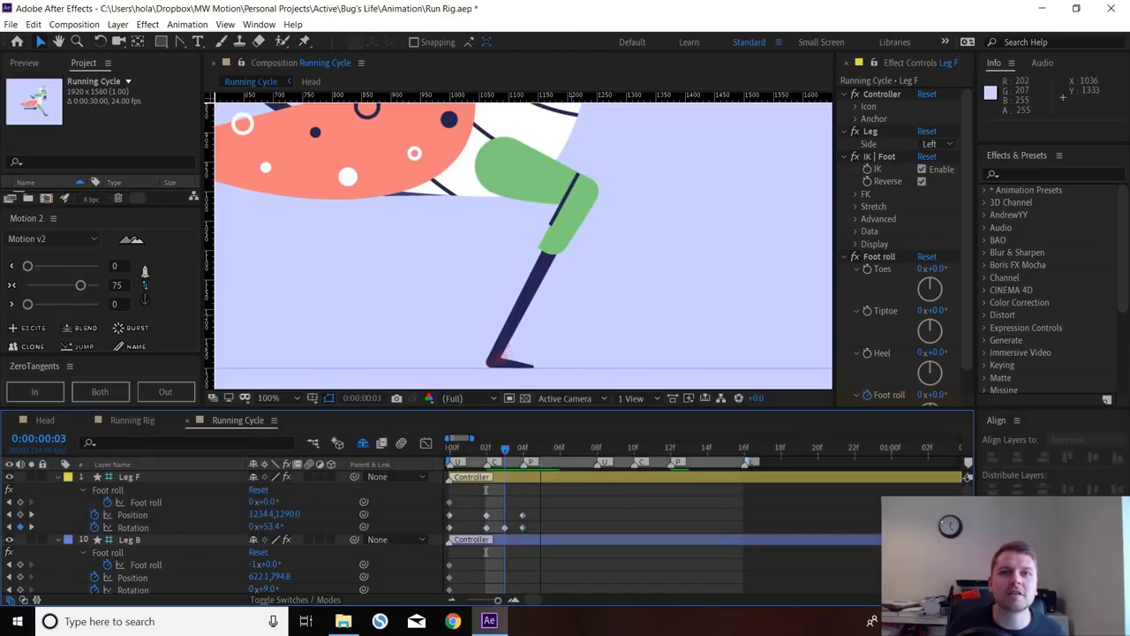
left_click(589, 360)
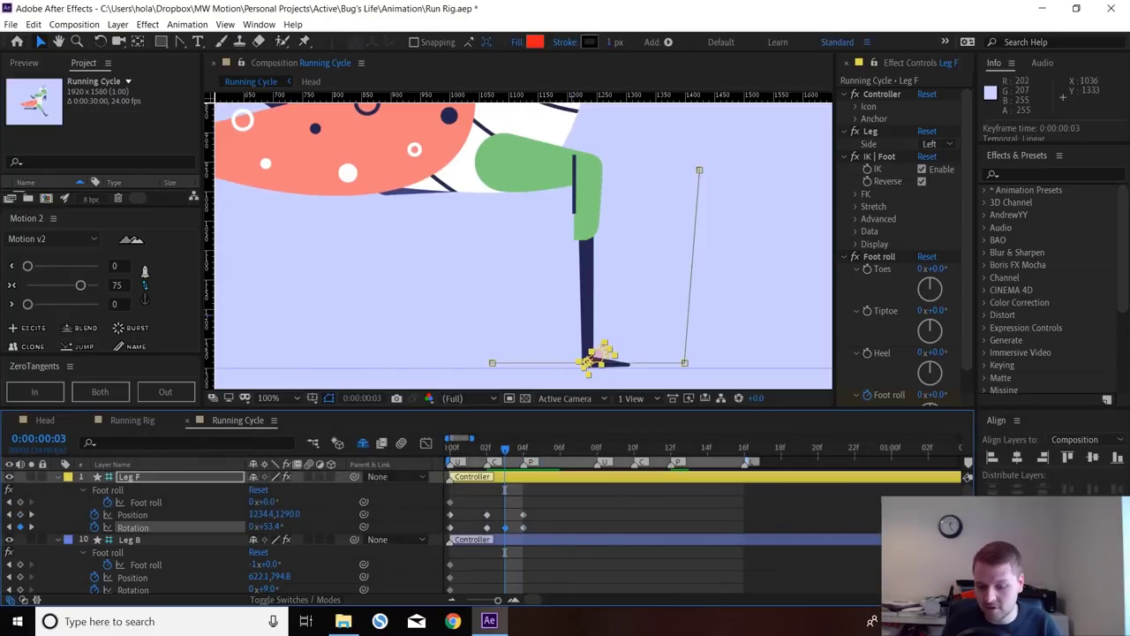
key("BackSpace")
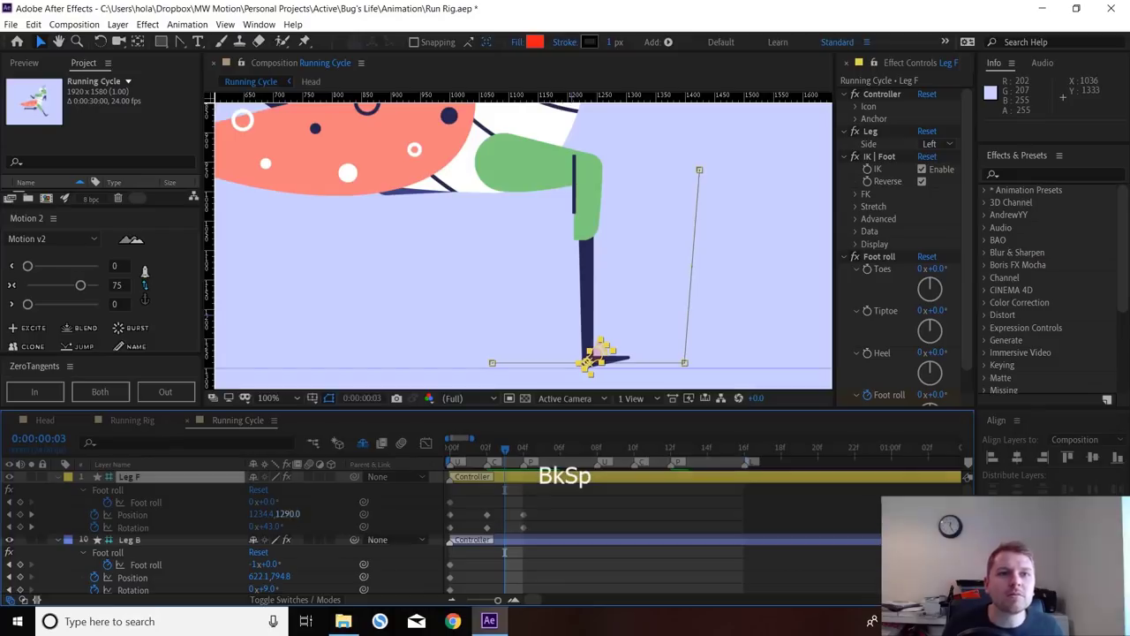
left_click_drag(270, 527, 382, 527)
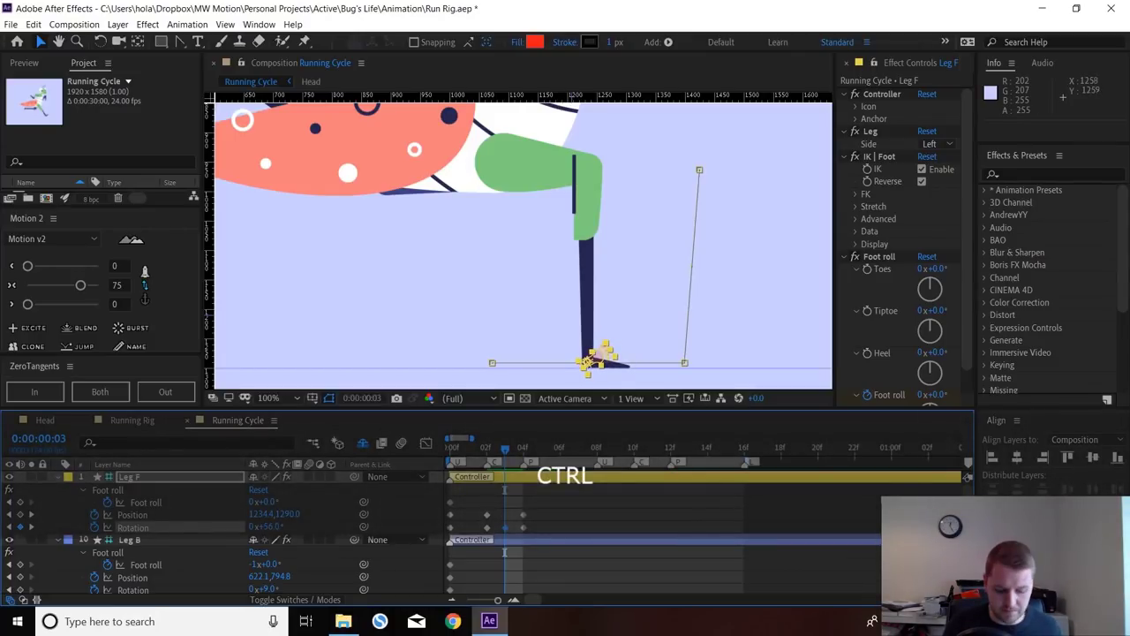
scroll(602, 342, "up", 1)
key("space")
left_click_drag(603, 335, 589, 229)
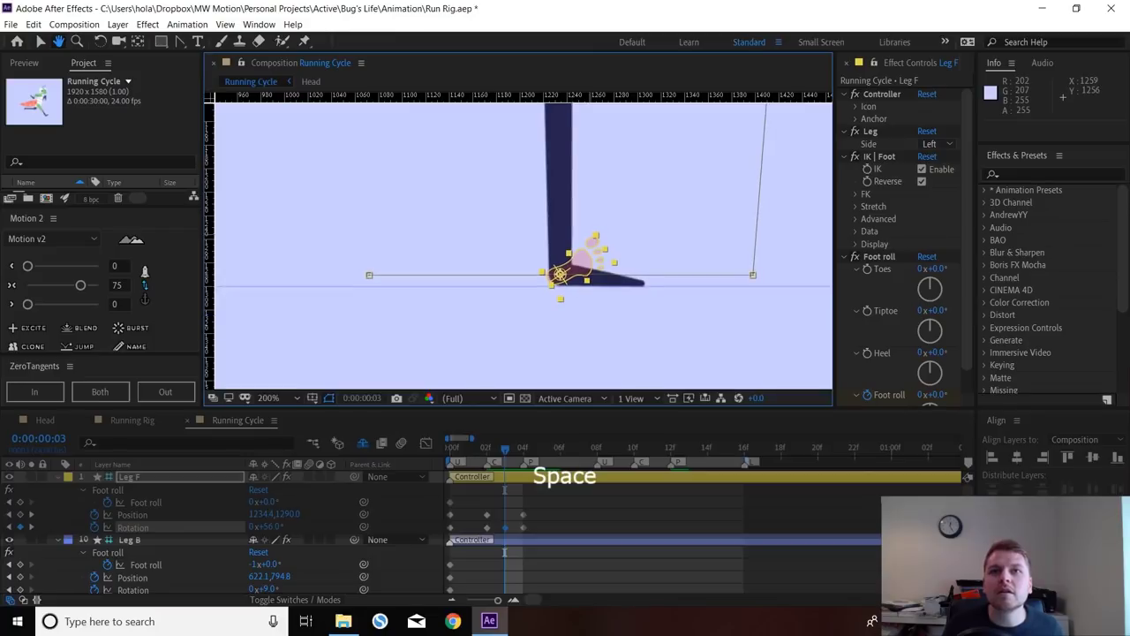
- Keyframe the Hips layer's rotation at 10° on frame 2 and -26° on frame 0
scroll(583, 242, "down", 4)
left_click_drag(605, 164, 641, 274)
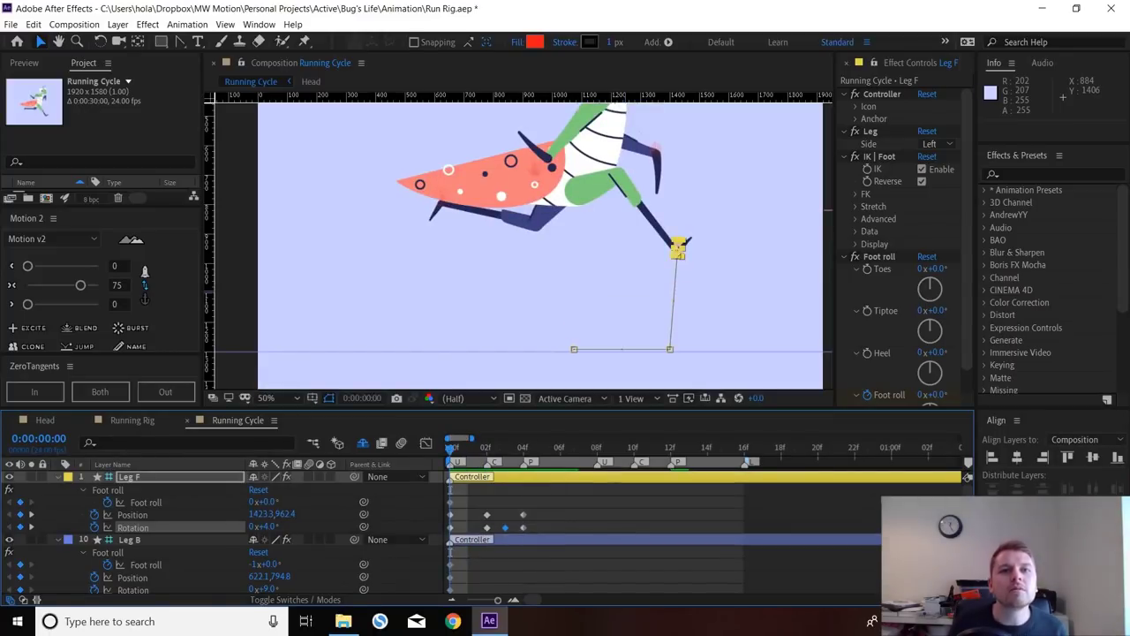
scroll(521, 535, "down", 10)
left_click(116, 561)
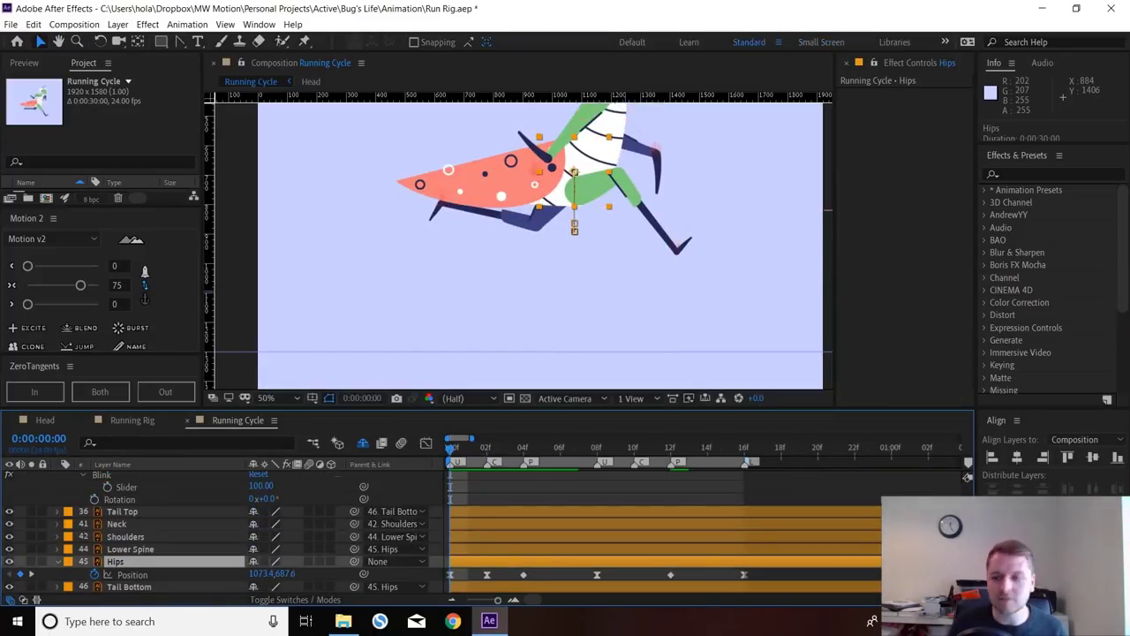
key("r")
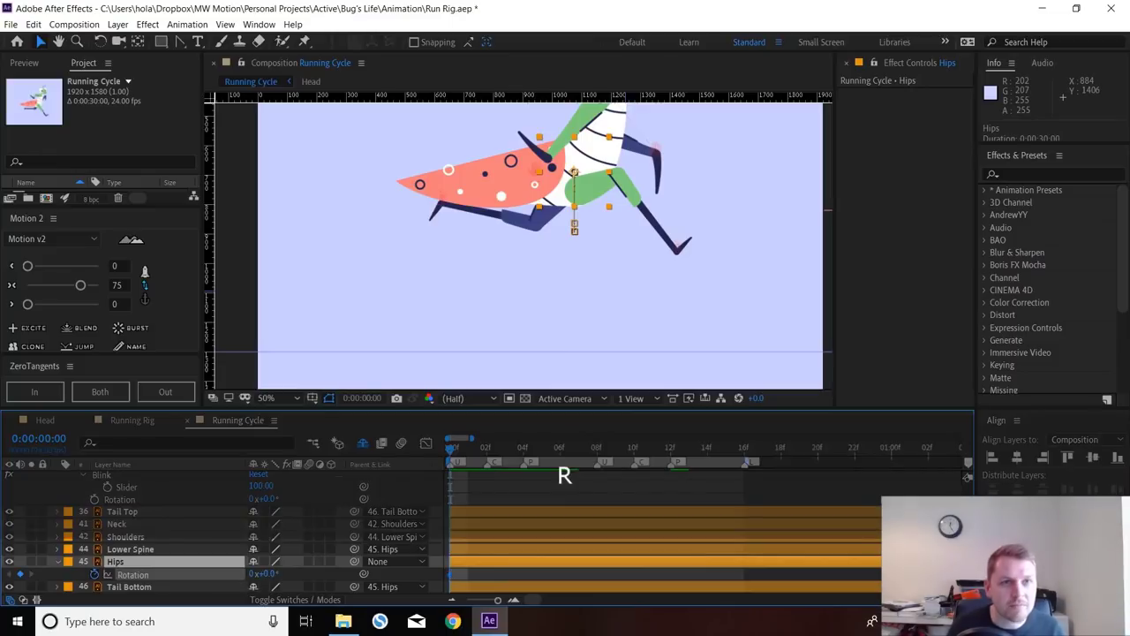
key("u")
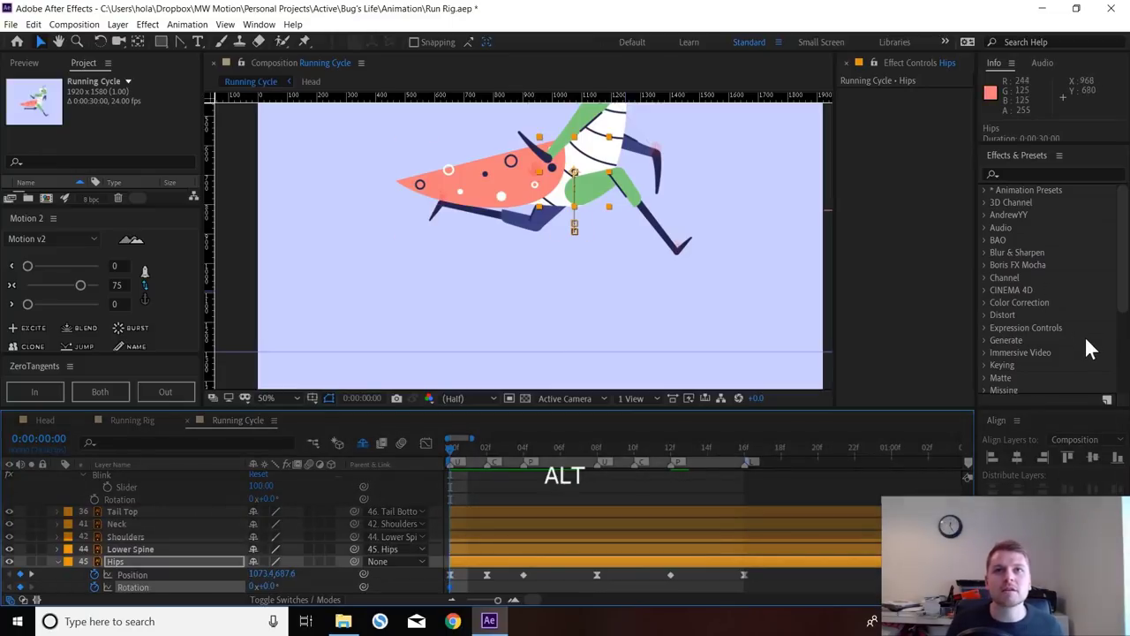
scroll(542, 168, "down", 2)
left_click_drag(596, 185, 591, 220)
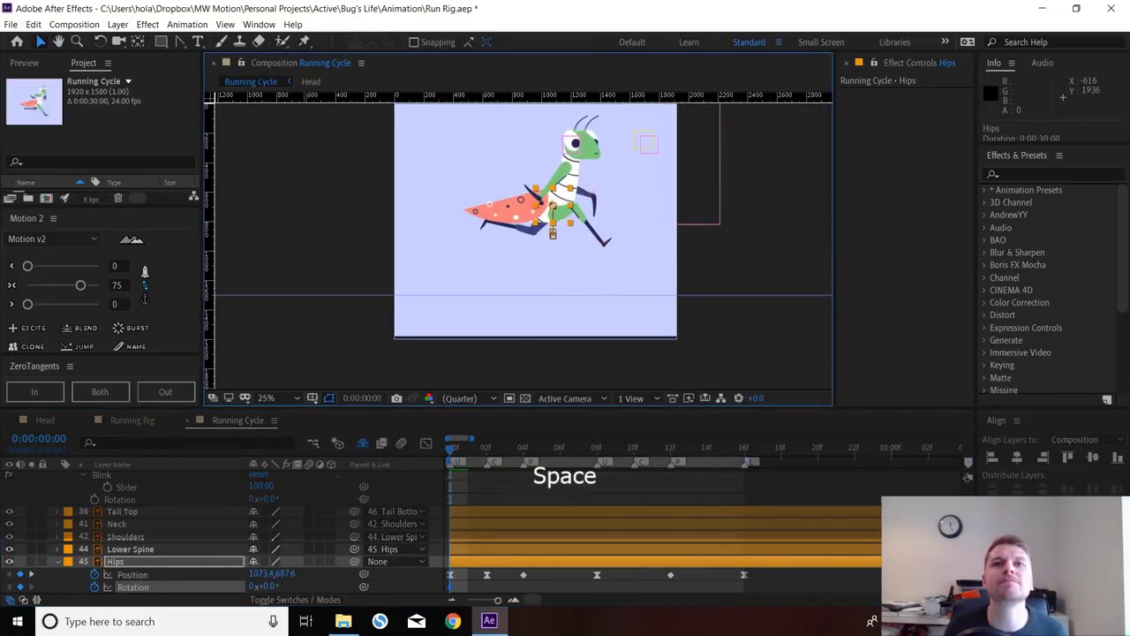
key("space")
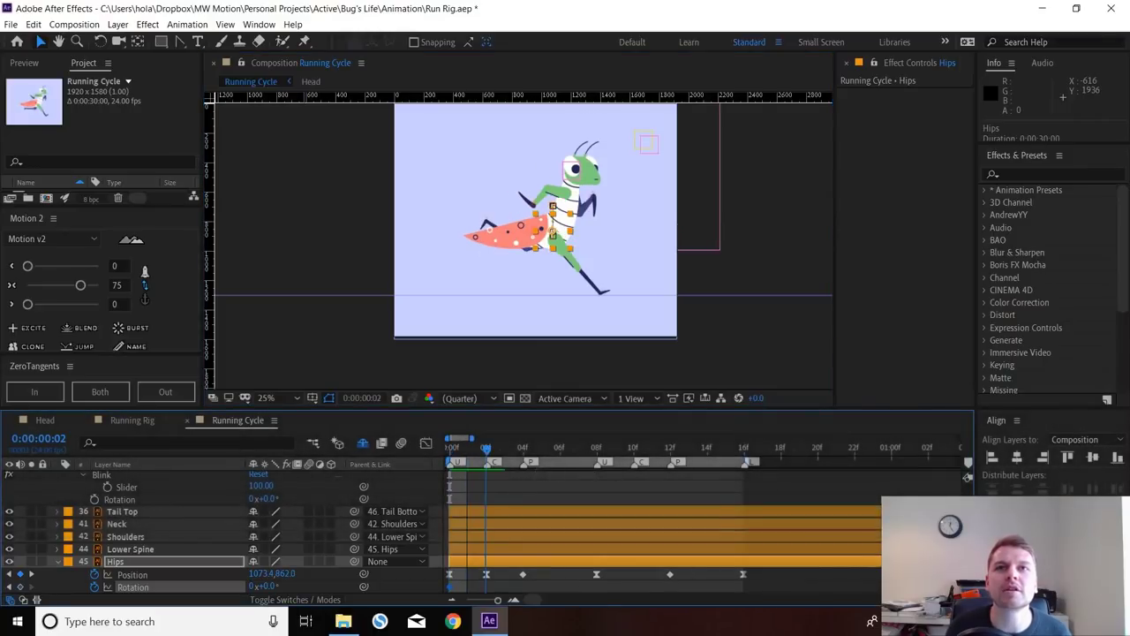
key("space")
left_click_drag(267, 586, 274, 586)
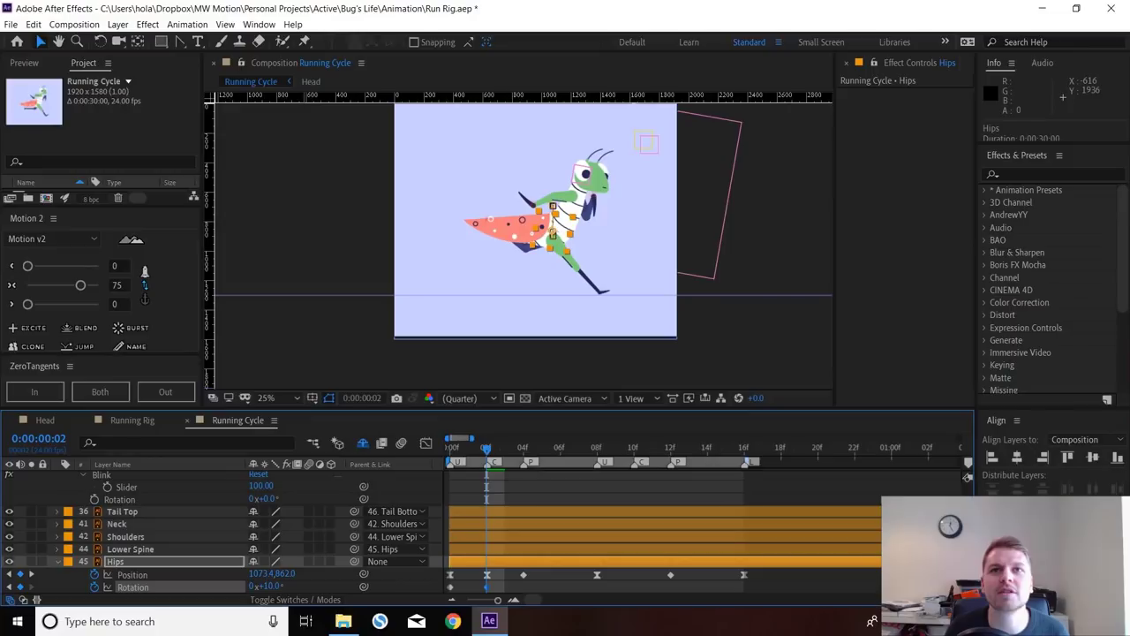
key("Home")
mouse_move(266, 586)
left_mouse_down()
mouse_move(254, 586)
mouse_move(278, 585)
left_mouse_up()
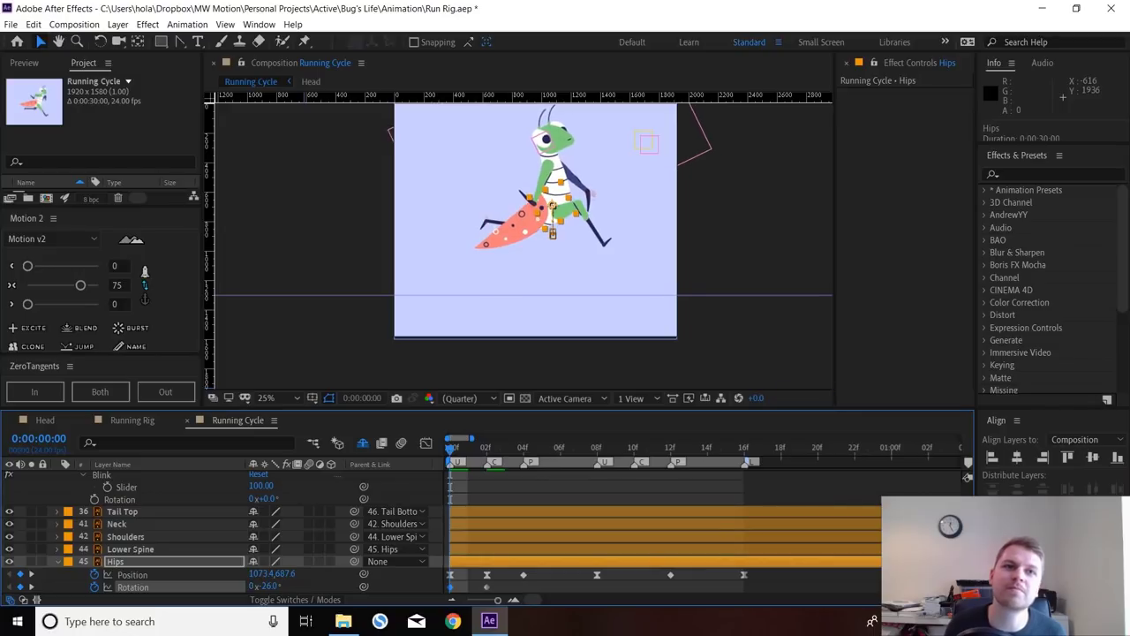
- Try rotating the Lower Spine layer to -16° at frame 0 and undo the change
left_click(131, 549)
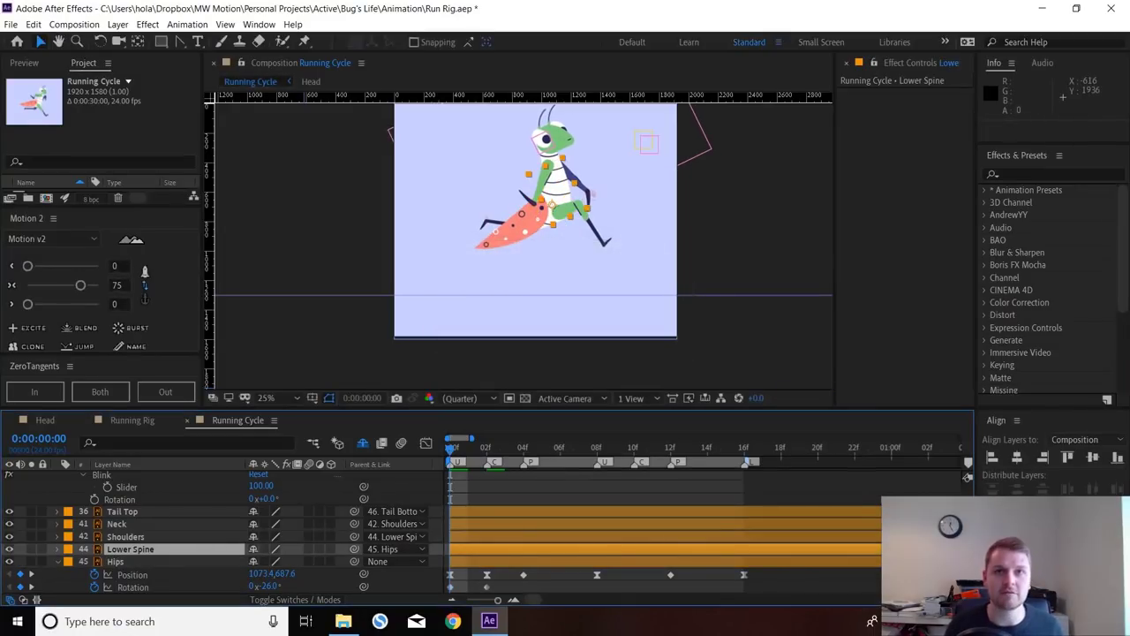
key("r")
left_click_drag(267, 560, 256, 561)
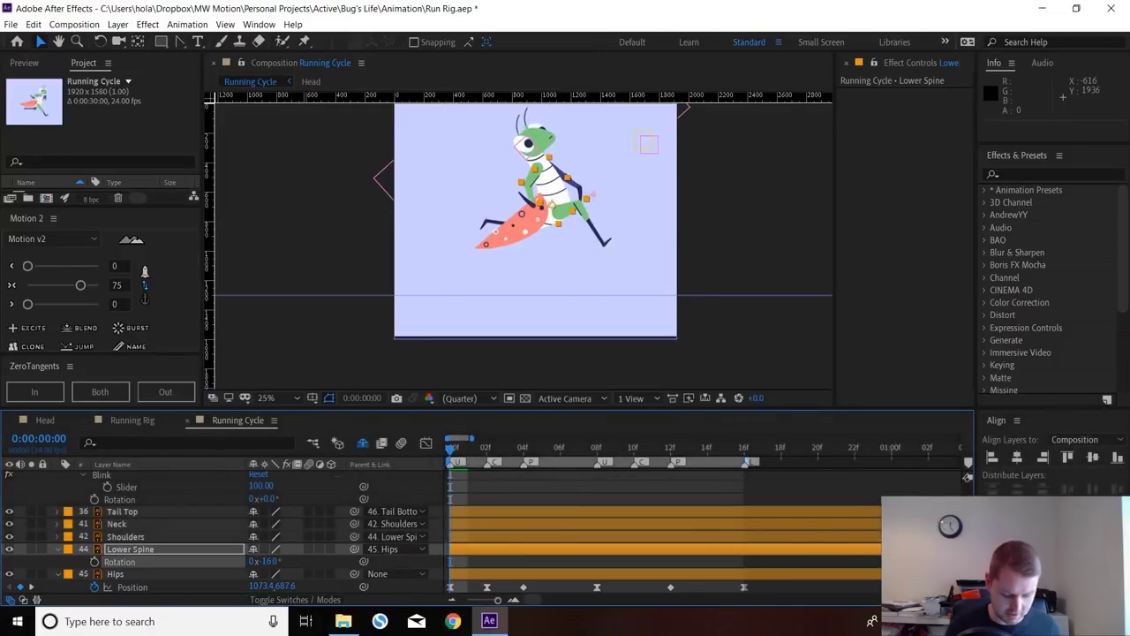
key("ctrl+z")
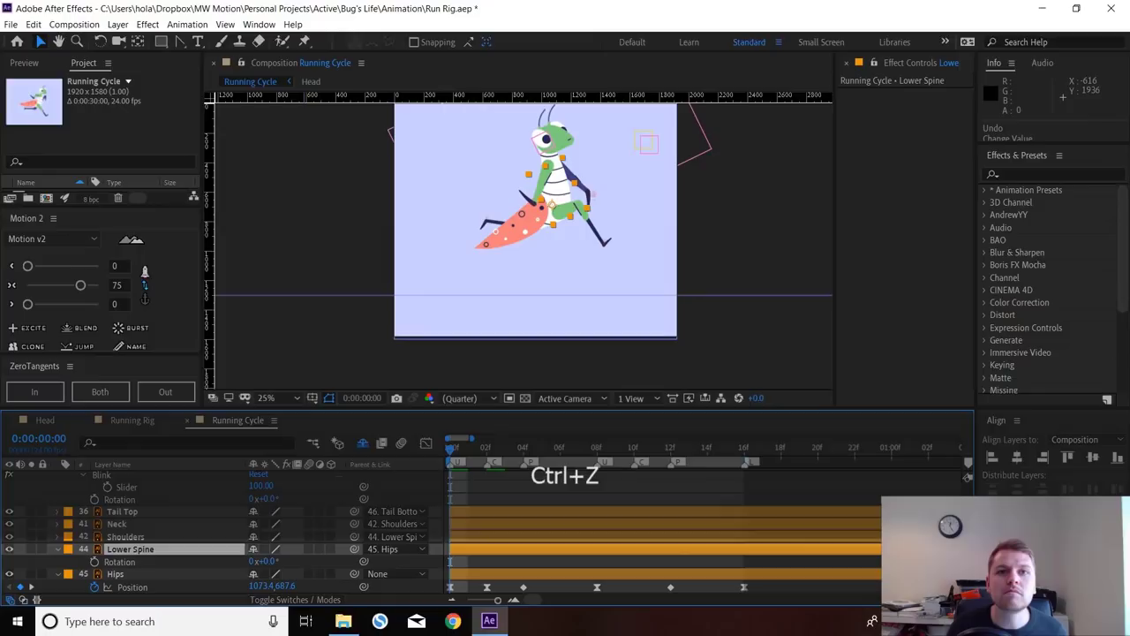
scroll(967, 477, "down", 1)
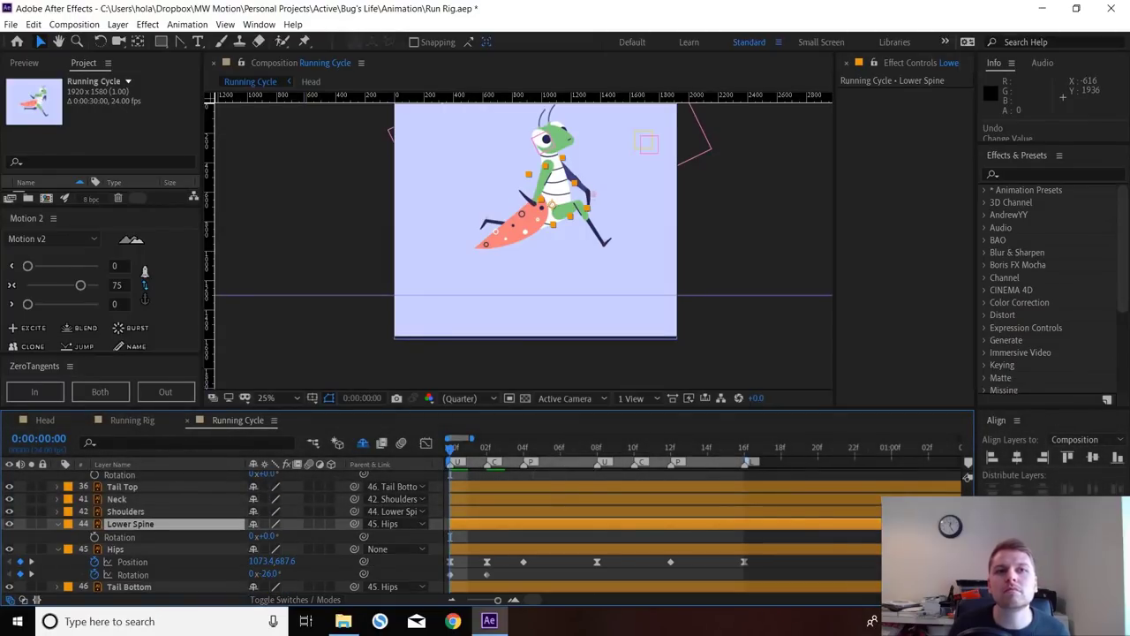
- Preview the hip motion, remove the Hips layer's Rotation keyframes, and reset its rotation to 0°
key("space")
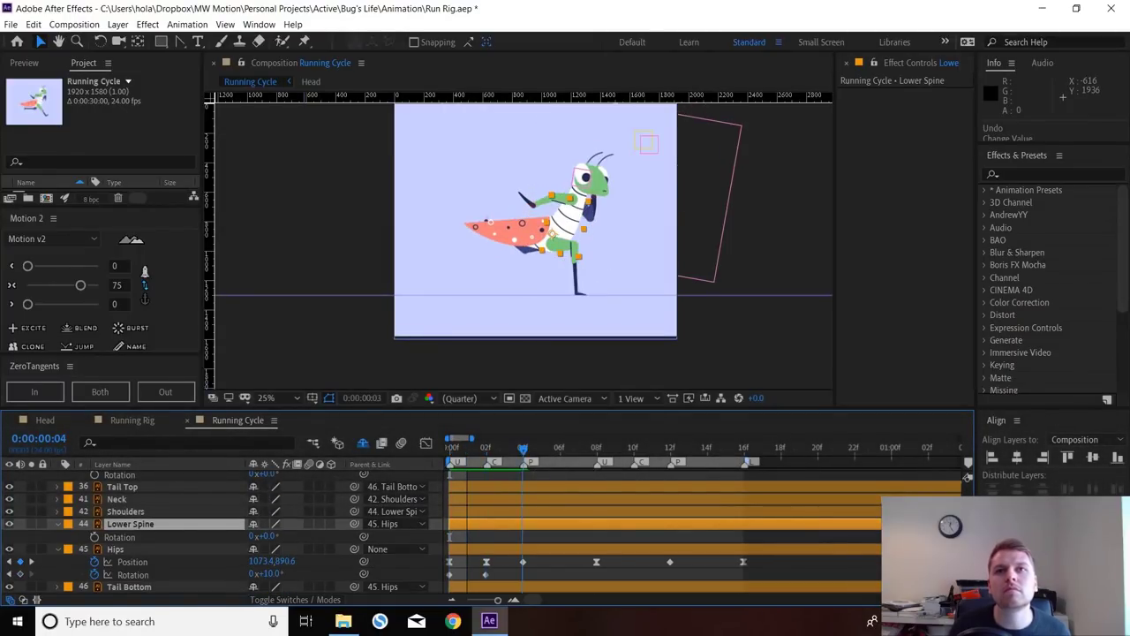
key("space")
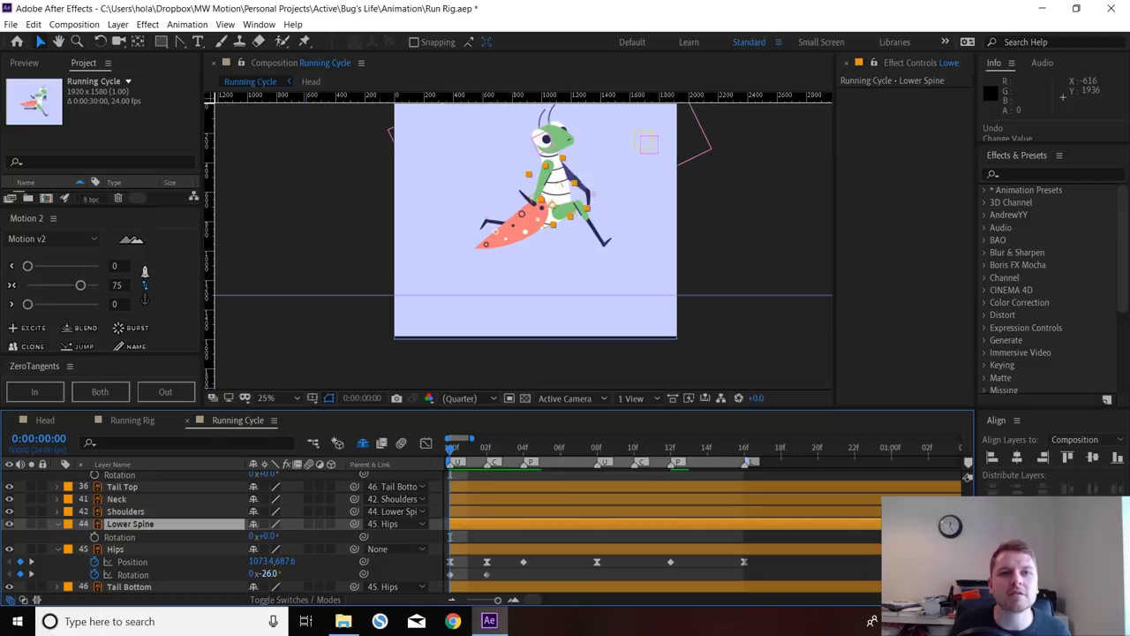
left_click(95, 573)
left_click(265, 573)
type("0")
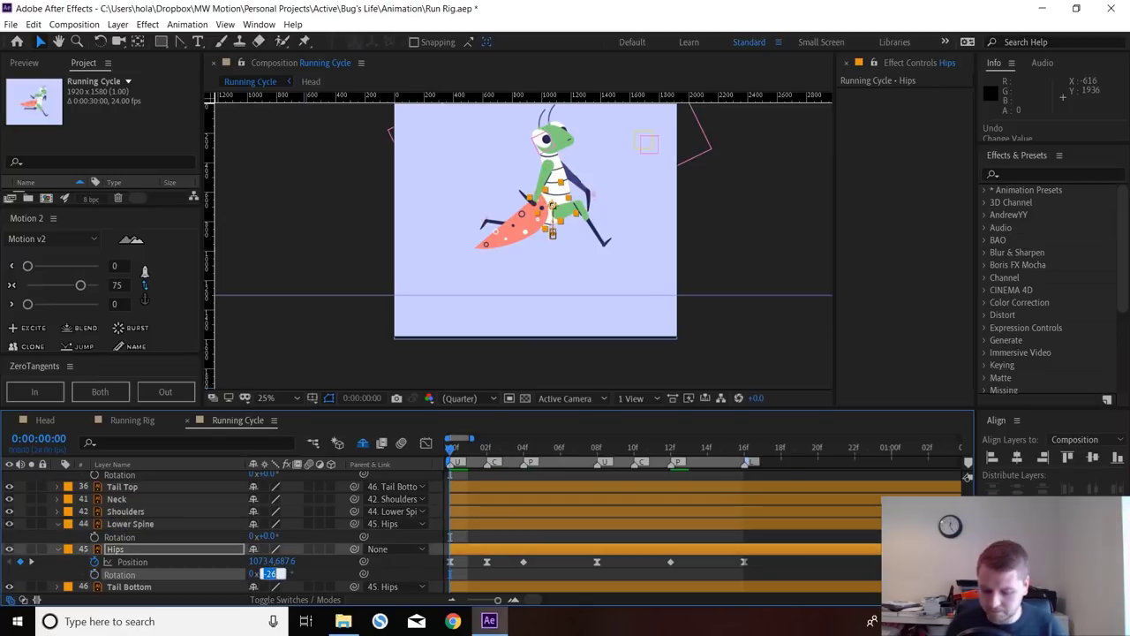
key("Return")
- Try bending the torso by rotating the Lower Spine layer to -24° at frame 0, and undo it
mouse_move(270, 536)
left_mouse_down()
mouse_move(232, 536)
mouse_move(281, 537)
mouse_move(252, 536)
left_mouse_up()
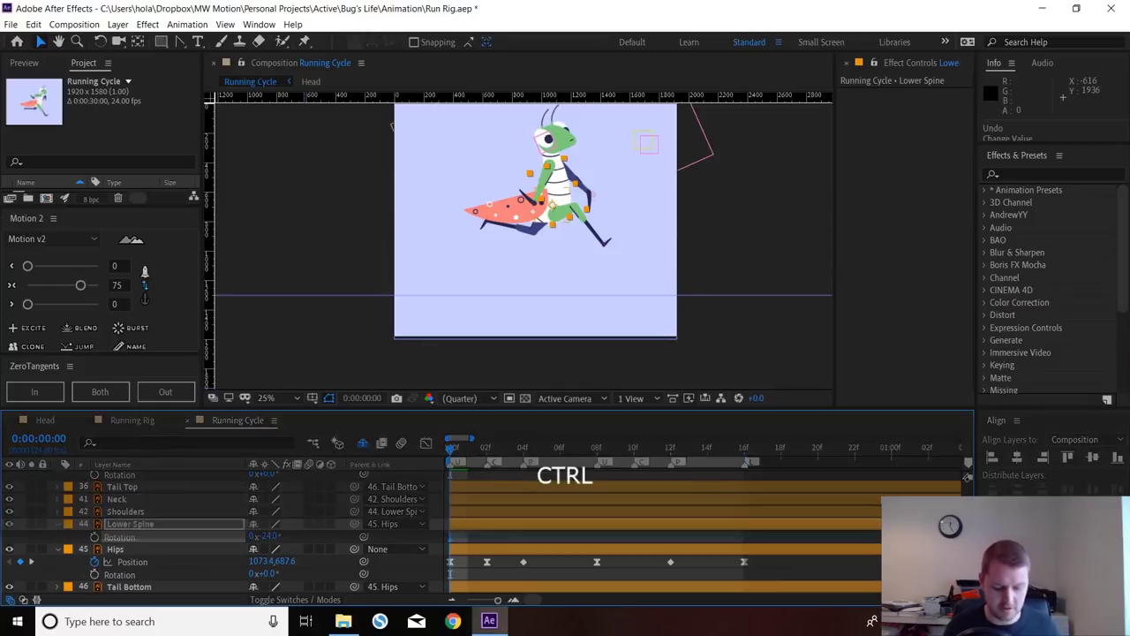
key("ctrl+z")
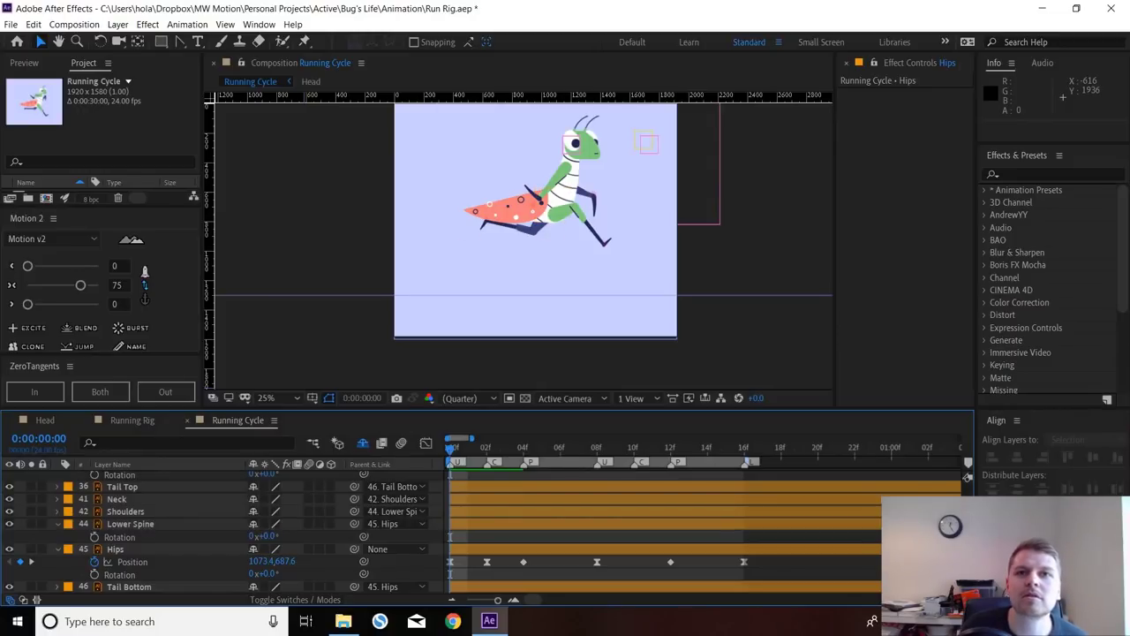
- Examine the opening frames of the run cycle back and forth, checking the front leg's contact and passing poses
key("Page_Down")
key("Page_Down")
key("Page_Down")
key("Page_Down")
key("Page_Down")
key("Page_Down")
key("Page_Down")
key("Page_Down")
key("Page_Down")
key("Page_Up")
key("space")
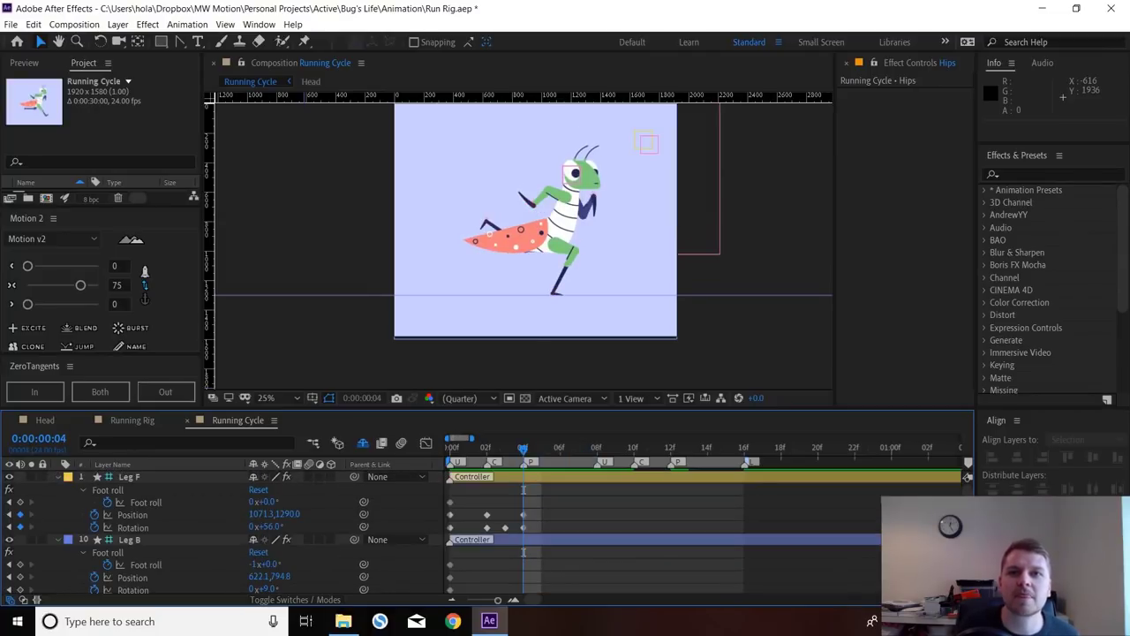
key("Page_Up")
key("Page_Up")
key("Page_Up")
key("Page_Up")
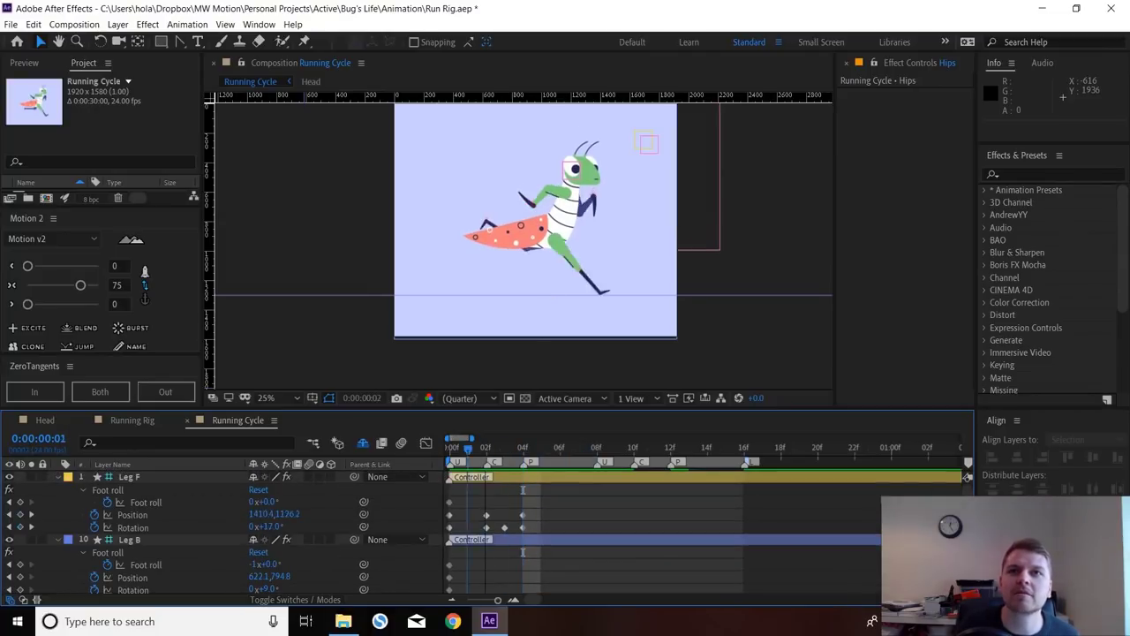
key("Page_Down")
key("Page_Down")
key("Page_Down")
key("Page_Down")
key("Page_Down")
key("Page_Down")
key("Page_Down")
key("Page_Down")
key("Page_Up")
key("Page_Up")
key("Page_Up")
key("Page_Up")
key("Page_Up")
key("Page_Down")
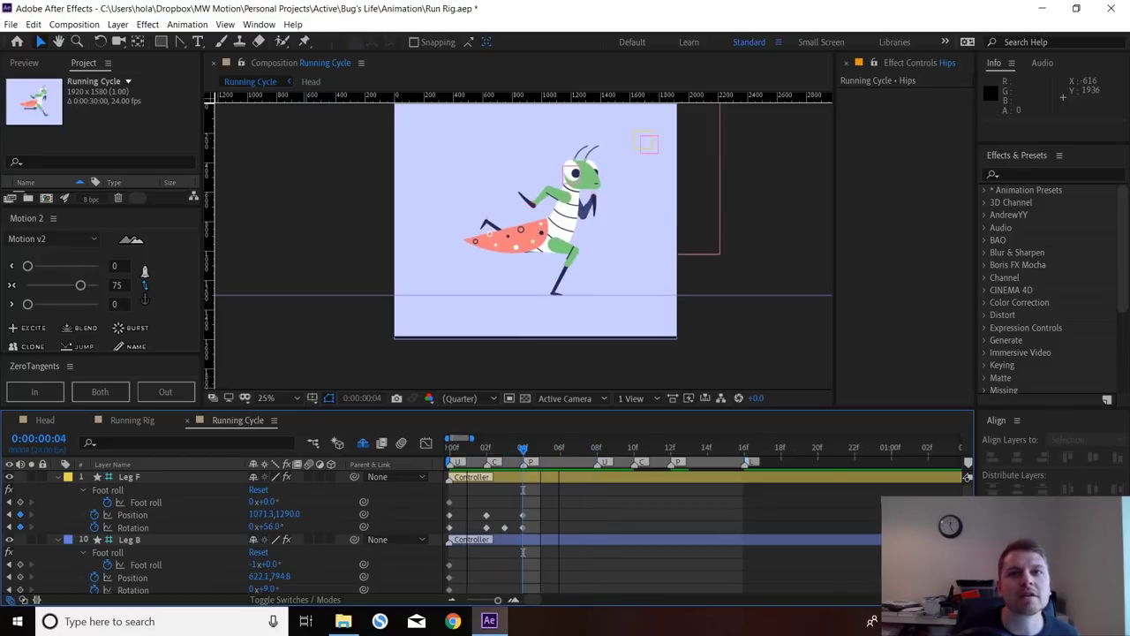
- At frame 6, move the Leg F controller back along the ground to horizontal position 815.3
key("Page_Down")
key("Page_Down")
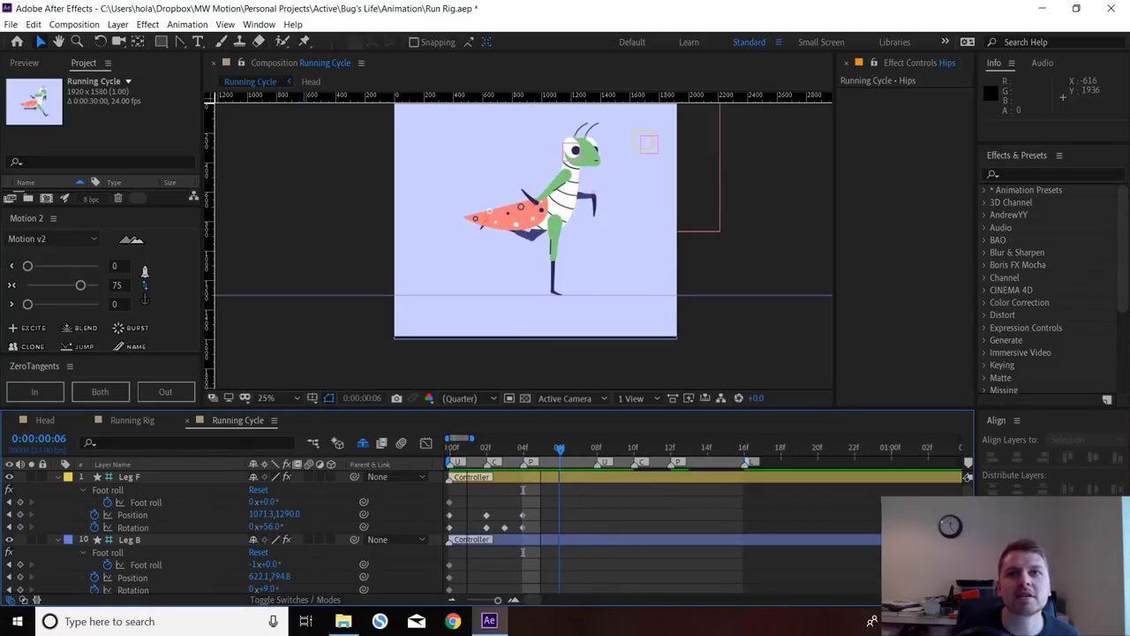
left_click(129, 477)
left_click_drag(261, 514, 27, 513)
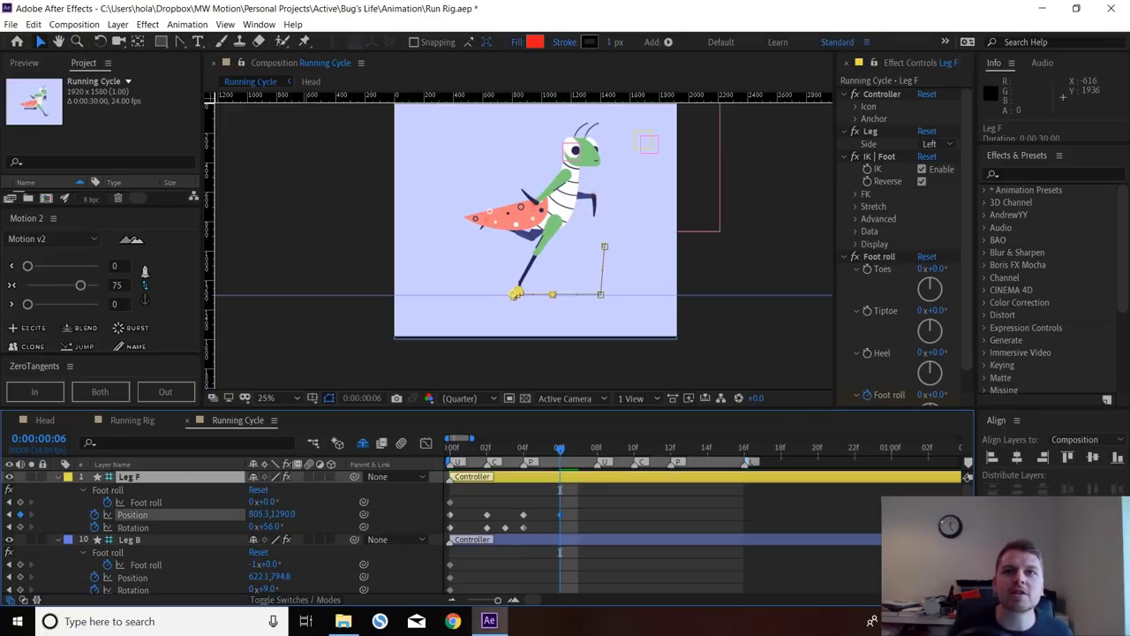
scroll(537, 244, "up", 3)
left_click_drag(503, 284, 490, 112)
left_click_drag(262, 514, 269, 513)
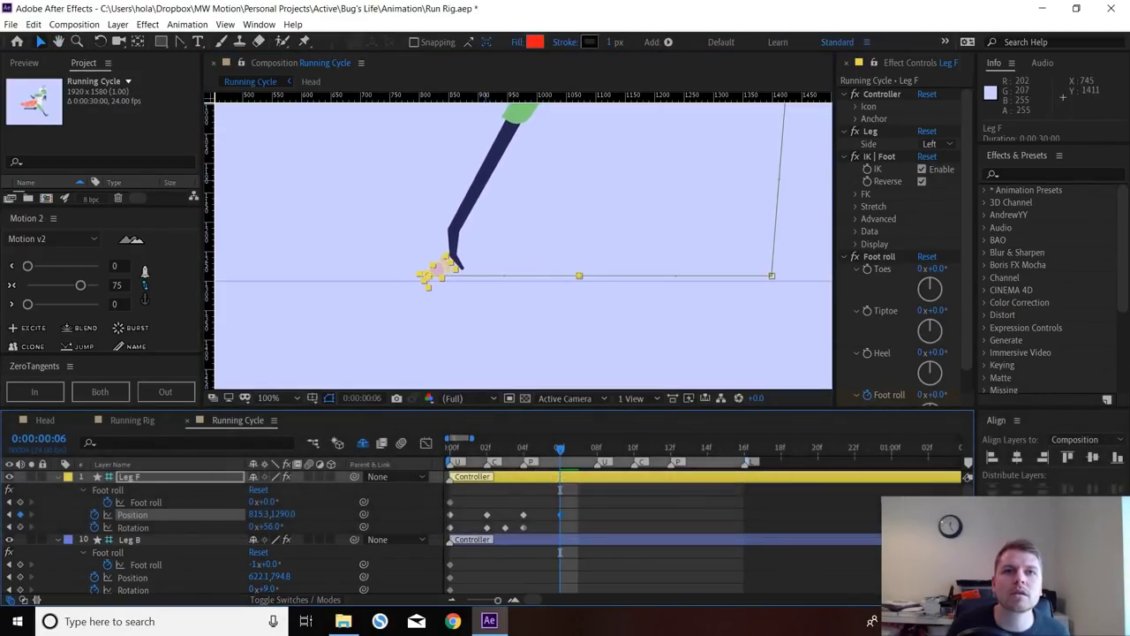
- Lower the Hips layer to a vertical position of 797 at frame 6 and check Leg F's foot against the ground guide
scroll(474, 234, "down", 1)
left_click_drag(550, 172, 558, 293)
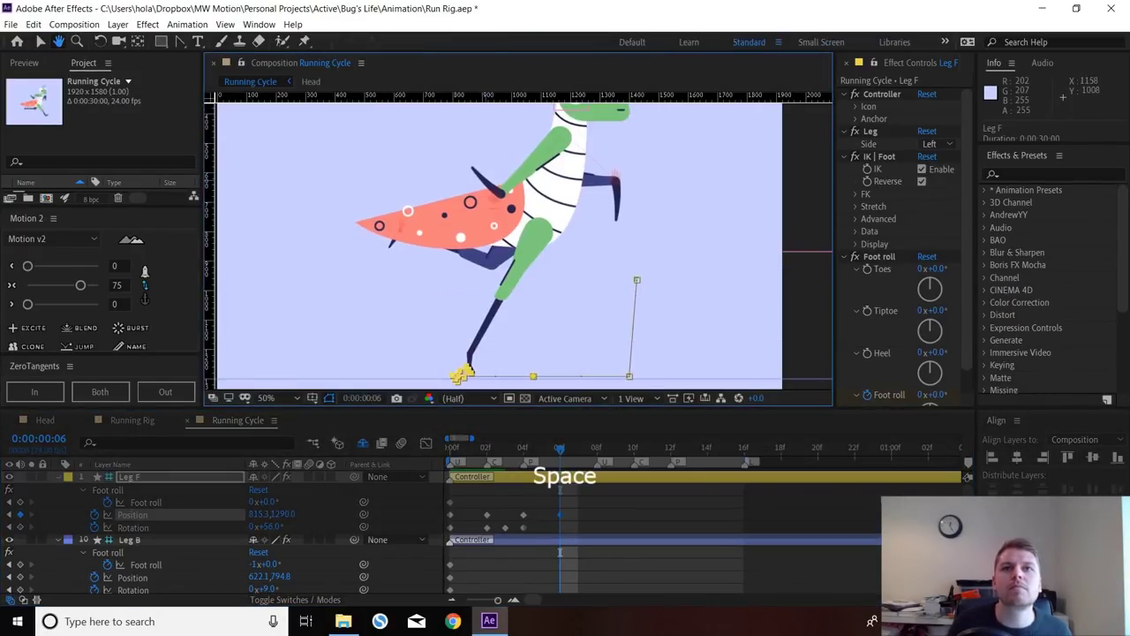
key("space")
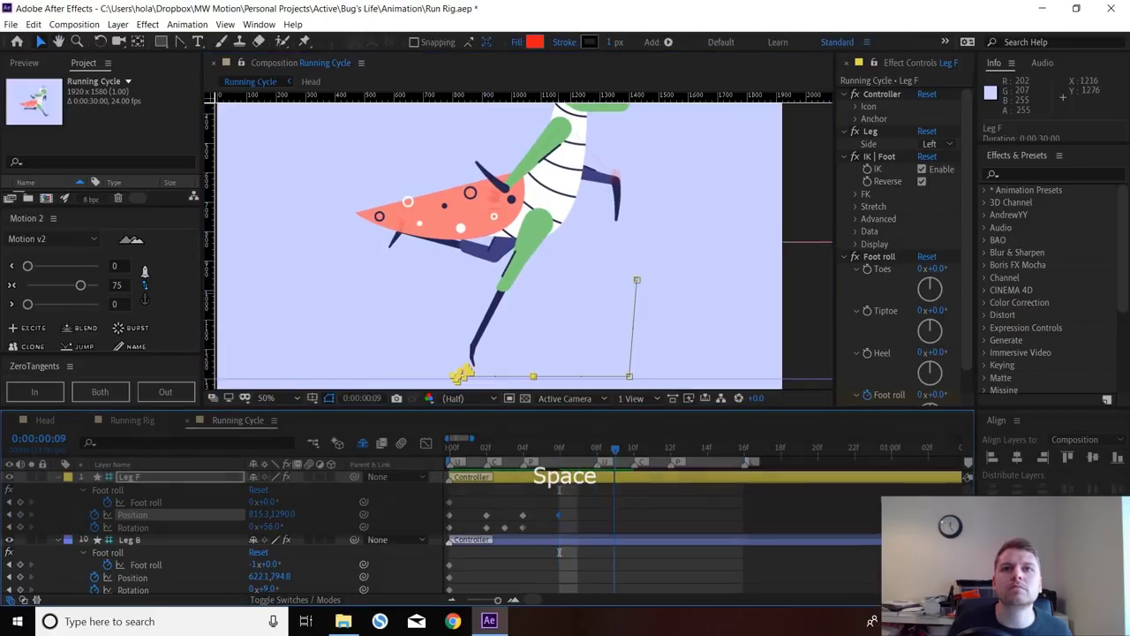
left_click_drag(615, 449, 560, 449)
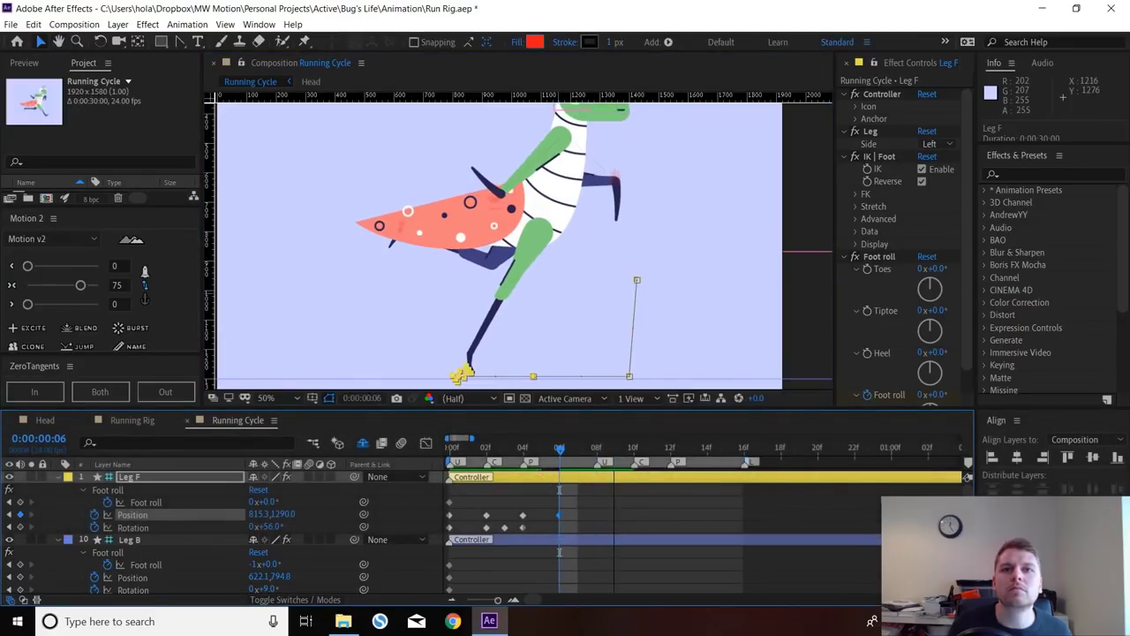
scroll(560, 530, "down", 8)
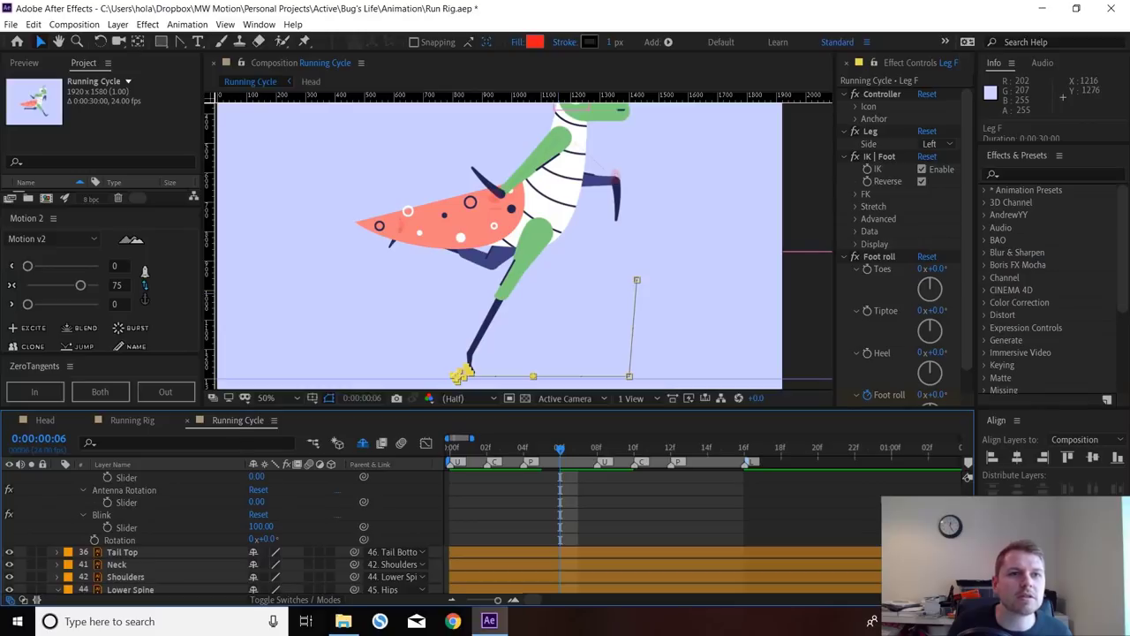
scroll(485, 530, "down", 3)
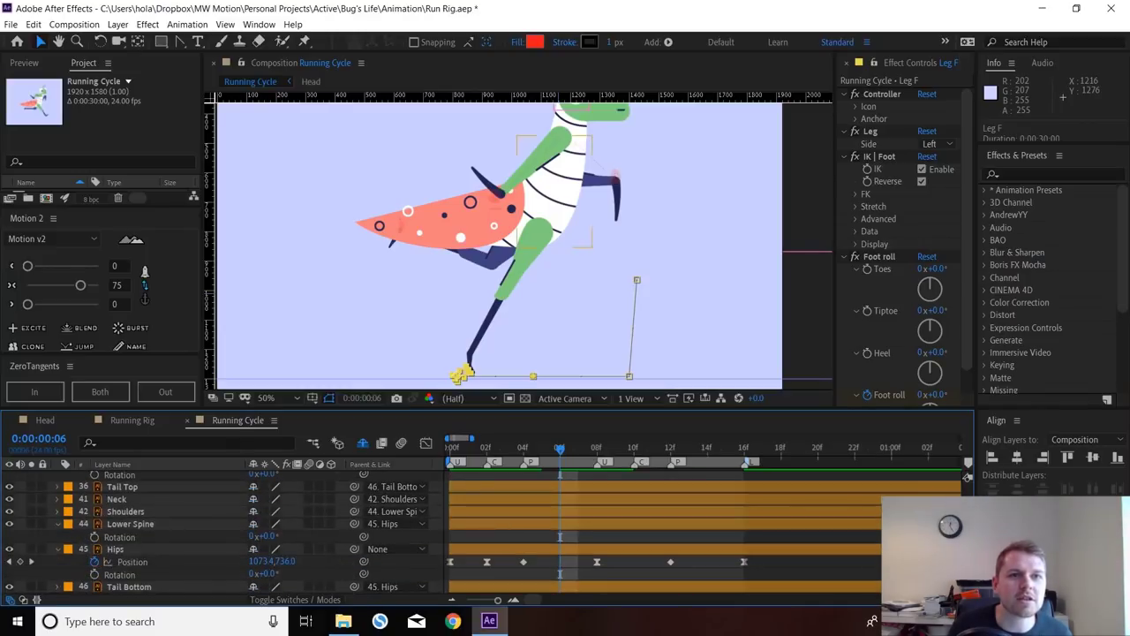
left_click(115, 549)
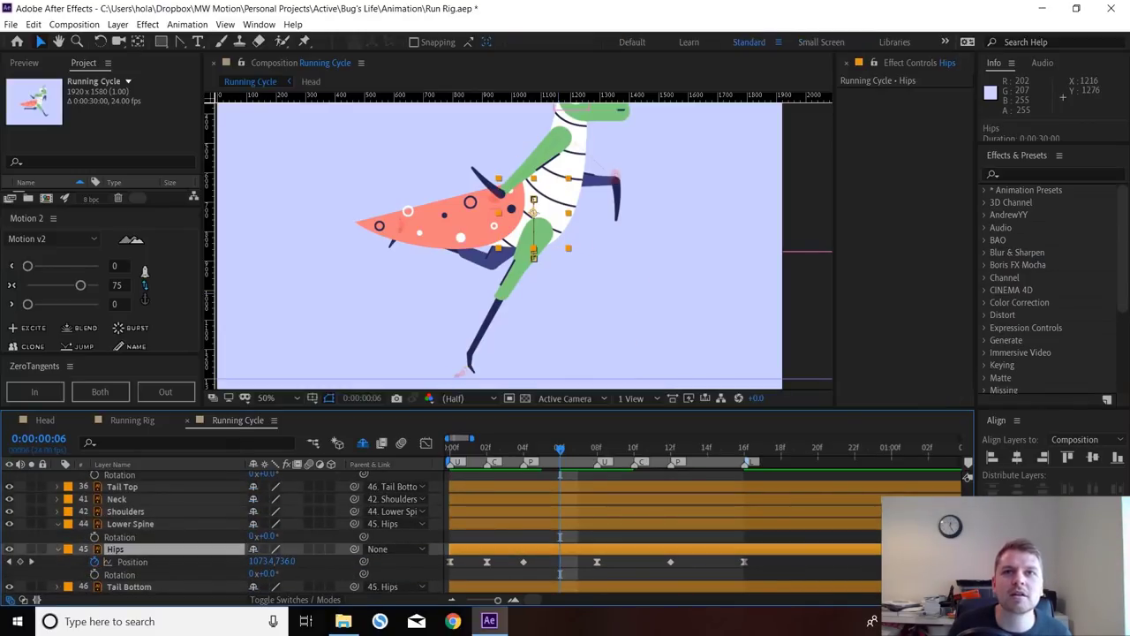
left_click_drag(286, 561, 341, 562)
scroll(474, 378, "up", 5)
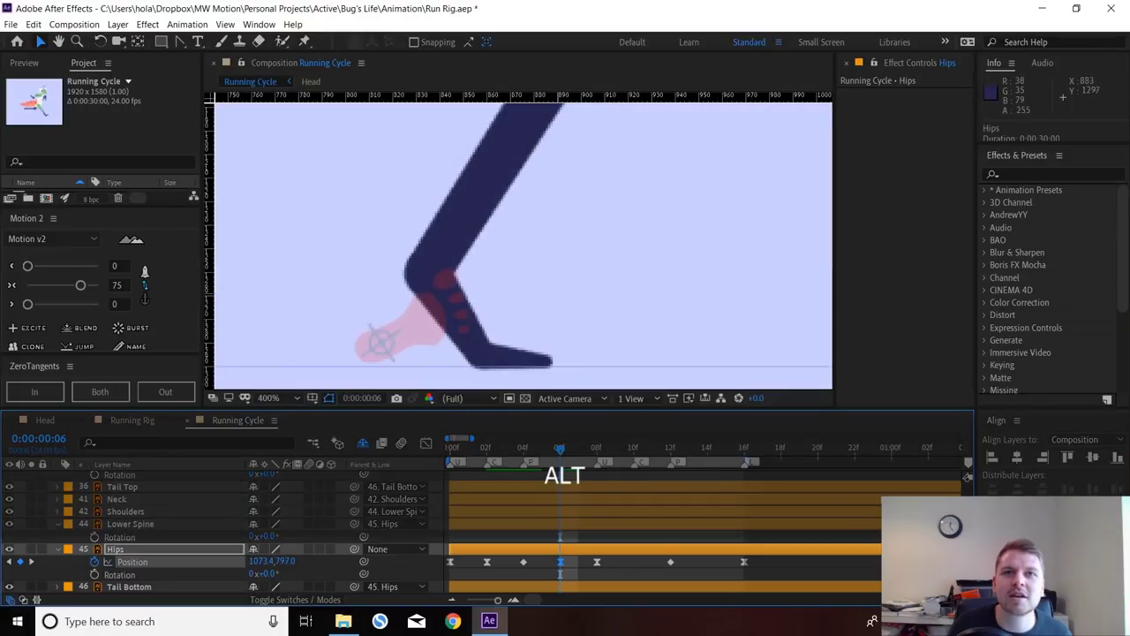
scroll(491, 318, "down", 6)
scroll(491, 320, "down", 2)
scroll(498, 349, "up", 2)
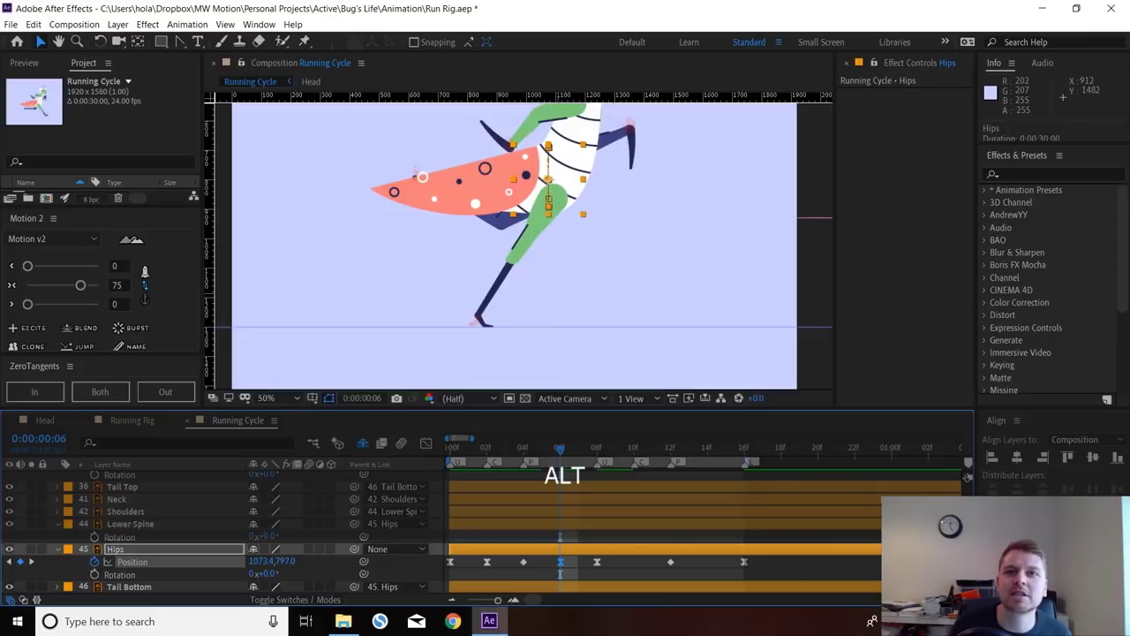
- Return to frame 0, deselect the Hips layer, and select the Leg B controller
key("Page_Up")
key("Page_Up")
key("Page_Up")
key("Page_Up")
key("Page_Up")
key("Page_Up")
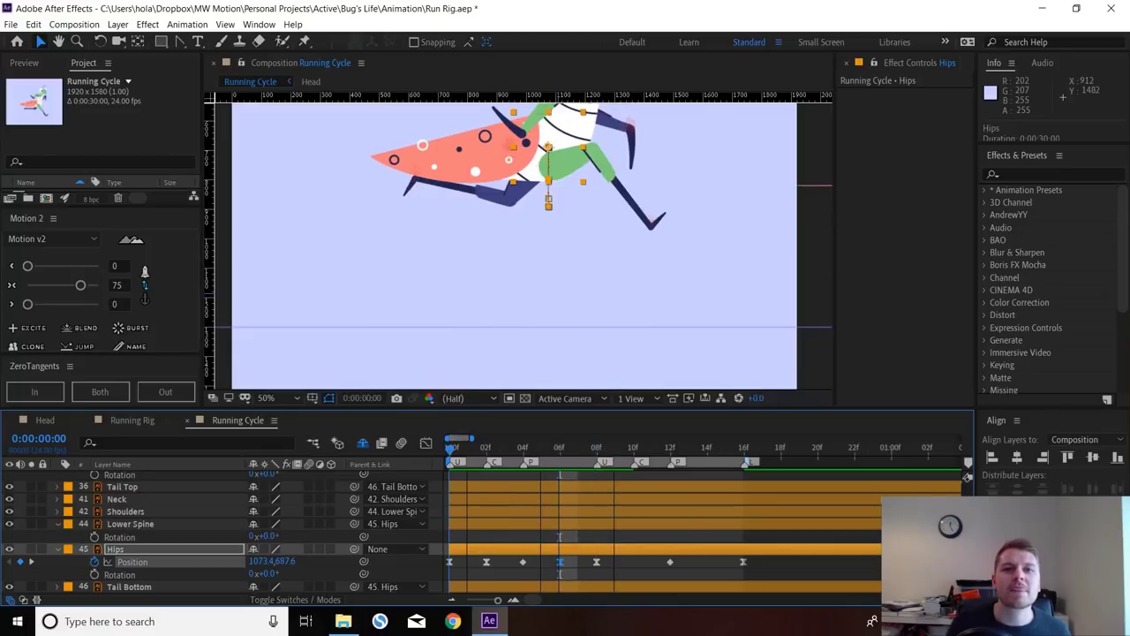
key("ctrl+shift+a")
scroll(482, 531, "up", 10)
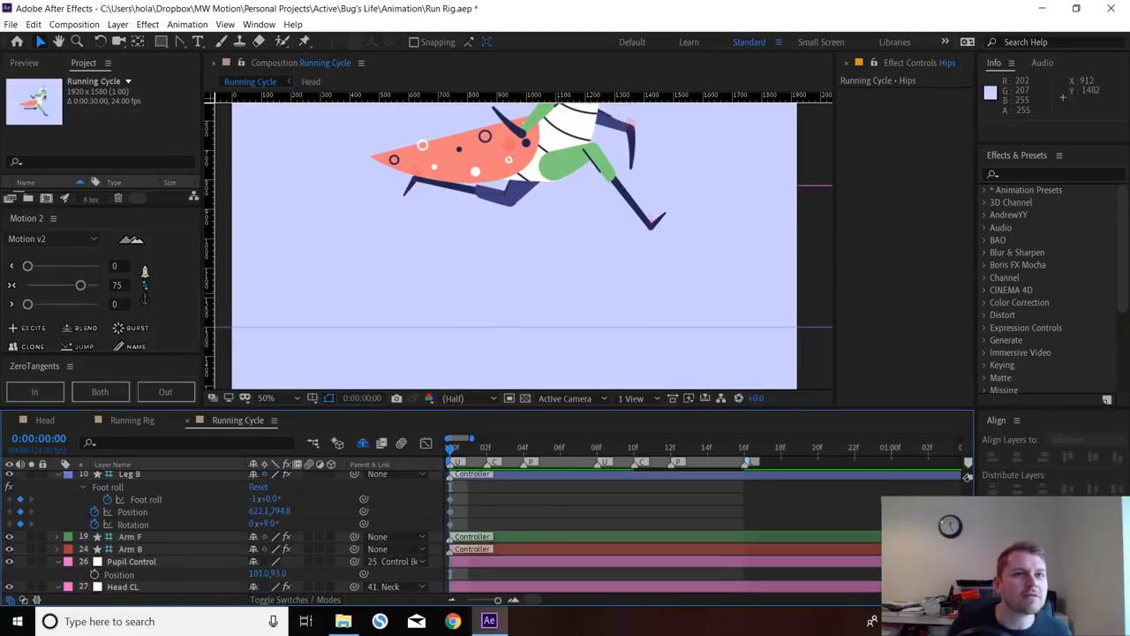
left_click(131, 539)
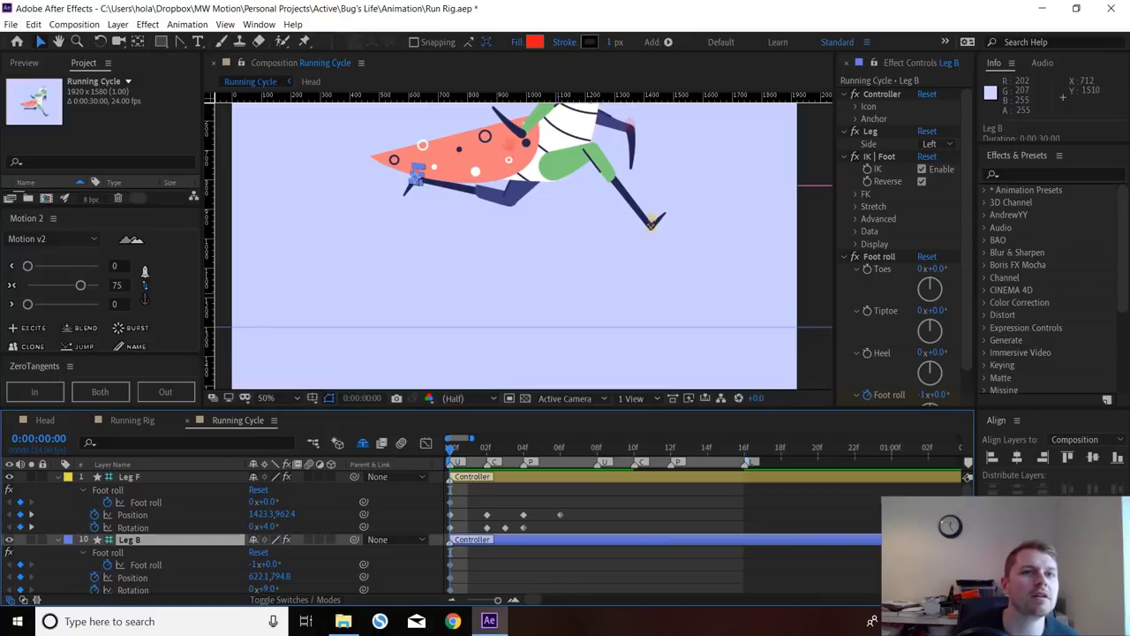
- Reveal the shy layers in an enlarged timeline and locate the structure layers of both thighs
scroll(397, 539, "down", 10)
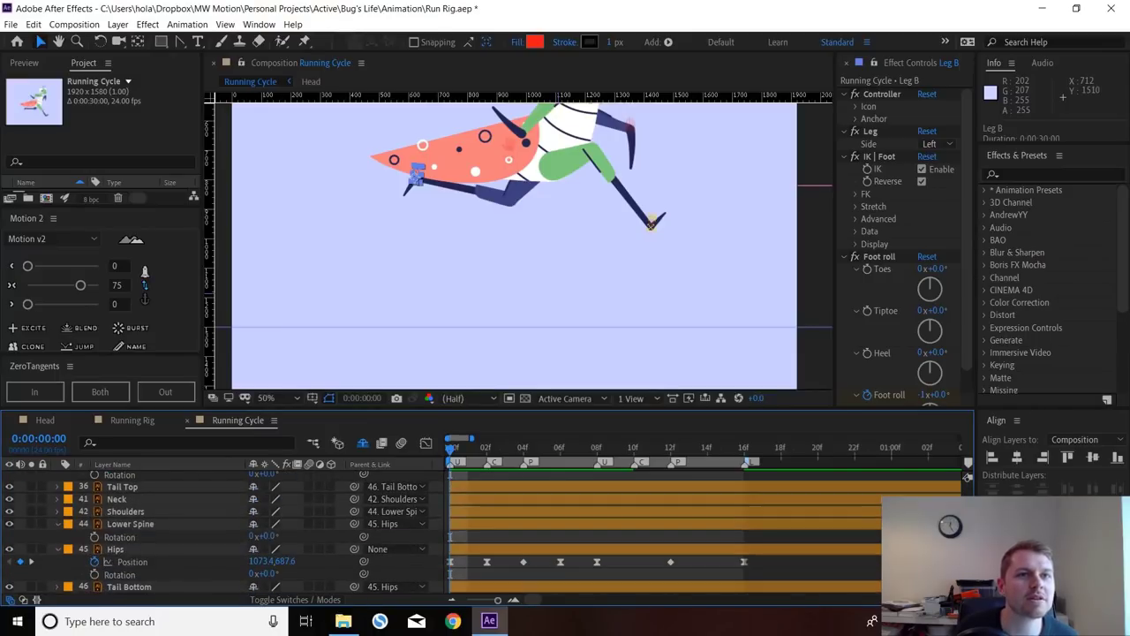
scroll(265, 530, "up", 6)
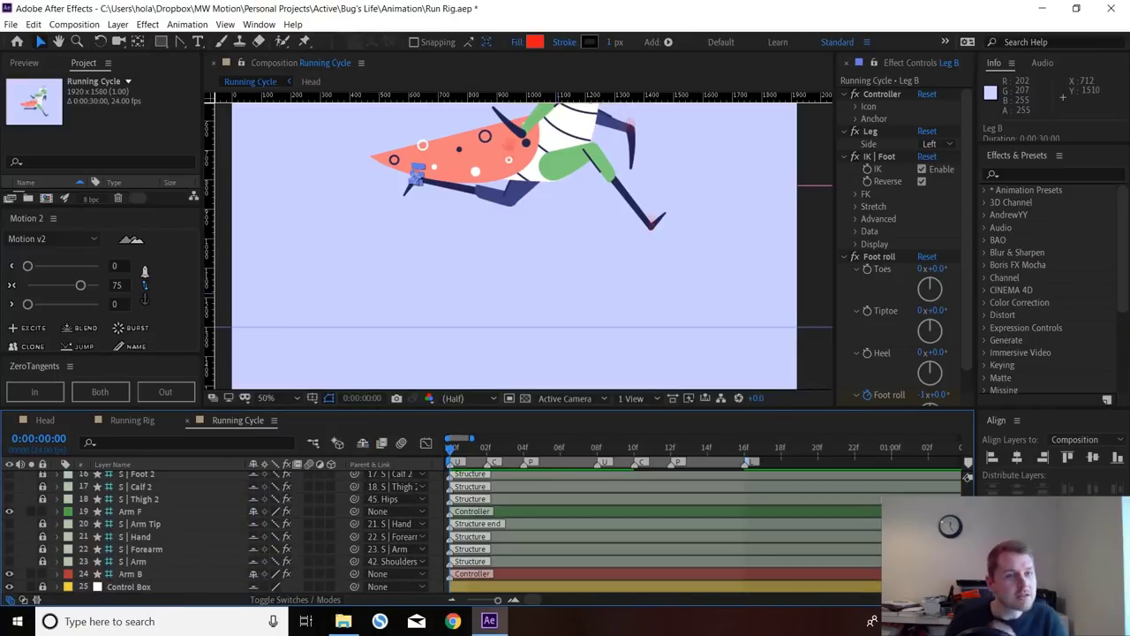
key("grave")
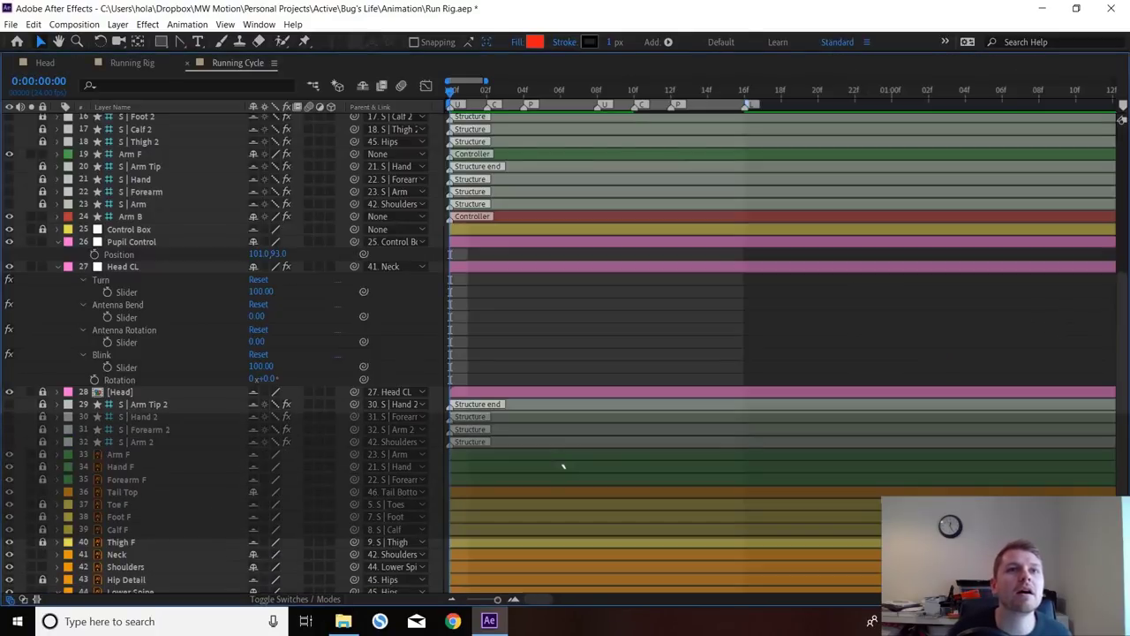
scroll(562, 465, "down", 5)
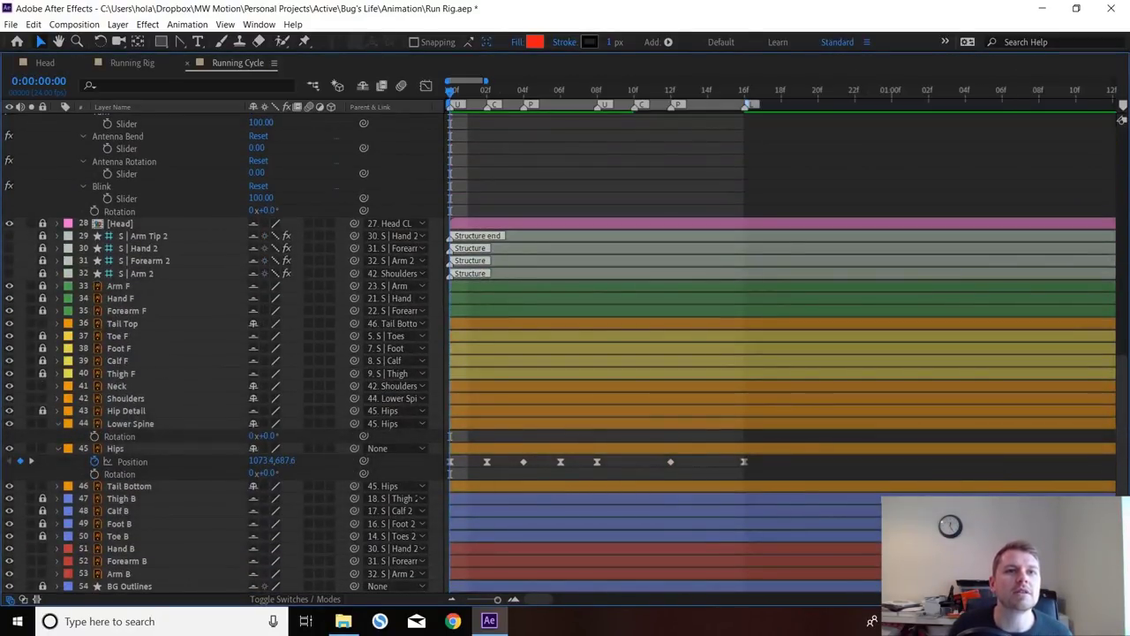
scroll(264, 354, "up", 10)
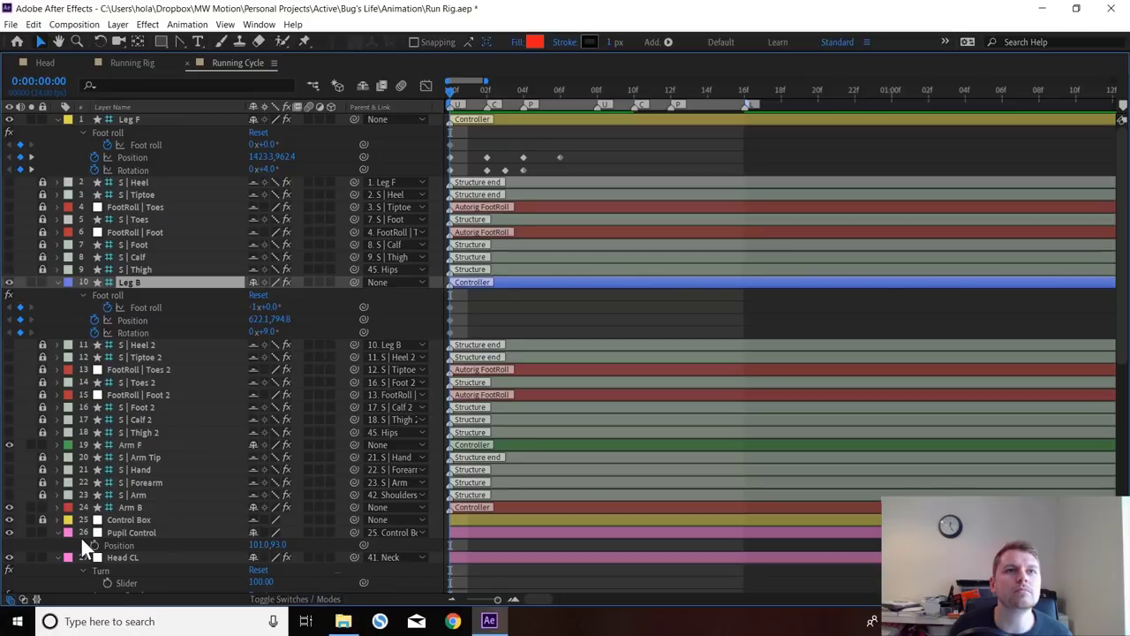
- Unlock and unshy the S | Thigh and S | Thigh 2 layers, and hide the remaining shy layers again
key("ctrl+Up")
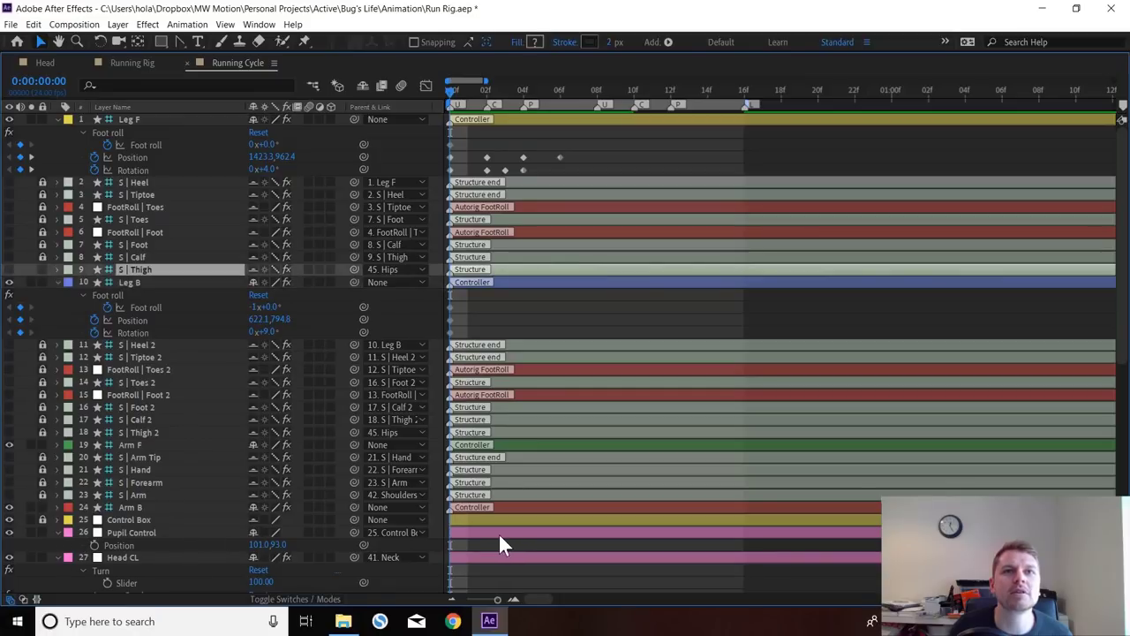
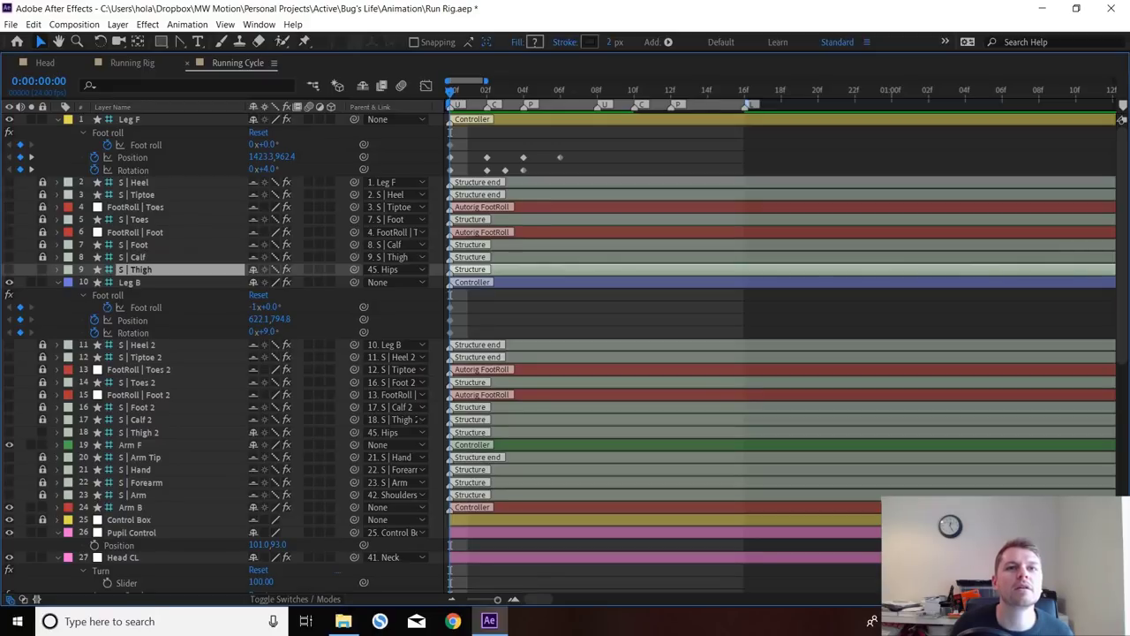
left_click(144, 433)
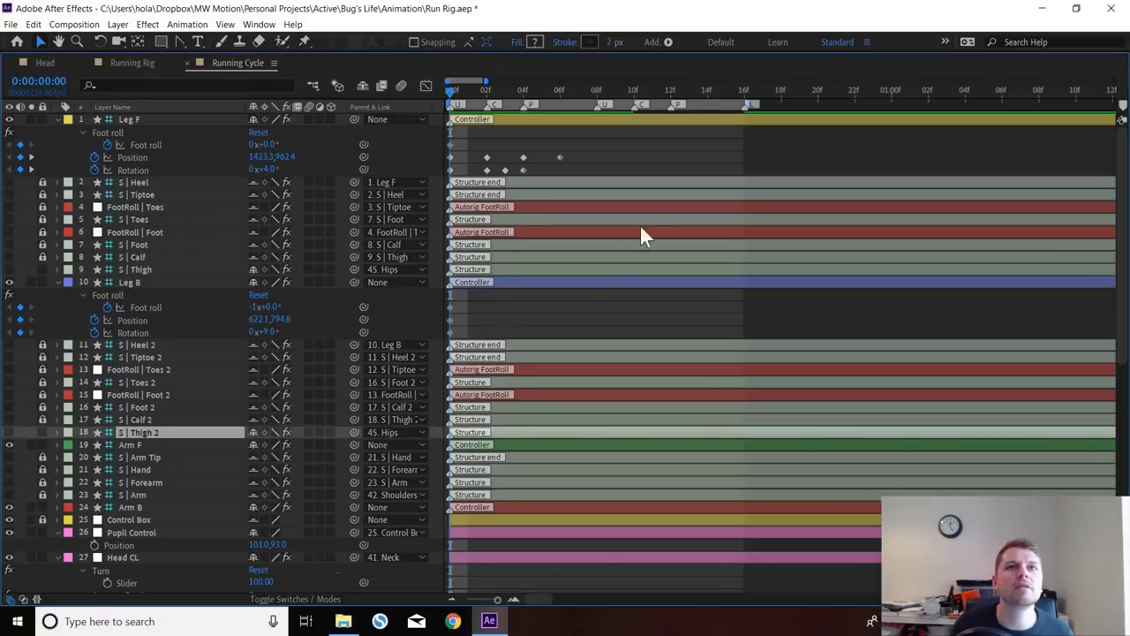
left_click(363, 85)
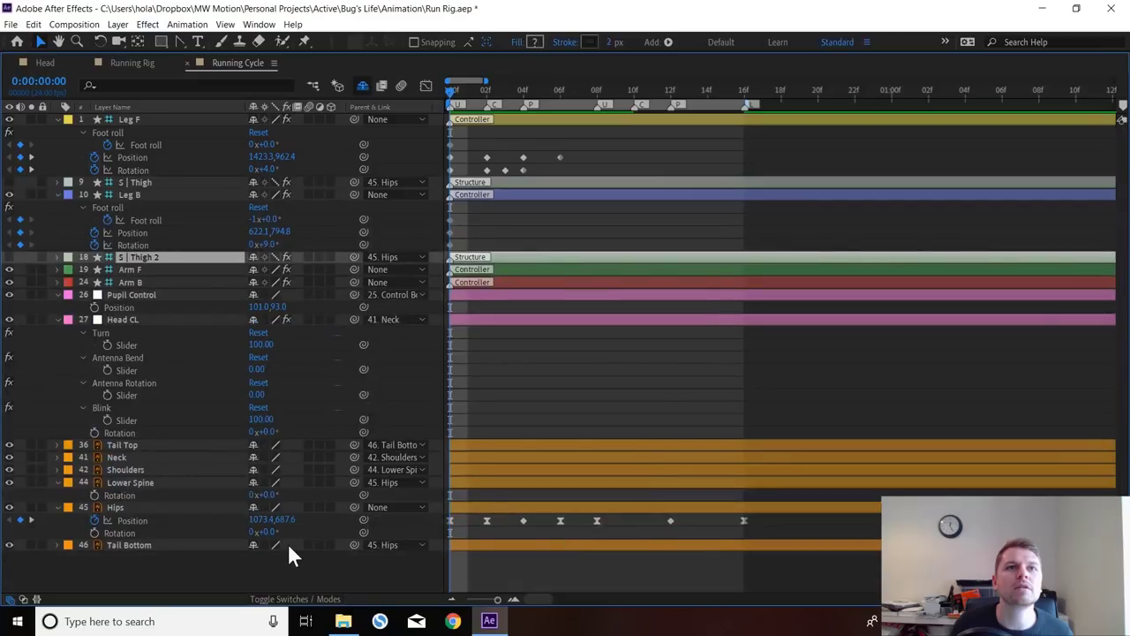
key("ctrl+Up")
key("ctrl+Up")
key("grave")
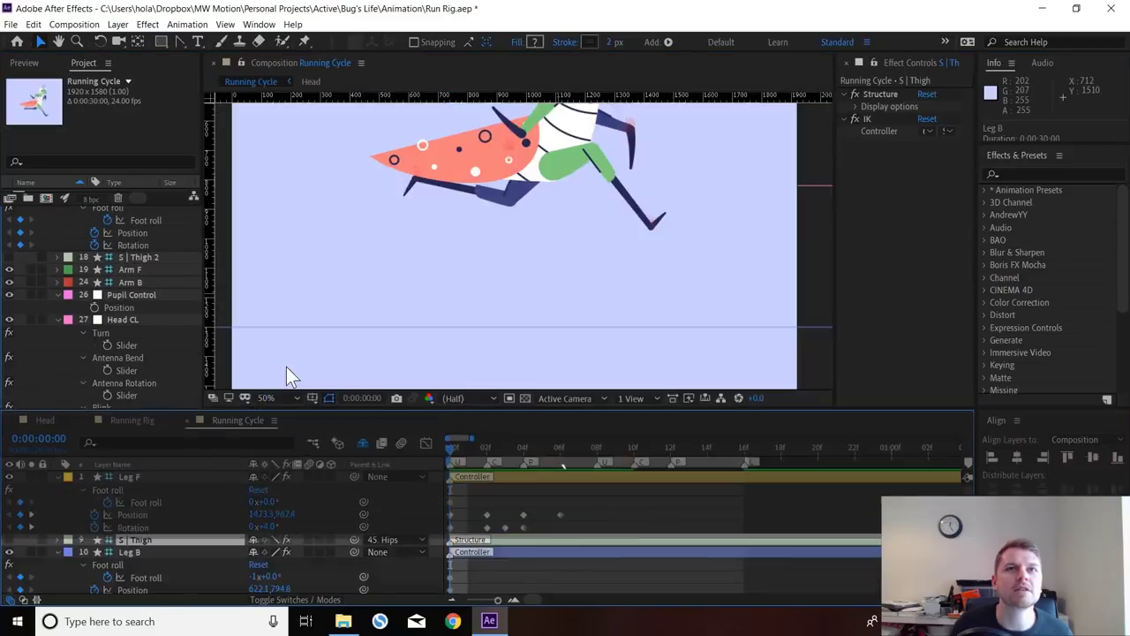
- Make the S | Thigh layer visible with a Yellow label, and give S | Thigh 2 a Blue label
left_click(9, 539)
left_click(68, 539)
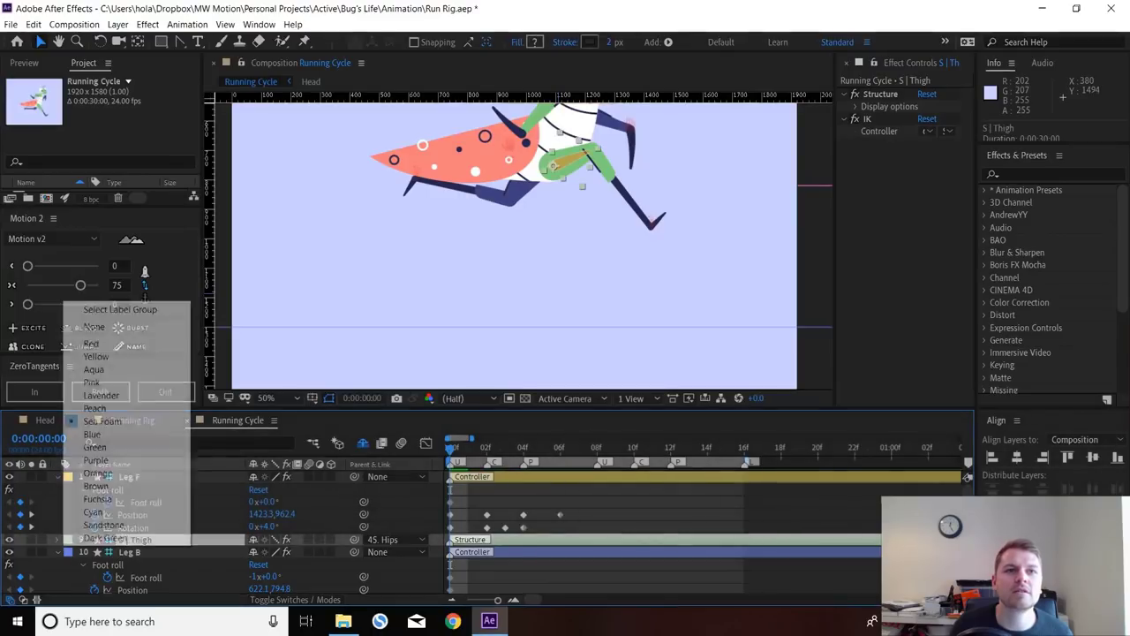
left_click(96, 356)
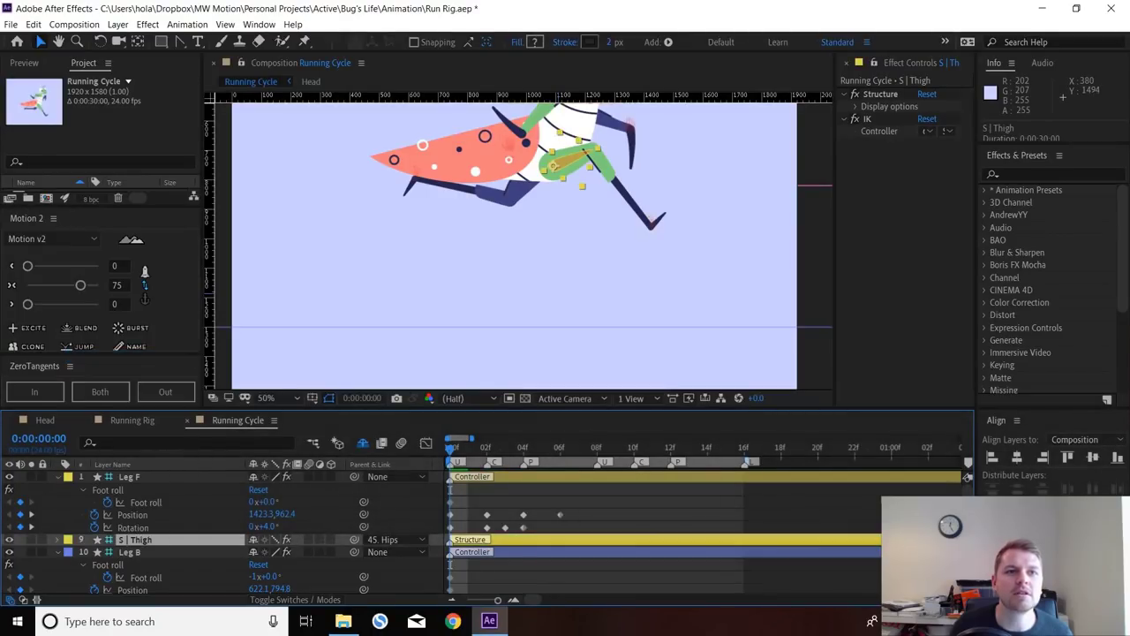
scroll(220, 530, "down", 1)
left_click(141, 576)
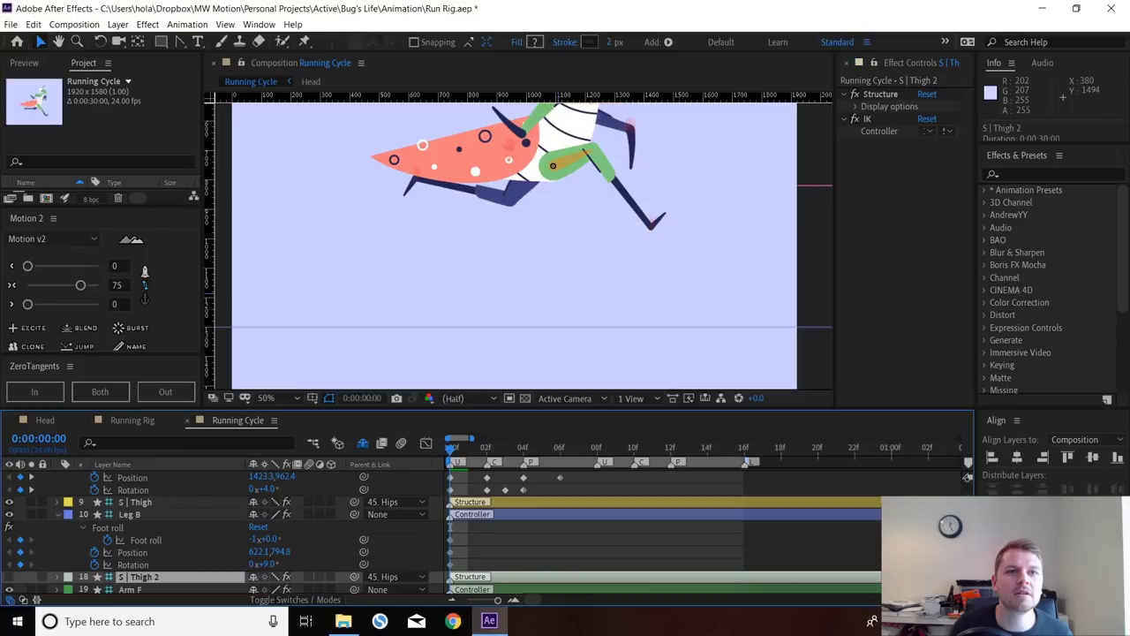
left_click(68, 576)
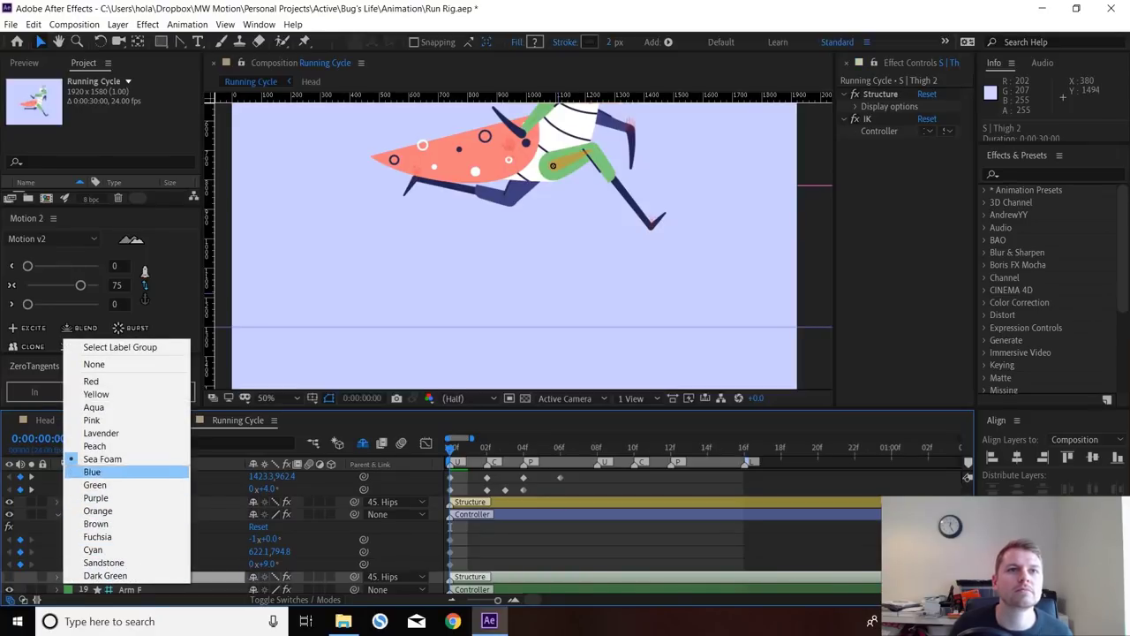
left_click(92, 472)
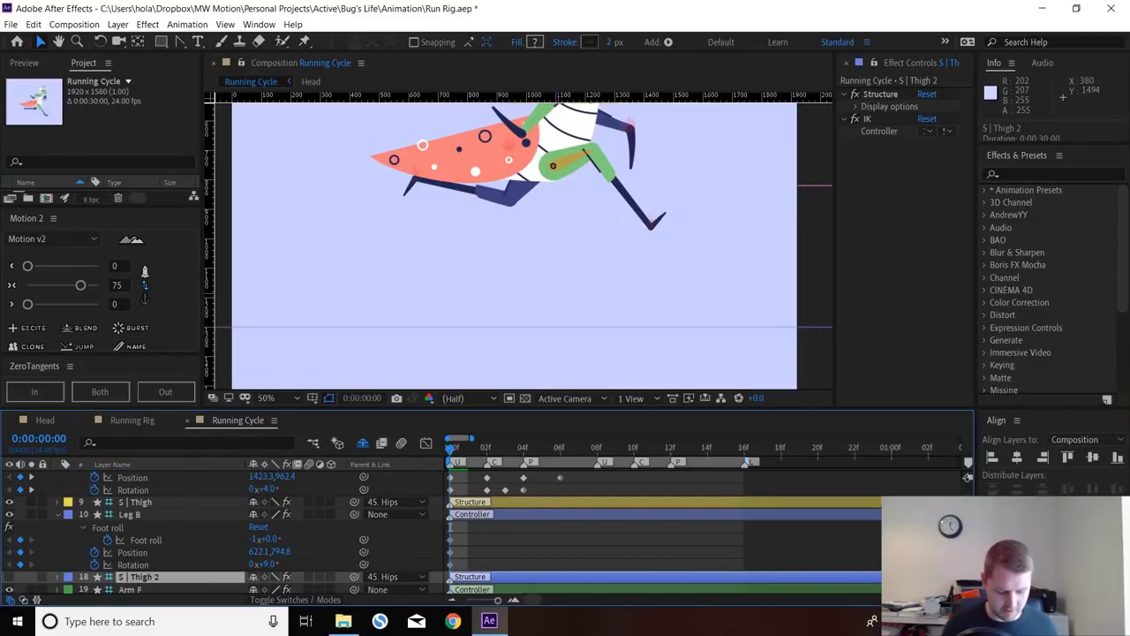
- Set Position keyframes at frame 0 on both S | Thigh and S | Thigh 2
left_click(141, 502, "ctrl")
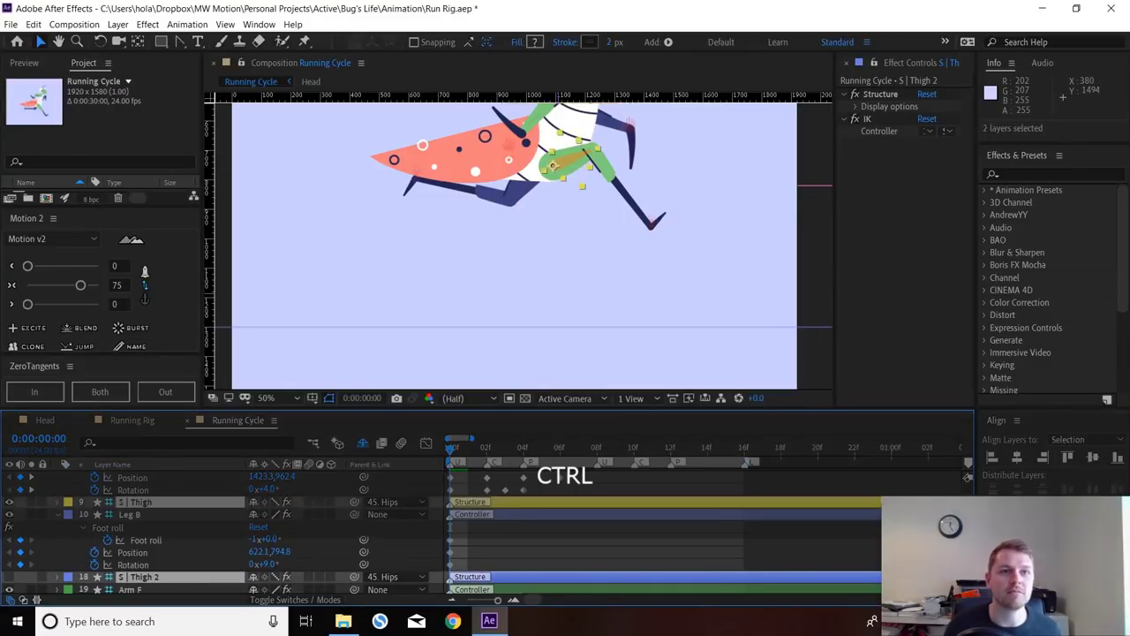
key("p")
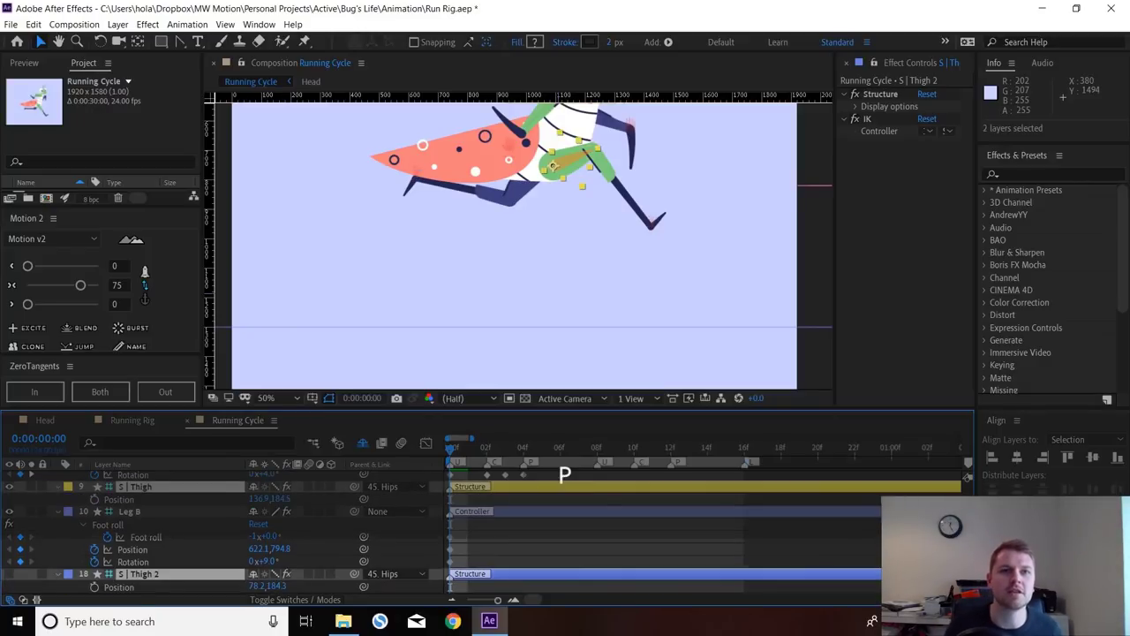
left_click(95, 499)
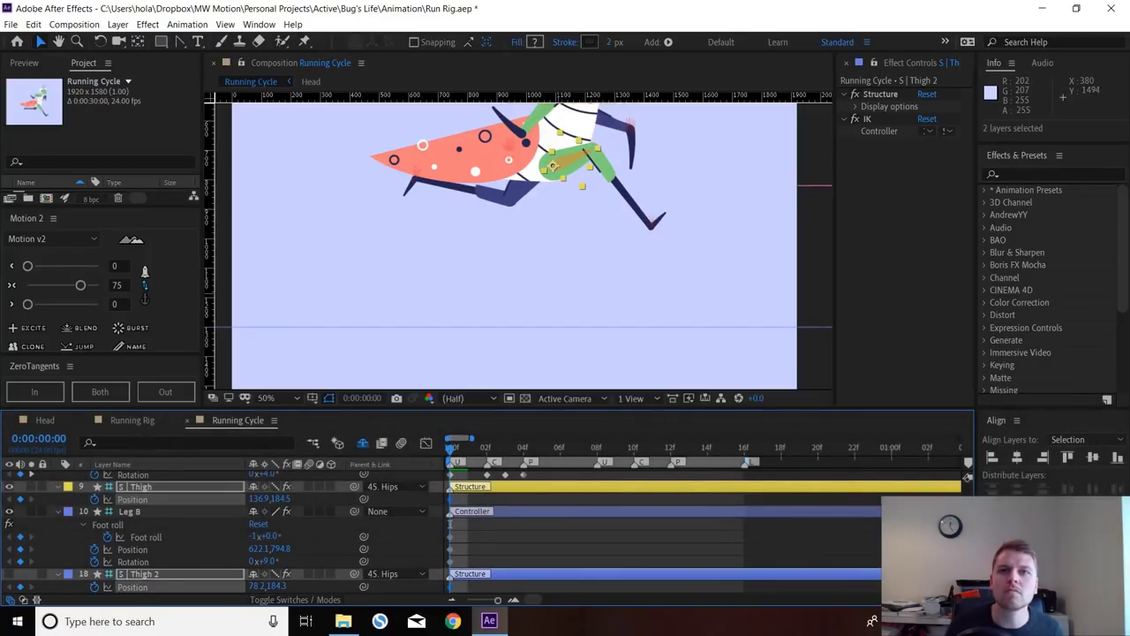
- Copy S | Thigh's frame 0 Position keyframe onto S | Thigh 2 at frame 8
left_click_drag(450, 448, 523, 449)
key("Page_Down")
key("Page_Down")
key("Page_Down")
key("Page_Down")
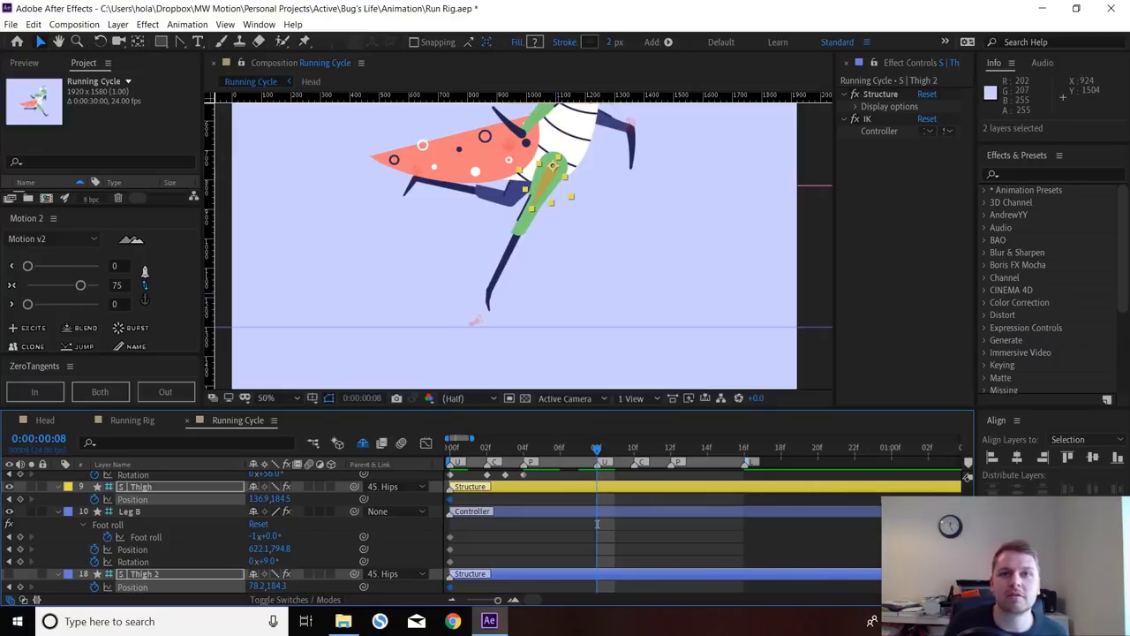
key("F2")
left_click_drag(470, 494, 446, 503)
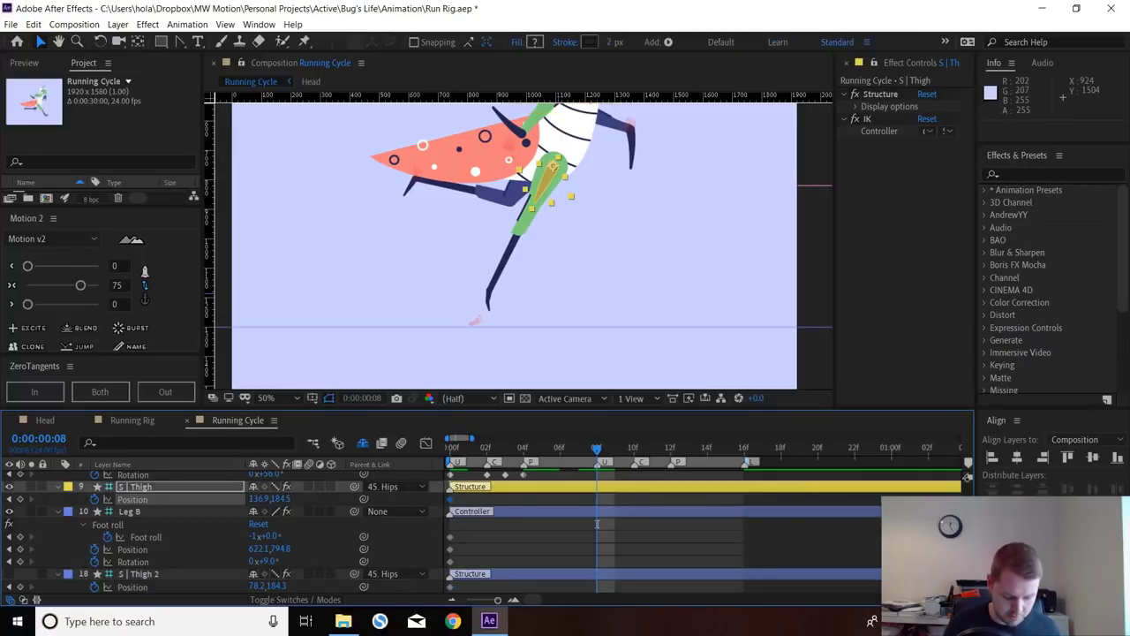
key("ctrl+c")
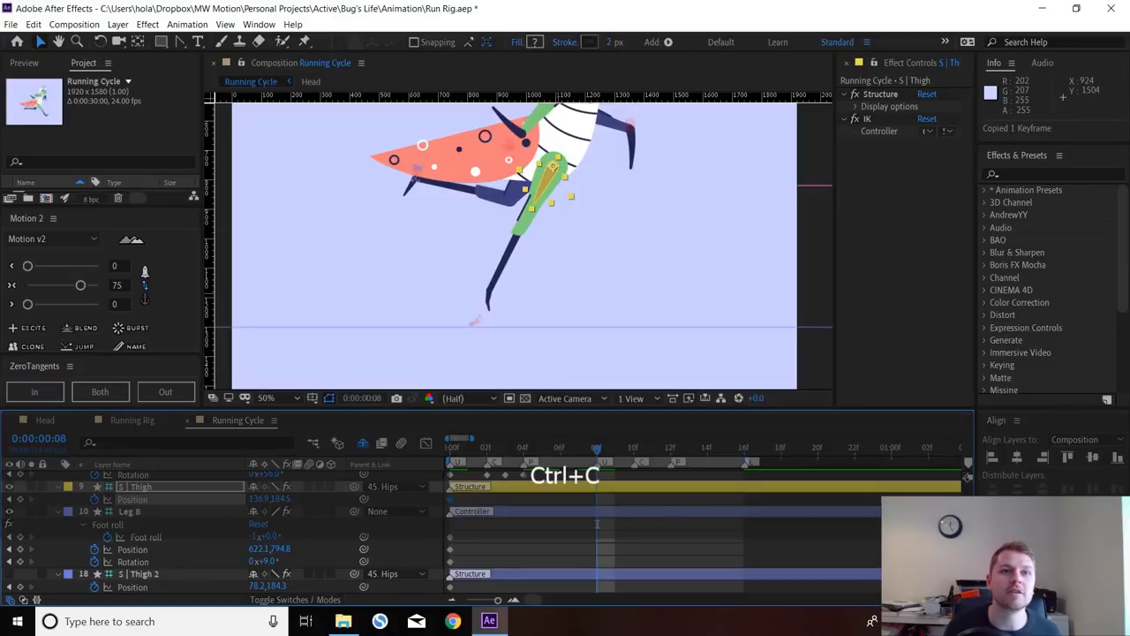
left_click(138, 574)
key("ctrl")
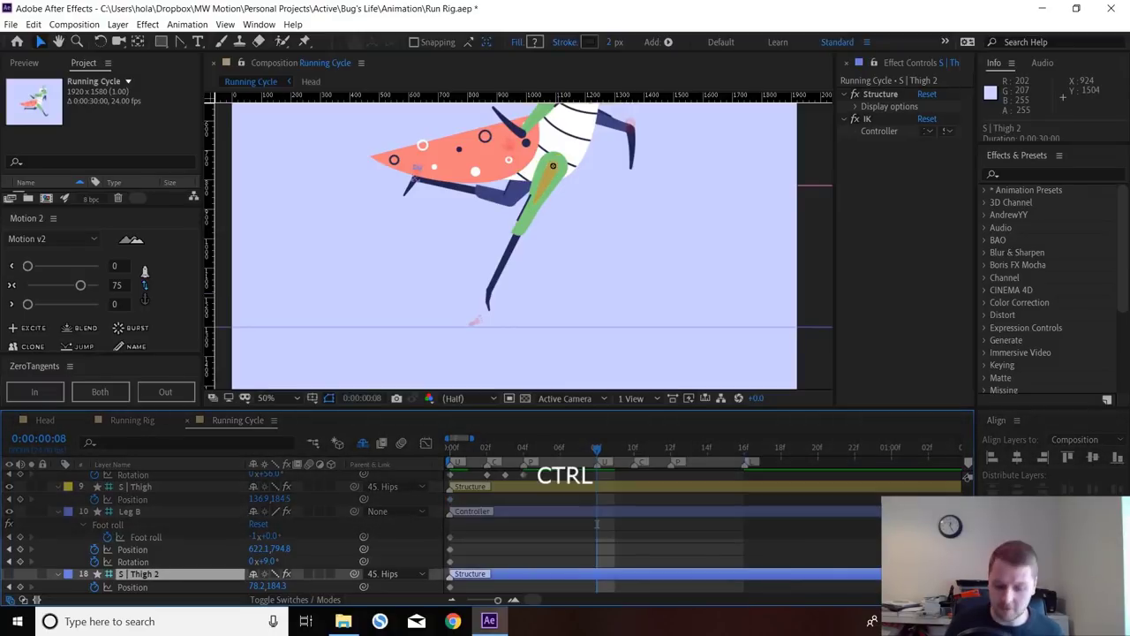
key("ctrl+v")
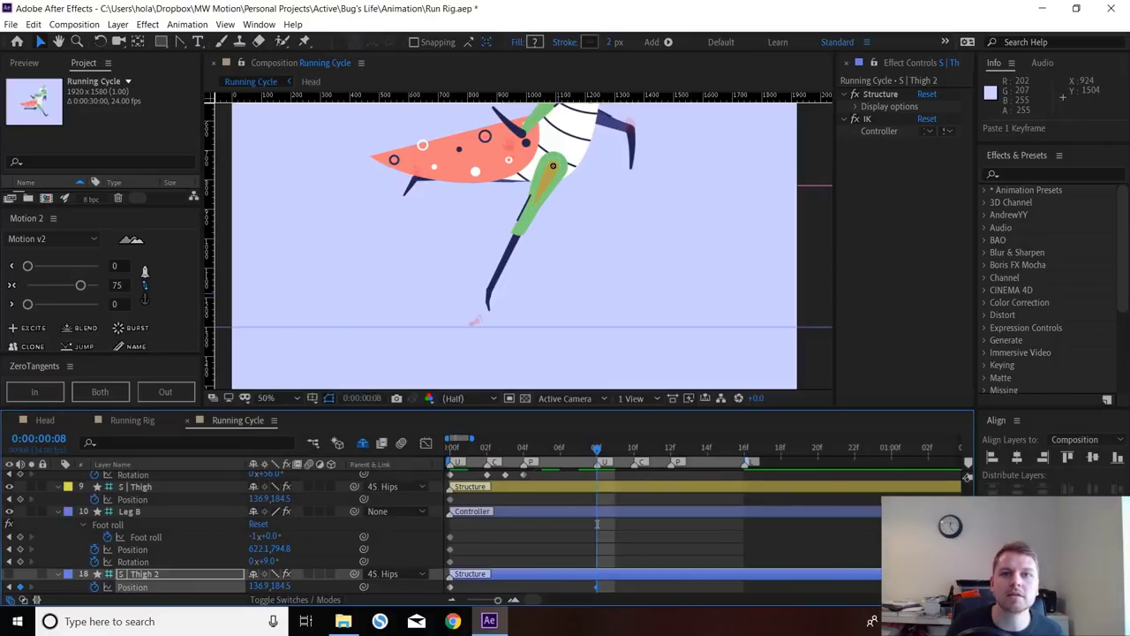
- Copy S | Thigh 2's frame 0 Position keyframe onto S | Thigh at frame 8
key("ctrl+c")
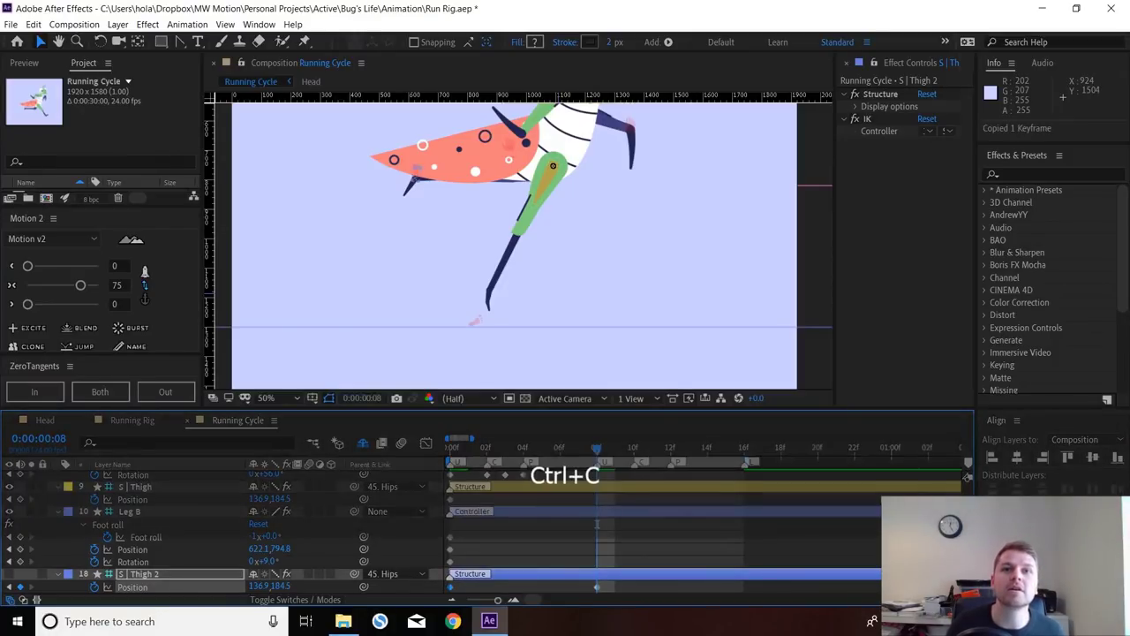
left_click(136, 486)
key("ctrl+v")
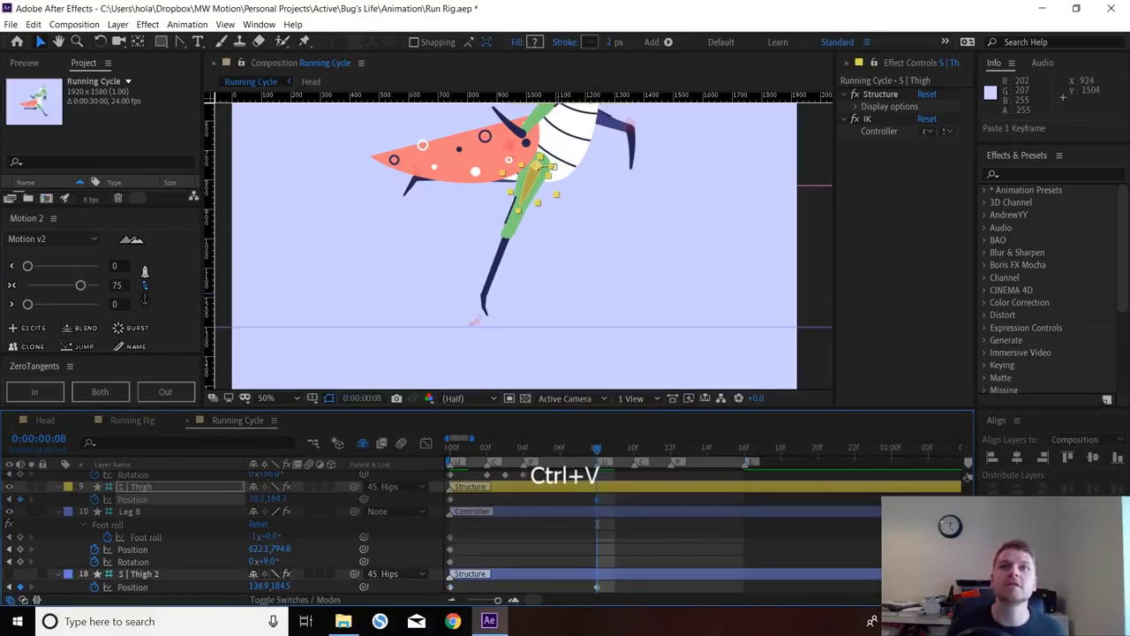
- At frame 16, paste each thigh layer's own frame 0 Position keyframe to close the loop
key("space")
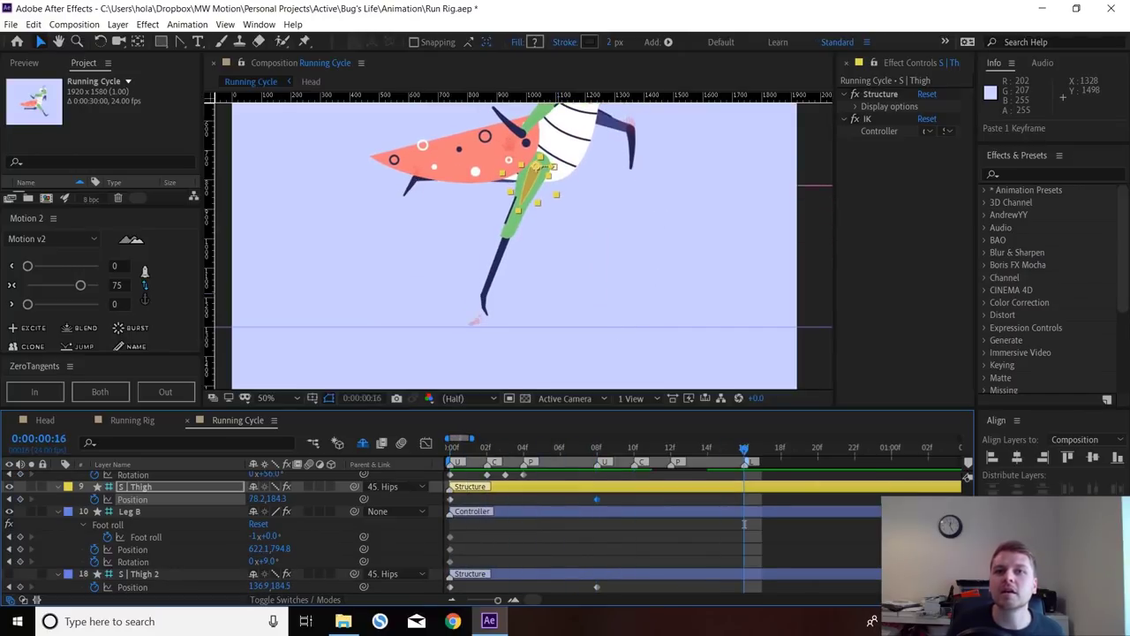
left_click(450, 500)
key("ctrl+c")
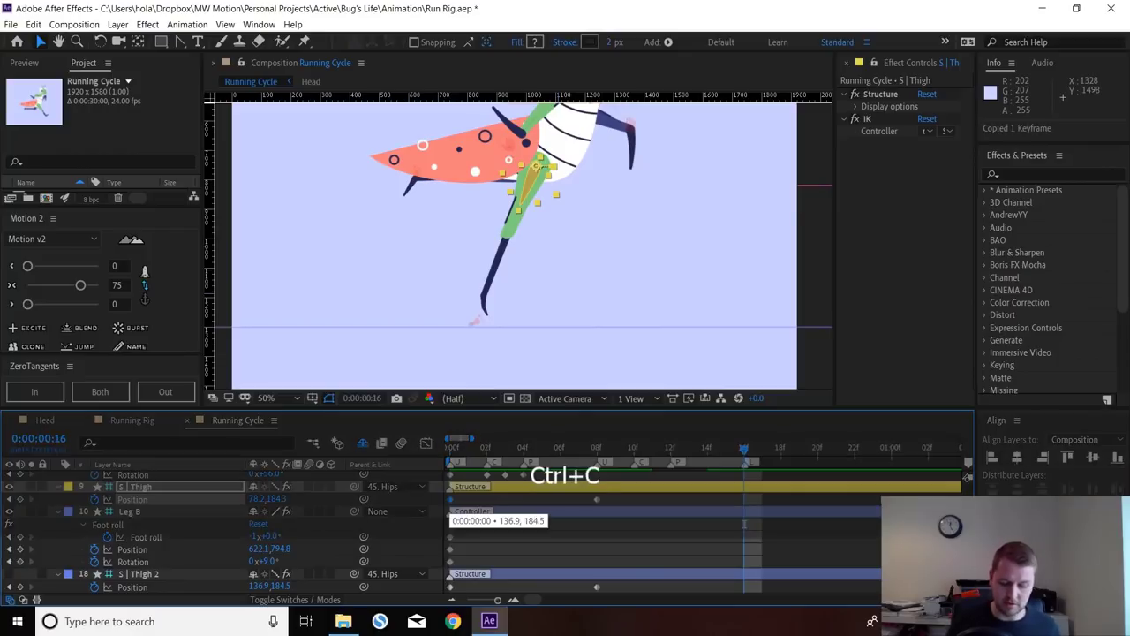
key("ctrl+v")
left_click(450, 549)
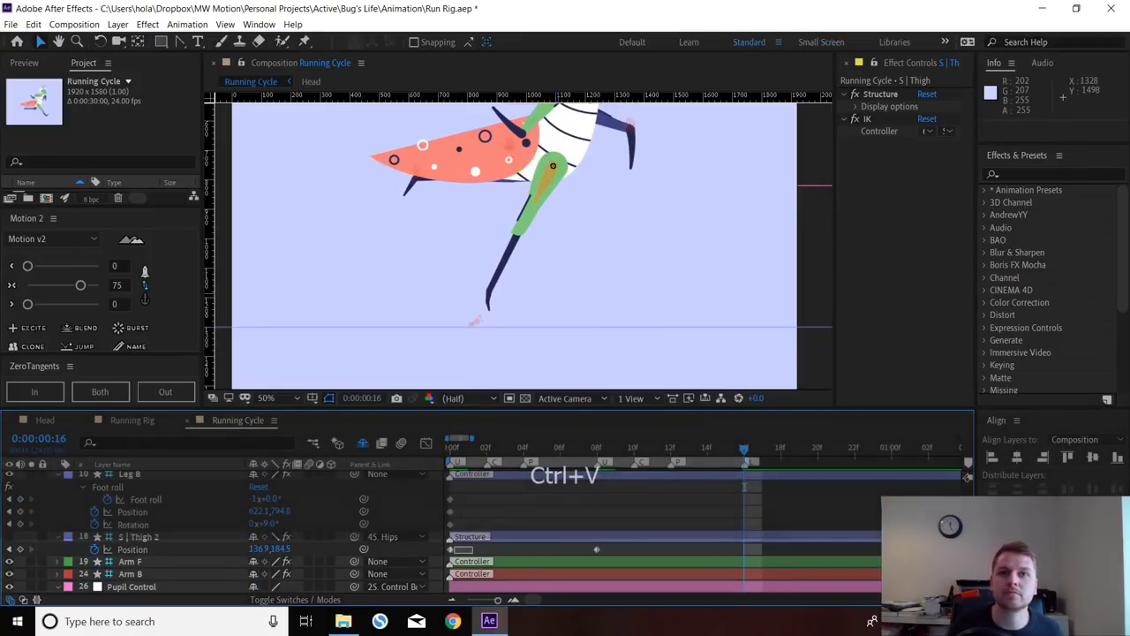
key("ctrl+v")
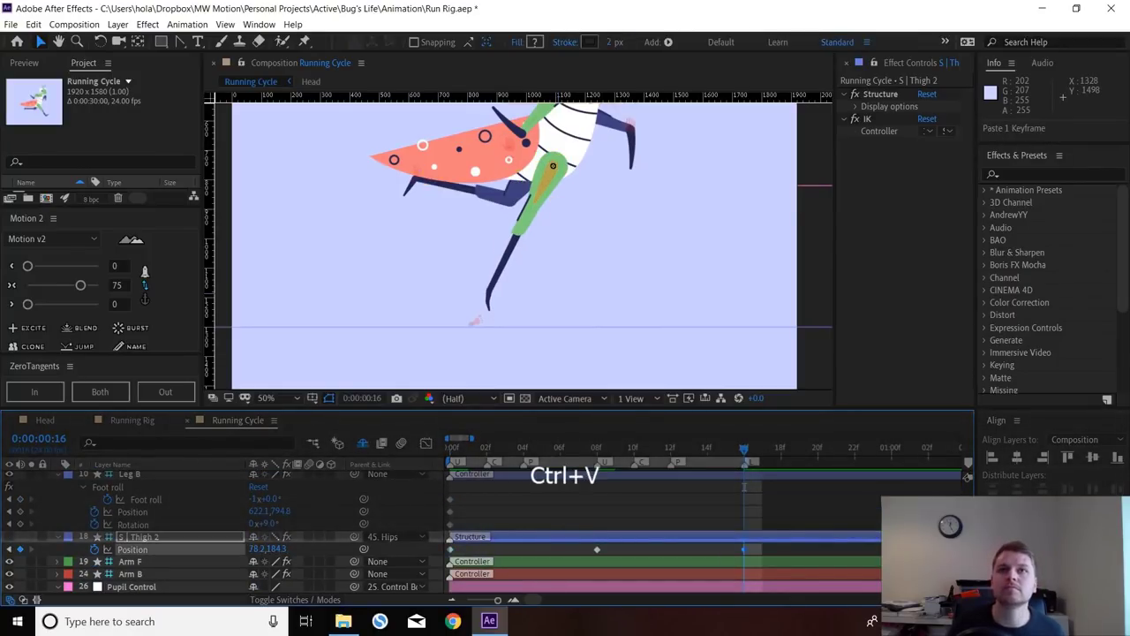
- Play back the run cycle to check the thighs' swapping hip positions
key("space")
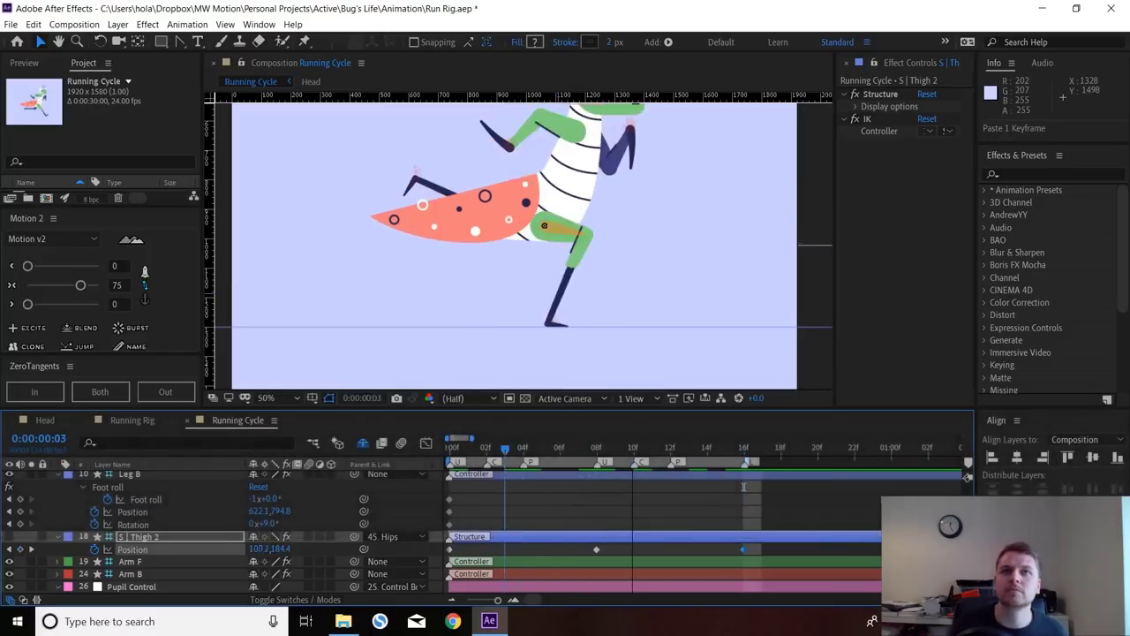
key("space")
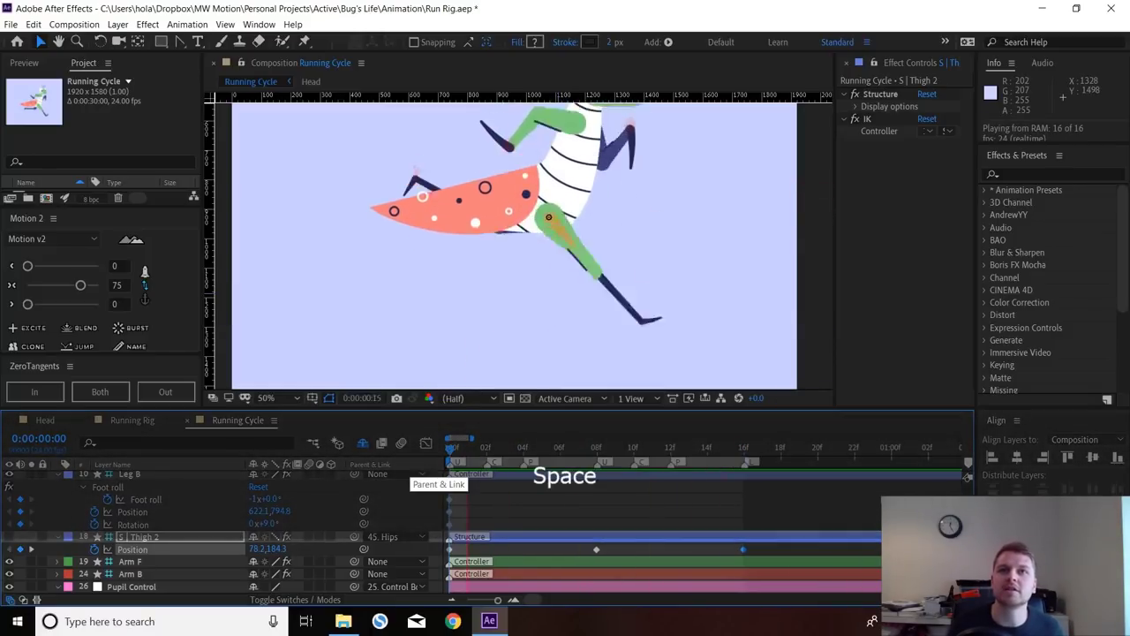
key("space")
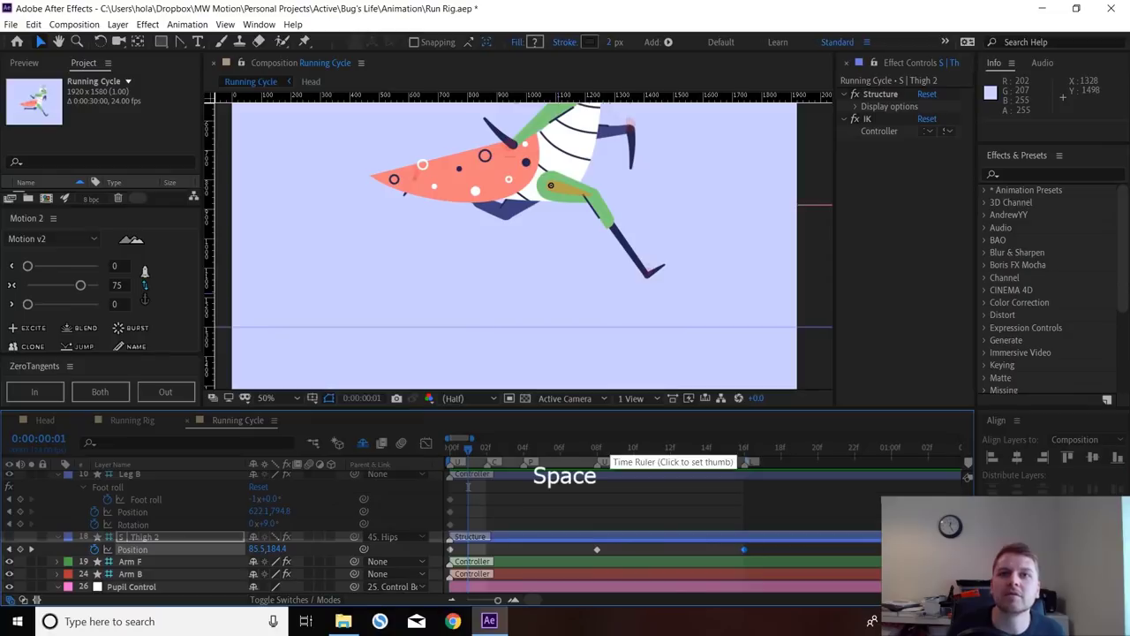
- Check the front leg's poses from the up pose at frame 8 back to the passing pose at frame 4
left_click(598, 448)
key("space")
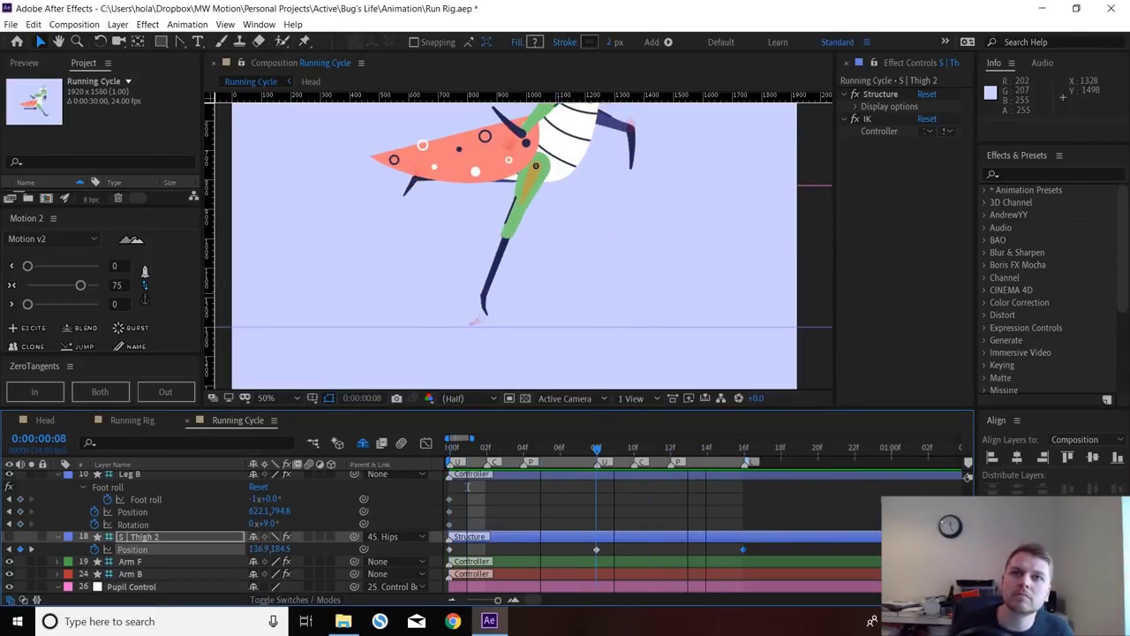
key("Page_Up")
scroll(662, 529, "up", 2)
scroll(524, 561, "up", 1)
left_click(132, 515)
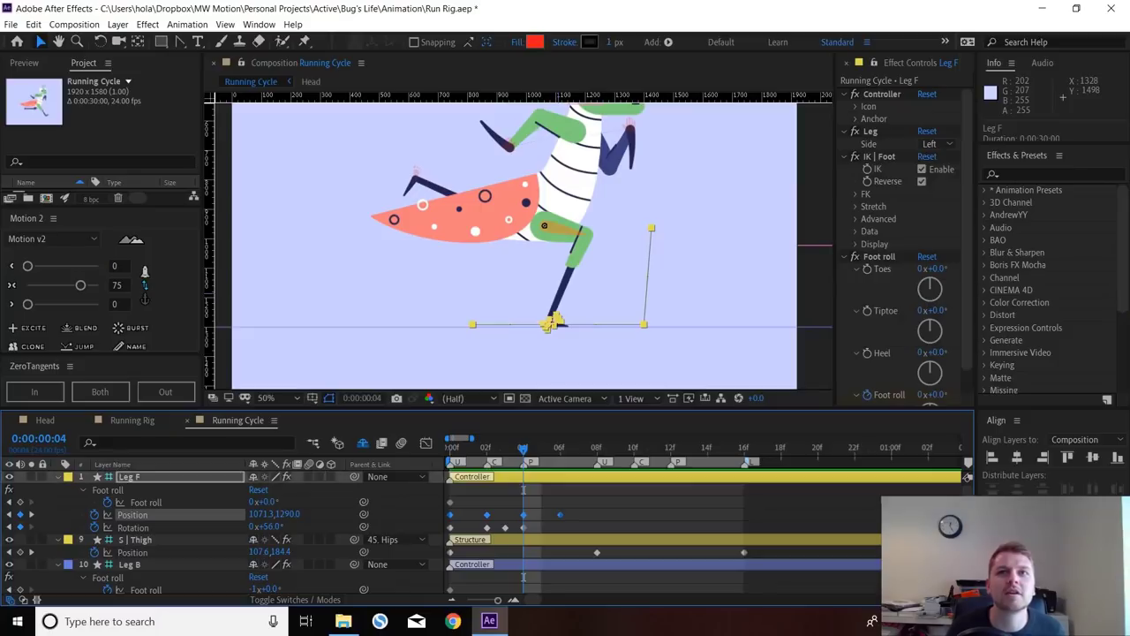
left_click_drag(549, 323, 542, 323)
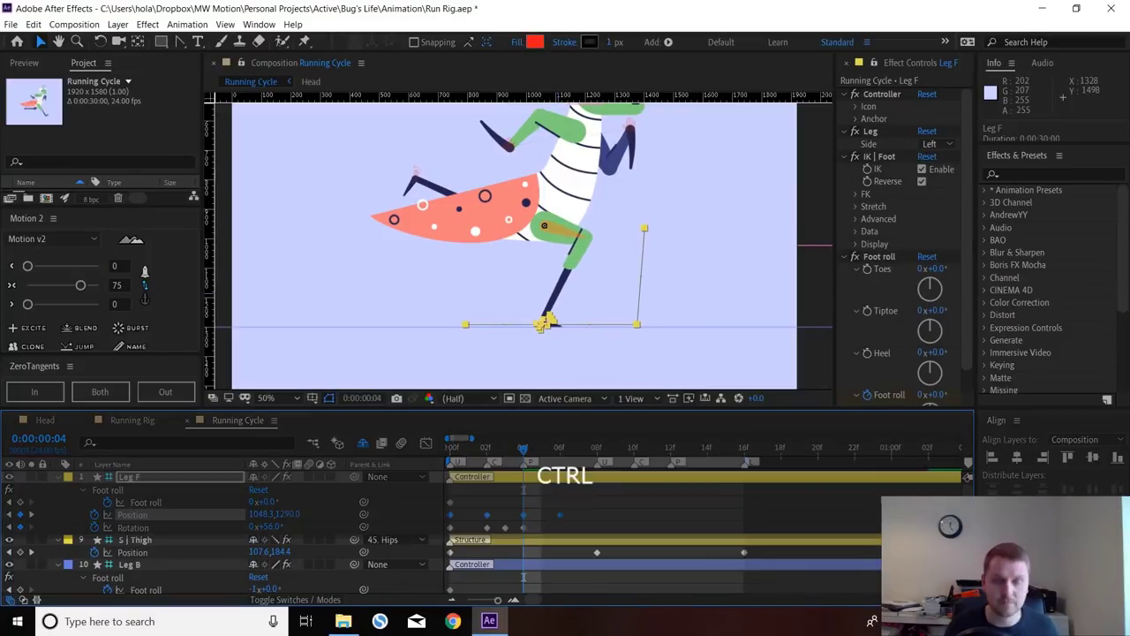
key("ctrl+z")
key("ctrl+z")
- Move Leg F's foot back along the ground to Position 999.3, 1290 at frame 4 and 1383.5, 1290 at frame 2
left_click_drag(548, 323, 528, 323)
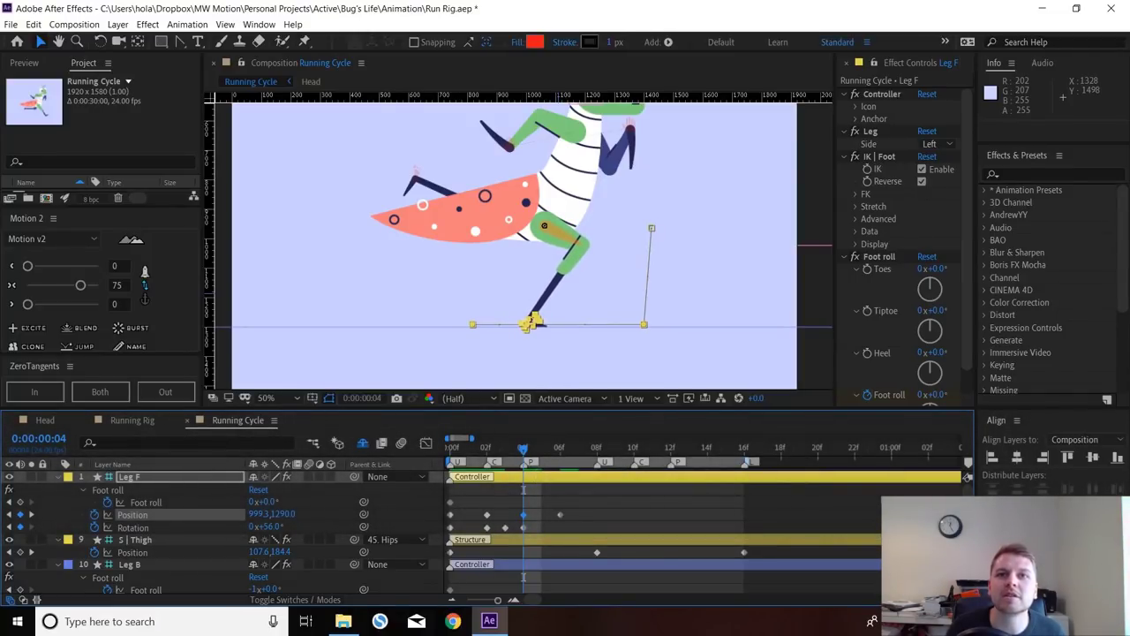
key("Page_Up")
key("Page_Up")
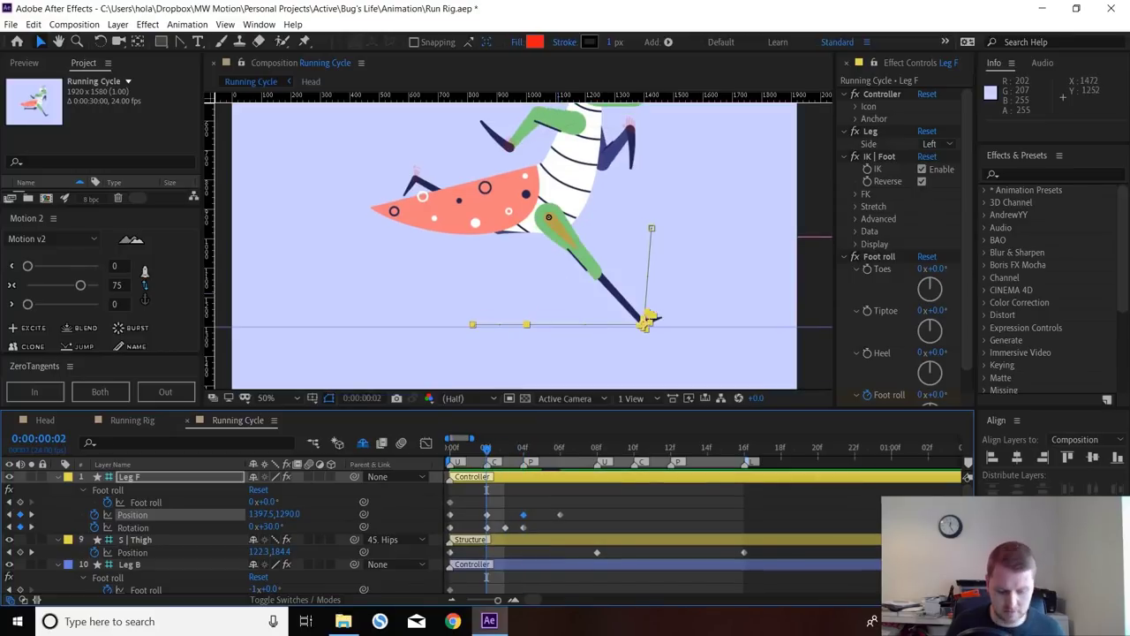
scroll(664, 312, "up", 1)
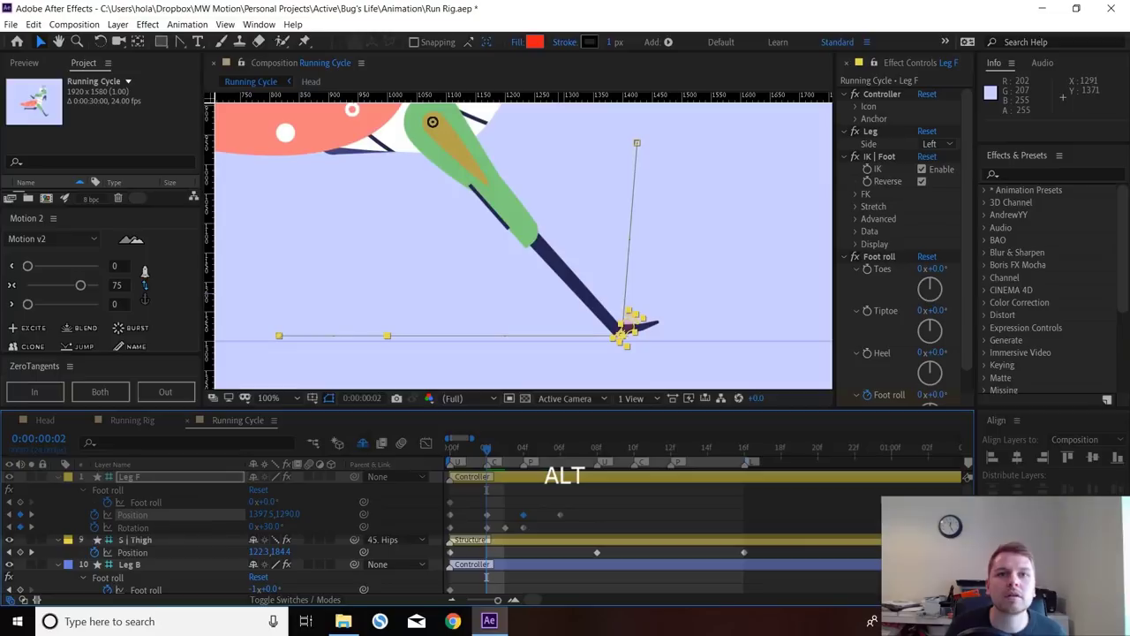
key("Left")
key("Left")
key("Left")
key("Left")
key("Left")
key("Left")
key("Left")
key("Left")
key("Left")
key("Left")
key("Left")
key("Left")
key("Left")
key("Left")
key("Left")
key("Left")
key("Left")
key("Left")
left_click_drag(612, 334, 616, 335)
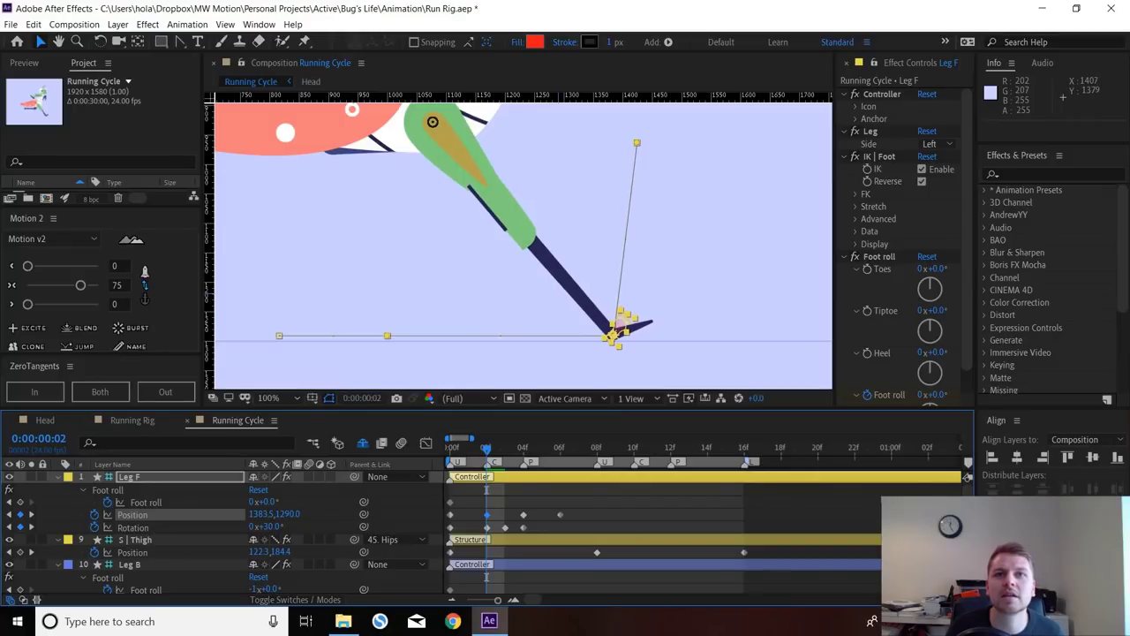
- At frame 6, shift Leg F's foot further back to Position 766.3, 1290
key("space")
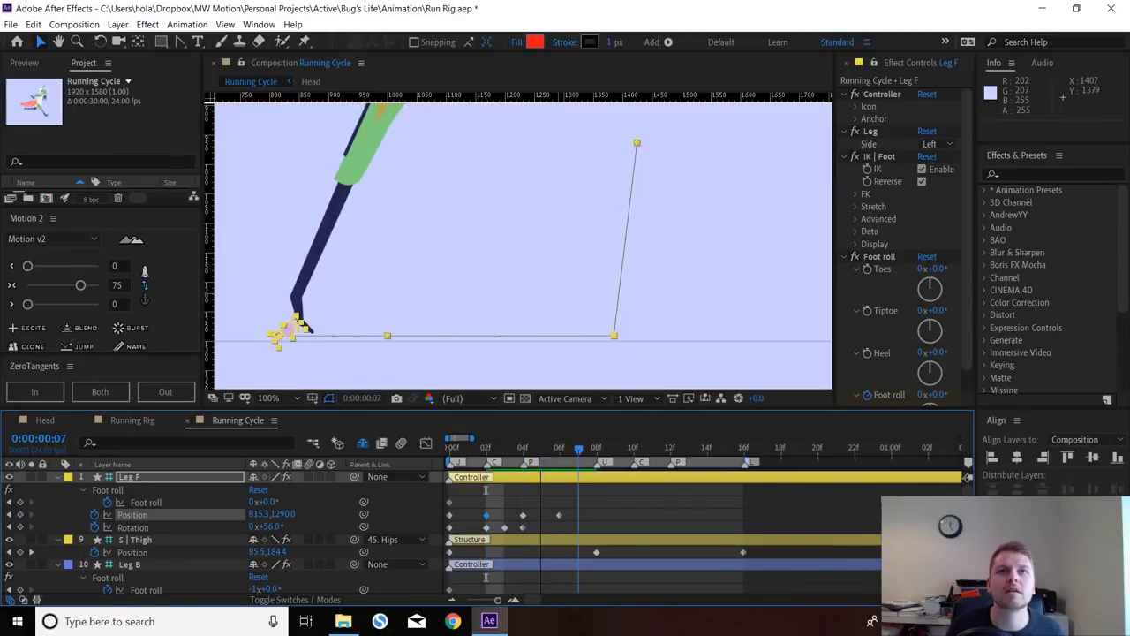
key("Page_Up")
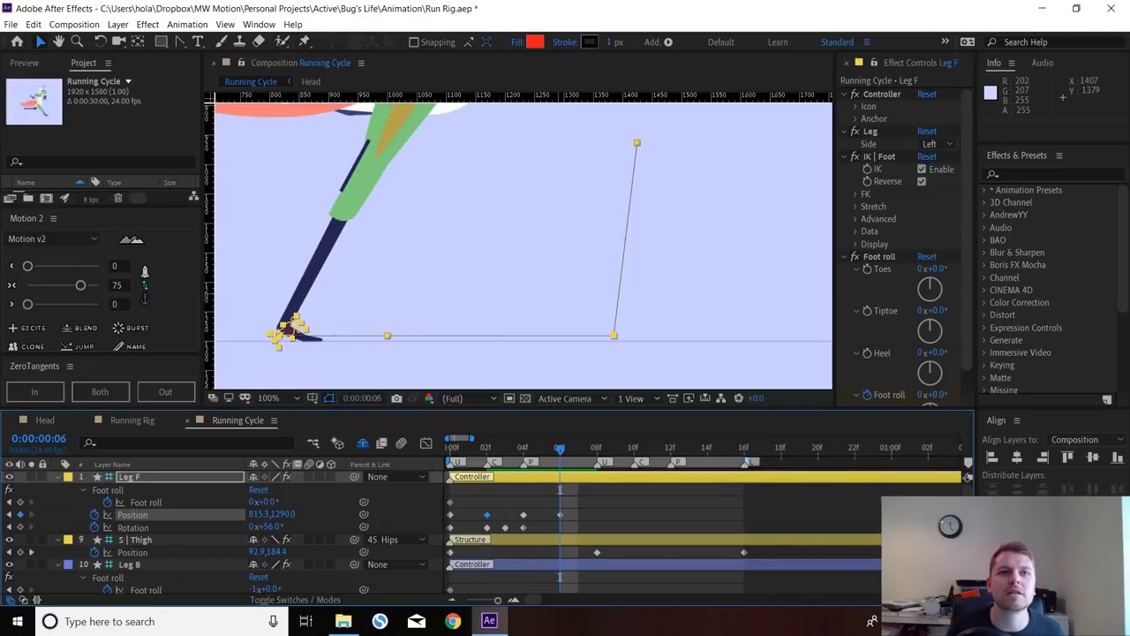
left_click_drag(259, 514, 236, 514)
left_click_drag(271, 322, 267, 321)
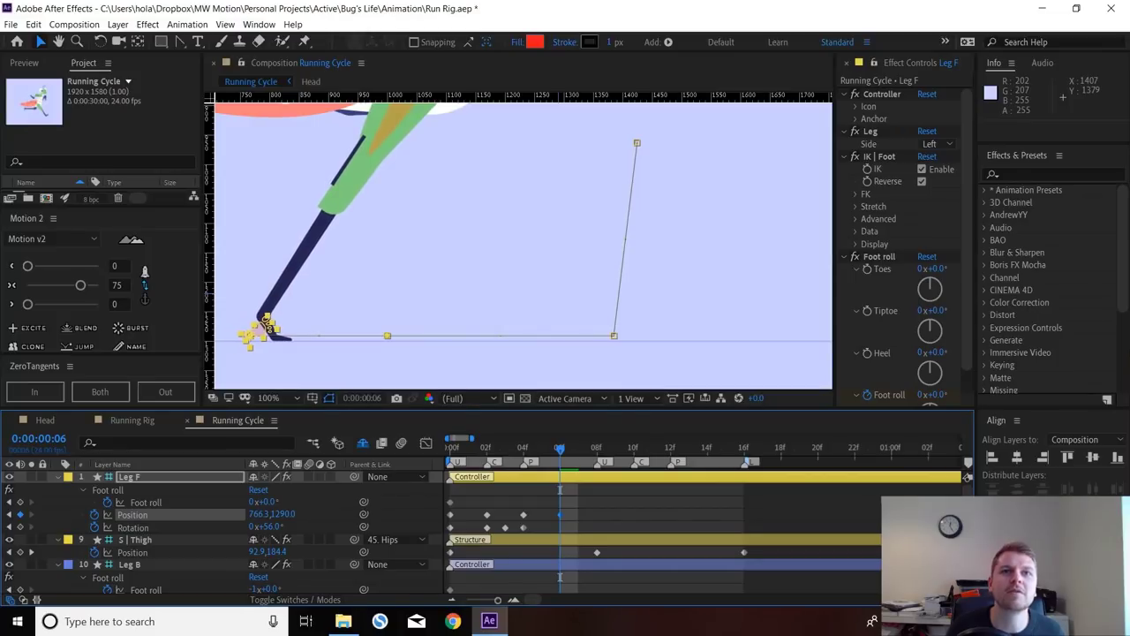
scroll(522, 250, "down", 1)
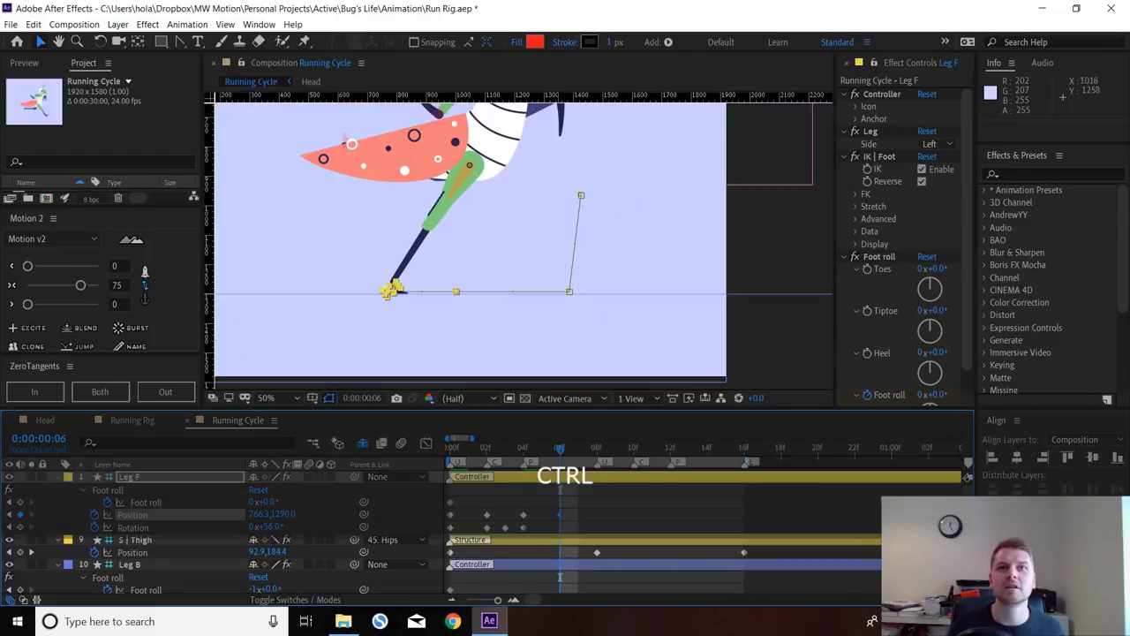
- Step back through the frames to frame 0 to check how Leg F's foot lands and travels along the ground
key("ctrl+shift+h")
key("ctrl+shift+a")
key("Page_Up")
key("Page_Up")
key("Page_Up")
key("Page_Up")
key("Page_Up")
key("Page_Up")
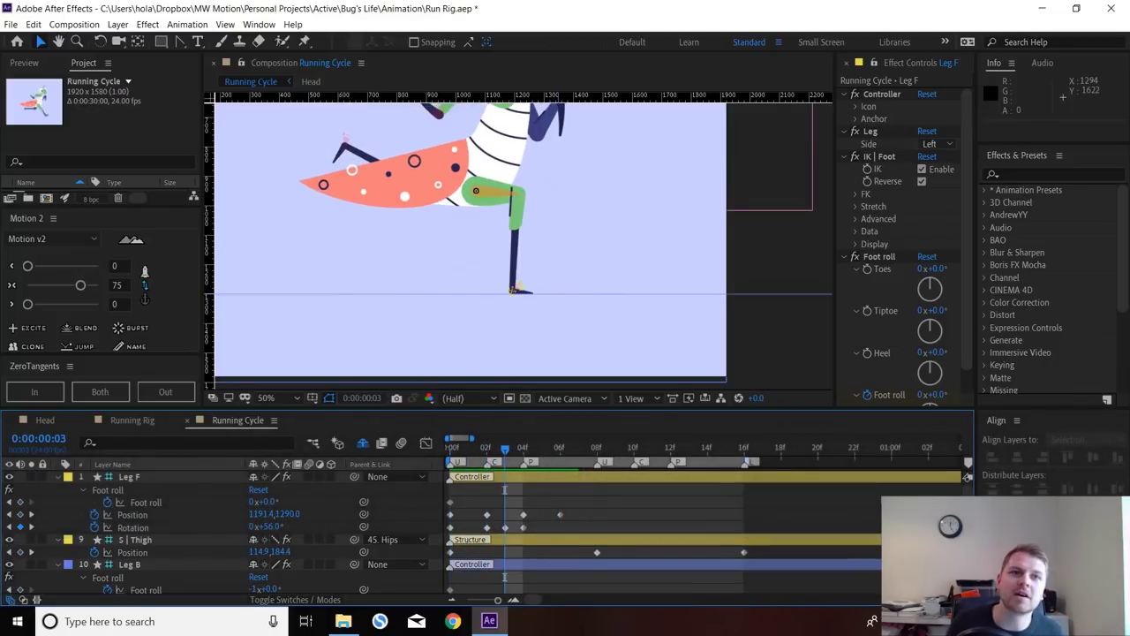
left_click(133, 515)
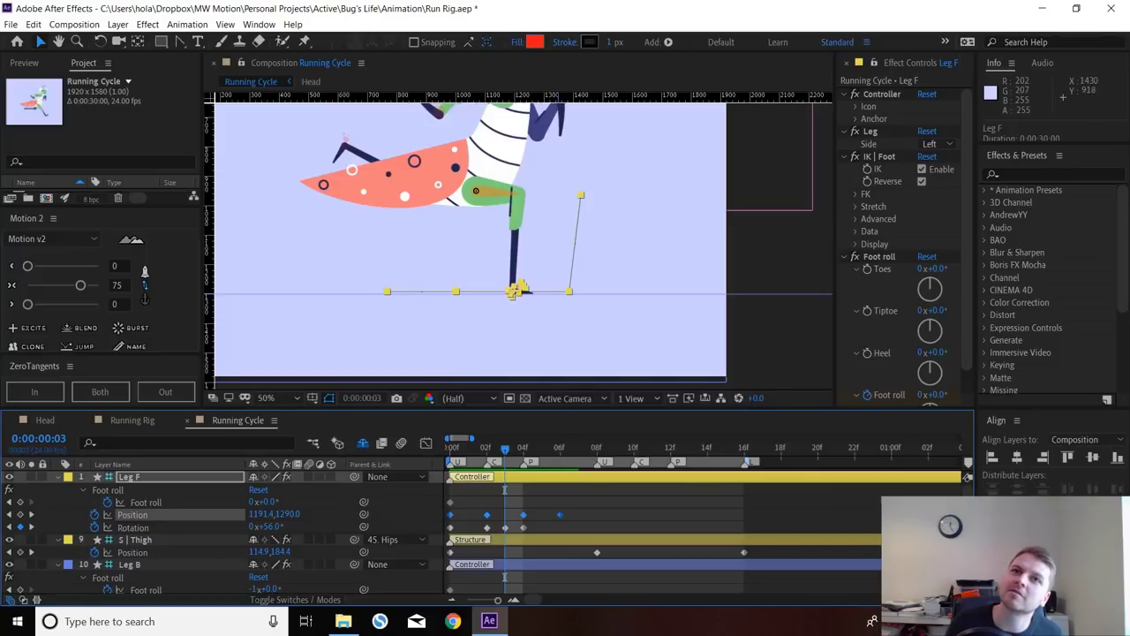
key("Page_Up")
key("Page_Up")
key("Page_Up")
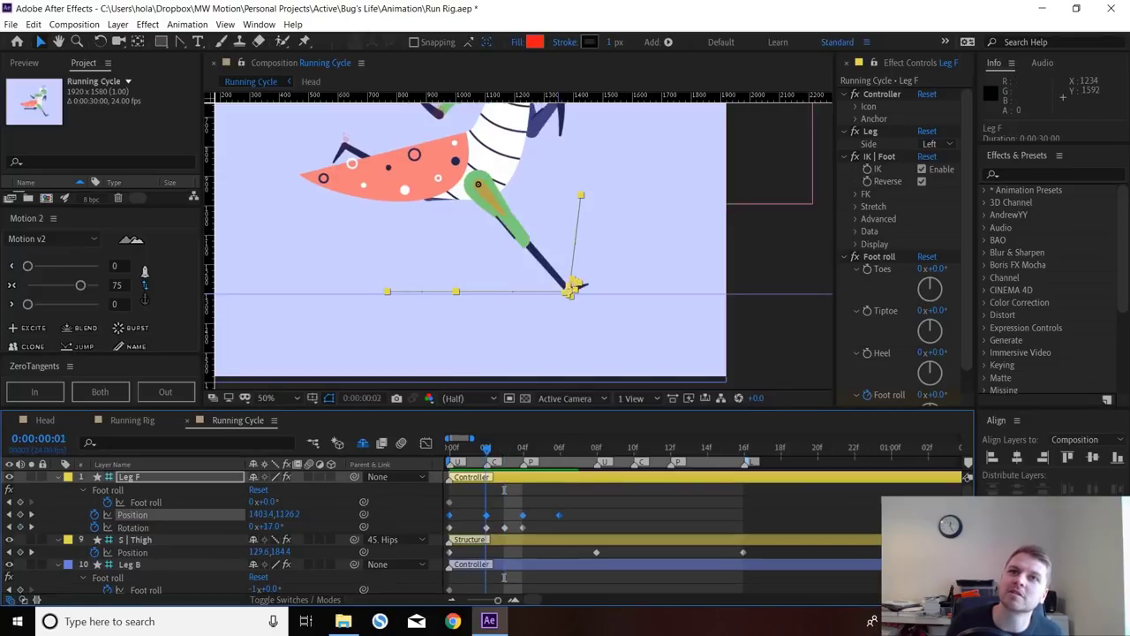
key("F2")
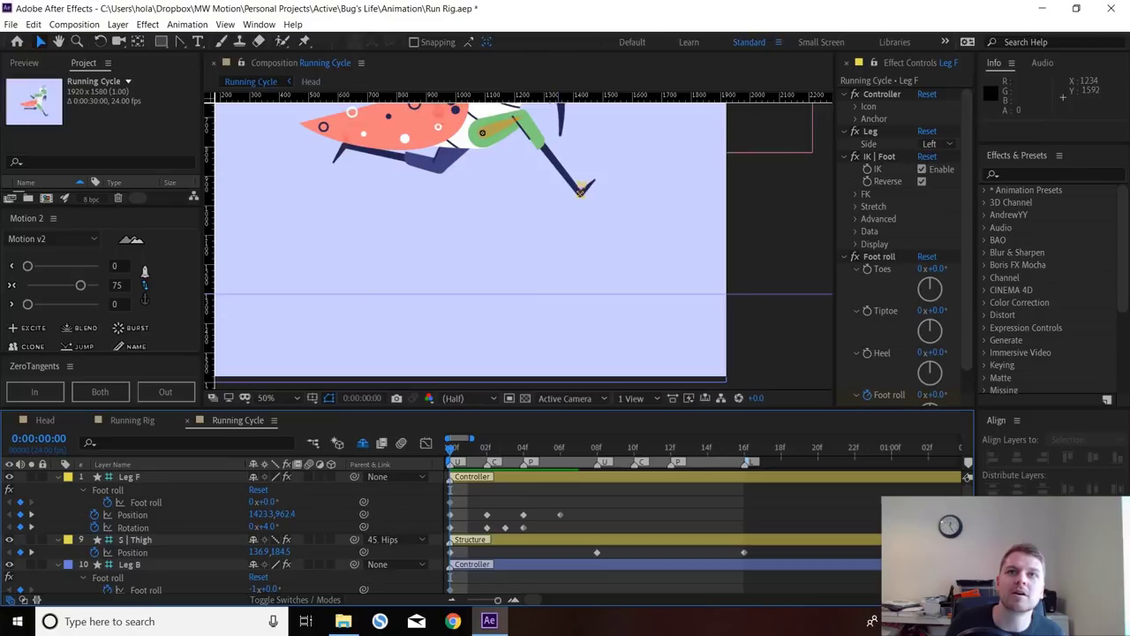
- At frame 0, extend Leg F's foot forward and up to Position 1521.3, 866.4, and check the motion into frame 2
key("space")
left_click_drag(597, 174, 579, 246)
left_click(564, 265)
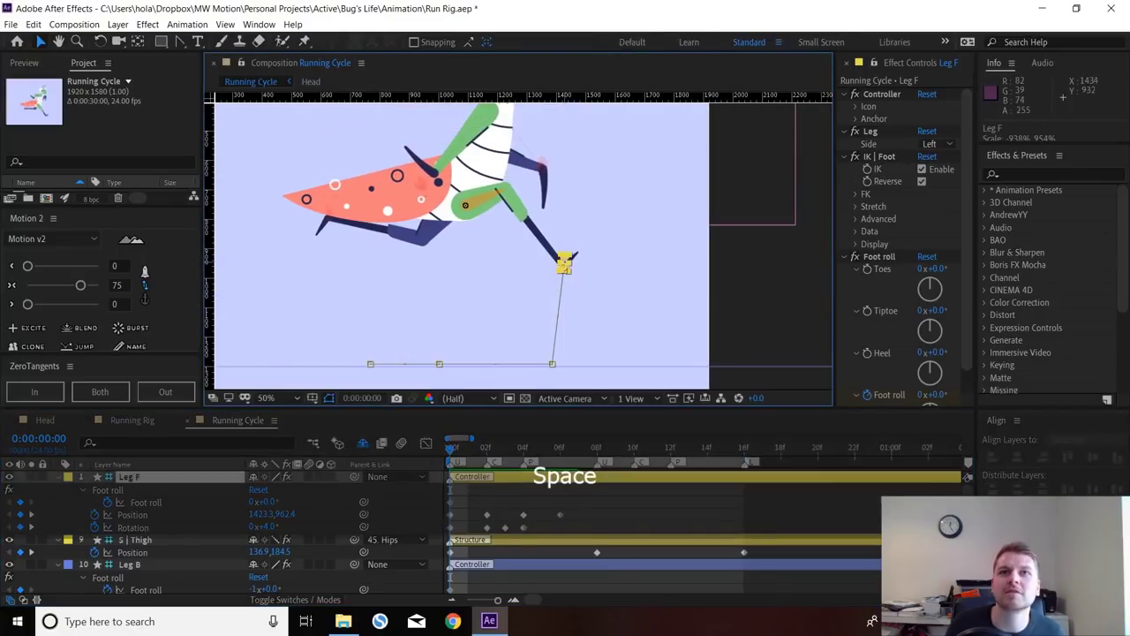
left_click_drag(567, 263, 594, 233)
left_click_drag(451, 449, 486, 449)
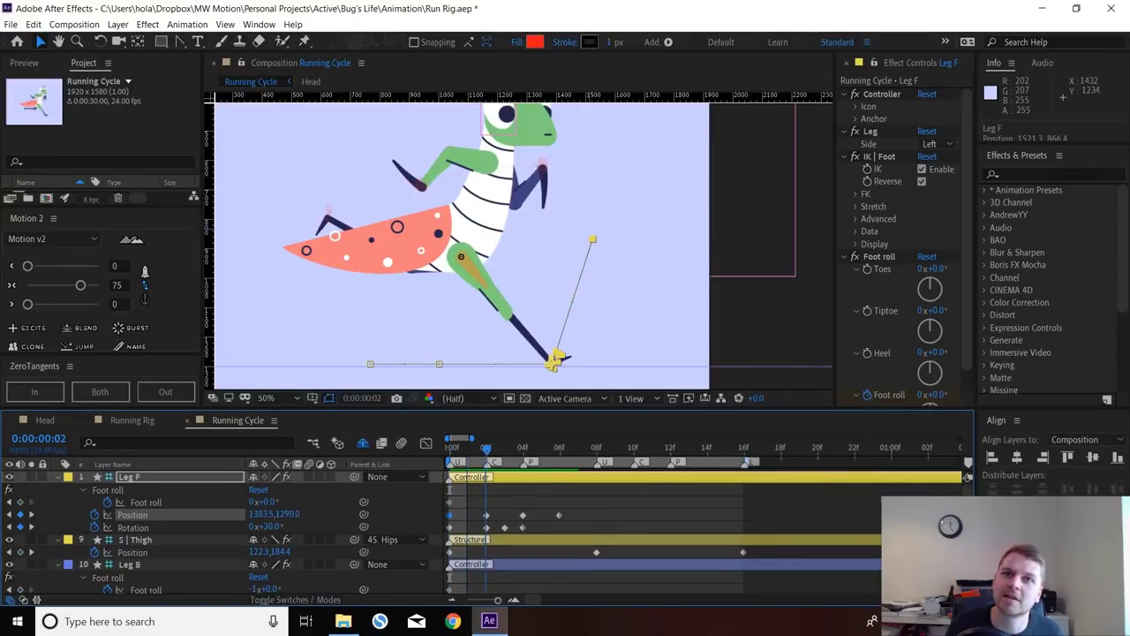
key("Page_Up")
key("Page_Up")
- Try pulling Leg F's foot back to Position 1365.3, 866.4 at frame 0, then undo the move
left_click_drag(593, 234, 549, 235)
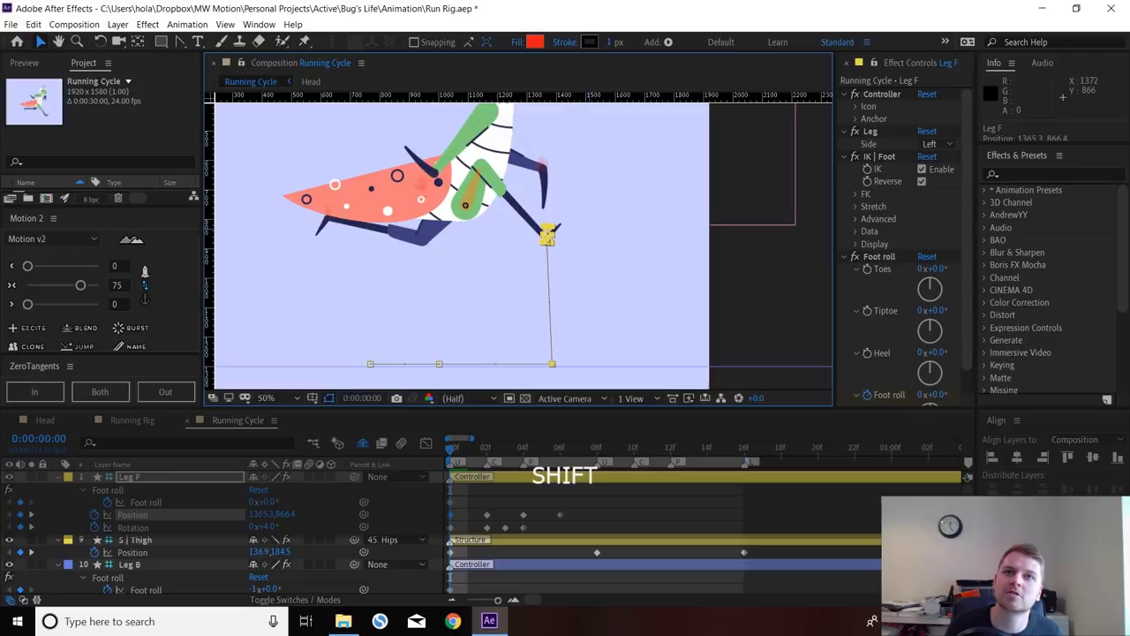
mouse_move(450, 449)
left_mouse_down()
mouse_move(505, 450)
mouse_move(468, 450)
left_mouse_up()
key("Page_Up")
key("Page_Up")
key("ctrl+z")
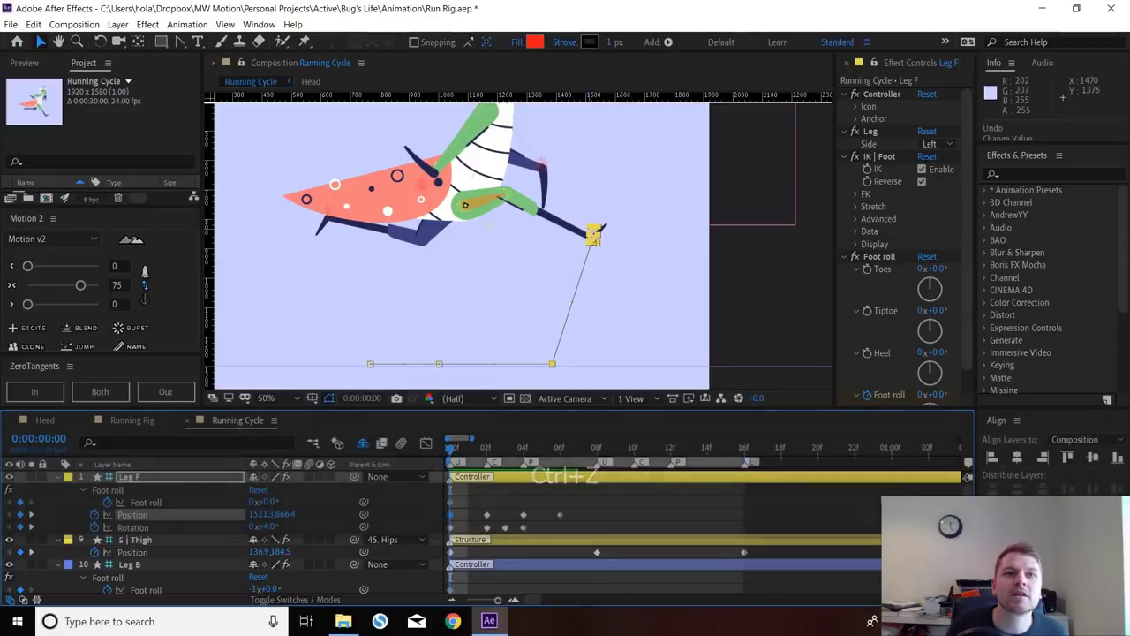
- Set Leg F's Rotation to -20° at frame 0 and preview the foot's landing
left_click_drag(275, 527, 265, 527)
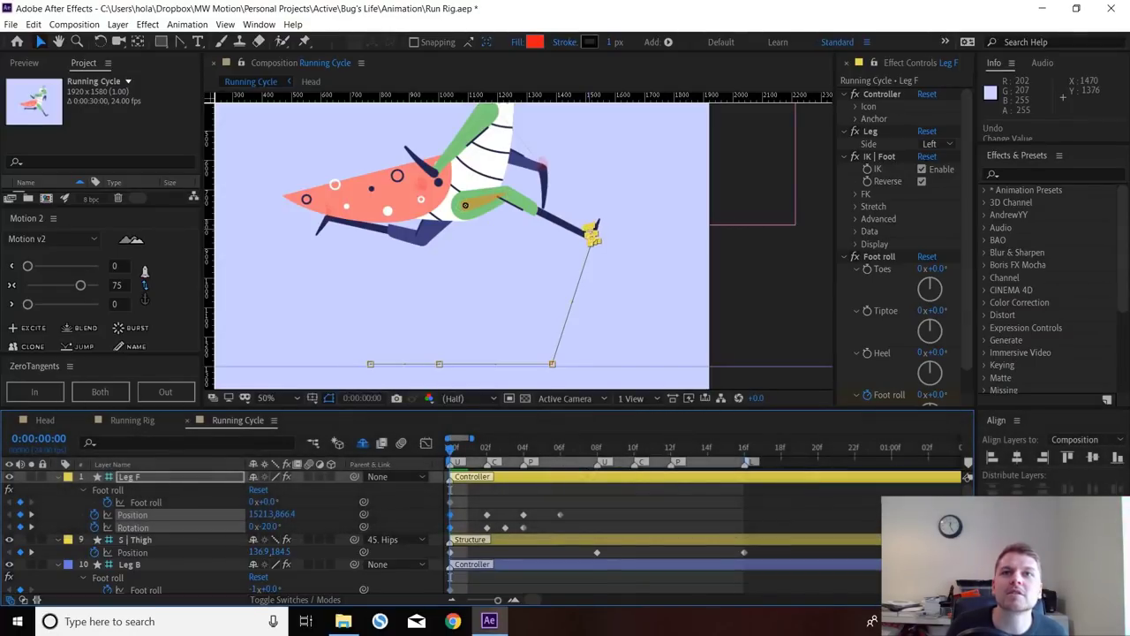
key("F2")
key("space")
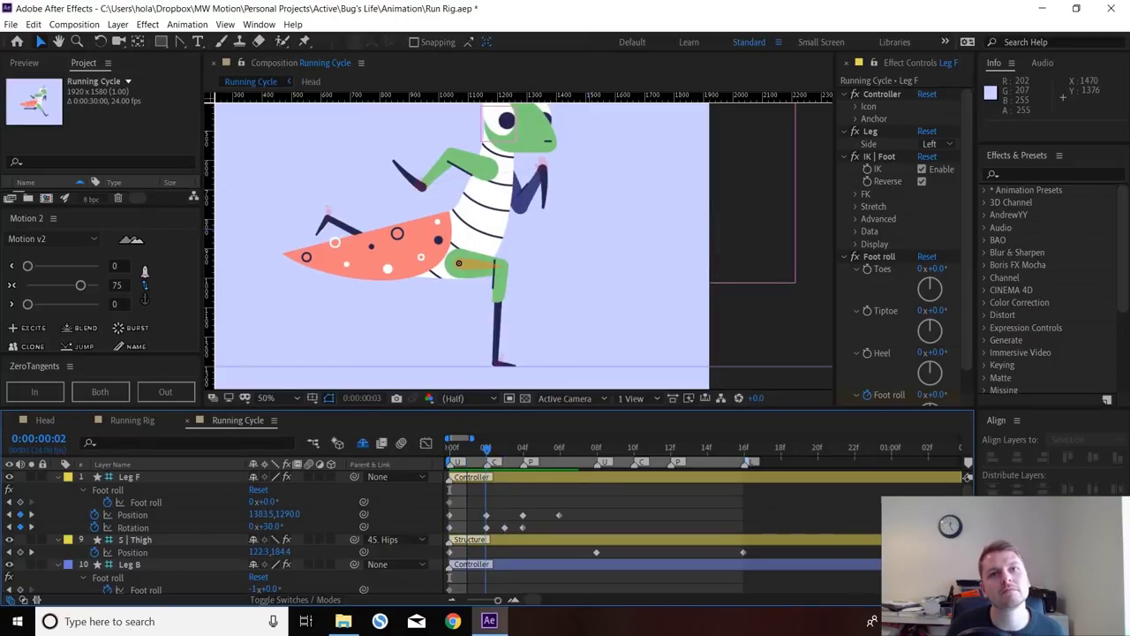
- Set Leg F's Rotation to 3° at the frame 2 contact pose and play back the stride
left_click_drag(278, 527, 254, 527)
key("F2")
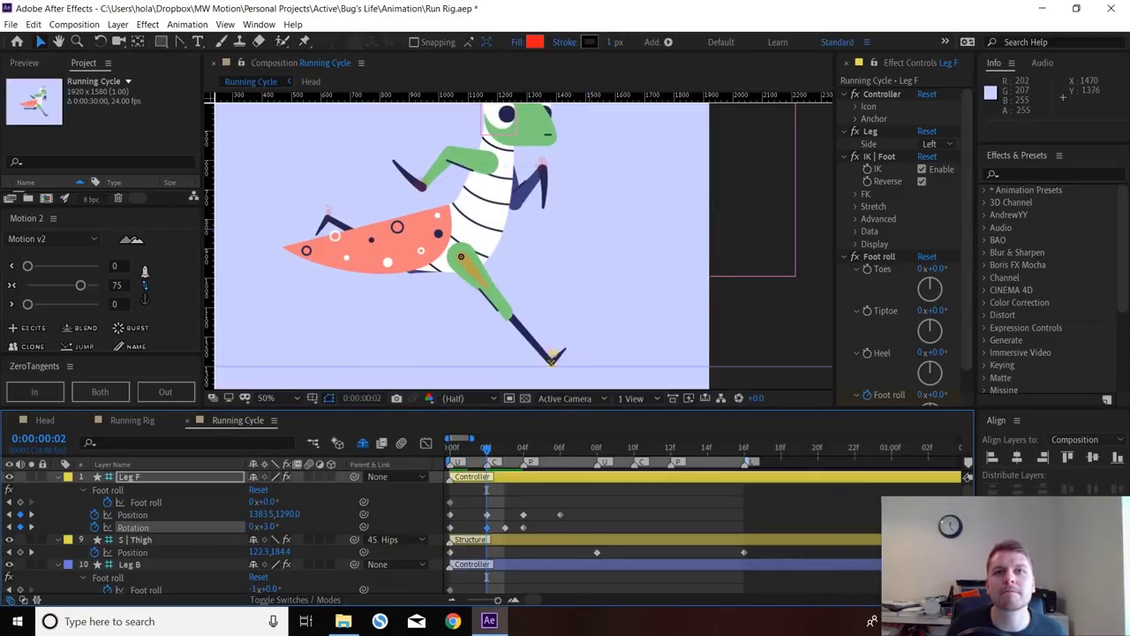
key("space")
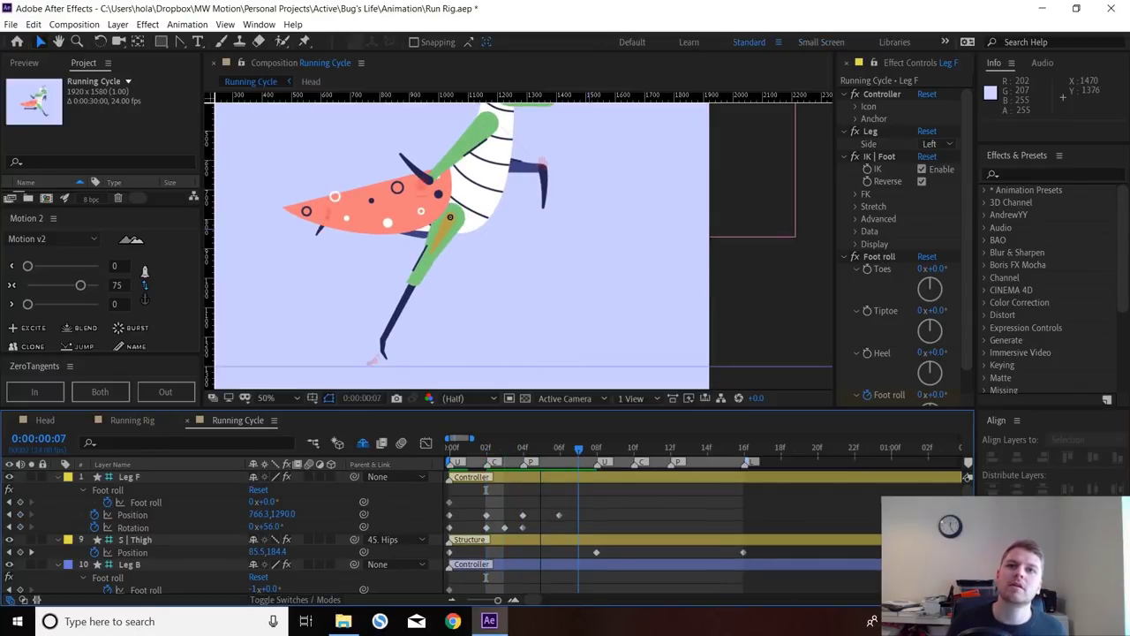
key("space")
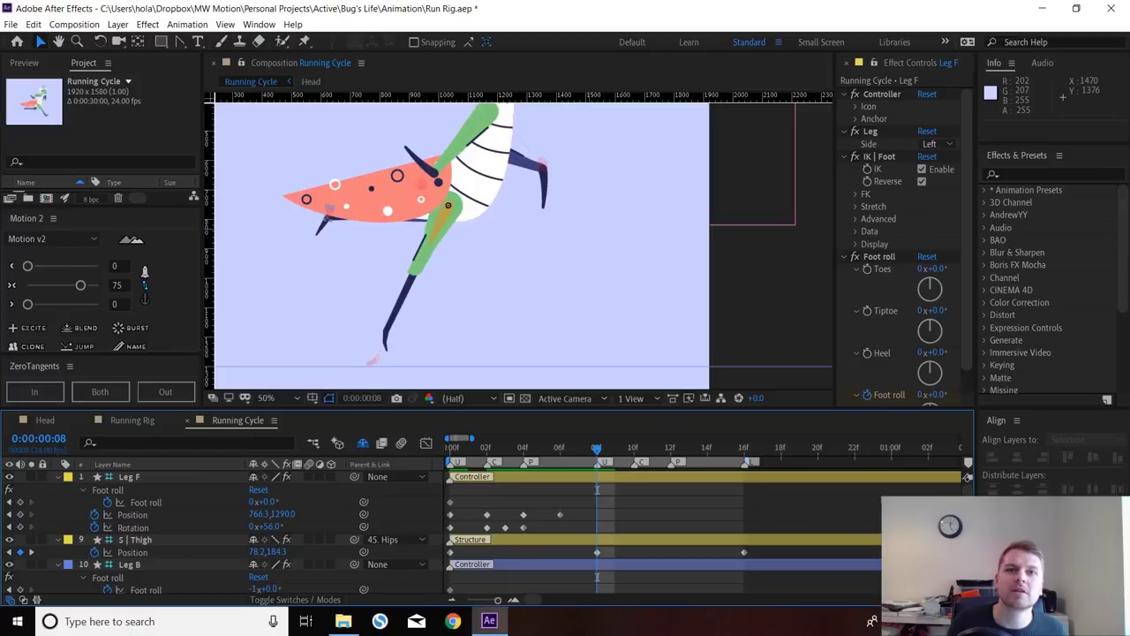
- Copy Leg B's frame 0 Position keyframe onto Leg F at frame 8
scroll(597, 488, "down", 3)
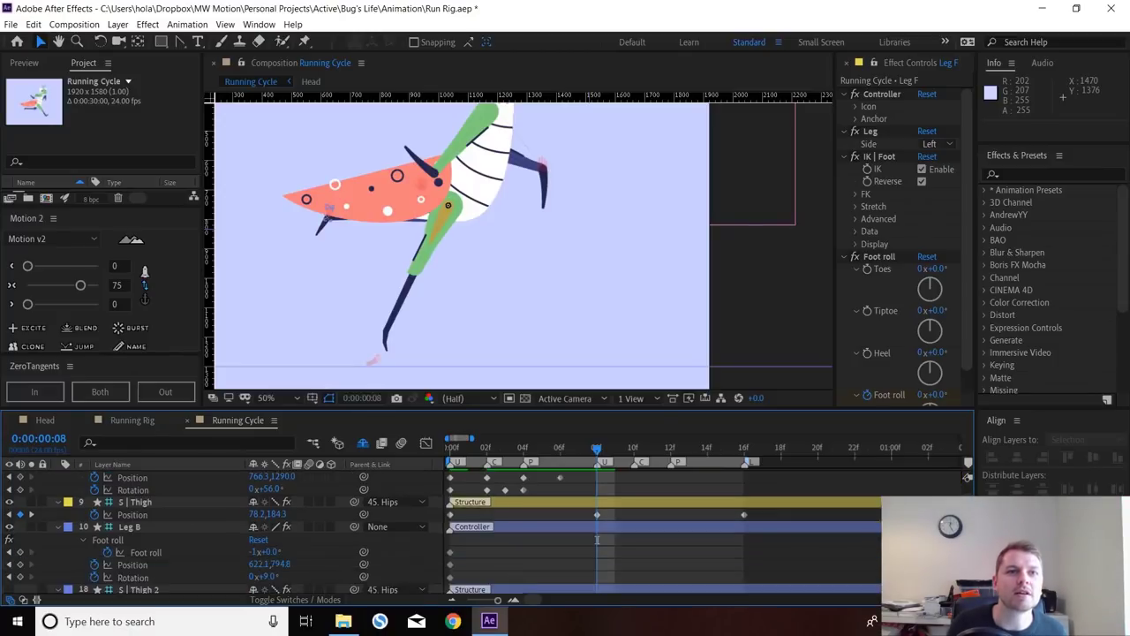
scroll(596, 530, "up", 3)
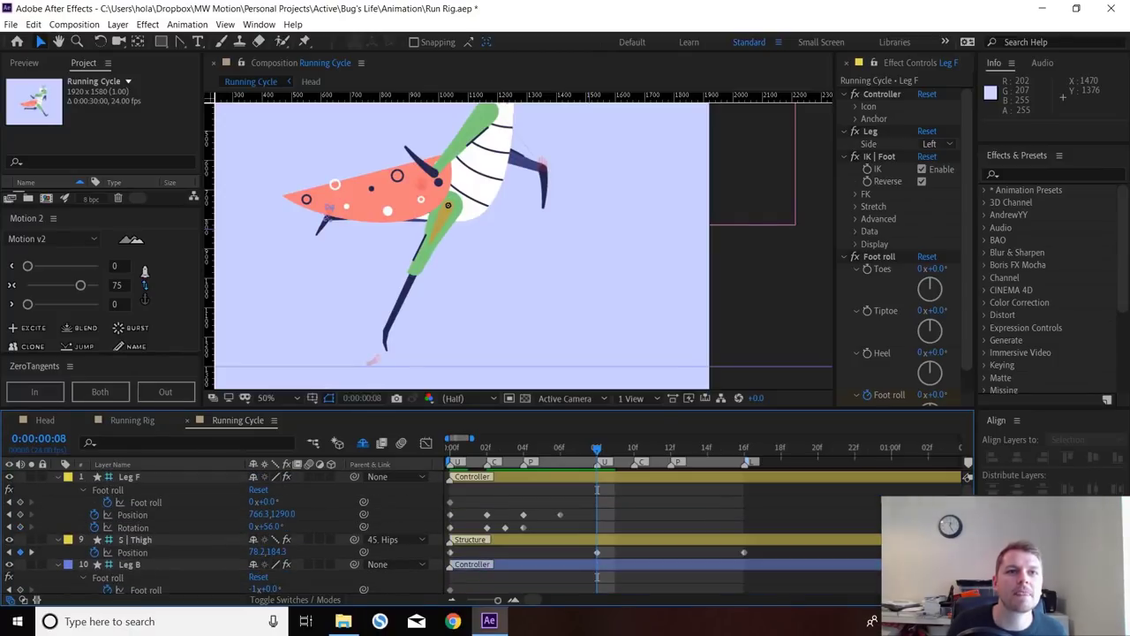
scroll(597, 529, "down", 3)
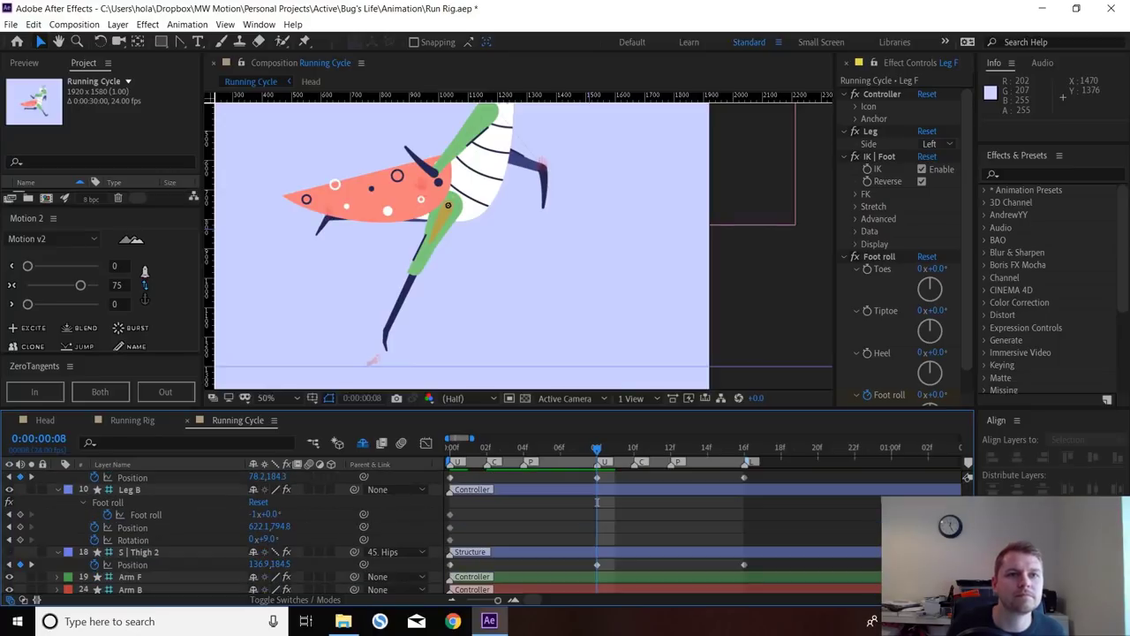
left_click(139, 551)
left_click(597, 490)
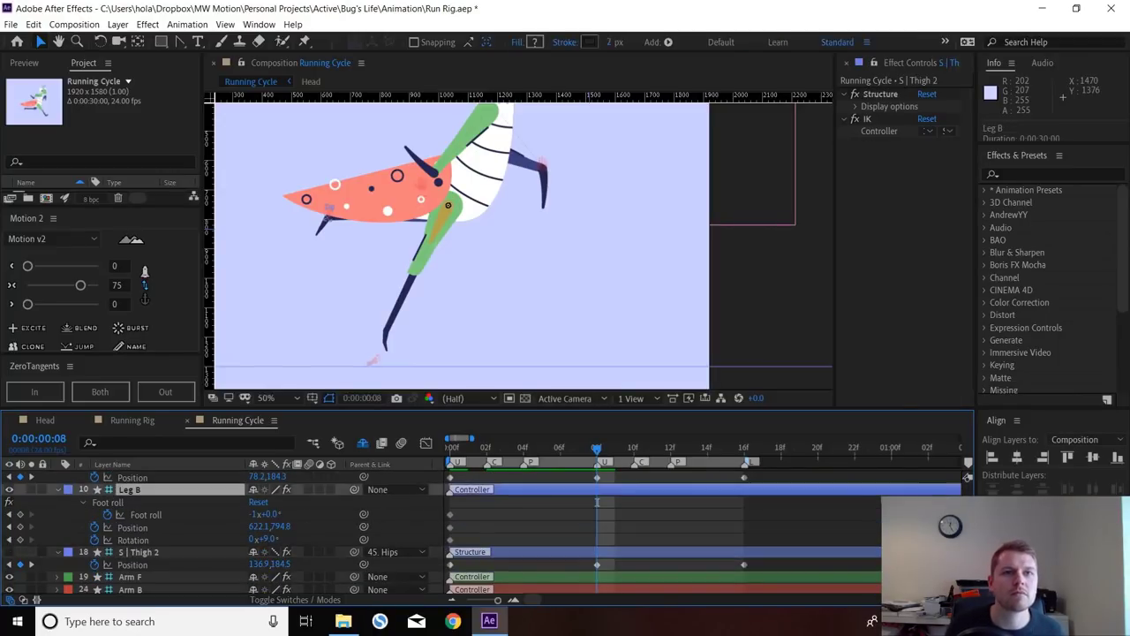
key("Home")
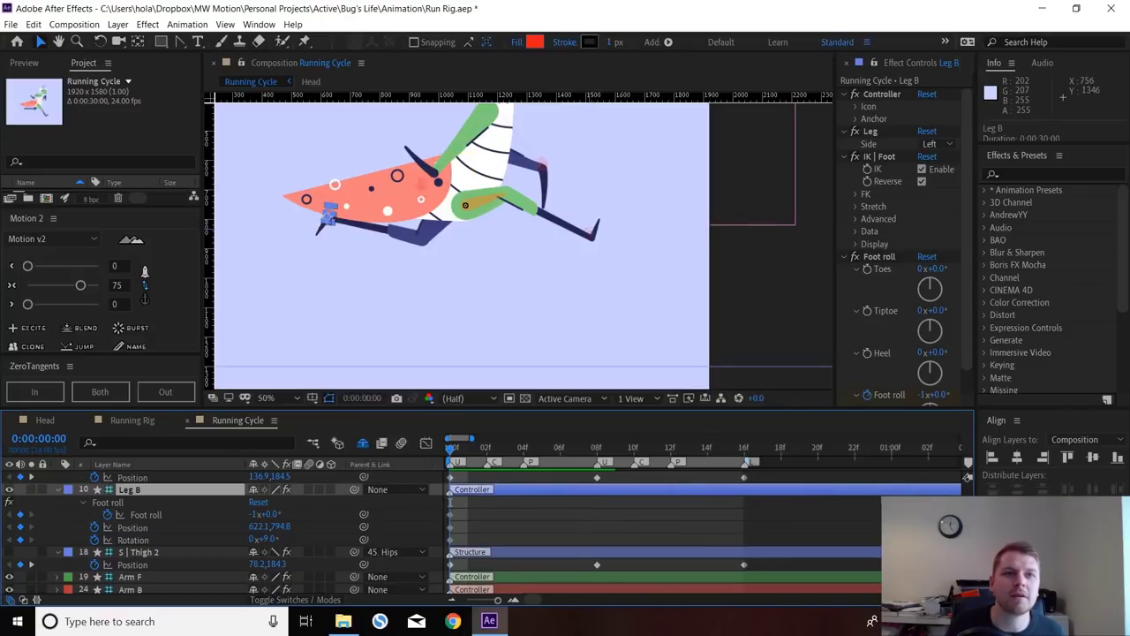
left_click(450, 527)
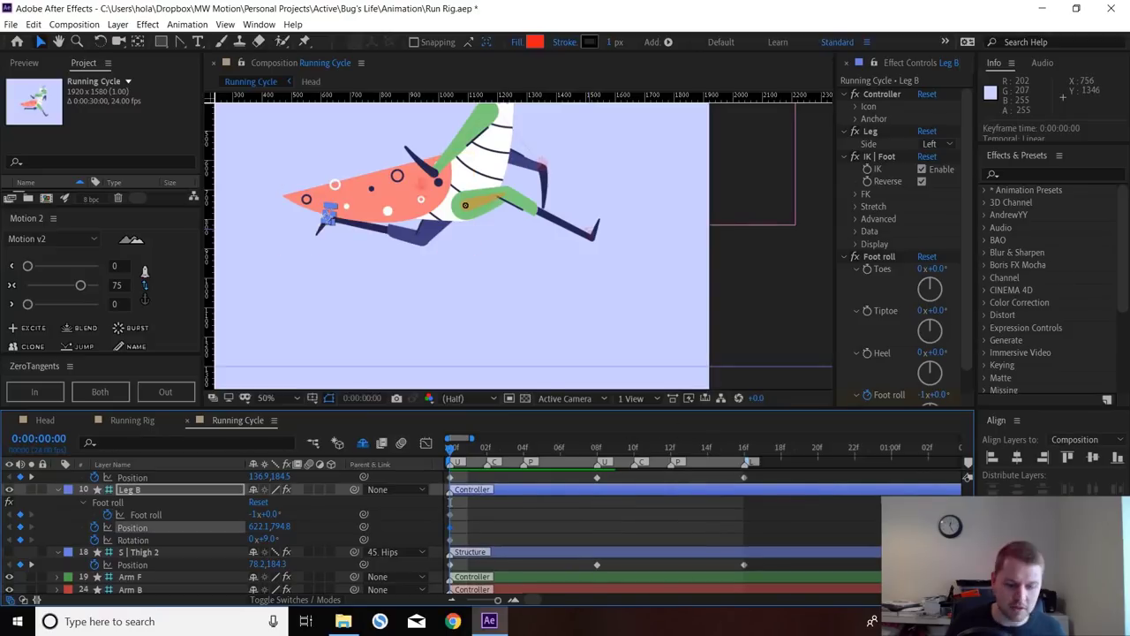
key("ctrl+c")
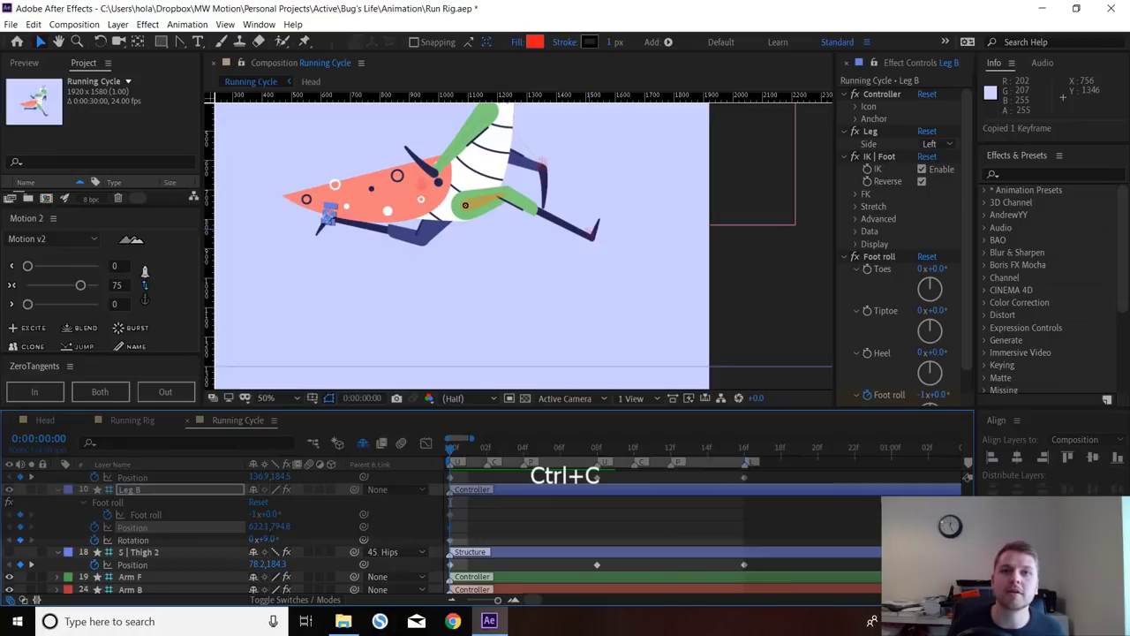
scroll(221, 530, "up", 2)
scroll(450, 530, "up", 1)
left_click(597, 448)
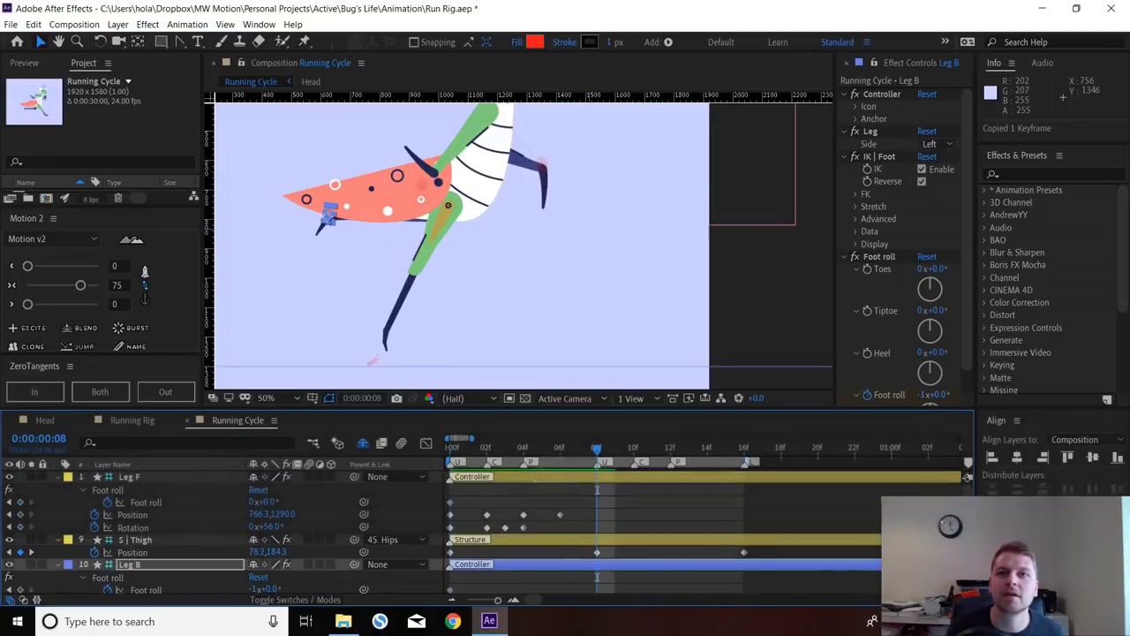
left_click(133, 514)
key("ctrl+v")
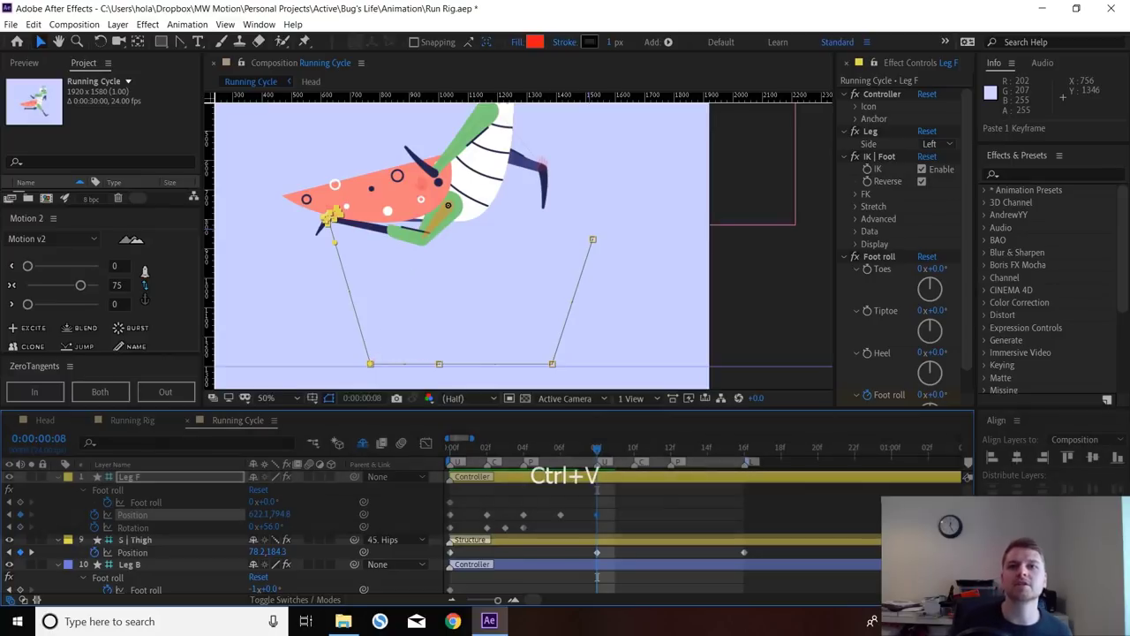
- Preview the run cycle and add a Rotation keyframe to Leg F at frame 6, keeping its current angle
key("F2")
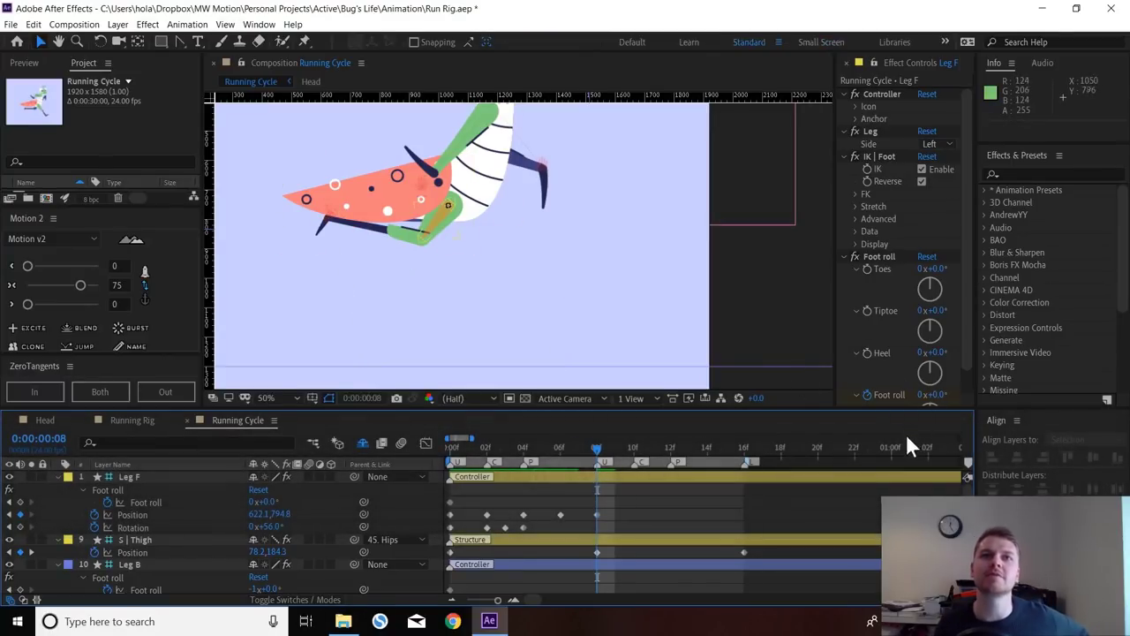
key("space")
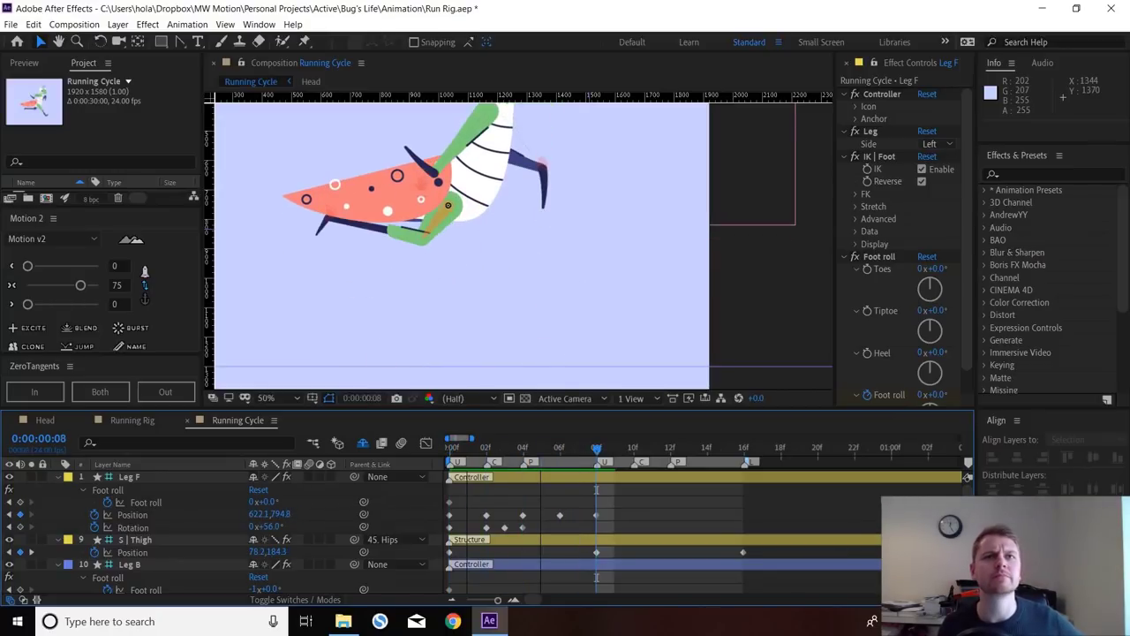
key("Page_Up")
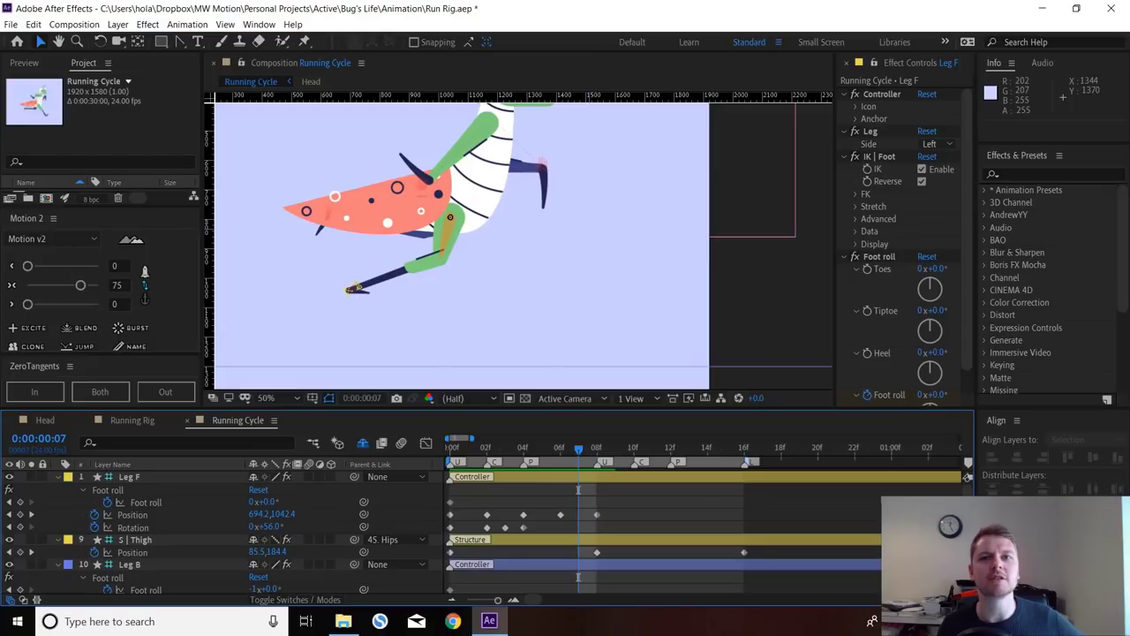
left_click(597, 514)
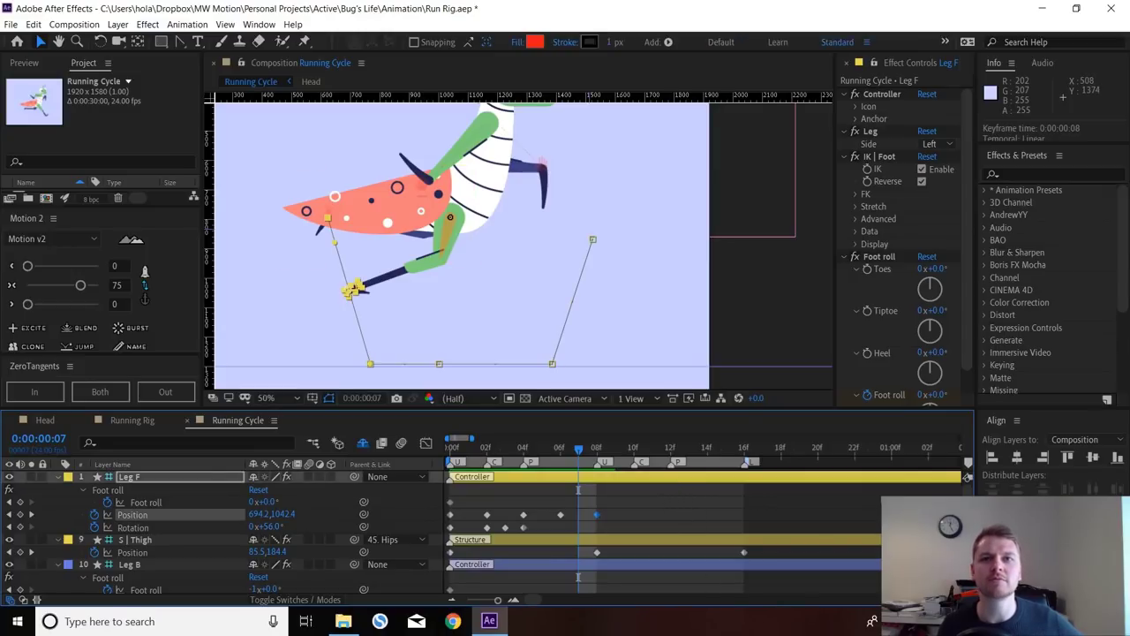
key("Page_Up")
left_click(21, 527)
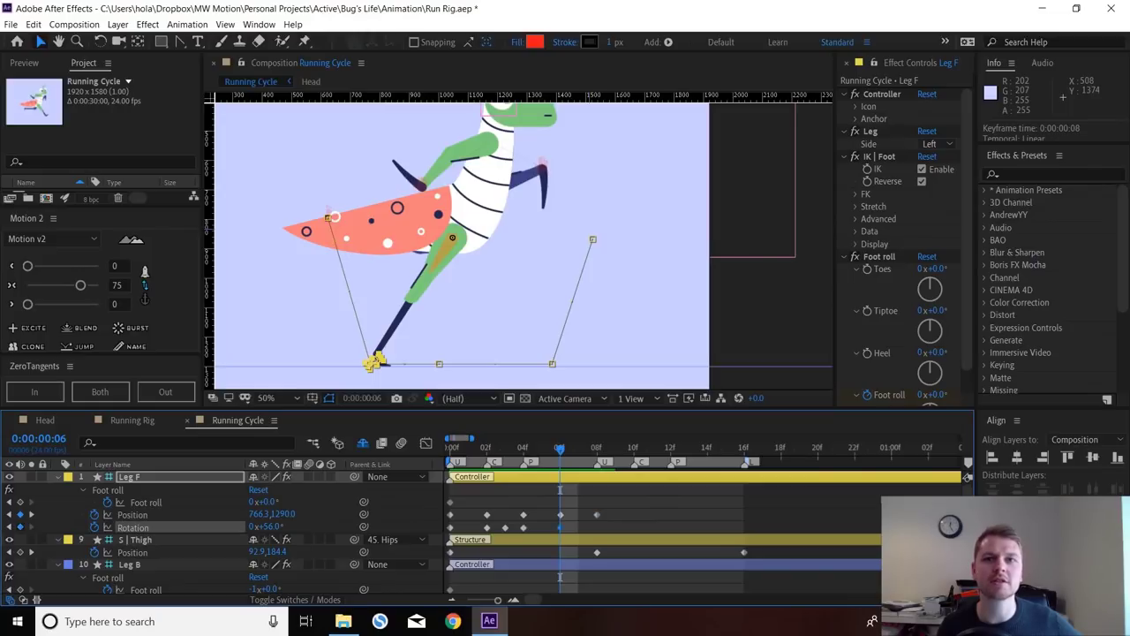
- Set Leg F's Rotation to 48° at frame 8 and check the foot up close
key("Page_Down")
key("Page_Down")
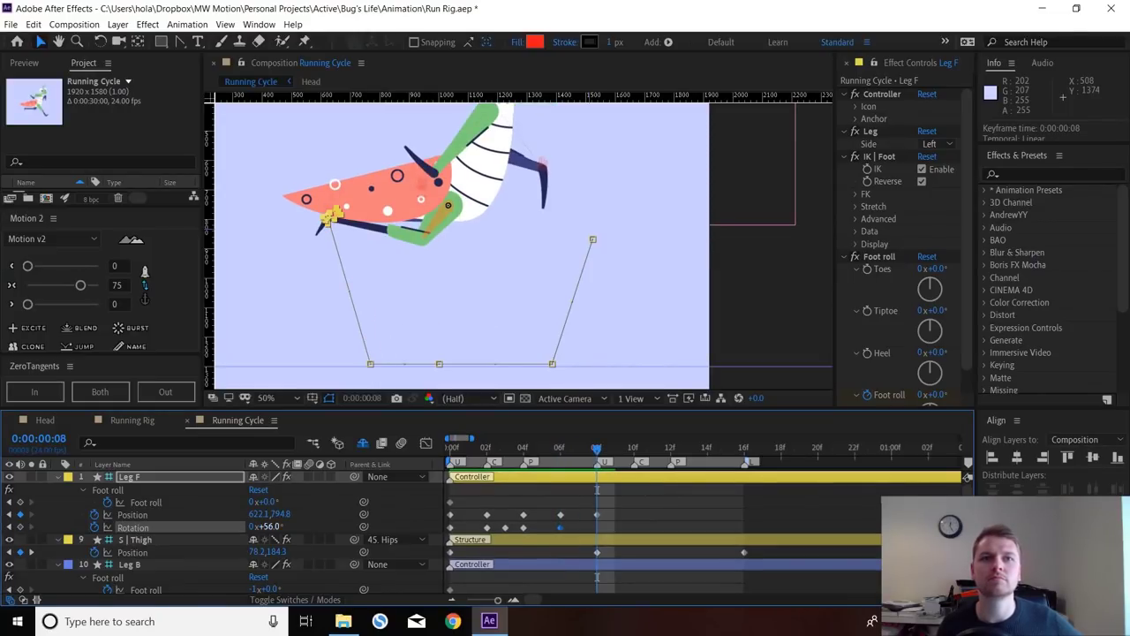
left_click_drag(272, 527, 267, 527)
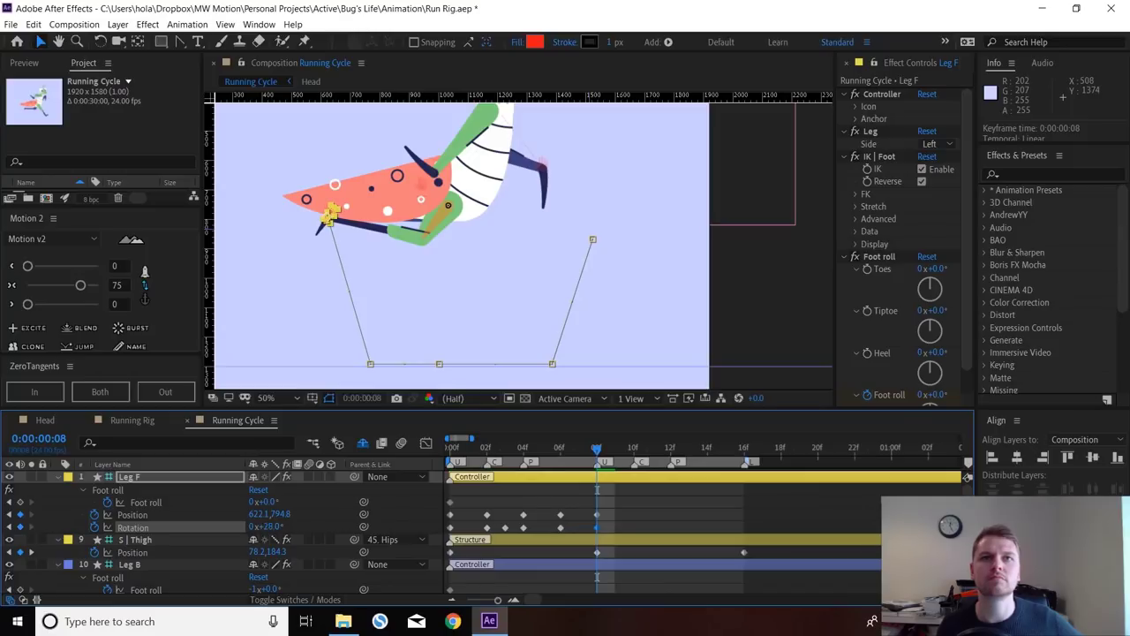
left_click_drag(268, 527, 269, 527)
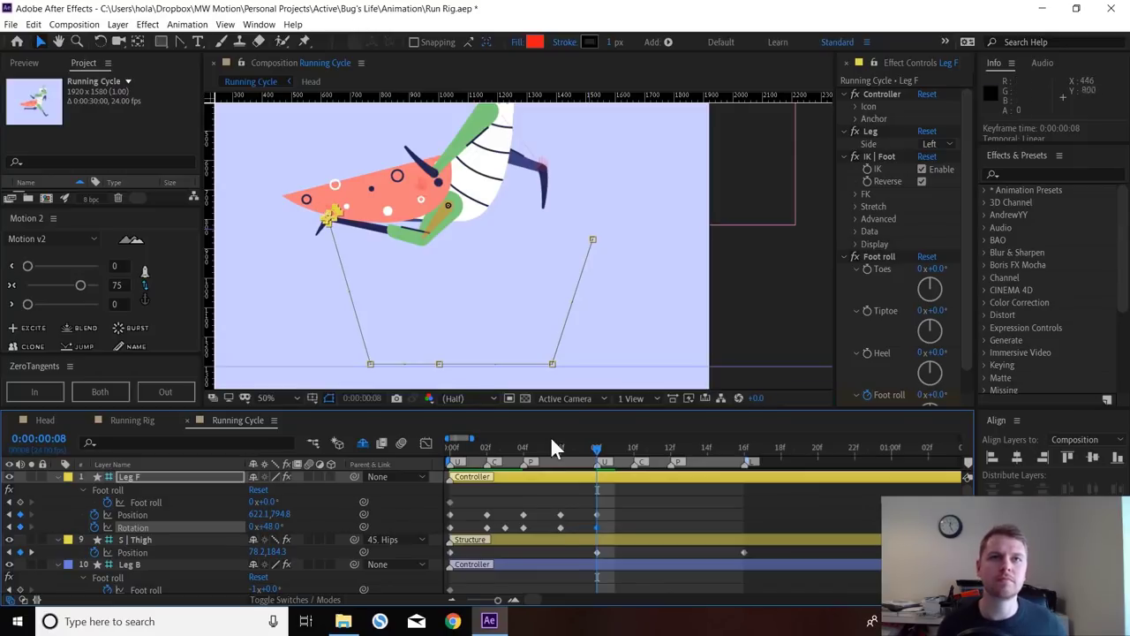
scroll(323, 225, "up", 1)
left_click_drag(326, 223, 329, 228)
left_click_drag(524, 139, 541, 156)
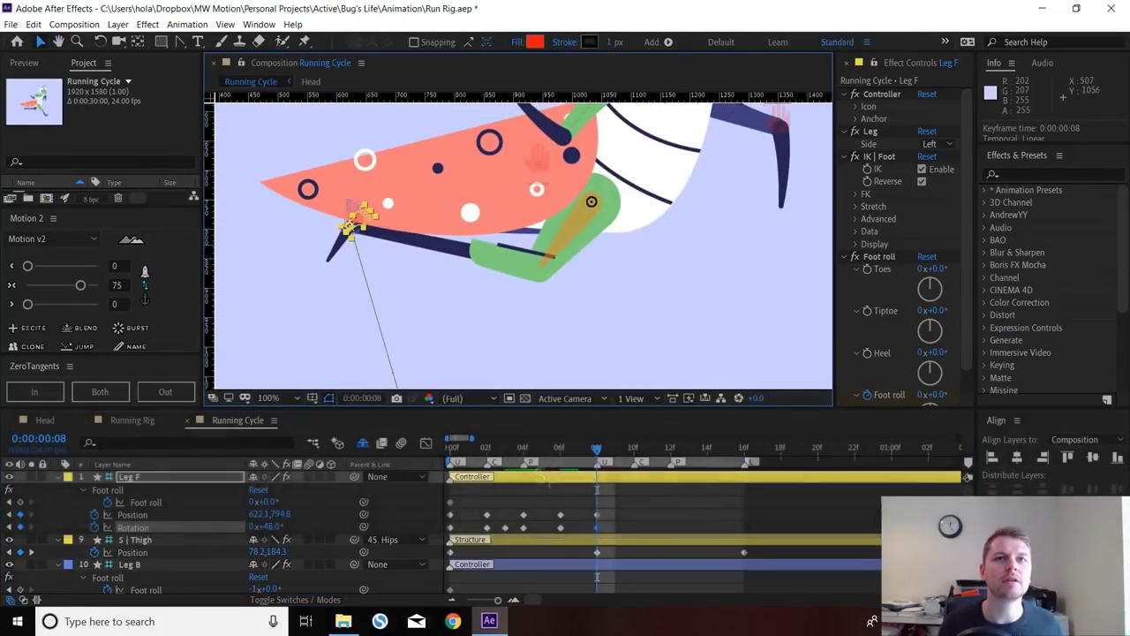
- Copy Leg F's Position keyframe from frame 0 and paste it onto Leg B at frame 8
scroll(556, 307, "down", 1)
left_click_drag(570, 301, 530, 160)
scroll(388, 527, "down", 1)
scroll(388, 527, "up", 1)
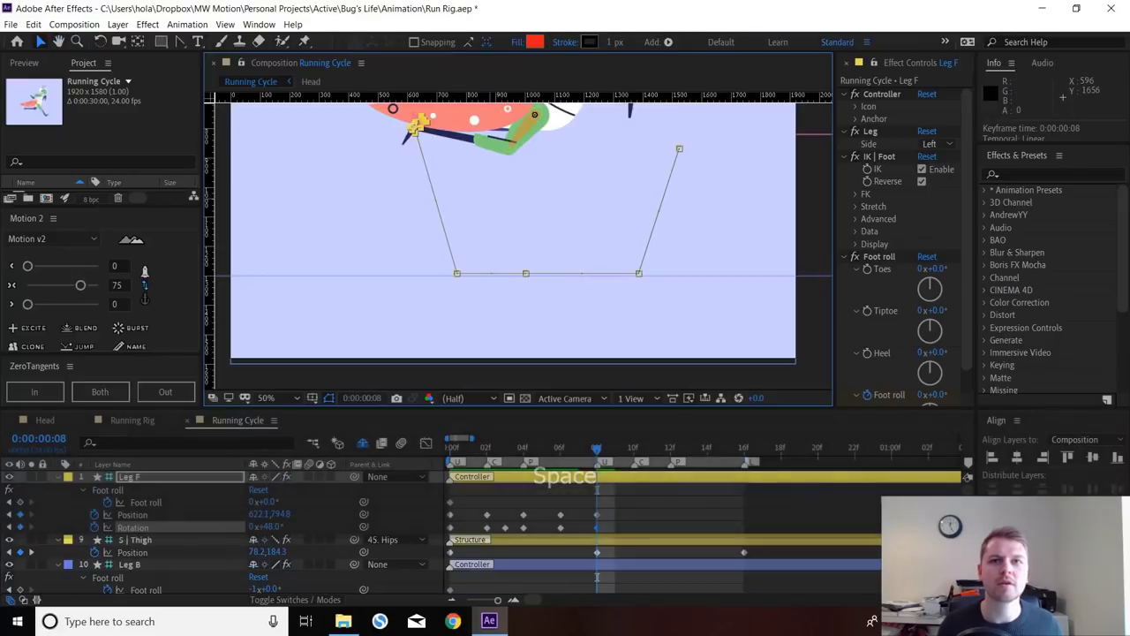
left_click_drag(597, 449, 450, 448)
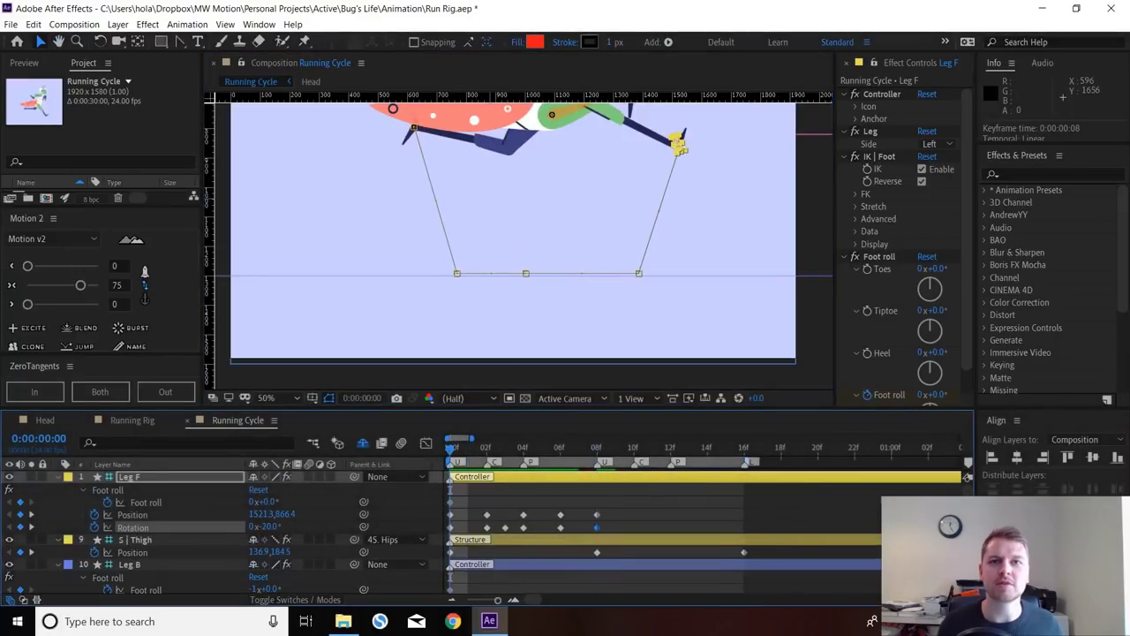
left_click(450, 515)
key("ctrl+c")
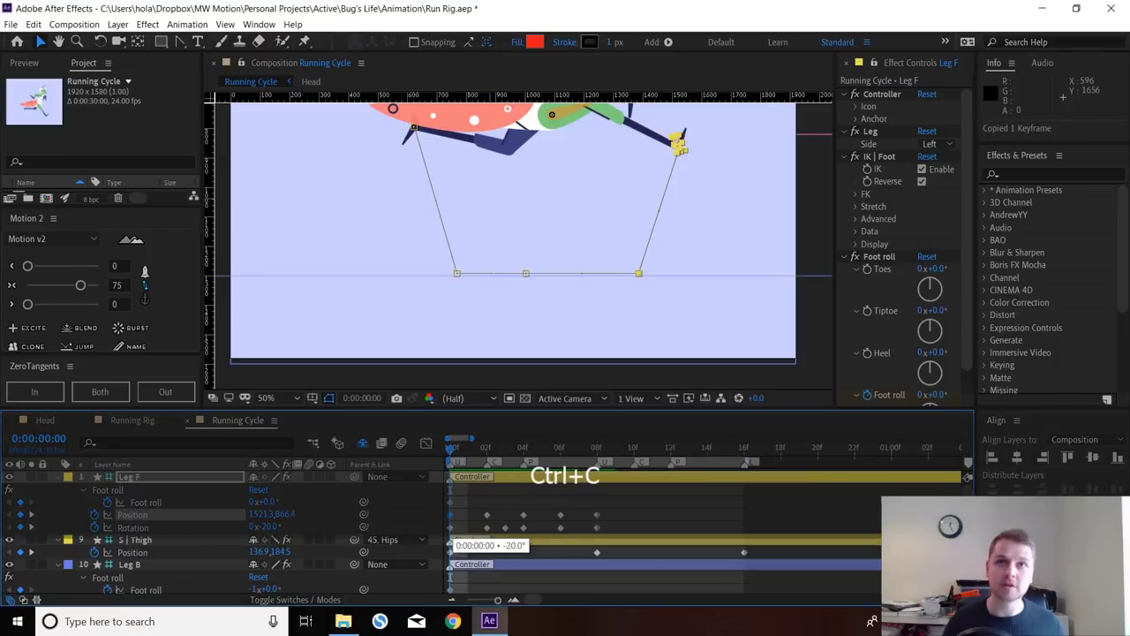
left_click(597, 449)
scroll(597, 501, "down", 3)
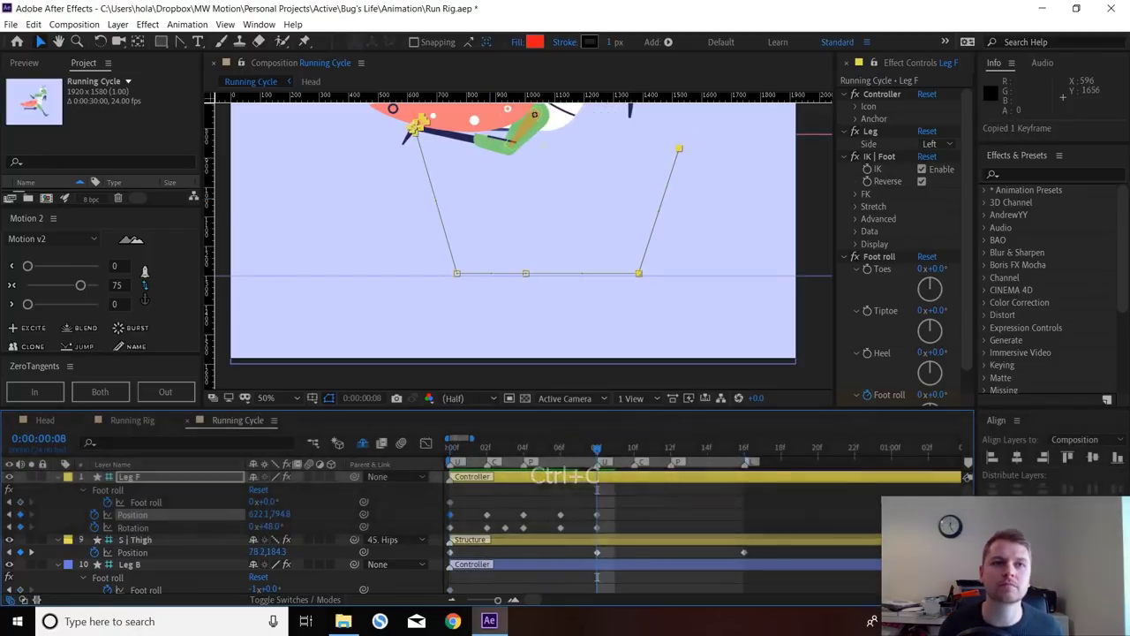
left_click(597, 489)
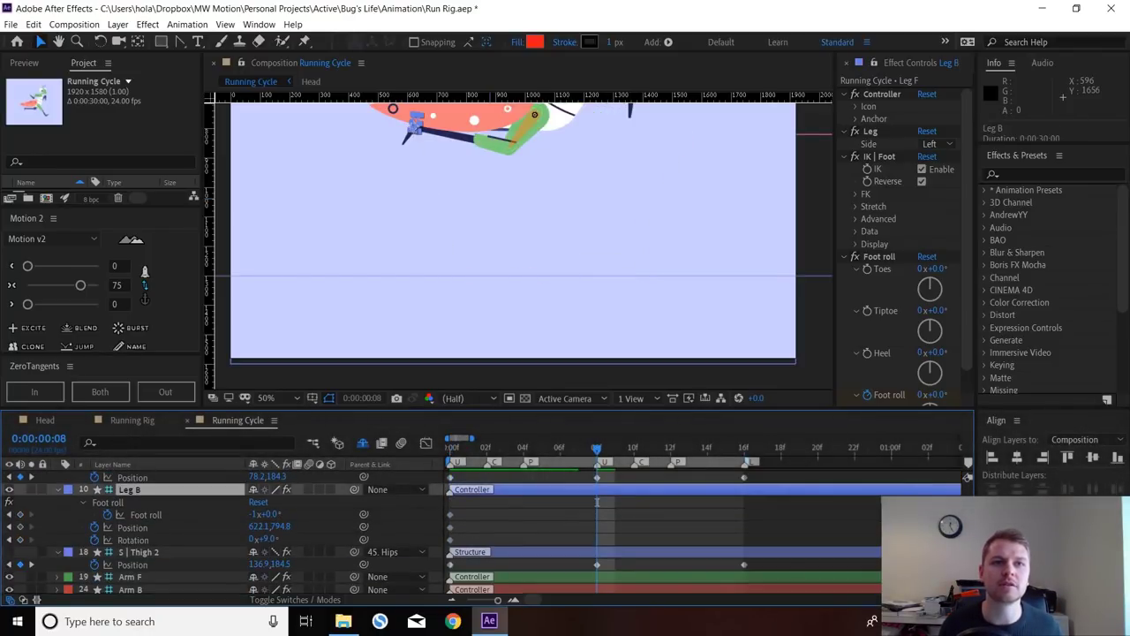
key("ctrl+v")
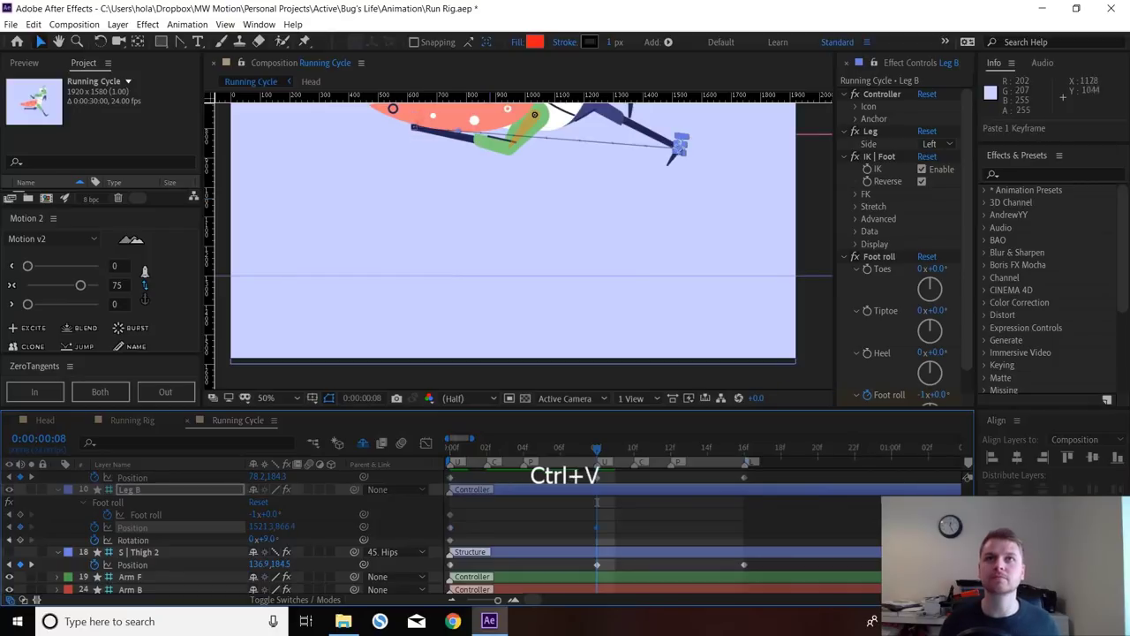
- Set Leg F's Rotation to 164° at frame 8 so the rear foot points downward
key("space")
left_click_drag(604, 185, 615, 307)
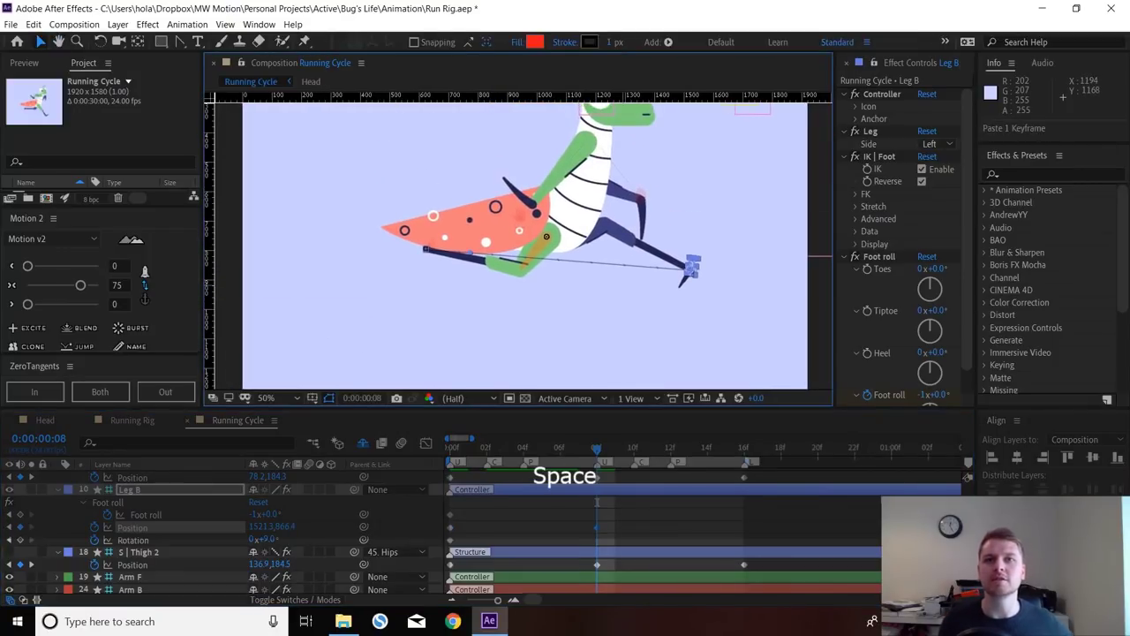
key("space")
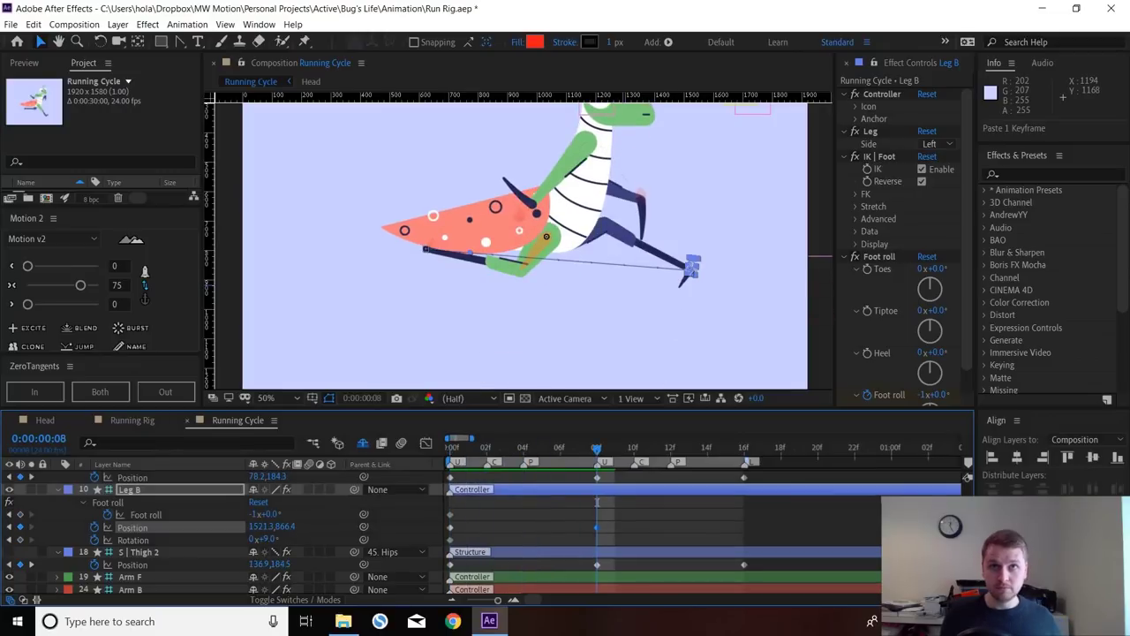
scroll(417, 257, "up", 1)
scroll(530, 527, "up", 1)
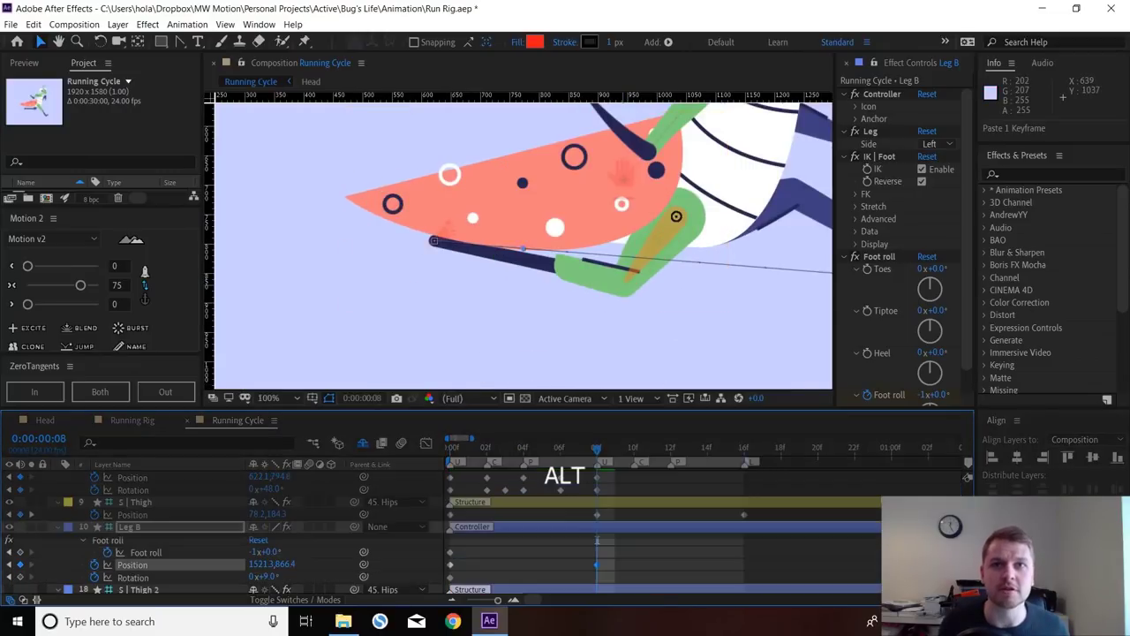
scroll(530, 527, "up", 1)
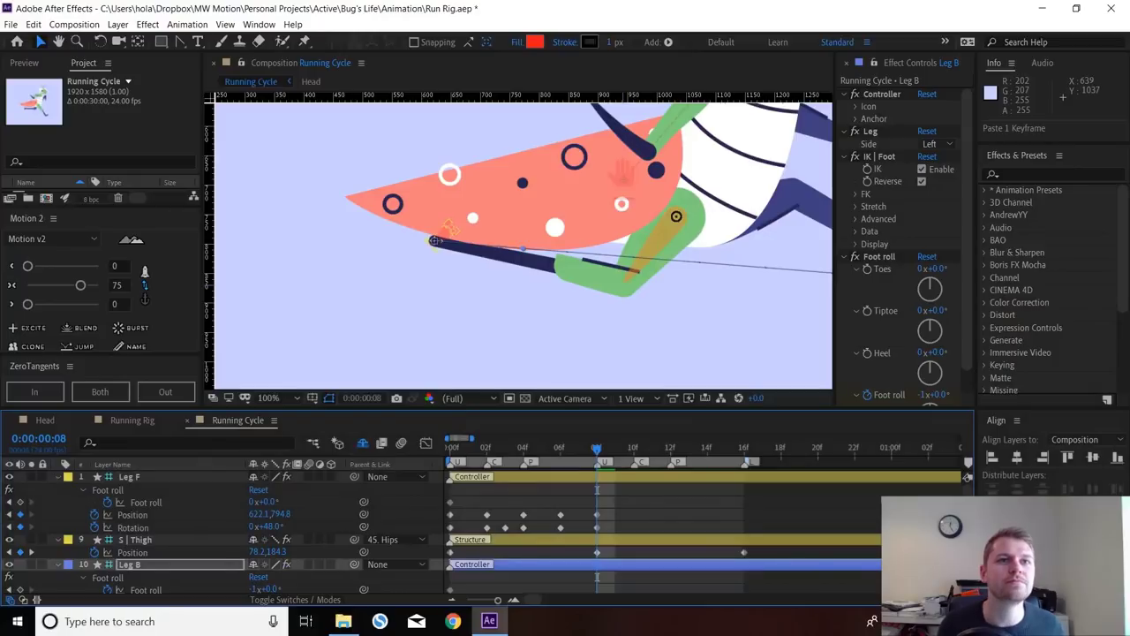
left_click_drag(276, 527, 346, 527)
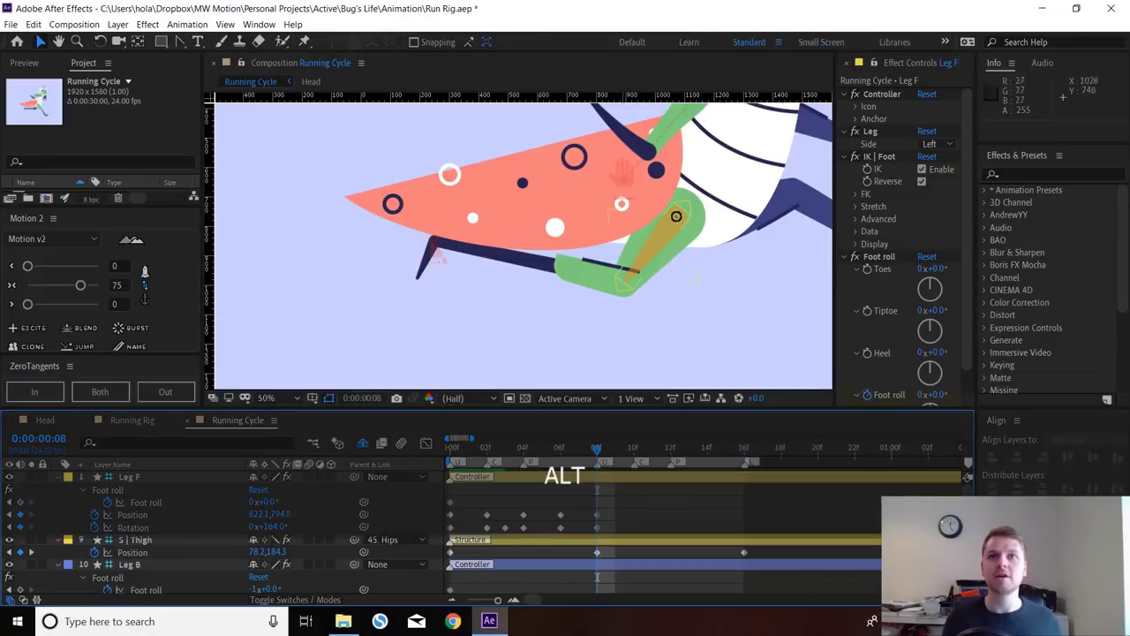
- Play back the run cycle and step through its frames up to frame 16 to check the leg poses
scroll(653, 208, "down", 2)
left_click_drag(646, 254, 570, 270)
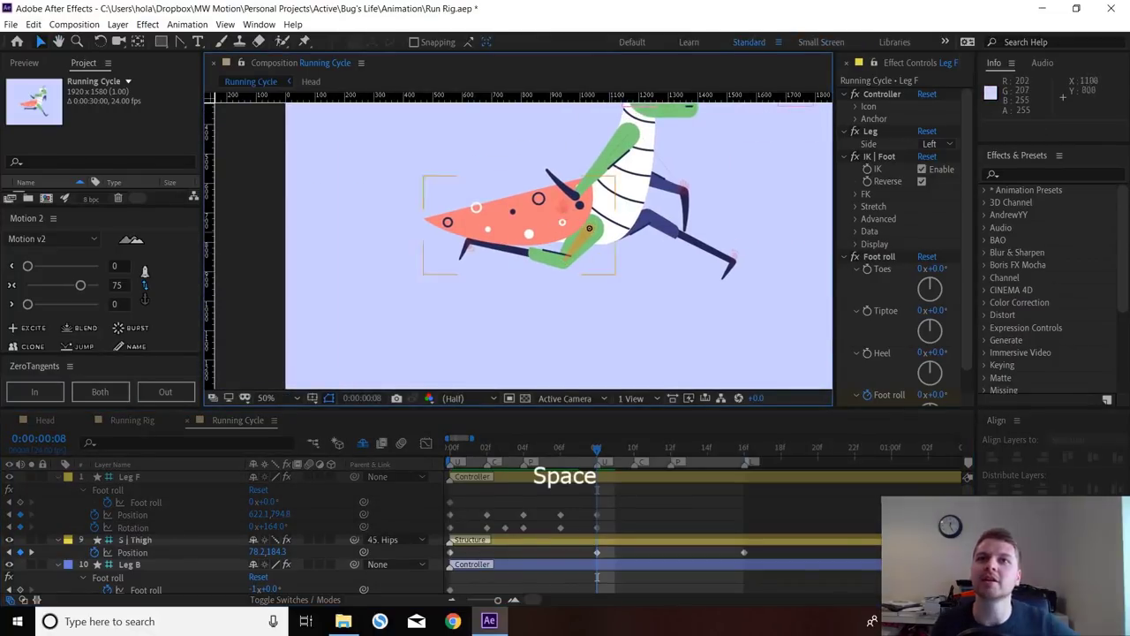
key("space")
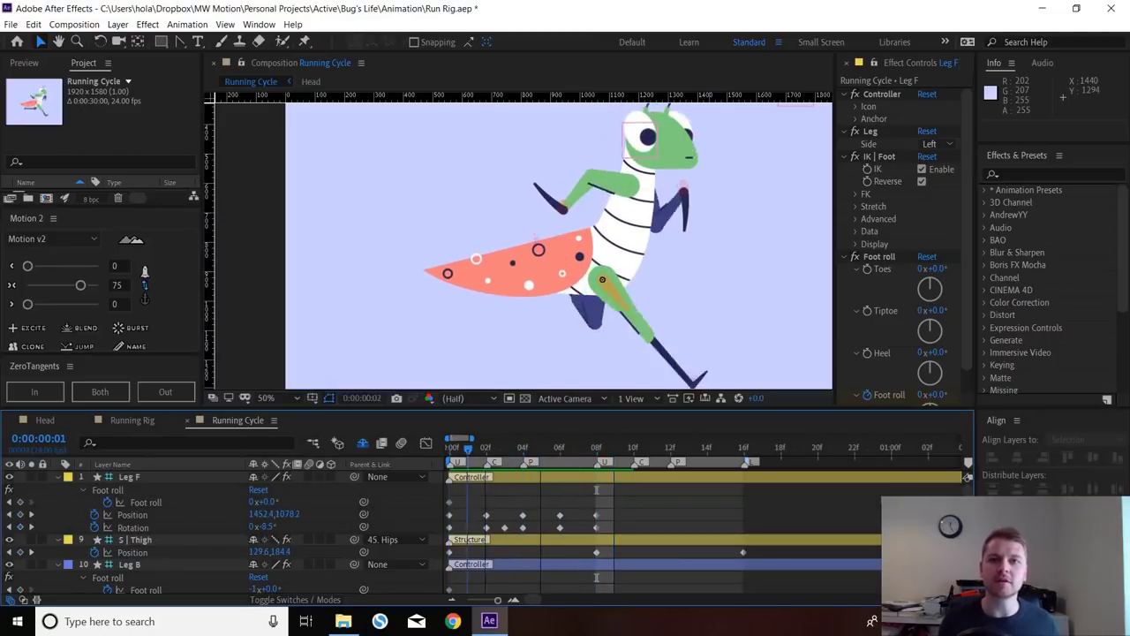
scroll(685, 260, "down", 2)
left_click_drag(685, 261, 650, 242)
scroll(619, 276, "up", 2)
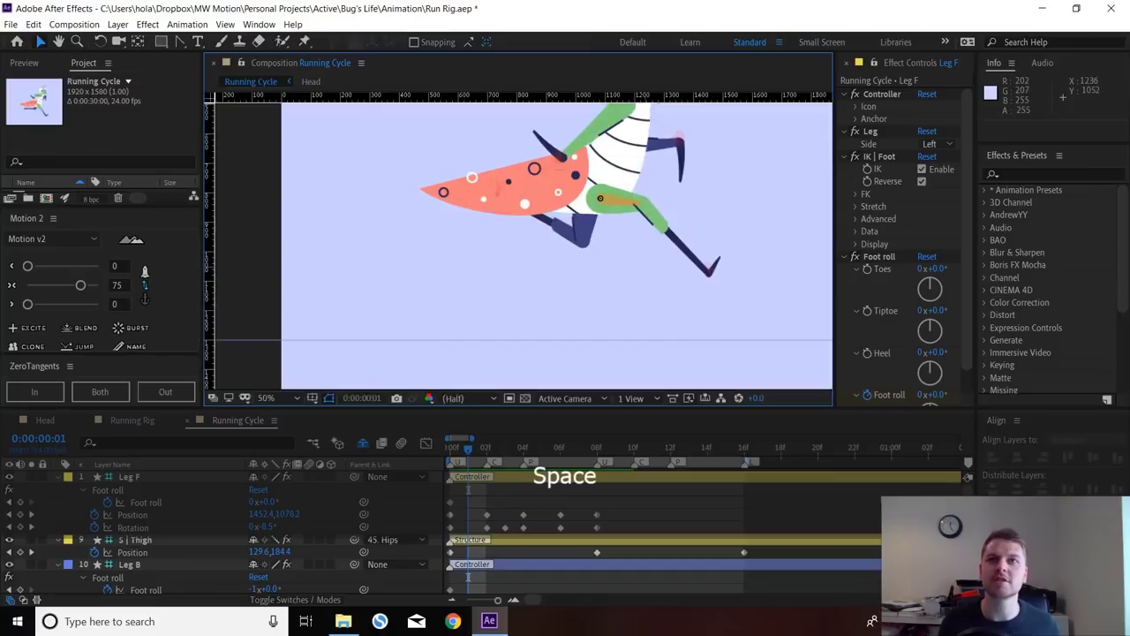
left_click_drag(590, 365, 565, 367)
mouse_move(468, 448)
left_mouse_down()
mouse_move(452, 448)
mouse_move(486, 448)
left_mouse_up()
key("Page_Down")
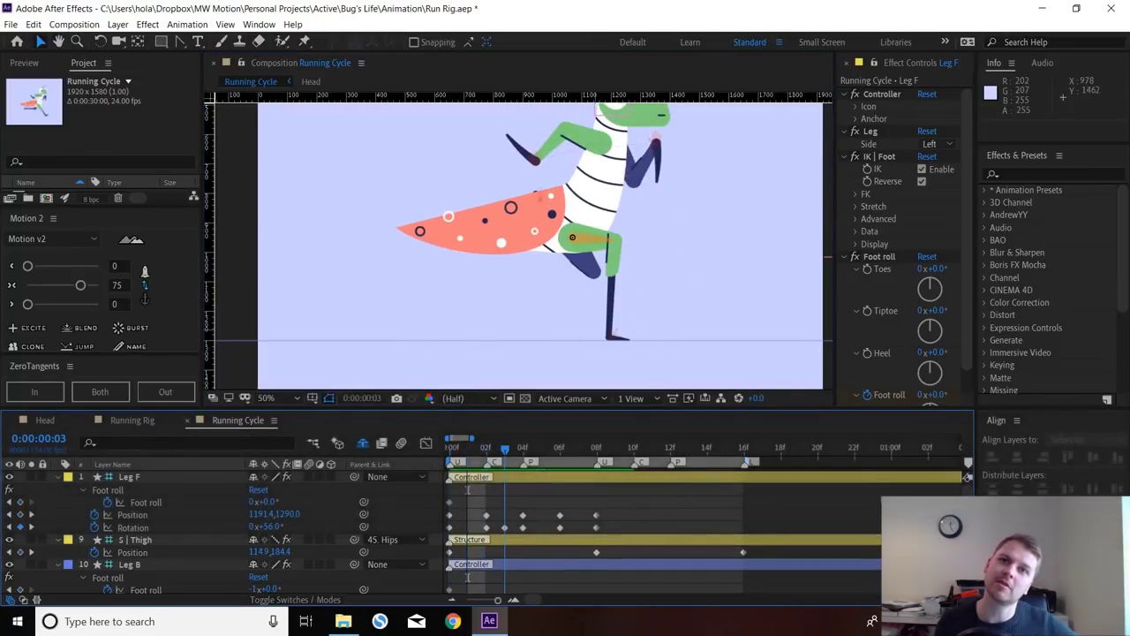
key("Page_Down")
key("Page_Down")
key("Page_Down")
key("Page_Down")
key("Page_Down")
key("Page_Down")
key("Page_Down")
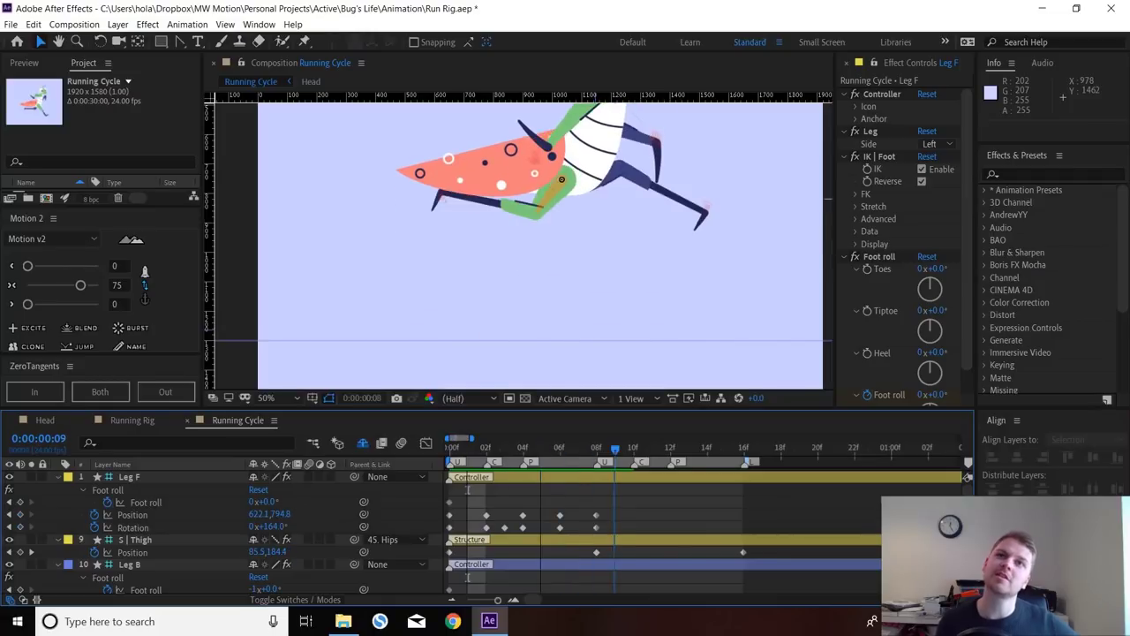
key("space")
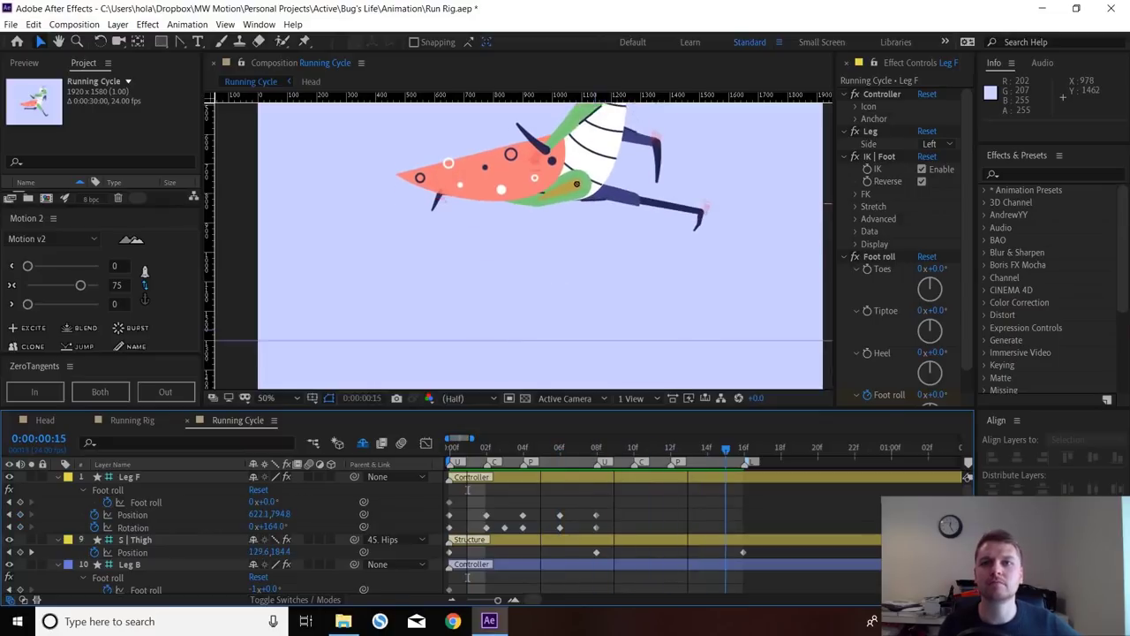
key("space")
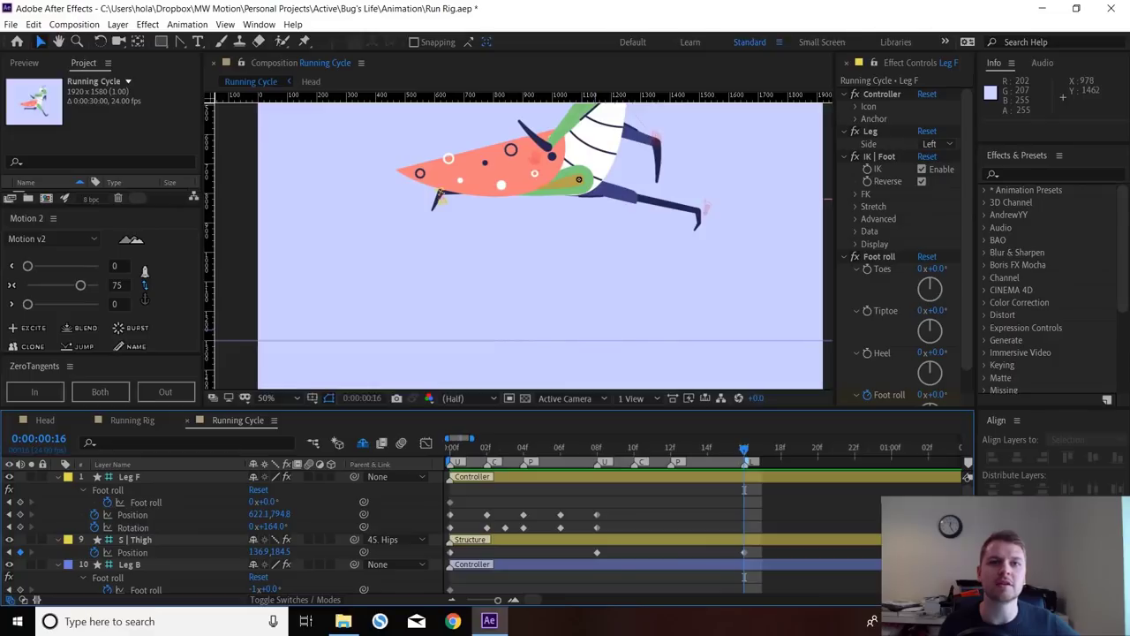
- Copy Leg F's Position and Rotation keyframes from frame 0 and paste them at frame 16
left_click_drag(459, 515, 448, 532)
key("ctrl+c")
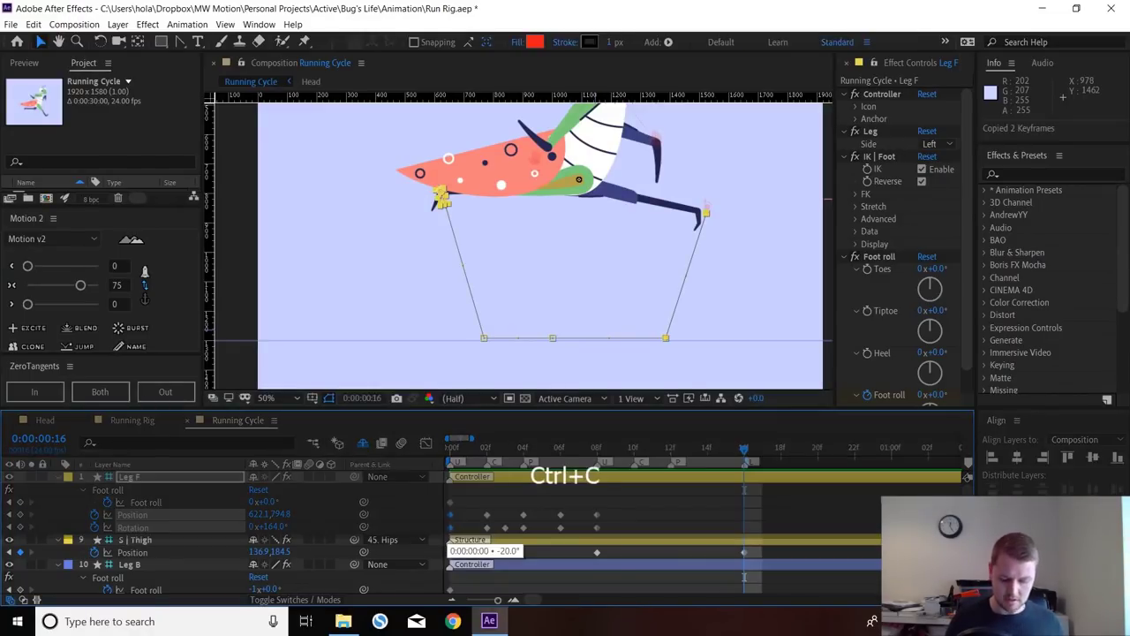
key("ctrl+v")
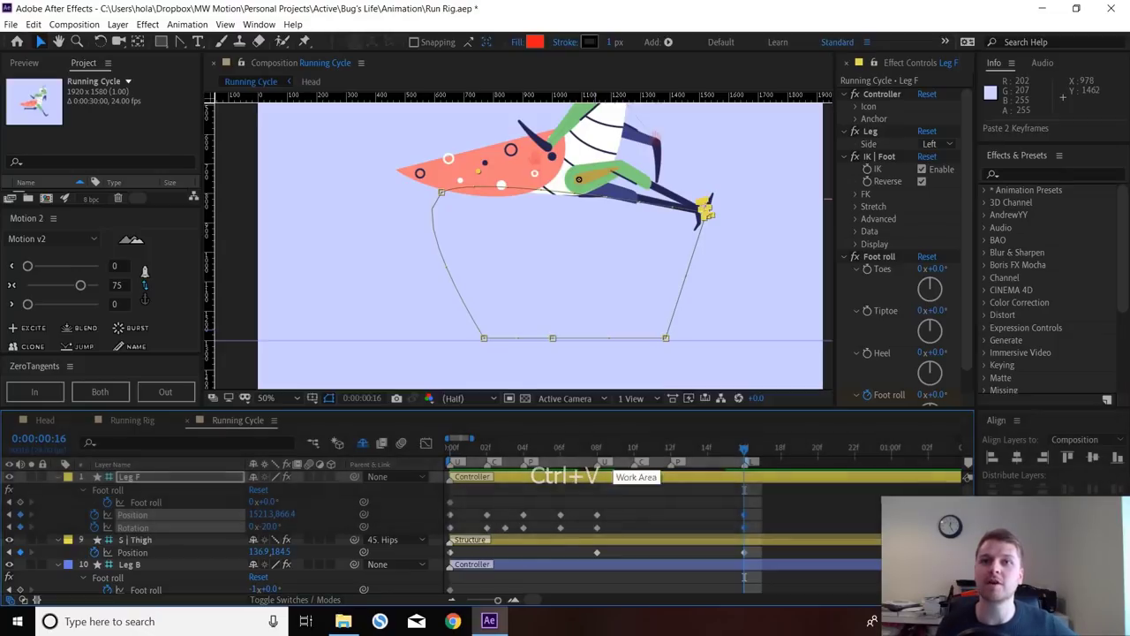
- At frame 12, move Leg F's foot down to about 956.5, 1182.4 and set its Rotation to 144°
left_click(597, 449)
left_click_drag(597, 449, 670, 449)
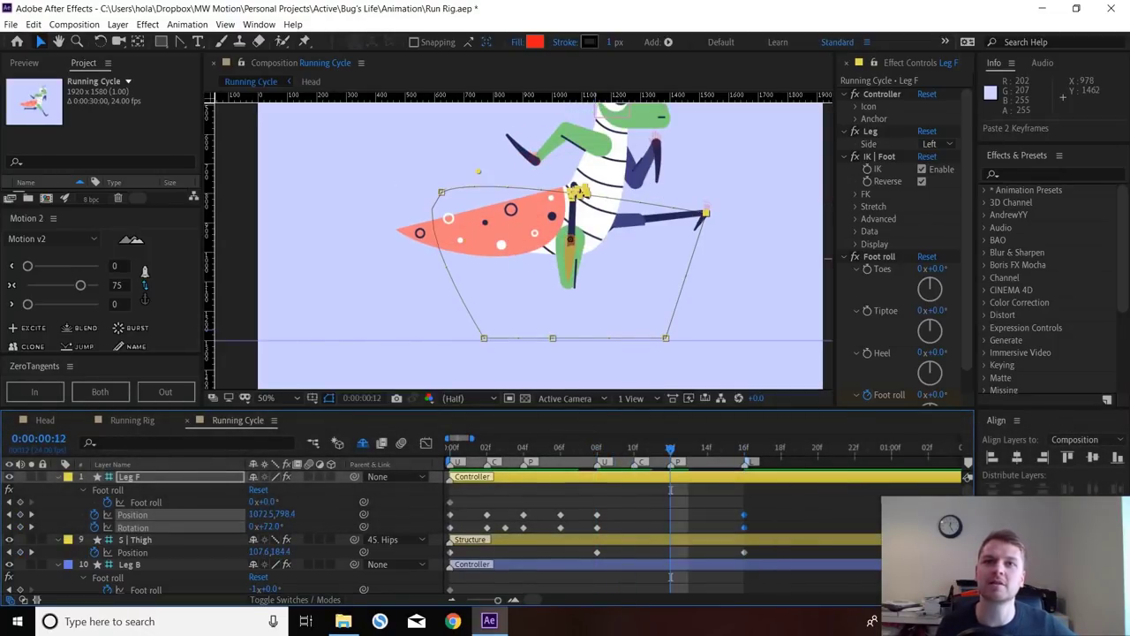
left_click_drag(670, 448, 450, 448)
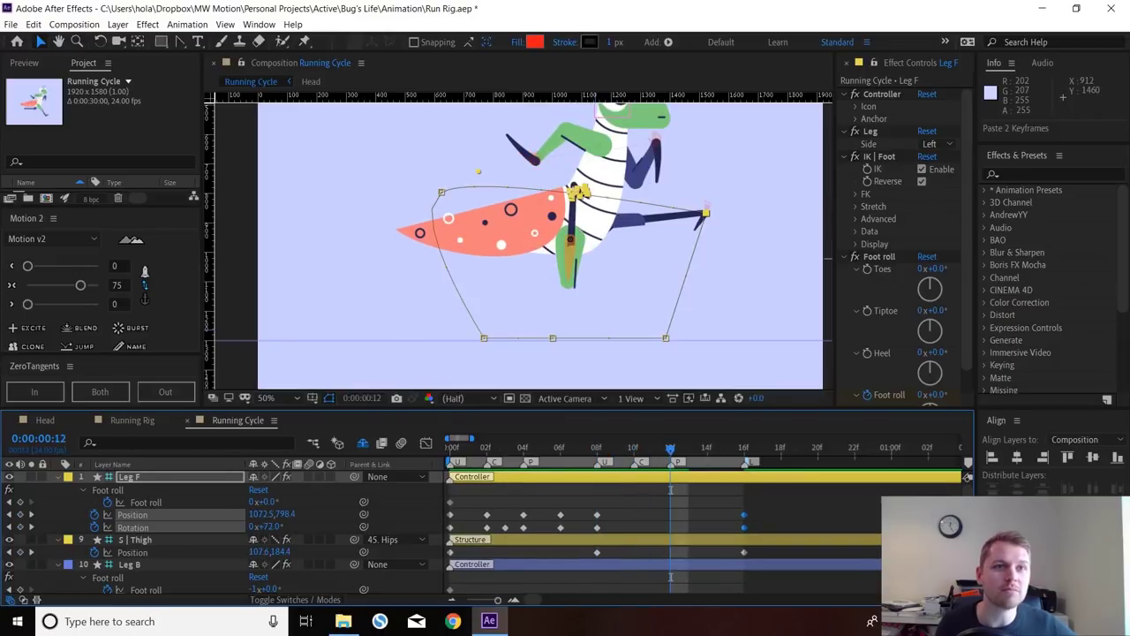
left_click_drag(578, 193, 544, 310)
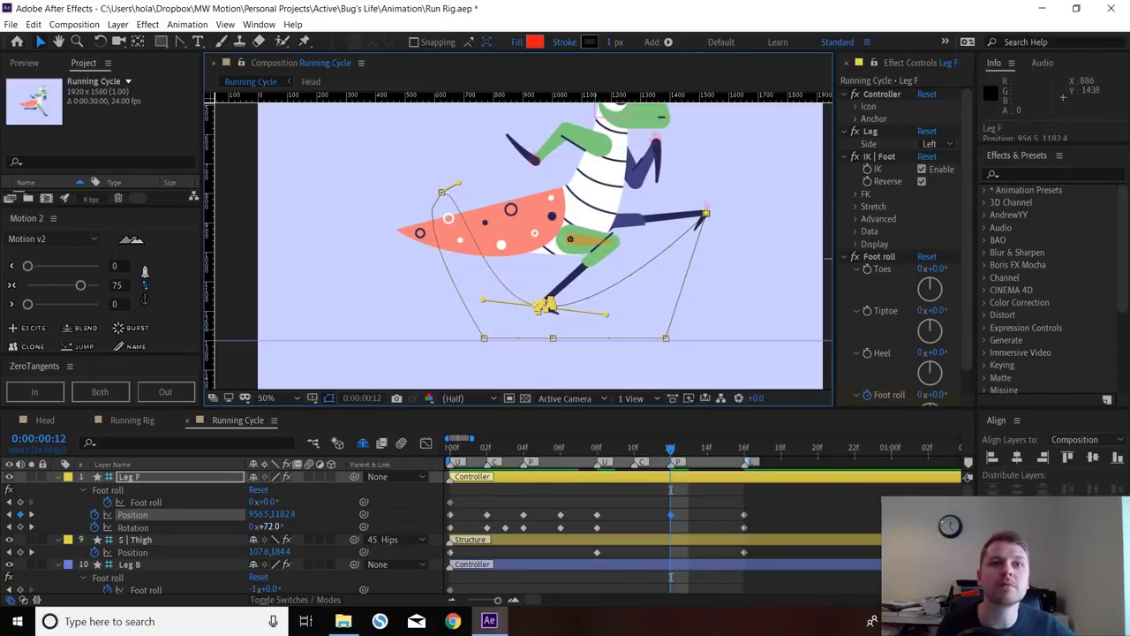
left_click_drag(271, 527, 277, 527)
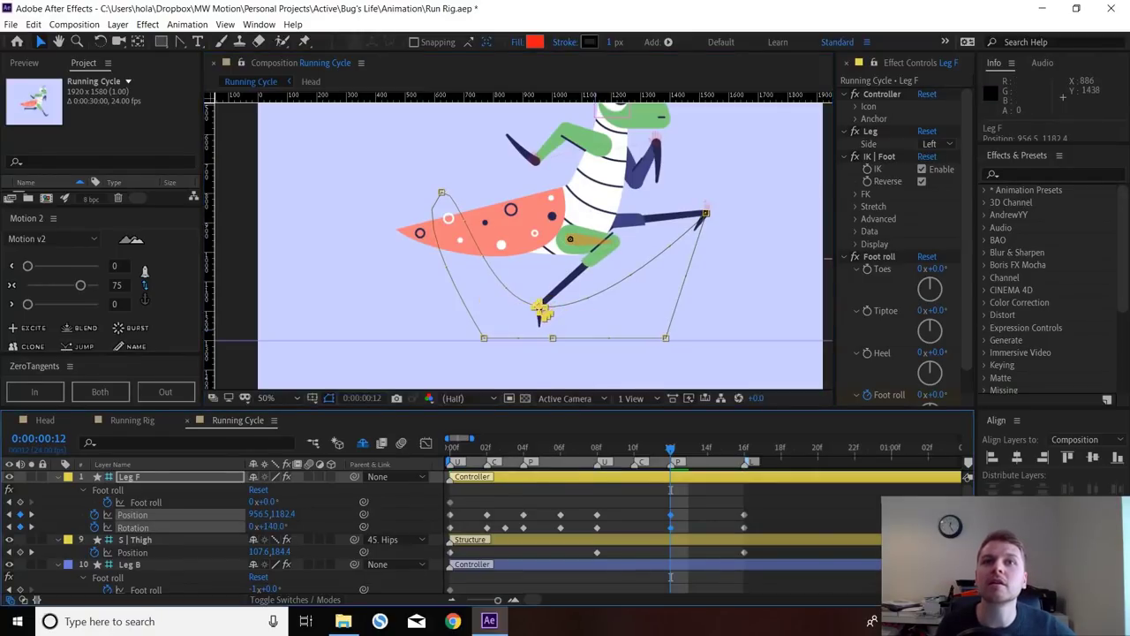
left_click_drag(312, 527, 313, 527)
- Play back the run cycle to check how Leg F's foot travels along its motion path
left_click(441, 193)
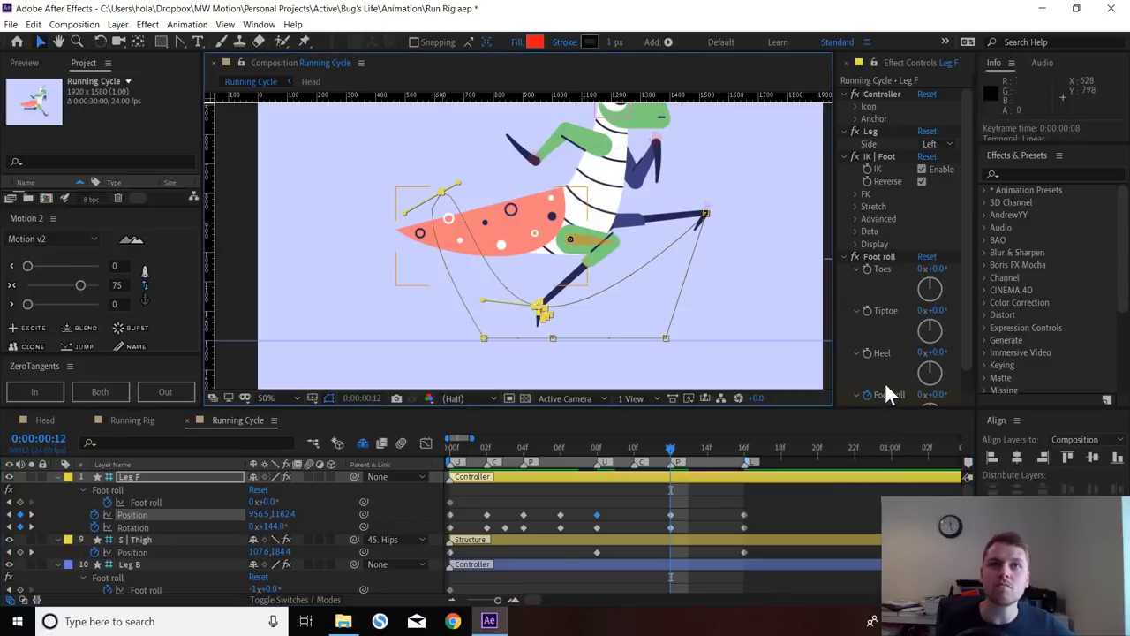
left_click(705, 212)
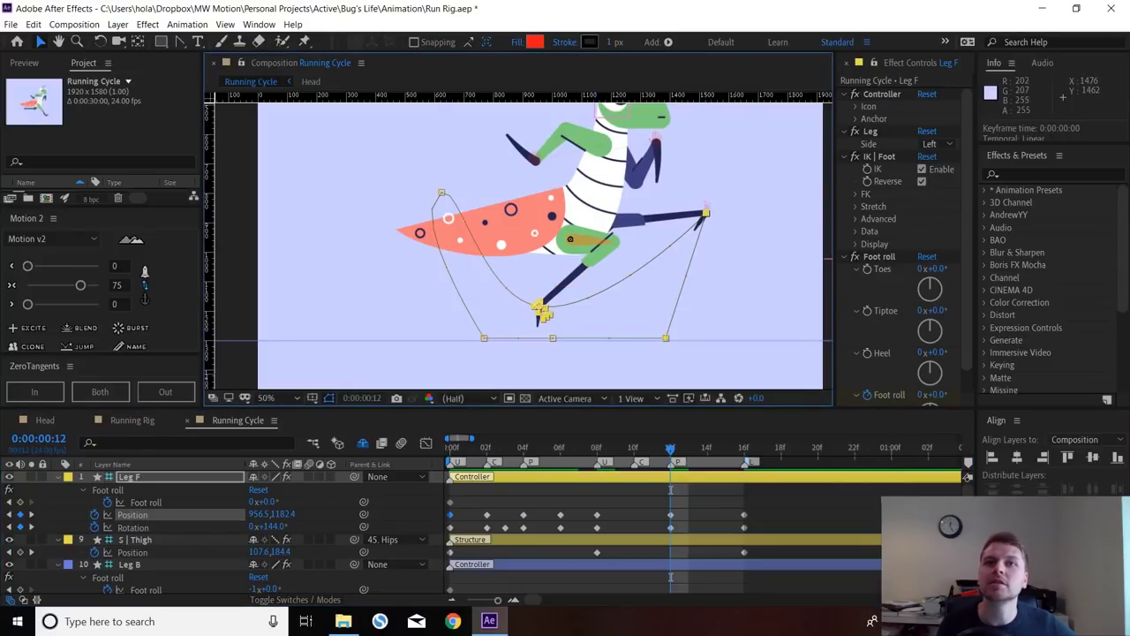
key("space")
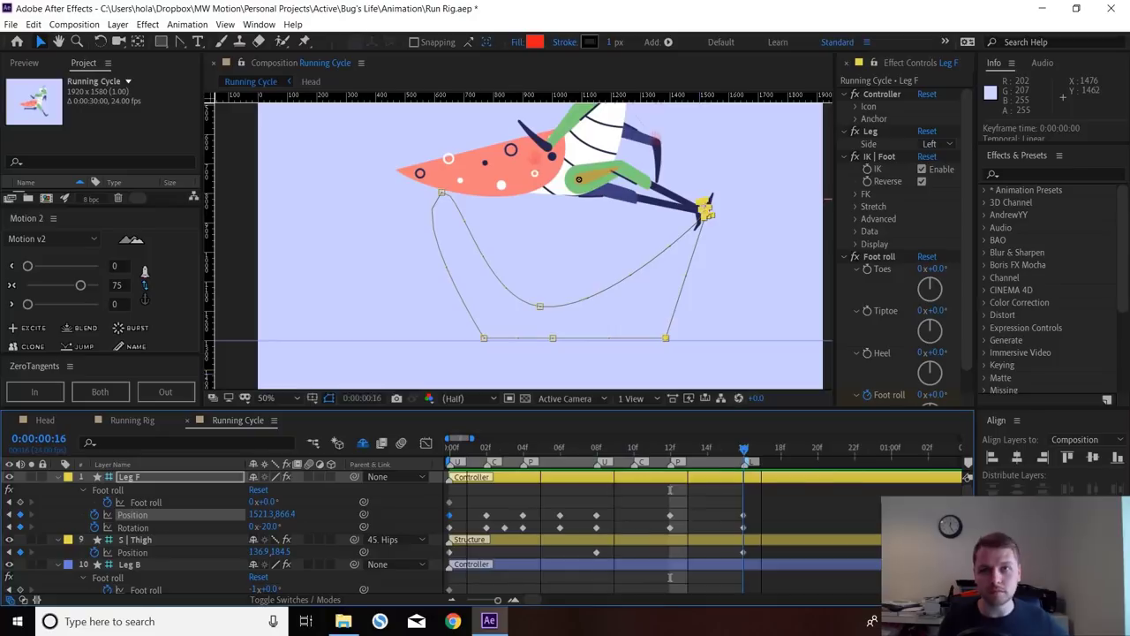
key("space")
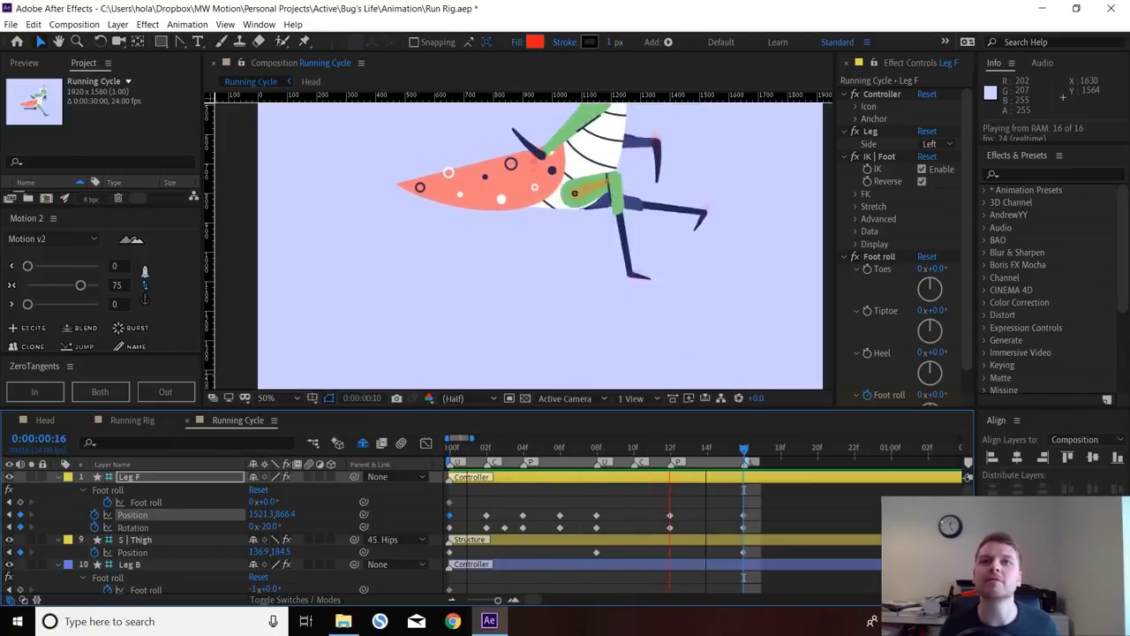
key("space")
key("space")
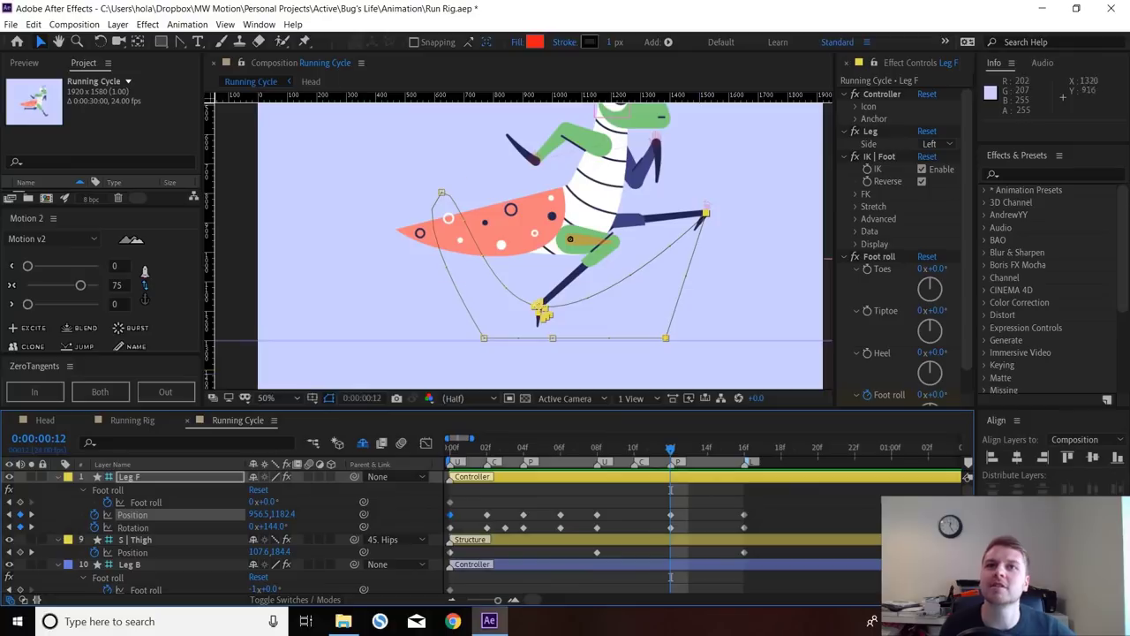
- At frame 12, move Leg F's foot back to about 858.5, 1172.4 and play back the cycle
left_click_drag(540, 311, 512, 309)
key("space")
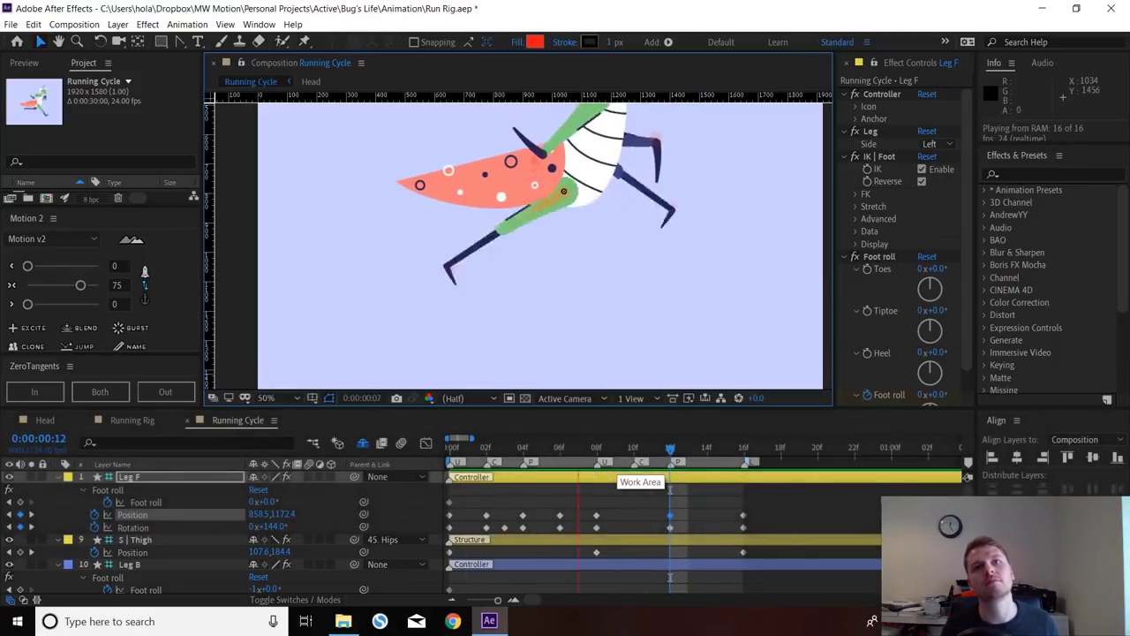
key("space")
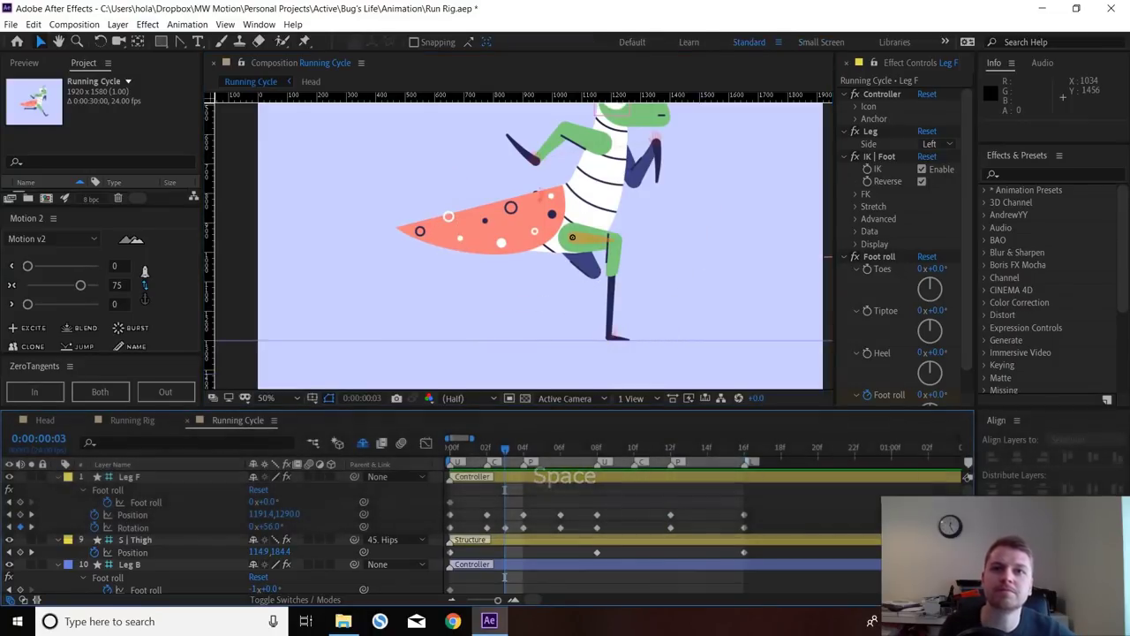
- Copy Leg F's Position keyframes from frames 0 to 8 and paste them onto Leg B's Position starting at frame 8
key("Page_Down")
key("Page_Down")
key("Page_Down")
key("Page_Down")
key("Page_Down")
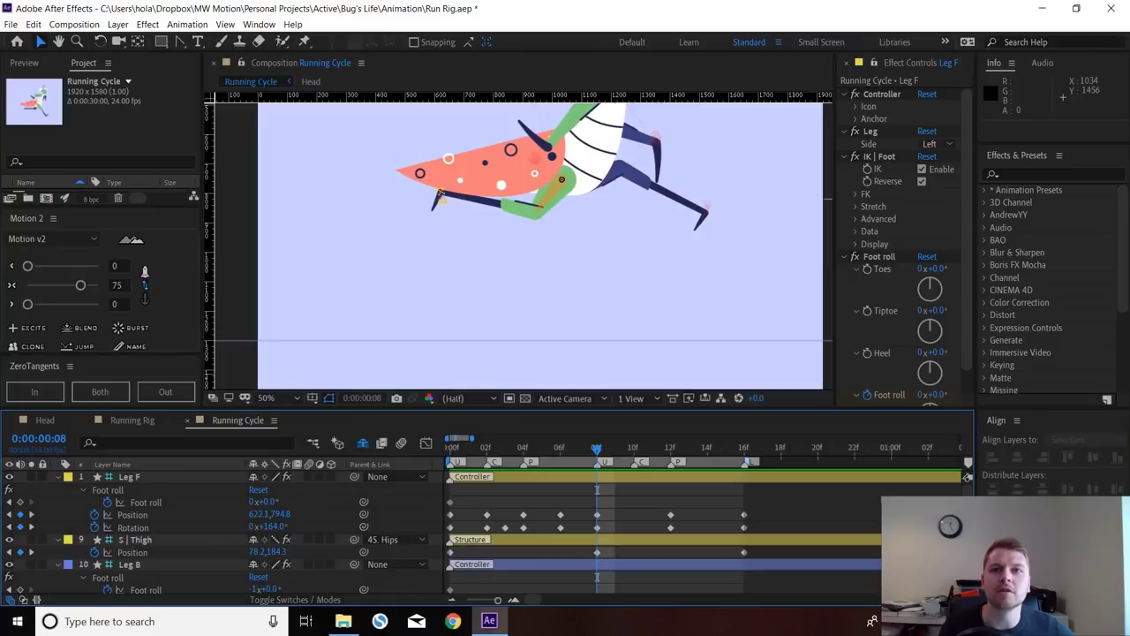
left_click(597, 515)
left_click_drag(607, 511, 447, 516)
key("ctrl+c")
scroll(265, 530, "down", 1)
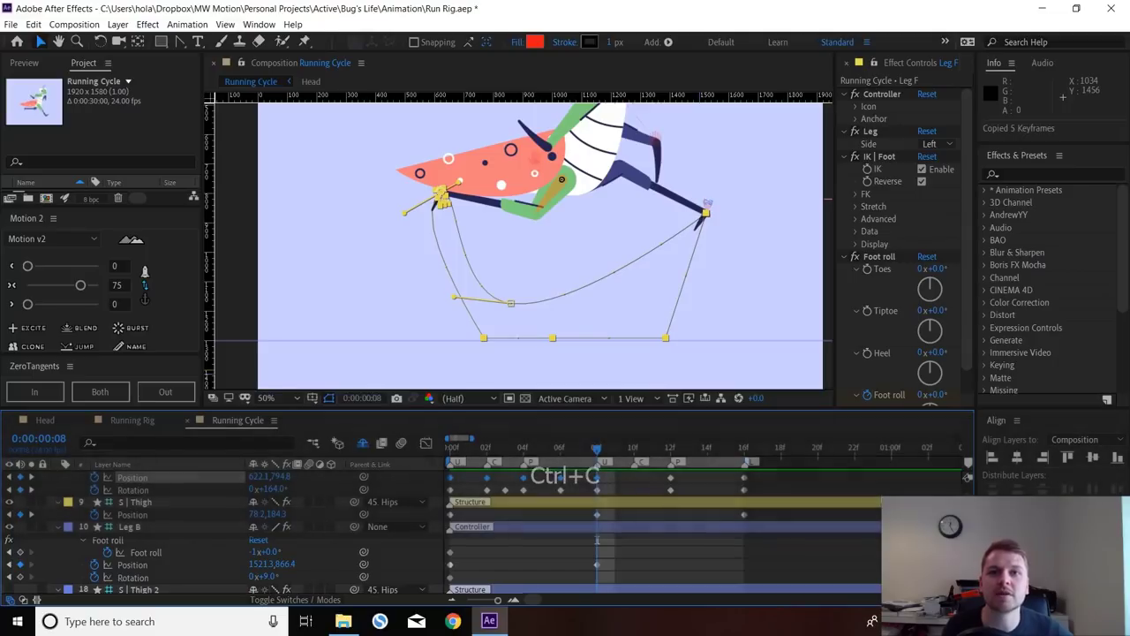
left_click(597, 564)
key("ctrl+v")
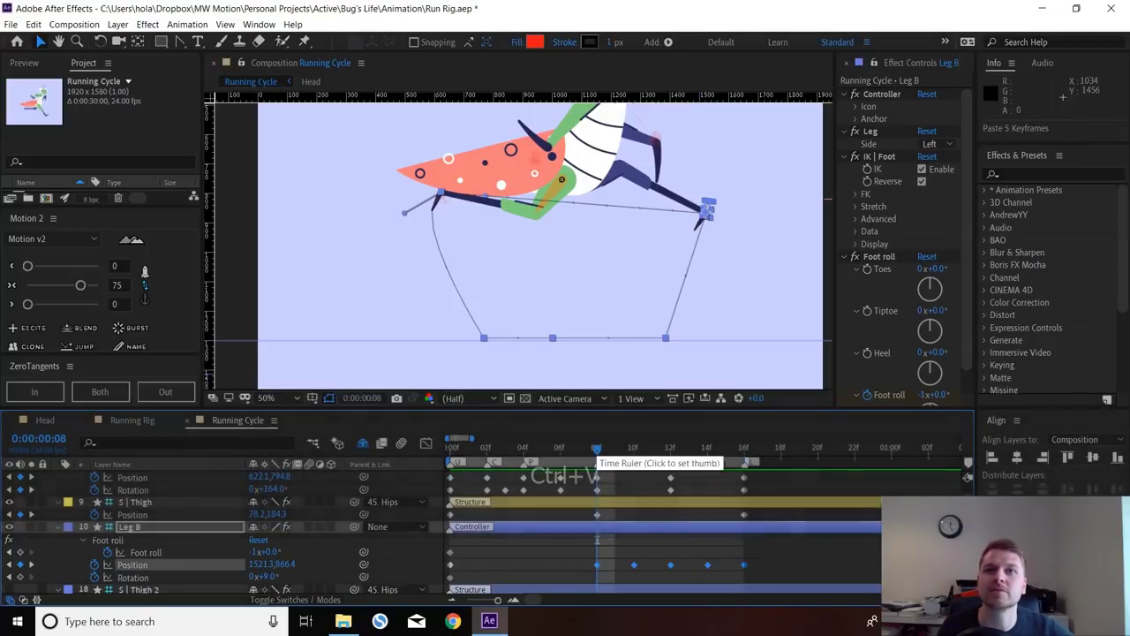
- Step through frames 8 to 16 and play back the cycle to check Leg B's new foot path
left_click_drag(597, 449, 615, 449)
key("Page_Down")
key("Page_Down")
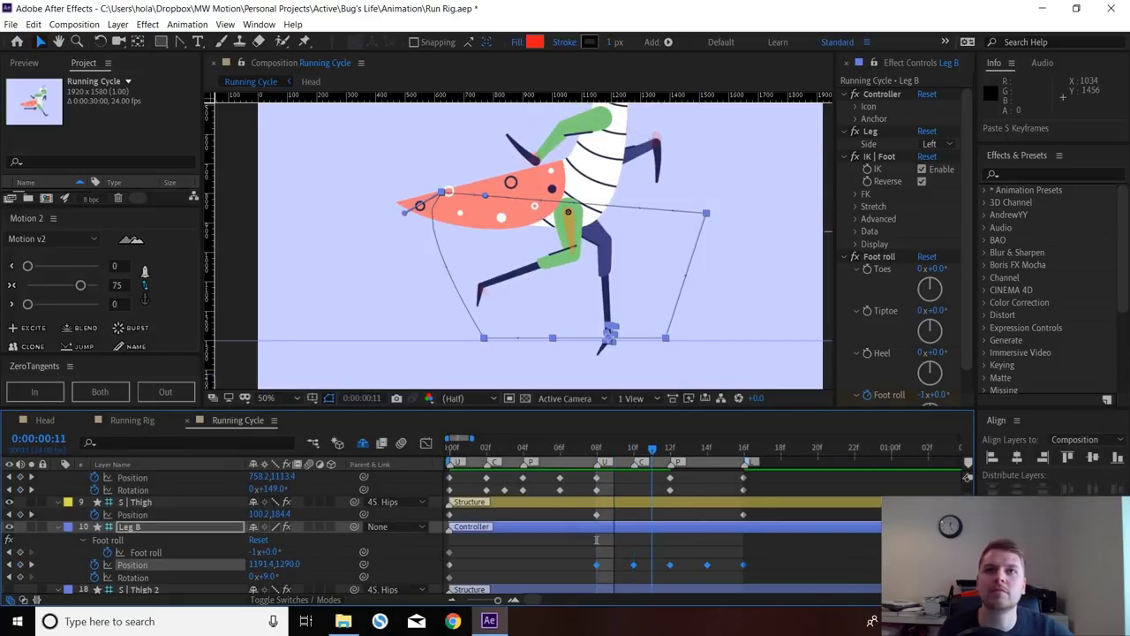
key("Page_Down")
key("Page_Down")
key("Page_Down")
key("Page_Down")
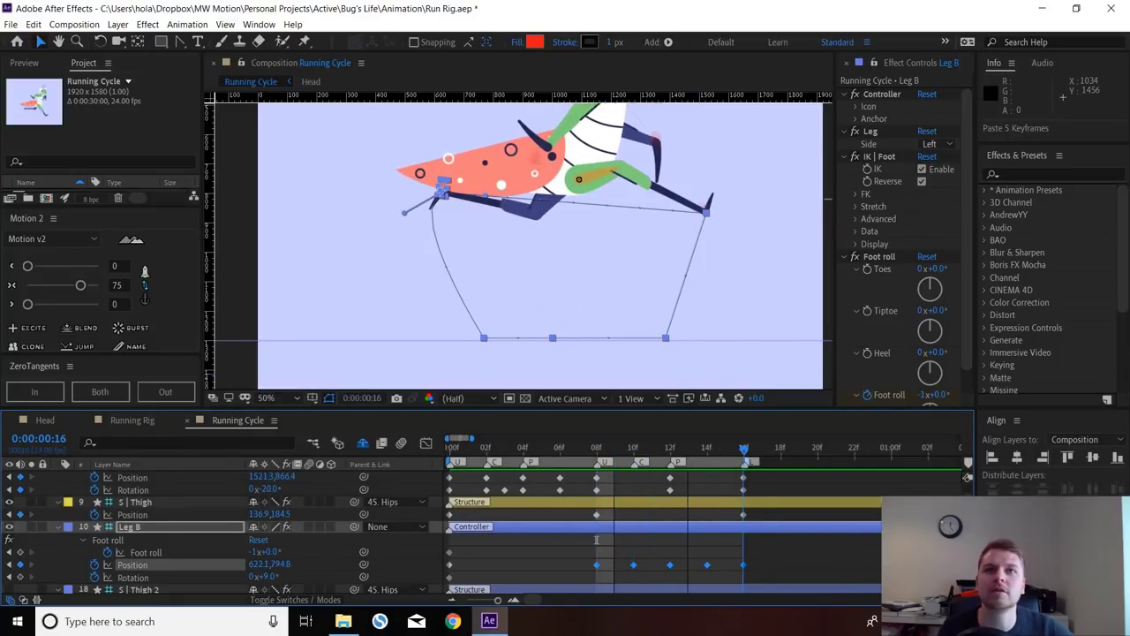
key("space")
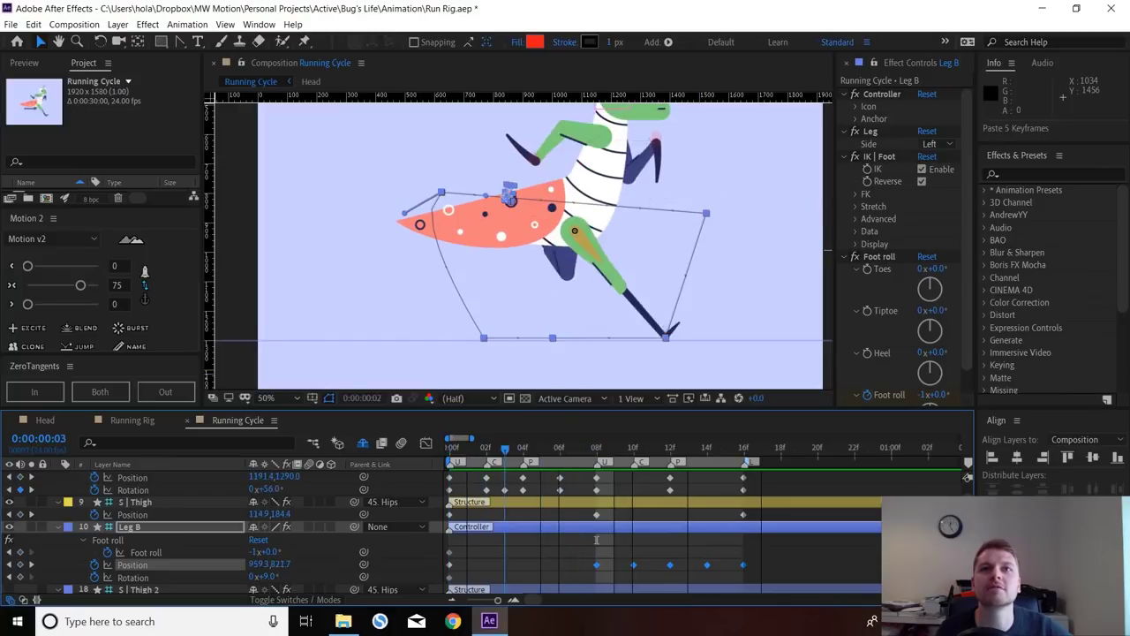
key("space")
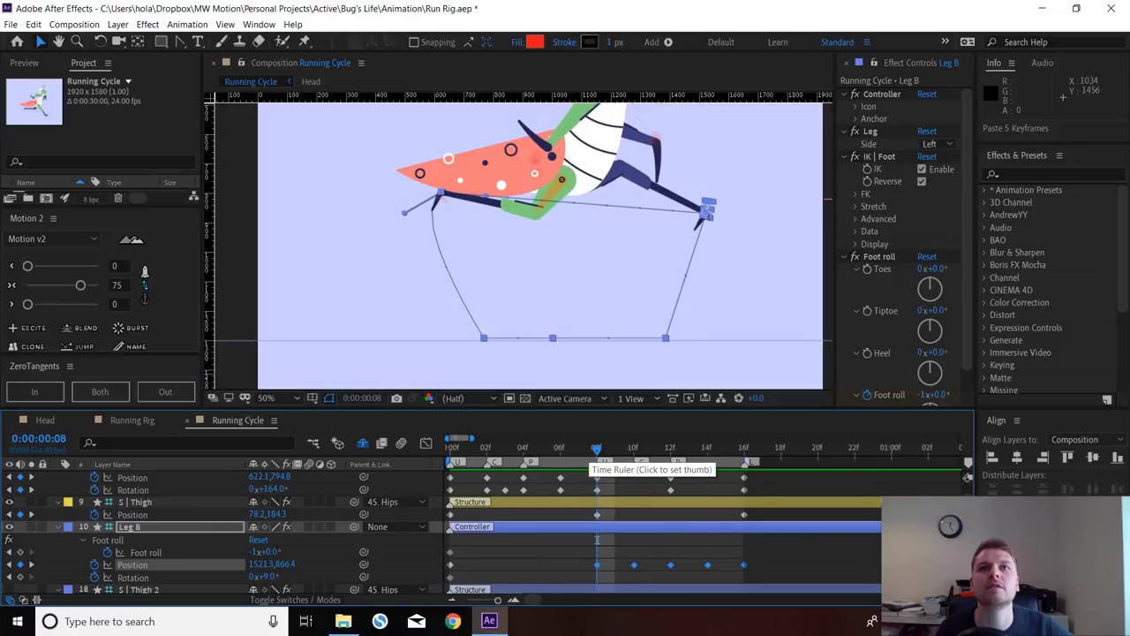
- Set Leg B's Rotation to -170° at frame 8
key("ctrl+shift+a")
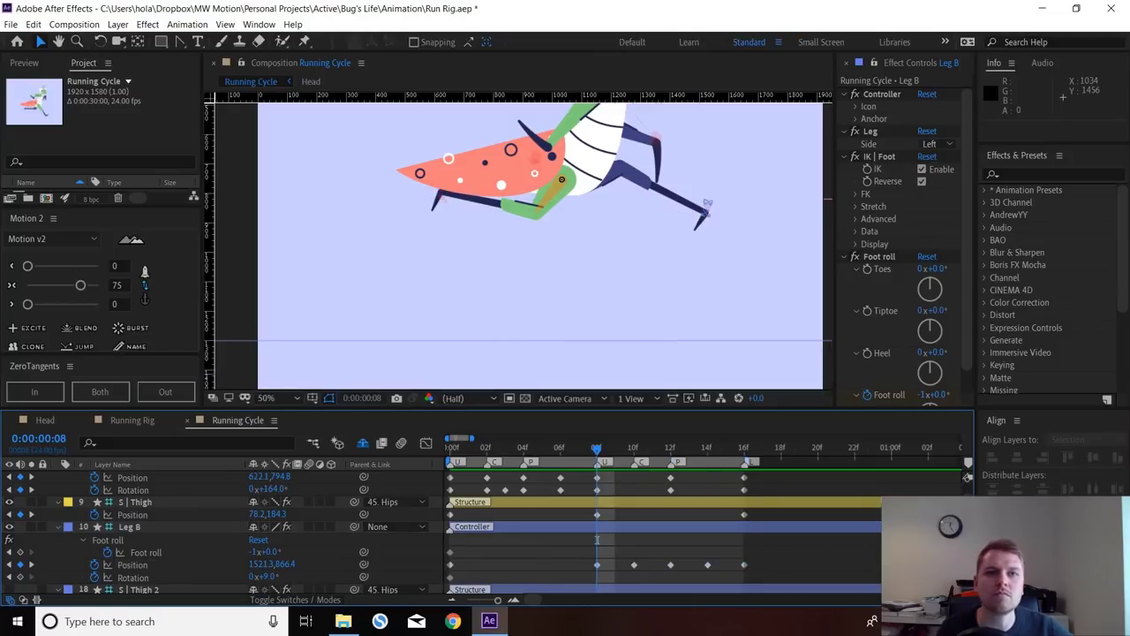
left_click_drag(276, 577, 217, 577)
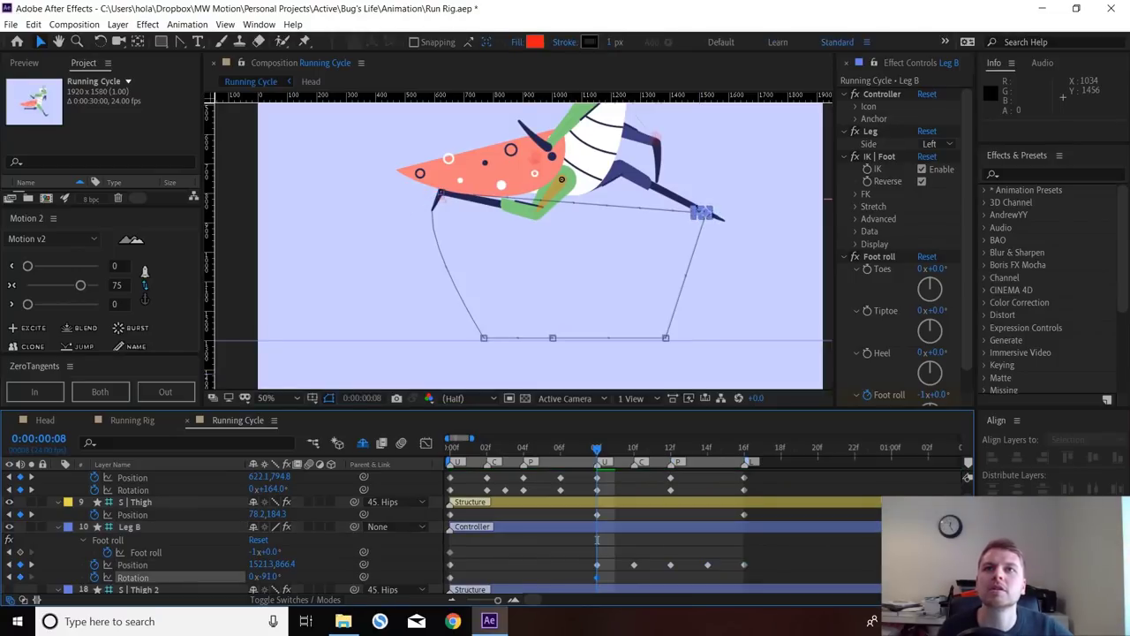
key("ctrl+z")
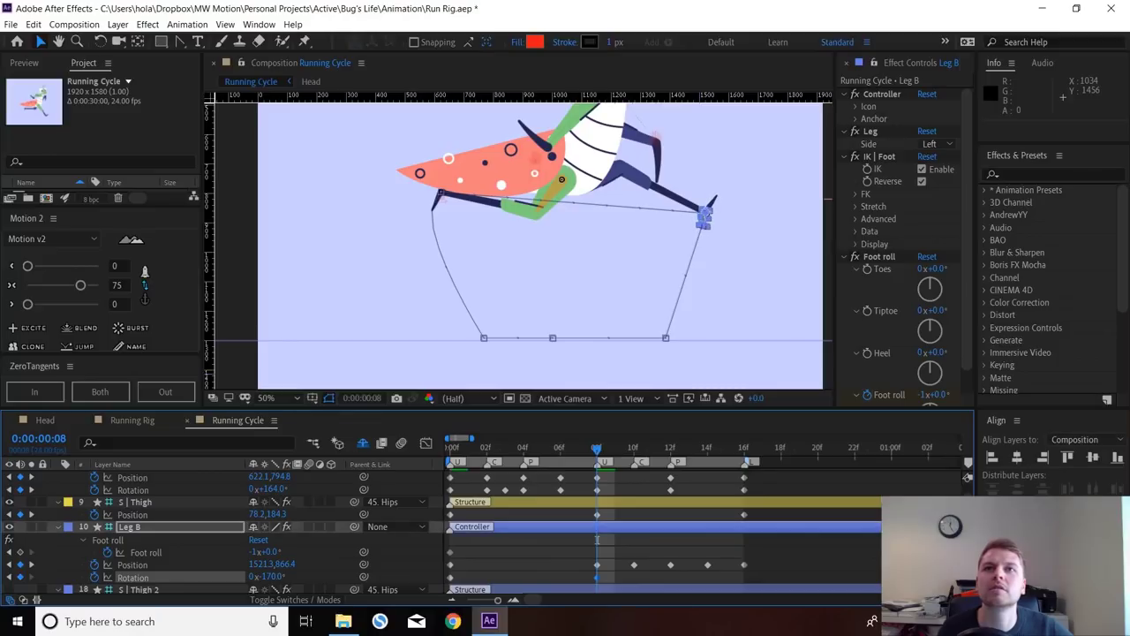
- Copy Leg F's Position keyframe from frame 12 and paste it onto Leg B's Position at frame 4
key("space")
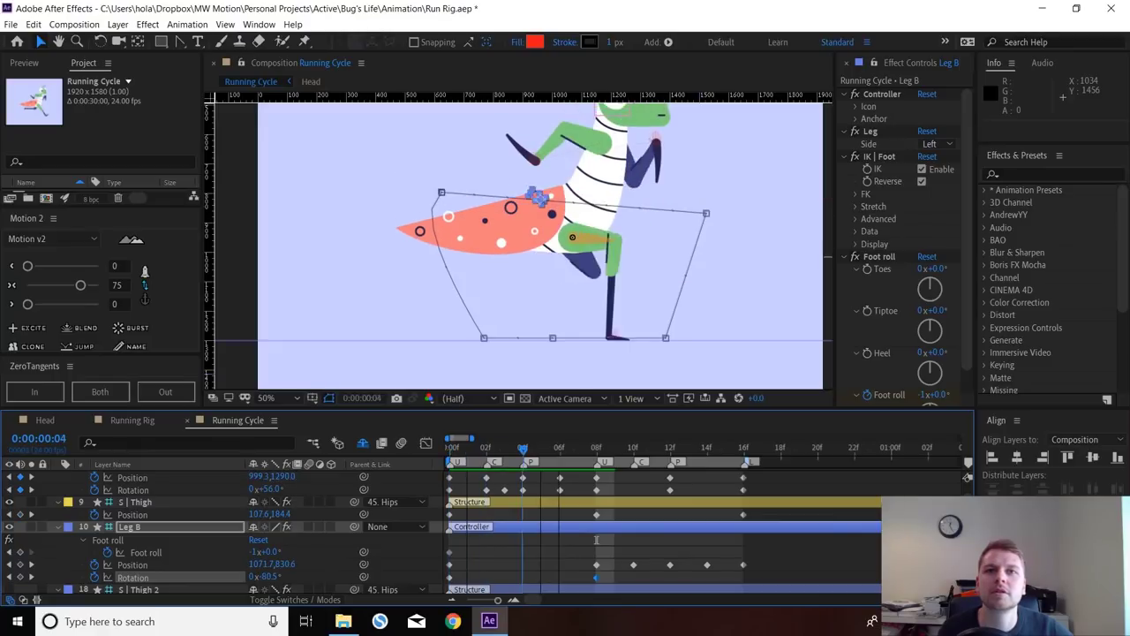
scroll(595, 539, "up", 3)
left_click(670, 515)
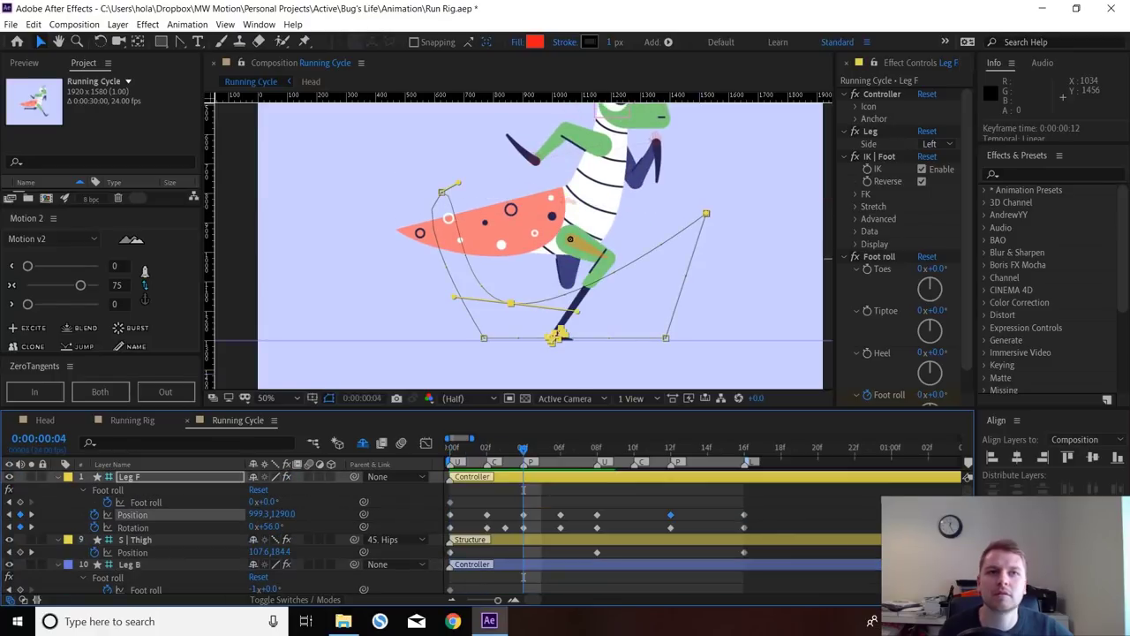
key("ctrl+c")
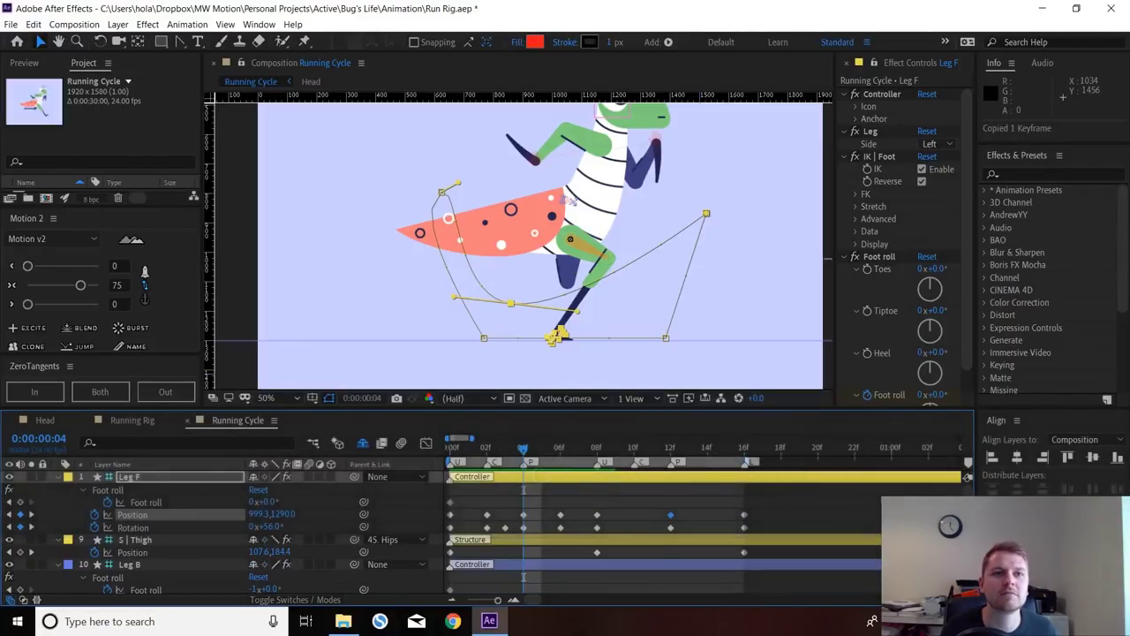
scroll(486, 530, "down", 1)
left_click(132, 564)
key("ctrl+v")
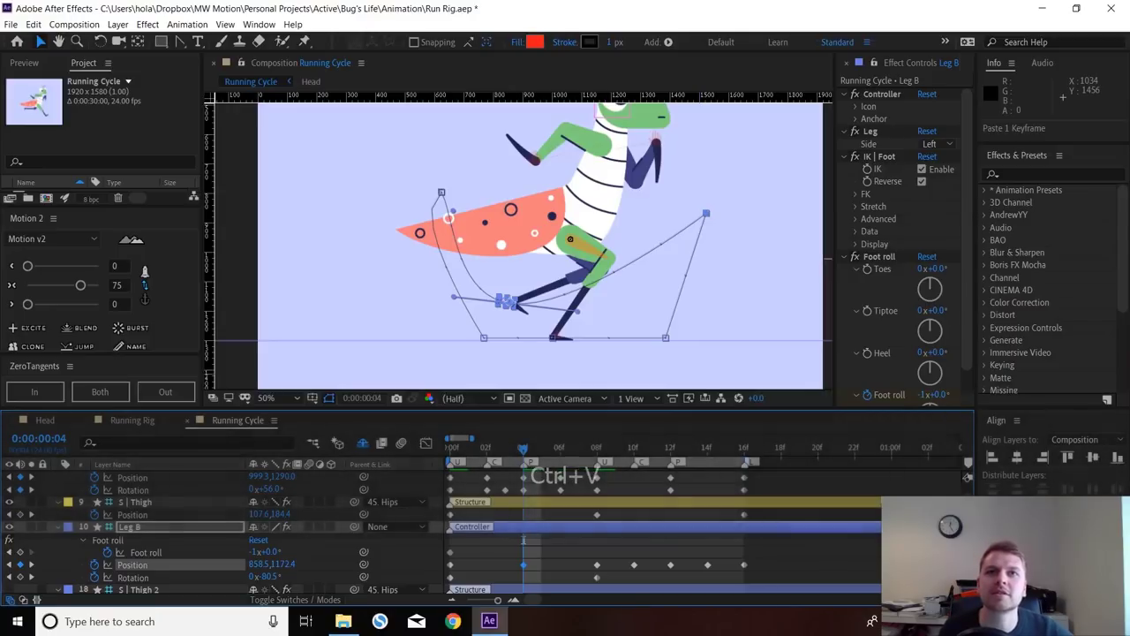
- Step through frames 0 to 8 to check Leg B's forward swing and foot angle
key("Home")
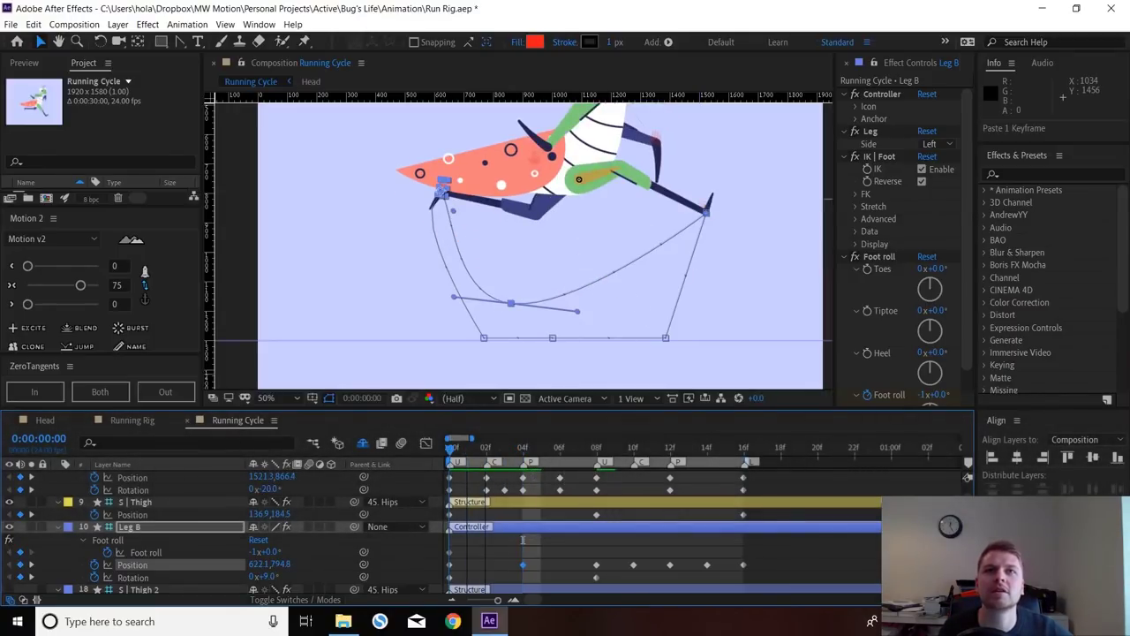
key("Page_Down")
key("Page_Down")
key("Page_Down")
key("Page_Down")
key("Page_Down")
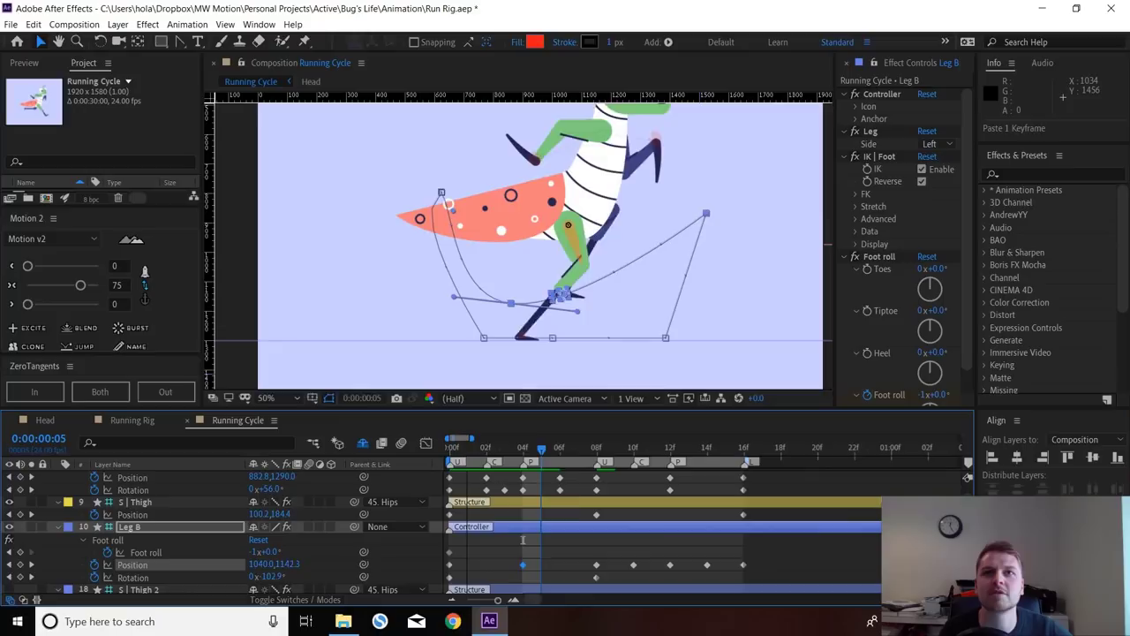
key("Page_Down")
key("Page_Down")
key("Page_Down")
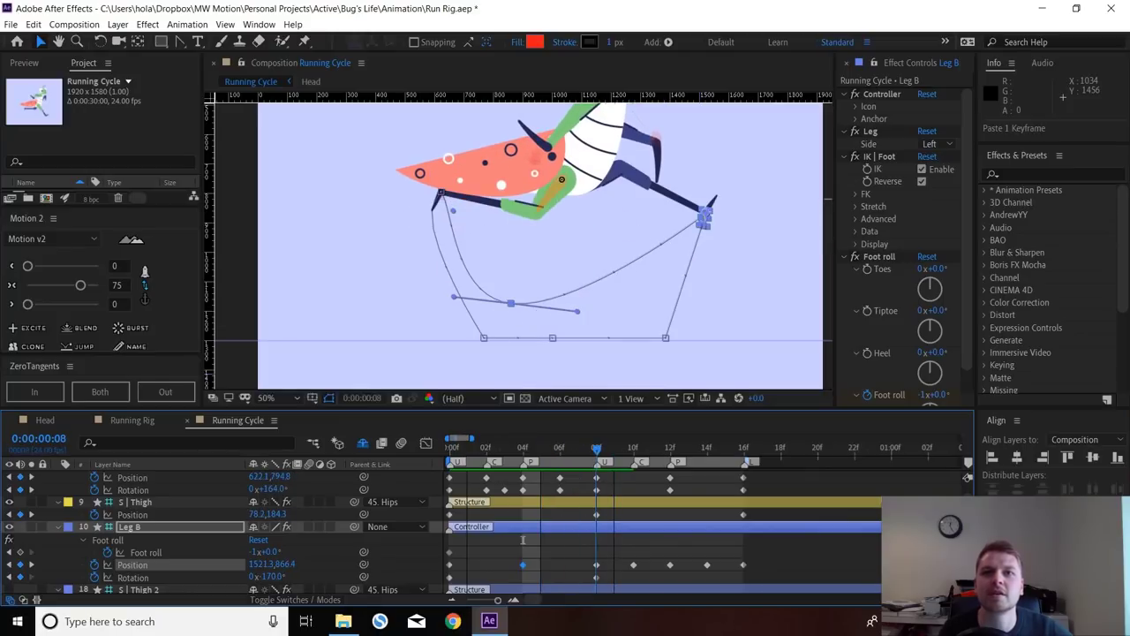
- Set Leg B's Rotation to -17.5° at frame 4 so the trailing foot points downward
key("Page_Up")
key("Page_Up")
key("Page_Up")
key("Page_Up")
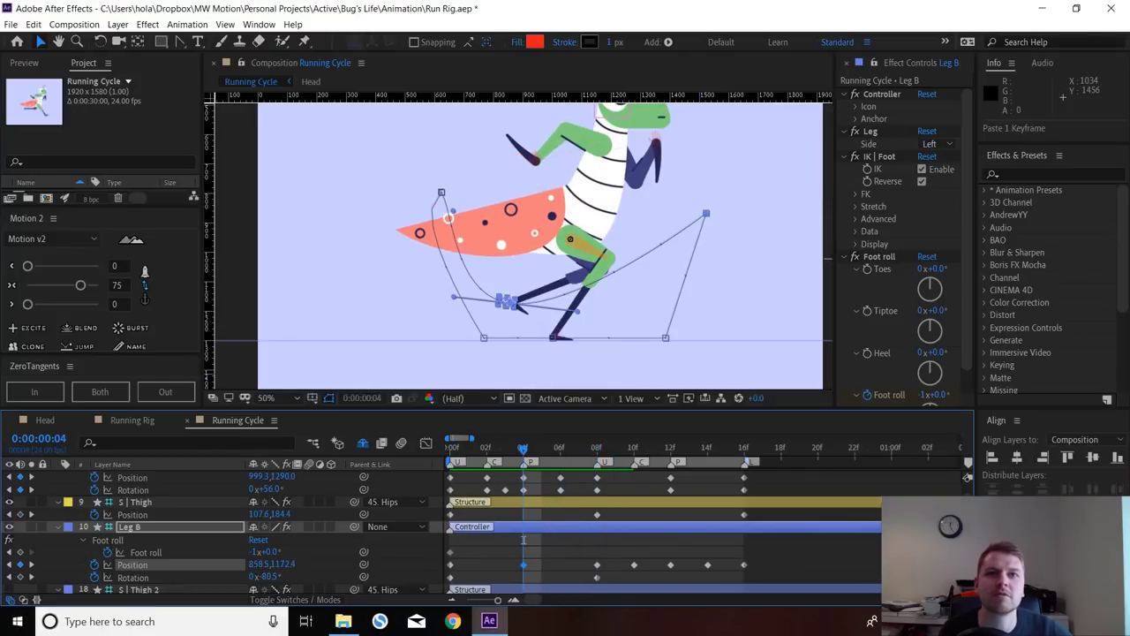
key("ctrl+v")
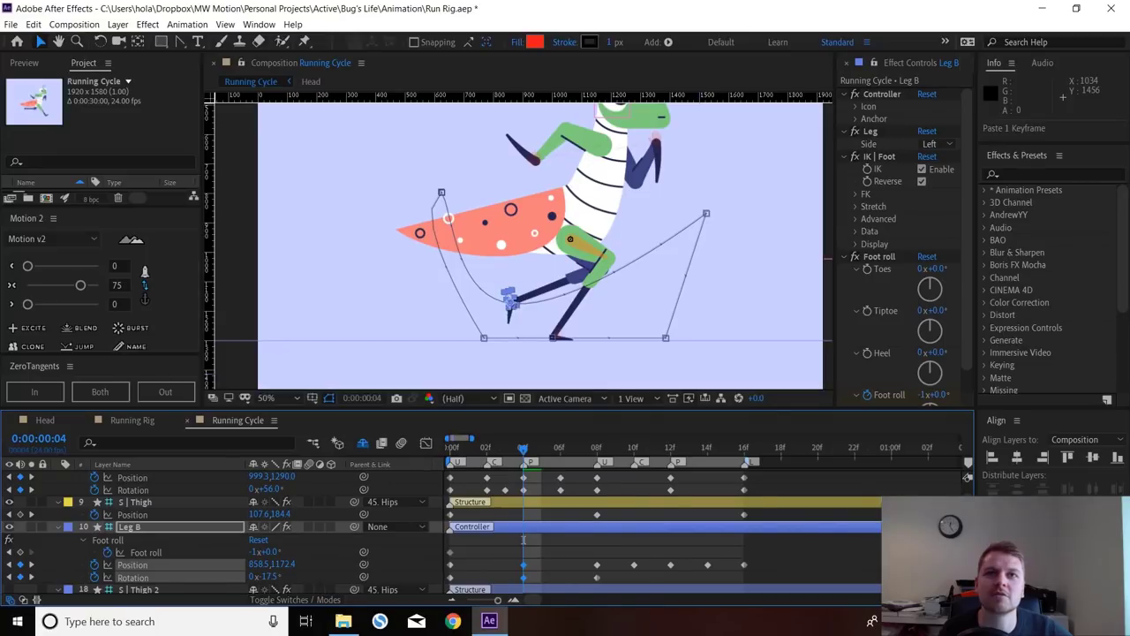
key("F2")
- Step through the cycle up to the contact pose at frame 10, checking Leg B's foot against the ground line
key("Page_Down")
key("Page_Down")
key("Page_Down")
key("Page_Down")
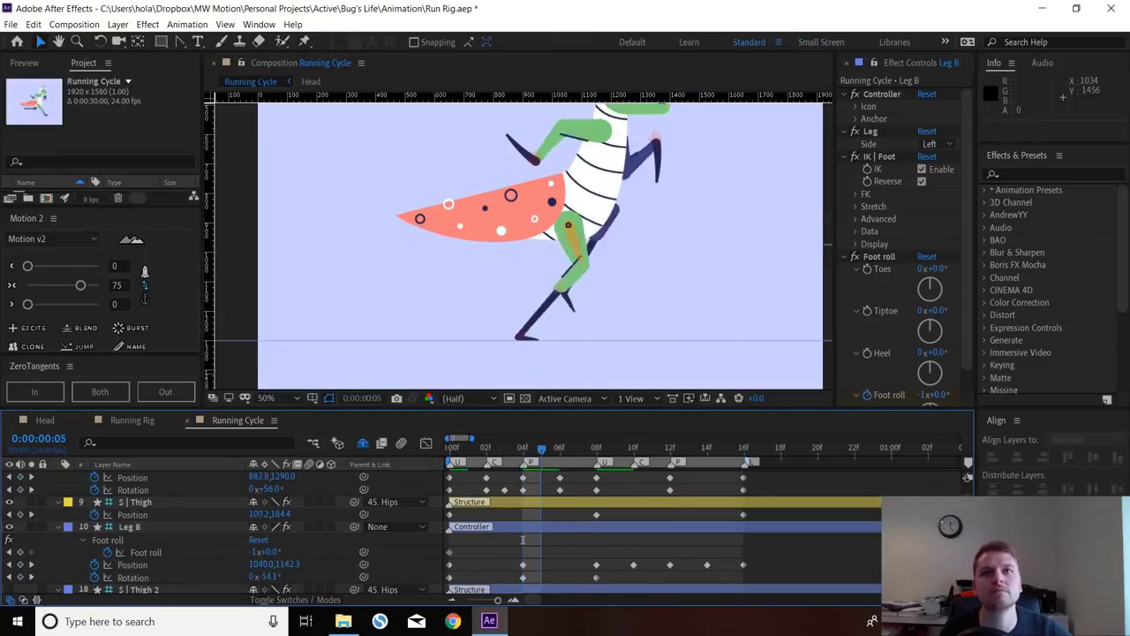
key("Page_Down")
key("Page_Down")
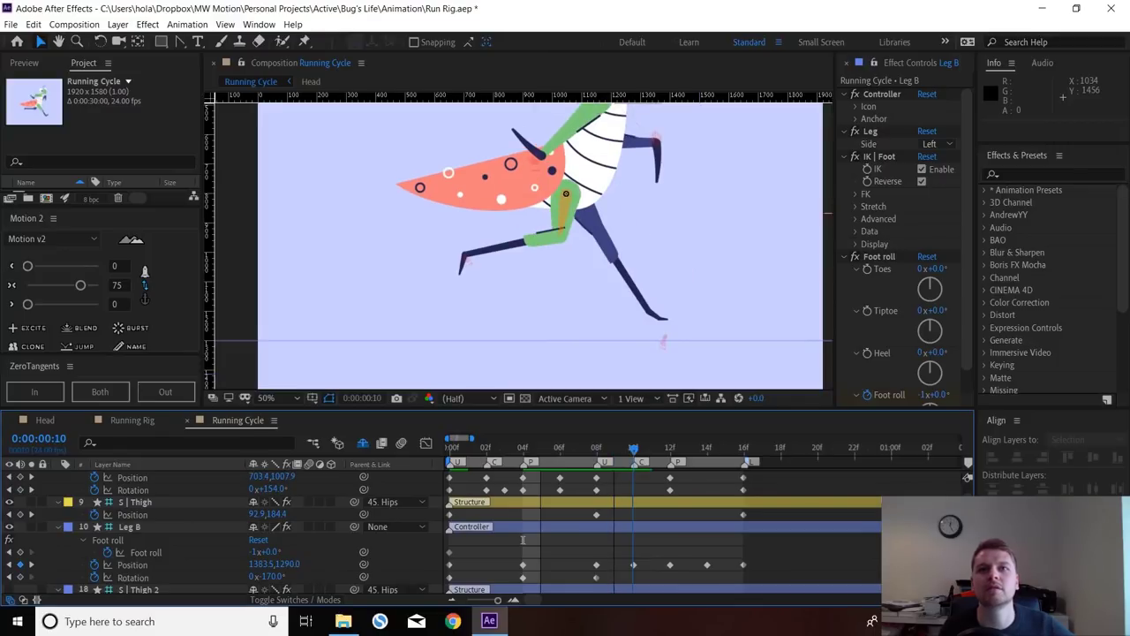
key("Page_Down")
key("Page_Up")
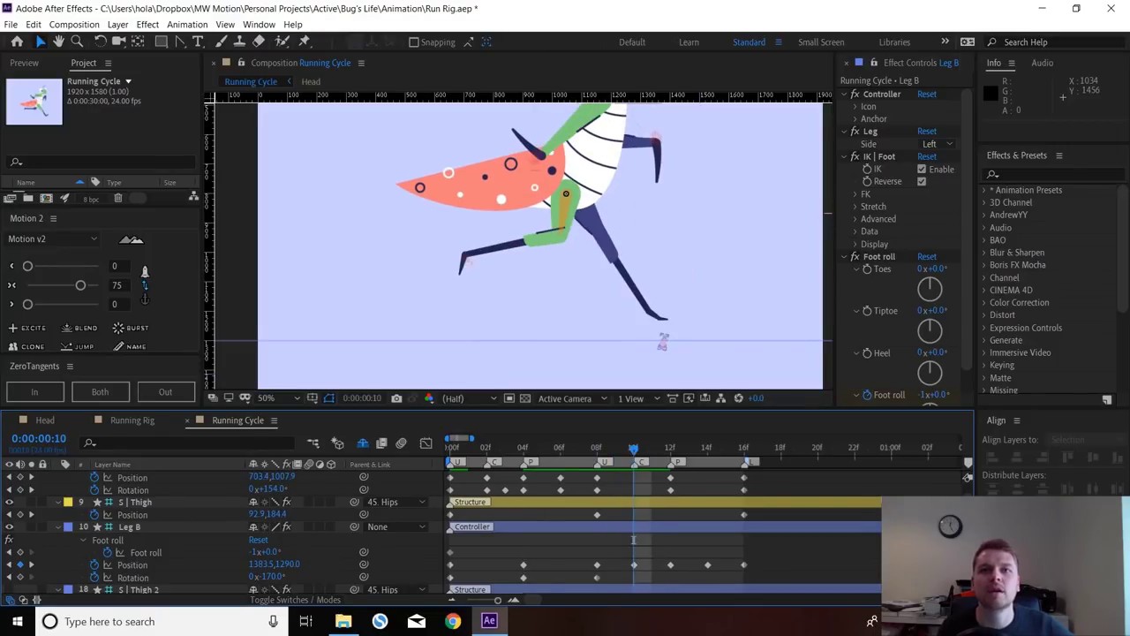
- Copy the Hips' contact-pose Position keyframe from frame 2 and paste it at frame 10
scroll(522, 540, "down", 10)
scroll(522, 540, "down", 10)
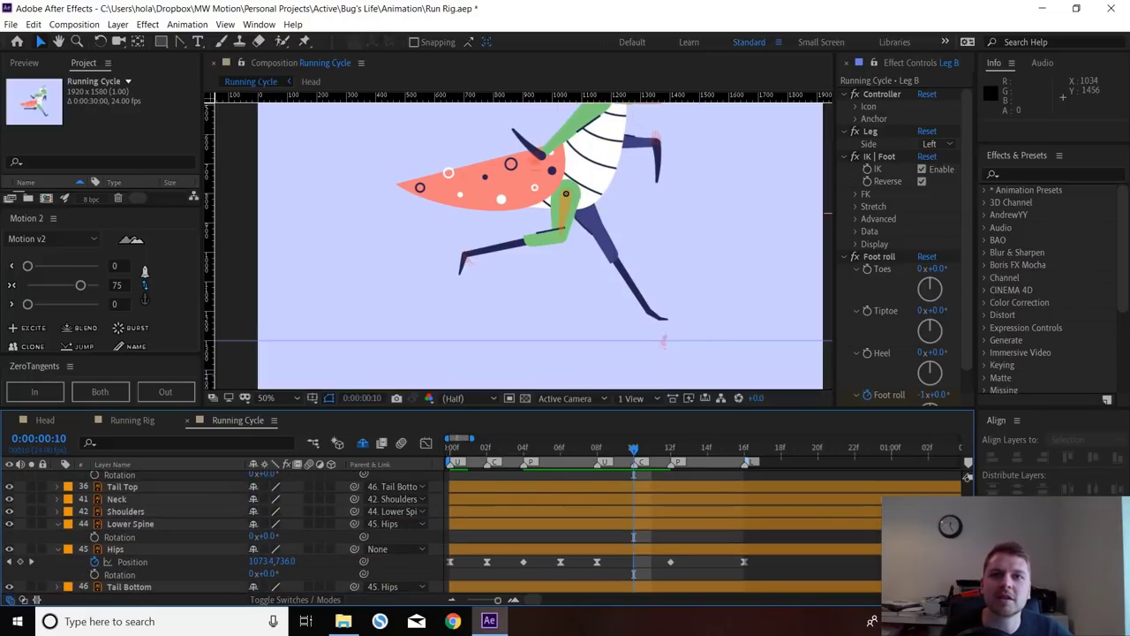
key("ctrl+v")
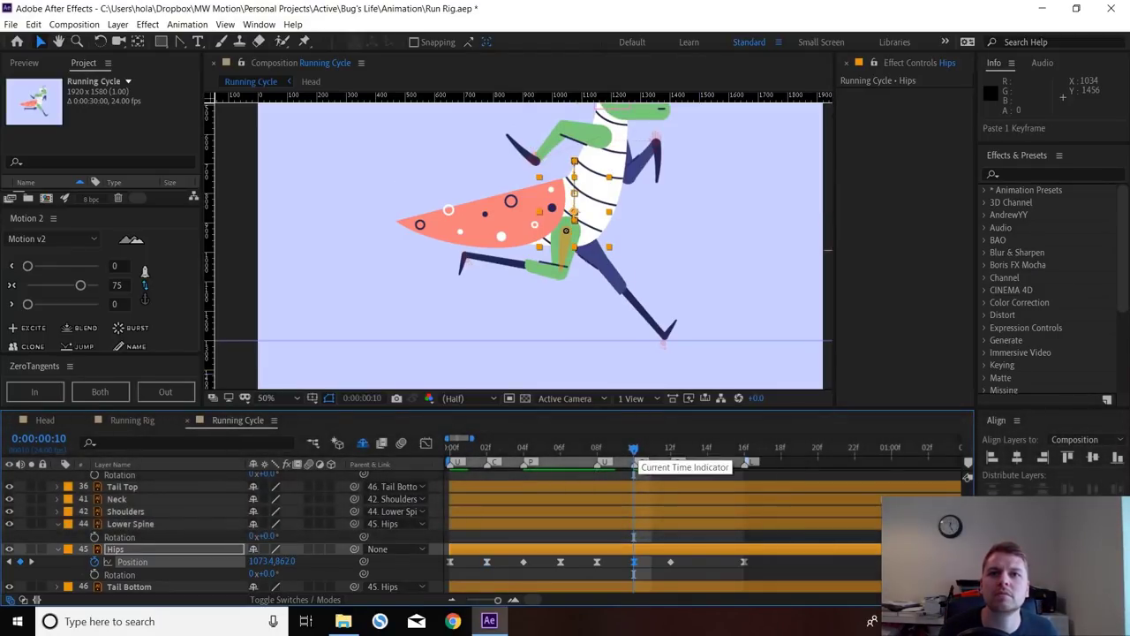
- Copy the Hips' Position keyframe from frame 6 and paste it at frame 14
left_click_drag(633, 449, 670, 449)
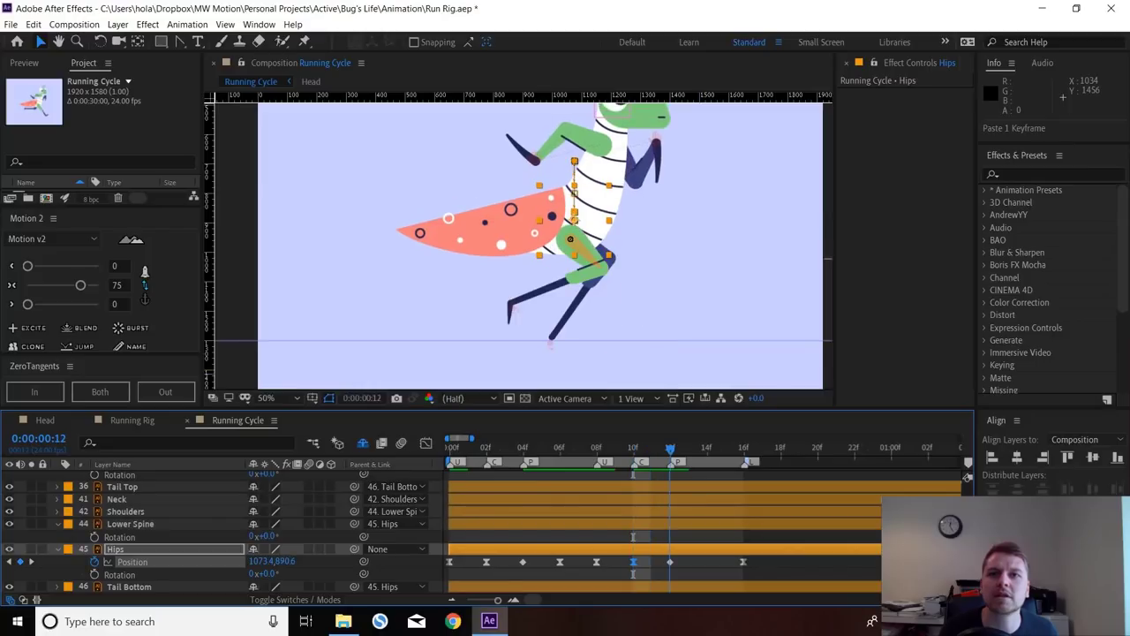
key("Page_Down")
key("Page_Down")
key("Page_Down")
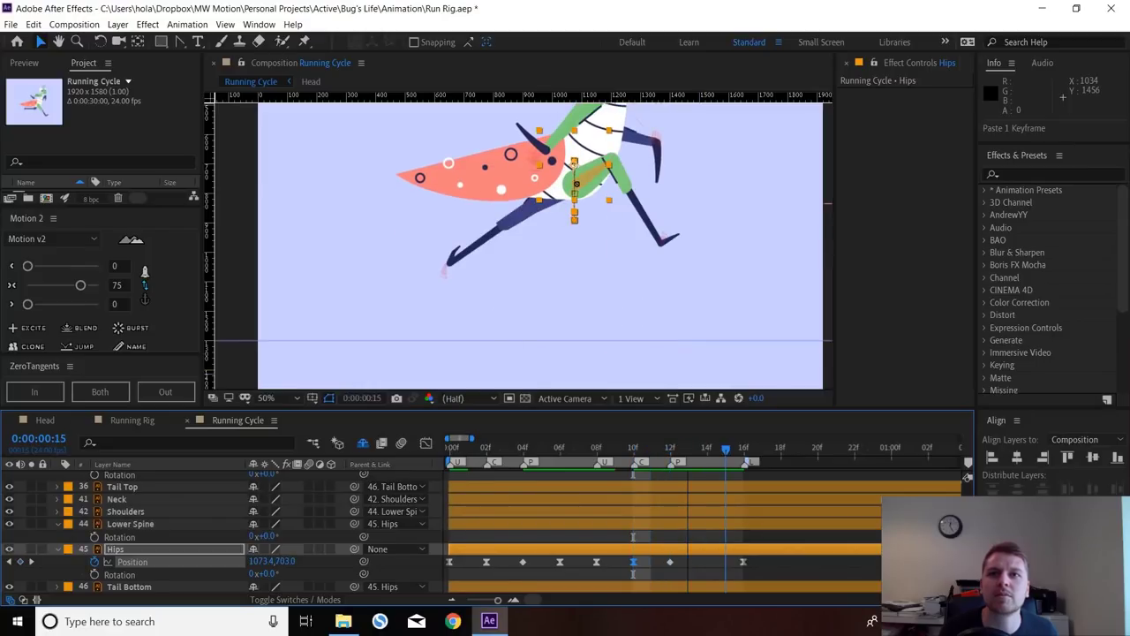
key("Page_Up")
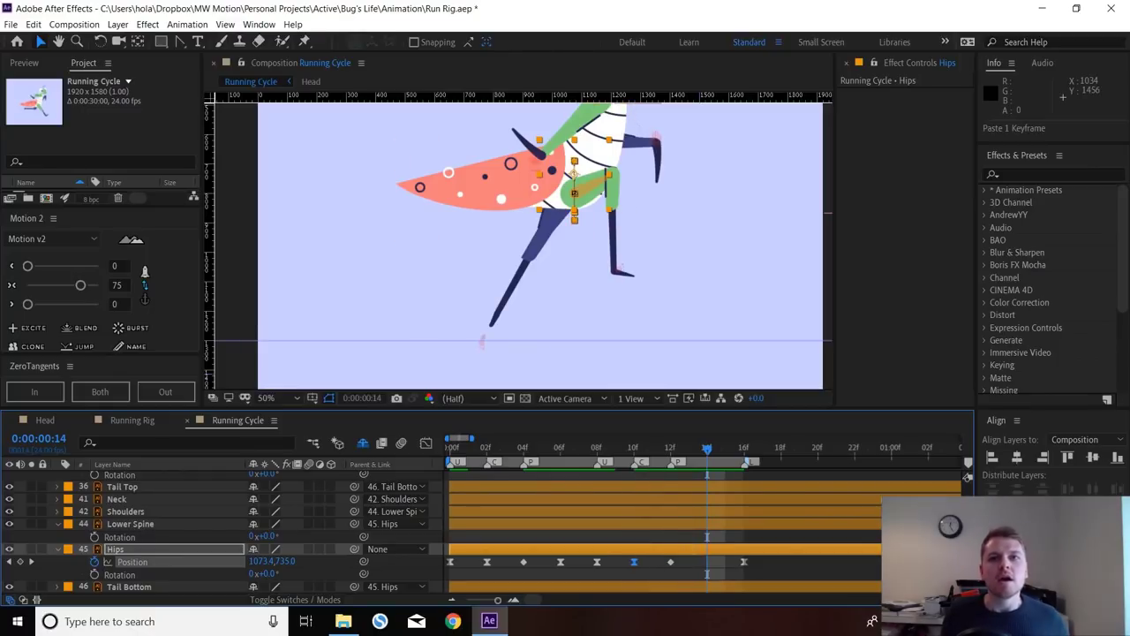
left_click(561, 563)
key("ctrl")
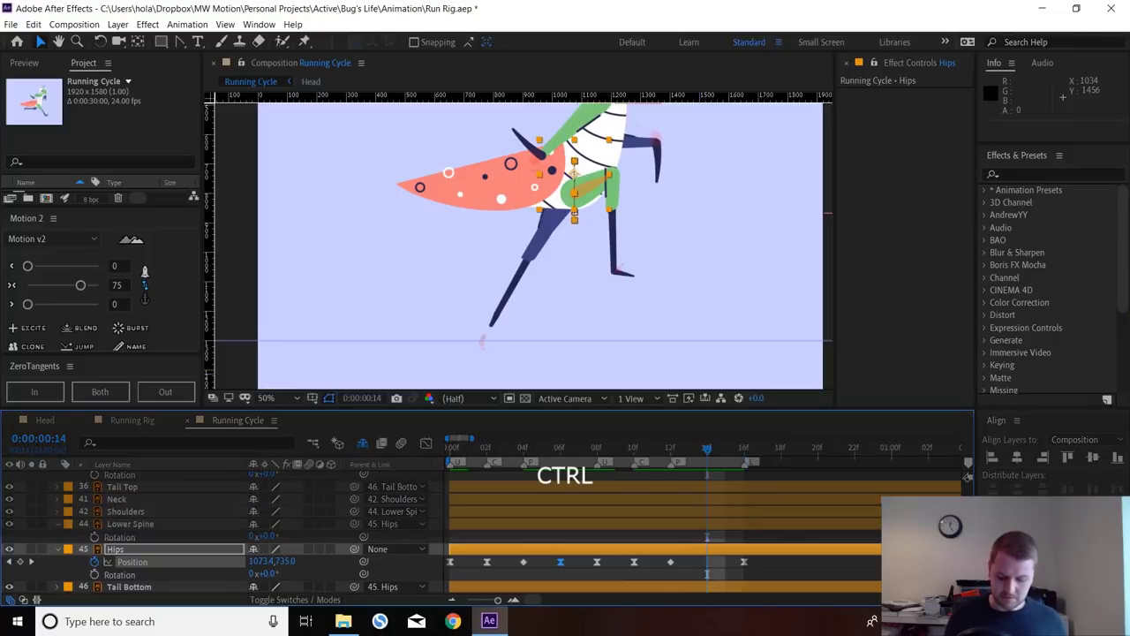
key("ctrl+v")
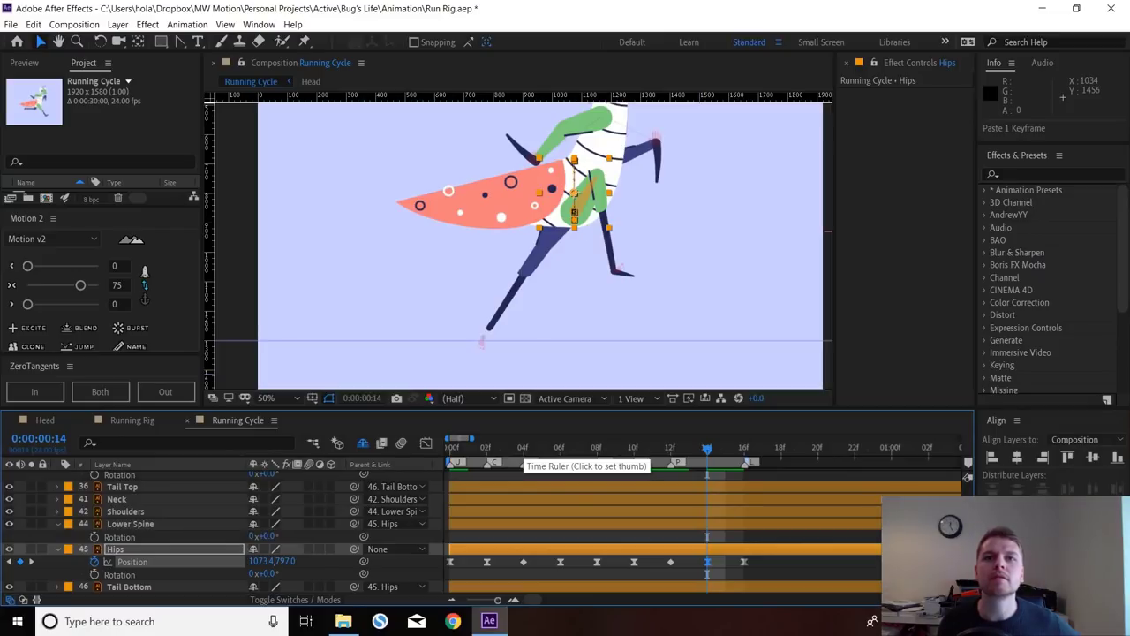
left_click(559, 448)
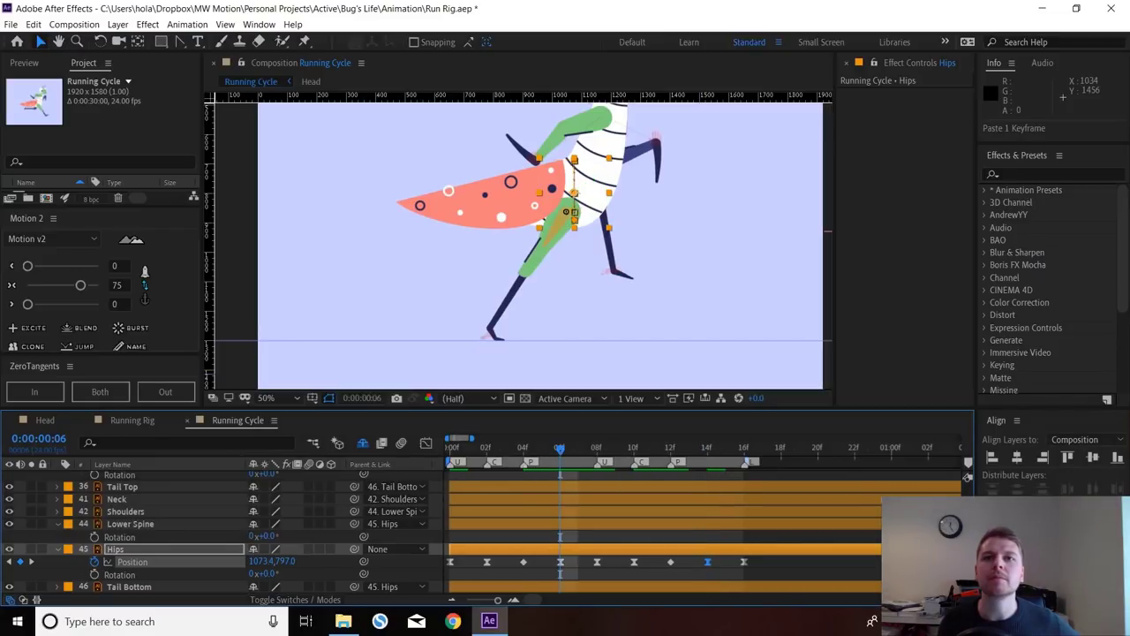
left_click_drag(550, 556, 569, 568)
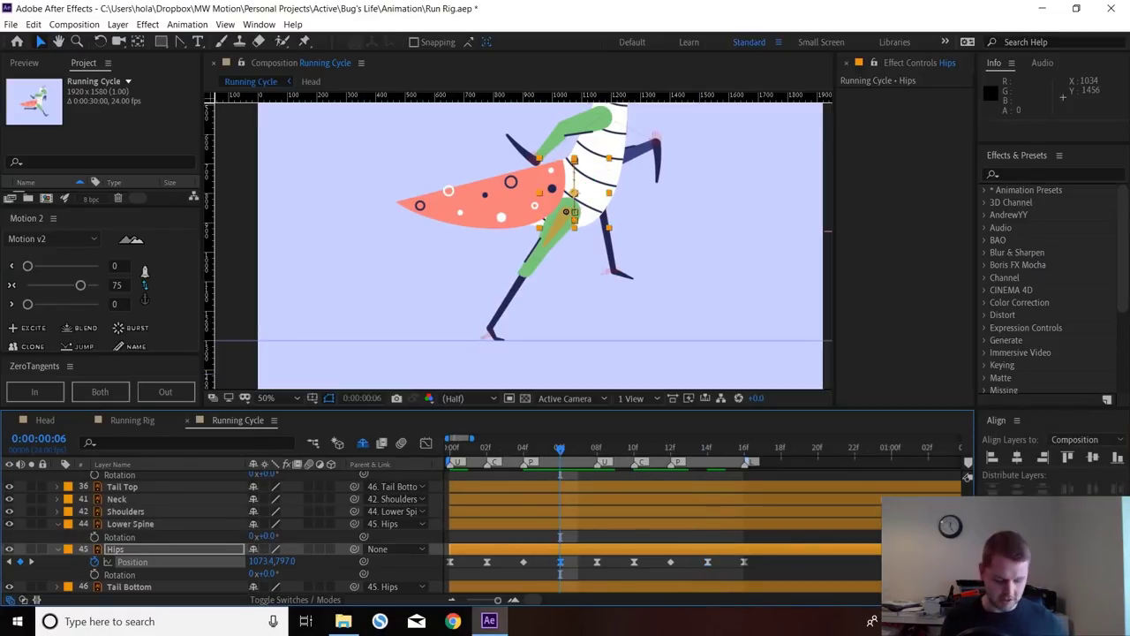
key("ctrl+c")
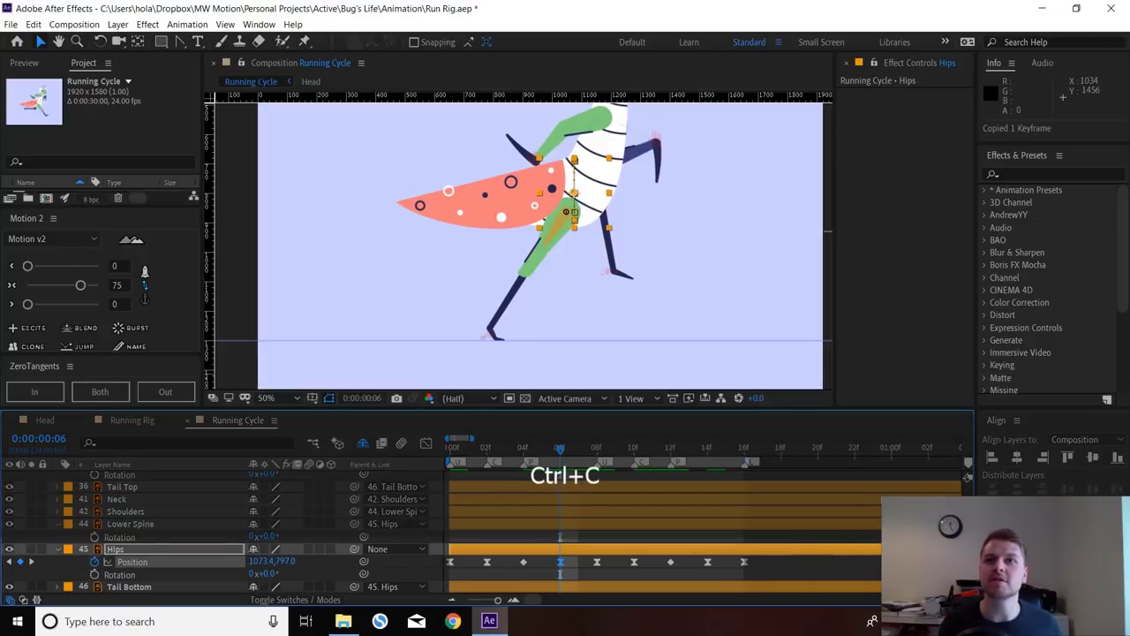
left_click(706, 448)
key("ctrl+v")
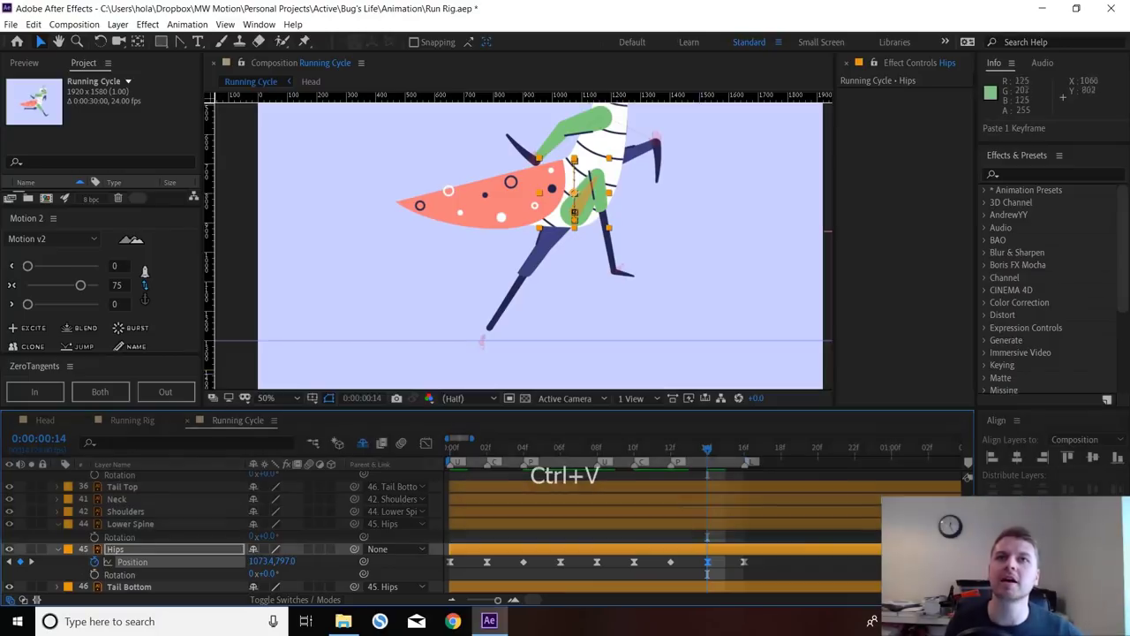
- Play back the run cycle to check the Hips' up-and-down motion in the second half
key("space")
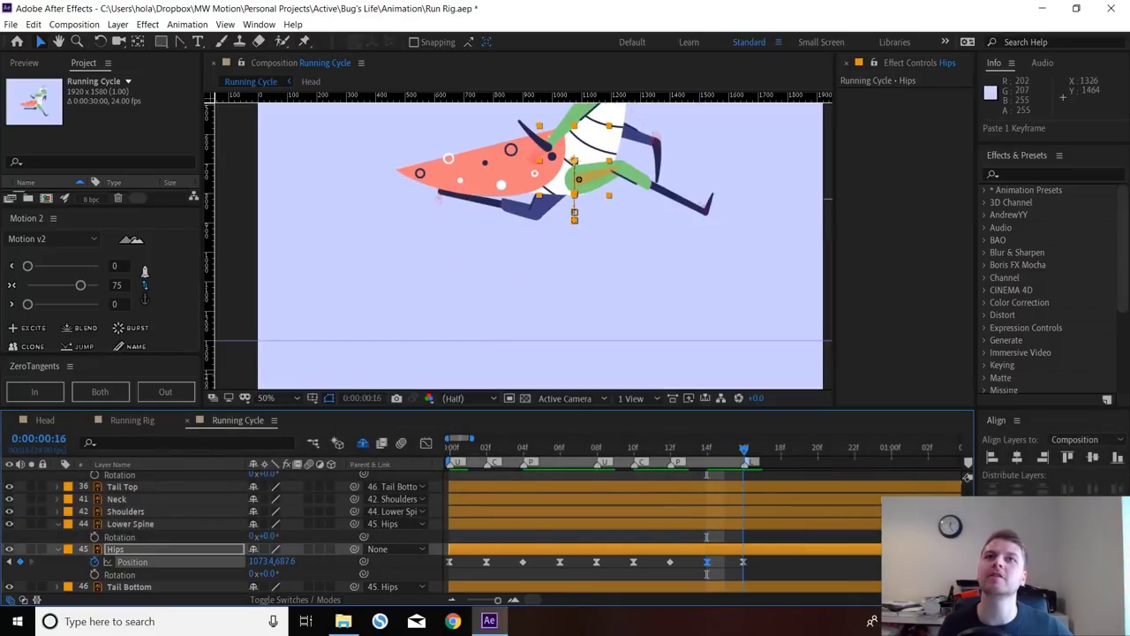
key("space")
key("space")
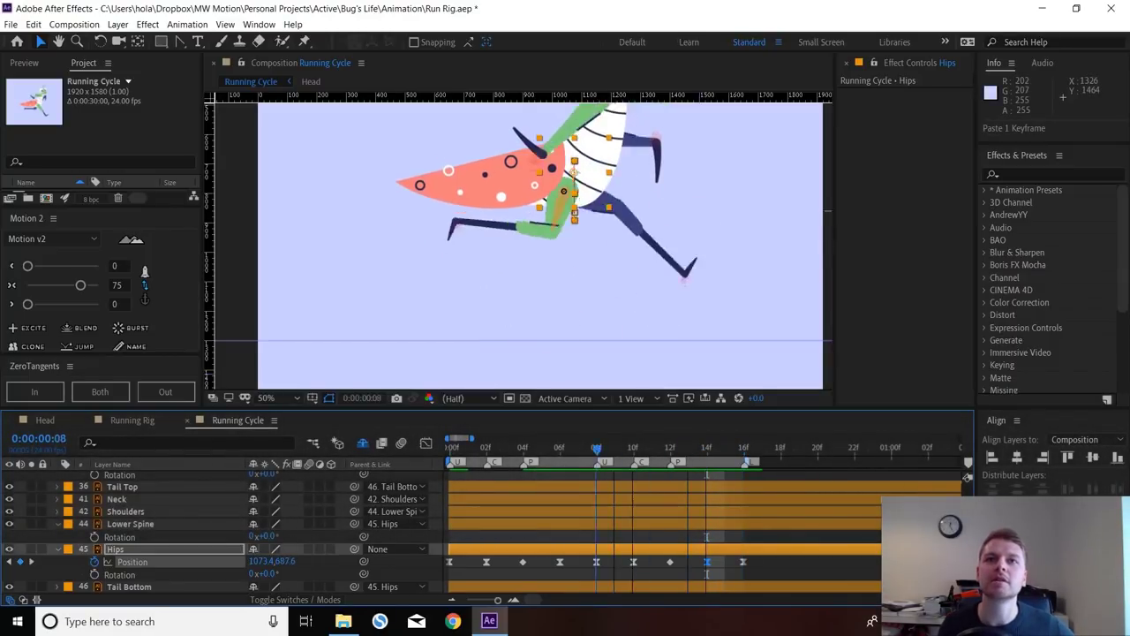
- Add a Rotation keyframe on Leg B at frame 10 and set it to -160°
scroll(632, 530, "up", 7)
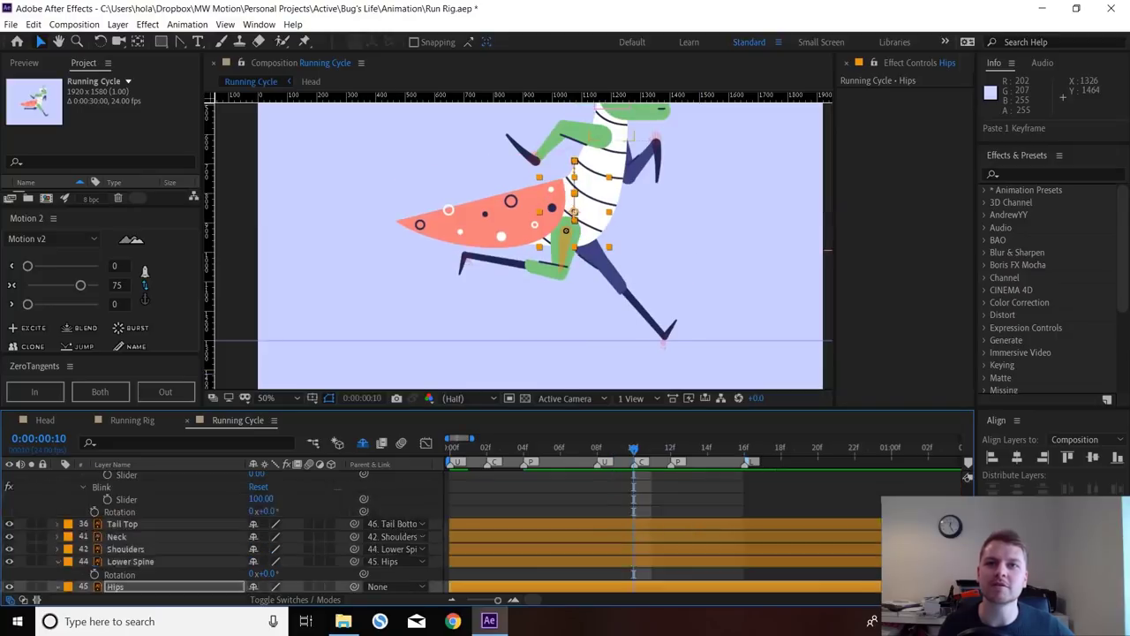
left_click(633, 499)
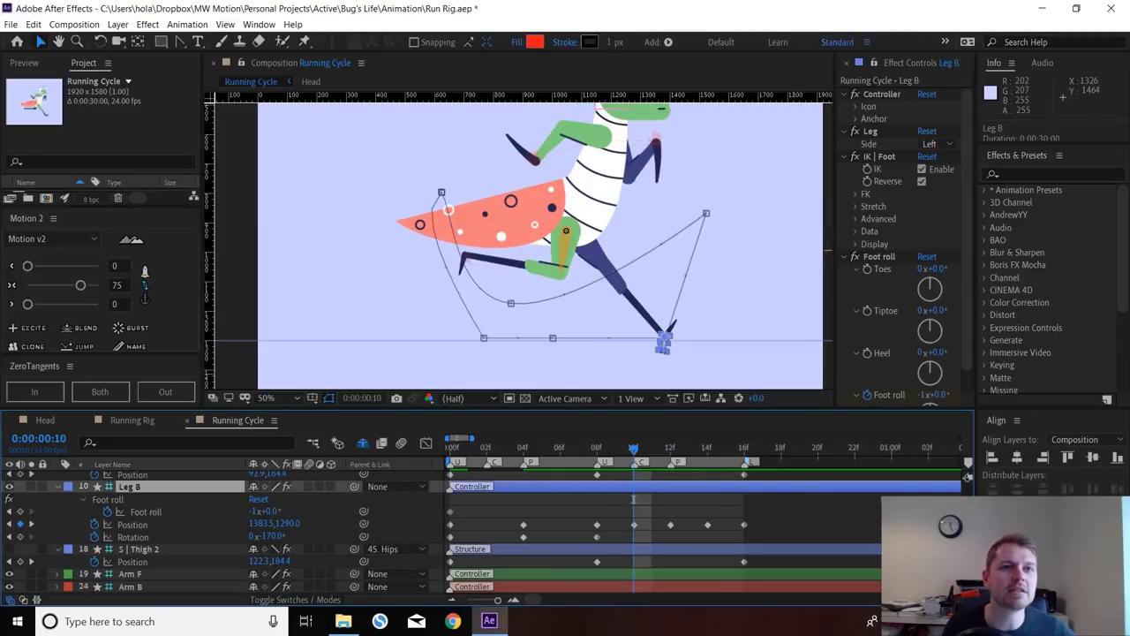
left_click(20, 537)
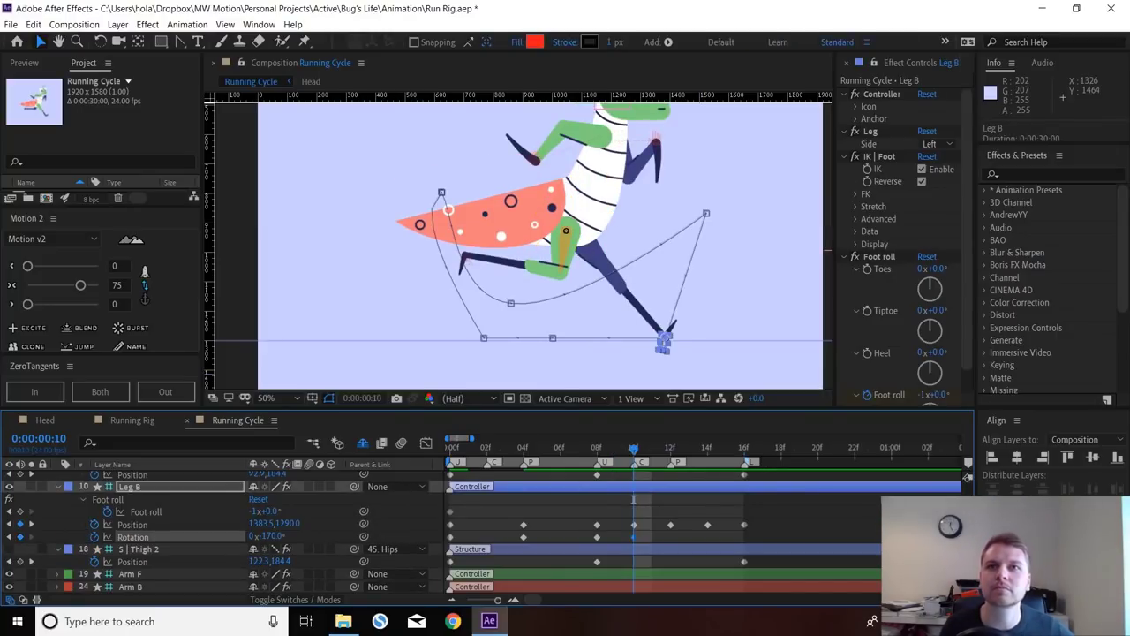
key("F2")
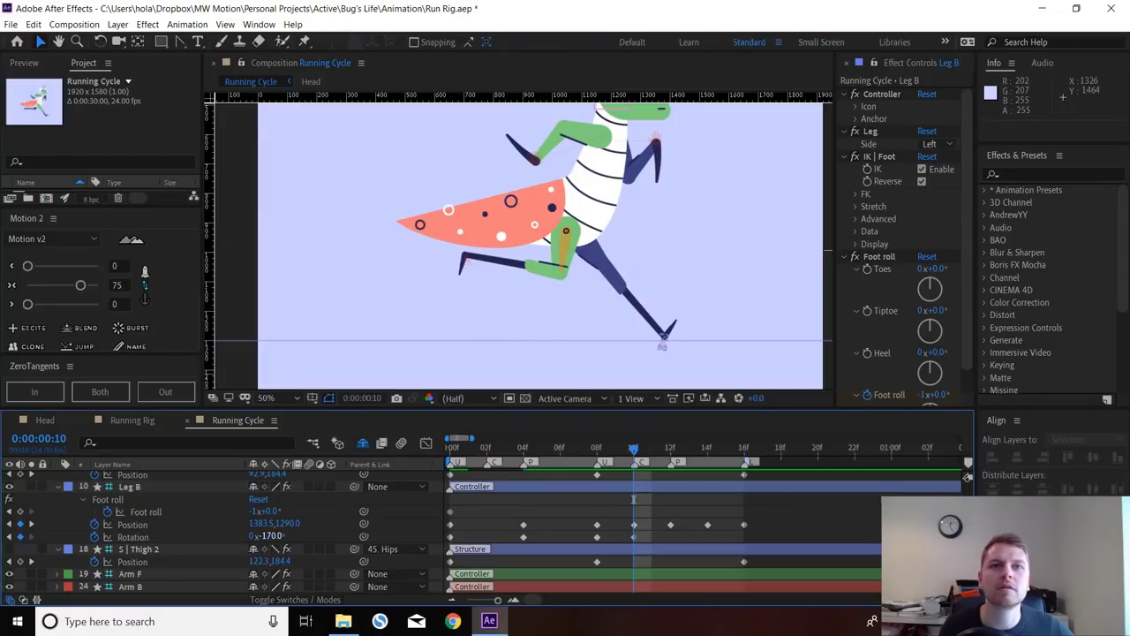
left_click_drag(272, 536, 276, 537)
- Set Leg B's Rotation to -107.4° at frame 12 so the foot lies flat on the ground line
key("k")
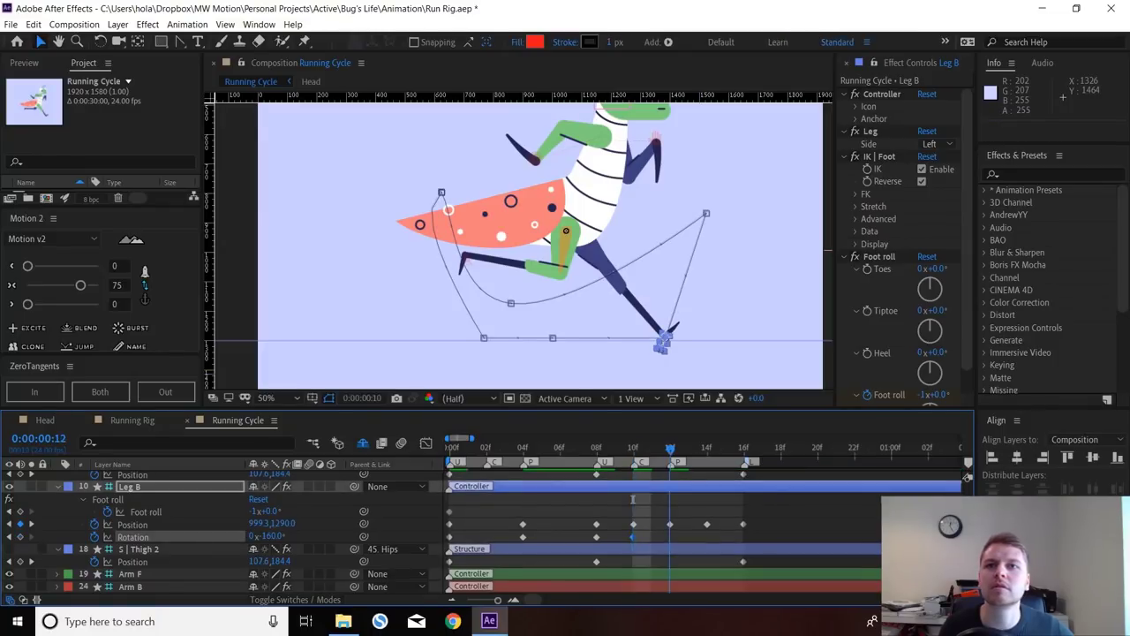
scroll(571, 318, "up", 1)
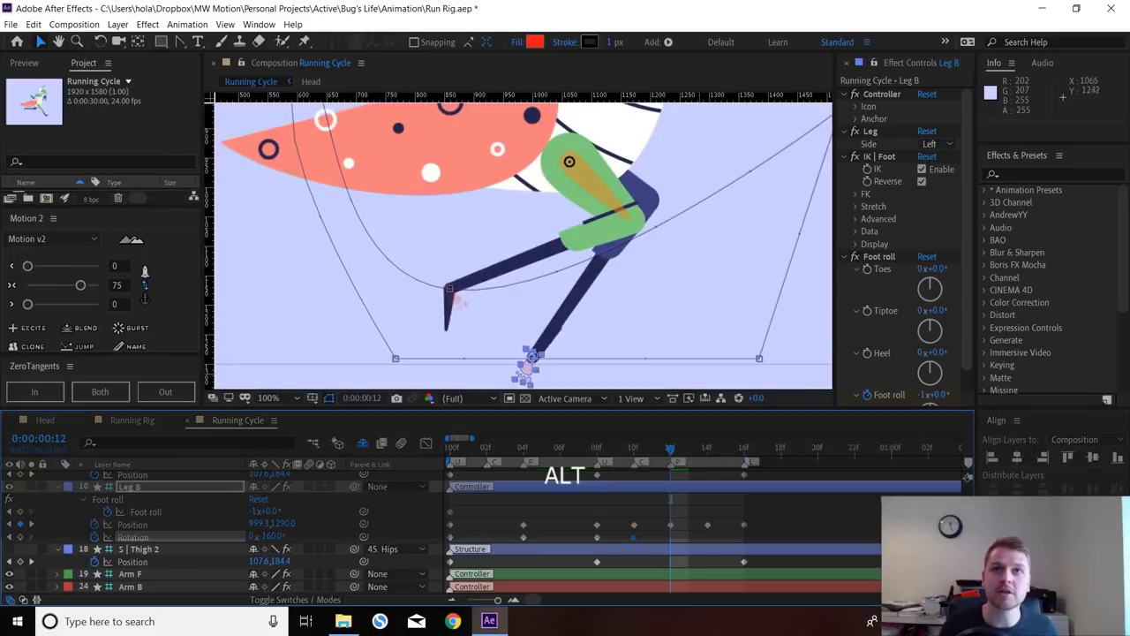
left_click_drag(571, 318, 571, 283)
left_click_drag(272, 536, 301, 537)
- Add a Rotation keyframe on Leg B at frame 14 that holds the foot at -107.4°
key("ctrl")
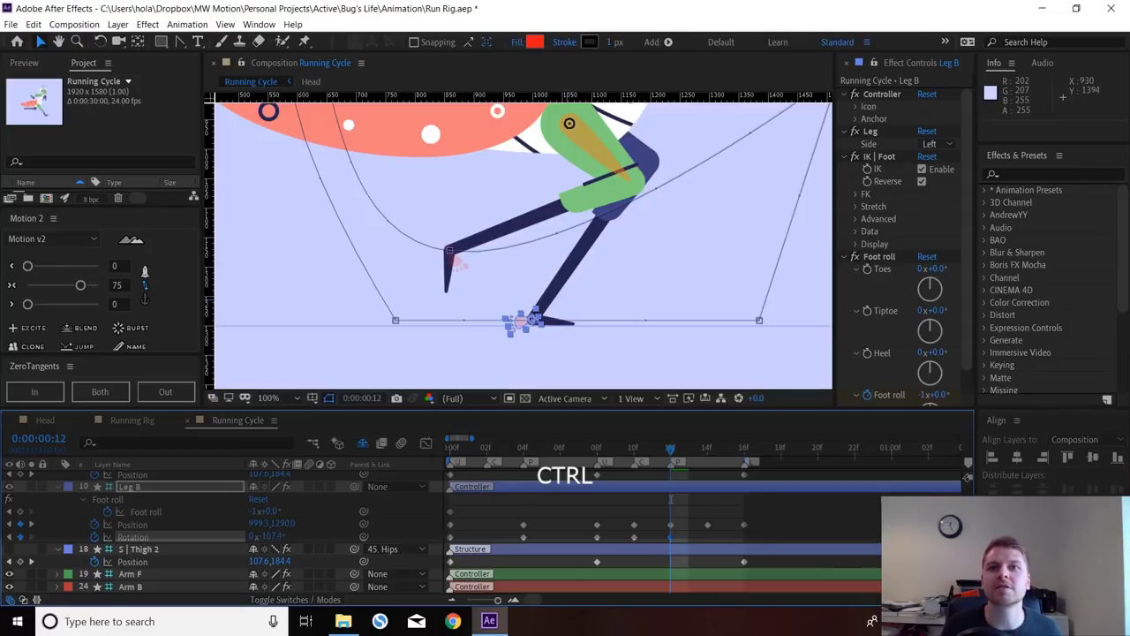
key("ctrl+Right")
key("ctrl+Right")
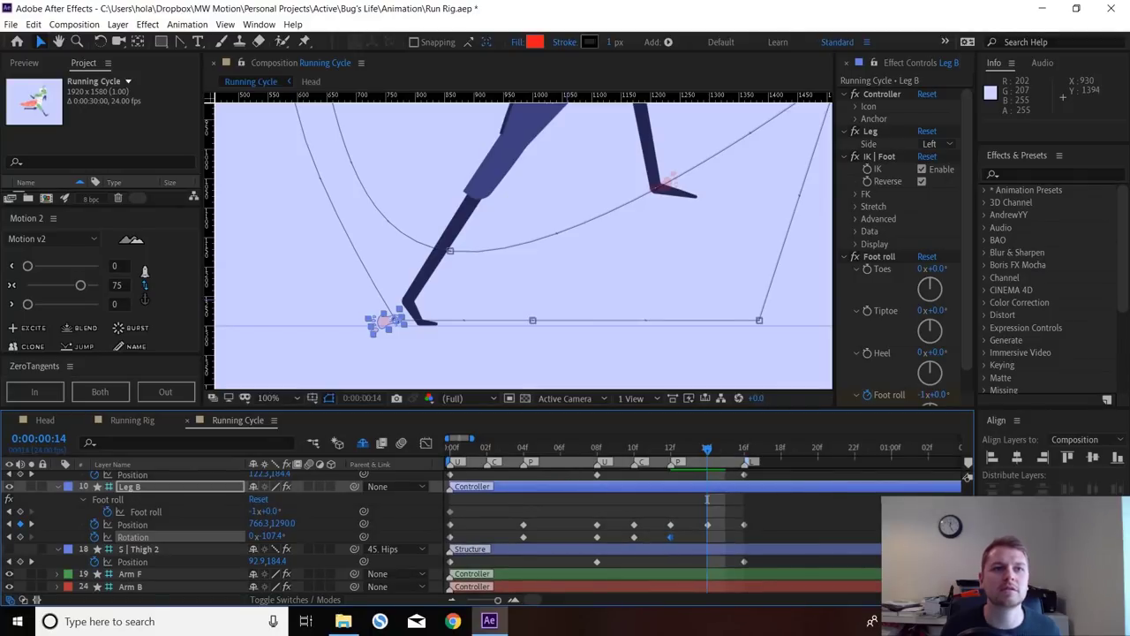
key("ctrl+Right")
- Copy Leg B's first Rotation keyframe from frame 0 and paste it at frame 16 to close the loop
key("ctrl+Right")
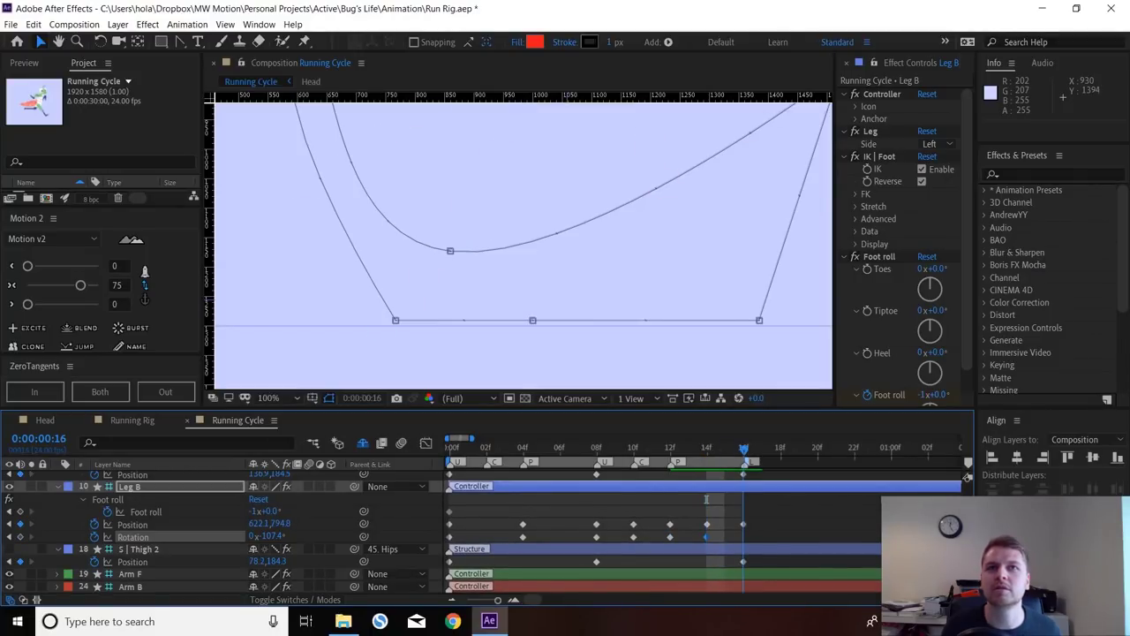
key("comma")
key("v")
key("space")
left_click_drag(505, 179, 538, 240)
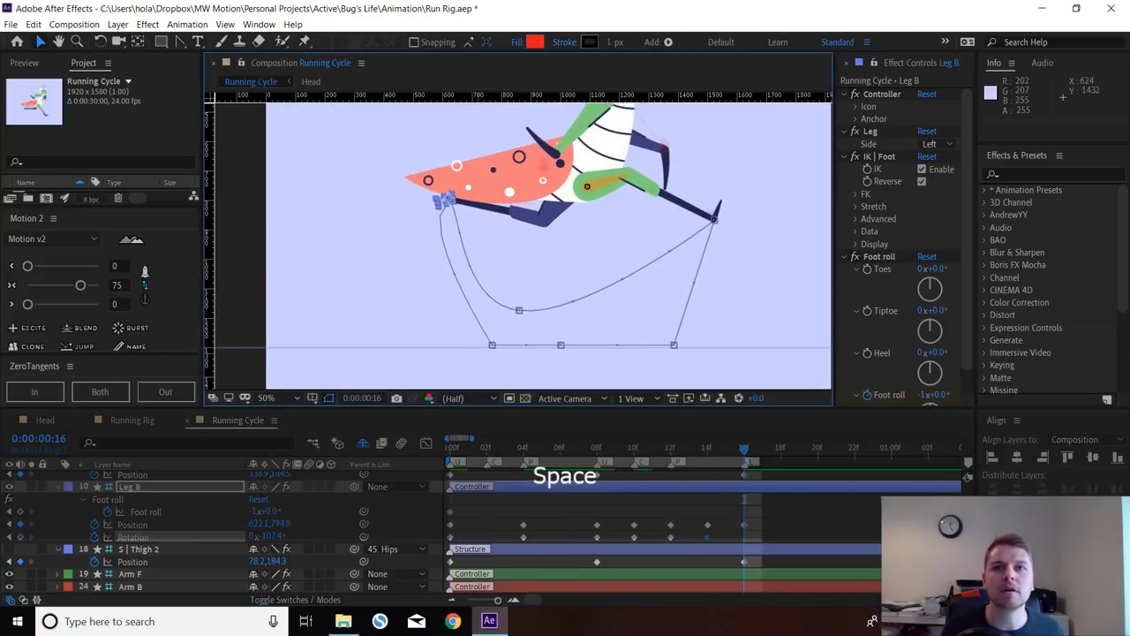
left_click(450, 537)
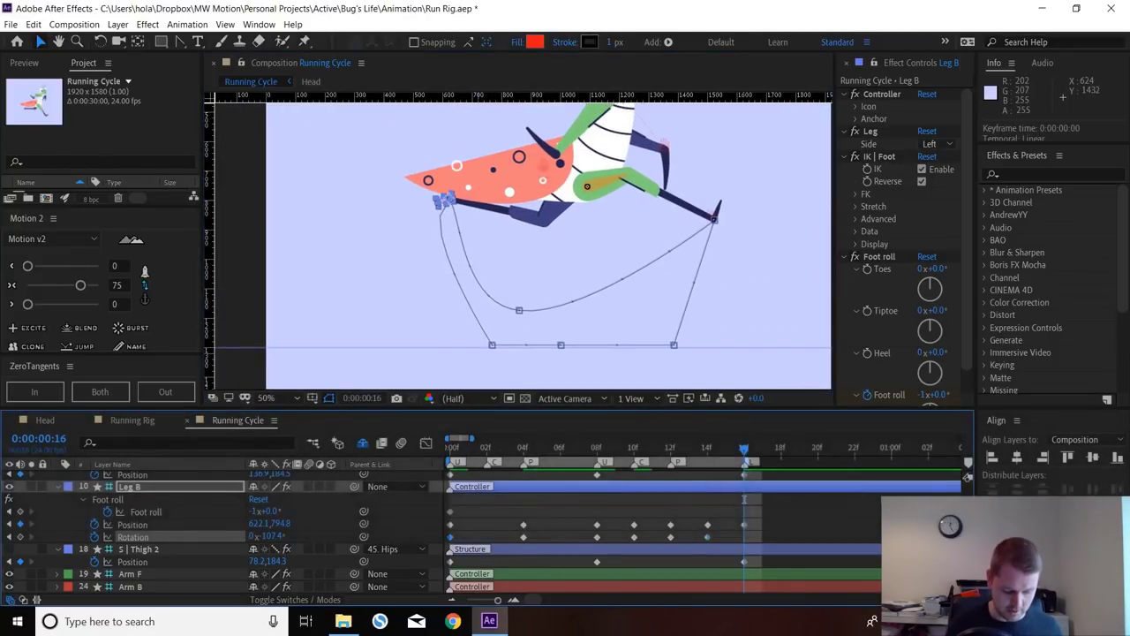
key("ctrl+v")
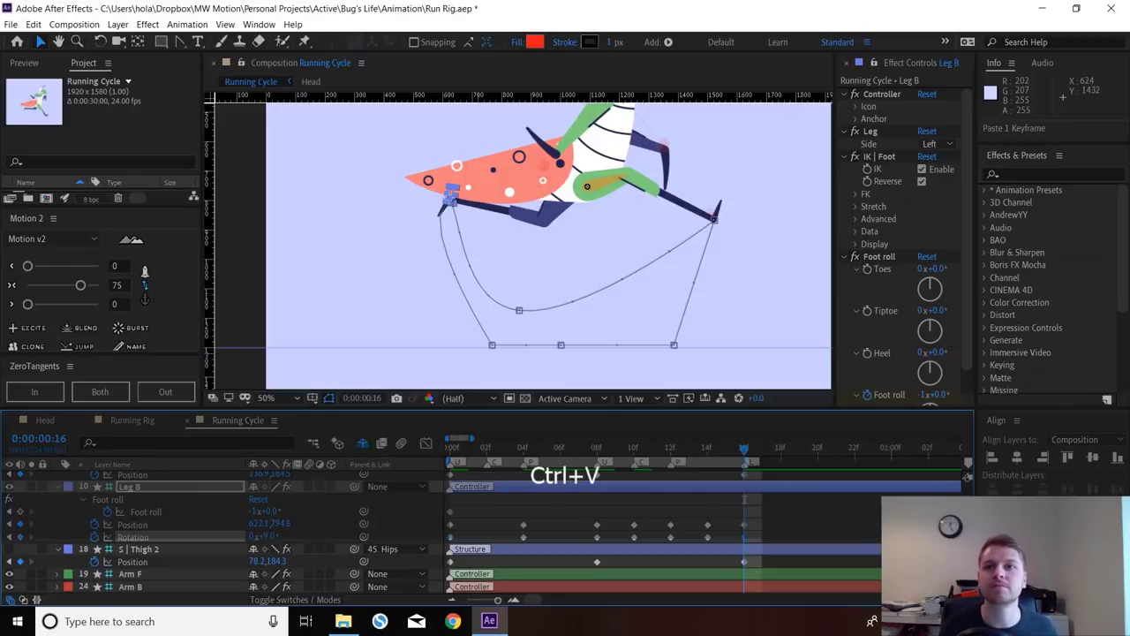
- Step backward from frame 16 to frame 2 to check Leg B's foot rotation in each pose
key("Page_Up")
key("Page_Up")
key("Page_Up")
key("Page_Up")
key("Page_Up")
key("Page_Up")
key("Page_Up")
key("Page_Up")
key("Page_Up")
key("Page_Up")
key("Page_Up")
key("Page_Up")
key("Page_Up")
key("Page_Up")
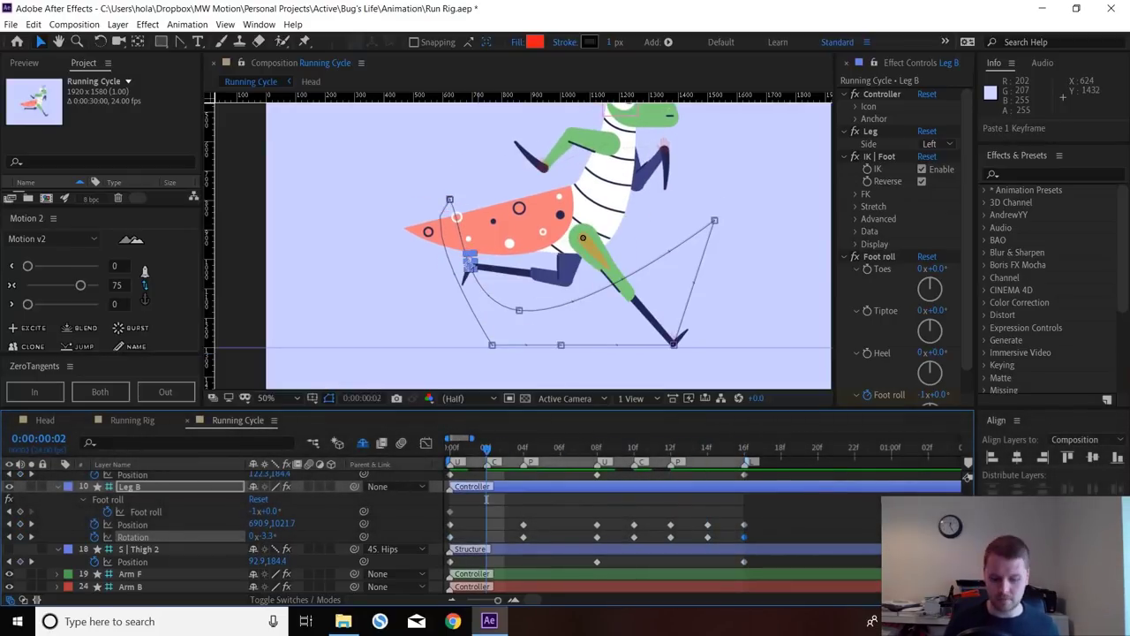
- Play the looping run cycle and review the whole character's motion
left_click(485, 498)
key("space")
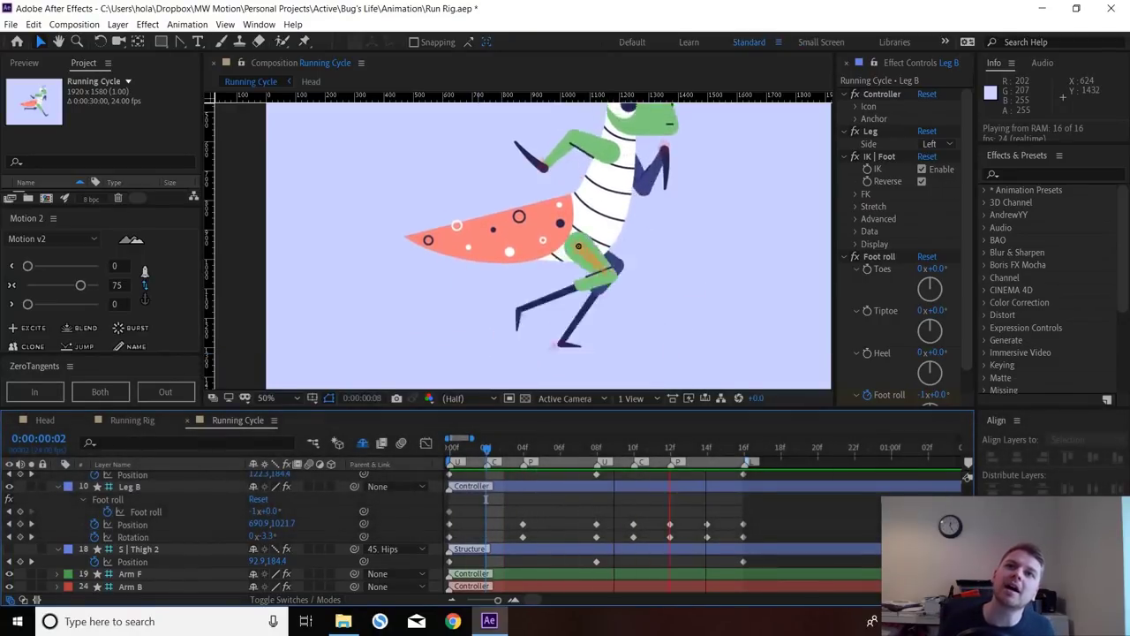
key("alt")
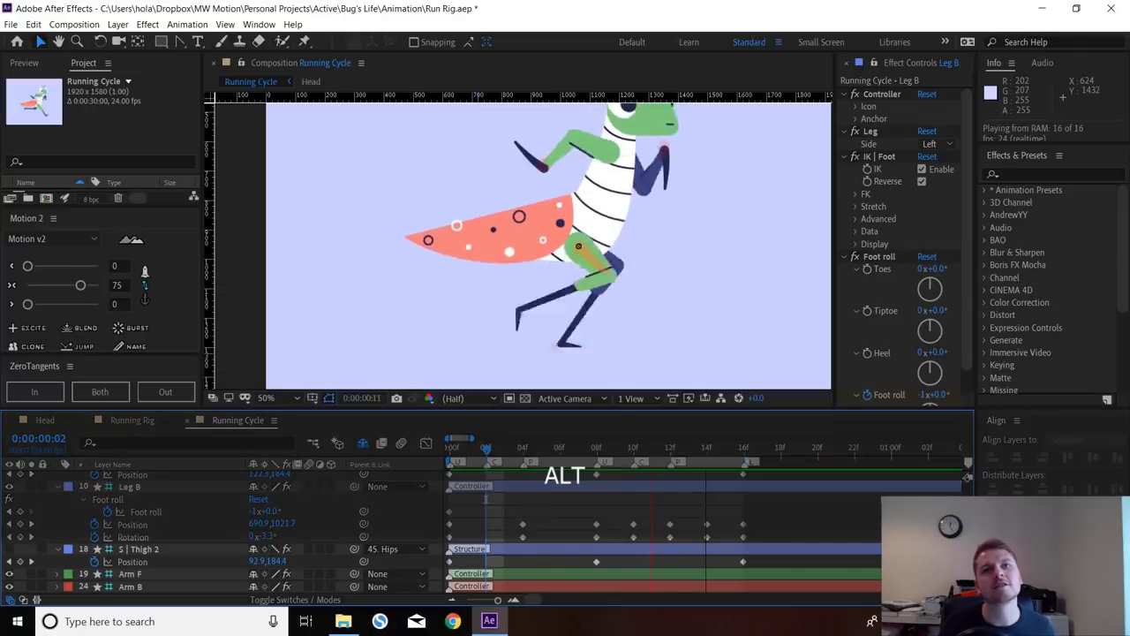
key("space")
scroll(654, 277, "down", 2)
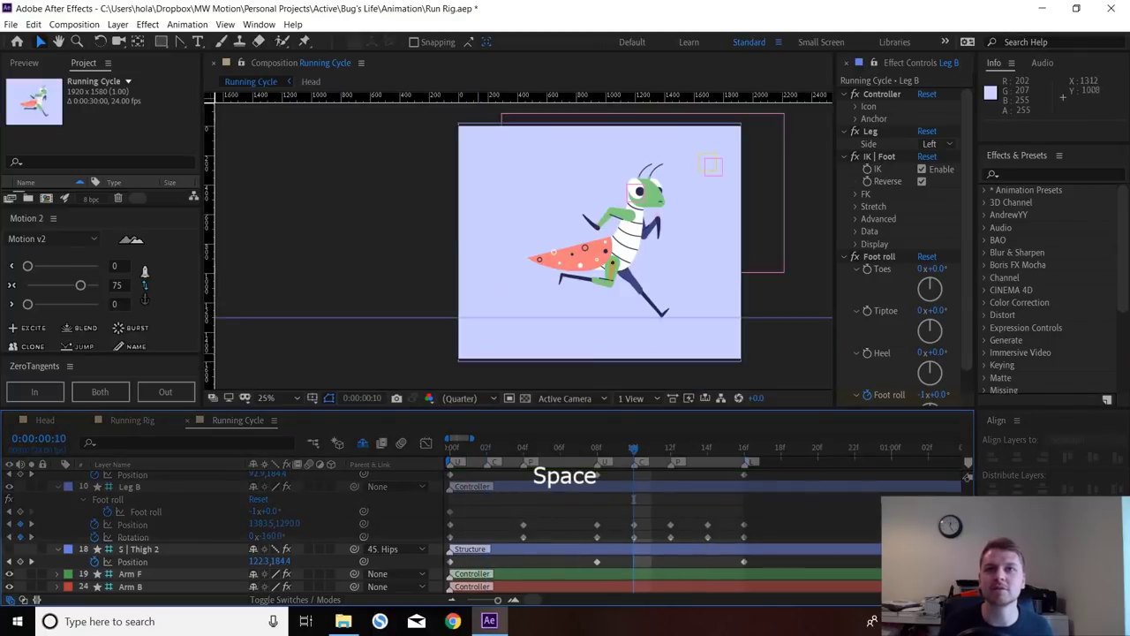
left_click_drag(779, 309, 717, 339)
key("space")
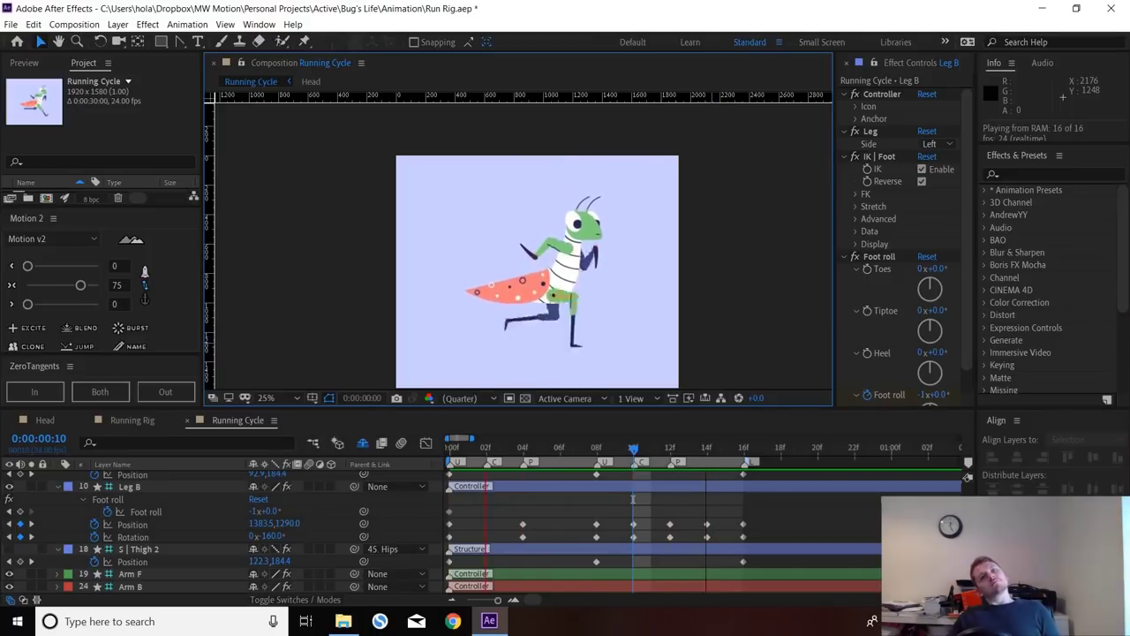
key("space")
- Show the speed graph of the Hips' Position property
scroll(632, 499, "down", 5)
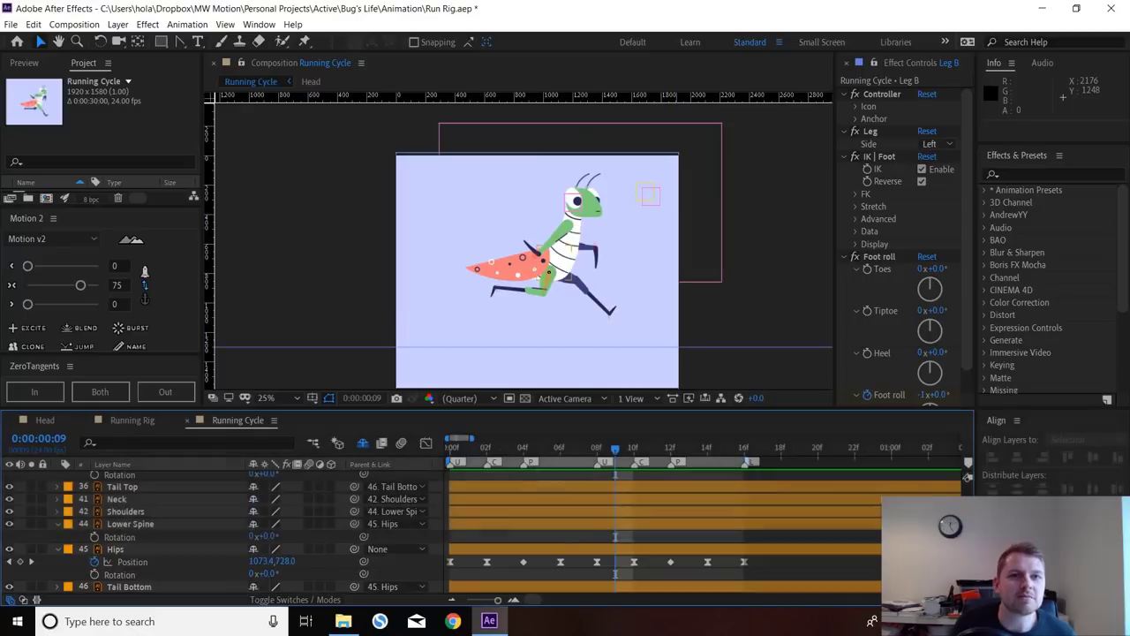
left_click(132, 561)
left_click(426, 443)
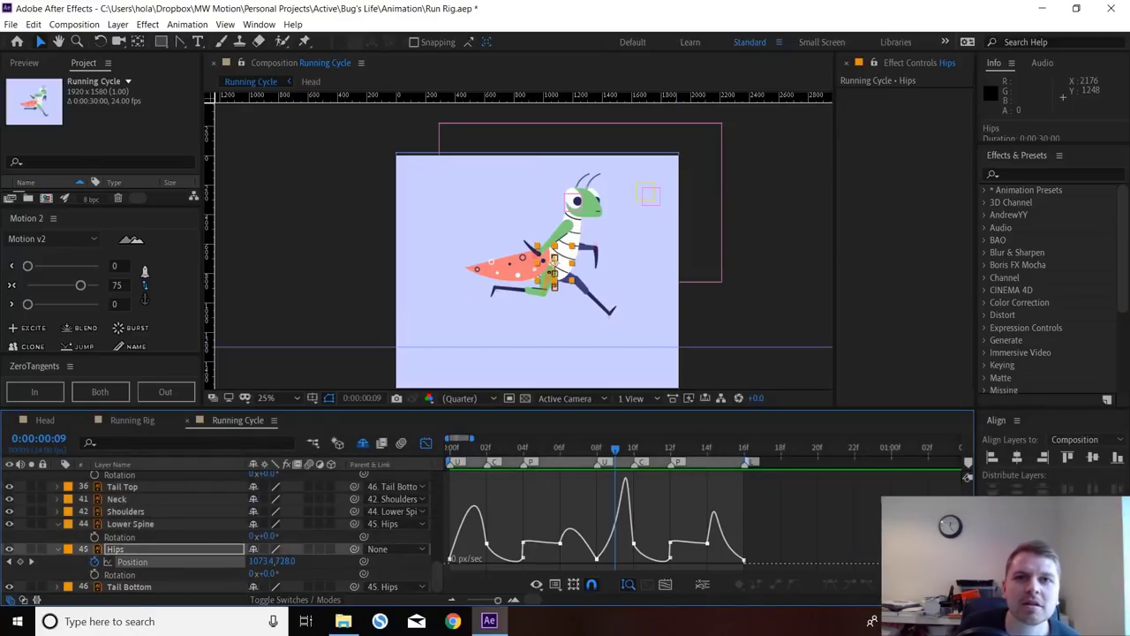
- Examine the Hips' Position speed curve while stepping between frames 4 and 10
left_click(523, 448)
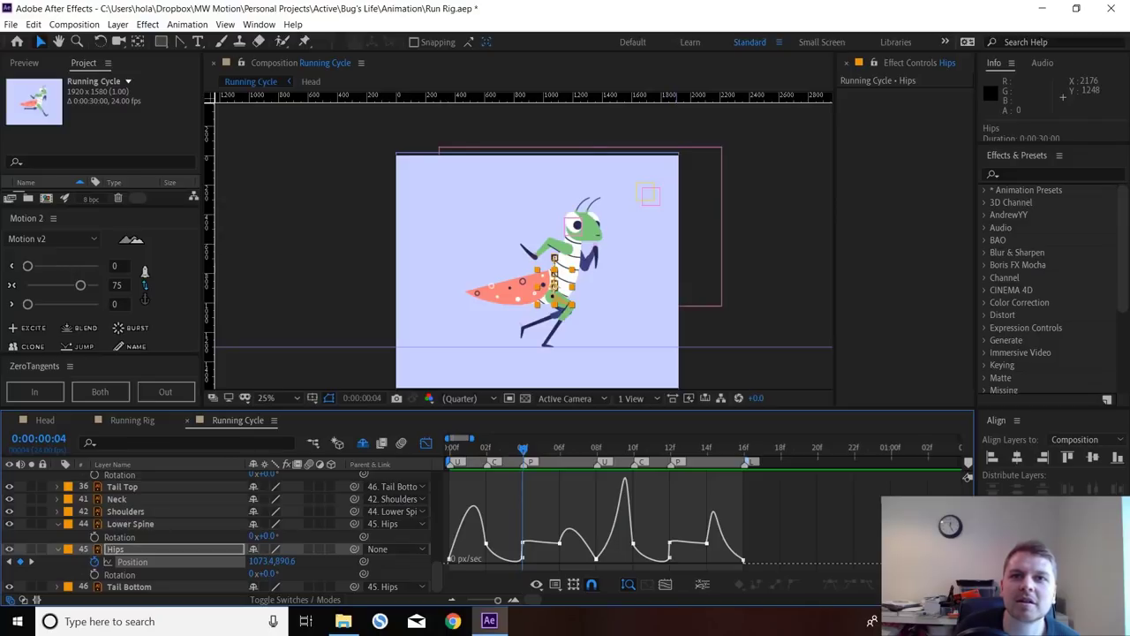
key("Page_Down")
key("Page_Down")
key("Page_Down")
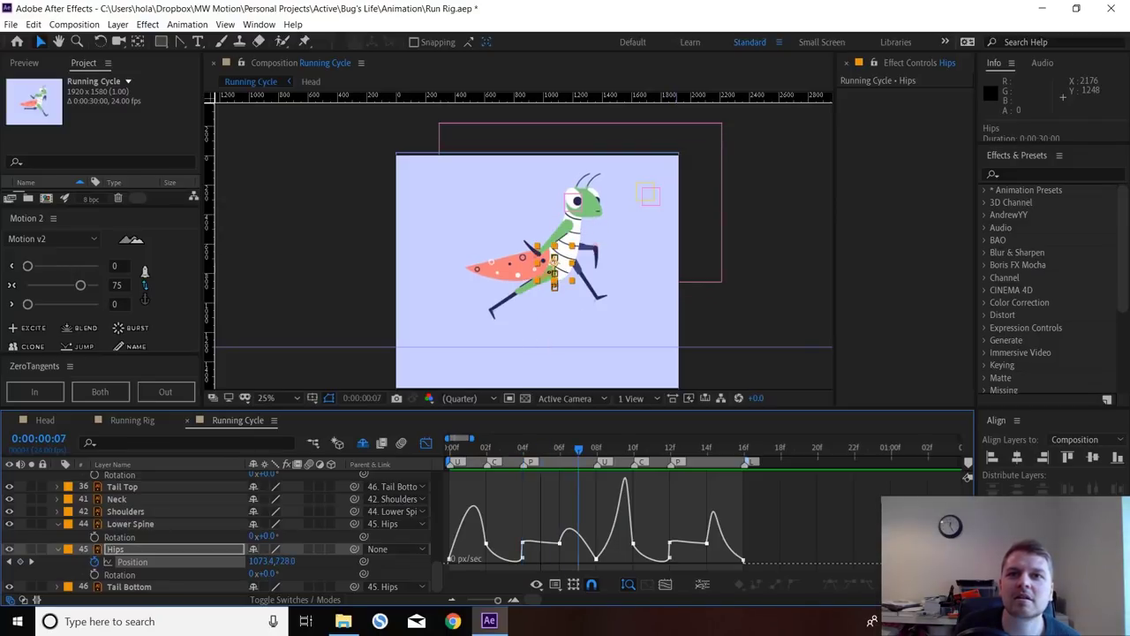
key("Page_Down")
key("Page_Down")
key("Page_Down")
key("Page_Up")
key("Page_Up")
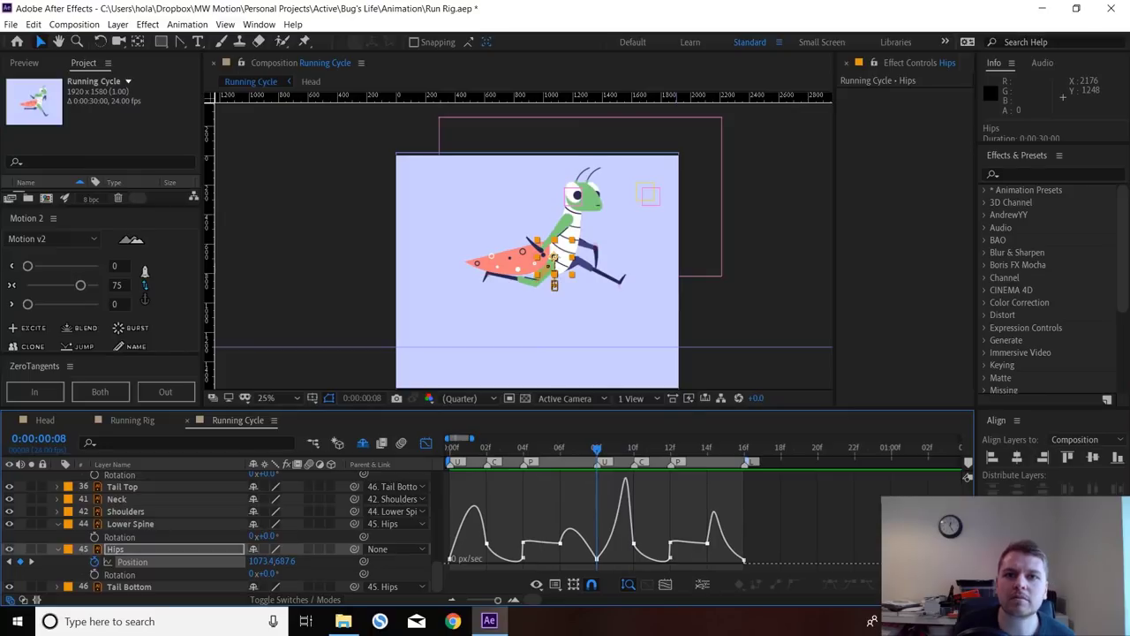
scroll(658, 529, "up", 1)
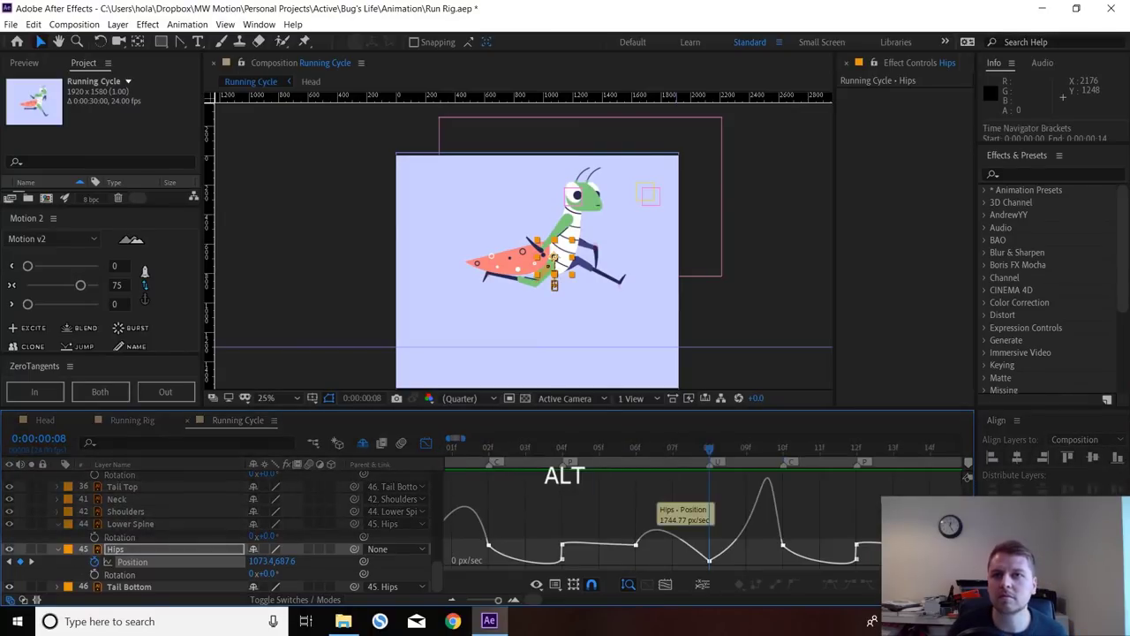
scroll(658, 530, "down", 1)
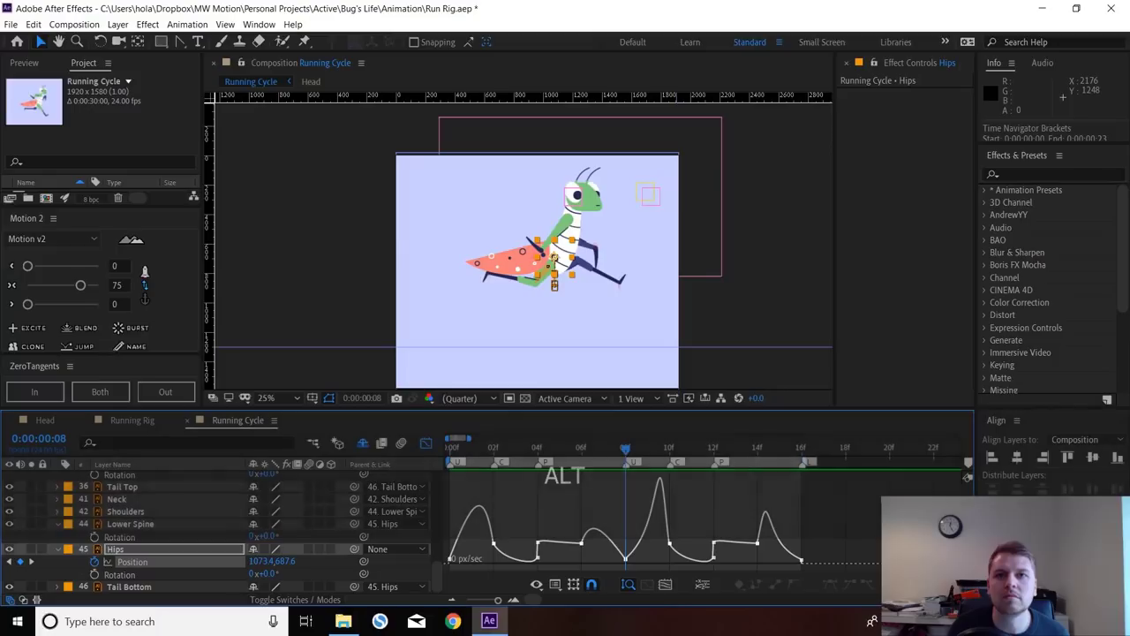
- Ease the Hips' Position keyframes at frames 0, 8 and 16 with a Motion 2 ease in and out of 75
left_click(626, 558, "shift")
left_click_drag(469, 548, 444, 569)
left_click_drag(824, 531, 797, 564)
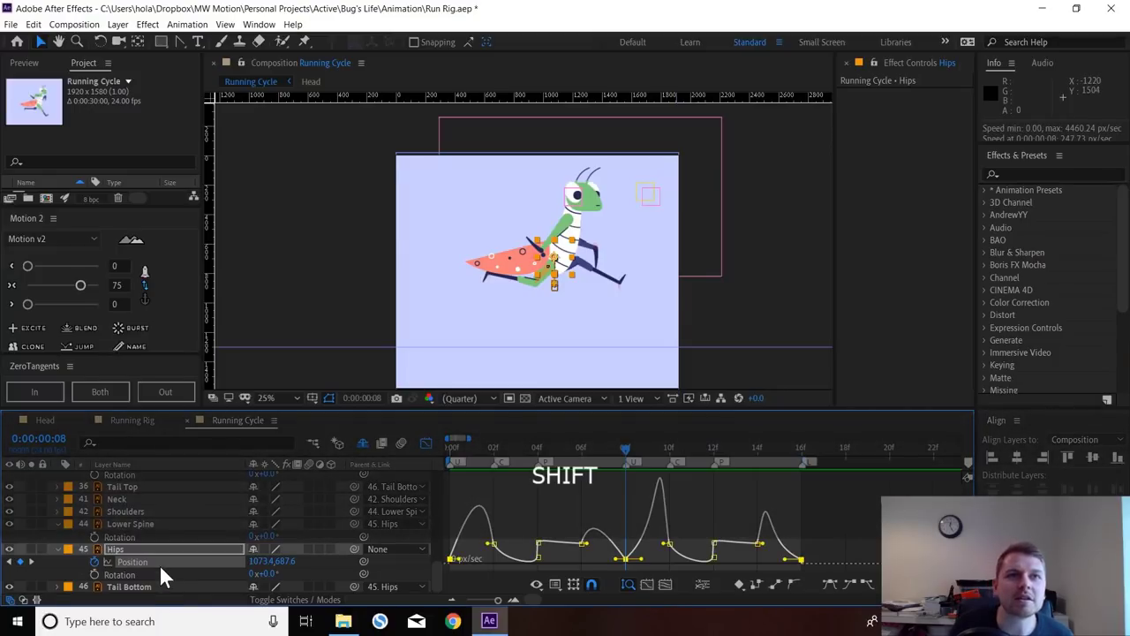
left_click(80, 285)
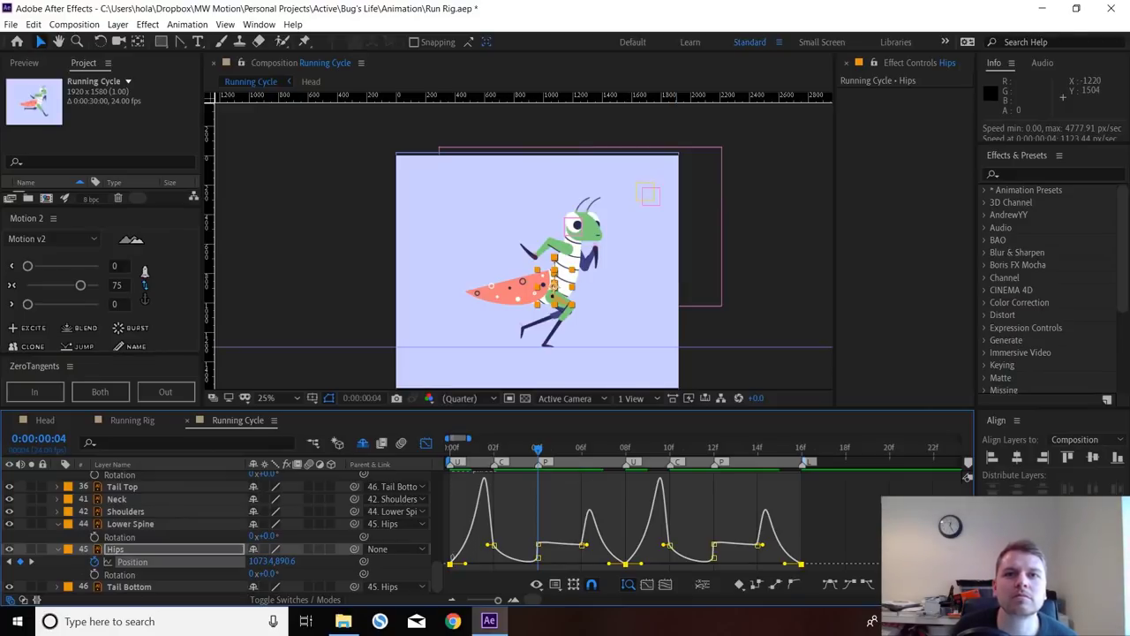
- Convert the Hips' Position keyframes at frames 2, 4, 6, 10, 12 and 14 to linear interpolation and return to the speed graph
key("space")
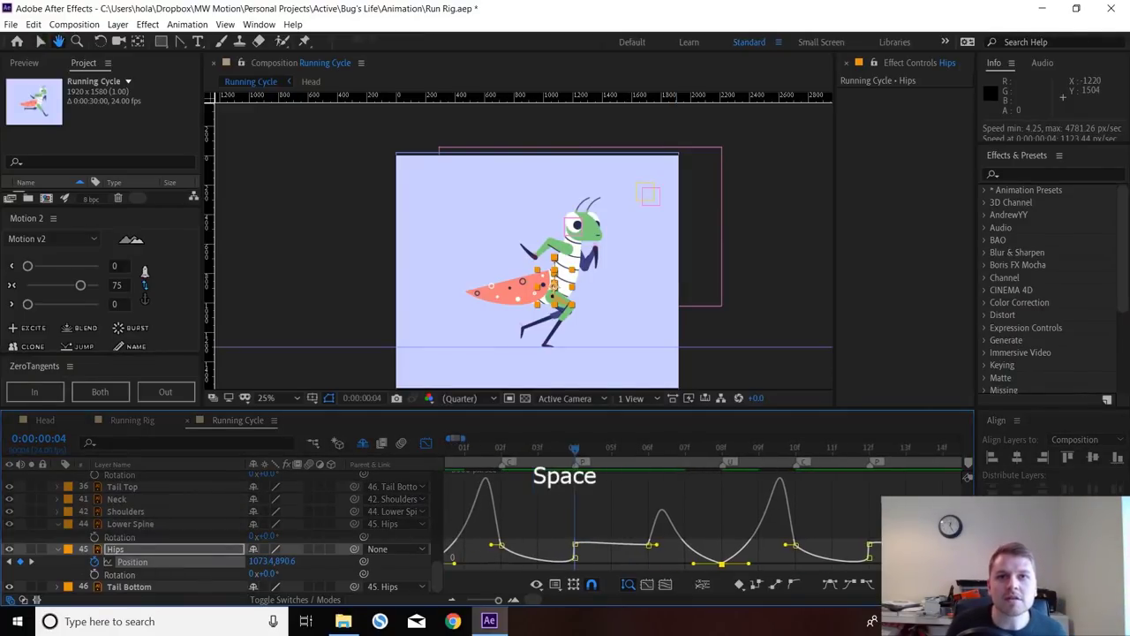
key("space")
left_click_drag(653, 520, 672, 521)
left_click(520, 448)
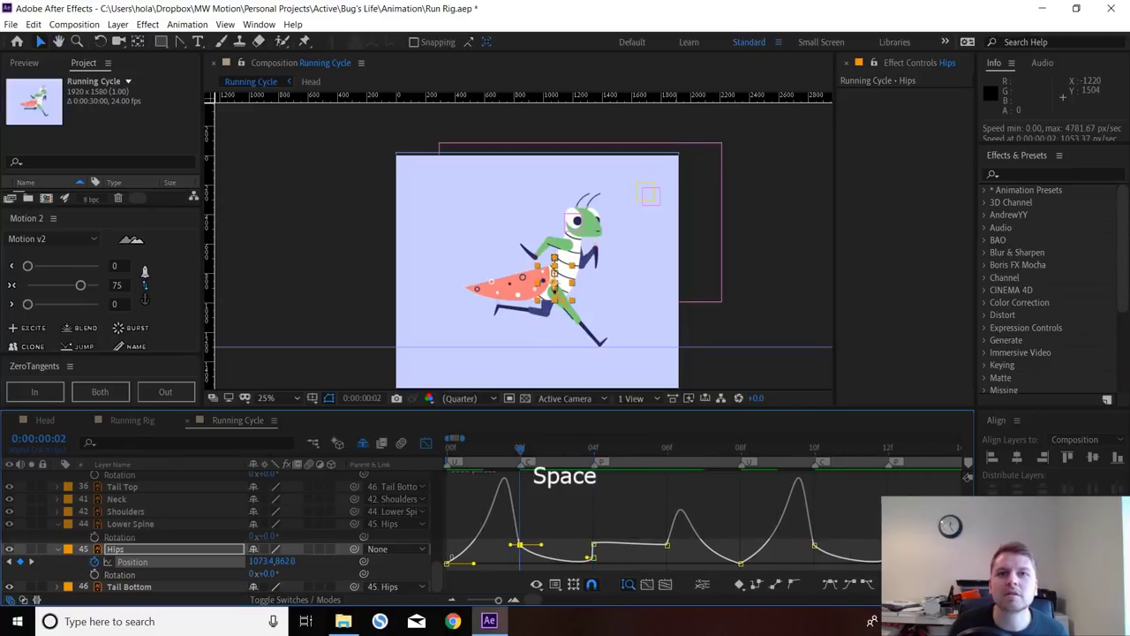
key("shift+F3")
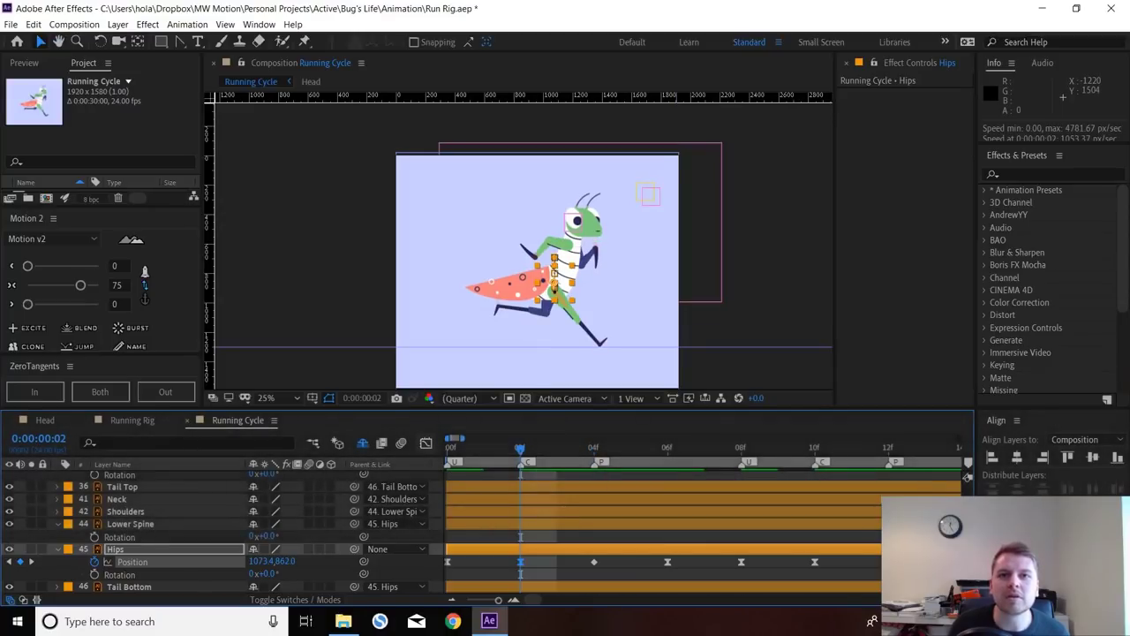
left_click_drag(499, 556, 610, 568)
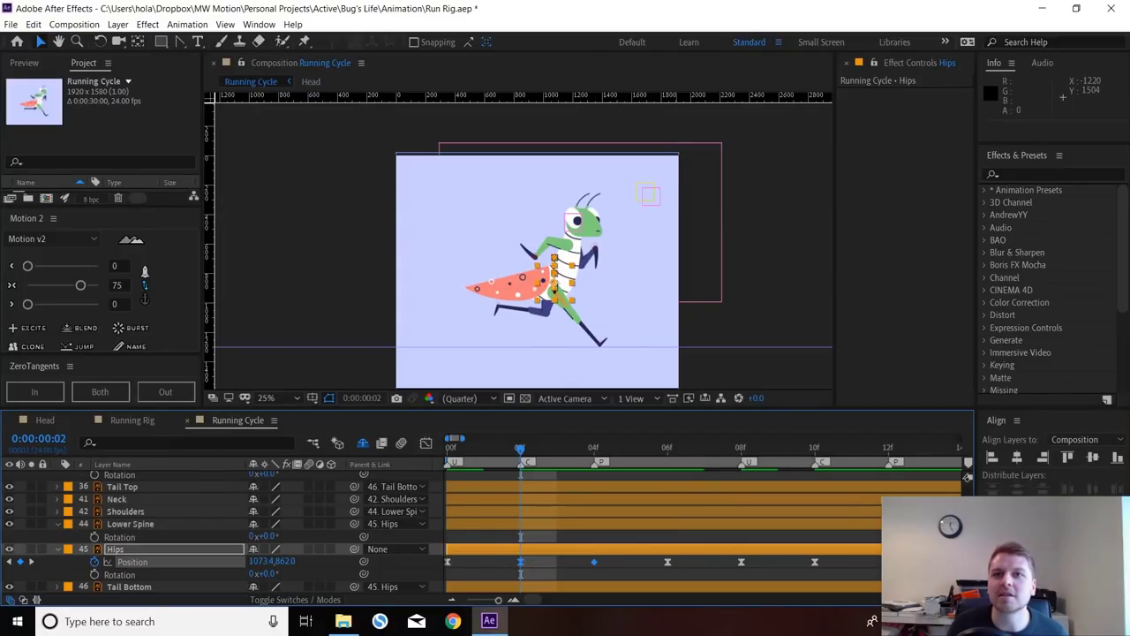
key("shift")
left_click_drag(682, 572, 544, 572)
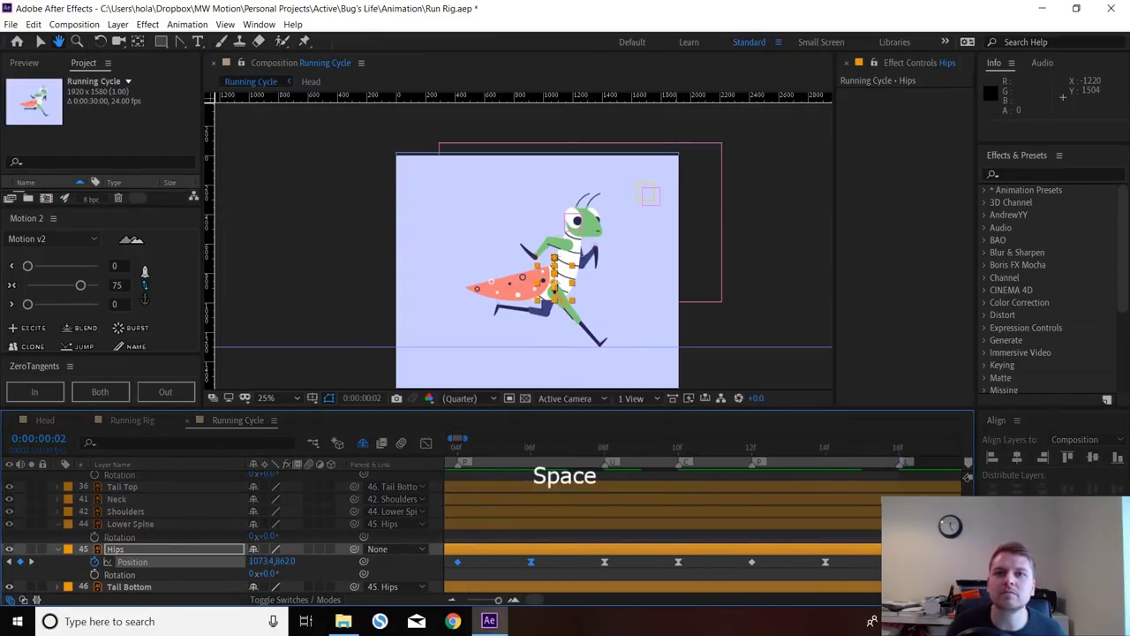
left_click_drag(662, 556, 835, 567)
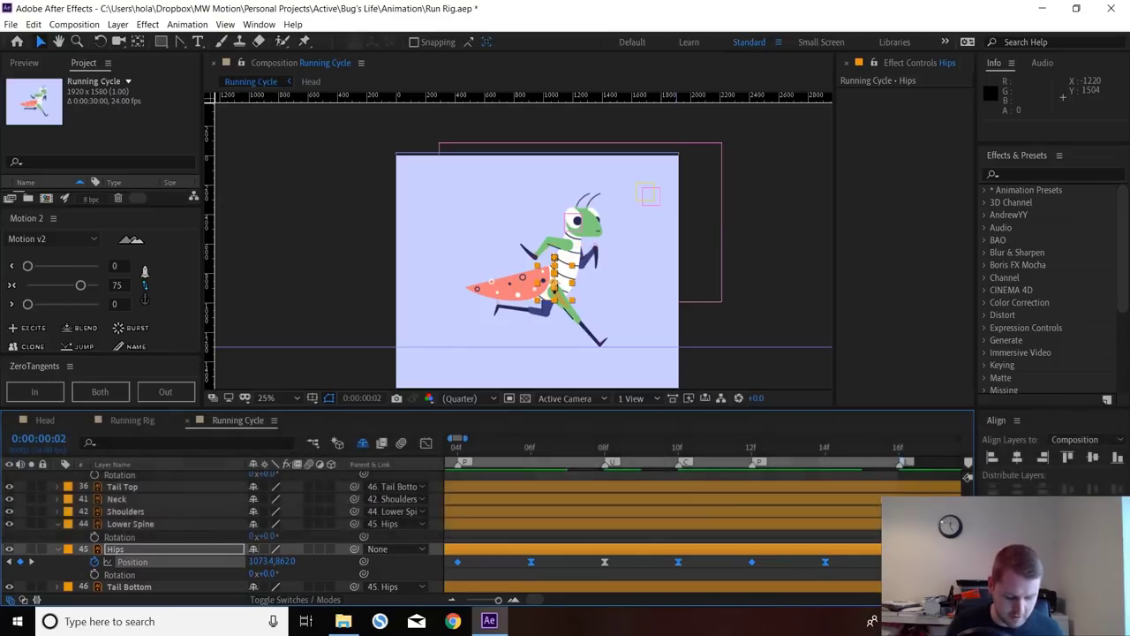
left_click(825, 562, "ctrl")
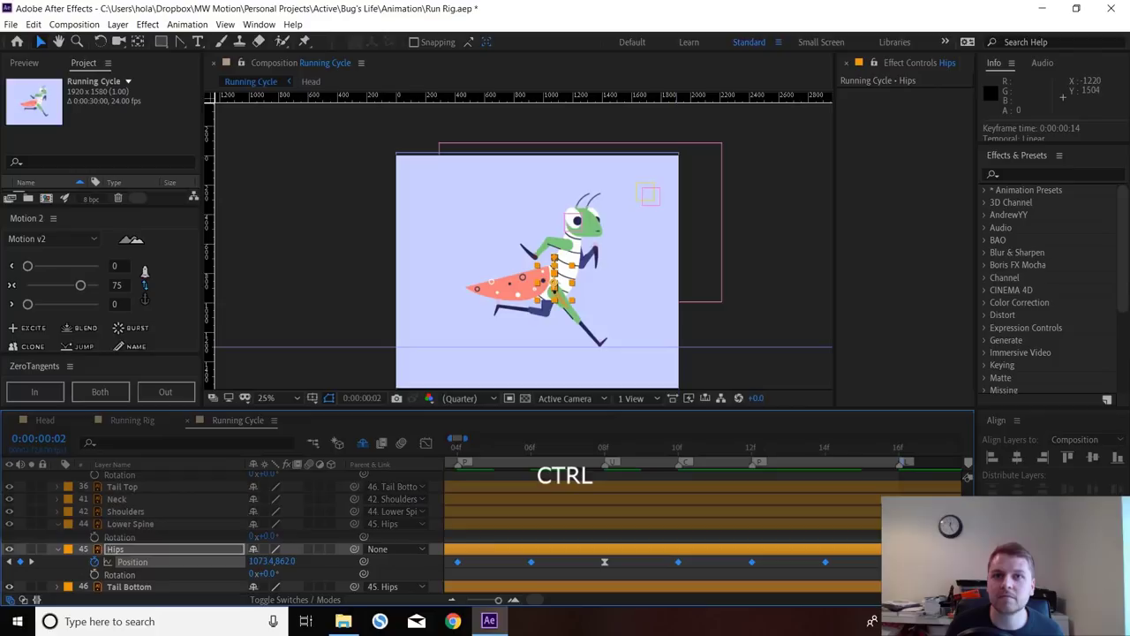
left_click(426, 443)
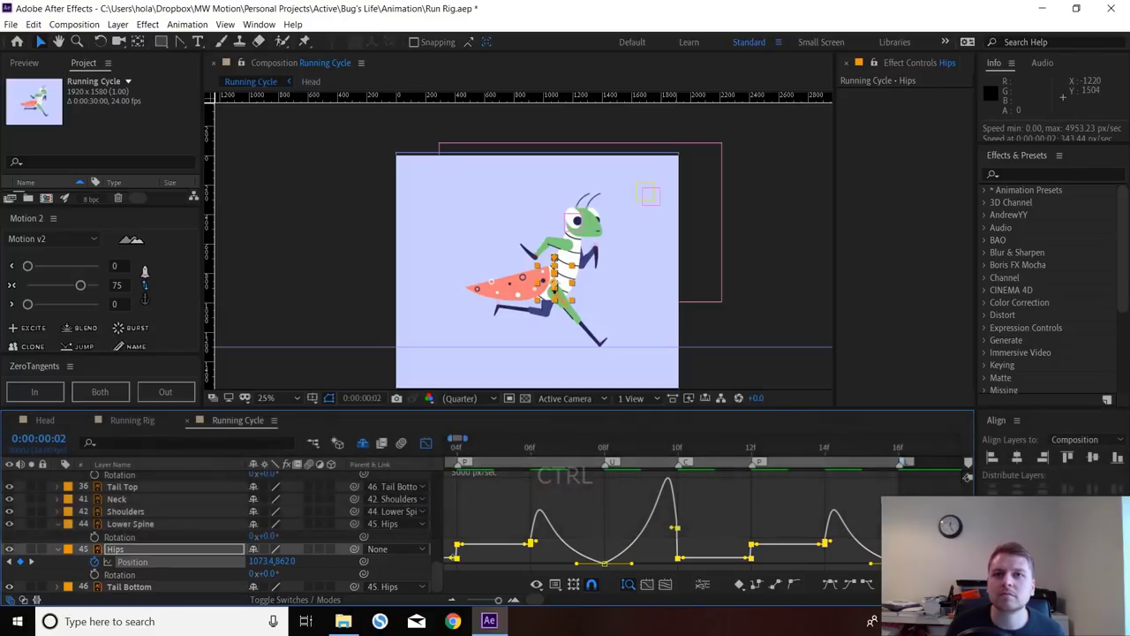
- Inspect the Hips' motion path up close and zero its incoming and outgoing tangents with ZeroTangents
left_click_drag(565, 520, 704, 521)
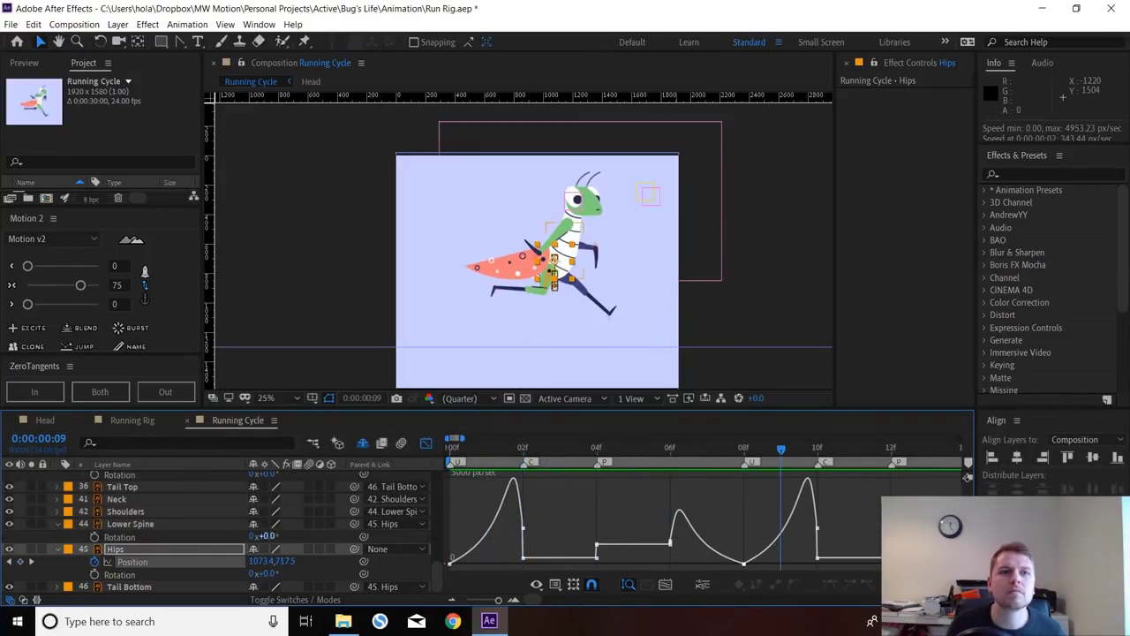
scroll(557, 269, "up", 4)
scroll(557, 268, "down", 1)
scroll(557, 268, "up", 1)
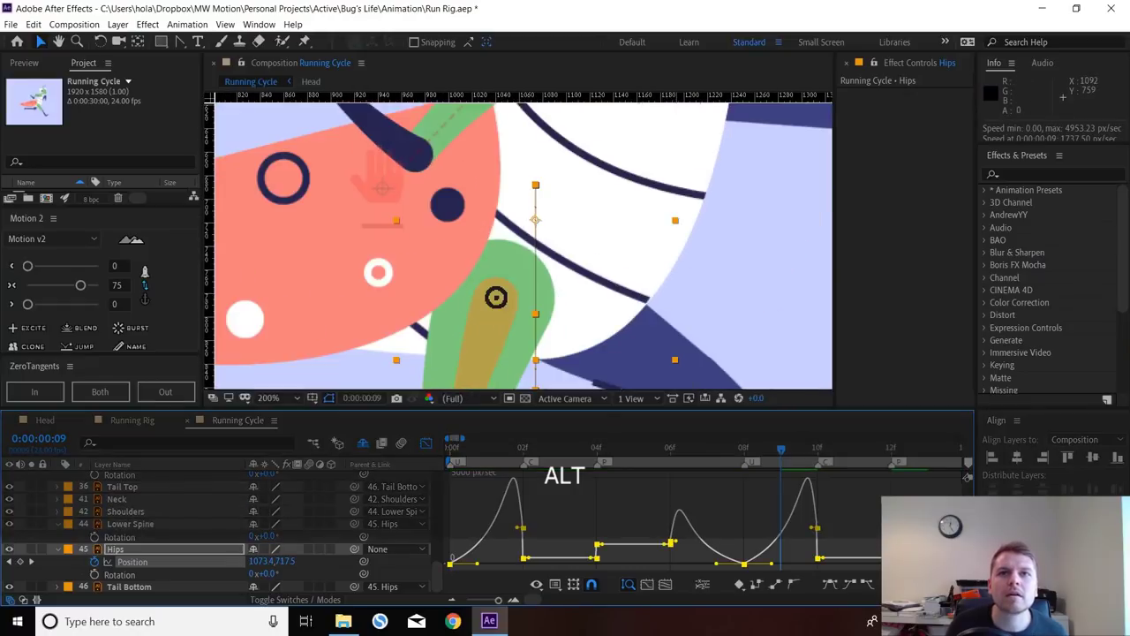
scroll(557, 268, "down", 1)
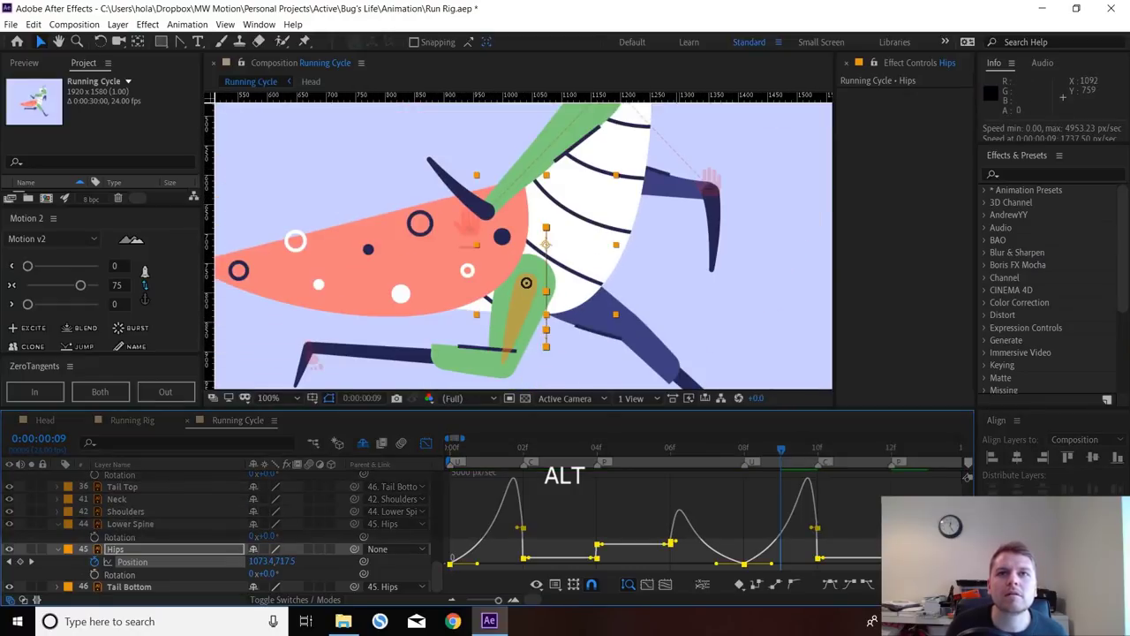
left_click(100, 391)
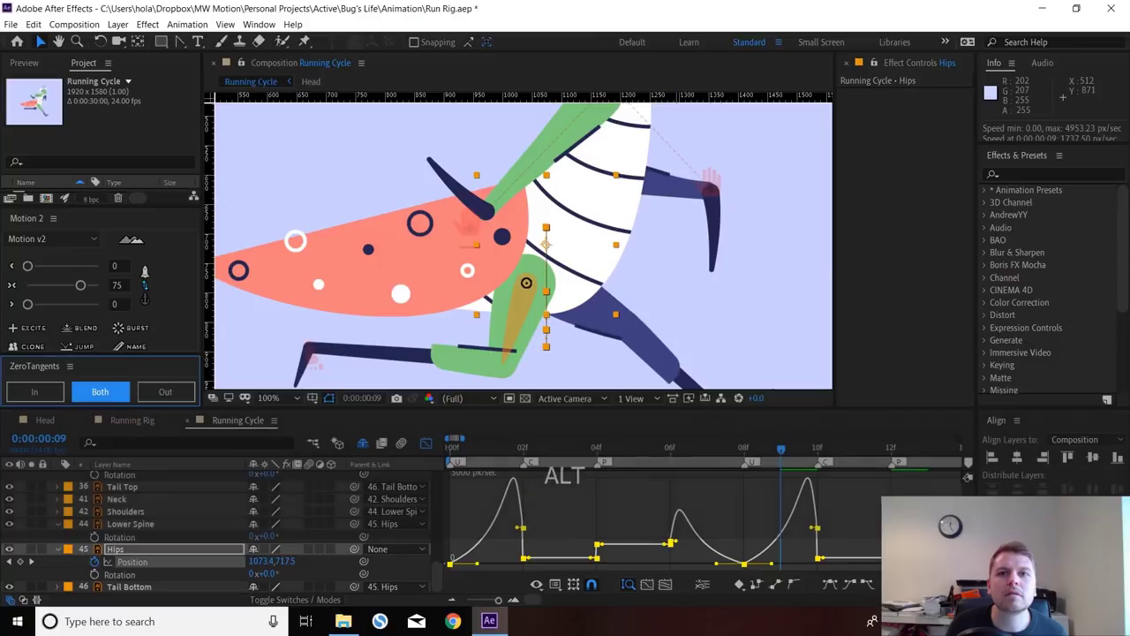
- At frame 4, bend the Hips' motion path by pulling Bezier handles out of its lowest point with the Convert Vertex tool
key("j")
key("j")
key("j")
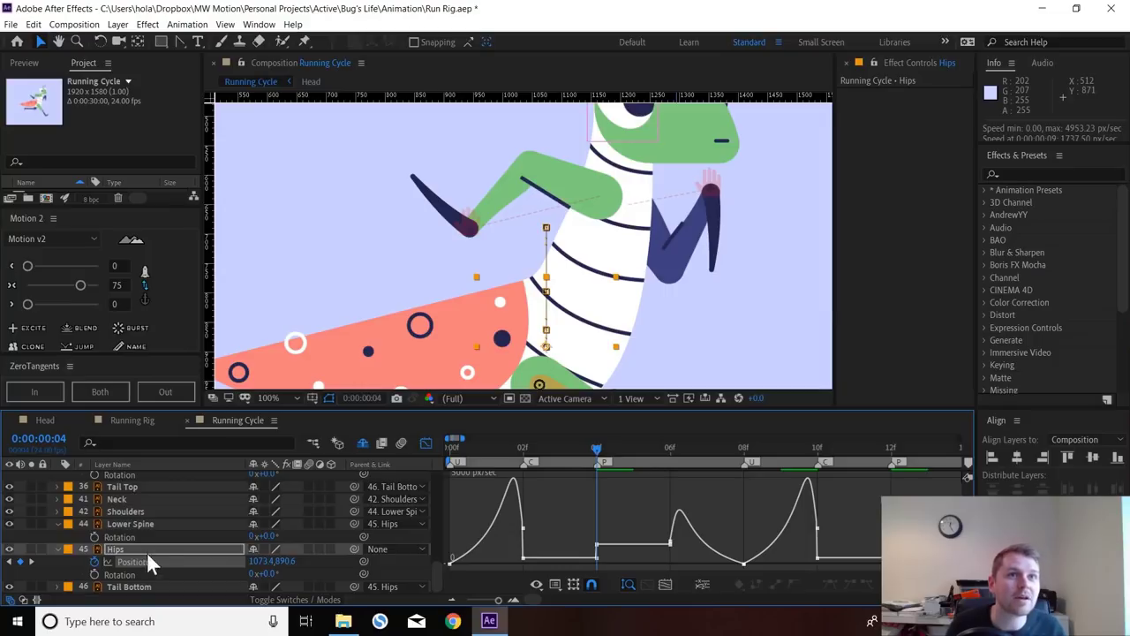
left_click(180, 42)
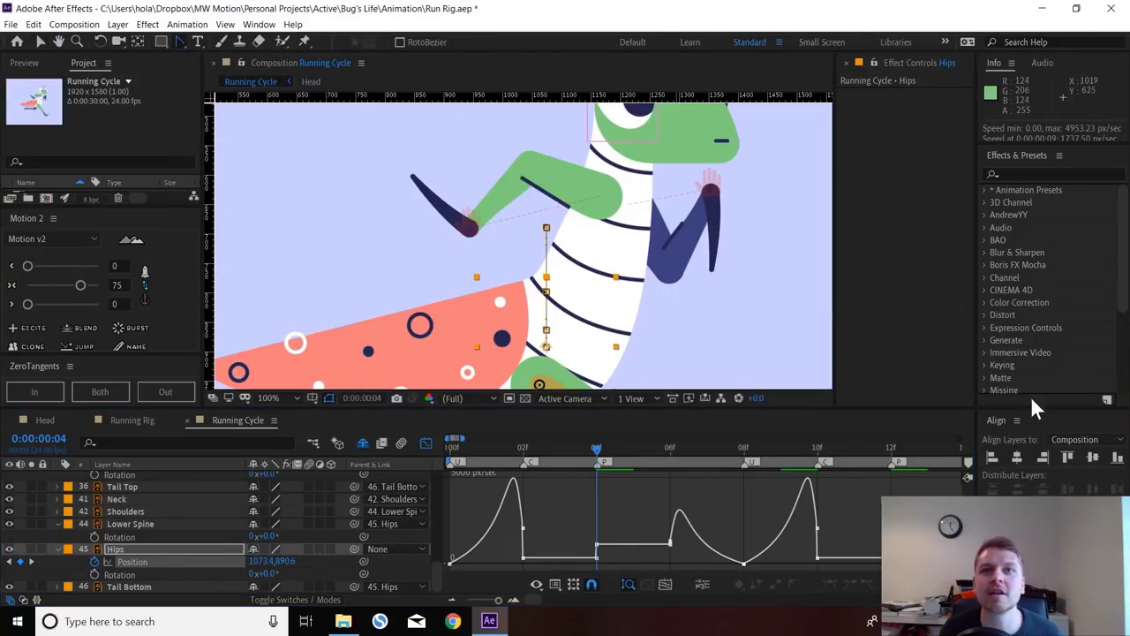
left_click(547, 347)
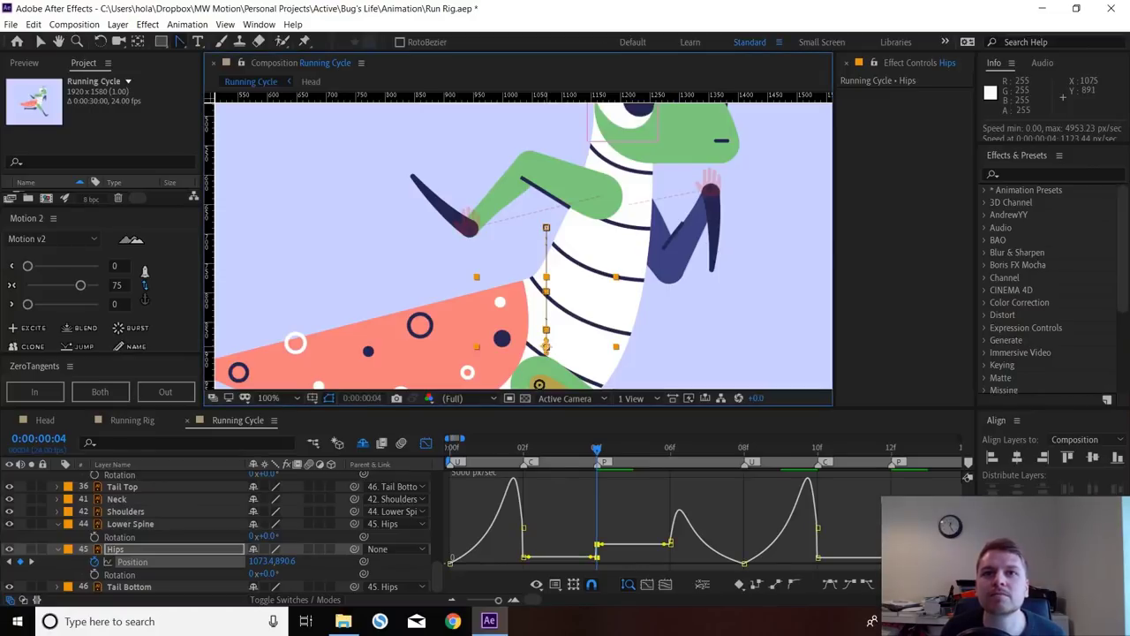
left_click_drag(546, 347, 568, 312)
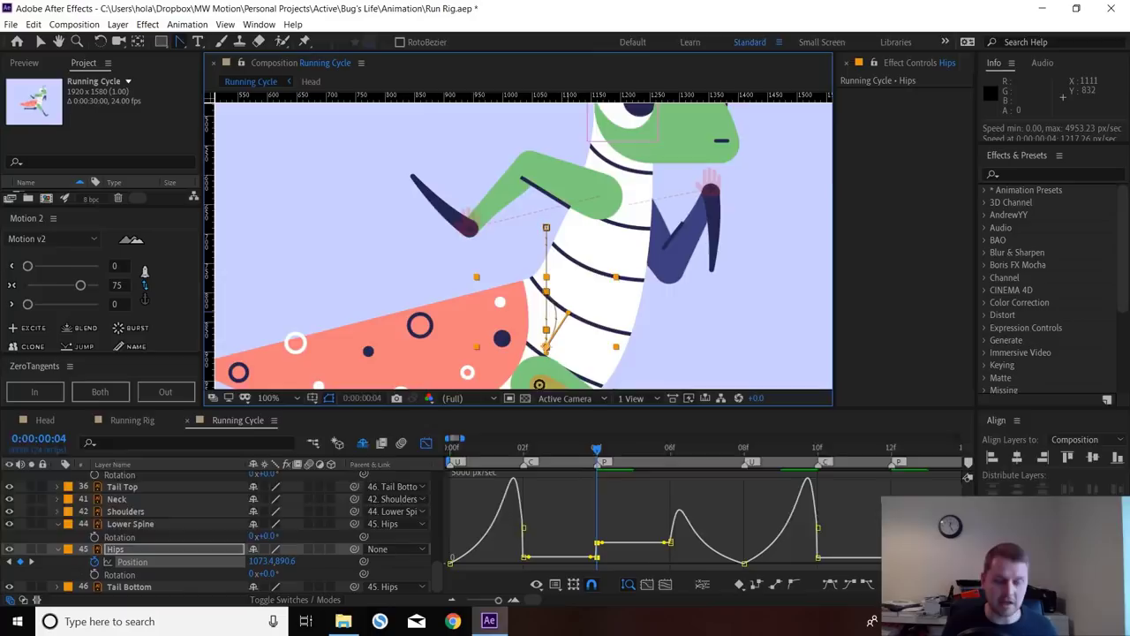
scroll(567, 313, "up", 1)
left_click_drag(567, 312, 531, 234)
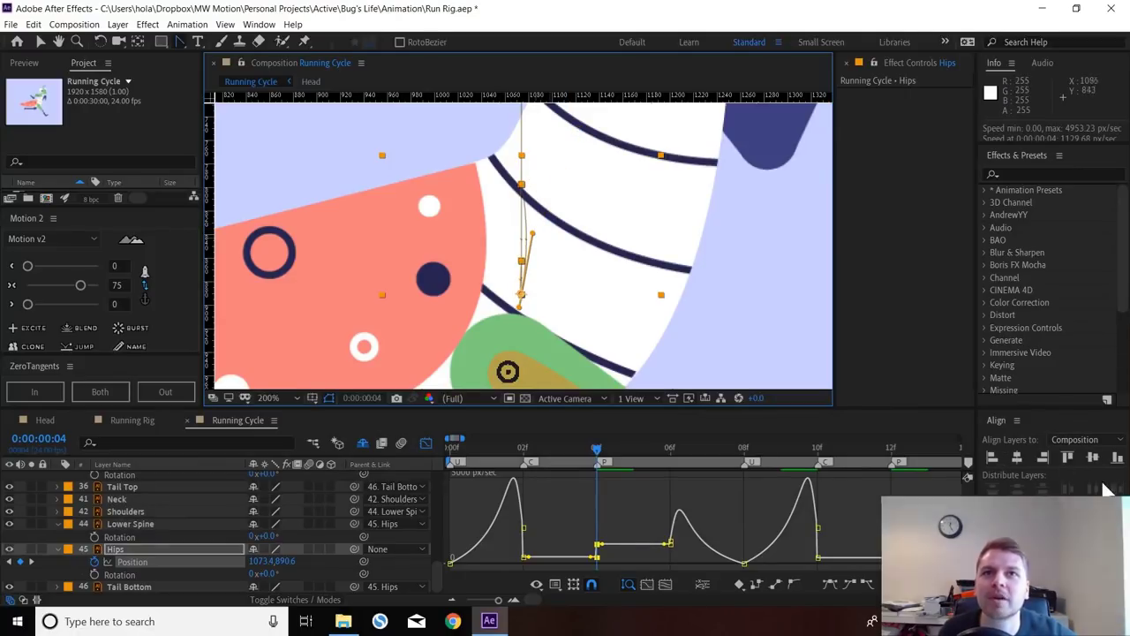
left_click(519, 308)
left_click_drag(521, 295, 515, 234)
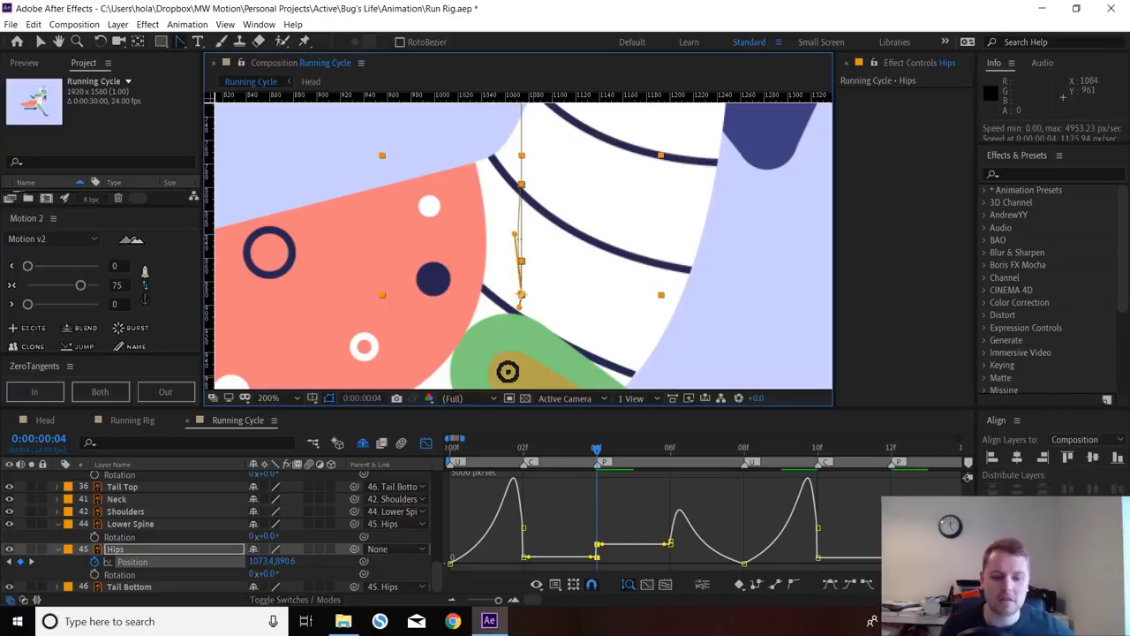
- Select all Hips Position keyframes, zero both their spatial tangents with ZeroTangents, and show the Position speed graph again
key("v")
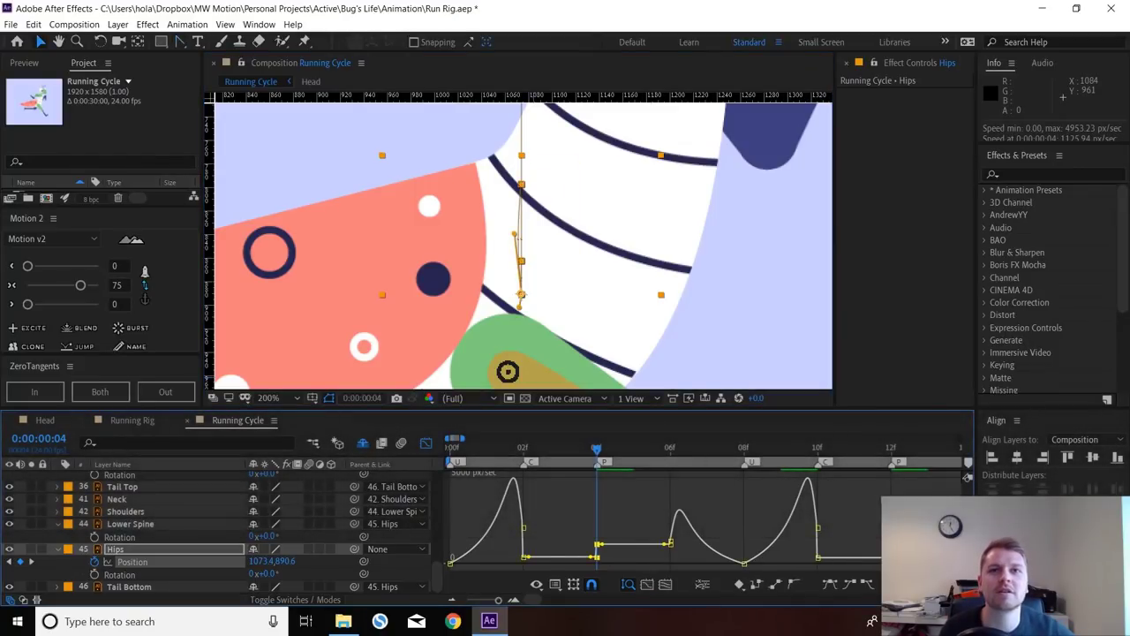
left_click(426, 442)
left_click(133, 562)
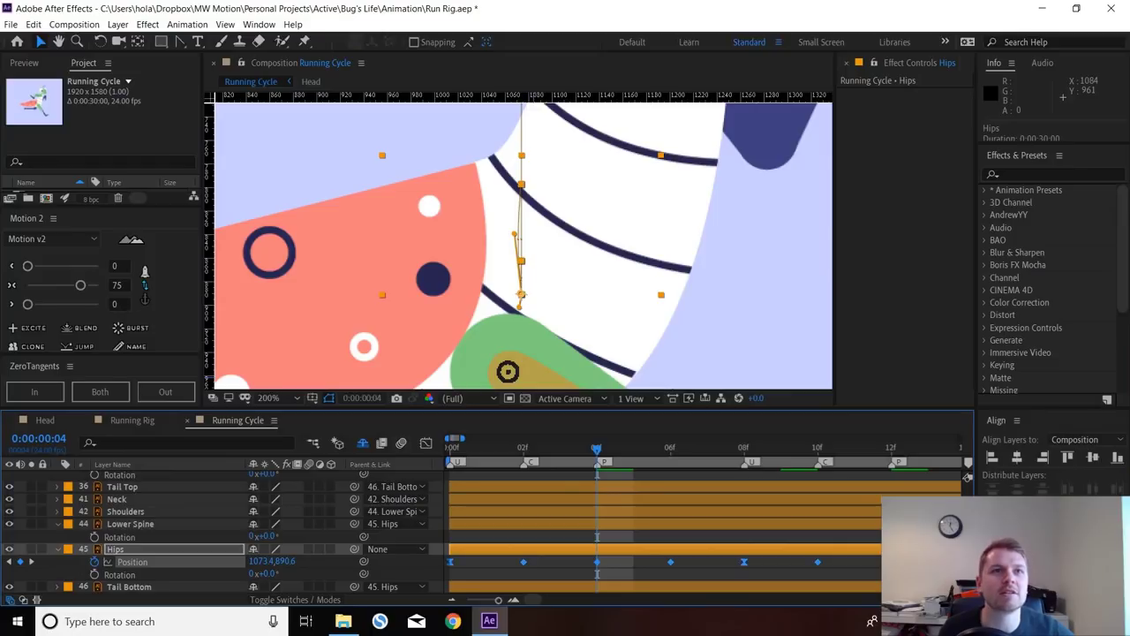
left_click(100, 391)
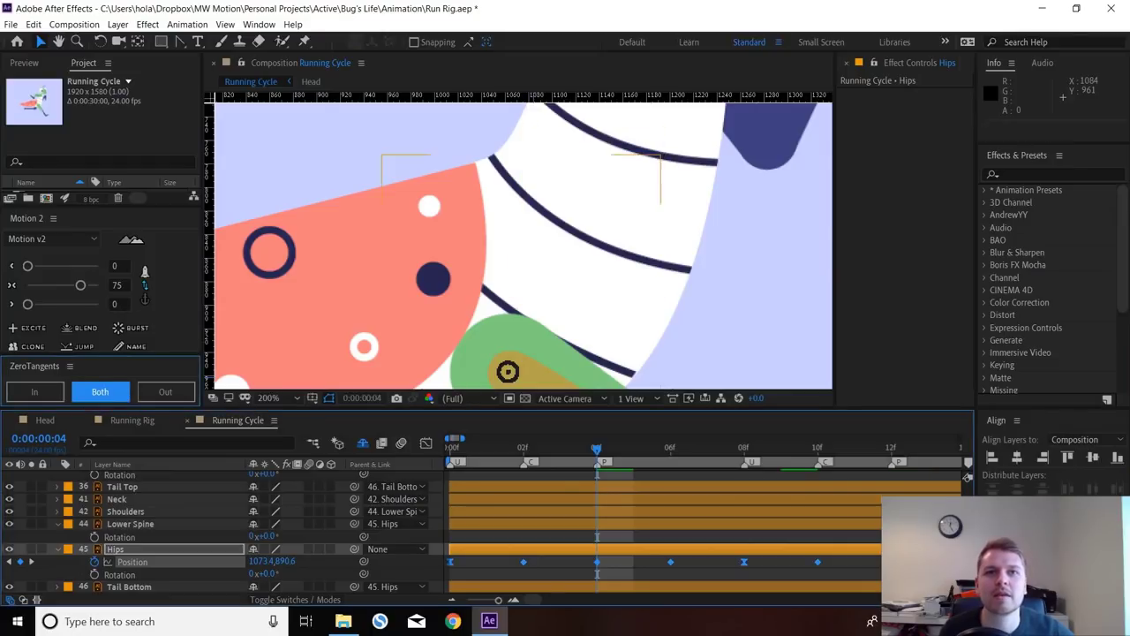
left_click(426, 442)
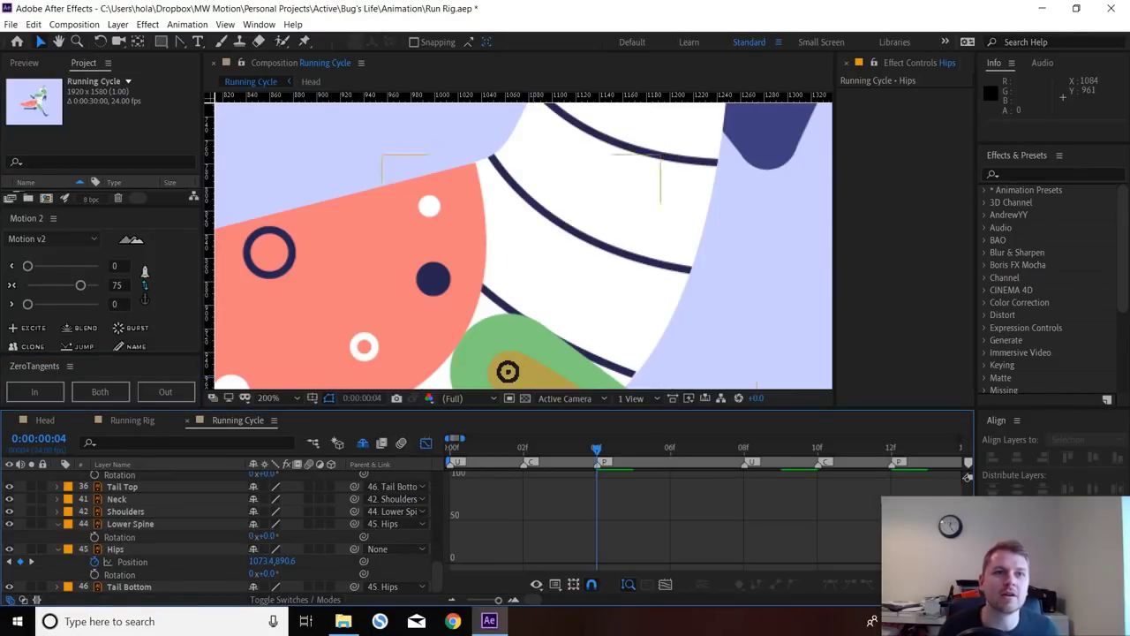
left_click(132, 561)
scroll(565, 508, "down", 2)
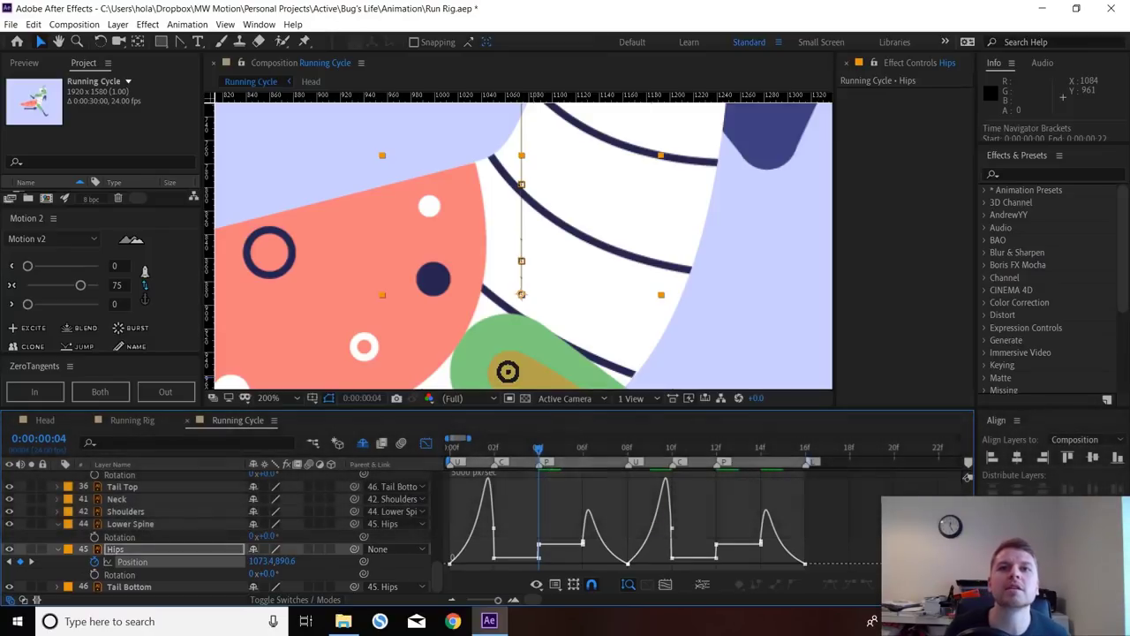
- Select the Hips' Position keyframes at frames 0, 8 and 16 in the speed graph and preview the run cycle
mouse_move(539, 448)
left_mouse_down()
mouse_move(452, 448)
mouse_move(561, 448)
left_mouse_up()
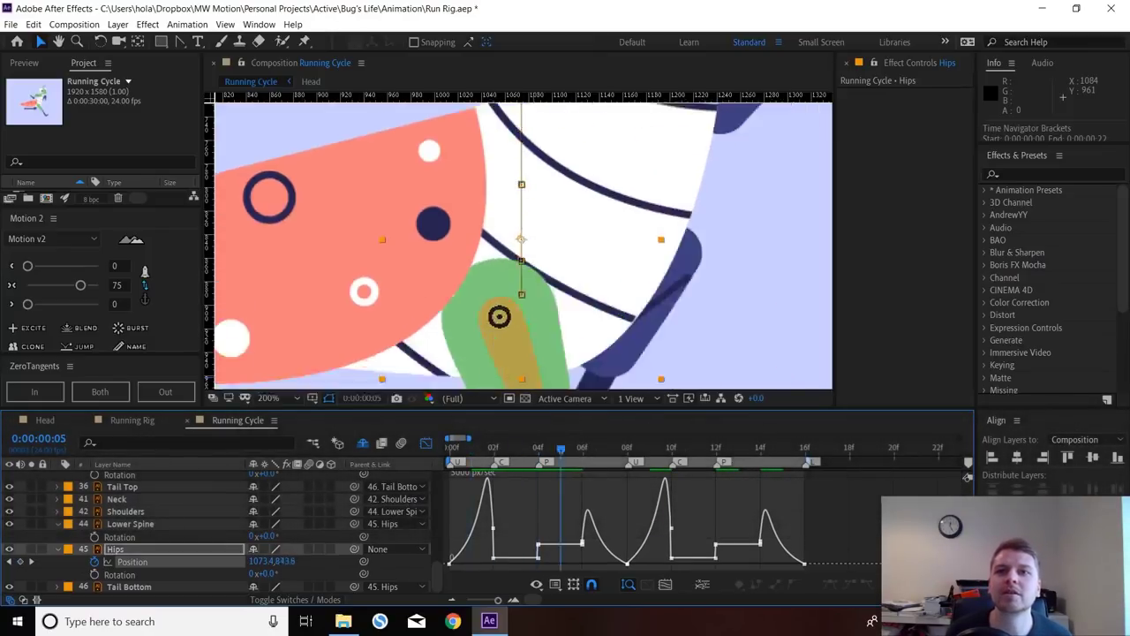
key("space")
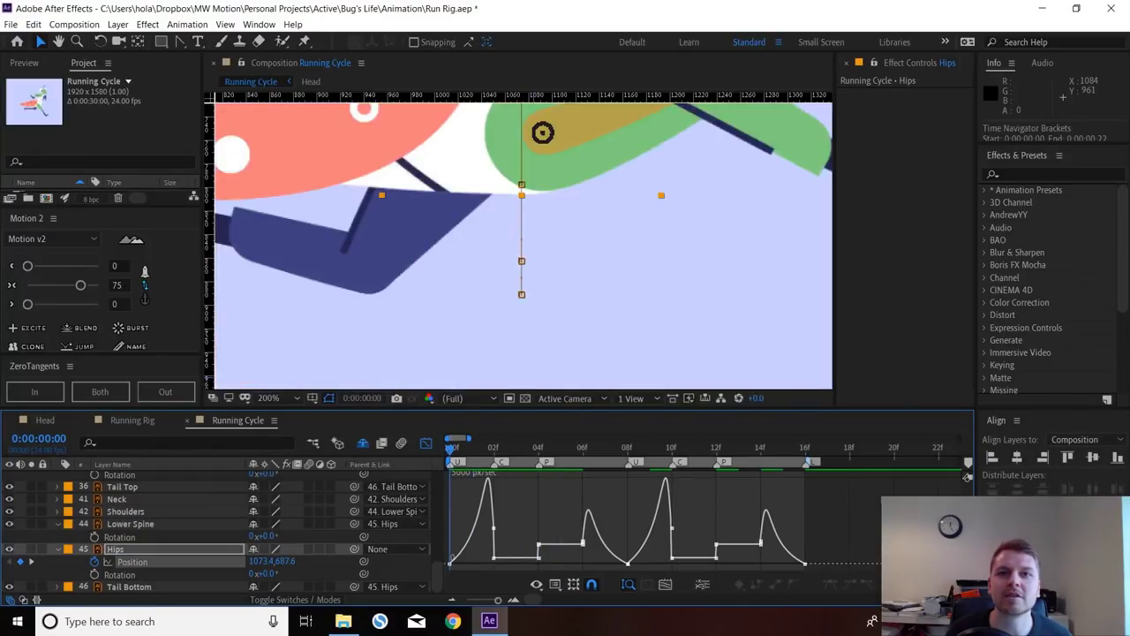
left_click_drag(478, 570, 447, 556)
left_click_drag(650, 533, 614, 570)
left_click_drag(848, 541, 793, 569)
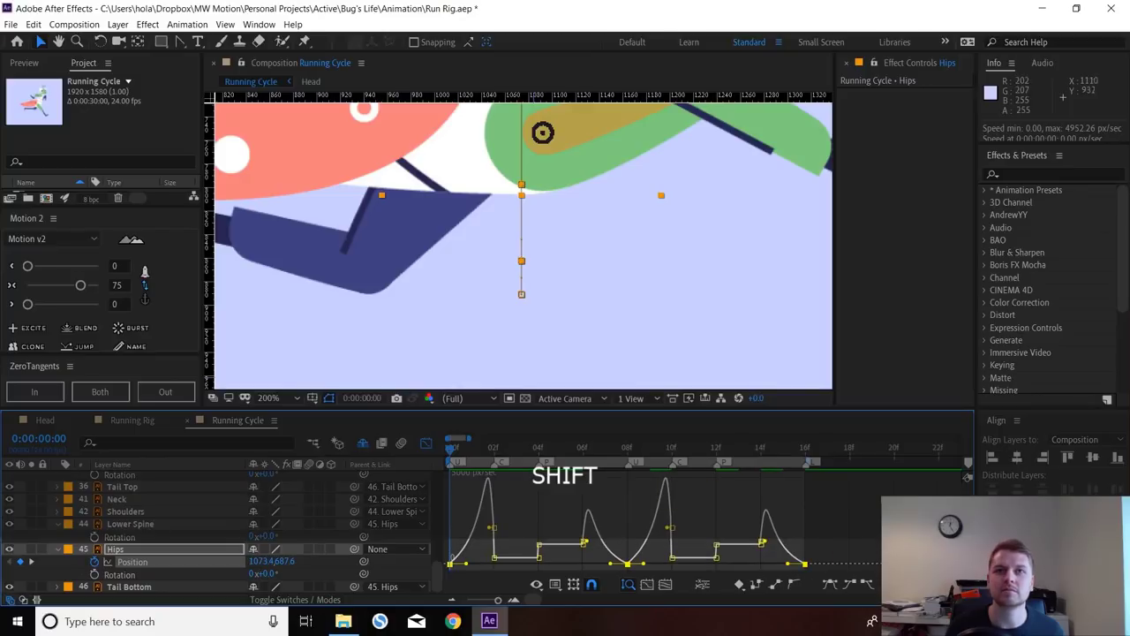
scroll(521, 243, "down", 4)
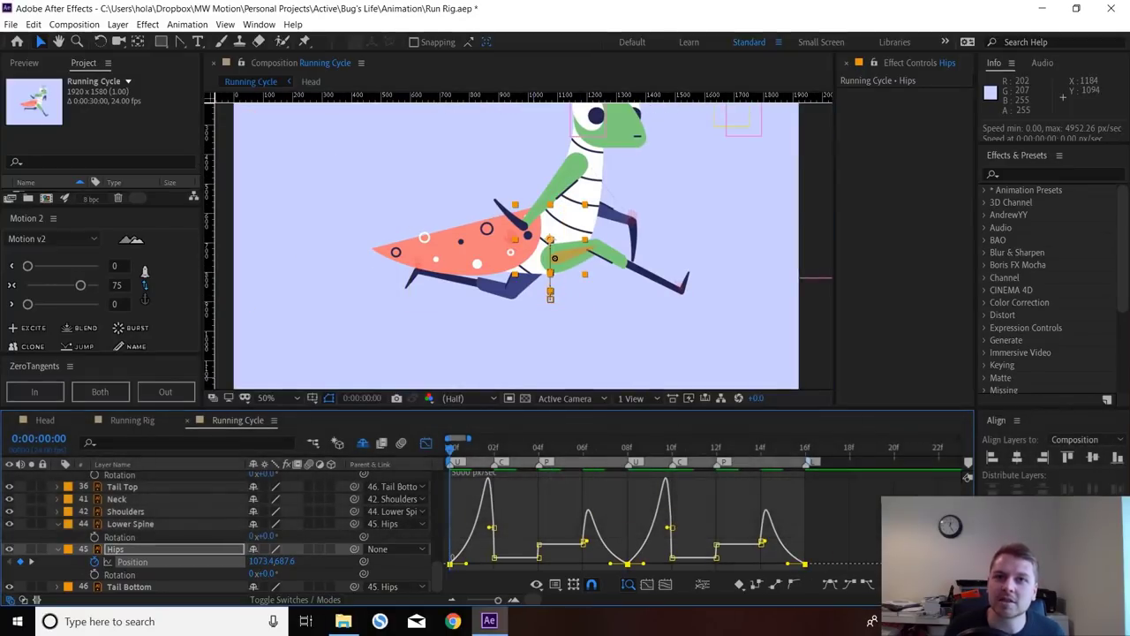
key("space")
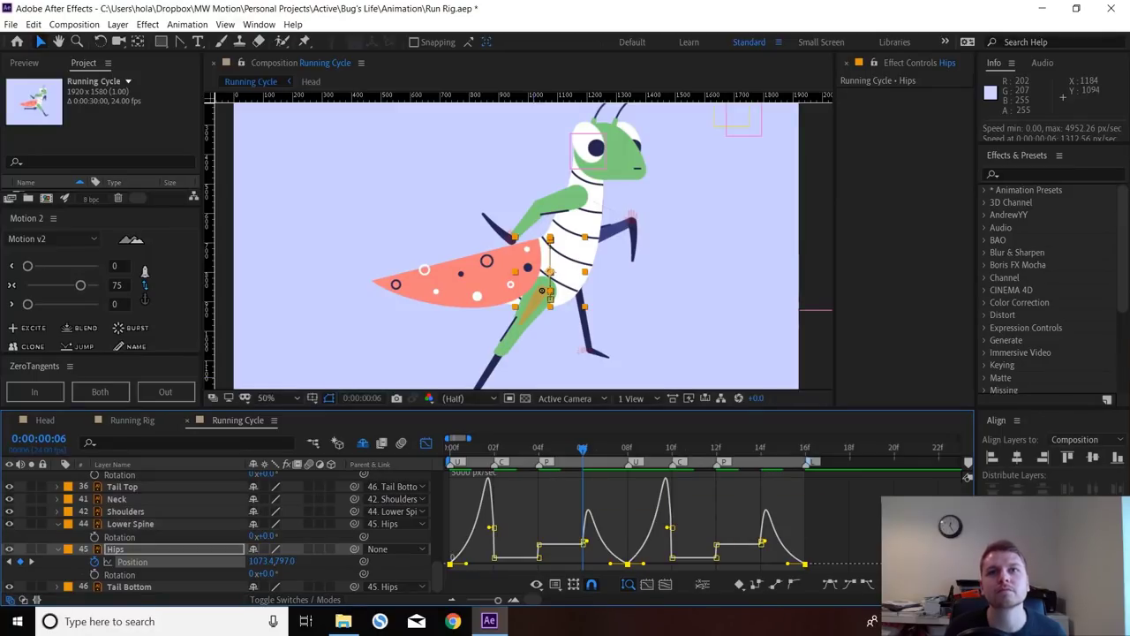
- Step frame by frame back and forth through the run cycle to examine the hips' spacing between poses
key("Page_Down")
key("Page_Down")
key("Page_Down")
key("Page_Down")
key("Page_Down")
key("Page_Down")
key("Page_Down")
key("Page_Down")
key("Page_Down")
key("Page_Down")
key("Page_Down")
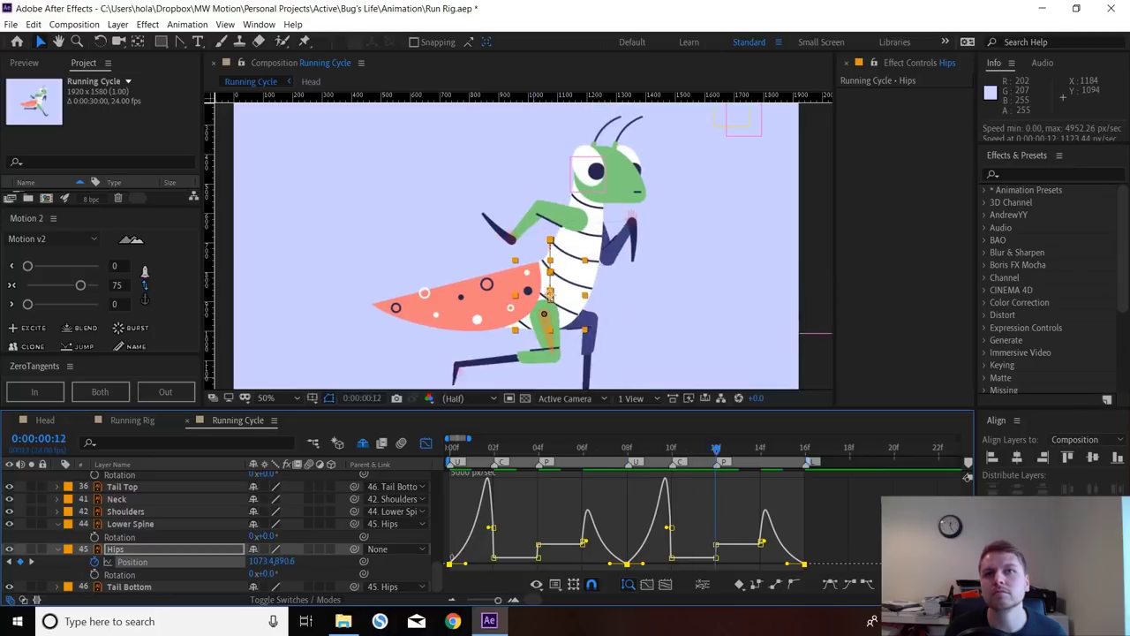
key("Page_Up")
key("Page_Up")
key("Page_Up")
key("Page_Up")
key("Page_Up")
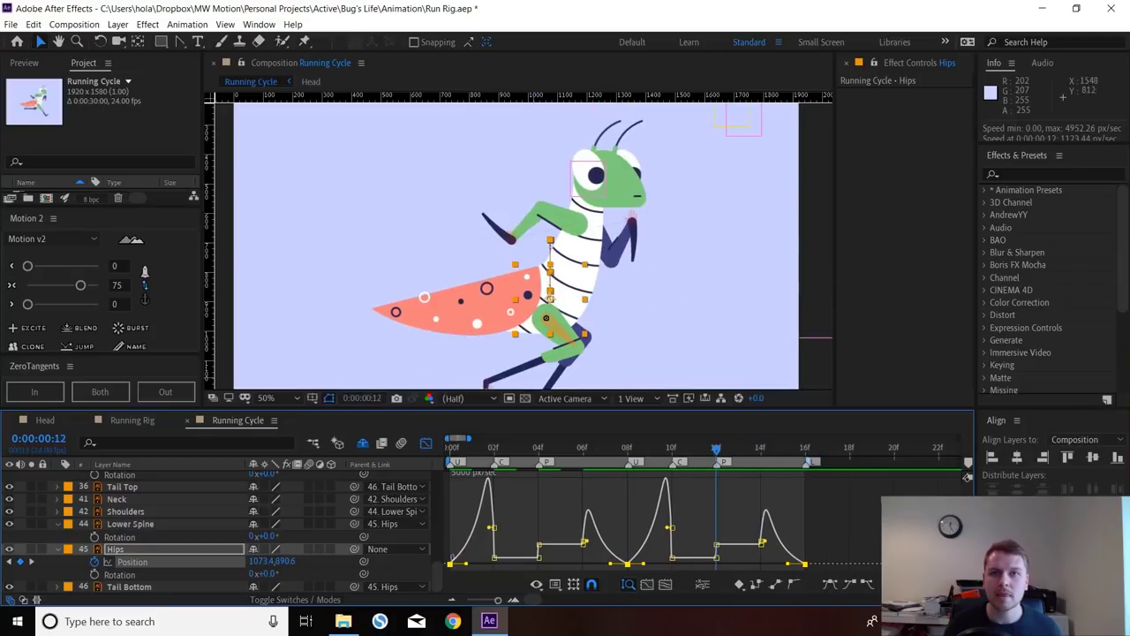
- Play the looping run cycle with the whole character in view and review the hips' up-and-down timing
key("space")
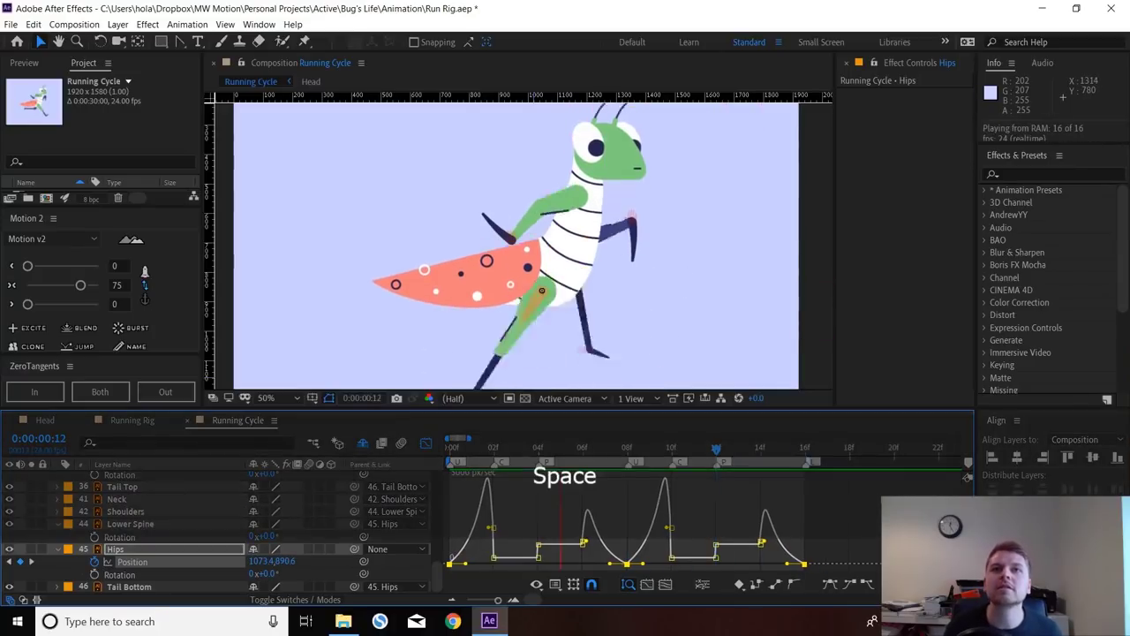
key("space")
scroll(620, 273, "down", 1)
key("space")
key("space")
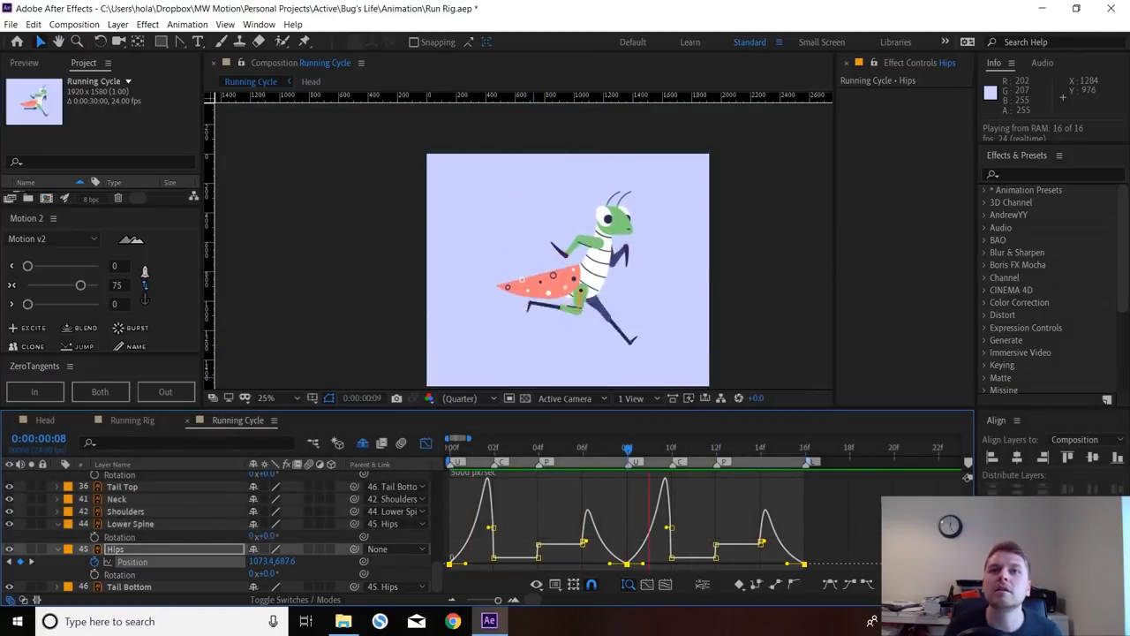
key("space")
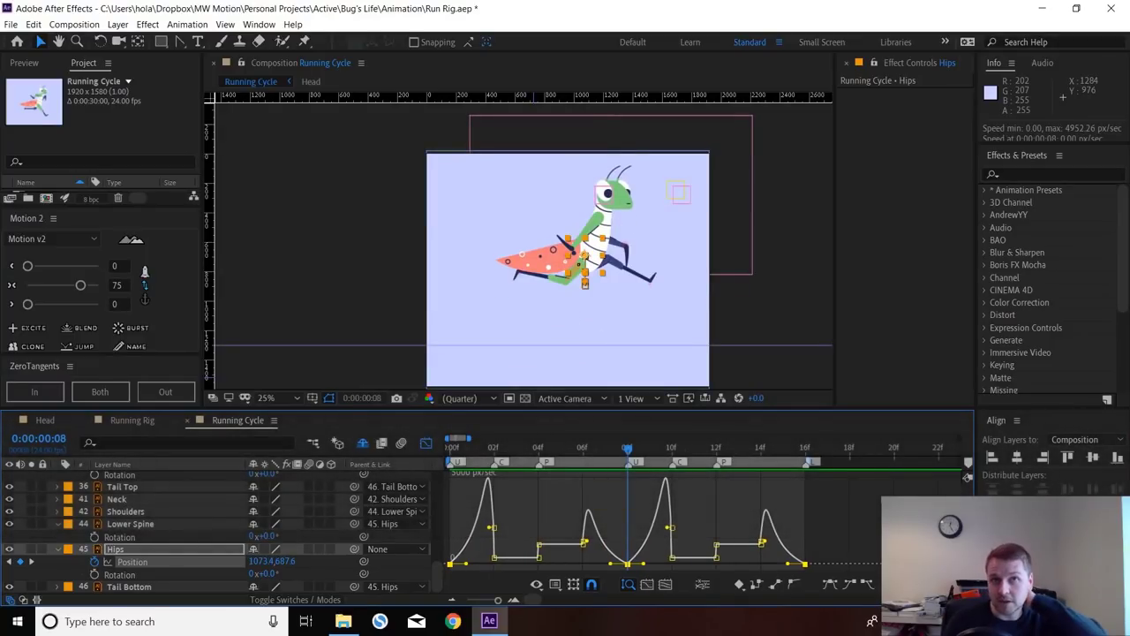
- Leave the speed graph, clear the selection and preview the looping run cycle
key("shift+F3")
key("F2")
key("space")
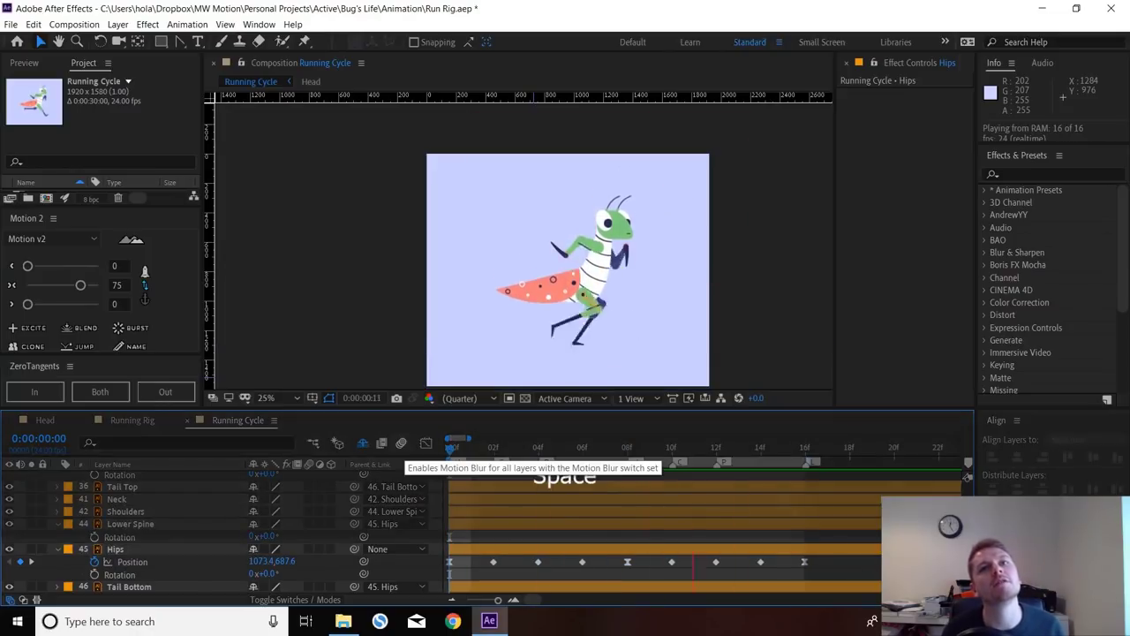
key("space")
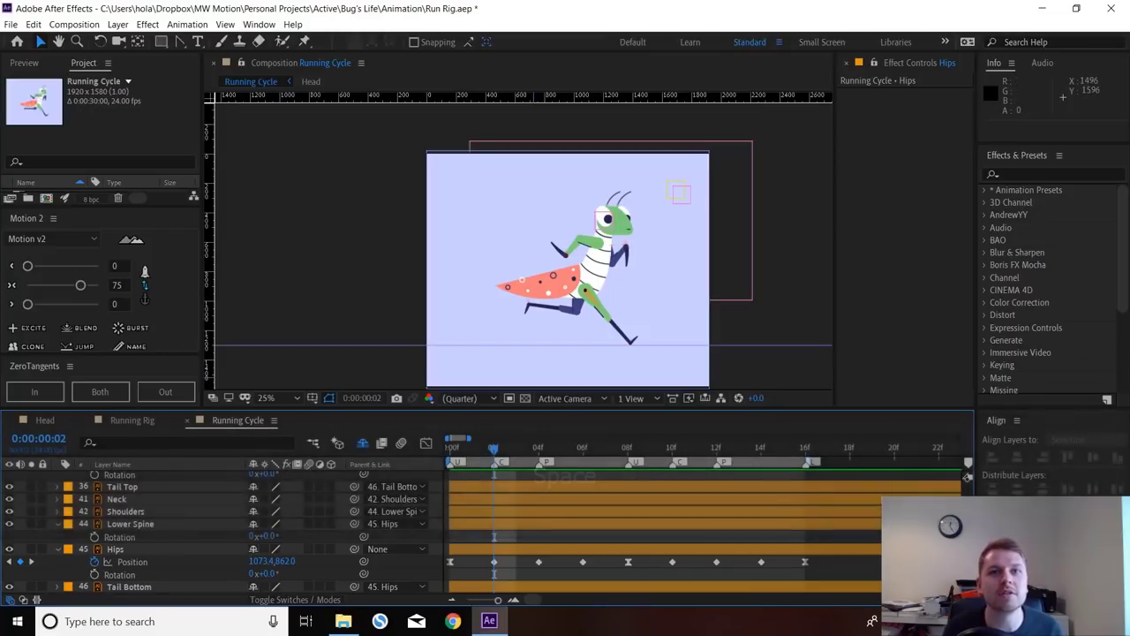
- Start Rotation keyframes for the Lower Spine and Shoulders layers at frame 0, and reveal the Neck layer's Rotation
key("Home")
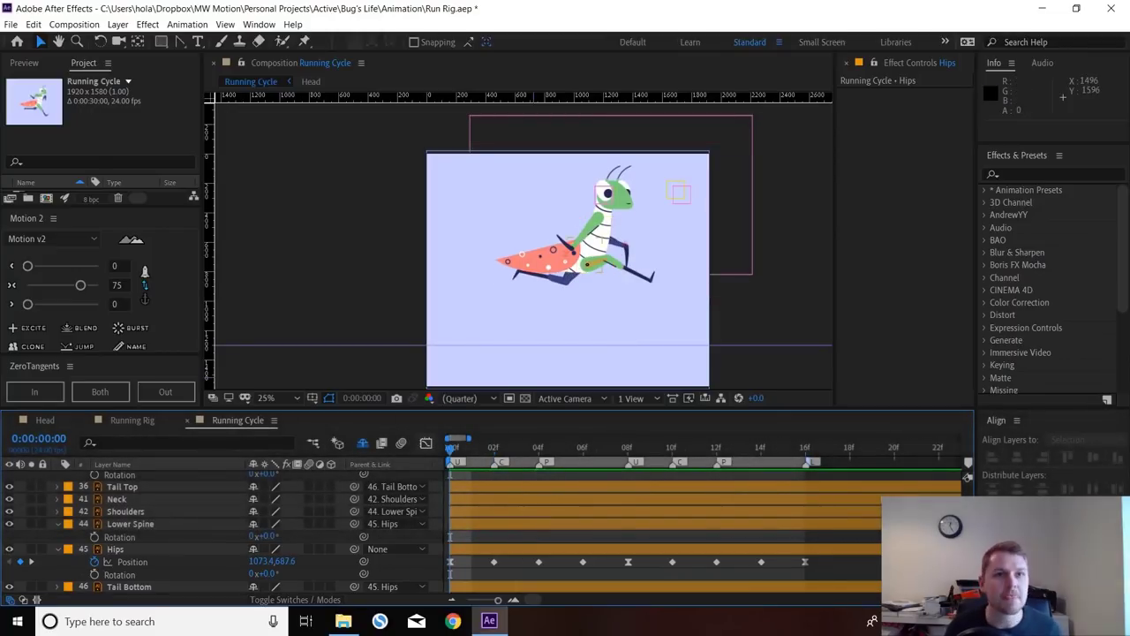
left_click(130, 524)
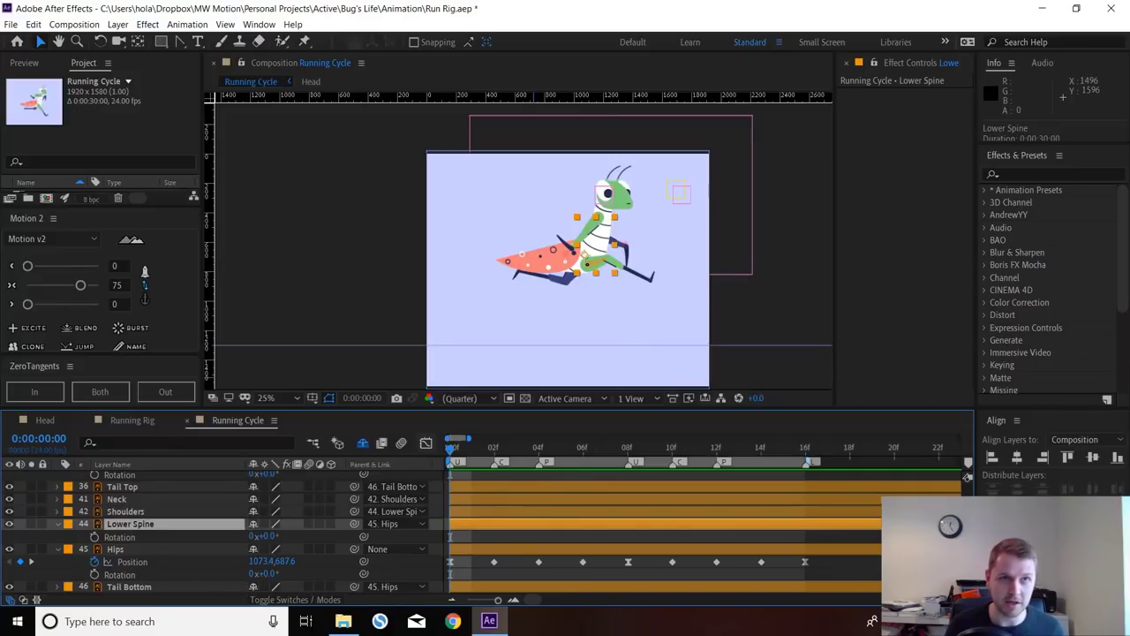
left_click(94, 537)
left_click(126, 511)
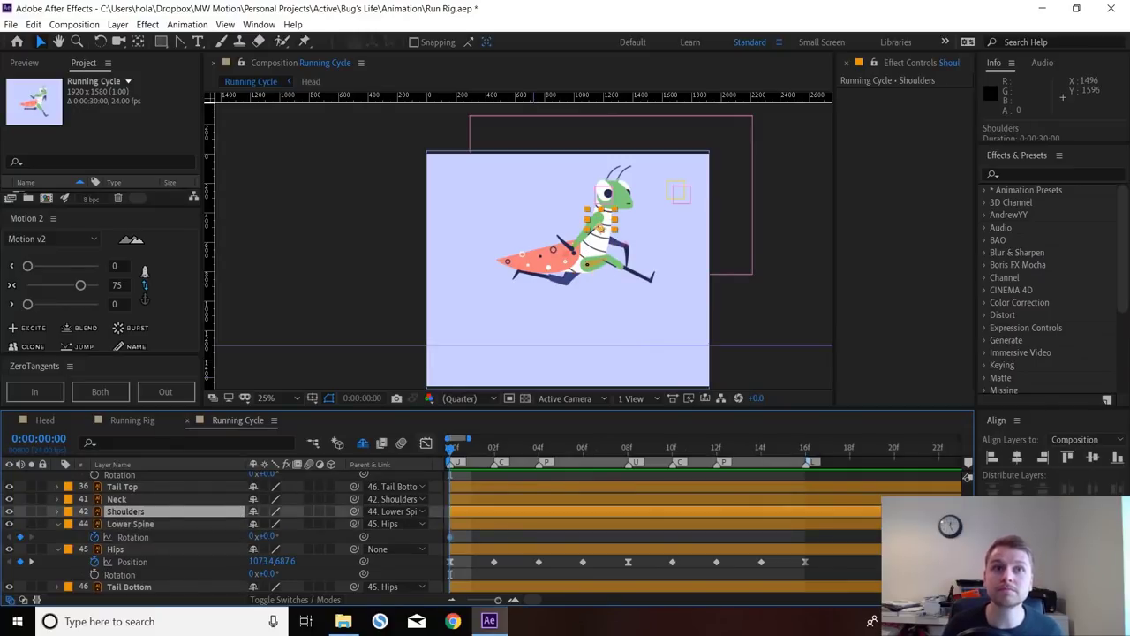
key("r")
key("alt+shift+r")
key("ctrl+Up")
key("r")
left_click_drag(268, 512, 248, 512)
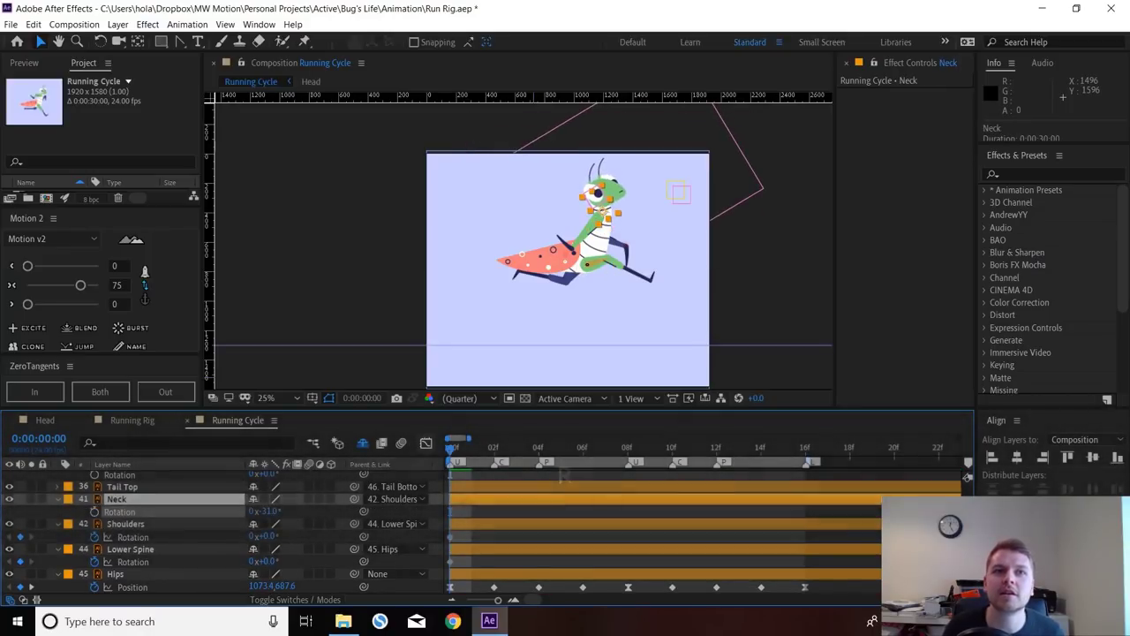
key("Return")
key("ctrl+z")
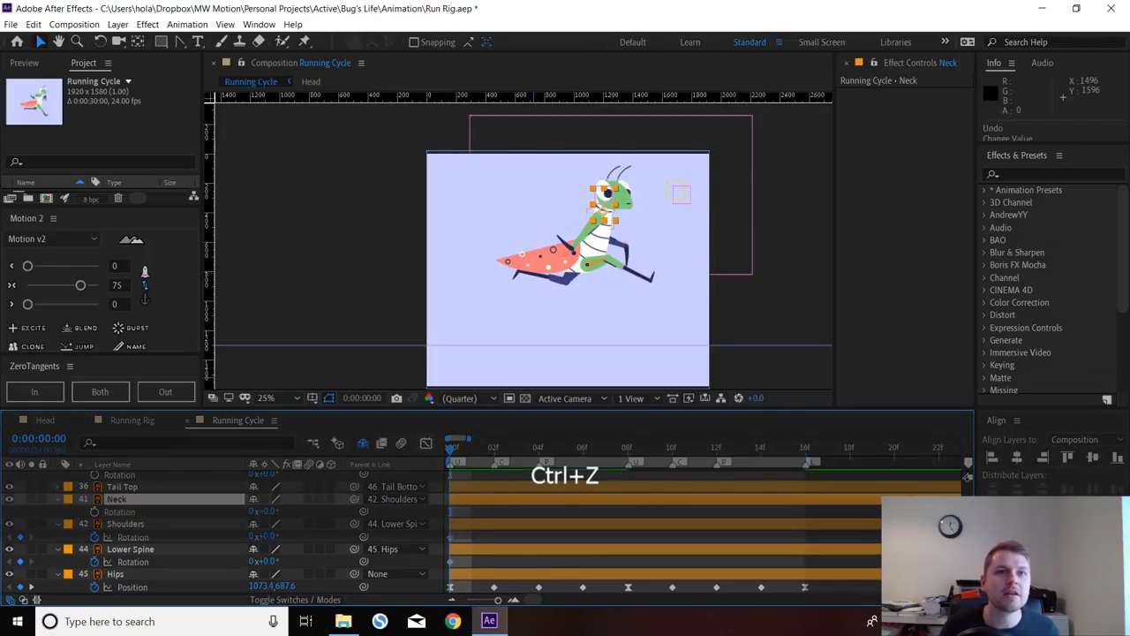
- Keyframe the Neck's Rotation at frame 0 and lean the torso back there: Lower Spine -22°, Shoulders -10°, Neck -9°
left_click(94, 512)
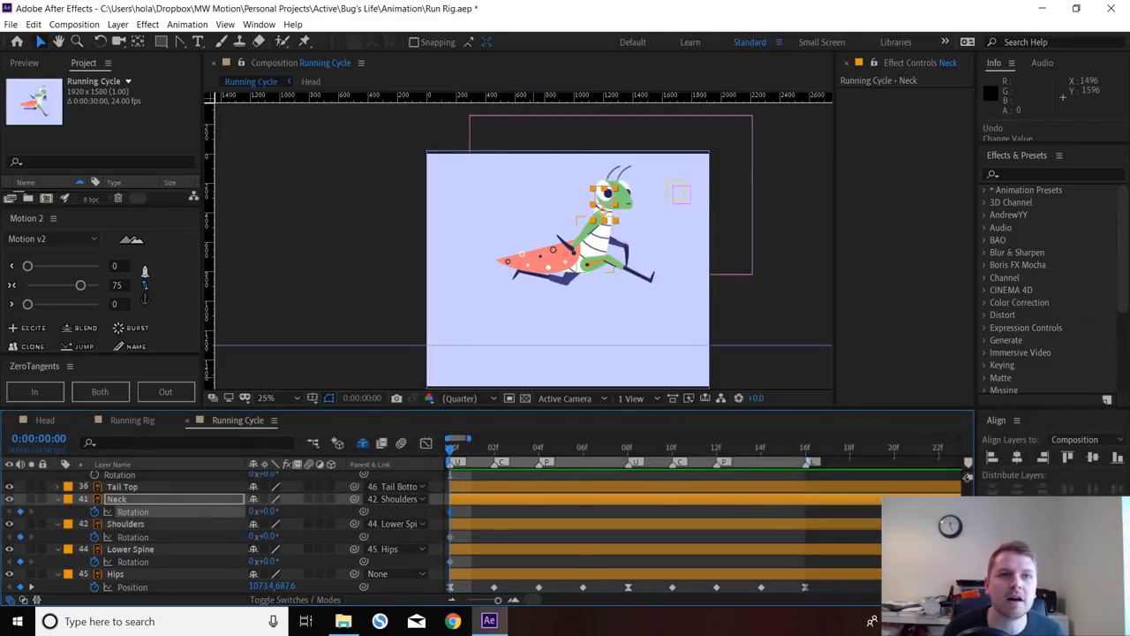
left_click(131, 549)
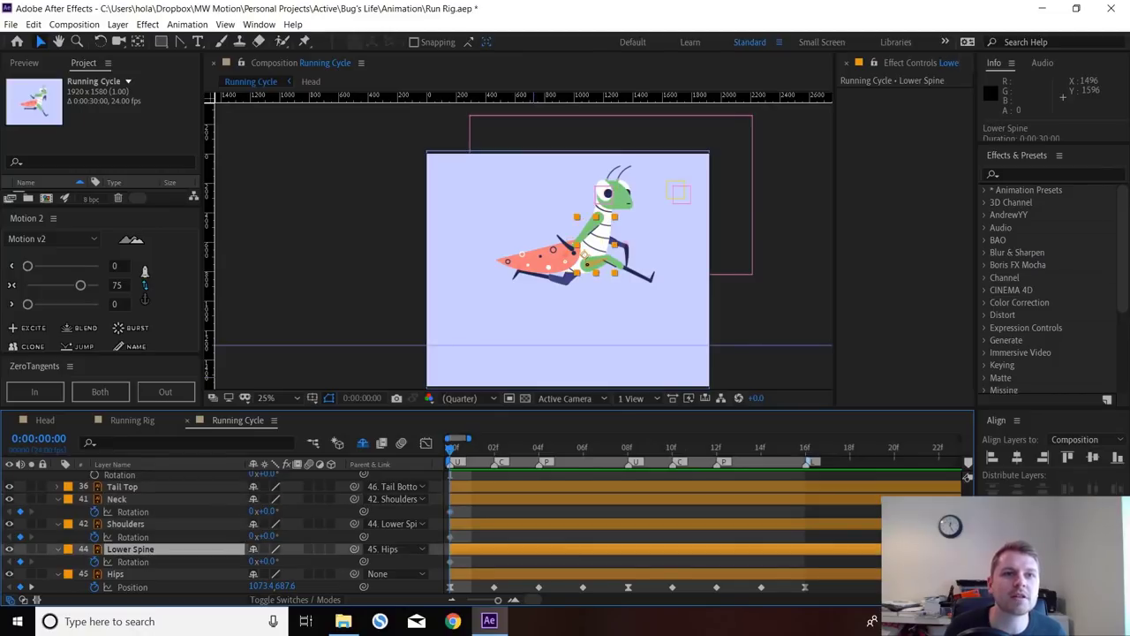
left_click_drag(269, 561, 262, 512)
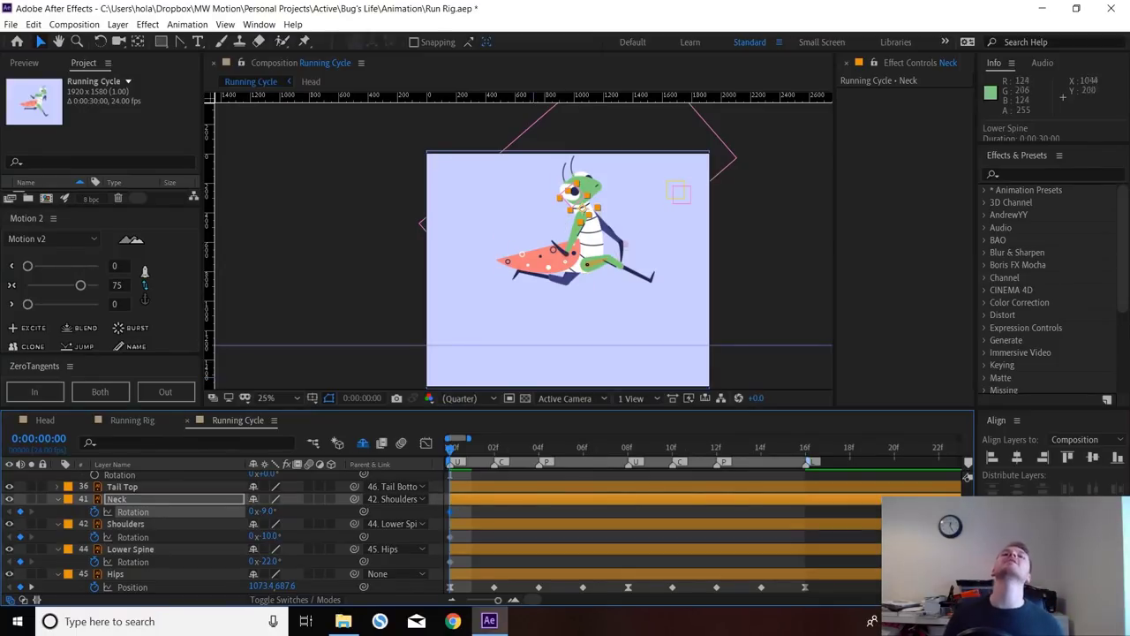
- Set Rotation at frame 2 to -8° for Lower Spine, 0° for Shoulders and 1° for Neck, and compare it with frame 0
key("Page_Down")
key("Page_Down")
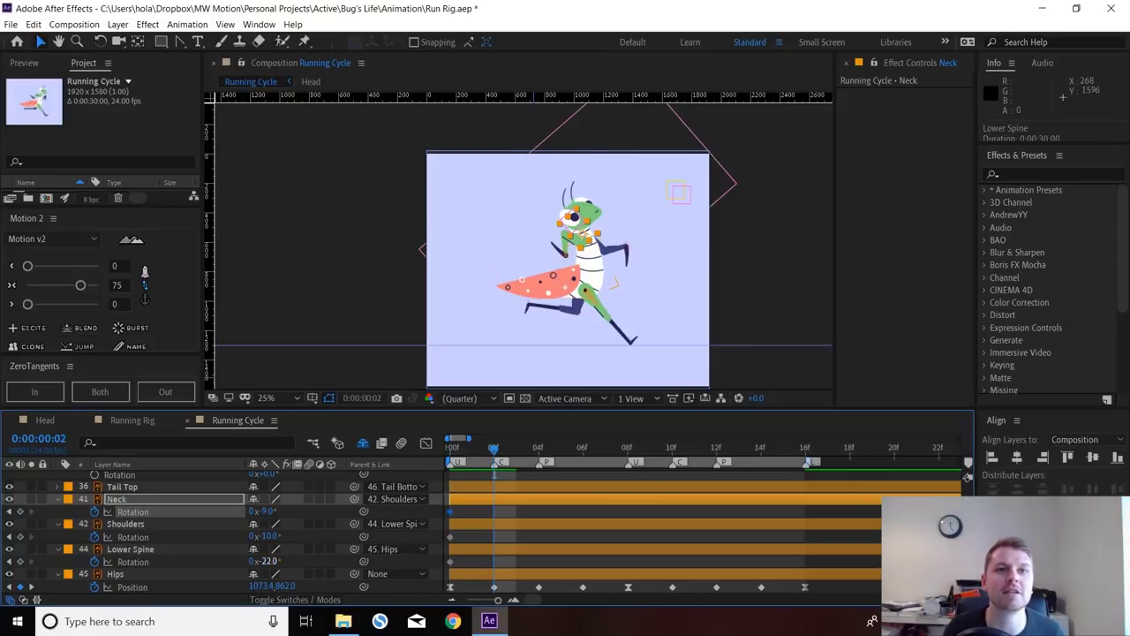
left_click_drag(264, 561, 270, 511)
key("Page_Up")
key("Page_Up")
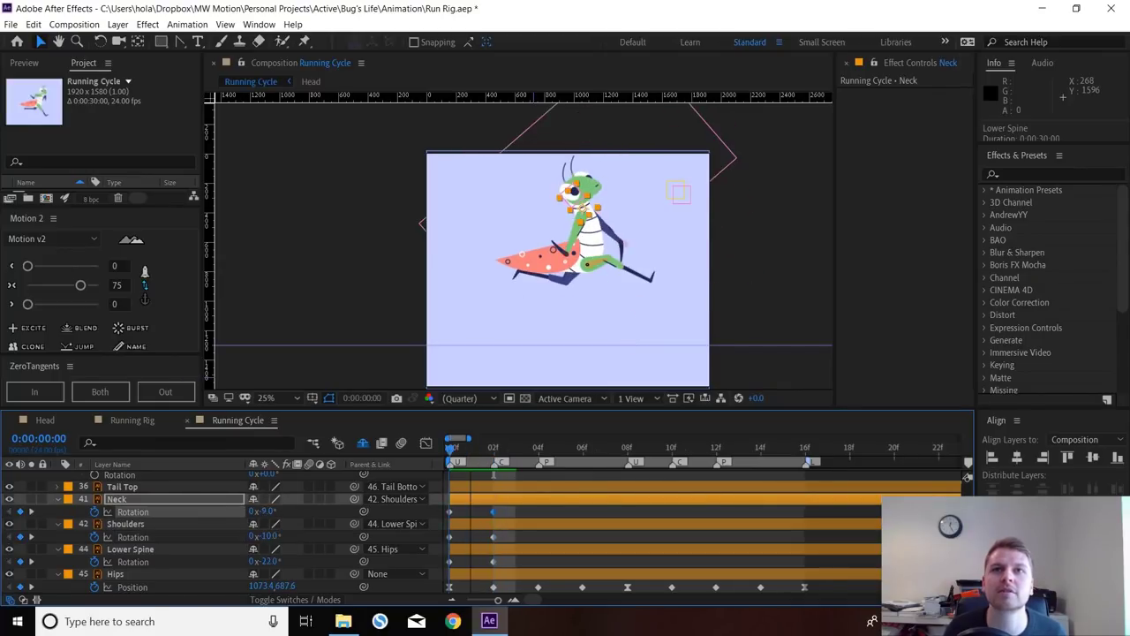
key("Page_Down")
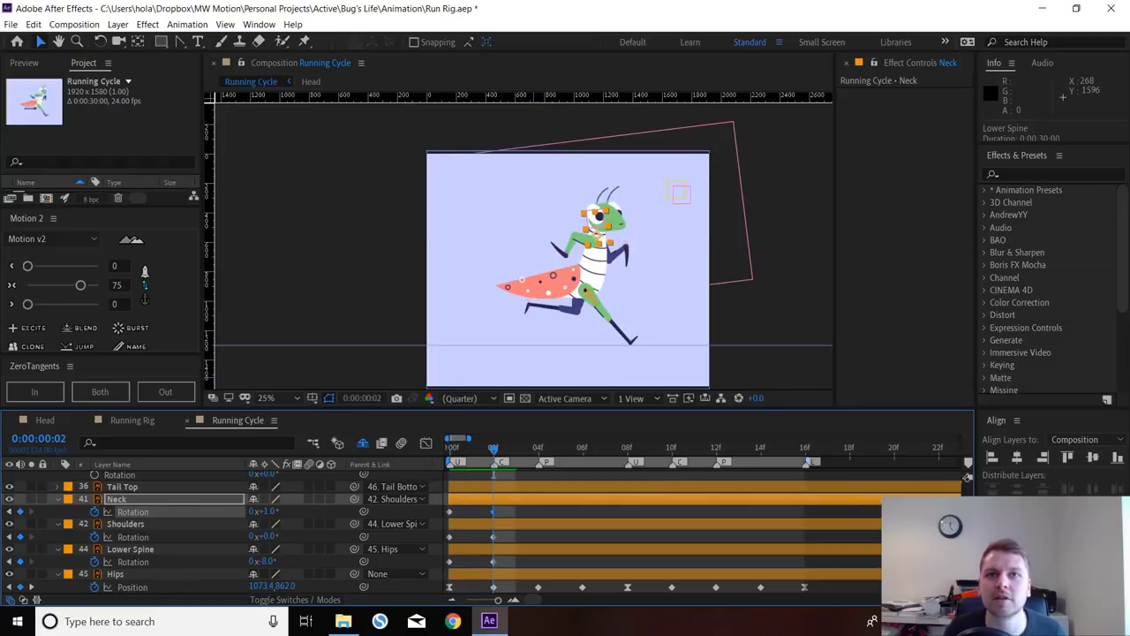
- Set Rotation at frame 4 to 5° for Lower Spine, 4° for Shoulders and 4° for Neck, and preview the motion
key("Page_Down")
key("Page_Down")
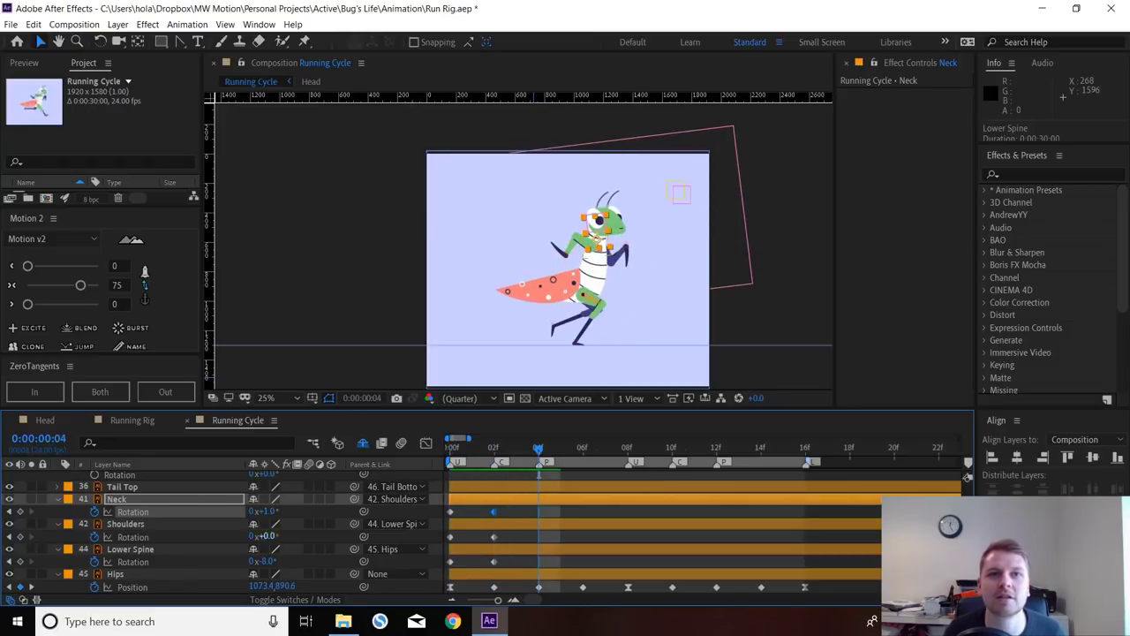
left_click_drag(262, 561, 271, 512)
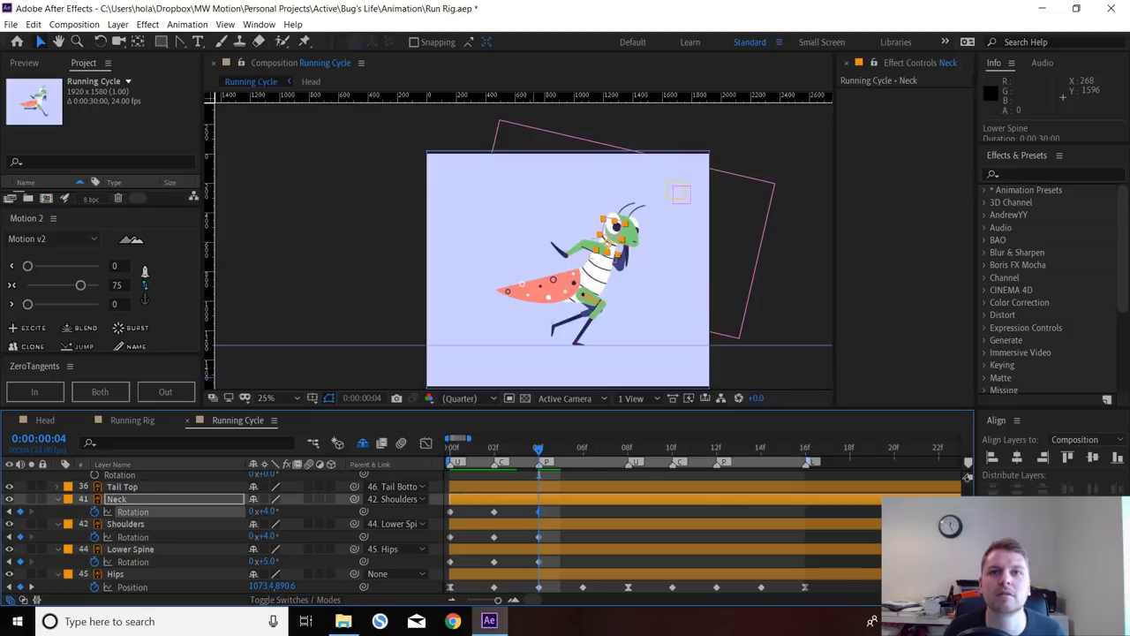
key("ctrl+shift+a")
key("space")
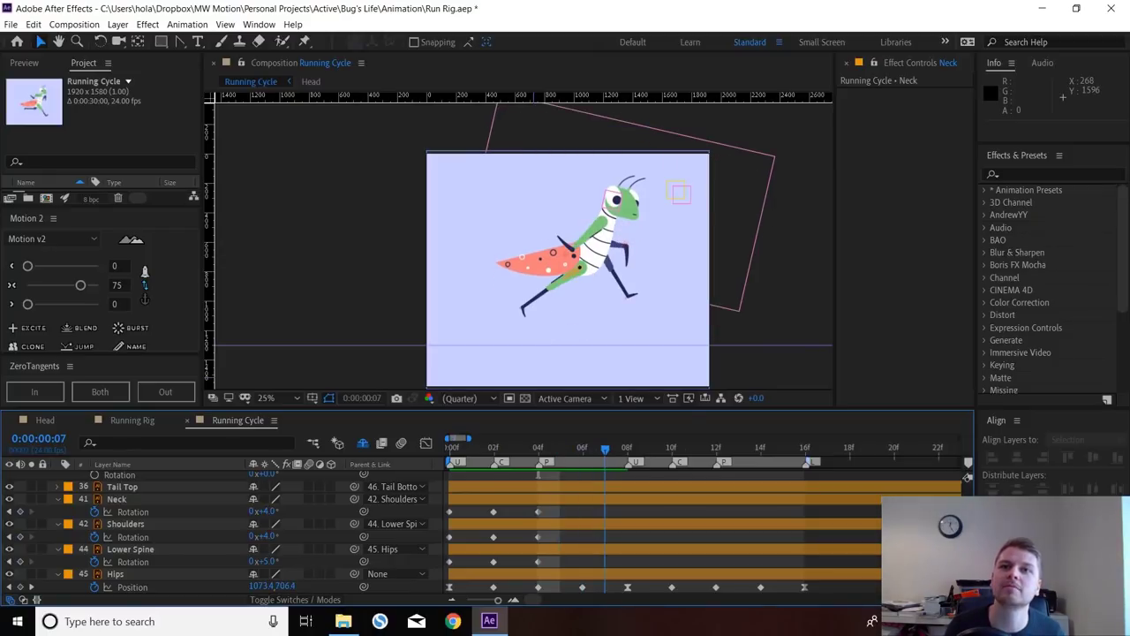
- Copy the frame 0 Rotation keyframes of the Lower Spine, Shoulders and Neck to frame 8
key("Page_Down")
left_click_drag(475, 508, 447, 563)
left_click(450, 561)
key("ctrl+v")
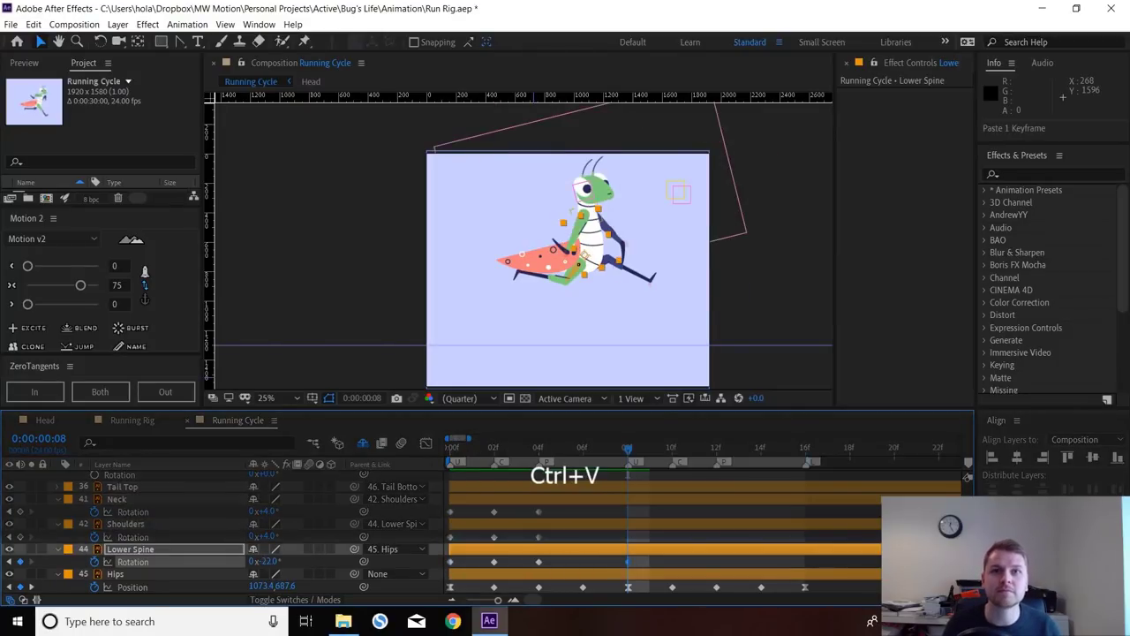
left_click(450, 537)
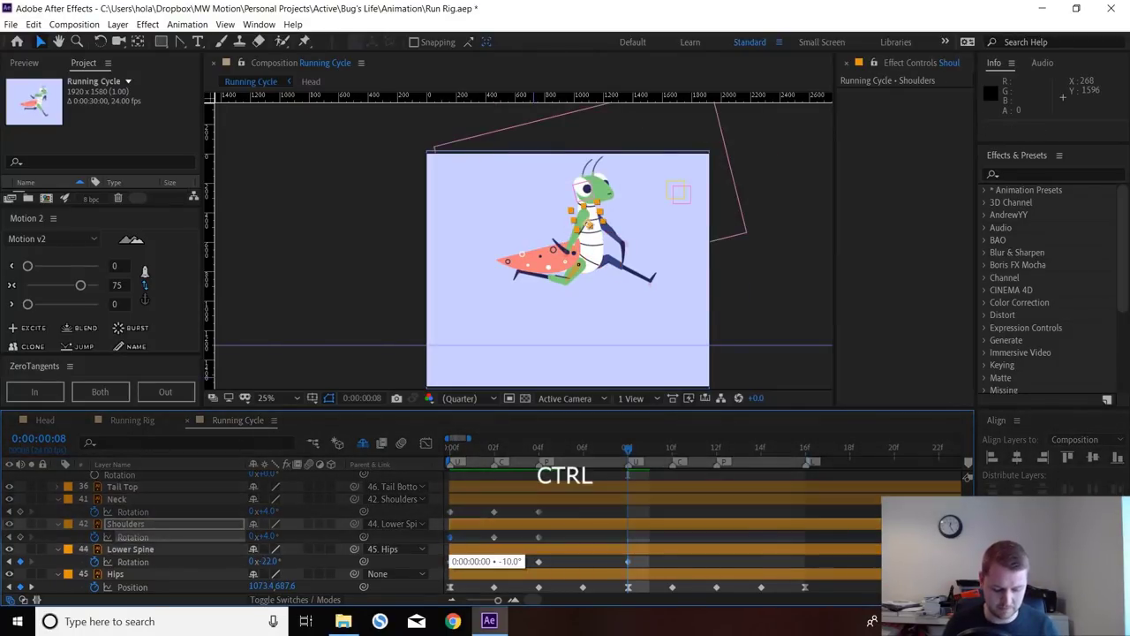
key("ctrl+c")
key("ctrl+v")
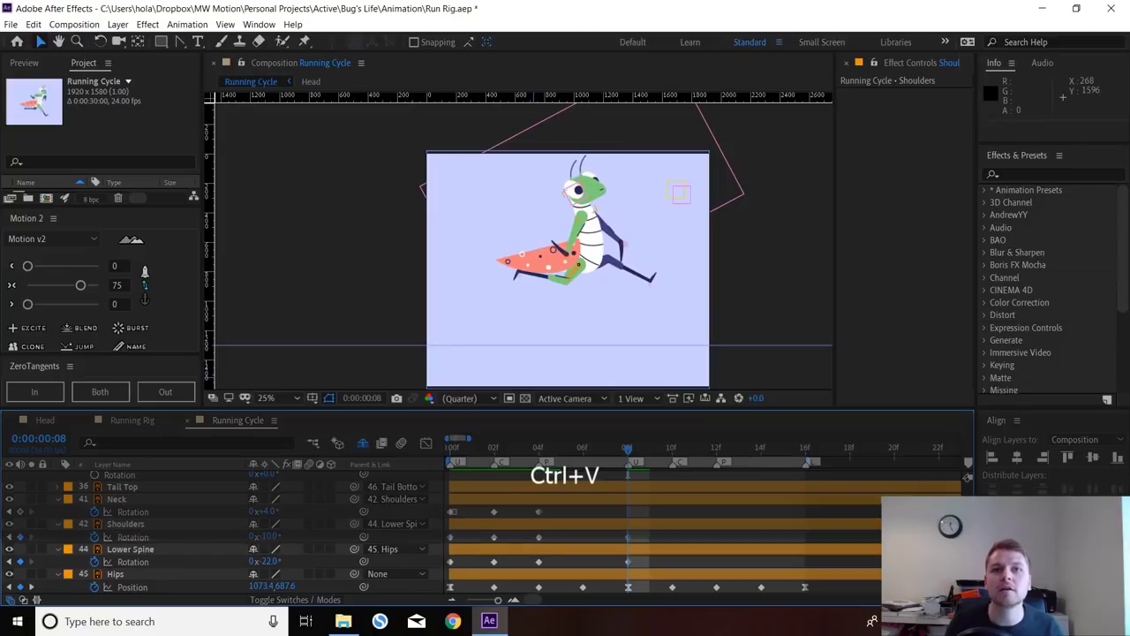
left_click(450, 512)
key("ctrl+v")
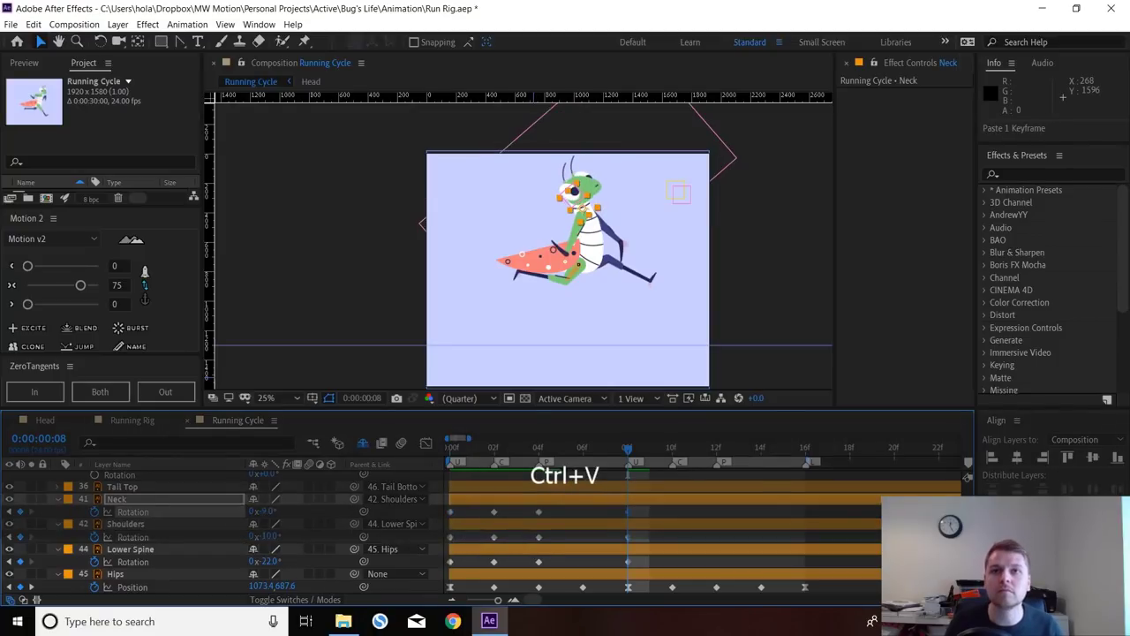
- End the work area at frame 8 and preview the torso motion in the shortened loop
key("n")
key("space")
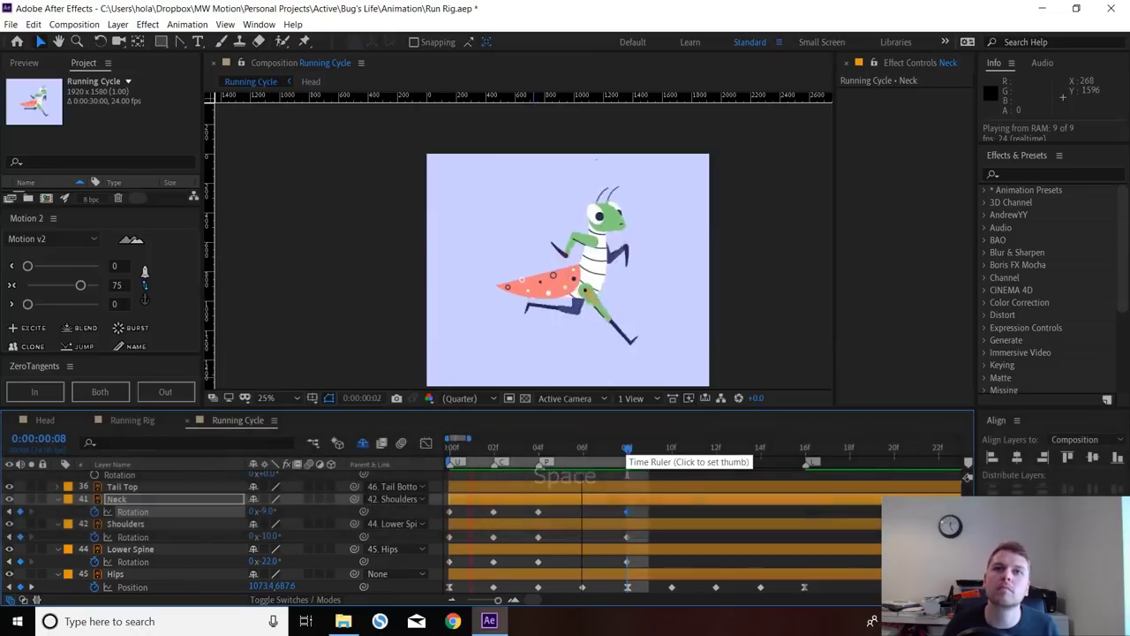
key("space")
mouse_move(495, 449)
left_mouse_down()
mouse_move(451, 449)
mouse_move(517, 448)
left_mouse_up()
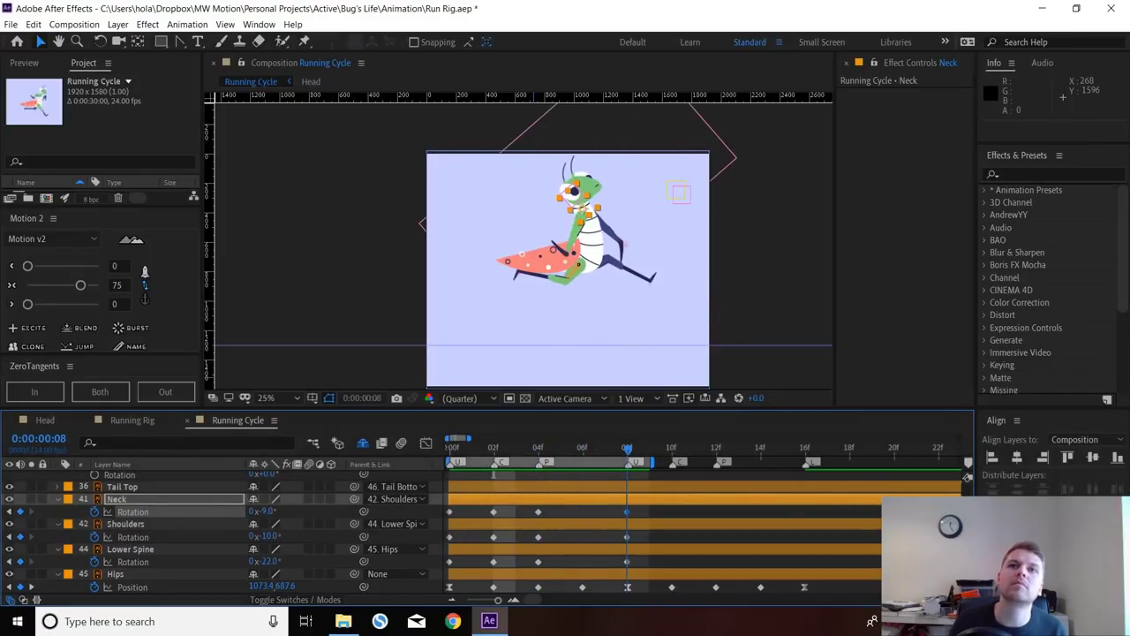
- Delete the frame 2 Rotation keyframes of the Neck, Shoulders and Lower Spine, and preview the loop from the start
left_click_drag(628, 448, 538, 449)
left_click_drag(481, 507, 510, 563)
key("BackSpace")
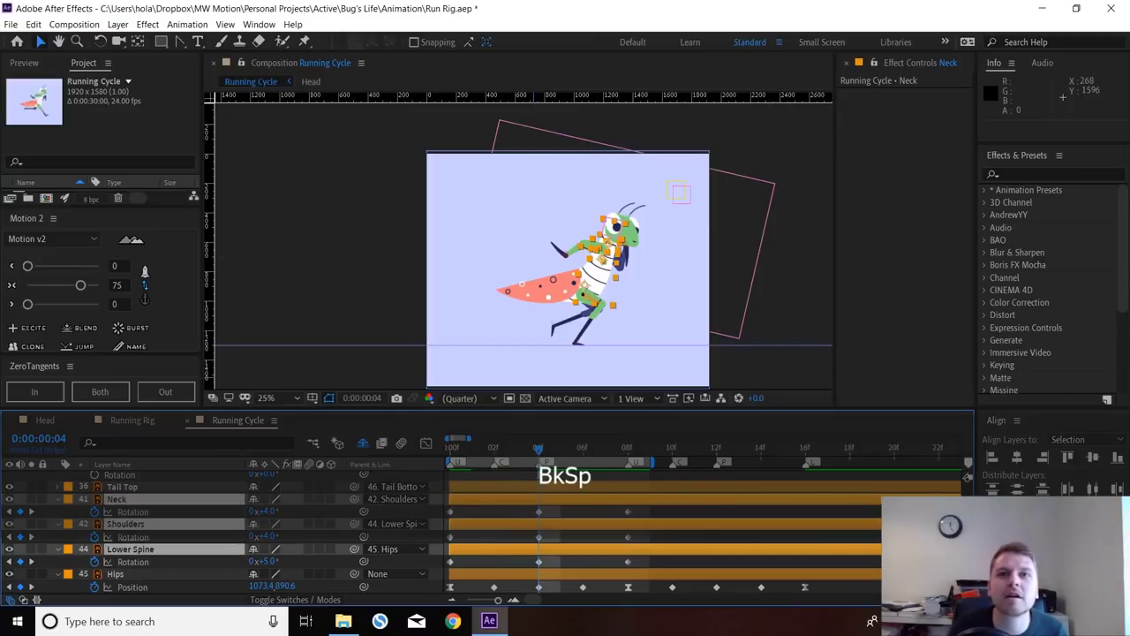
key("Home")
key("space")
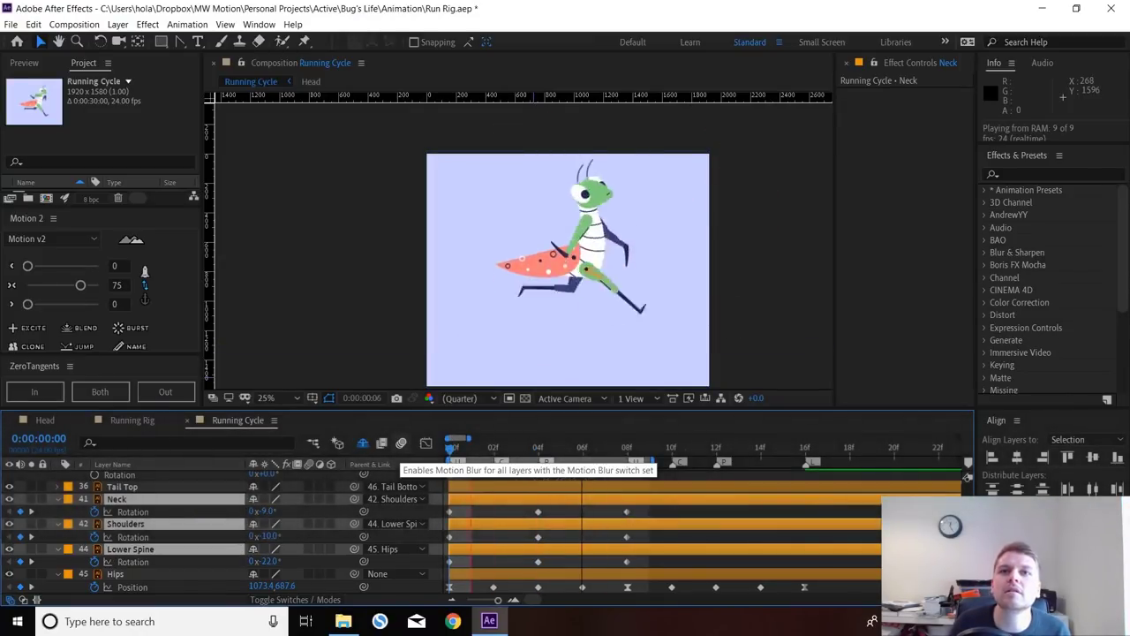
key("space")
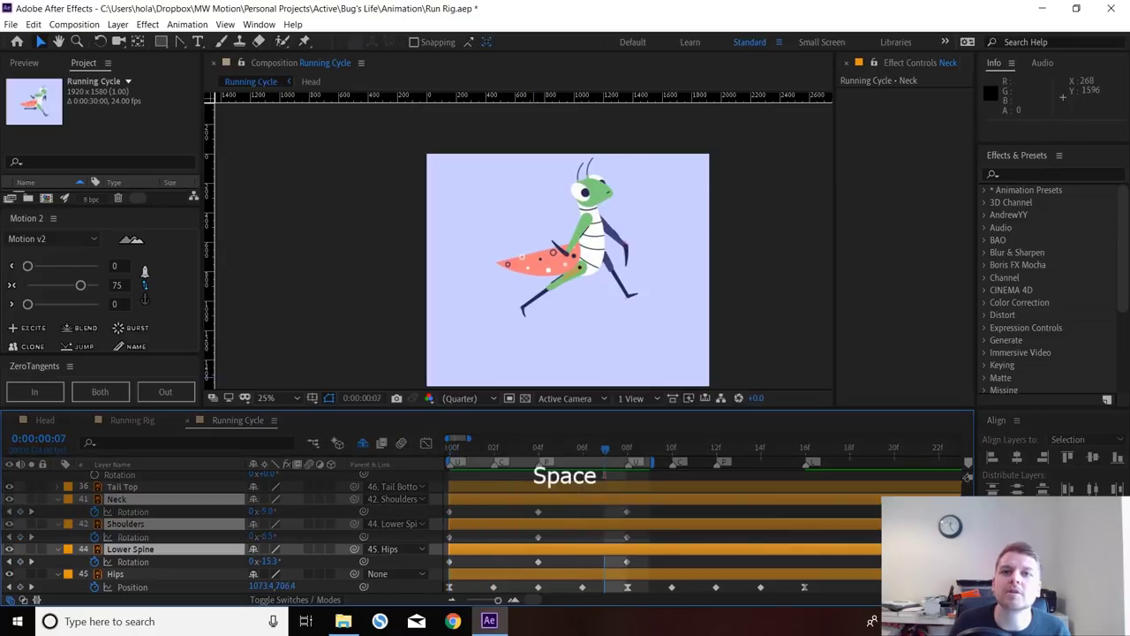
- Try delaying the Shoulders' Rotation keyframes by one frame and the Neck's by two, preview the loop, and undo the offsets
left_click_drag(646, 510, 449, 540)
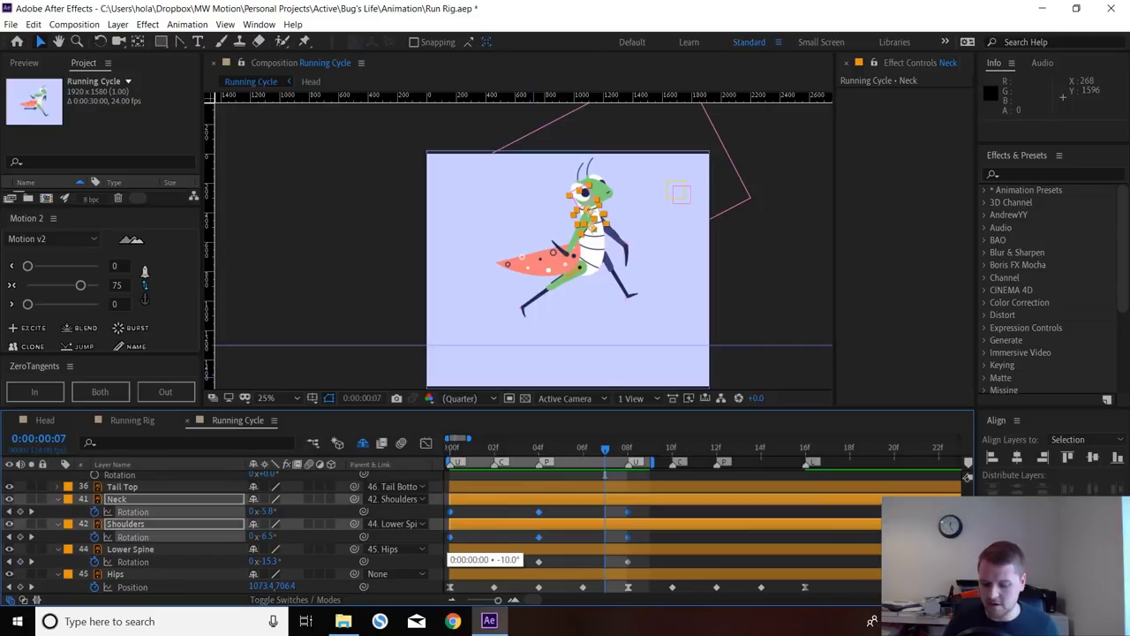
key("alt+Right")
left_click_drag(663, 506, 454, 520)
key("alt+Right")
key("space")
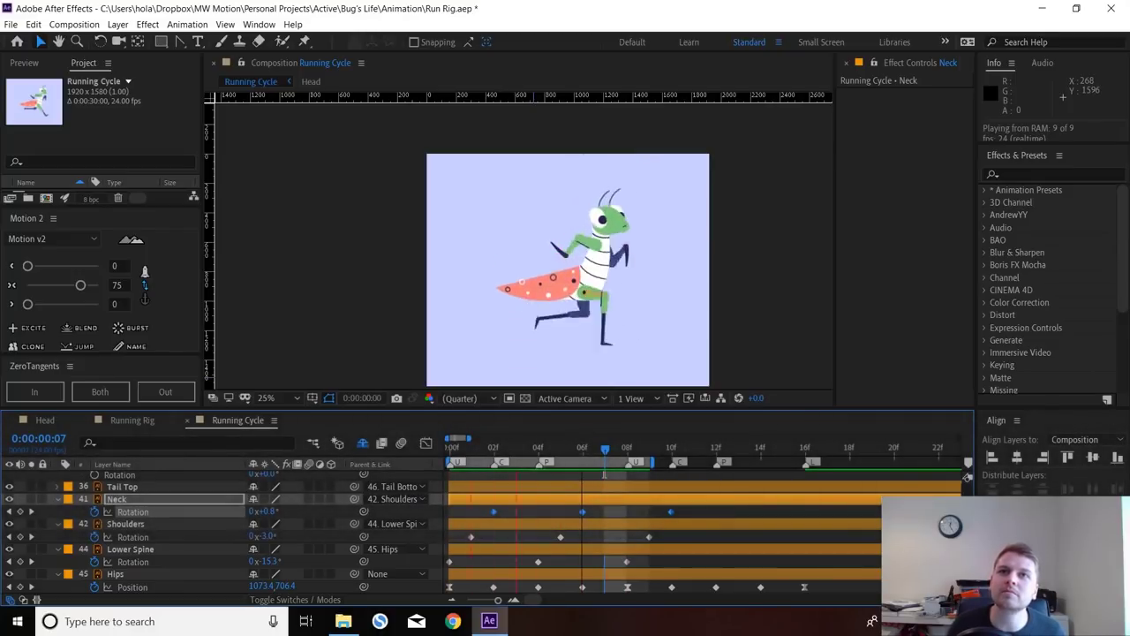
key("space")
key("ctrl+z")
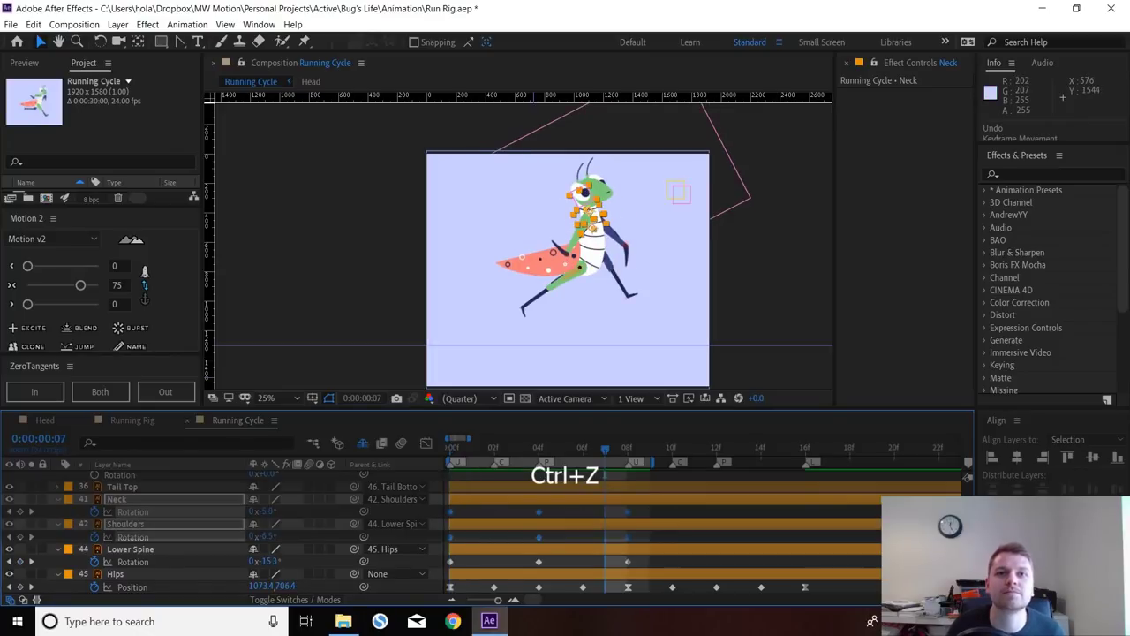
key("space")
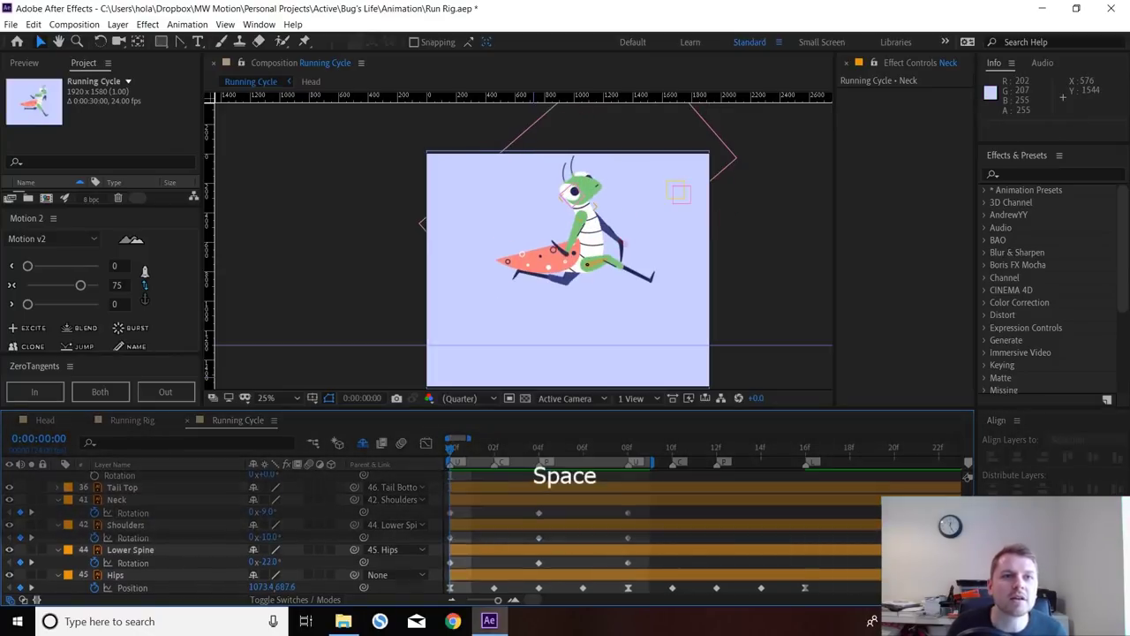
- Start Rotation keyframes on the Head CL layer at frame 0 and set its Rotation to 21° at frame 4
scroll(265, 532, "up", 5)
left_click(122, 493)
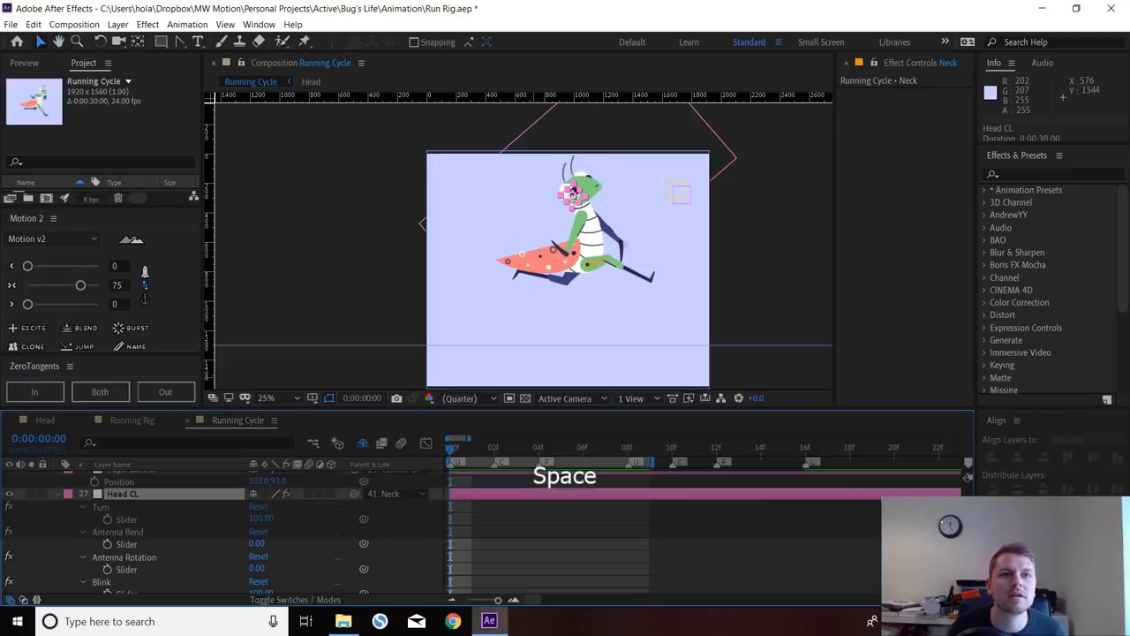
scroll(123, 532, "down", 3)
left_click(94, 543)
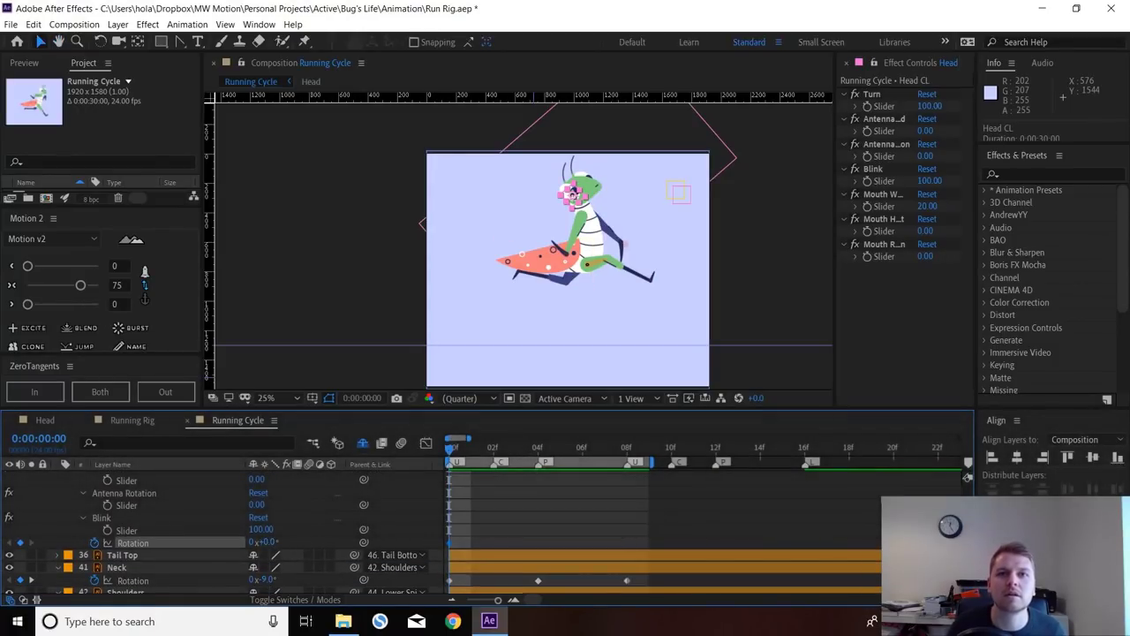
left_click_drag(493, 449, 538, 448)
left_click_drag(266, 542, 279, 542)
- Copy the Head CL layer's frame 0 Rotation keyframe to frame 8
key("k")
left_click_drag(474, 538, 446, 547)
key("ctrl+c")
key("ctrl+v")
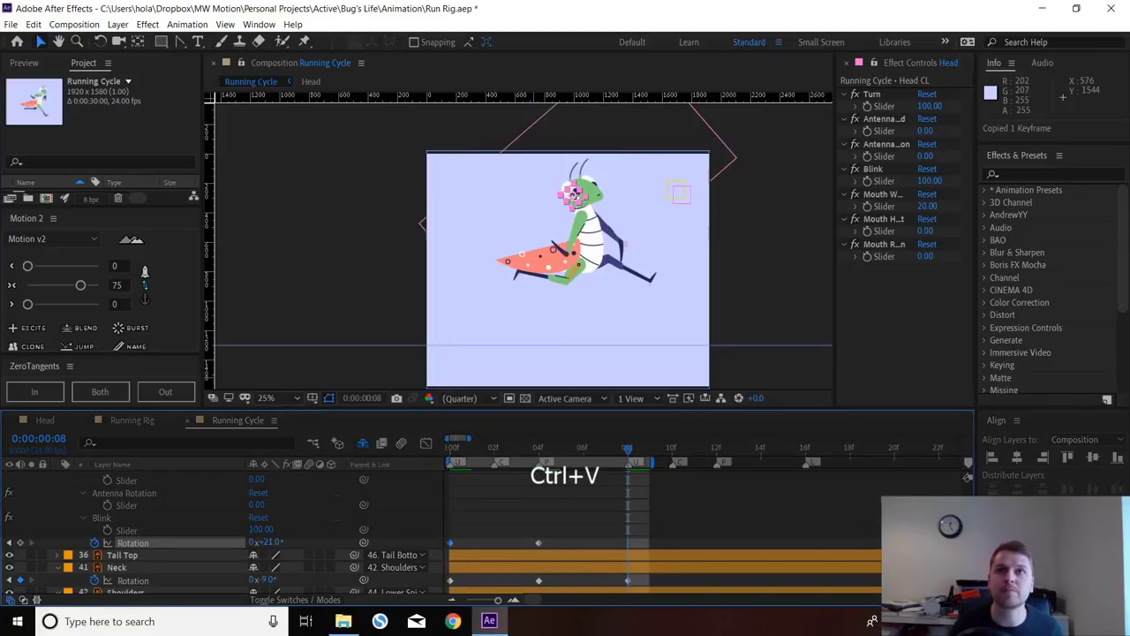
- Set the Head CL Rotation keyframes at frames 0 and 8 together to -8° and preview the loop
key("shift")
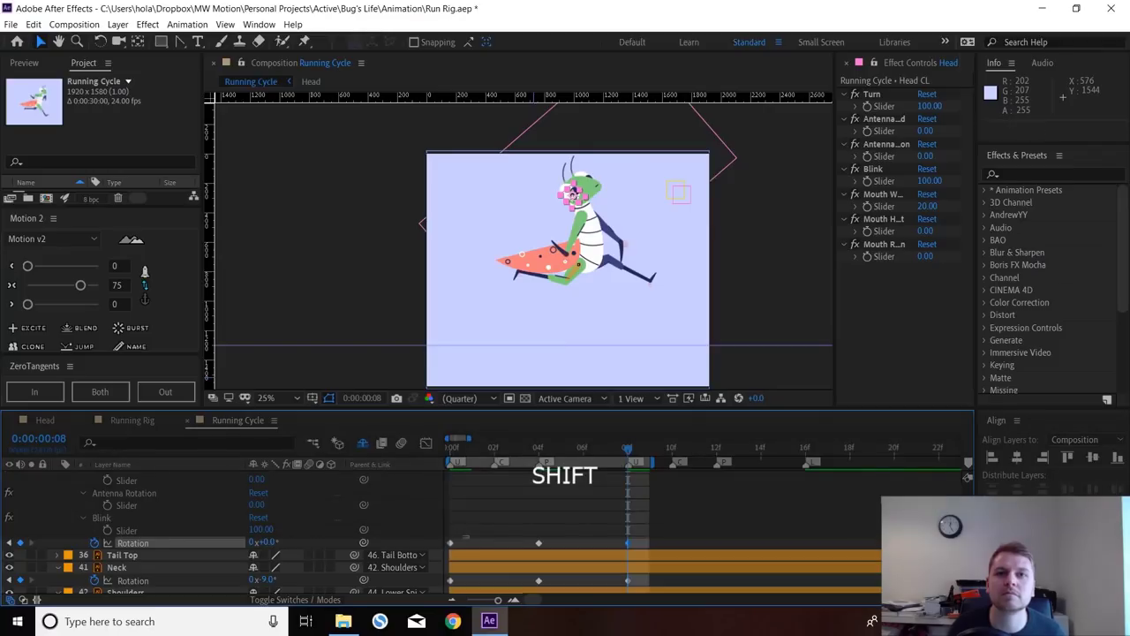
left_click_drag(267, 541, 261, 541)
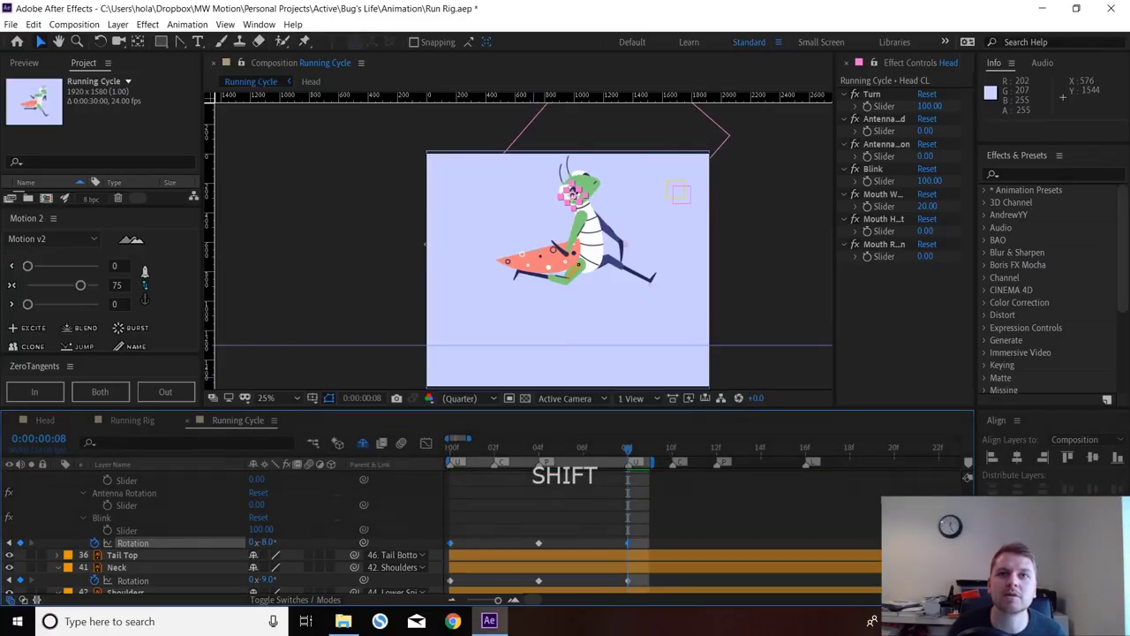
left_click(305, 526)
key("space")
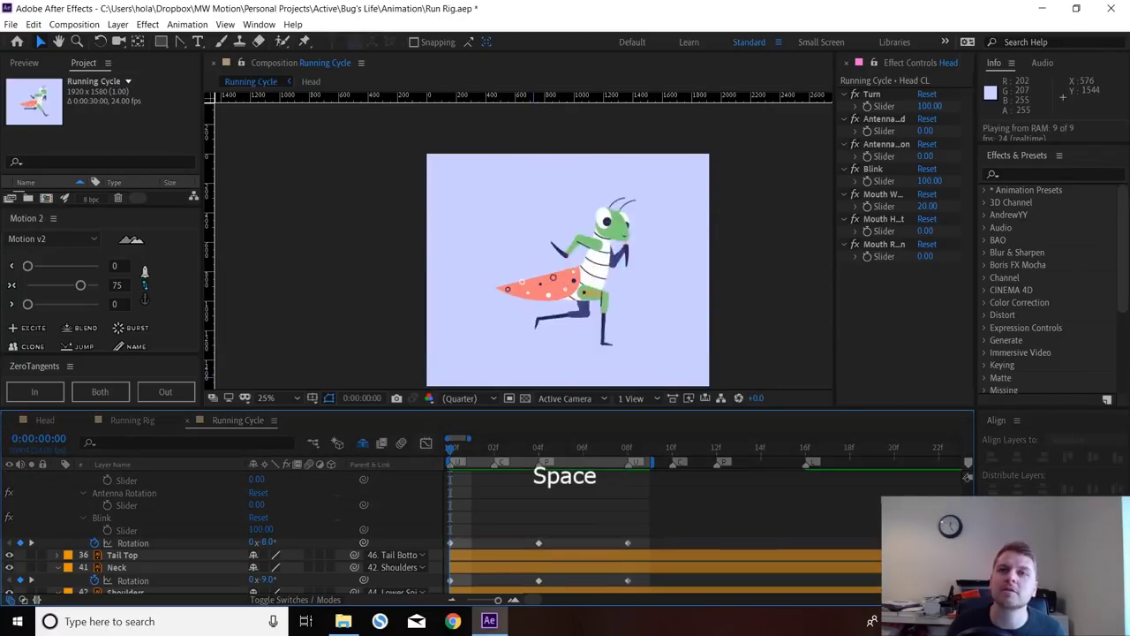
- Stop the preview and start Rotation keyframes on the Tail Top layer at frame 0 with a value of 39°
key("space")
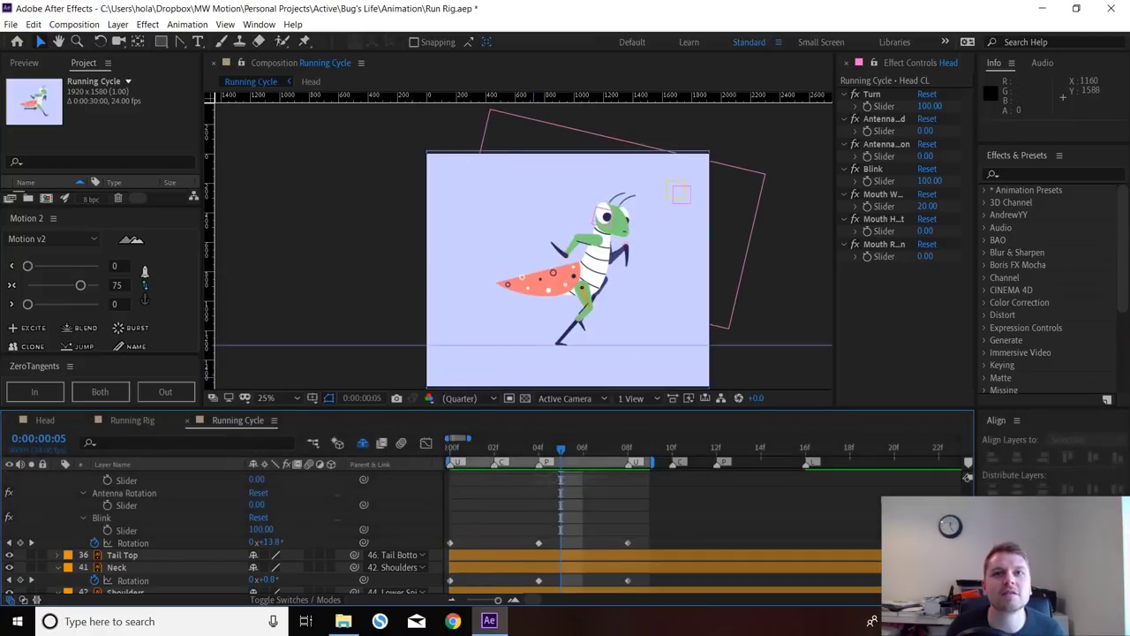
key("Home")
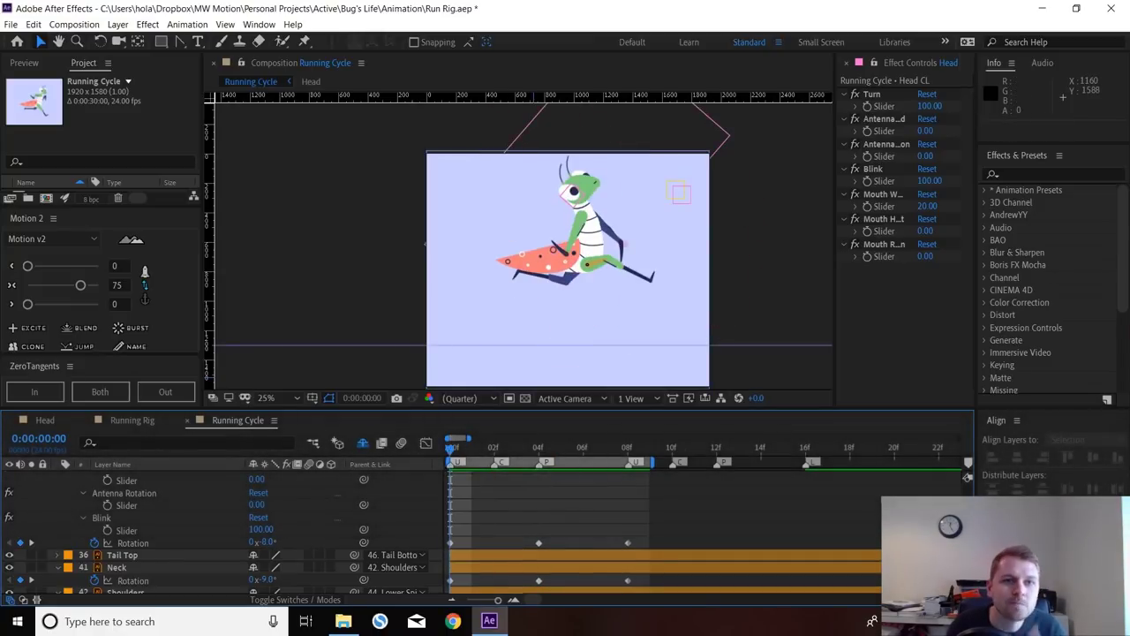
left_click(122, 555)
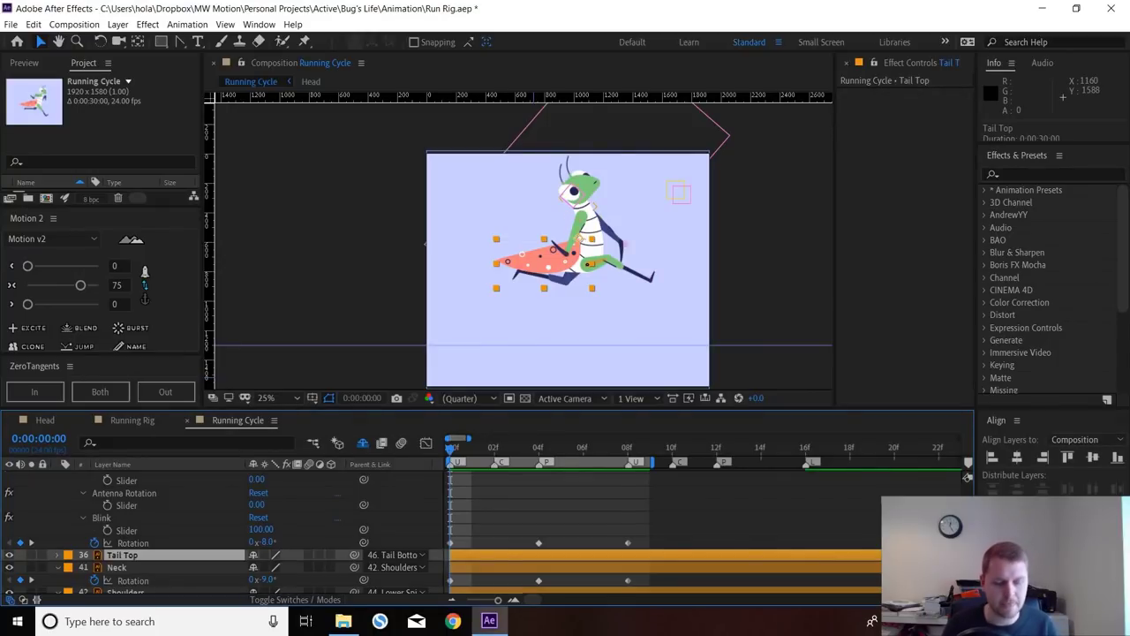
key("r")
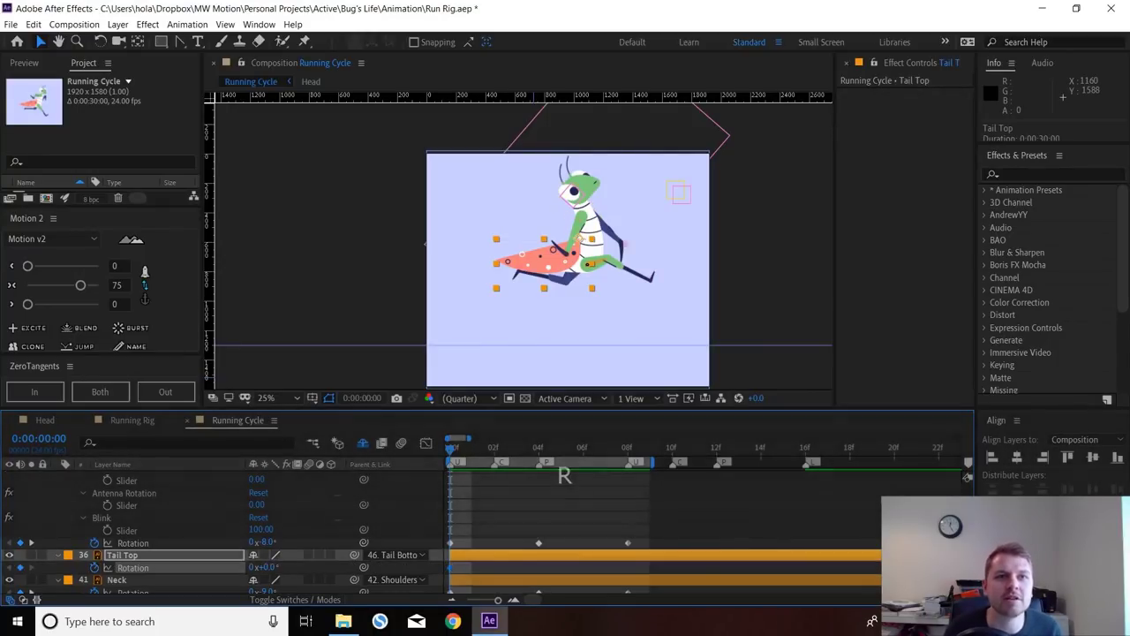
left_click_drag(268, 567, 302, 568)
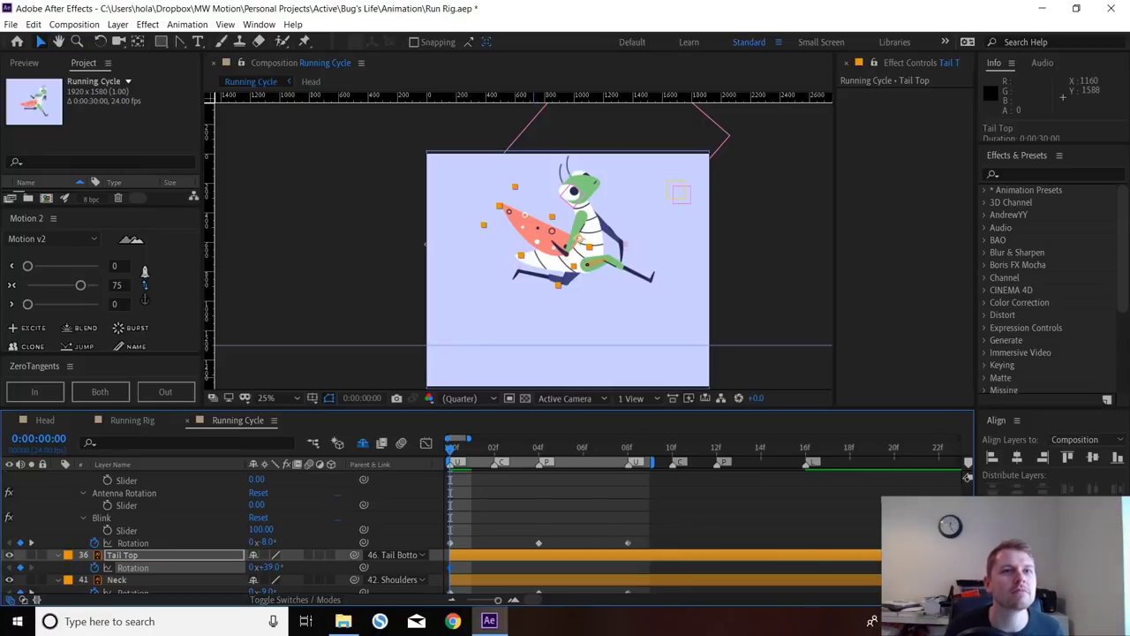
- Start Rotation keyframes on the Tail Bottom layer at frame 0 with a value of 22°
scroll(485, 534, "up", 2)
scroll(486, 534, "down", 3)
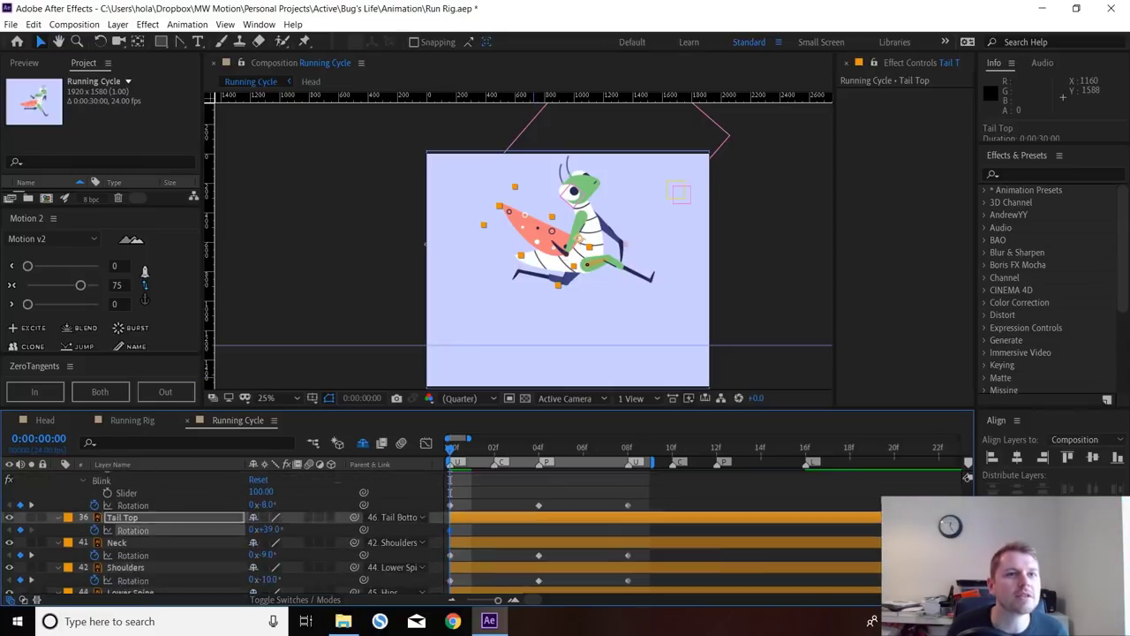
scroll(221, 530, "down", 4)
left_click(129, 586)
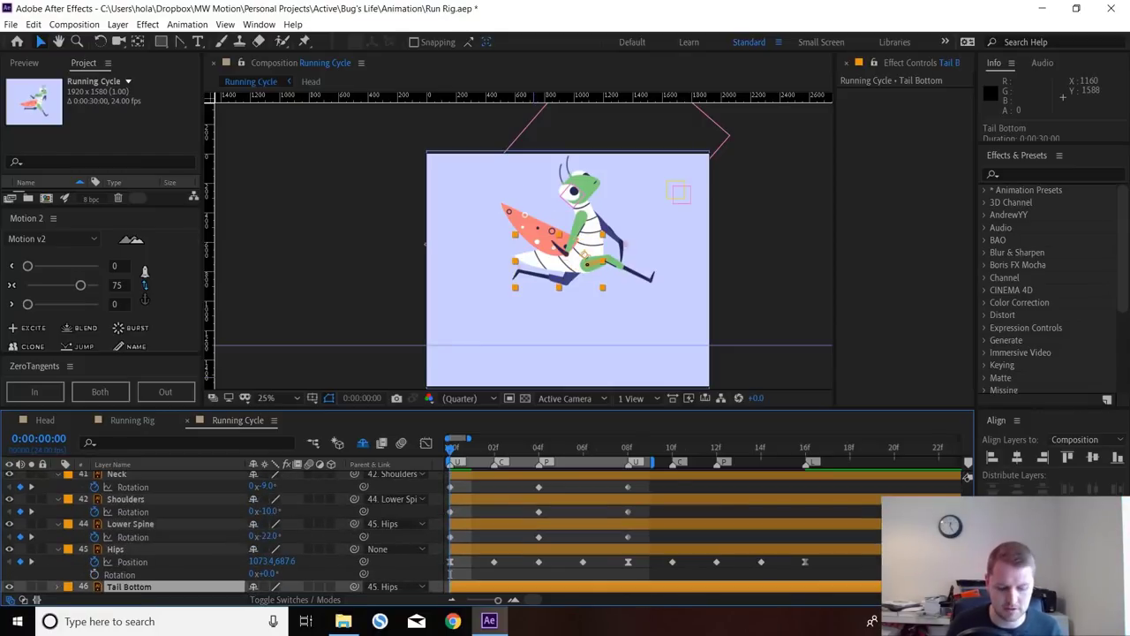
key("r")
left_click_drag(267, 586, 285, 587)
left_click(95, 587)
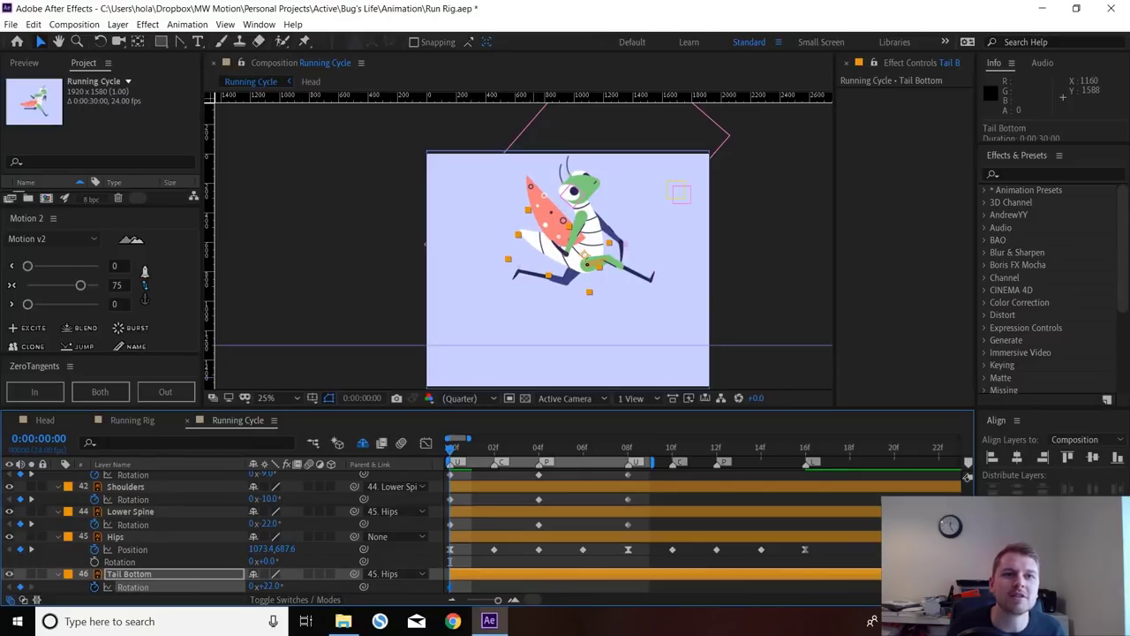
- Set the Tail Bottom layer's Rotation to -10° at frame 4
left_click(493, 448)
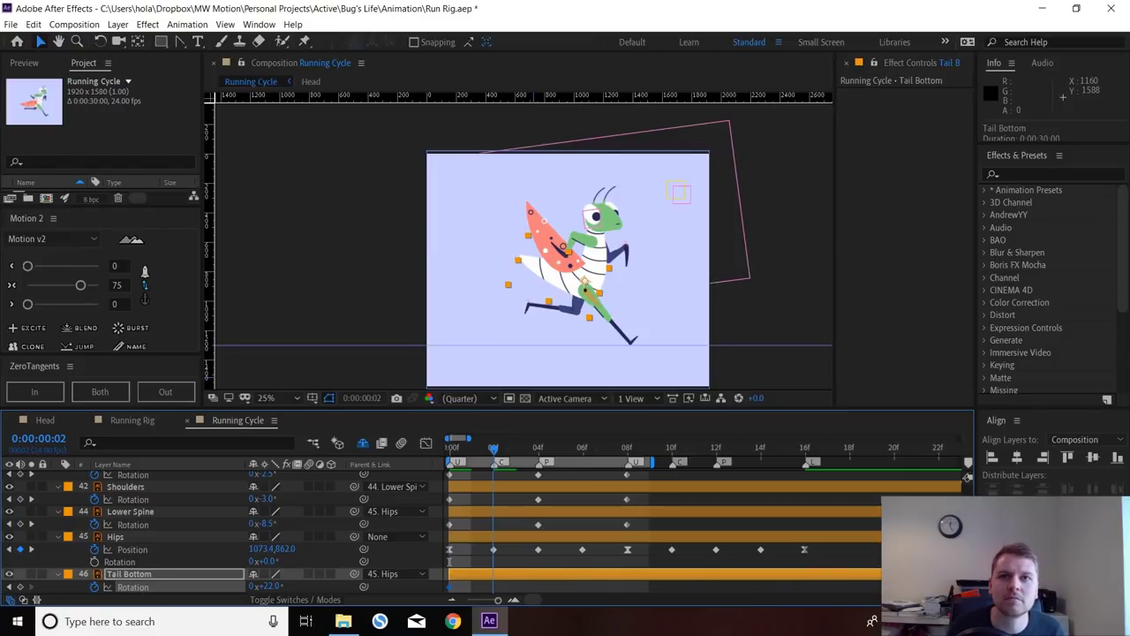
key("Page_Down")
key("Page_Down")
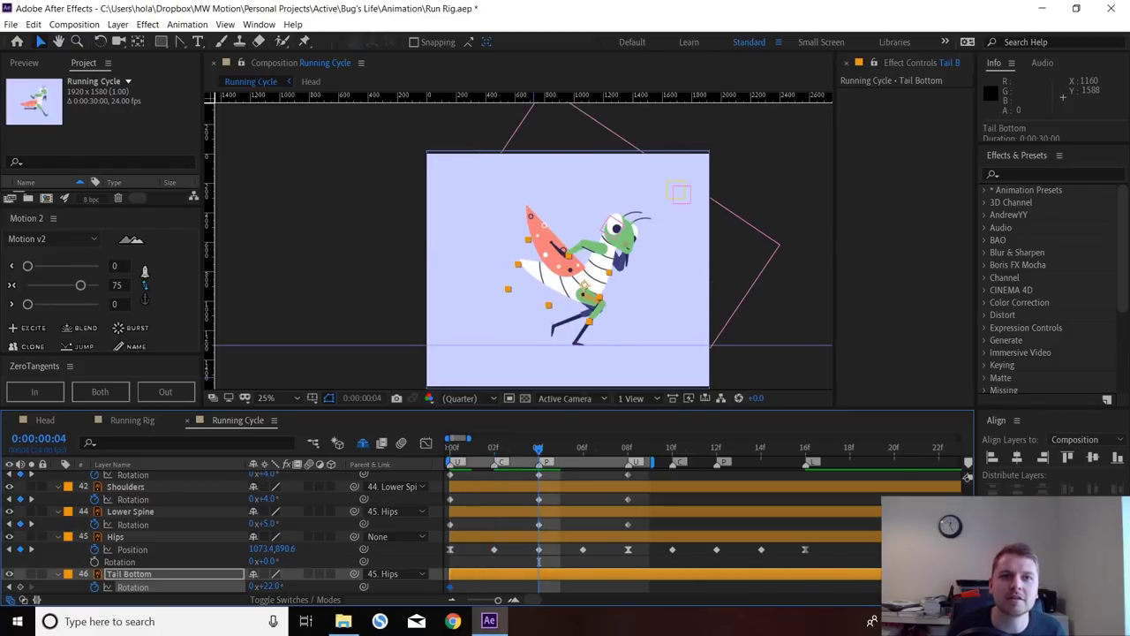
left_click_drag(268, 586, 252, 587)
- Paste the Tail Bottom layer's frame 0 Rotation keyframe at frame 8
key("Page_Down")
key("Page_Down")
key("Page_Down")
key("Page_Down")
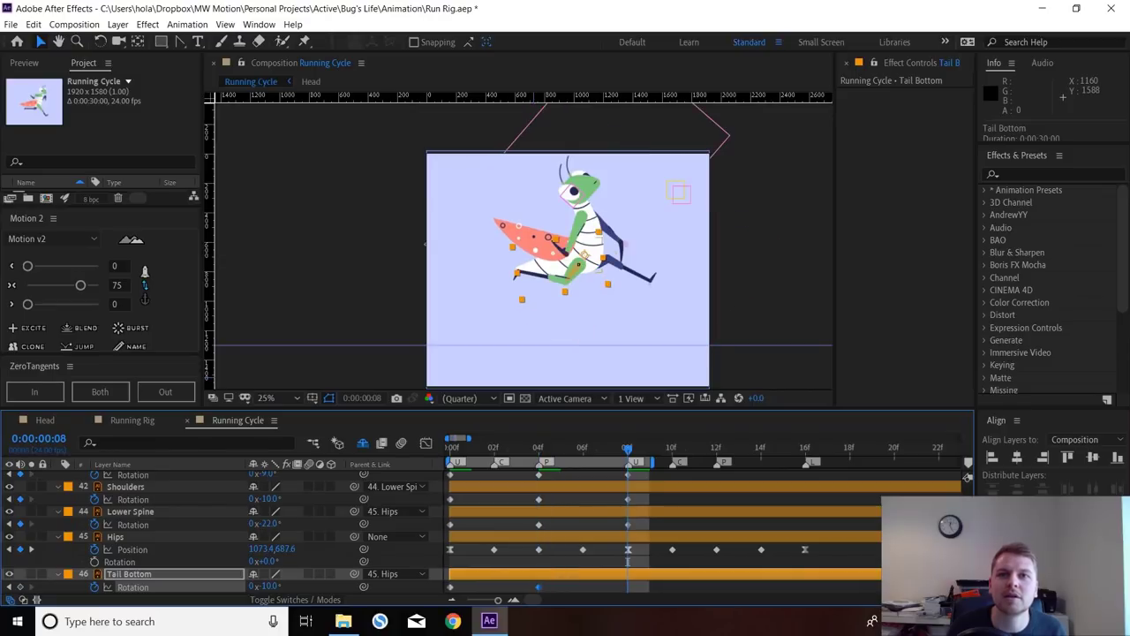
key("ctrl+v")
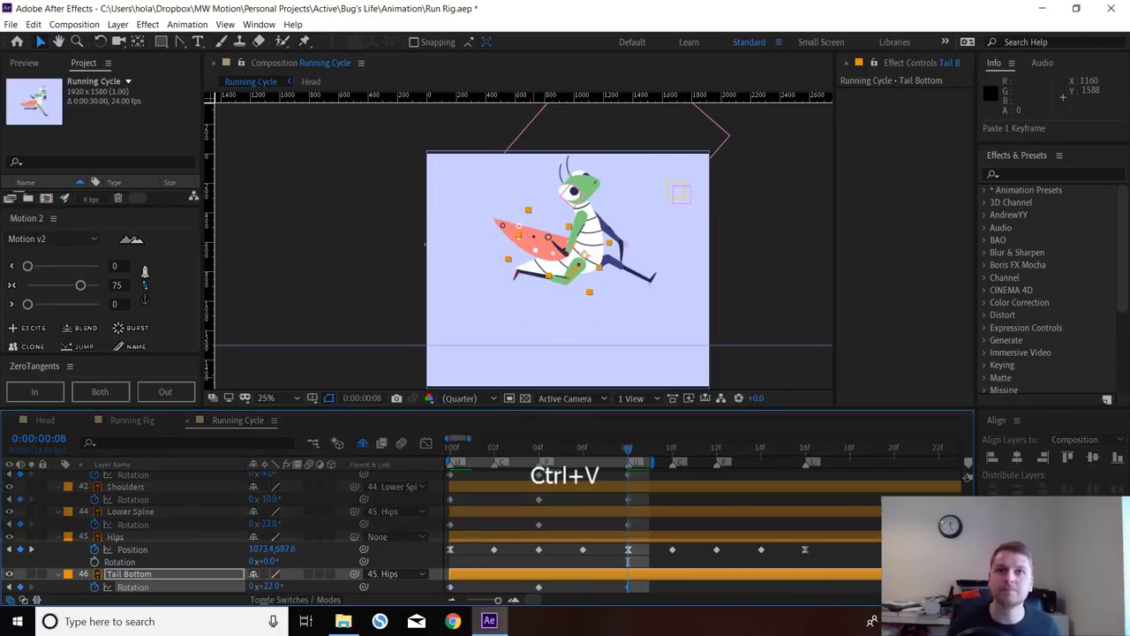
- Reduce the Tail Top layer's Rotation keyframe at frame 0 to 18°
scroll(220, 530, "up", 10)
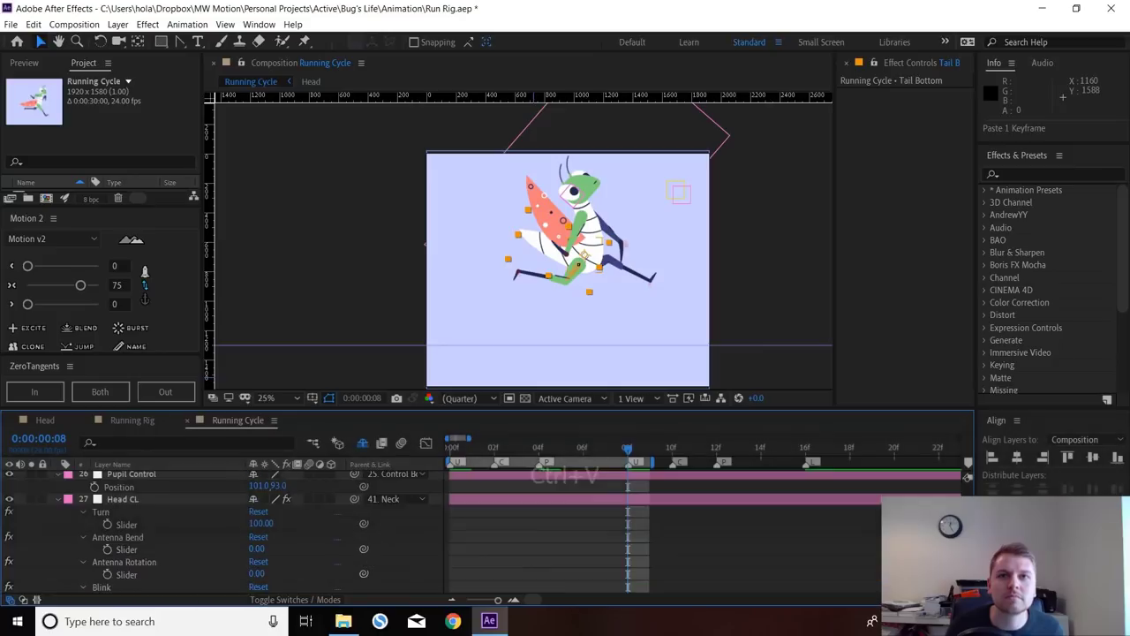
scroll(221, 530, "down", 3)
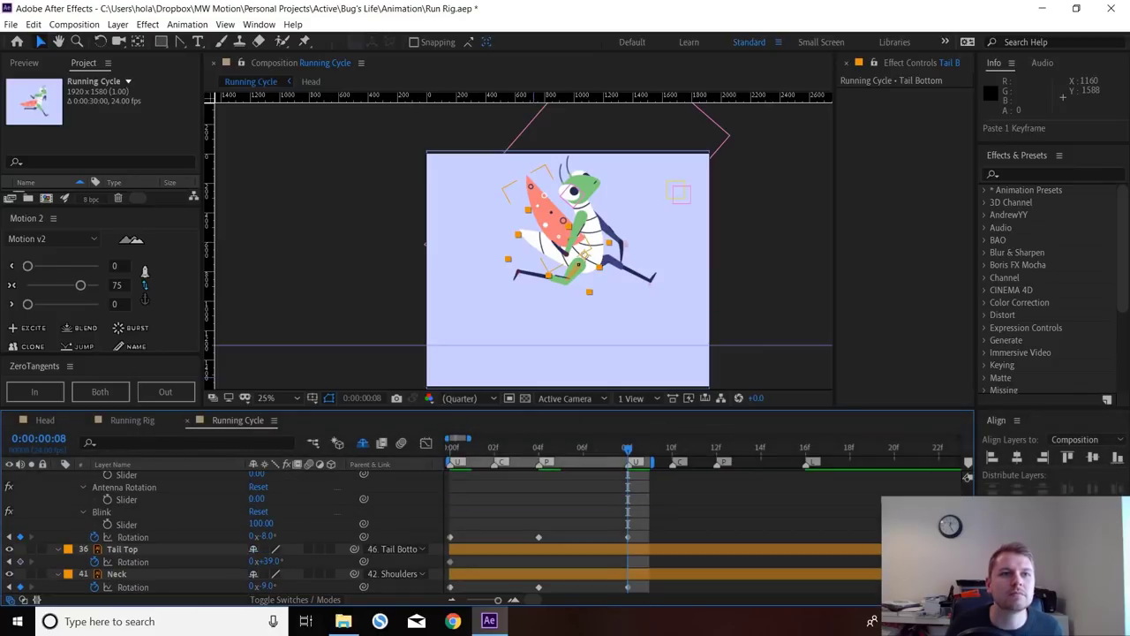
key("Home")
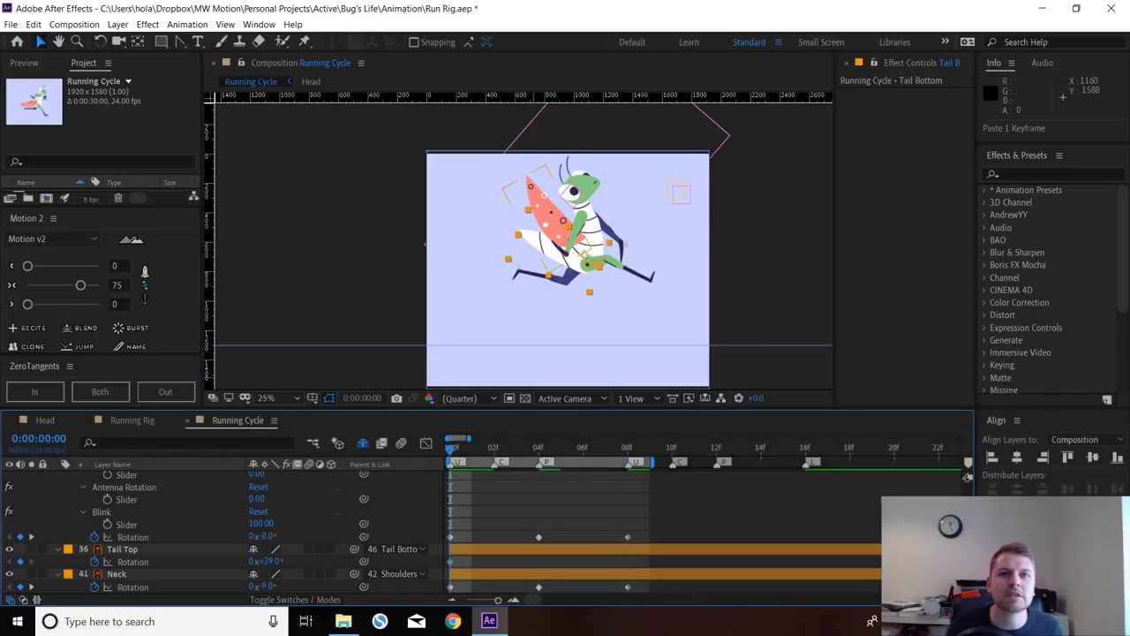
left_click_drag(270, 561, 304, 561)
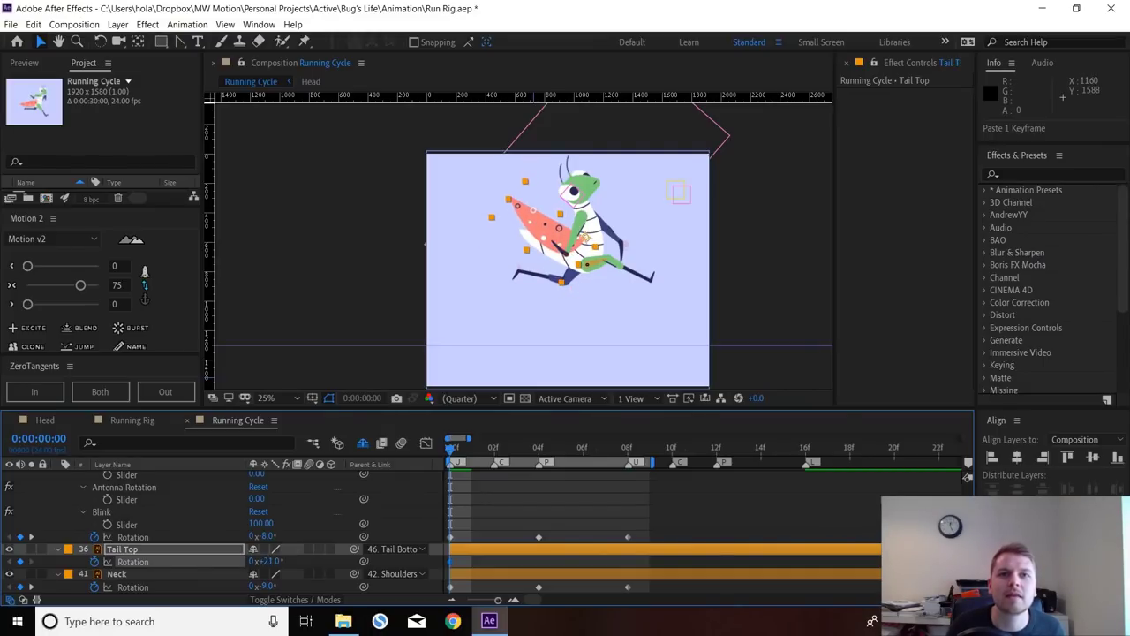
left_click_drag(305, 560, 302, 561)
- Set the Tail Top layer's Rotation to 0° at frame 4
key("k")
key("k")
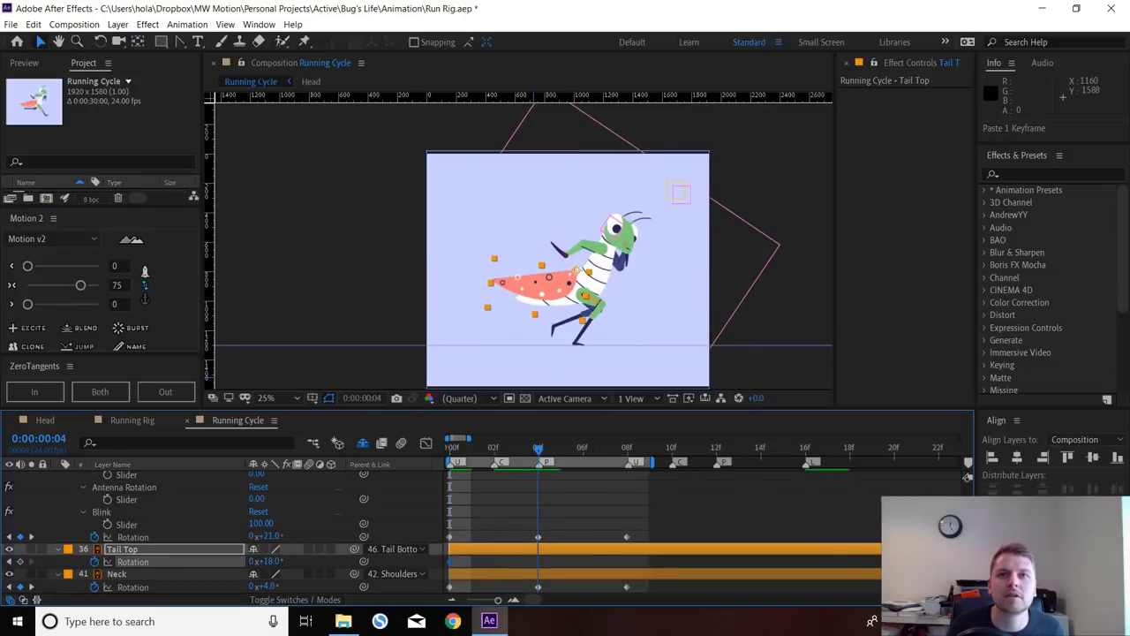
left_click(265, 561)
type("0")
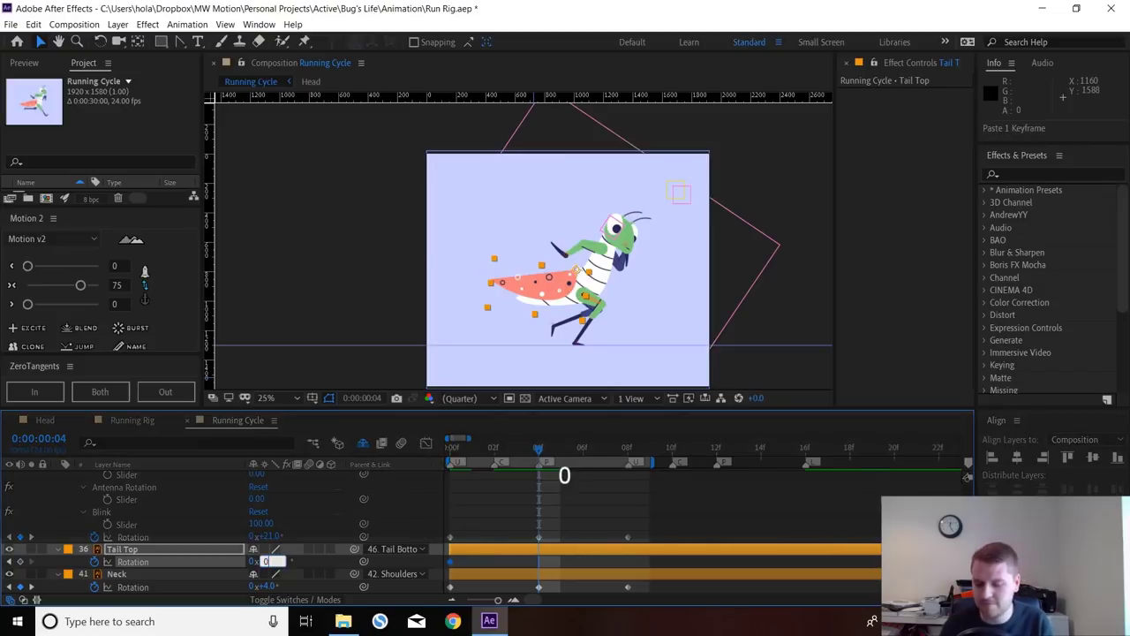
key("Return")
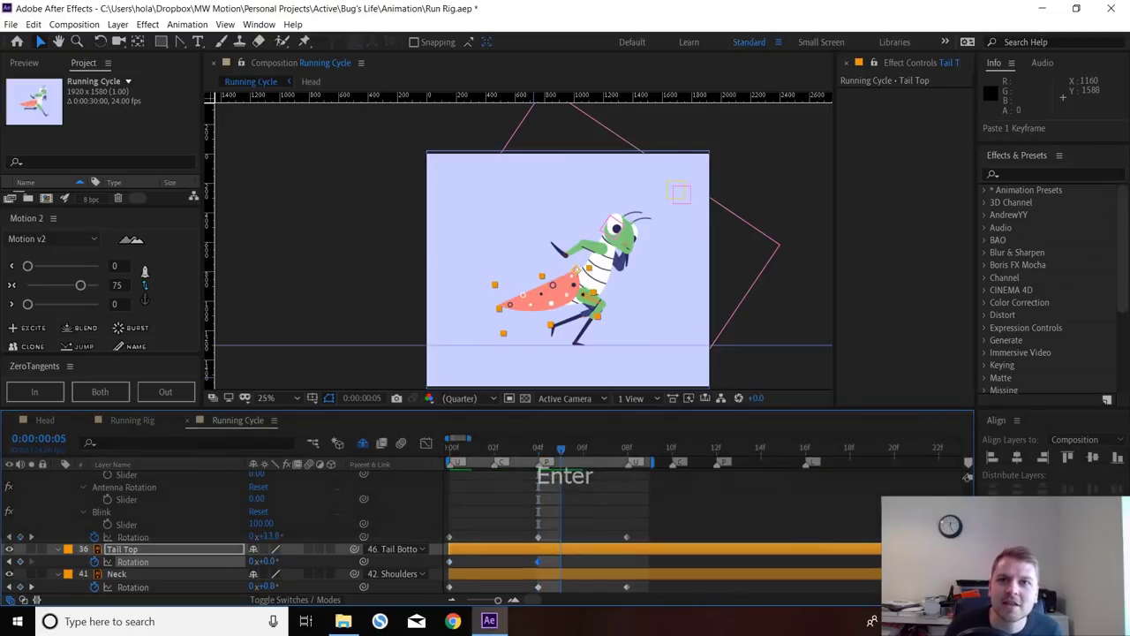
- Copy the Tail Top layer's frame 0 Rotation keyframe to frame 8 and preview the loop
left_click_drag(538, 450, 605, 450)
key("k")
left_click(450, 561)
key("ctrl+c")
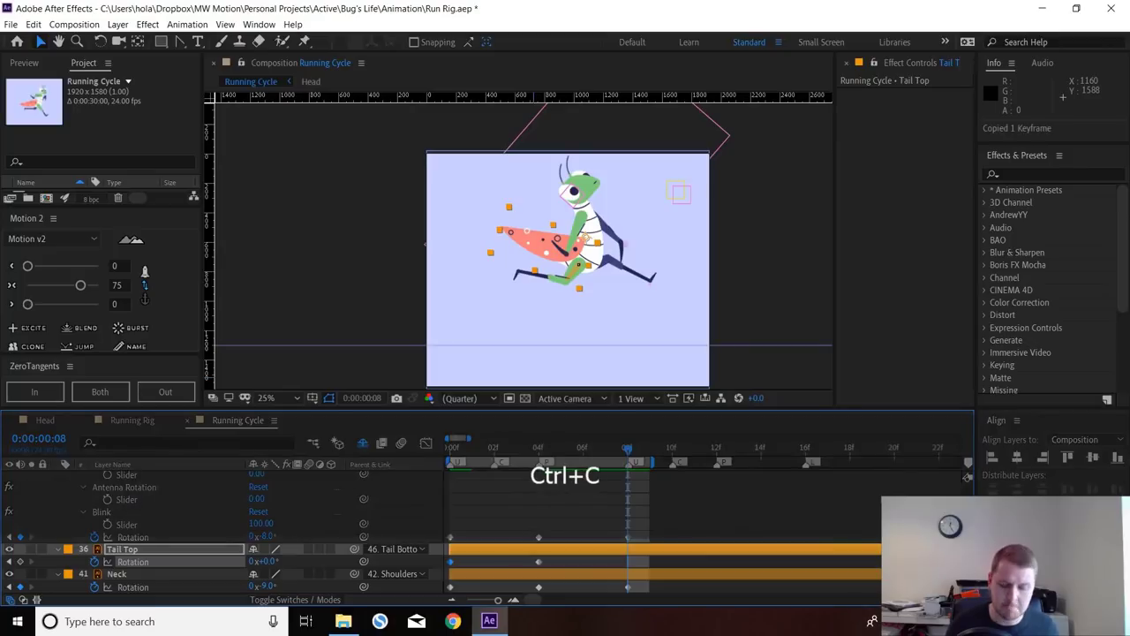
key("ctrl+v")
left_click(967, 477)
key("space")
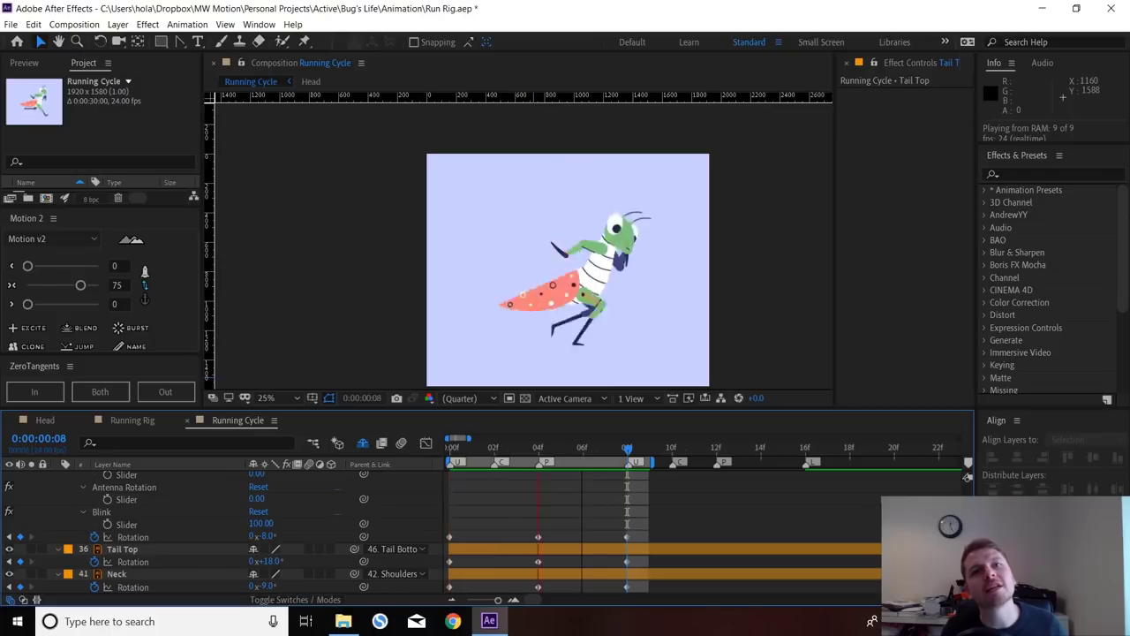
key("space")
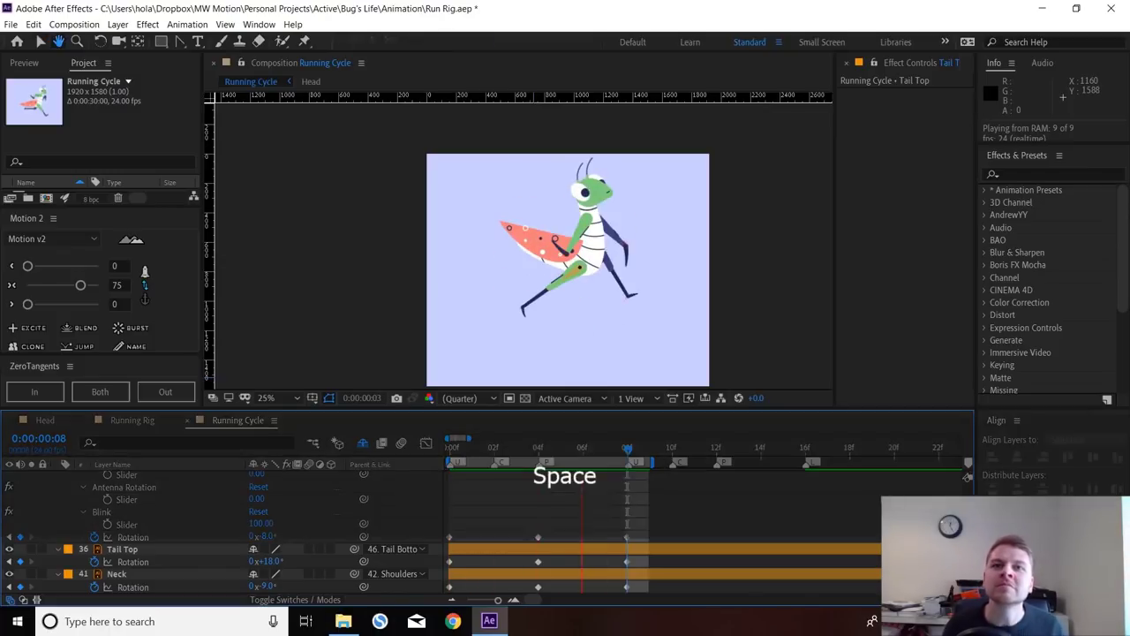
key("space")
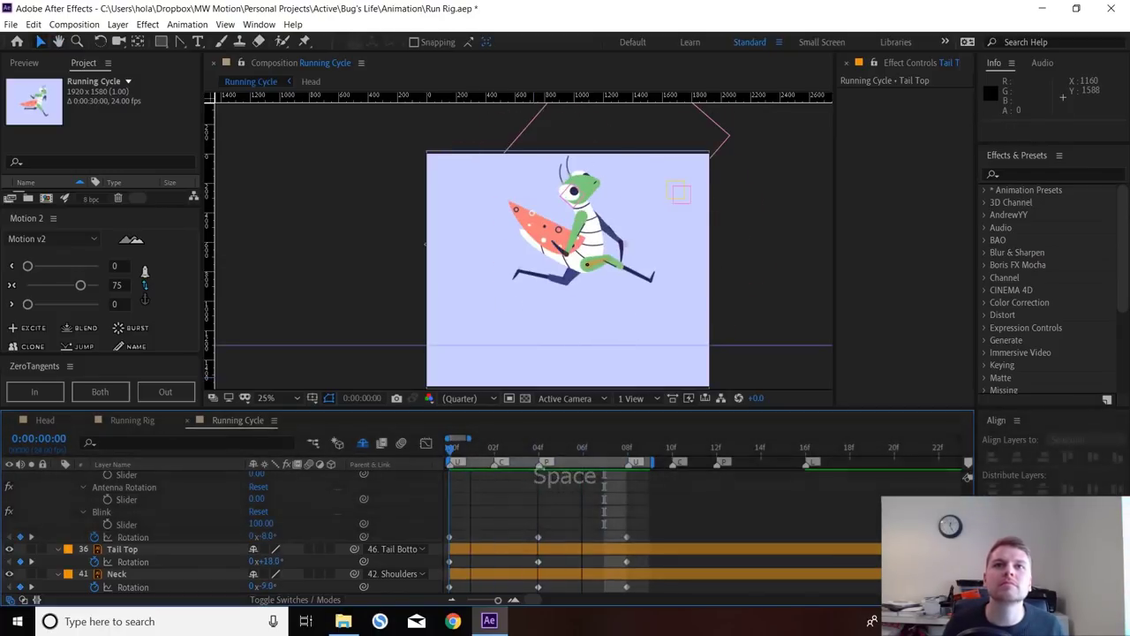
- Return to frame 0, select the Arm F controller, and reveal the hidden shy layers in a maximized timeline
left_click_drag(539, 449, 450, 448)
scroll(485, 534, "up", 2)
scroll(265, 530, "up", 2)
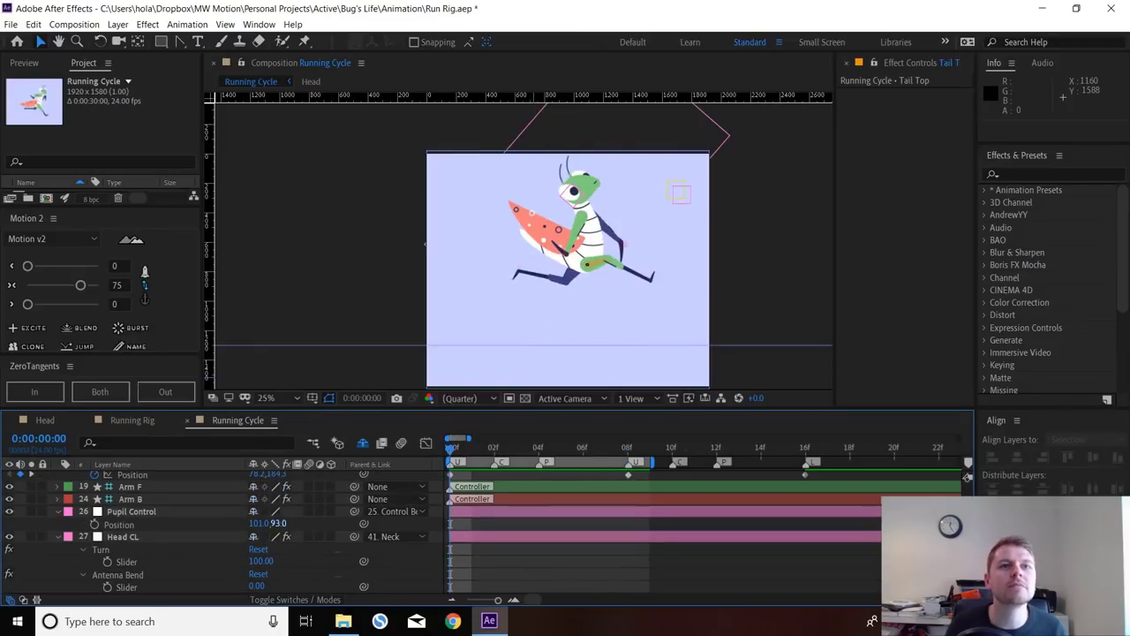
scroll(265, 530, "up", 2)
left_click(130, 524)
key("super")
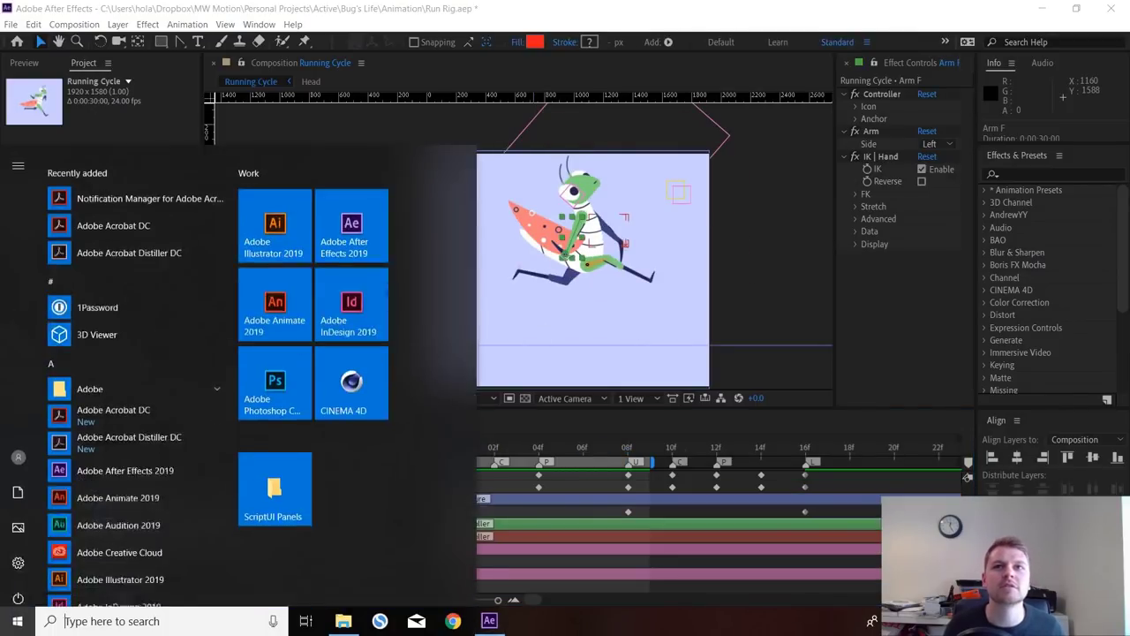
key("super")
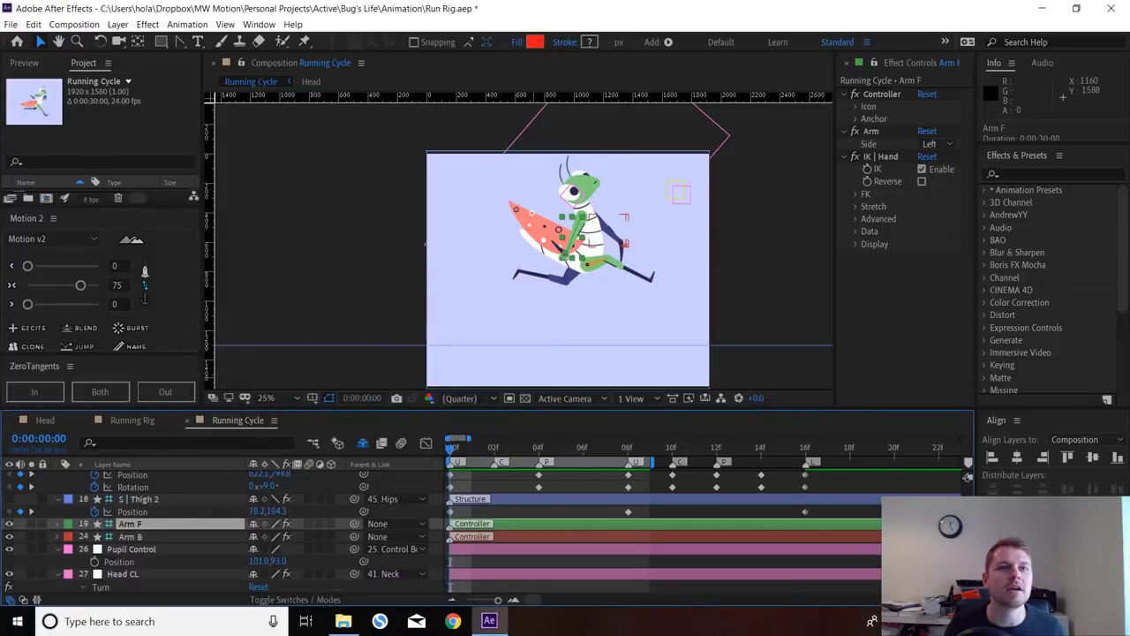
left_click(363, 444)
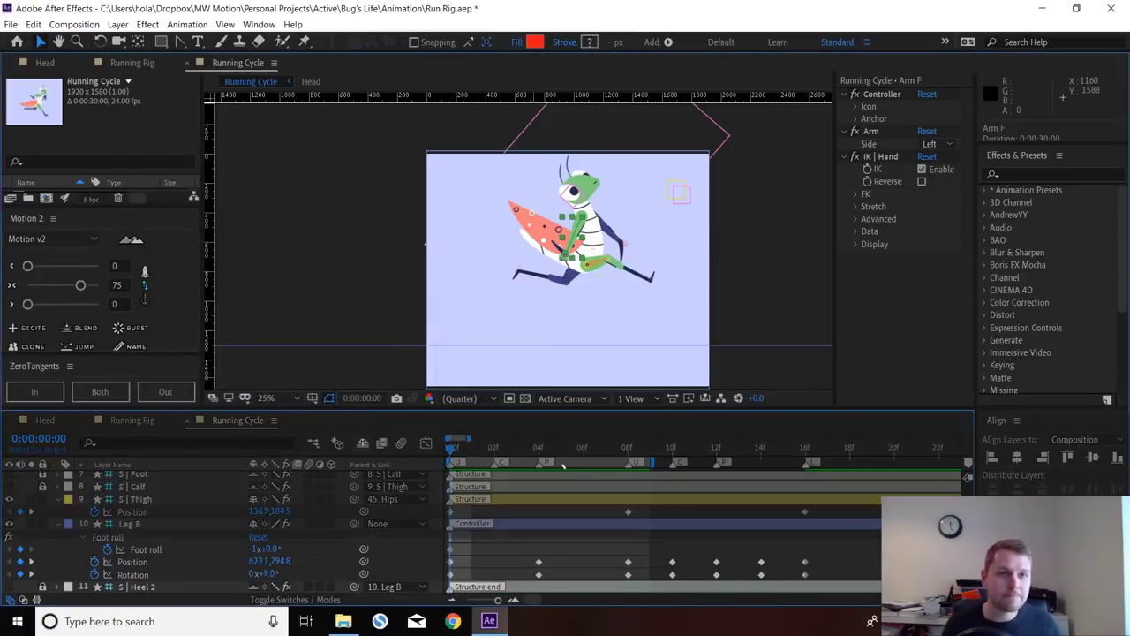
key("grave")
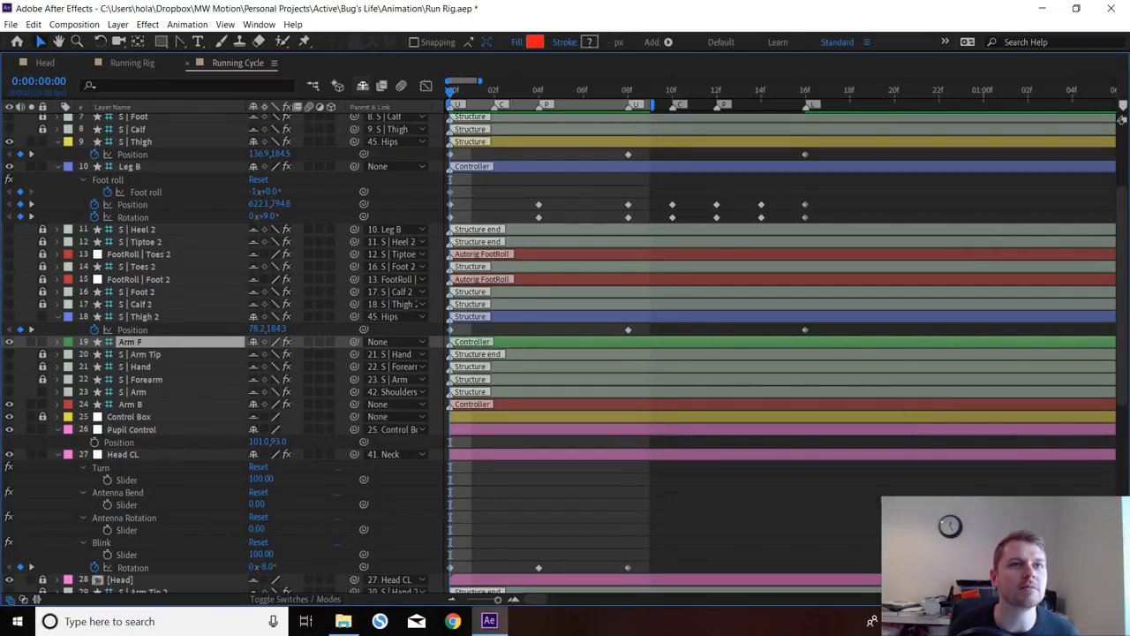
- Turn on visibility for the S | Arm structure layer and give it the Green label colour
left_click(9, 392)
left_click(68, 392)
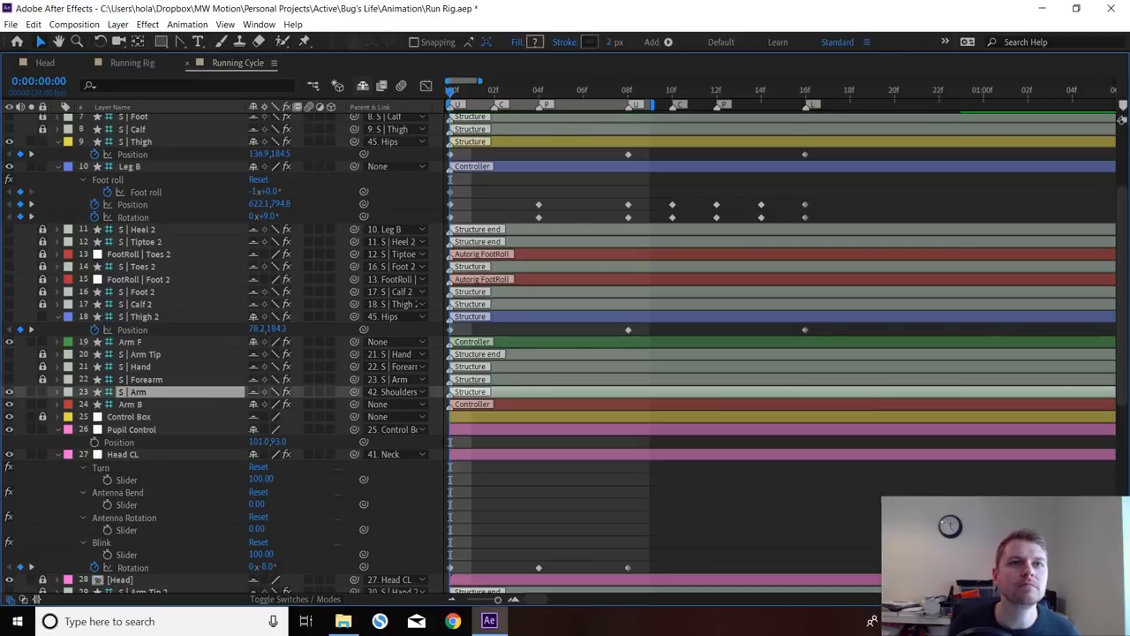
left_click(105, 300)
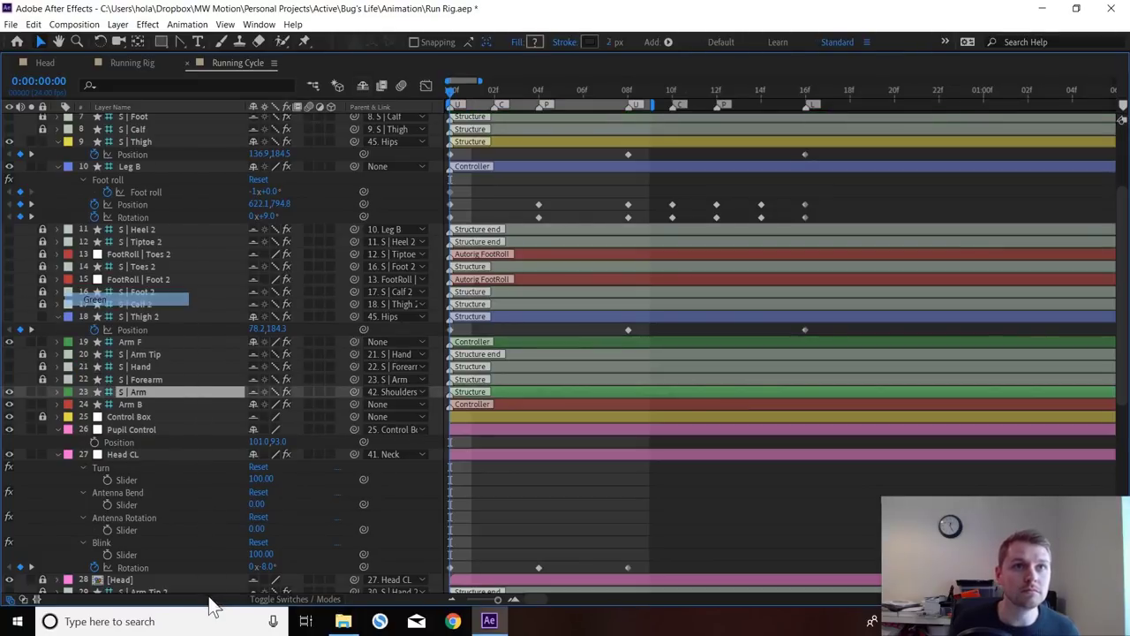
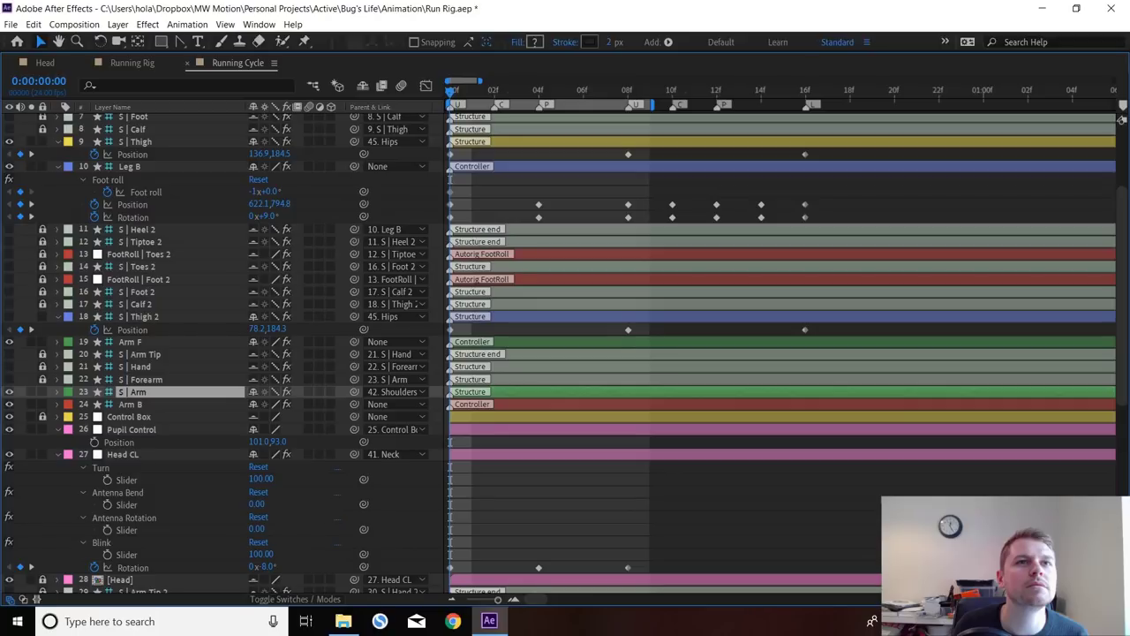
- Give the S | Arm 2 structure layer the Red label colour and hide the shy layers again
scroll(565, 353, "up", 5)
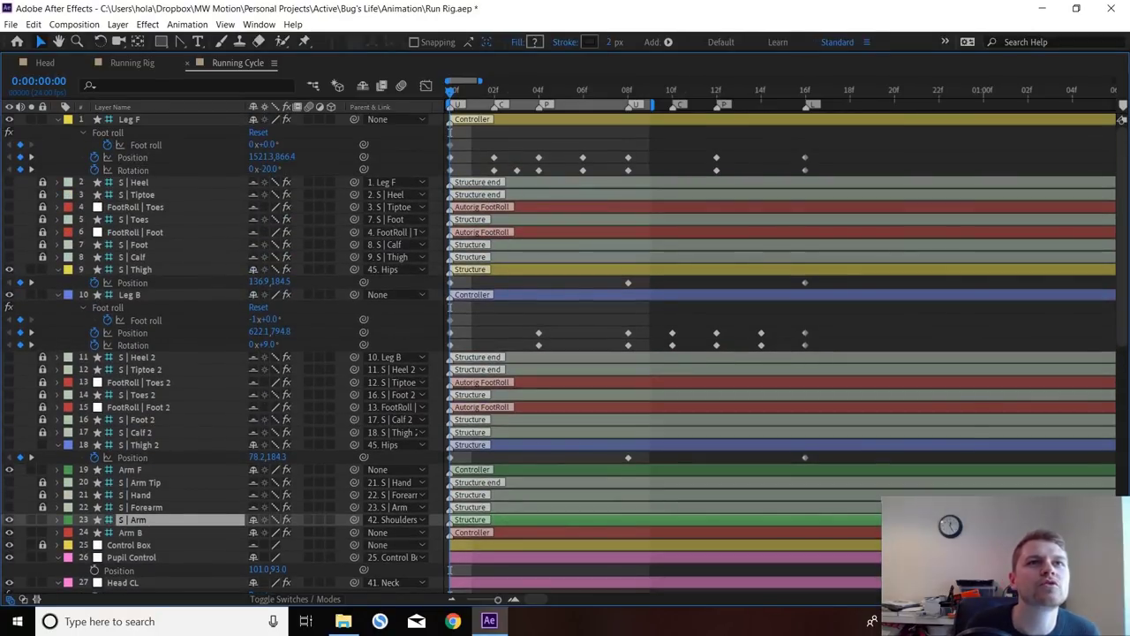
scroll(565, 353, "down", 10)
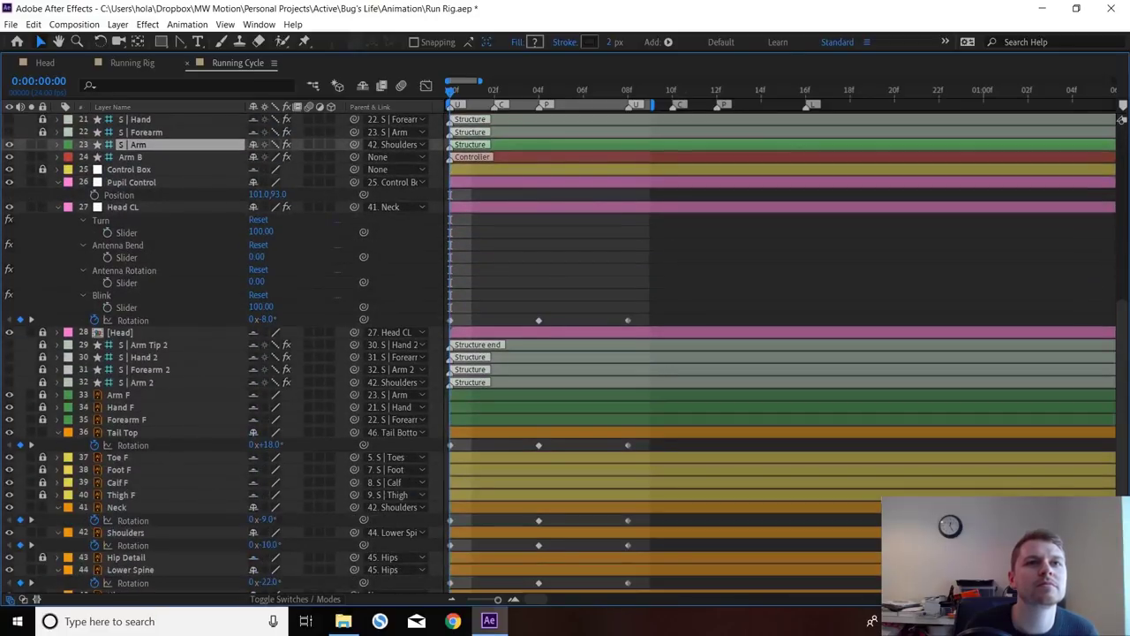
scroll(565, 353, "up", 1)
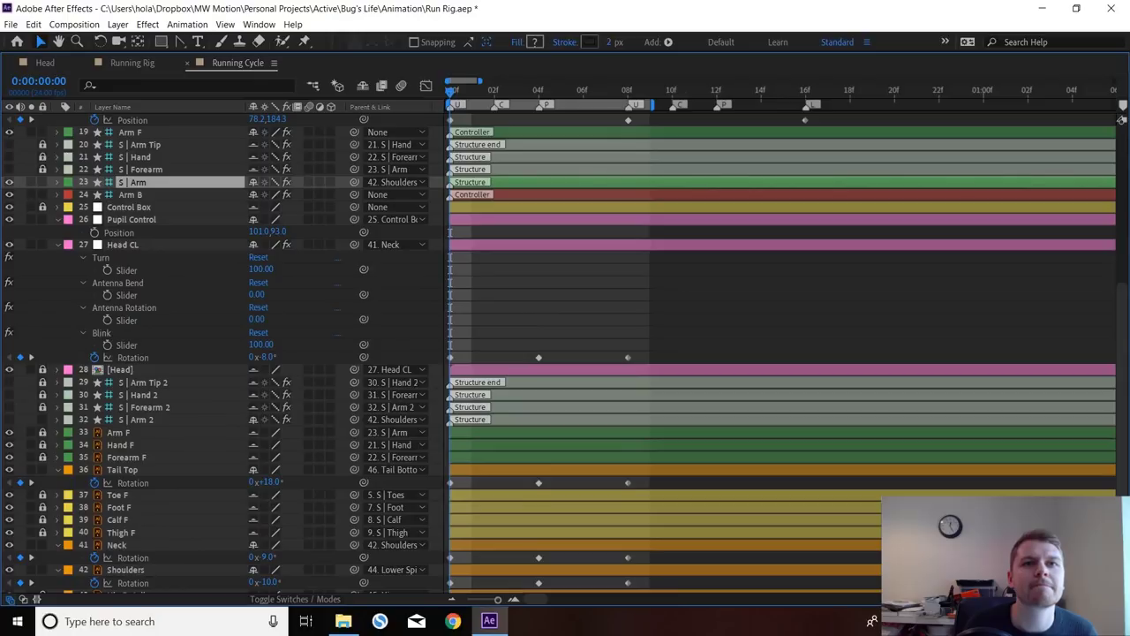
left_click(68, 419)
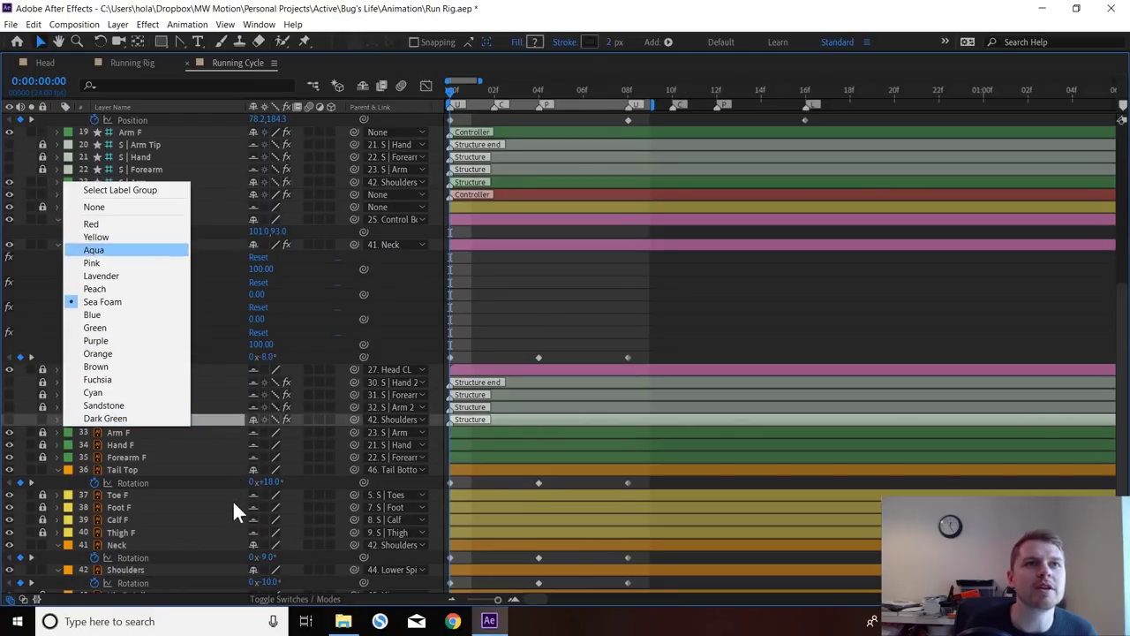
key("Return")
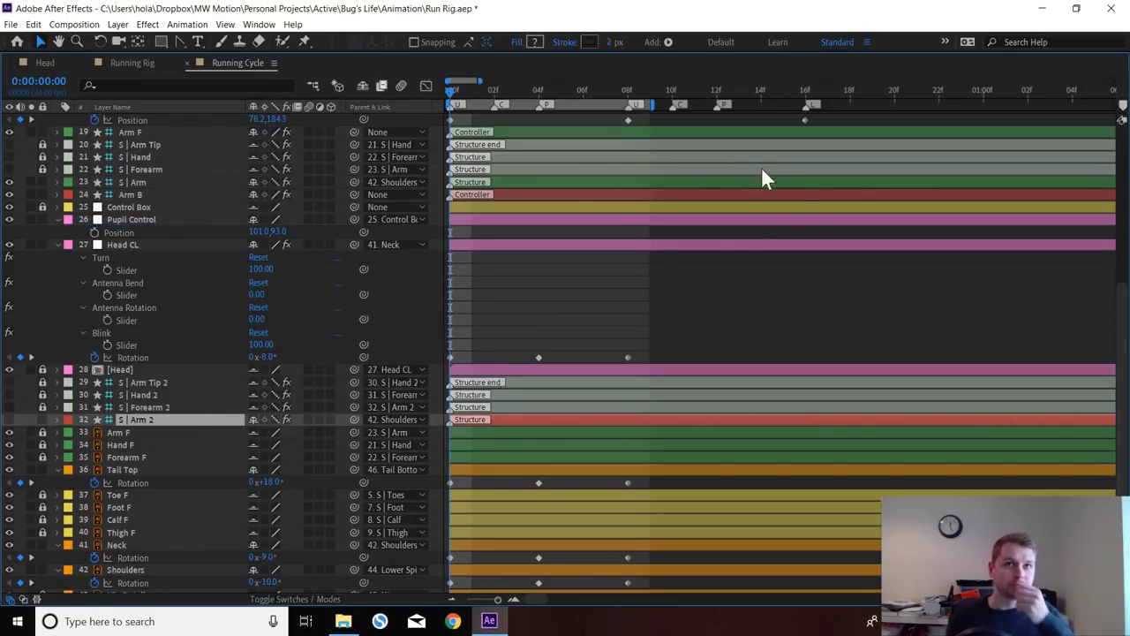
left_click(362, 85)
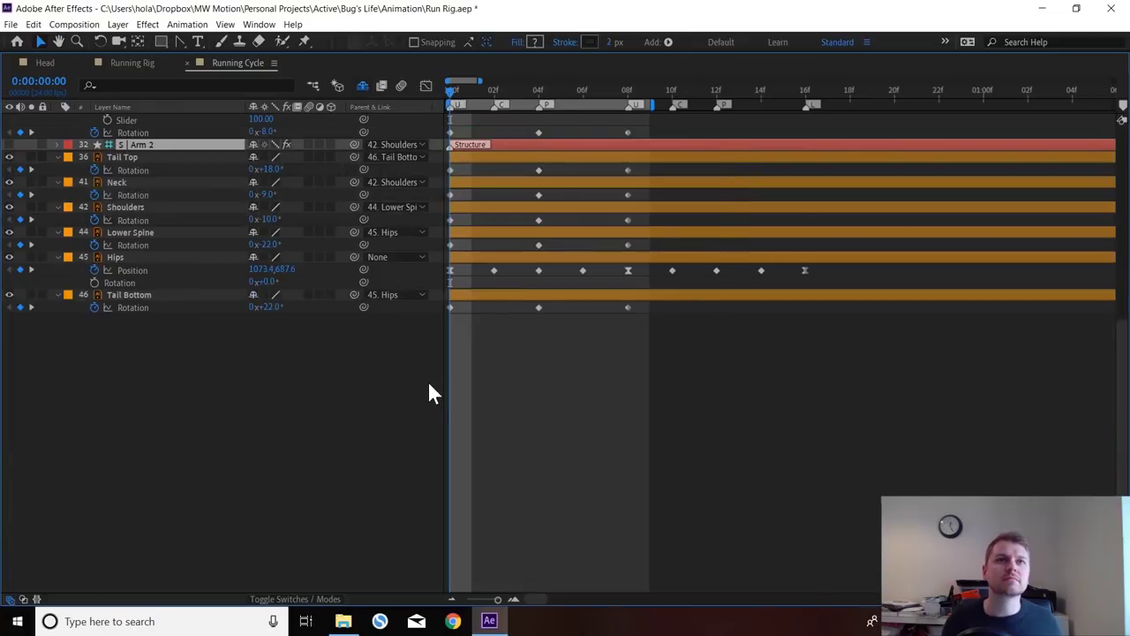
- Add Position keyframes at frame 0 to the S | Arm 2 and S | Arm layers
scroll(429, 383, "up", 3)
scroll(429, 389, "up", 2)
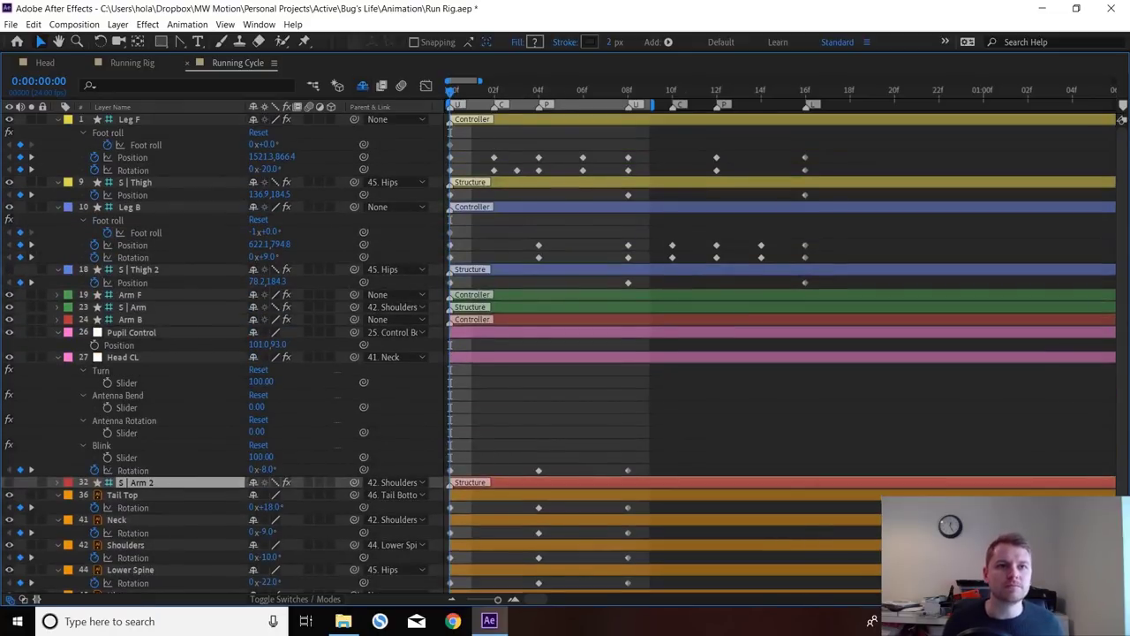
key("p")
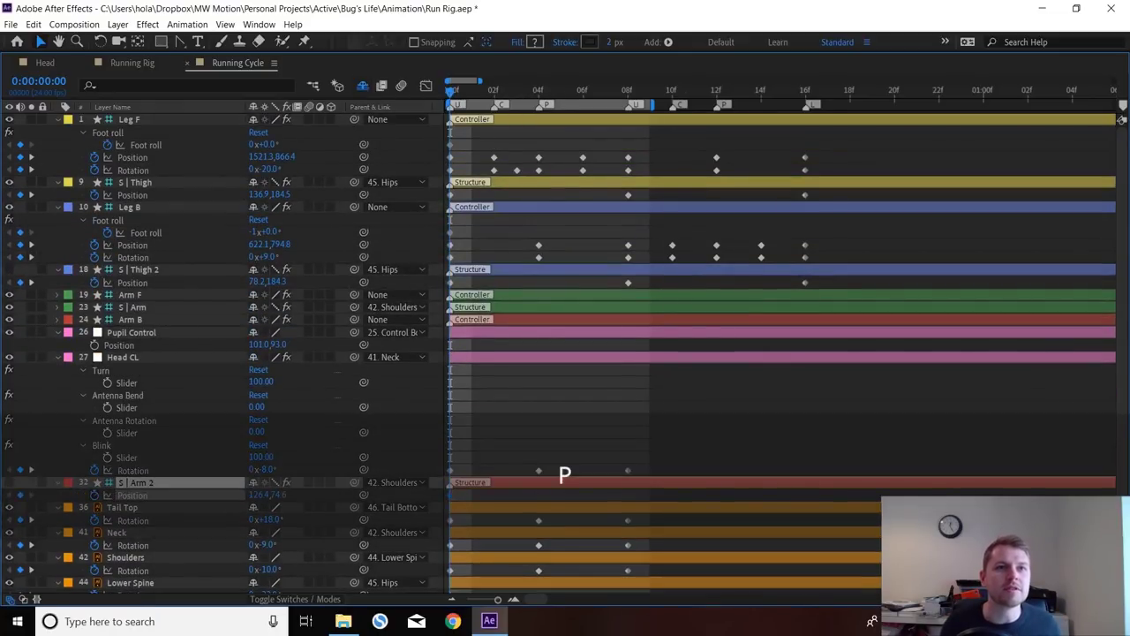
key("2")
key("3")
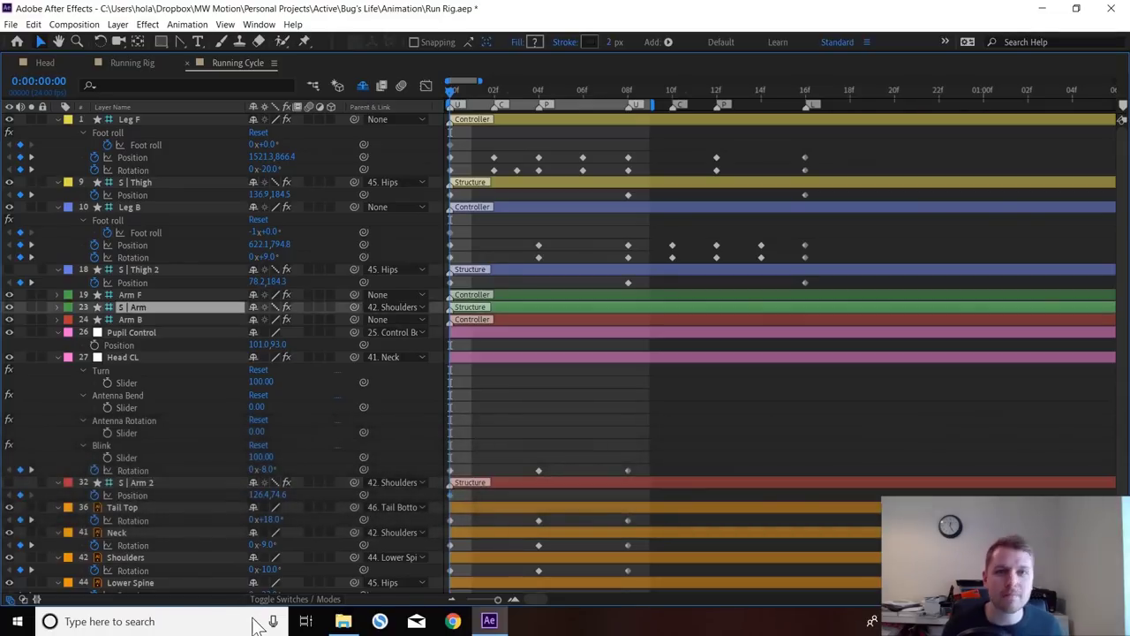
key("p")
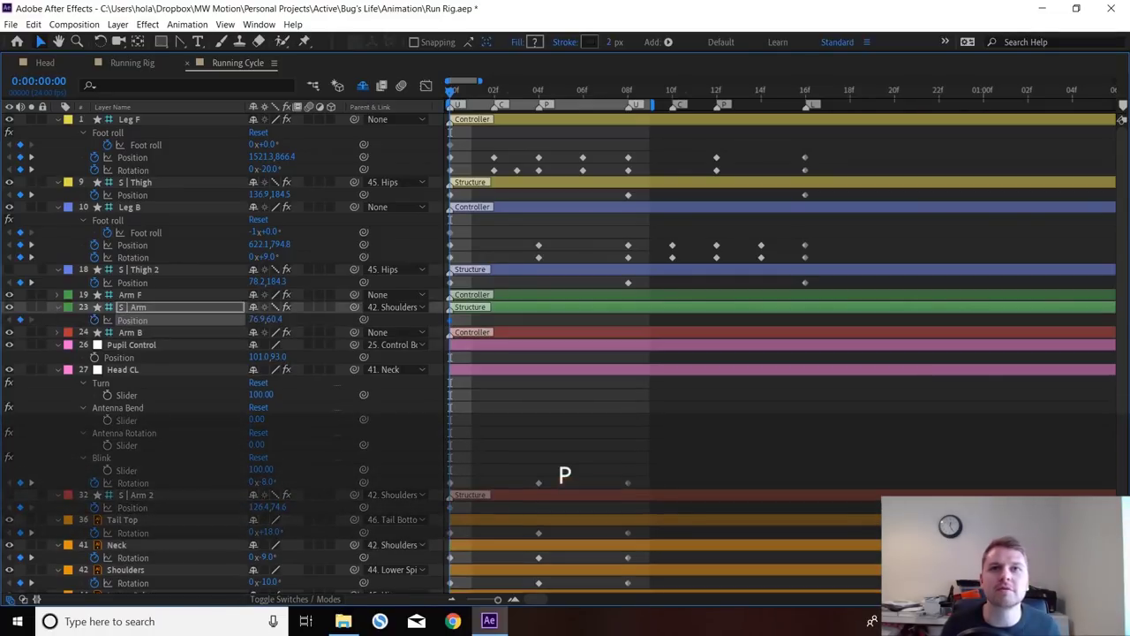
- Swap the Position values of S | Arm and S | Arm 2 at frame 8 by copying each layer's frame 0 keyframe to the other
left_click(627, 90)
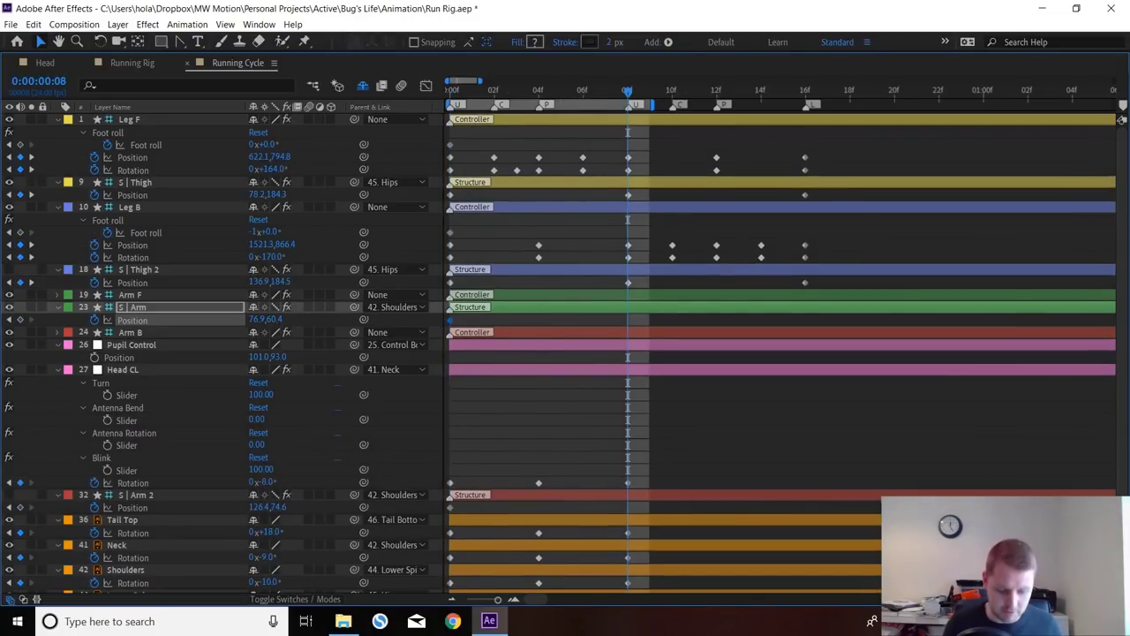
key("ctrl")
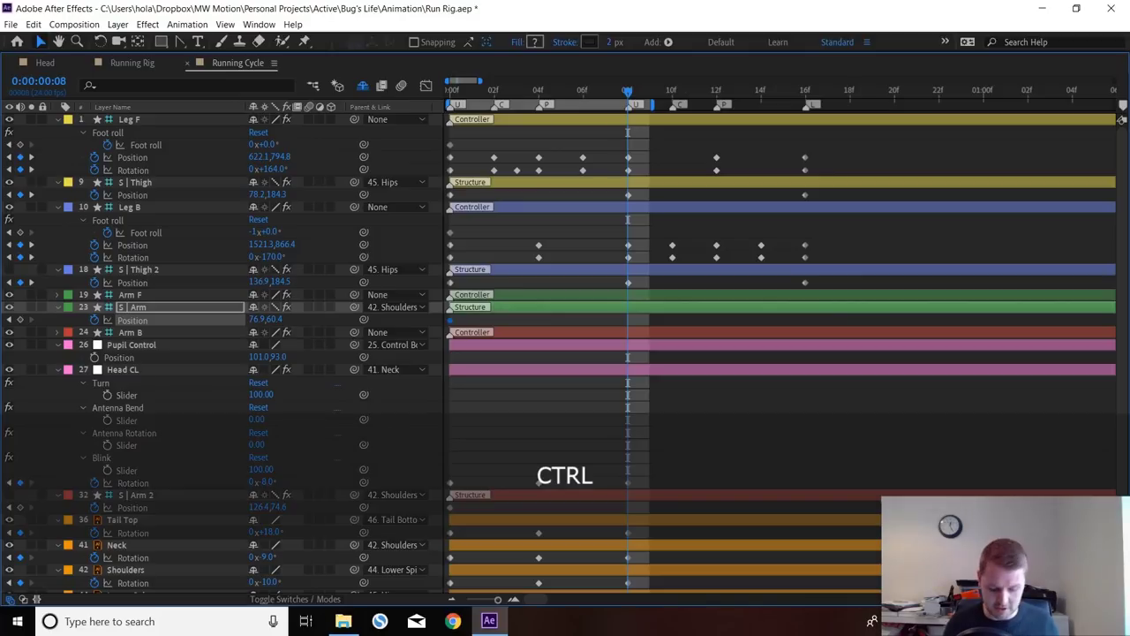
key("ctrl+c")
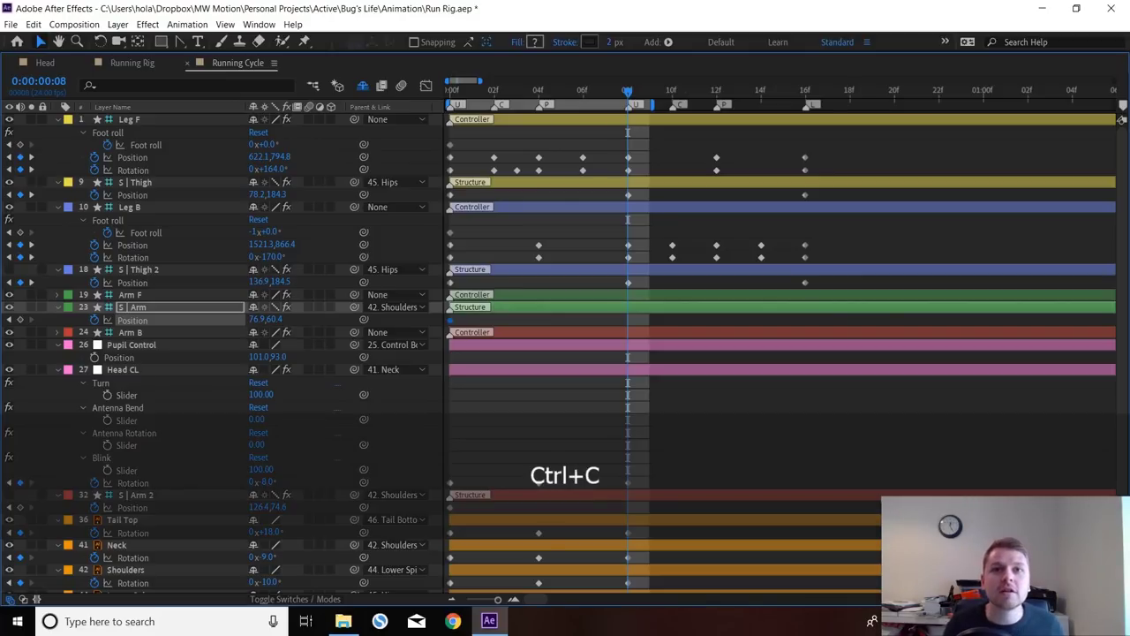
left_click(133, 507)
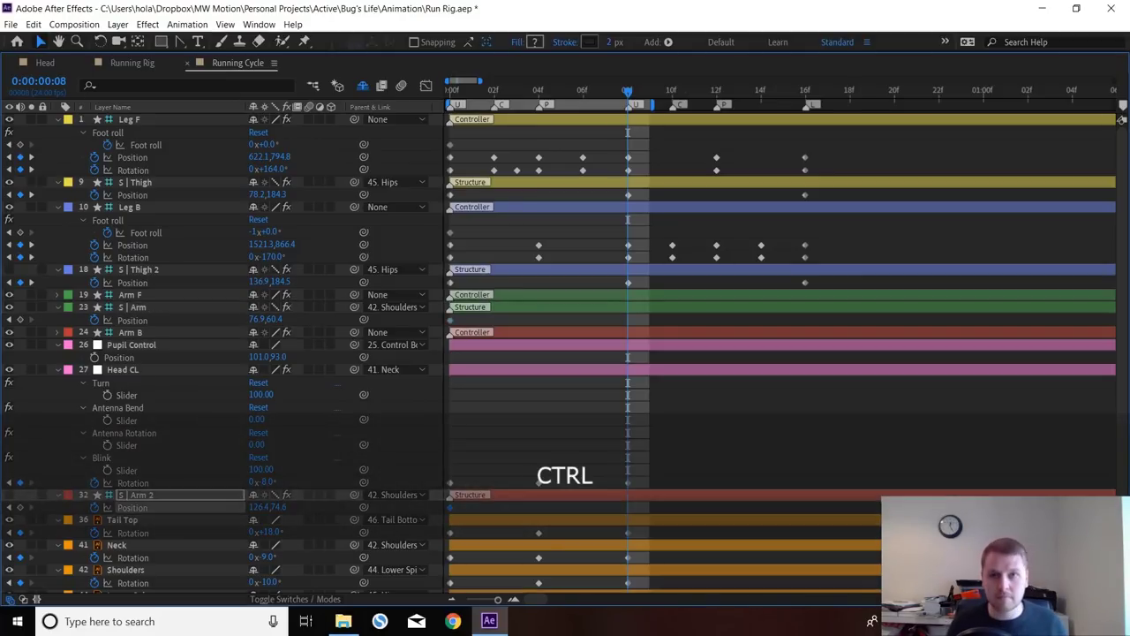
key("ctrl+v")
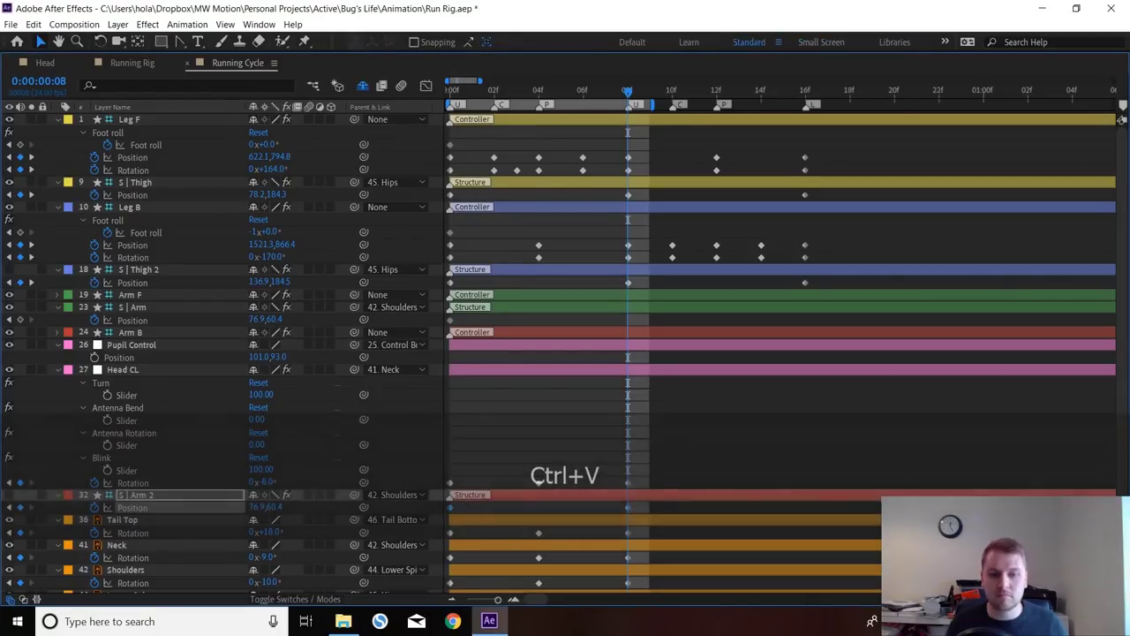
key("ctrl+c")
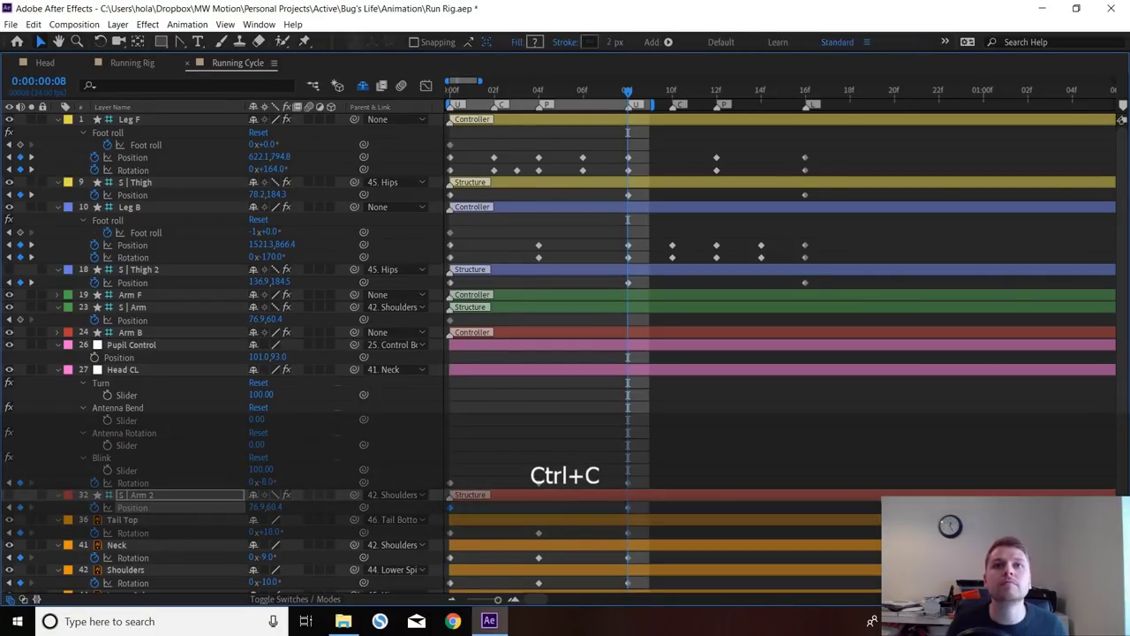
left_click(133, 320)
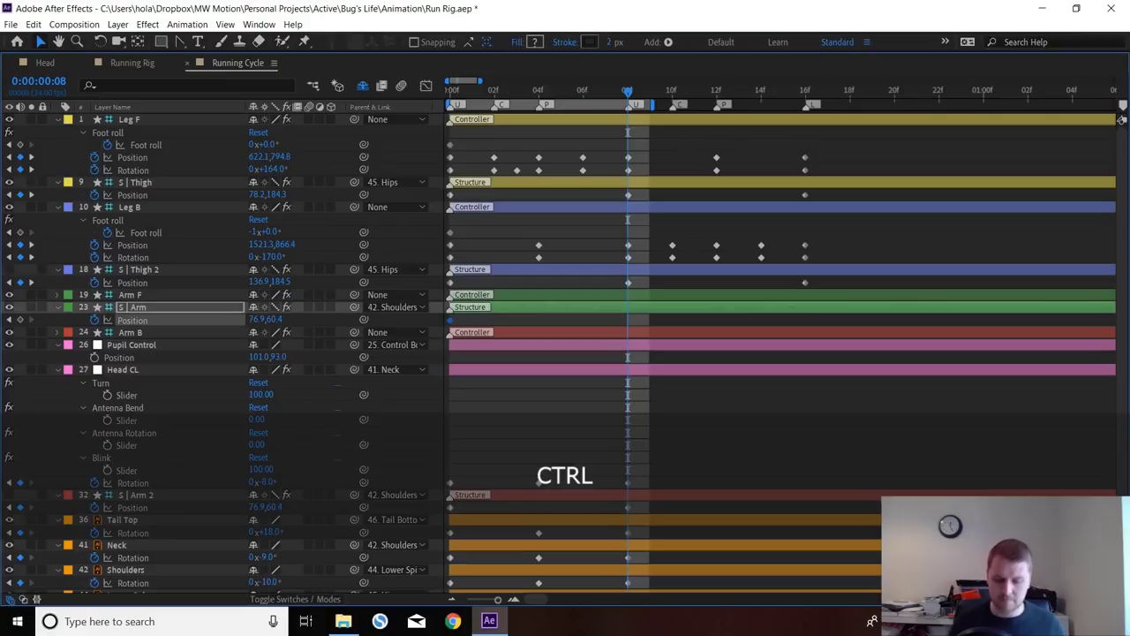
key("ctrl+v")
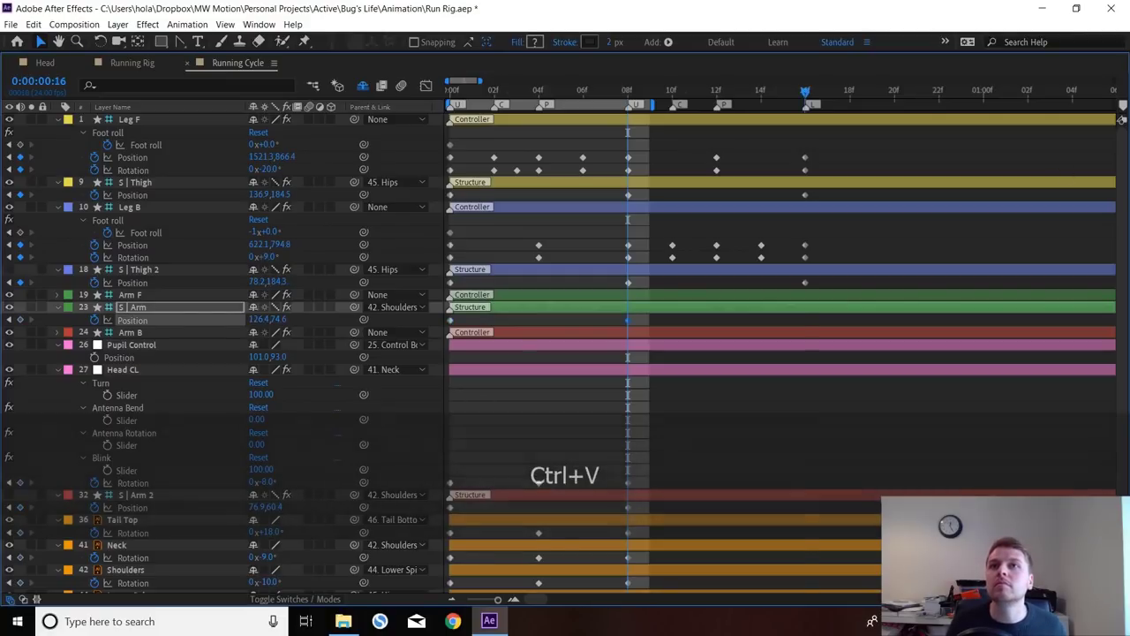
- Copy the frame 0 Position keyframes of S | Arm and S | Arm 2 to frame 16 on their own layers
left_click(805, 91)
key("ctrl+c")
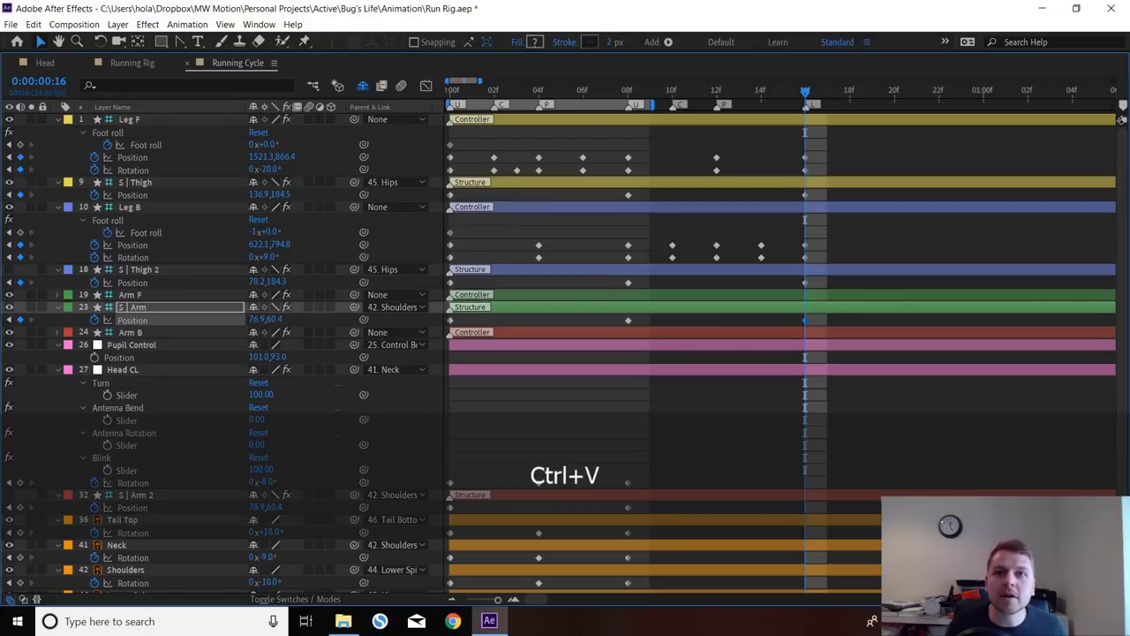
left_click_drag(464, 514, 444, 503)
key("ctrl+c")
key("ctrl+v")
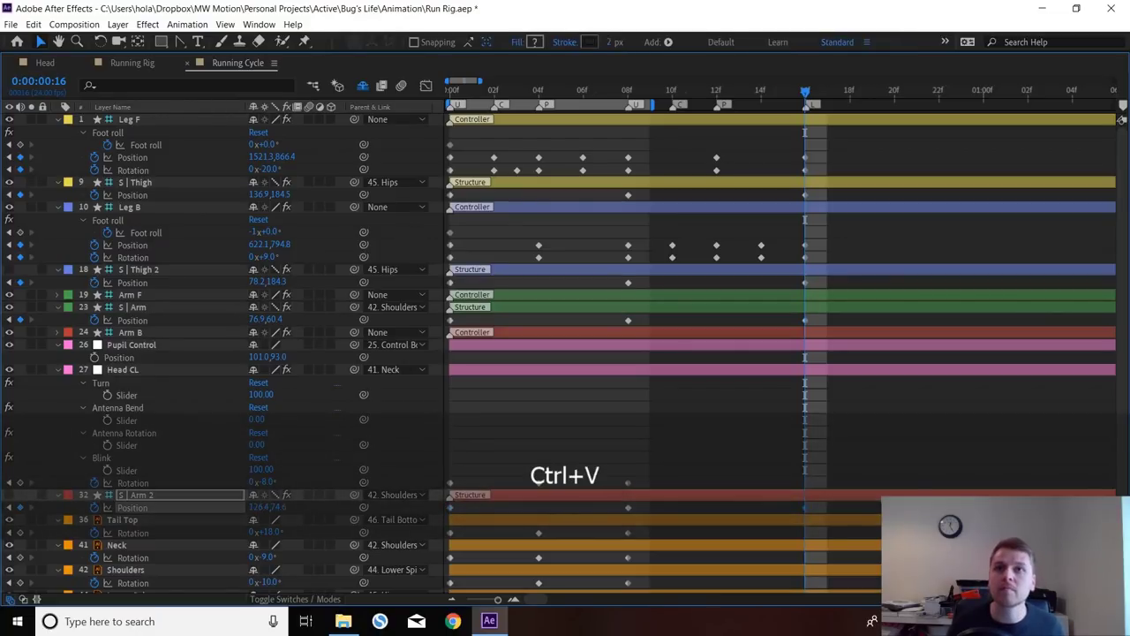
- Extend the work area to end at frame 16, restore the full workspace, and preview the shoulder movement before returning to frame 0
key("n")
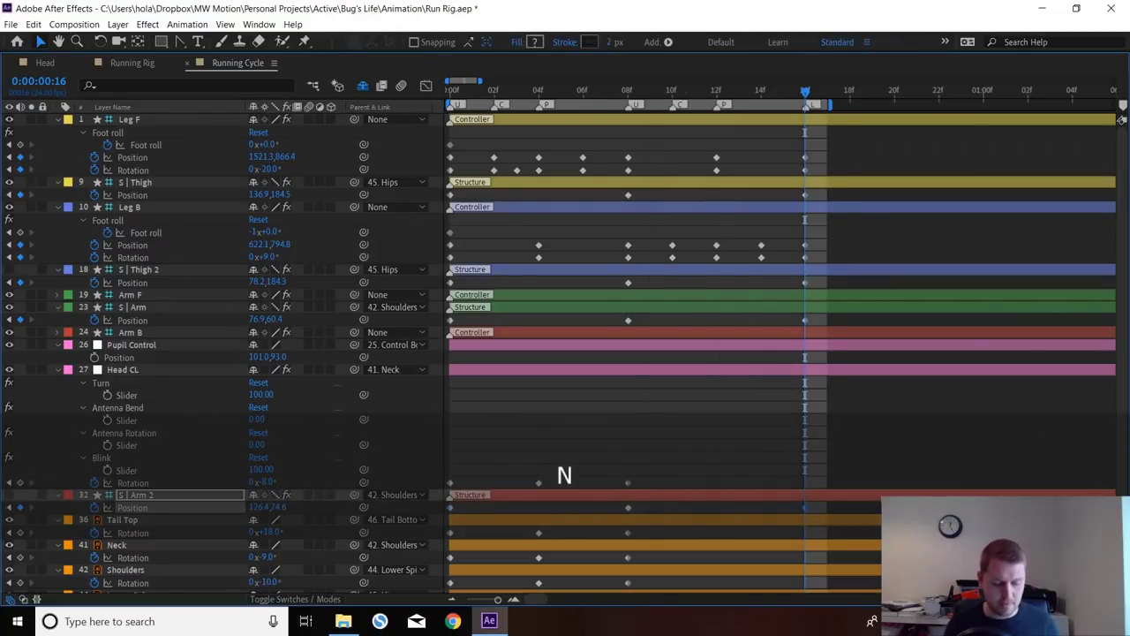
key("grave")
key("space")
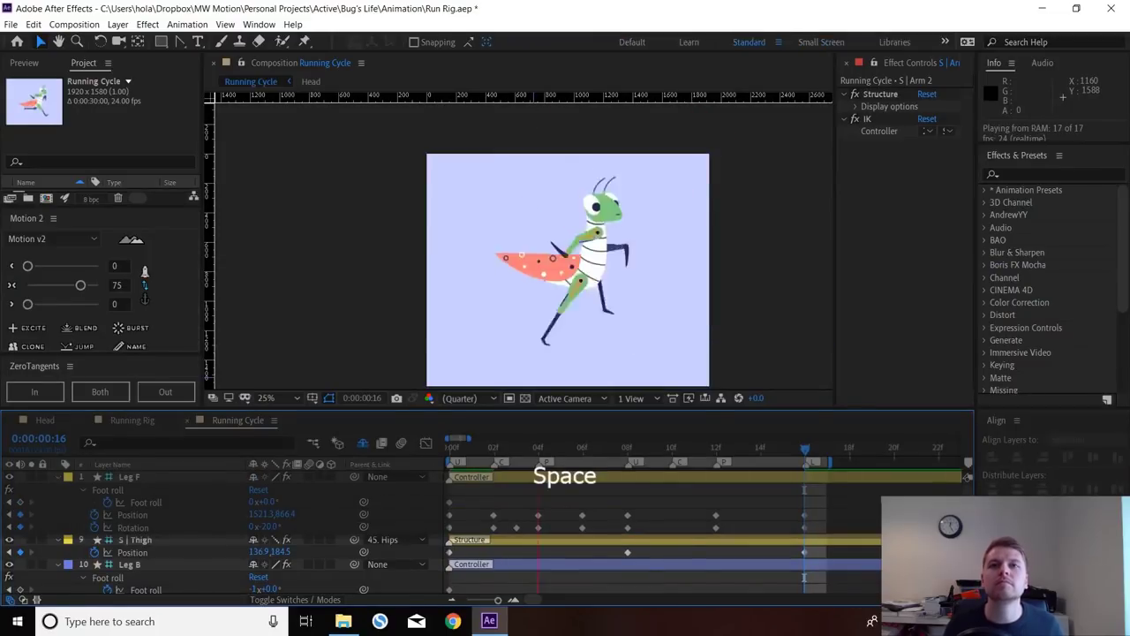
key("space")
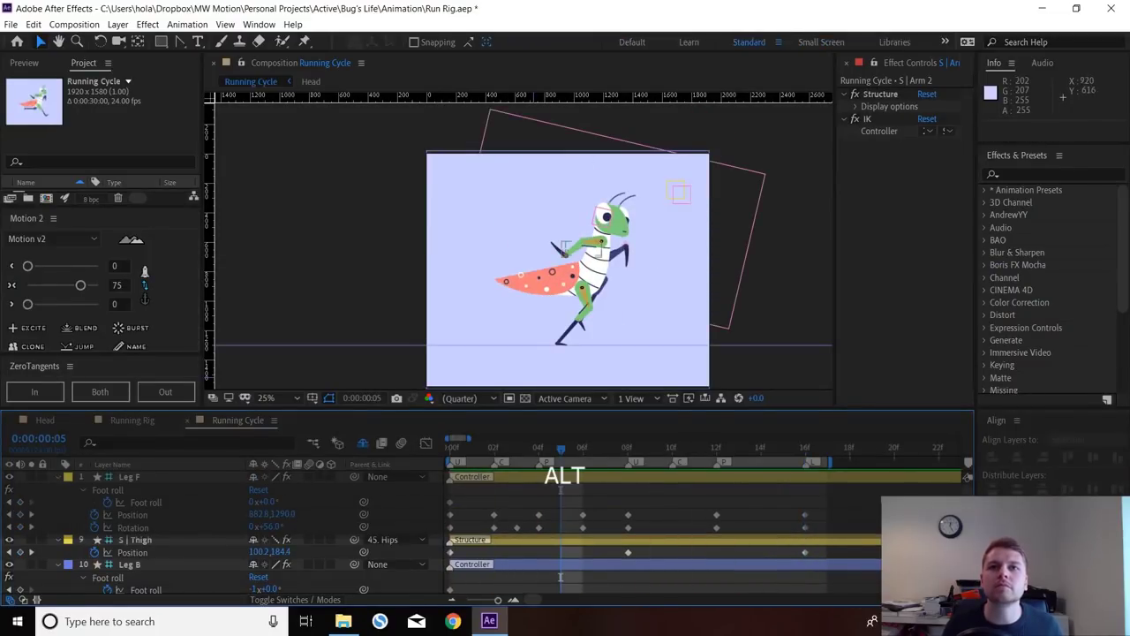
scroll(579, 270, "up", 2)
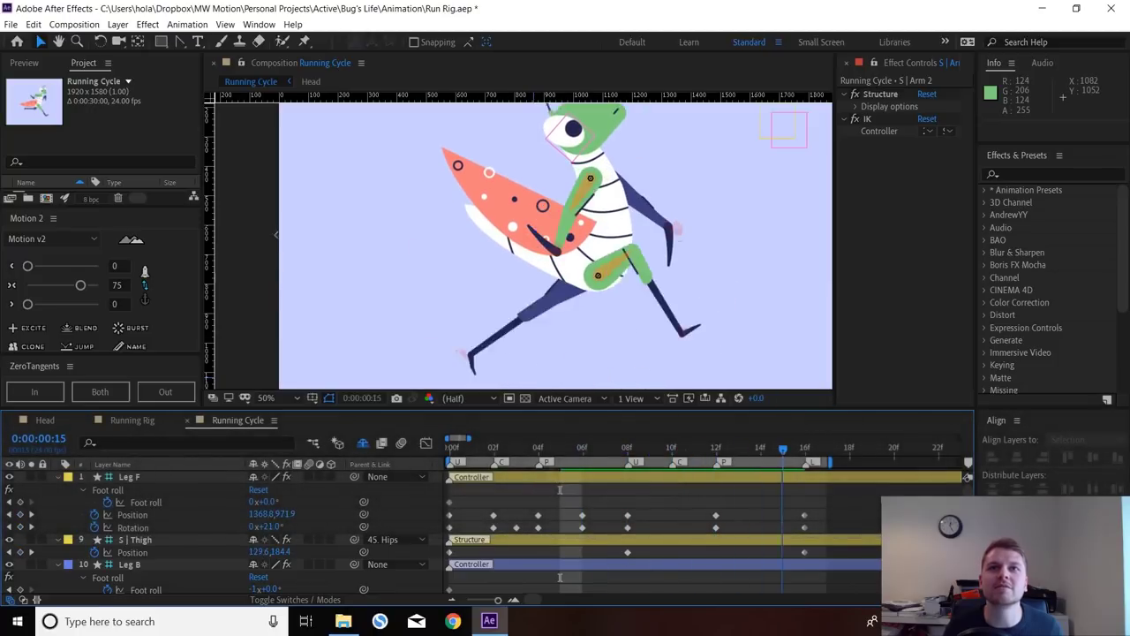
left_click_drag(716, 448, 450, 449)
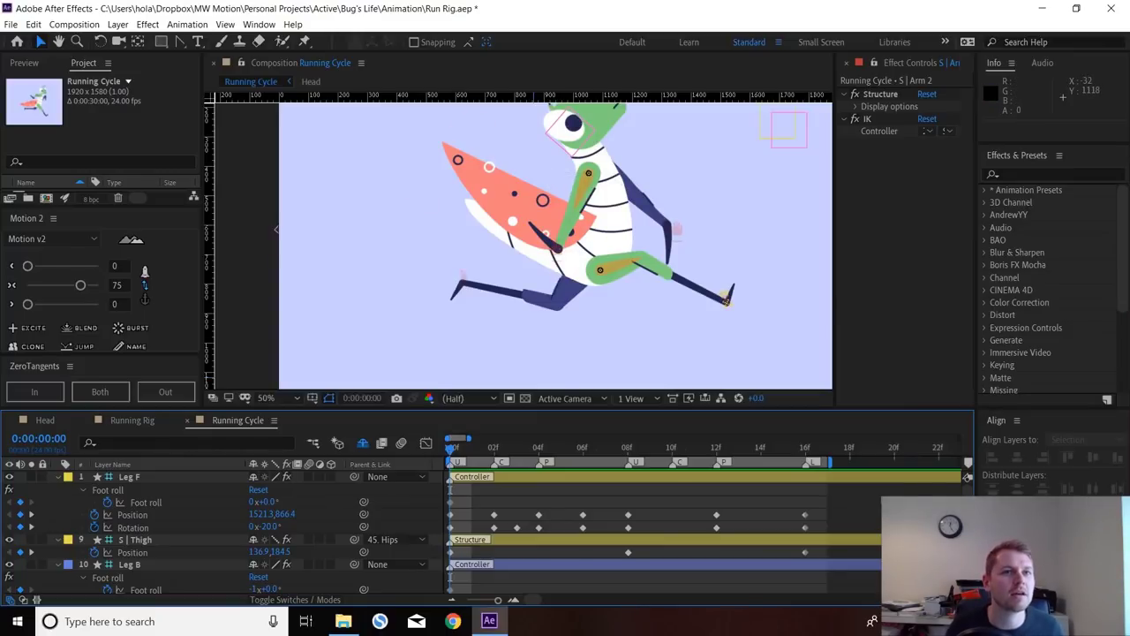
- Keyframe Arm F's Position and Rotation at frame 0, raising the hand back to about 815.9, 475 with a Rotation of -31°
scroll(968, 477, "down", 5)
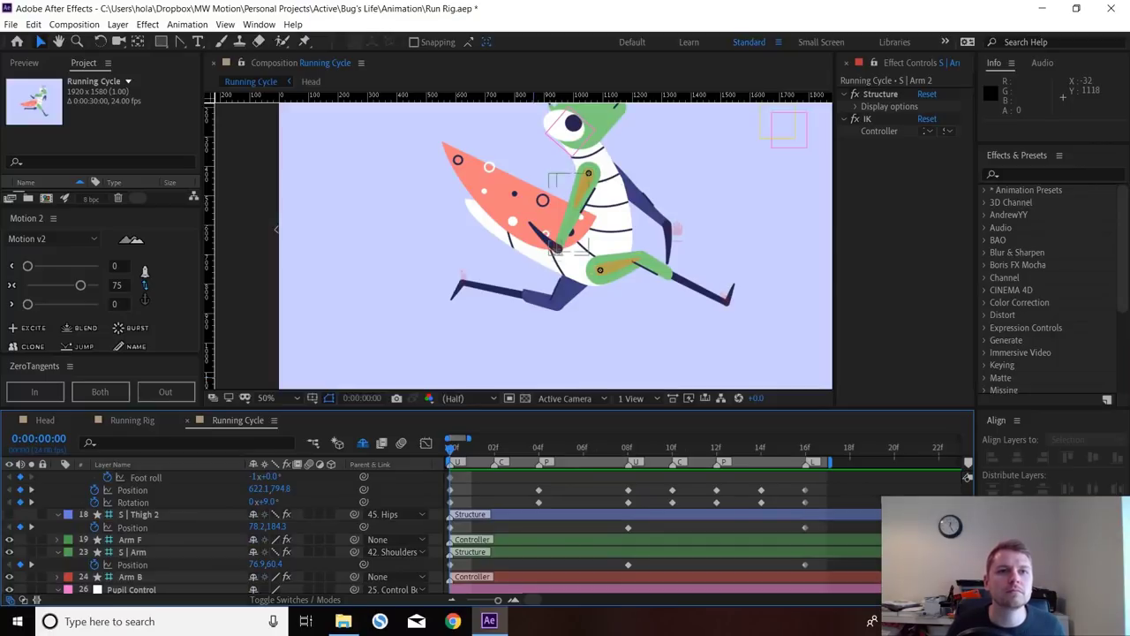
left_click(131, 539)
key("p")
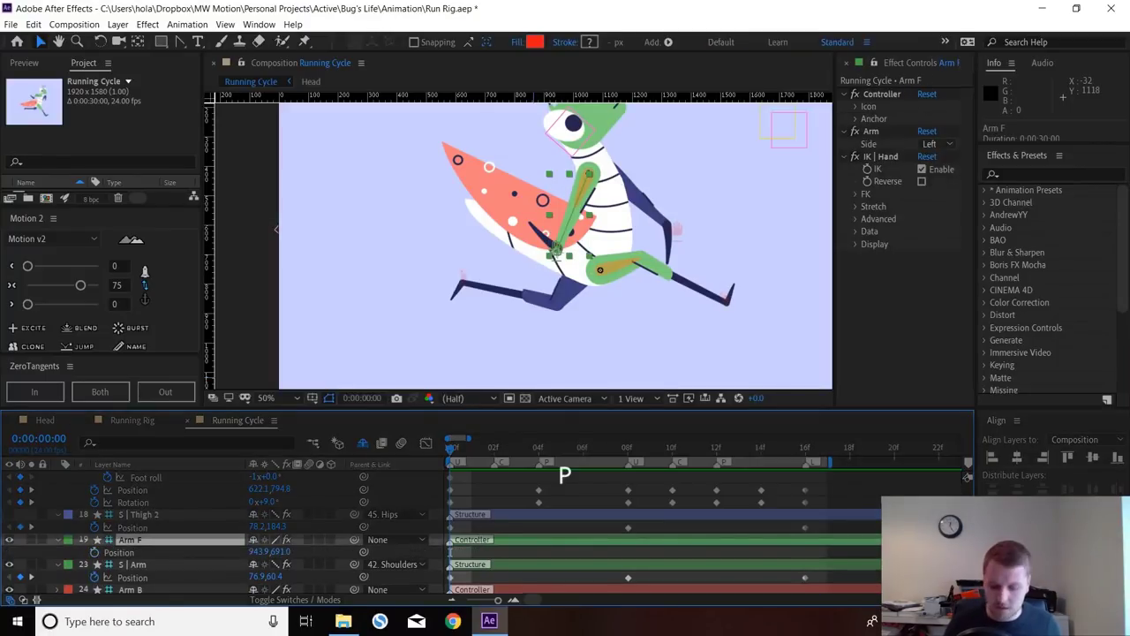
key("shift+r")
left_click_drag(94, 553, 95, 565)
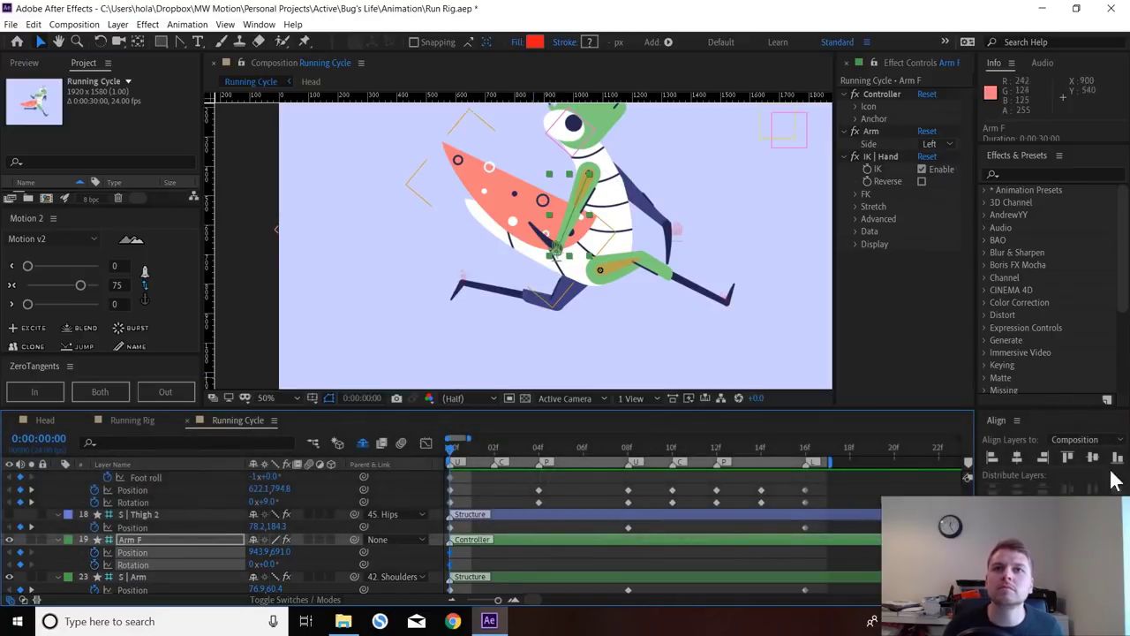
left_click_drag(556, 249, 515, 183)
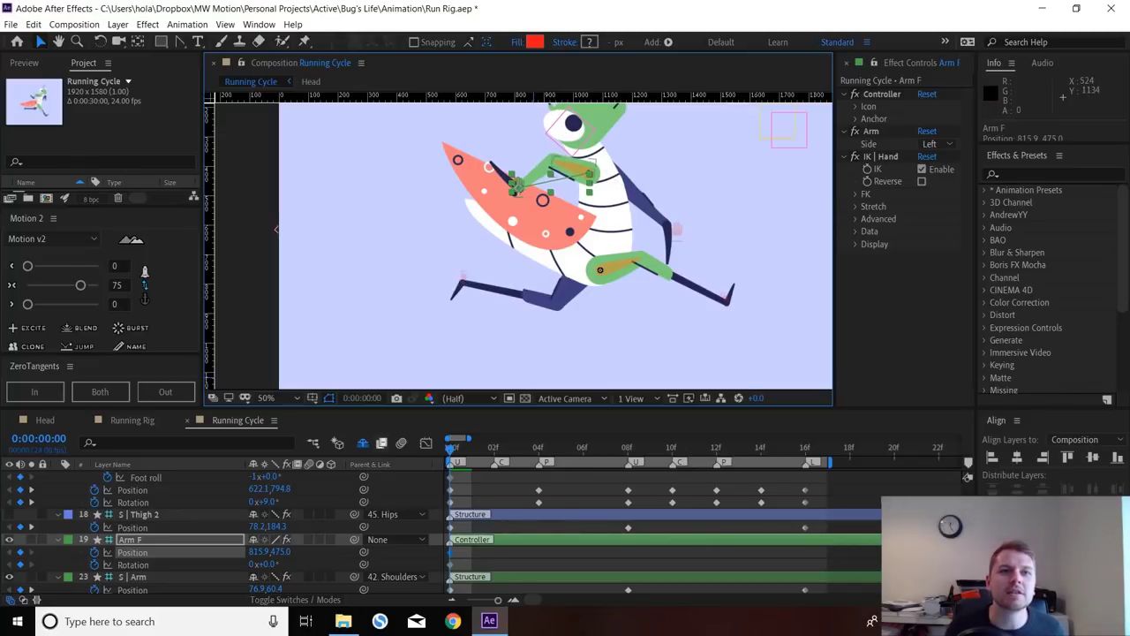
left_click_drag(268, 565, 250, 564)
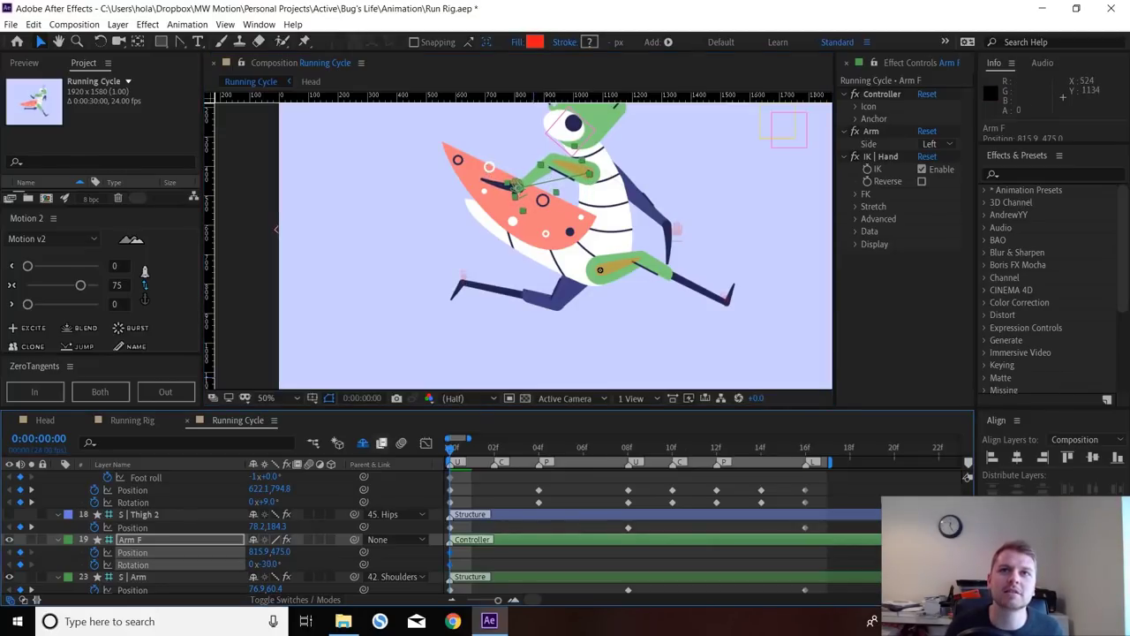
- Keyframe Arm B's Position and Rotation at frame 0, raising the hand to about 1335.4, 361.6 with a Rotation of -64°
left_click(675, 228)
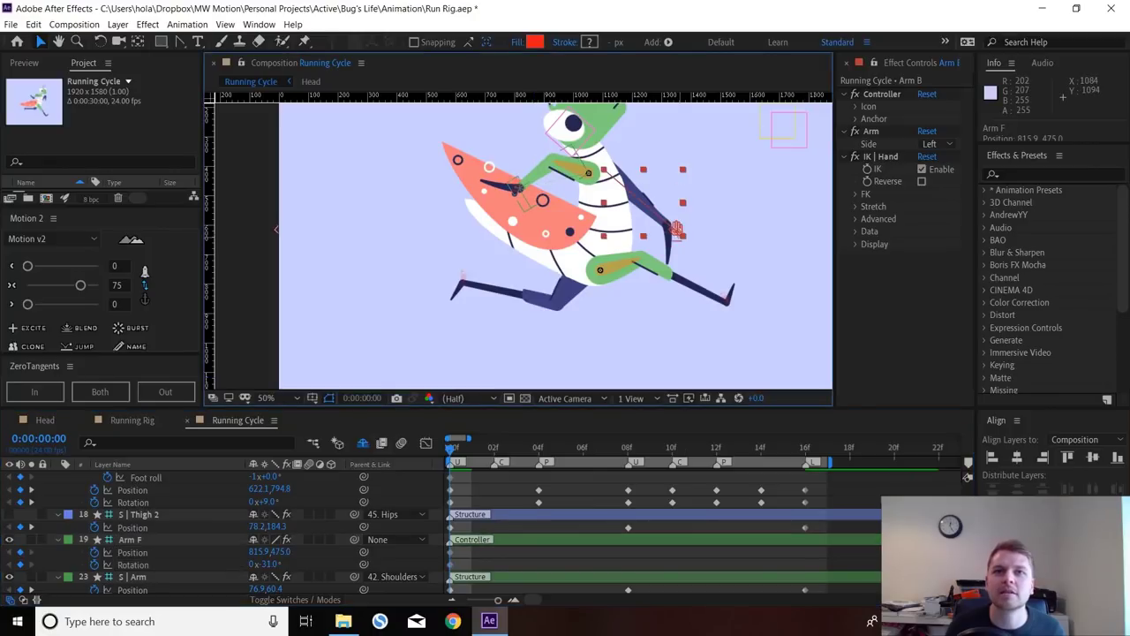
scroll(441, 532, "up", 3)
scroll(441, 532, "down", 5)
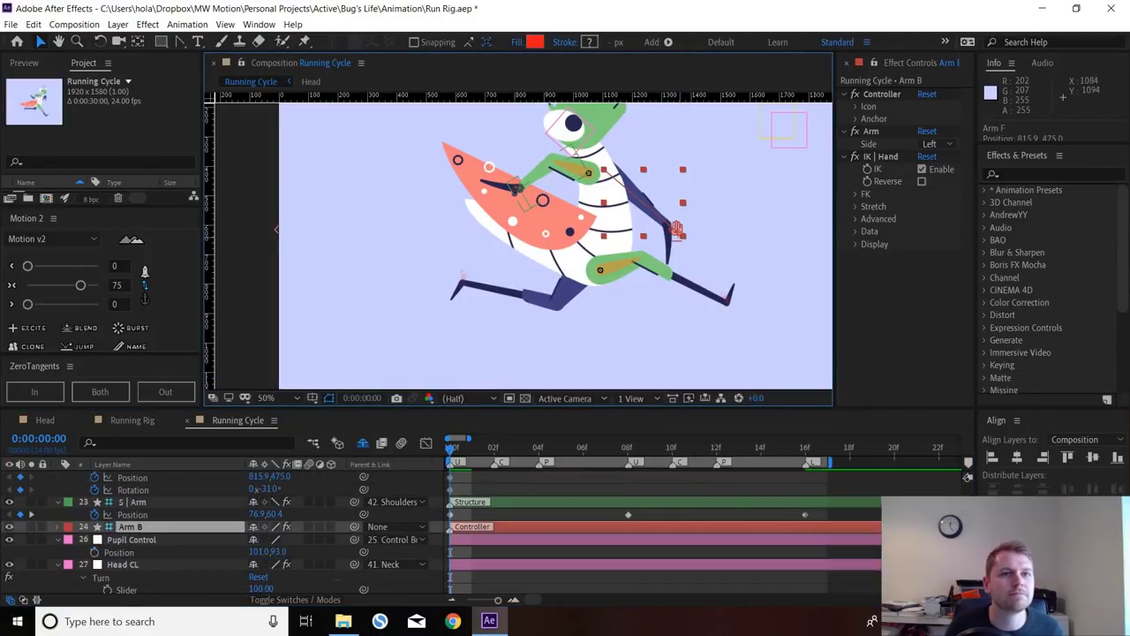
key("p")
key("shift+r")
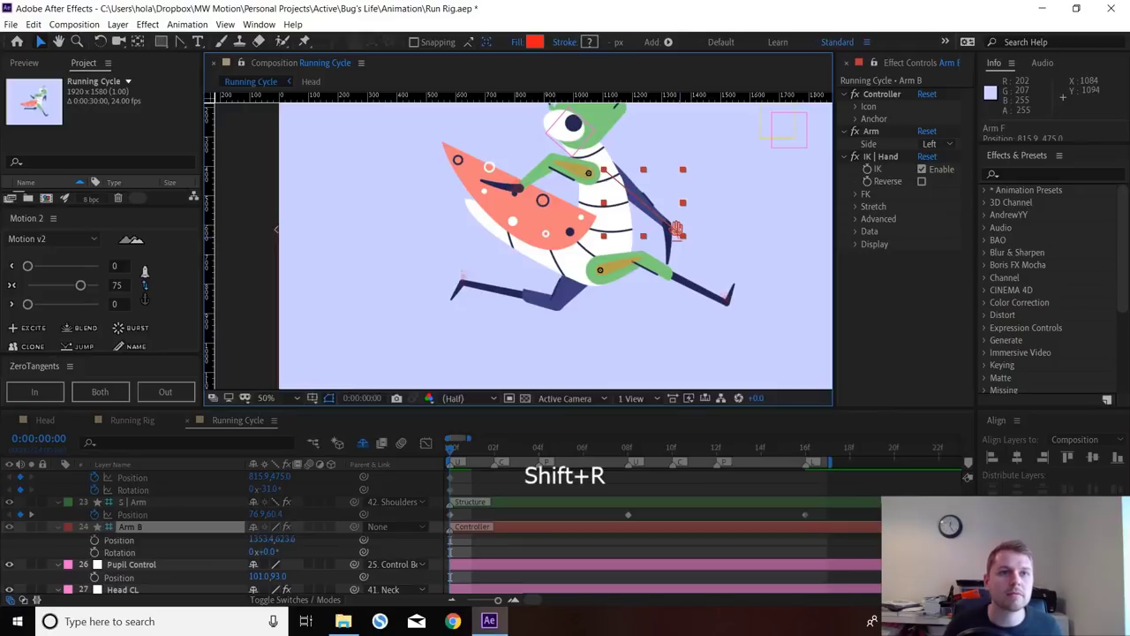
left_click_drag(675, 229, 673, 151)
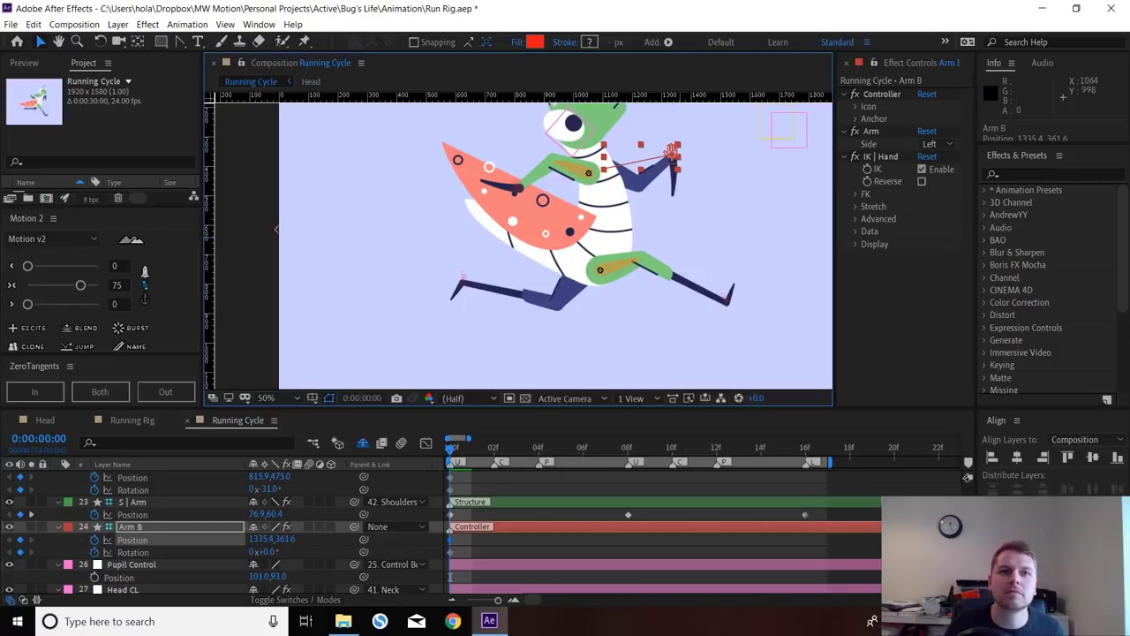
left_click(268, 552)
left_click_drag(269, 551, 230, 552)
left_click(130, 526)
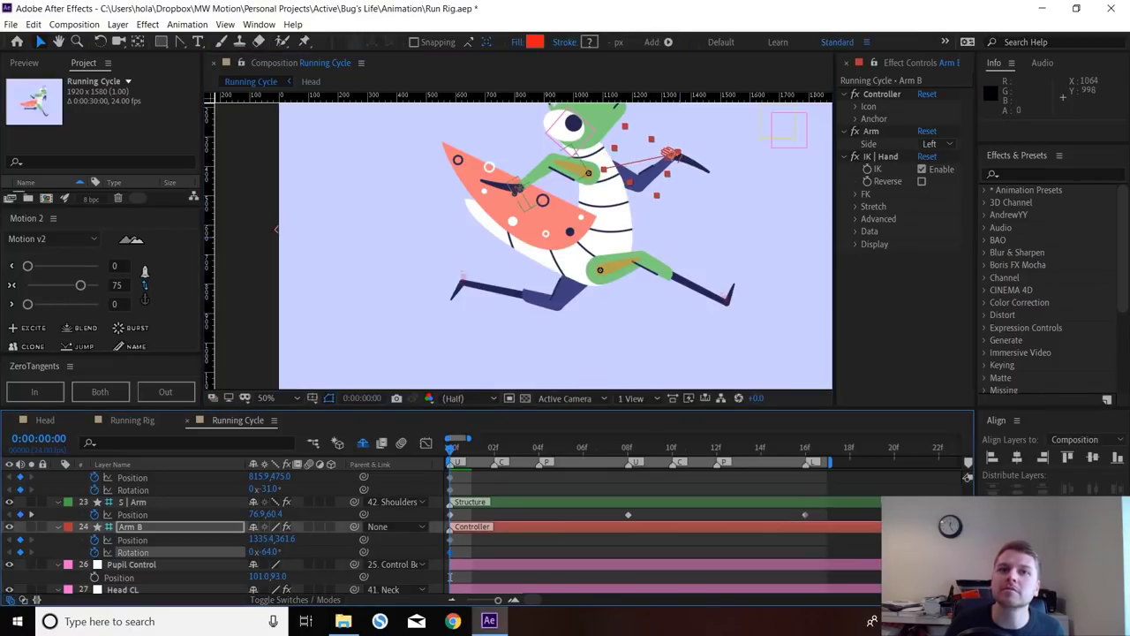
- Copy Arm B's frame 0 Position and Rotation keyframes onto Arm F at frame 8
key("k")
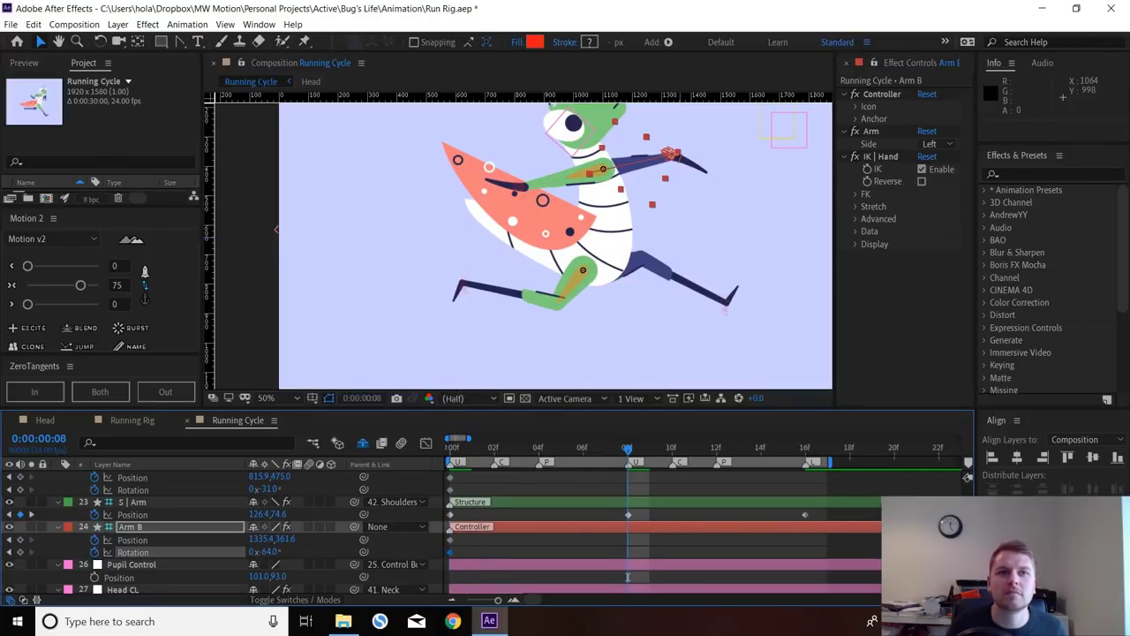
left_click_drag(471, 557, 445, 536)
key("ctrl+c")
scroll(627, 576, "up", 3)
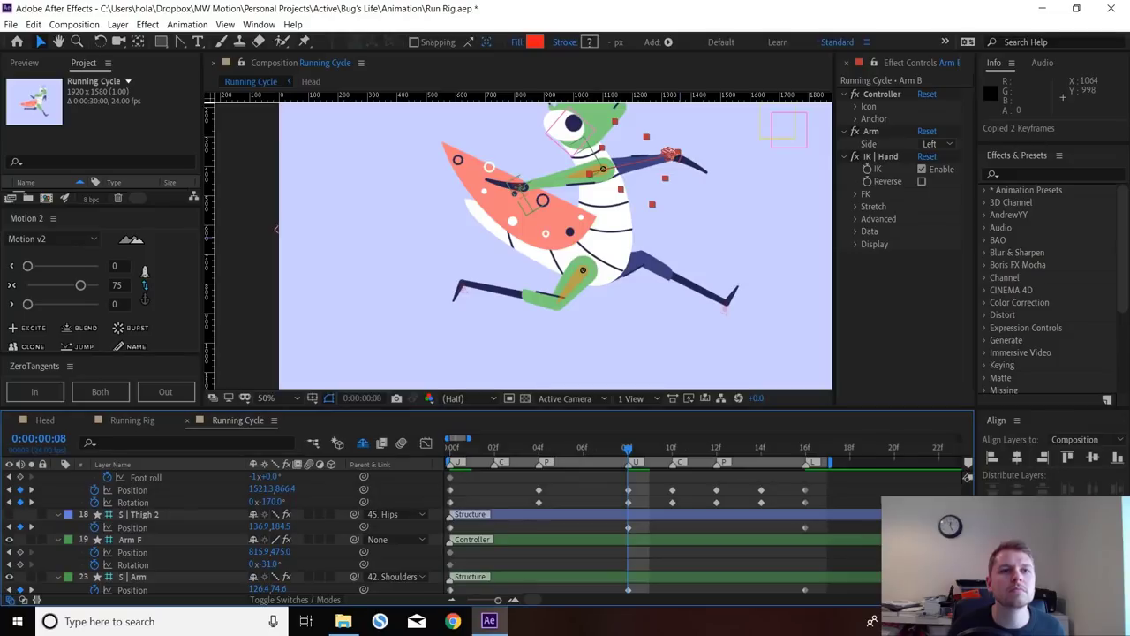
left_click(132, 551)
left_click(135, 564, "shift")
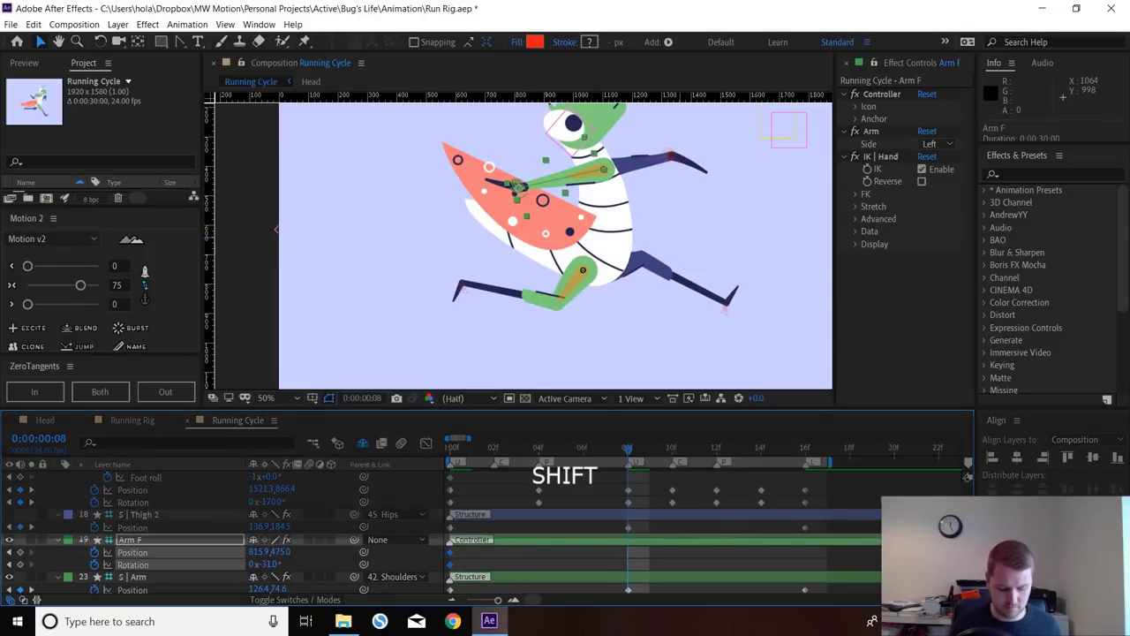
key("ctrl+v")
- Copy Arm F's frame 0 Position and Rotation keyframes onto Arm B at frame 8
left_click_drag(469, 549, 446, 569)
key("ctrl+c")
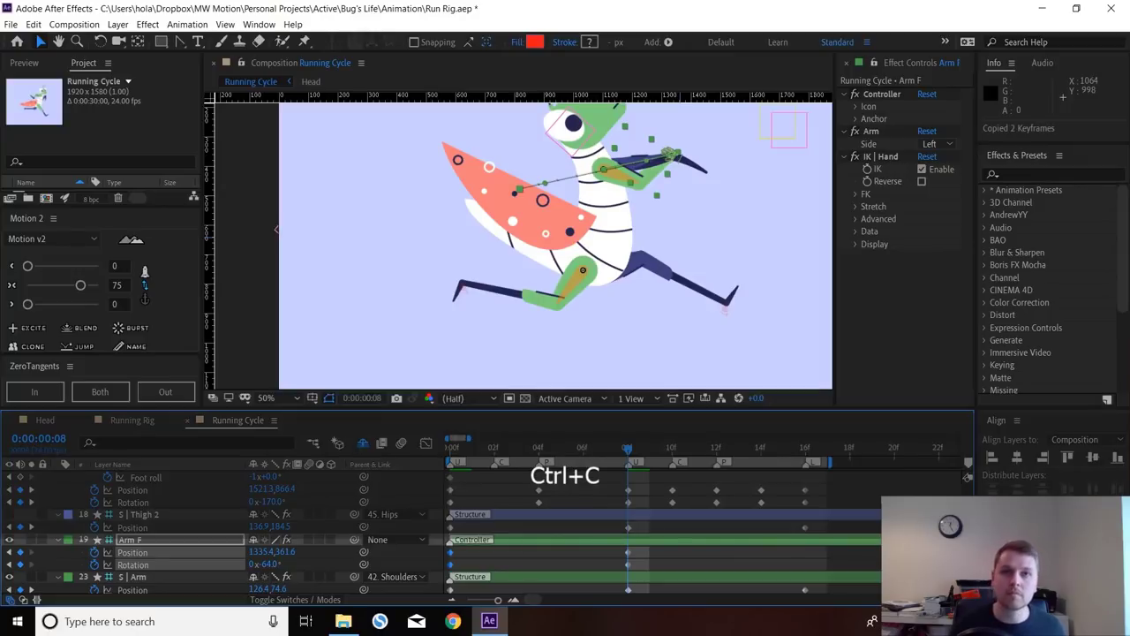
scroll(442, 539, "down", 2)
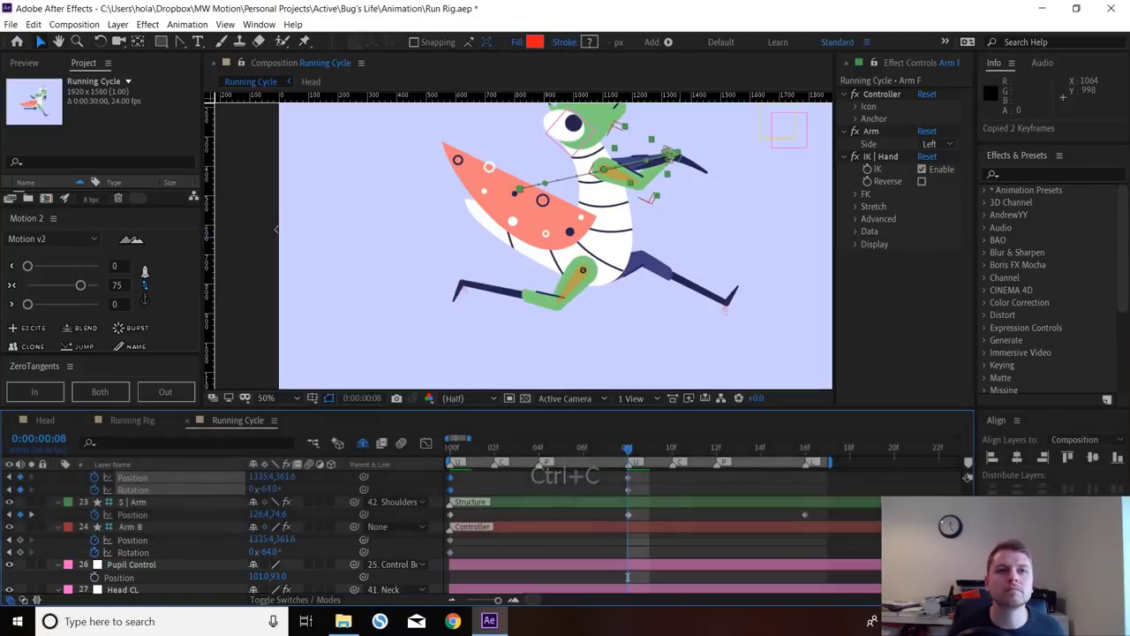
left_click(132, 539)
key("ctrl+v")
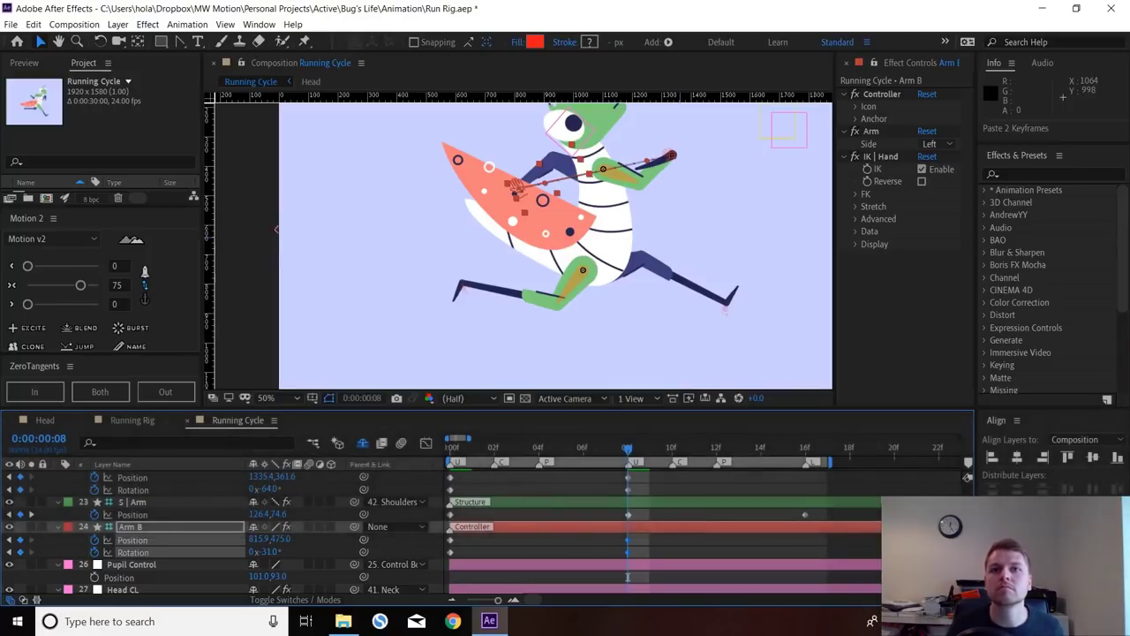
left_click(627, 575)
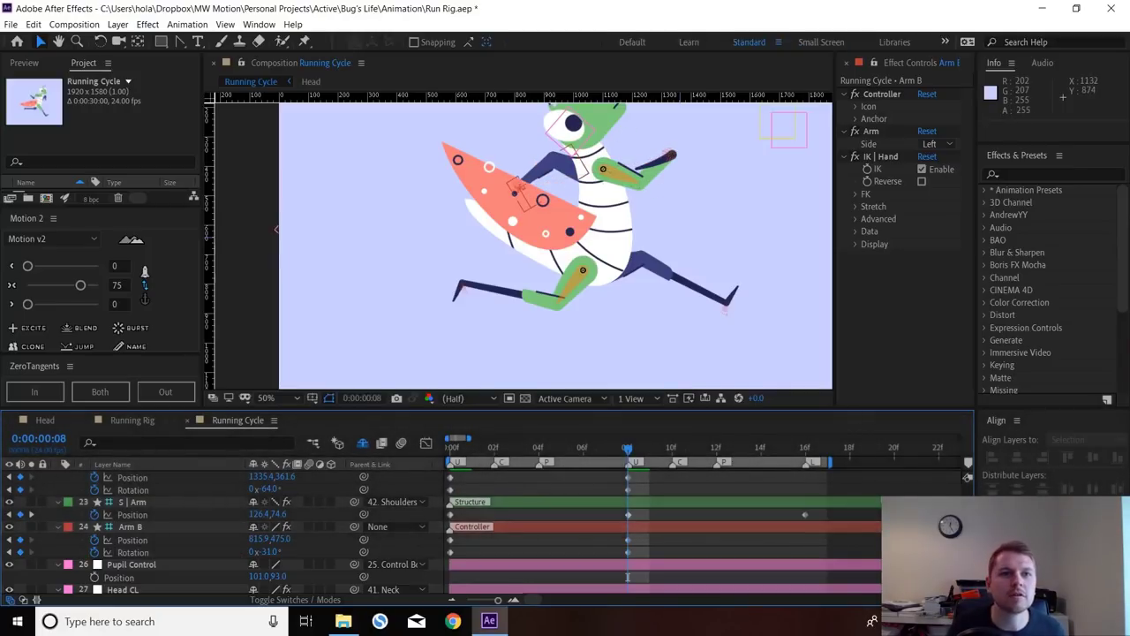
- At frame 8, set the Rotation of Arm B to 76° and of Arm F to 56°
mouse_move(269, 552)
left_mouse_down()
mouse_move(392, 552)
mouse_move(287, 552)
left_mouse_up()
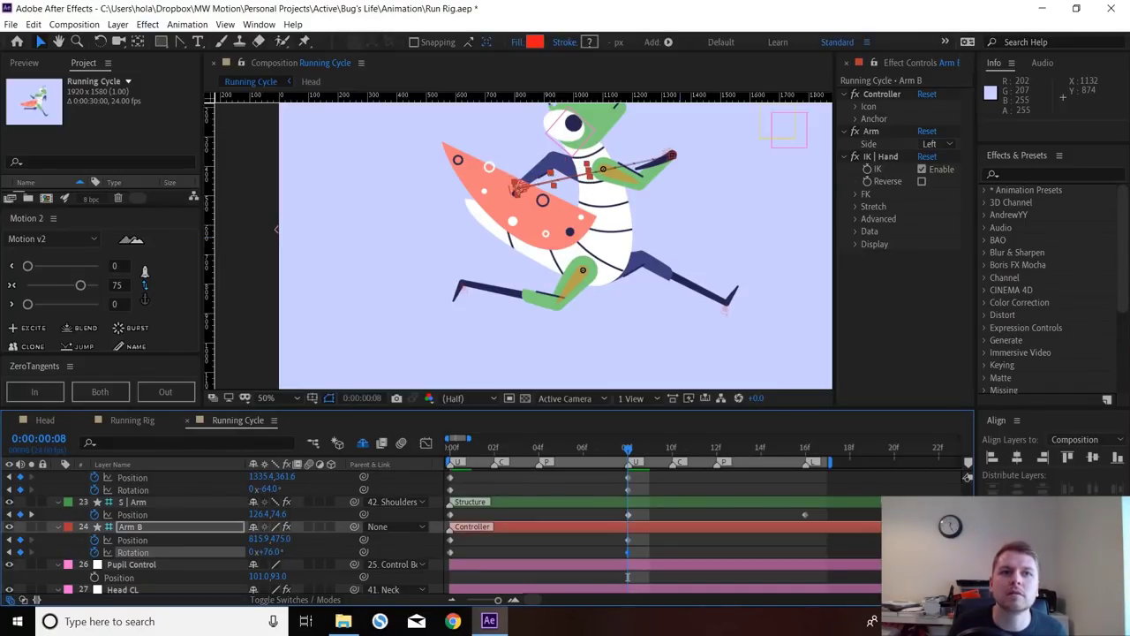
scroll(967, 477, "up", 2)
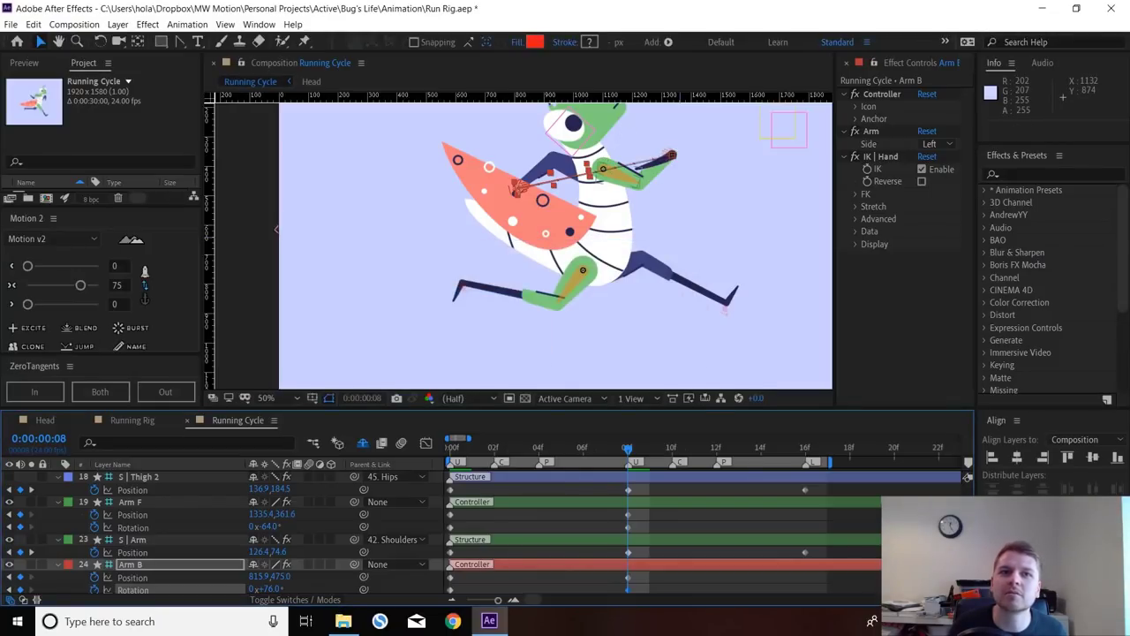
key("F2")
left_click_drag(268, 527, 339, 527)
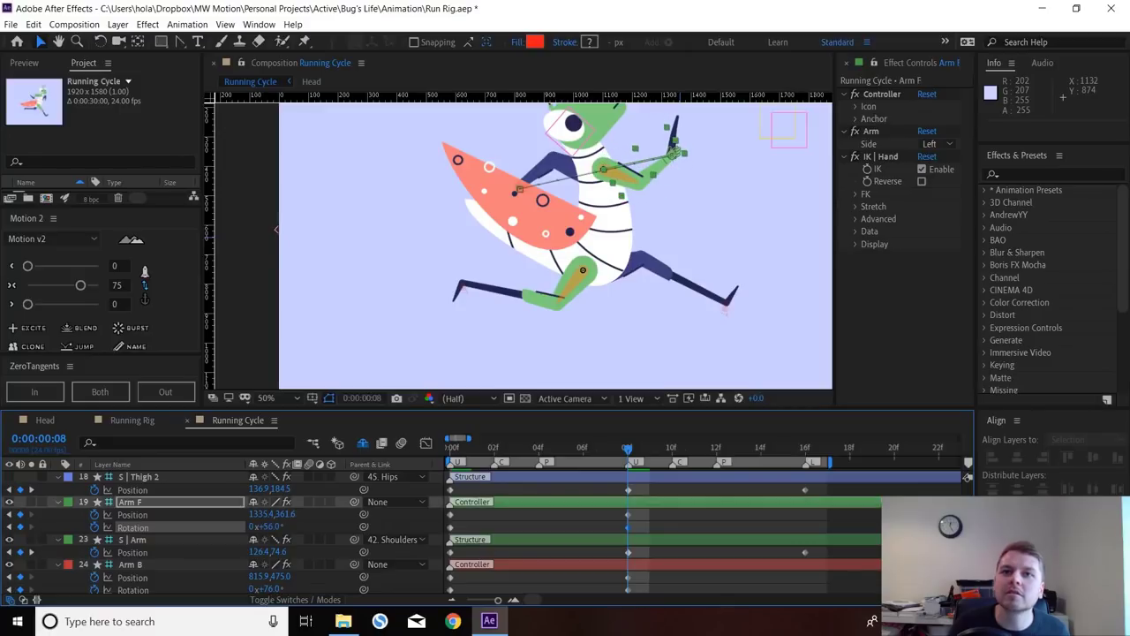
- Step through and preview the arm swing between frames 0 and 8, stopping at the passing pose on frame 4
key("Page_Up")
key("Page_Up")
key("Page_Up")
key("Page_Up")
key("Page_Up")
key("Page_Up")
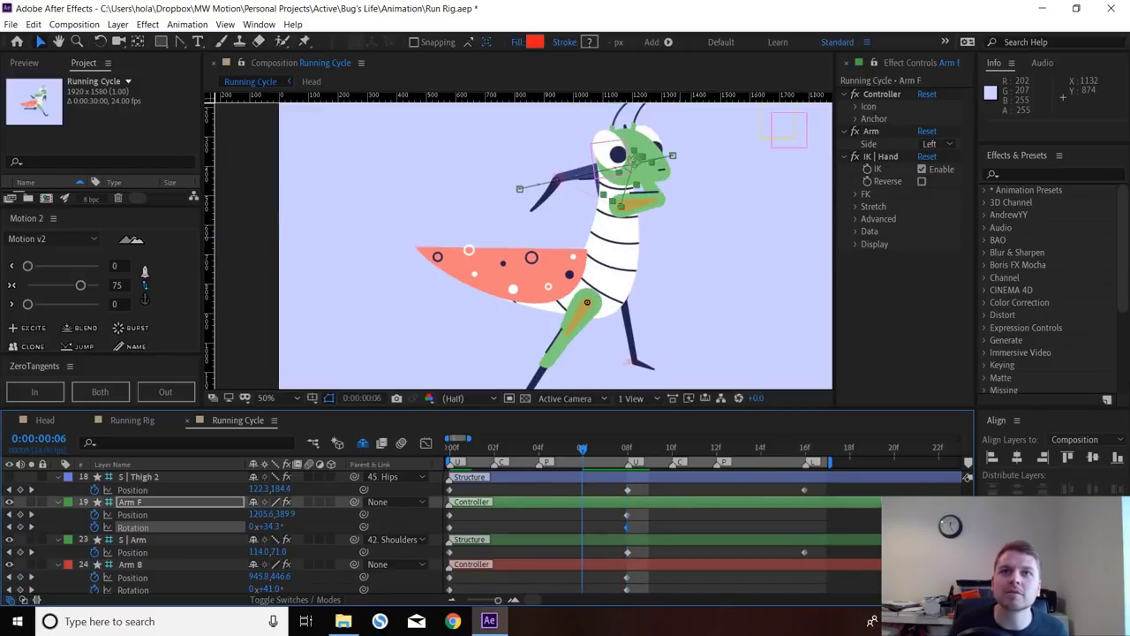
key("Page_Up")
key("Page_Up")
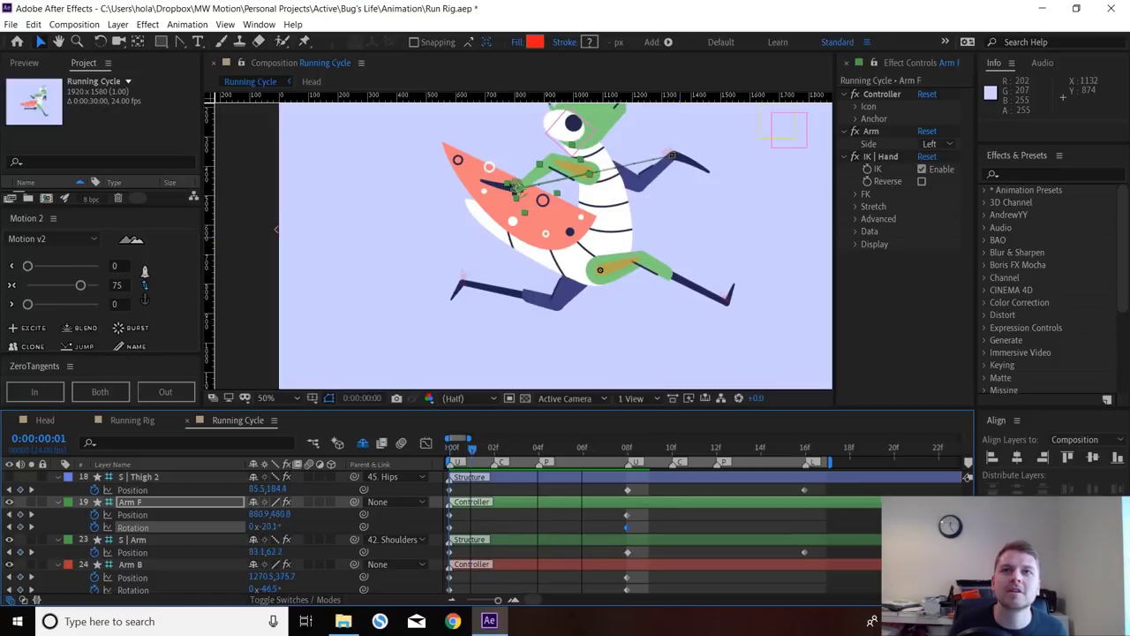
key("space")
key("space")
key("Page_Down")
key("Page_Down")
key("Page_Down")
key("Page_Down")
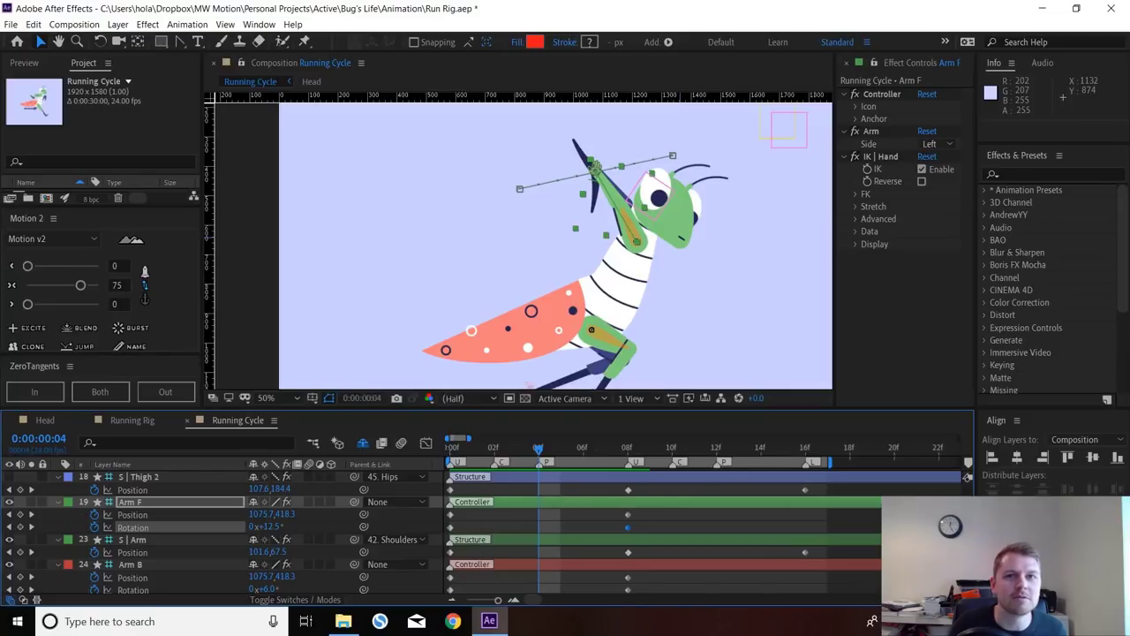
- Keyframe Arm F at frame 4, lowering the hand to about 1121.7, 884.3 with a Rotation of -201.5°
key("F2")
left_click(131, 502)
left_click_drag(591, 165, 582, 277)
key("space")
left_click_drag(272, 527, 83, 526)
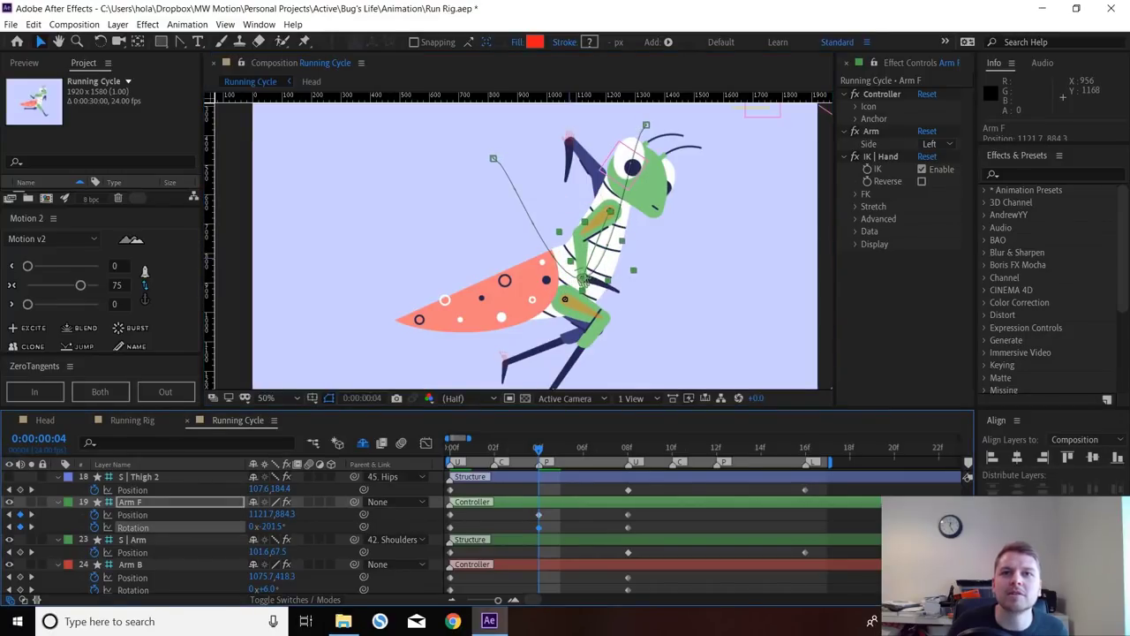
- Preview the arm swing and set Arm F's frame 4 Rotation to -6.5°
key("Home")
key("space")
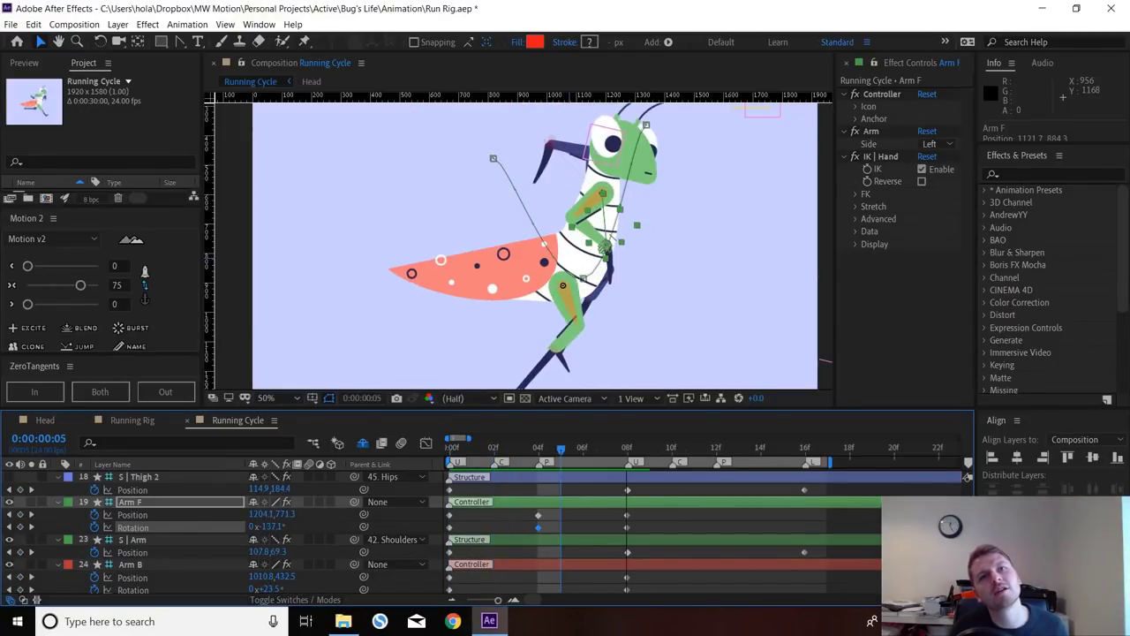
left_click_drag(268, 527, 381, 527)
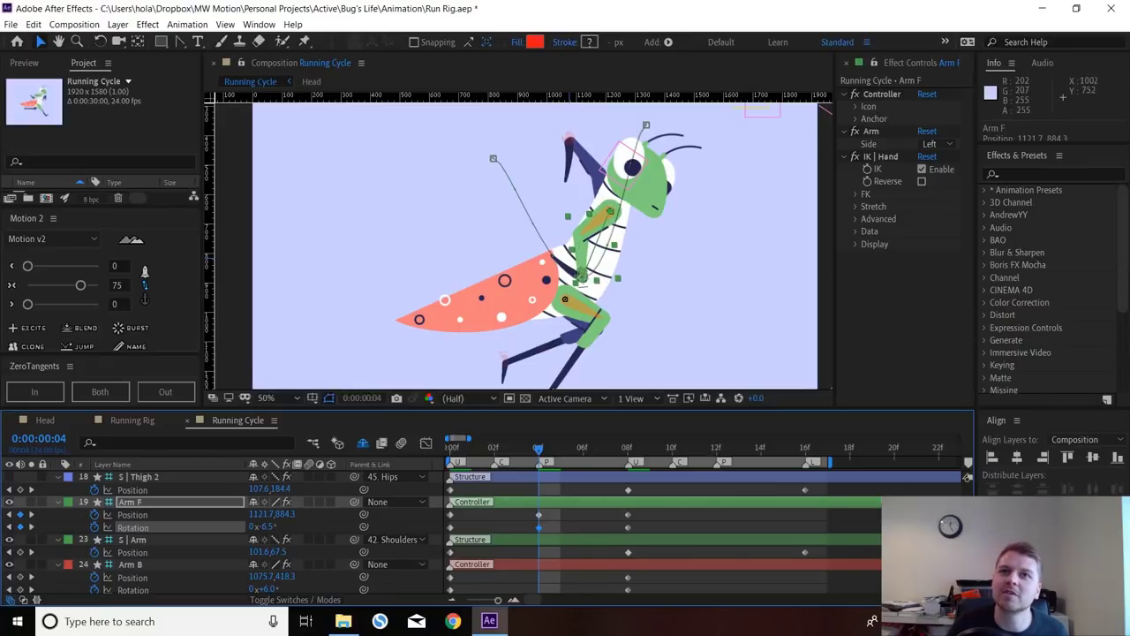
key("space")
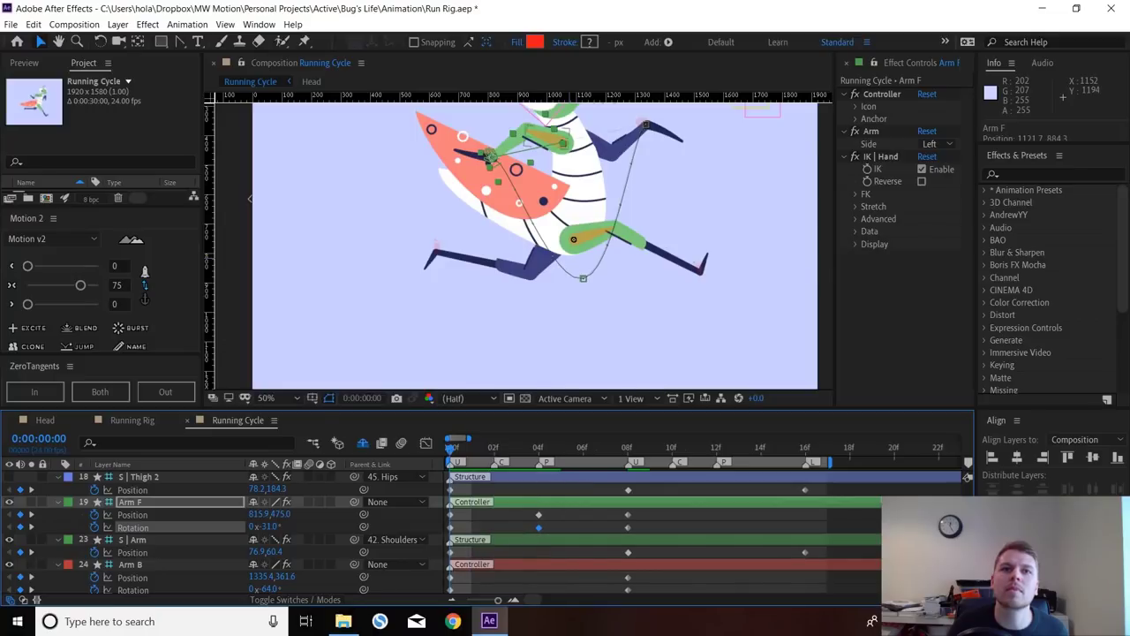
- Set Arm F's Rotation to -50° at frame 0 and 154° at frame 8, and preview the swing
left_click_drag(269, 527, 287, 527)
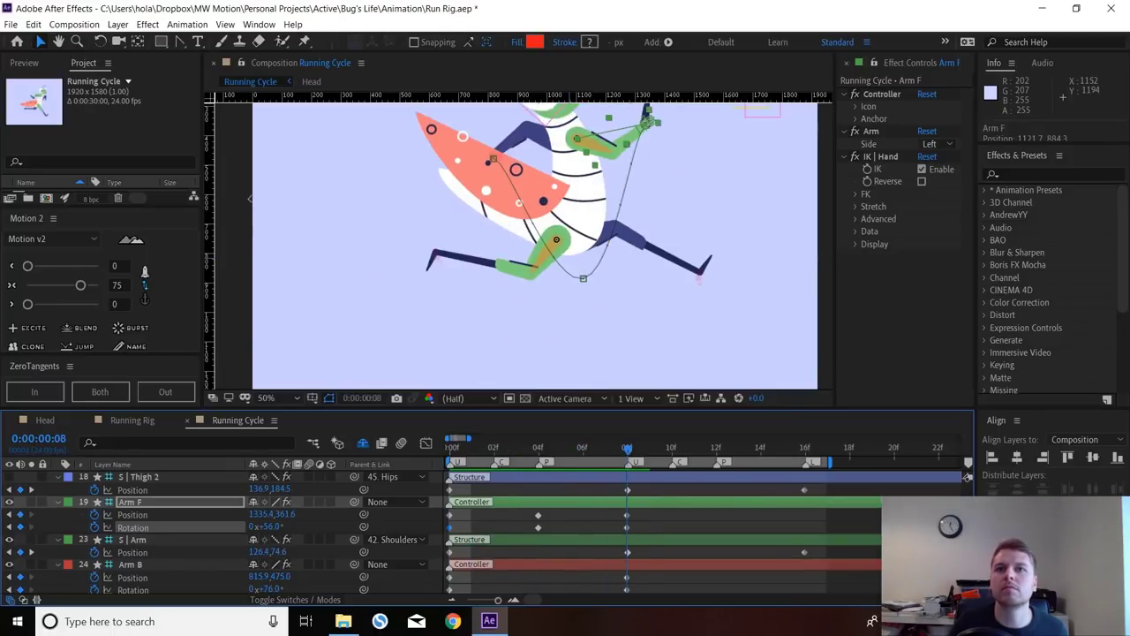
key("space")
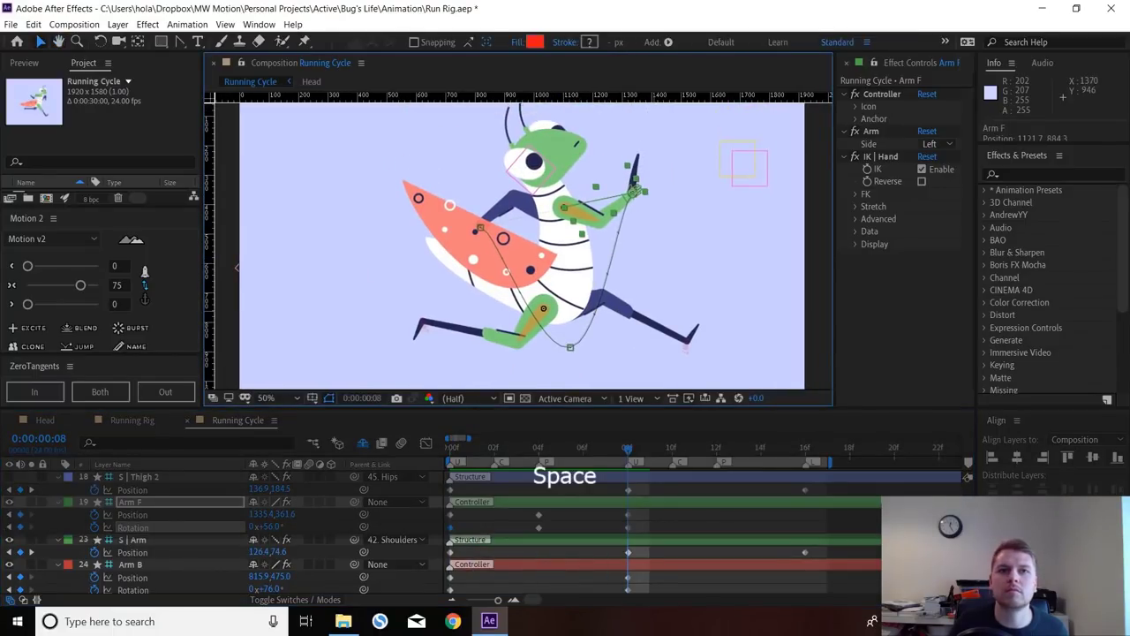
left_click_drag(270, 527, 344, 527)
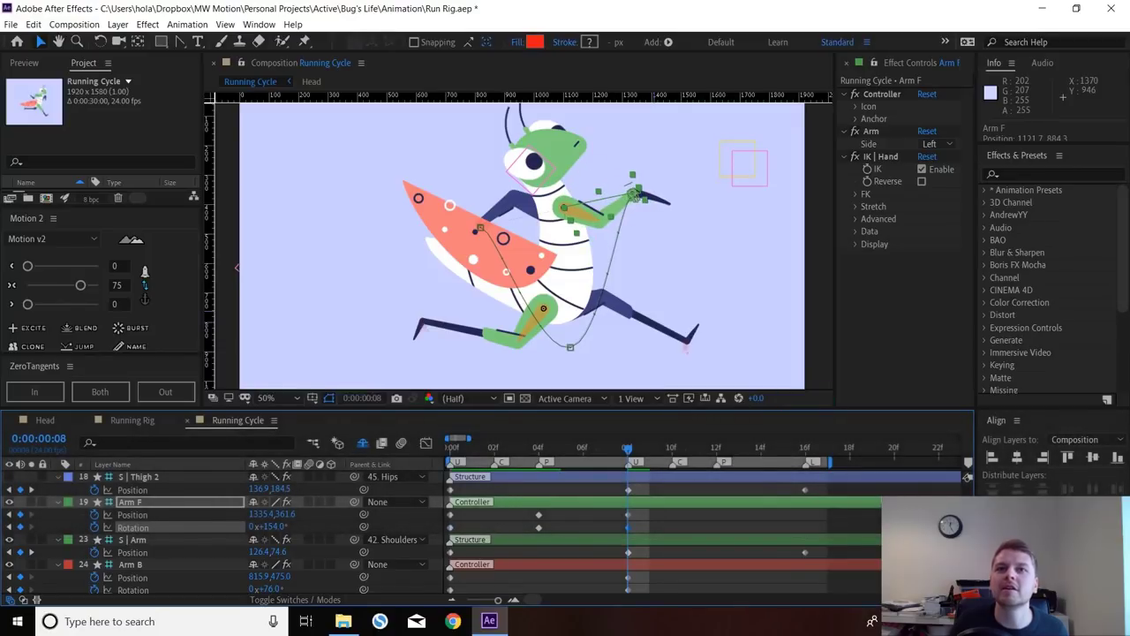
key("space")
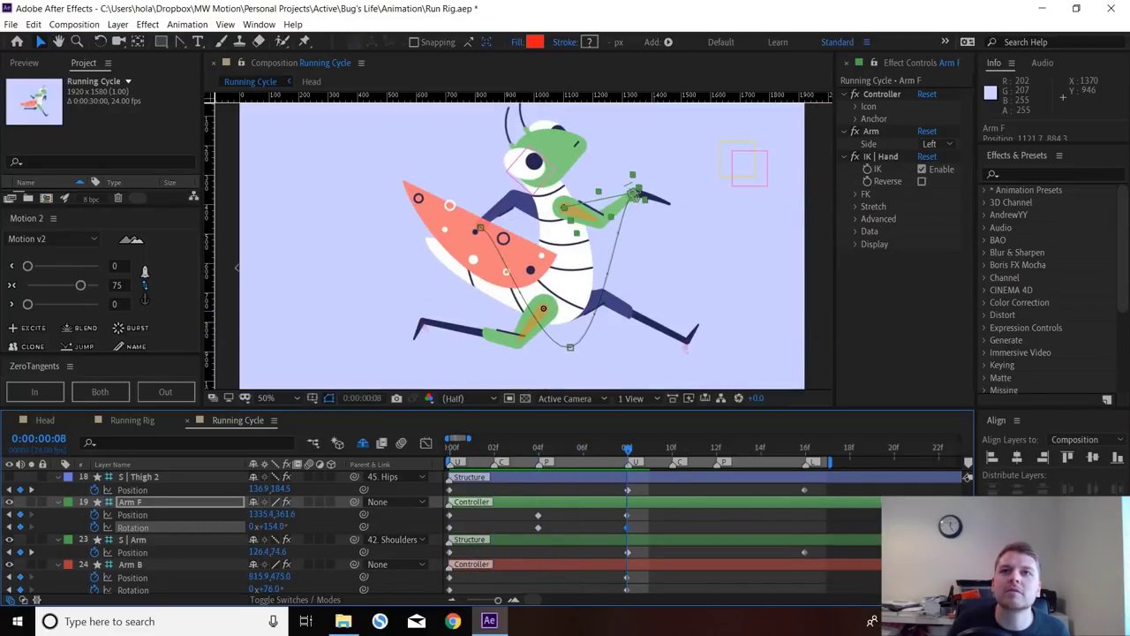
- Delete Arm F's frame 8 Rotation keyframe, rekey it at 181.5°, and check the frames before it
key("BackSpace")
key("Return")
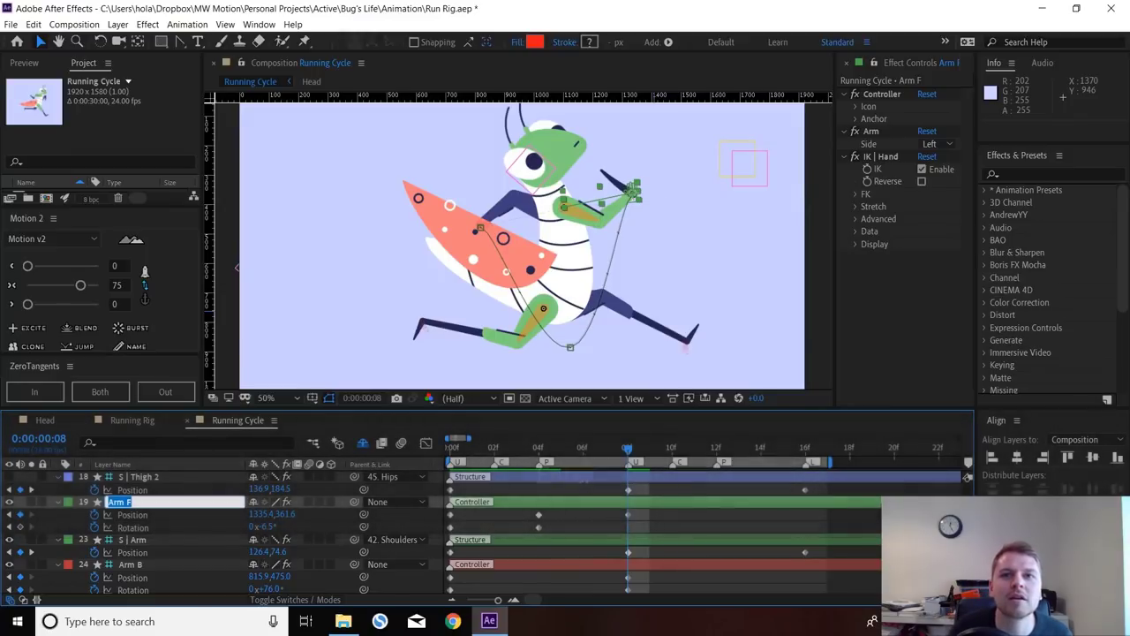
left_click(666, 527)
left_click_drag(267, 527, 378, 527)
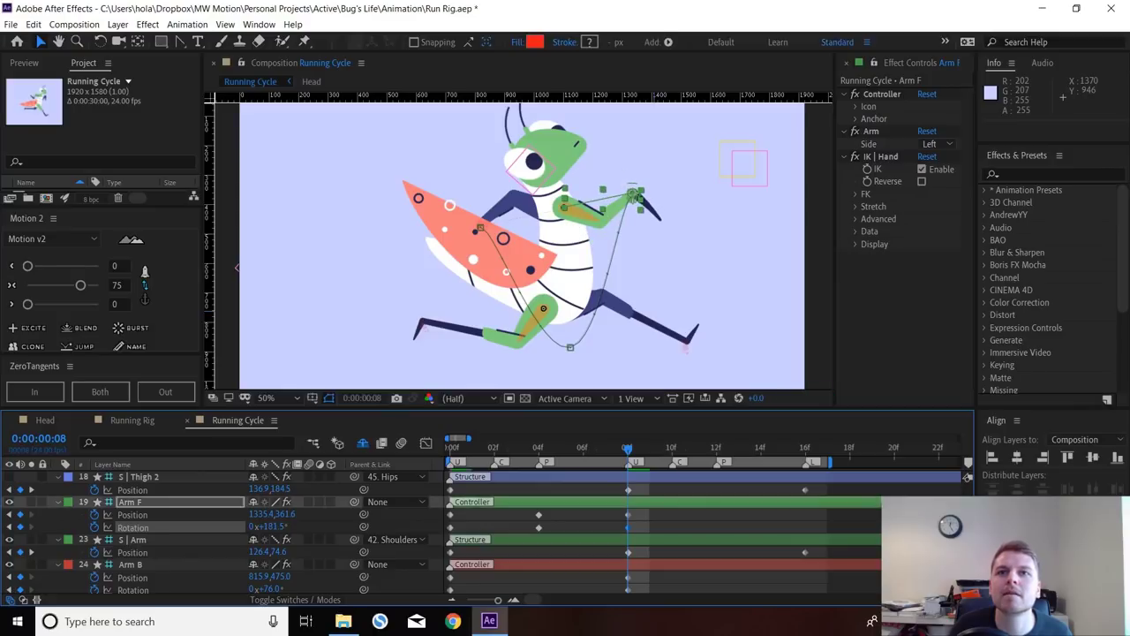
key("Page_Up")
key("Page_Up")
key("Page_Up")
key("Page_Up")
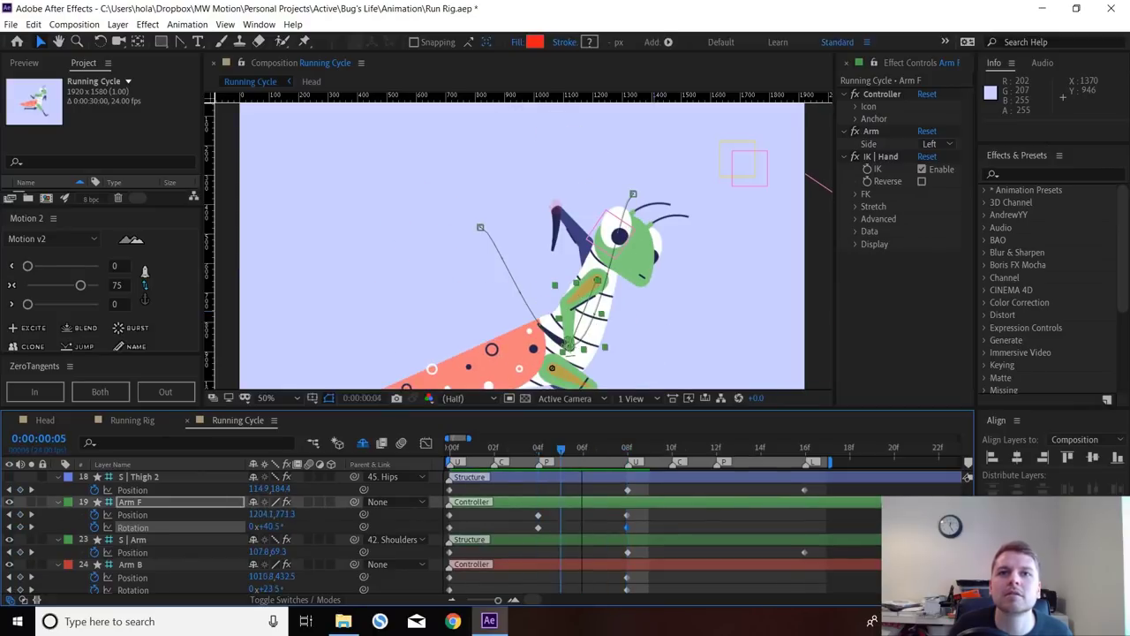
- Set Arm F's Rotation at frame 8 to -197.5° and check the swing back to frame 0
key("k")
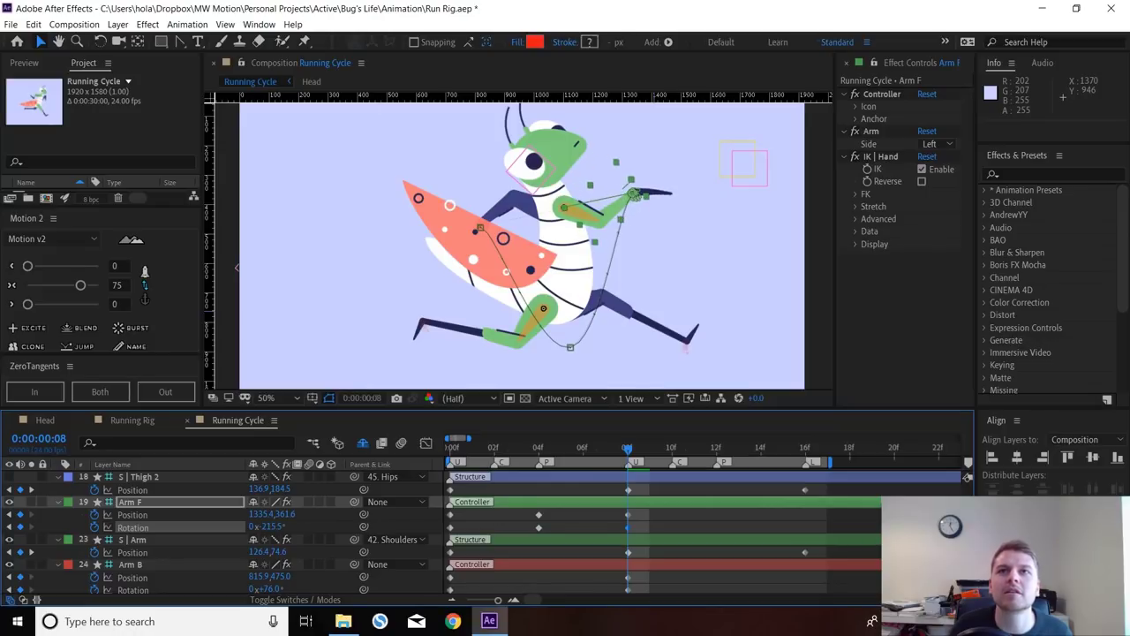
key("space")
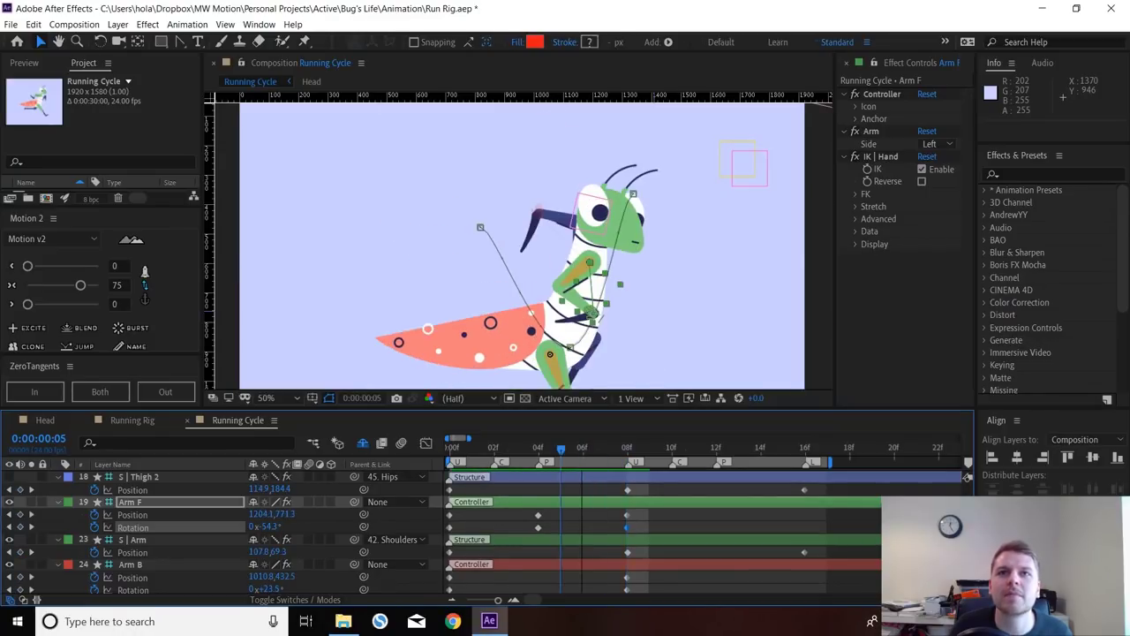
key("Page_Up")
key("Page_Up")
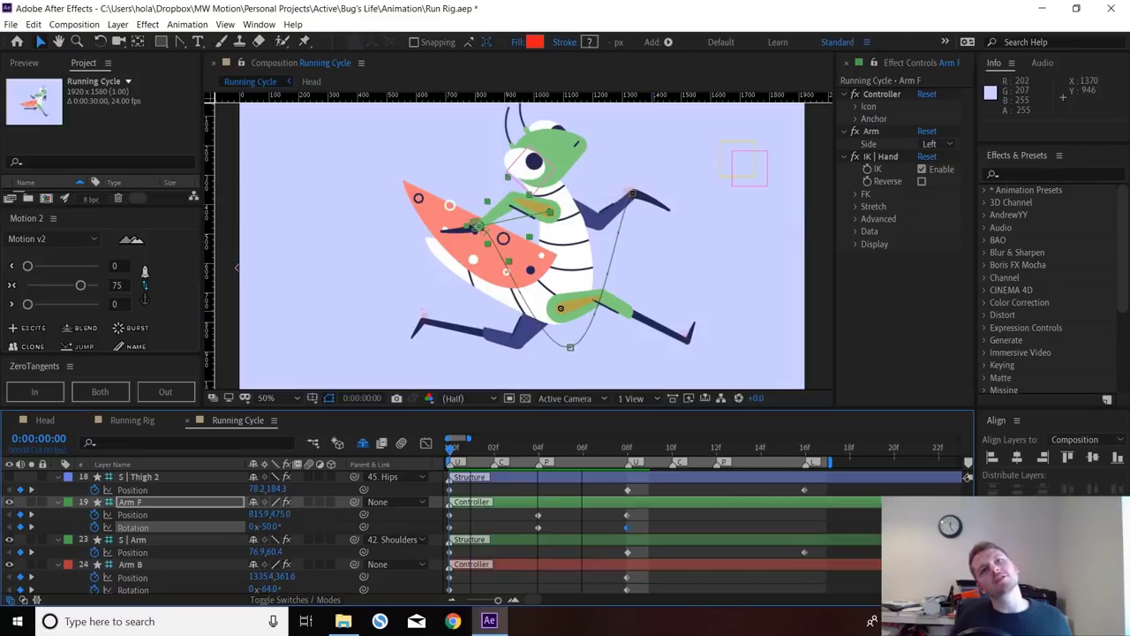
- Step back and forth between frames 0 and 9 to examine Arm F's swing and hand rotation, stopping at frame 4
key("Page_Down")
key("Page_Down")
key("Page_Down")
key("Page_Down")
key("Page_Down")
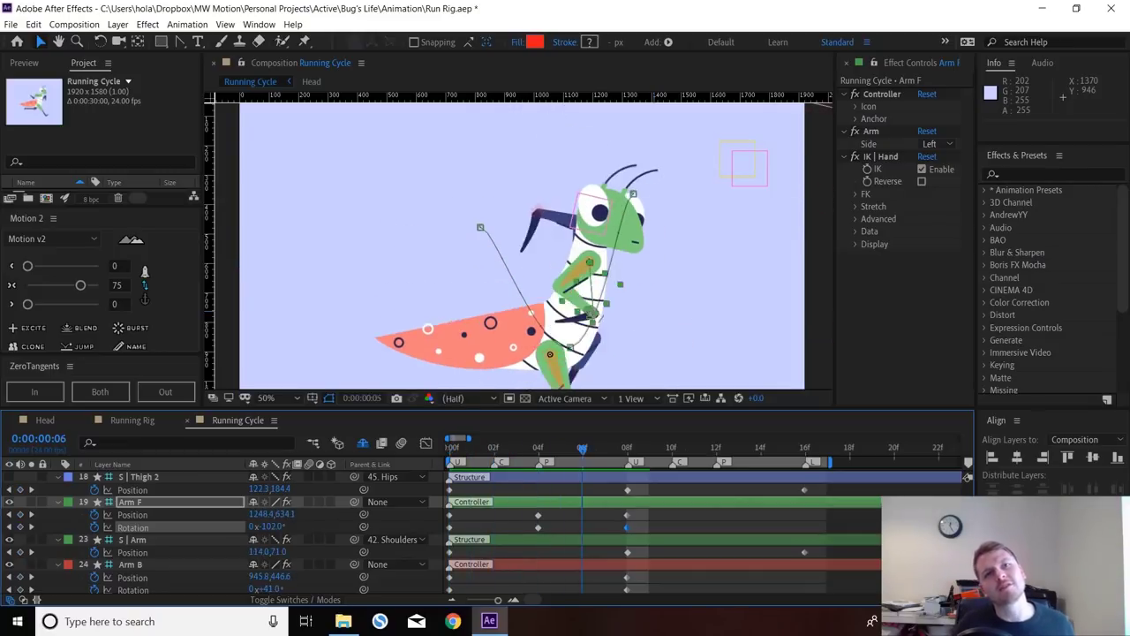
key("Page_Down")
key("Page_Down")
key("Page_Down")
key("Page_Down")
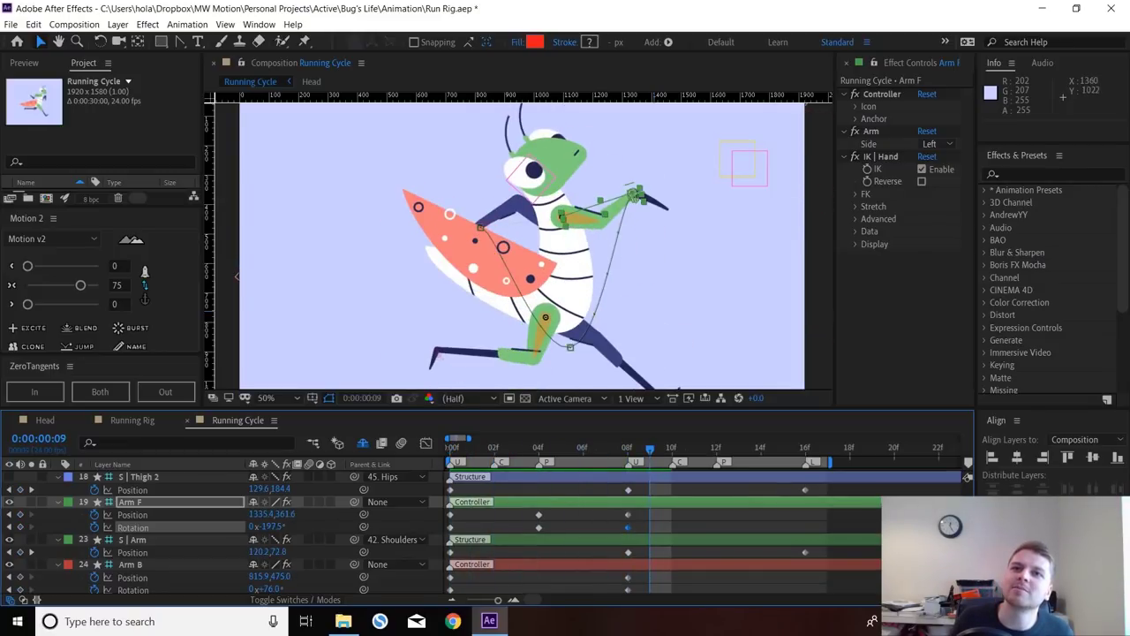
key("Page_Up")
key("Page_Up")
key("Page_Up")
key("Page_Up")
key("Page_Up")
key("Page_Up")
key("Page_Up")
key("Page_Up")
key("Page_Up")
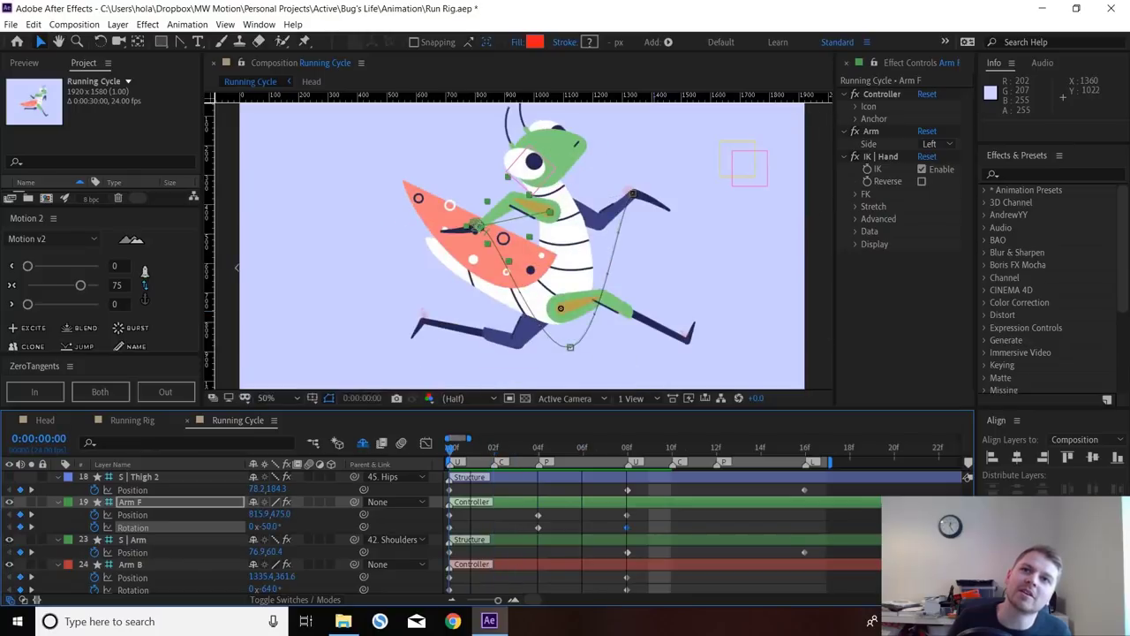
key("Page_Down")
key("Page_Down")
key("Page_Down")
key("Page_Down")
key("Page_Down")
key("Page_Down")
key("Page_Down")
key("Page_Down")
key("Page_Up")
key("Page_Up")
key("Page_Up")
key("Page_Up")
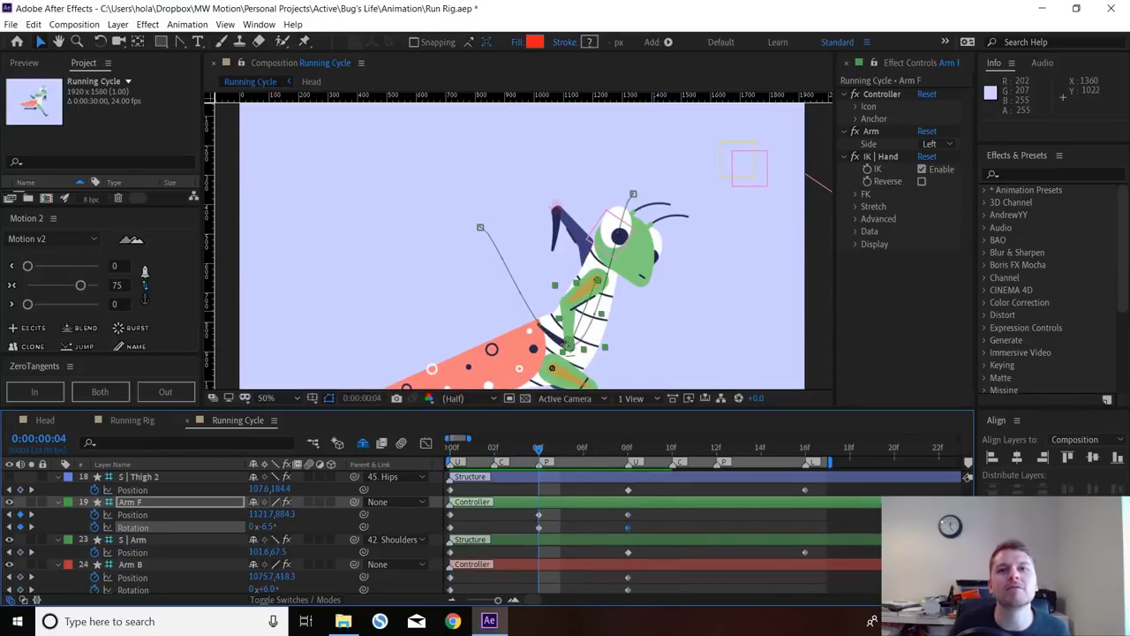
- Try offsetting Arm F's three Rotation keyframes one frame later, preview the swing, and move them back
key("alt+Right")
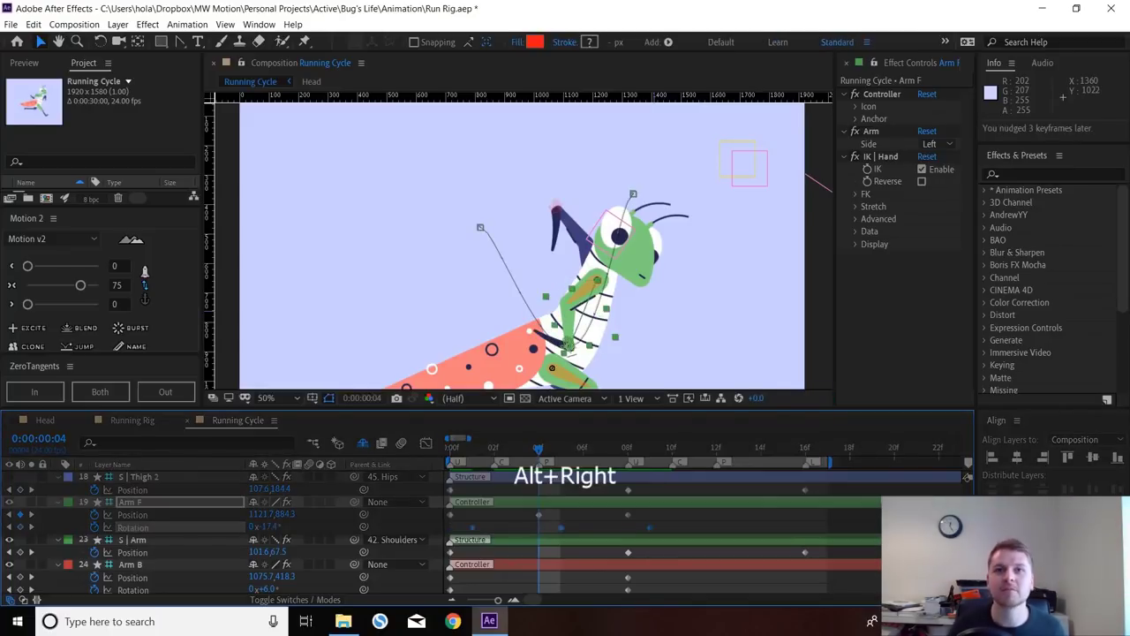
key("Page_Up")
key("Page_Up")
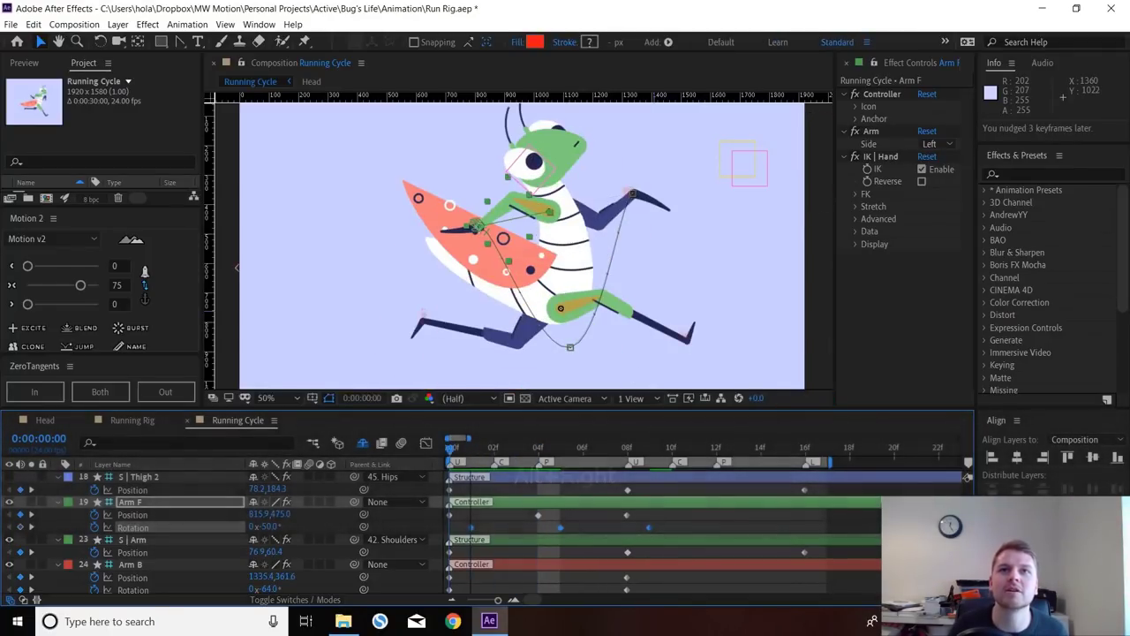
key("space")
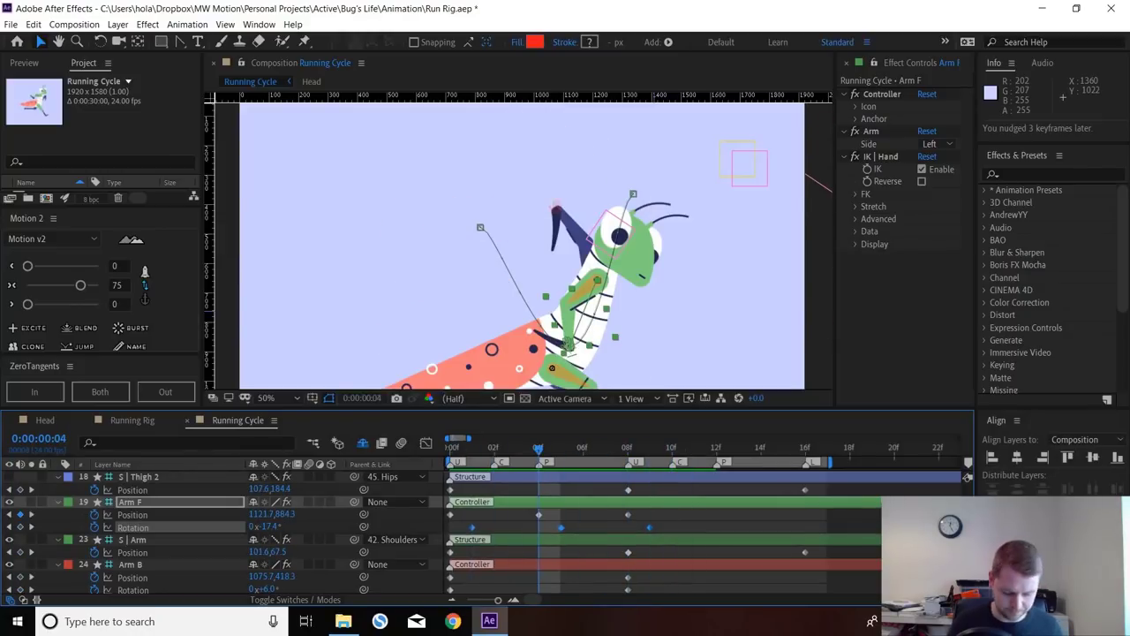
key("alt+Left")
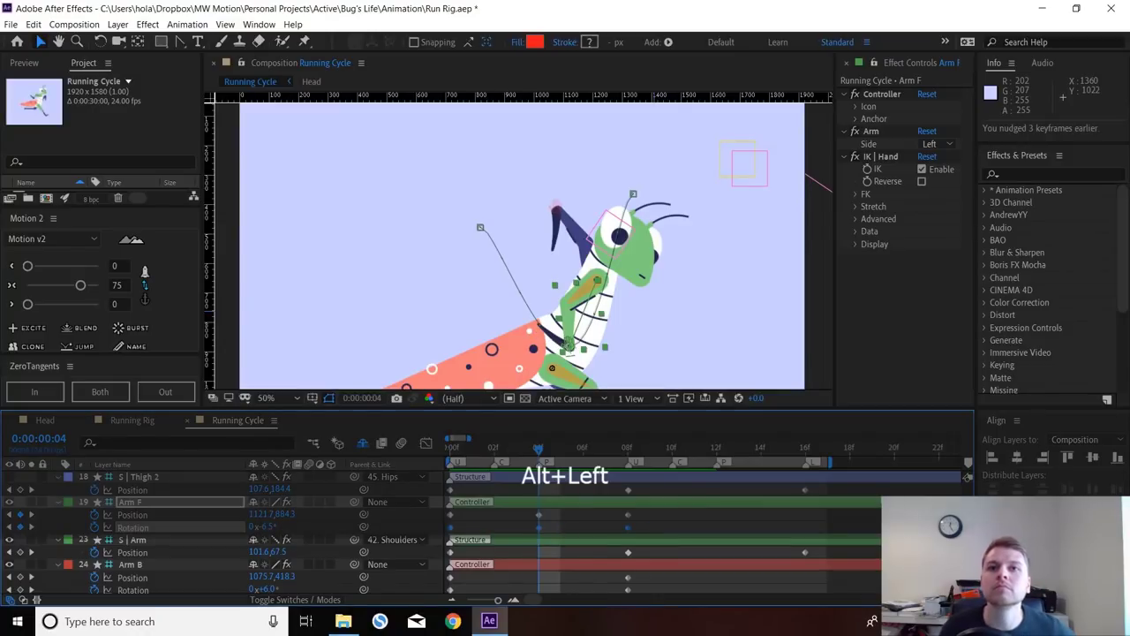
- Curve Arm F's motion path by pulling the frame 8 and frame 0 path handles downward, and preview the swing
key("F2")
left_click_drag(539, 449, 628, 448)
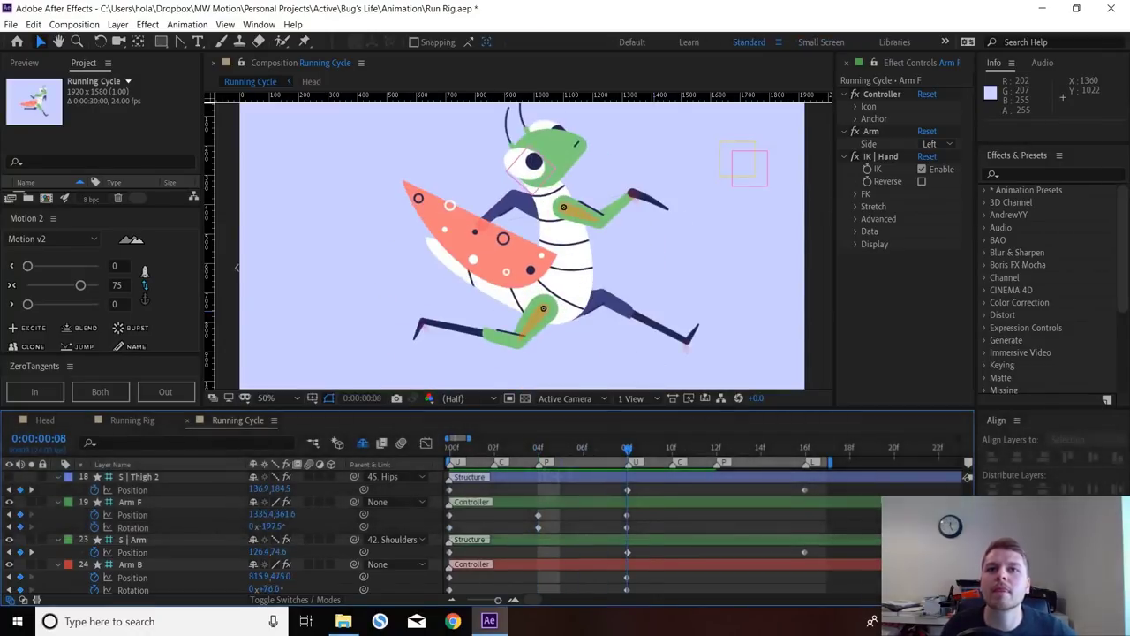
left_click(628, 515)
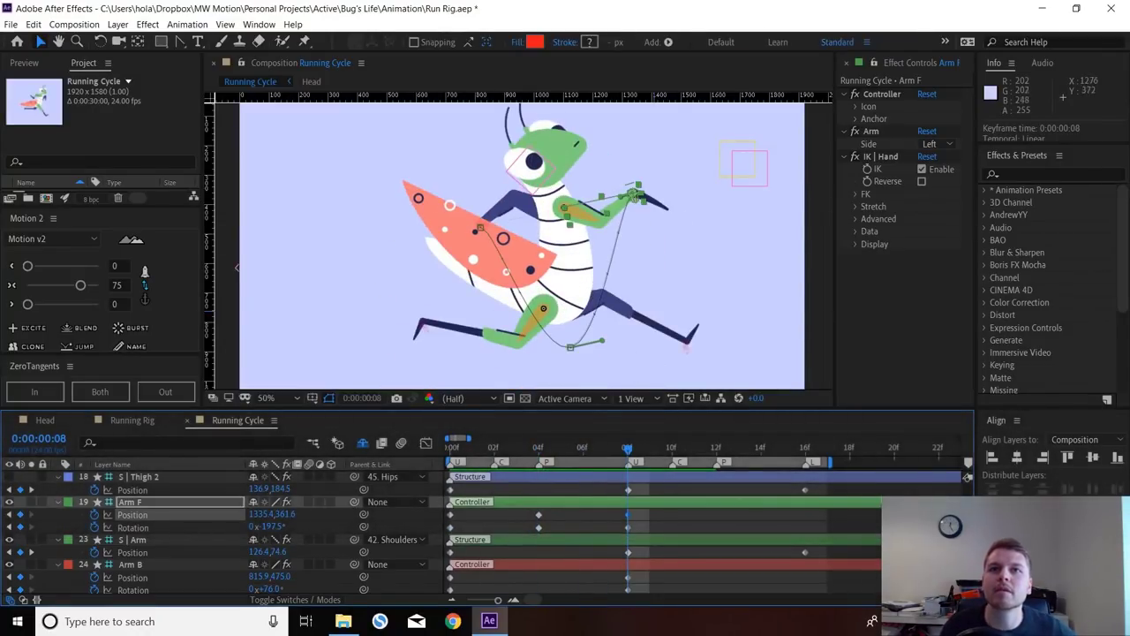
left_click_drag(626, 196, 626, 277)
left_click(480, 228)
left_click_drag(497, 229, 475, 297)
key("space")
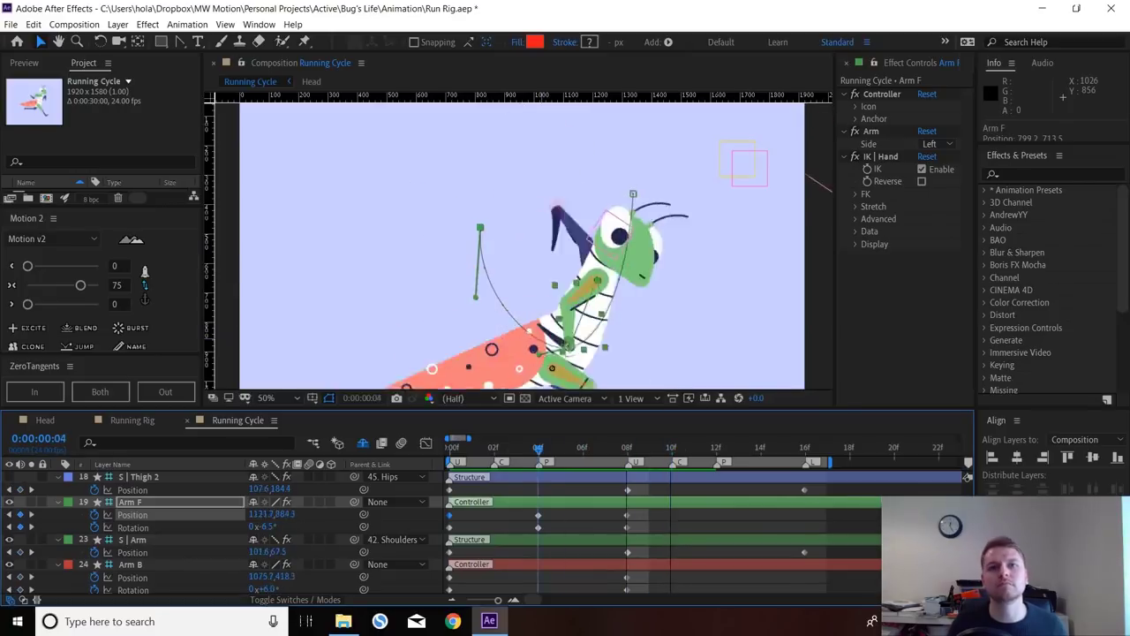
- Copy Arm F's frame 0 Position and Rotation keyframes to frame 16 to close the swing loop
key("Page_Down")
key("Page_Down")
key("Page_Down")
key("Page_Down")
key("Page_Down")
key("Page_Down")
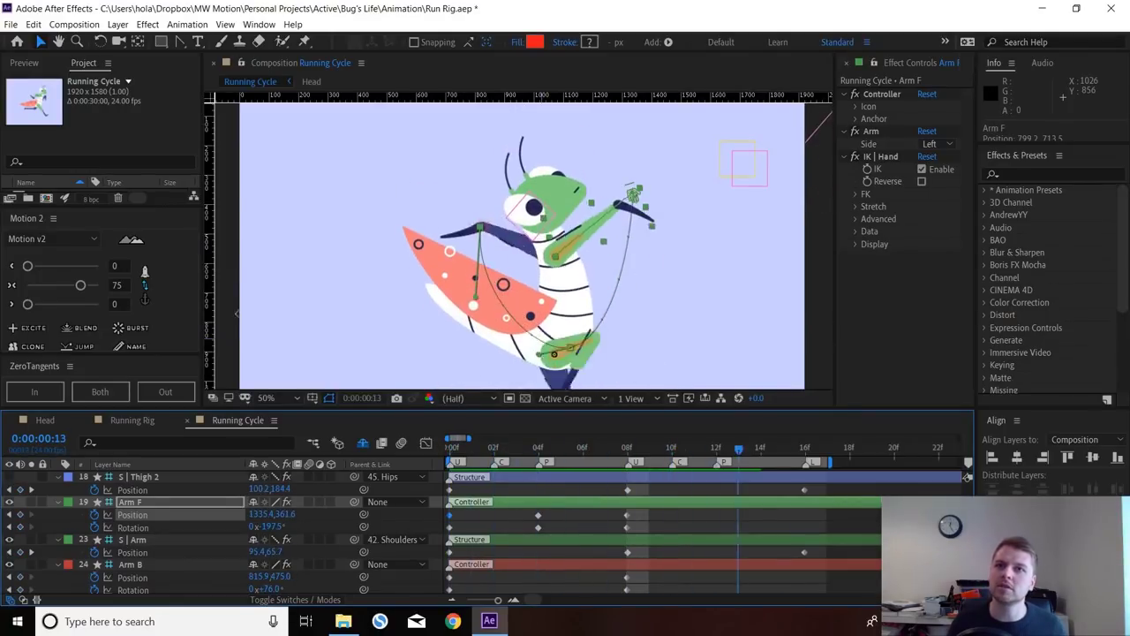
key("F2")
left_click_drag(491, 510, 439, 530)
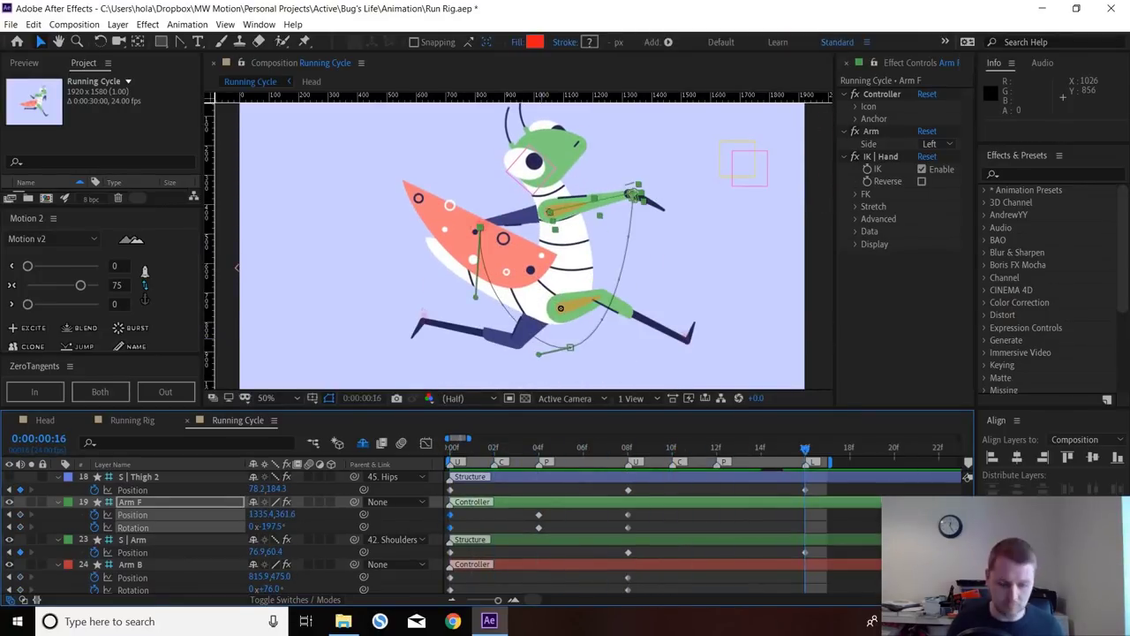
key("ctrl+v")
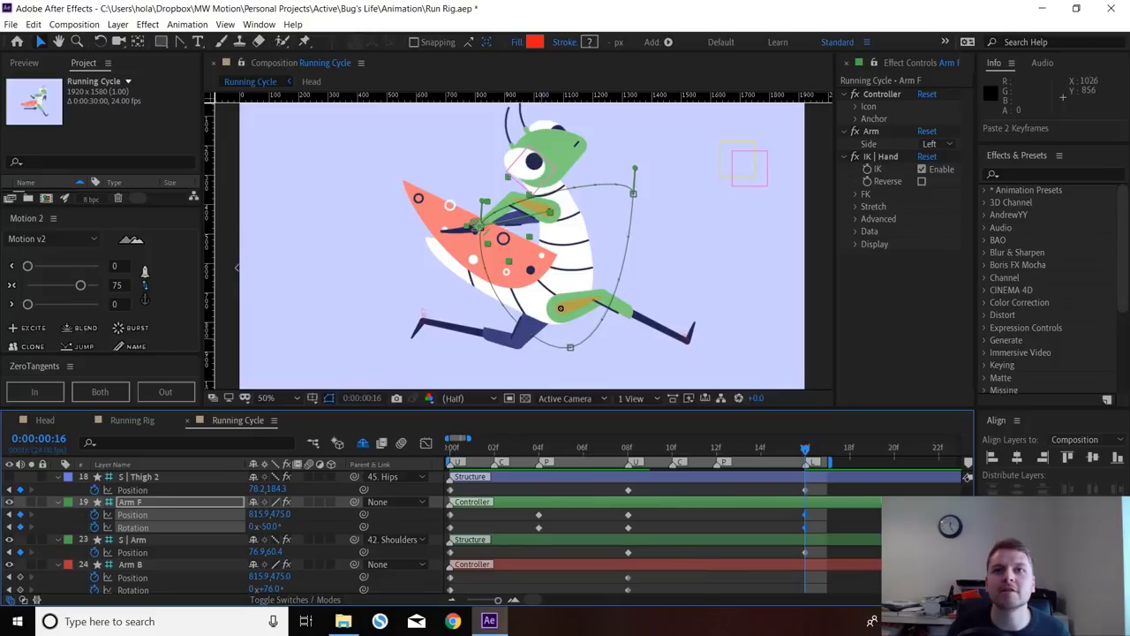
- Copy Arm F's passing-pose Position and Rotation keyframes from frame 4 to frame 12
key("j")
left_click_drag(530, 510, 563, 532)
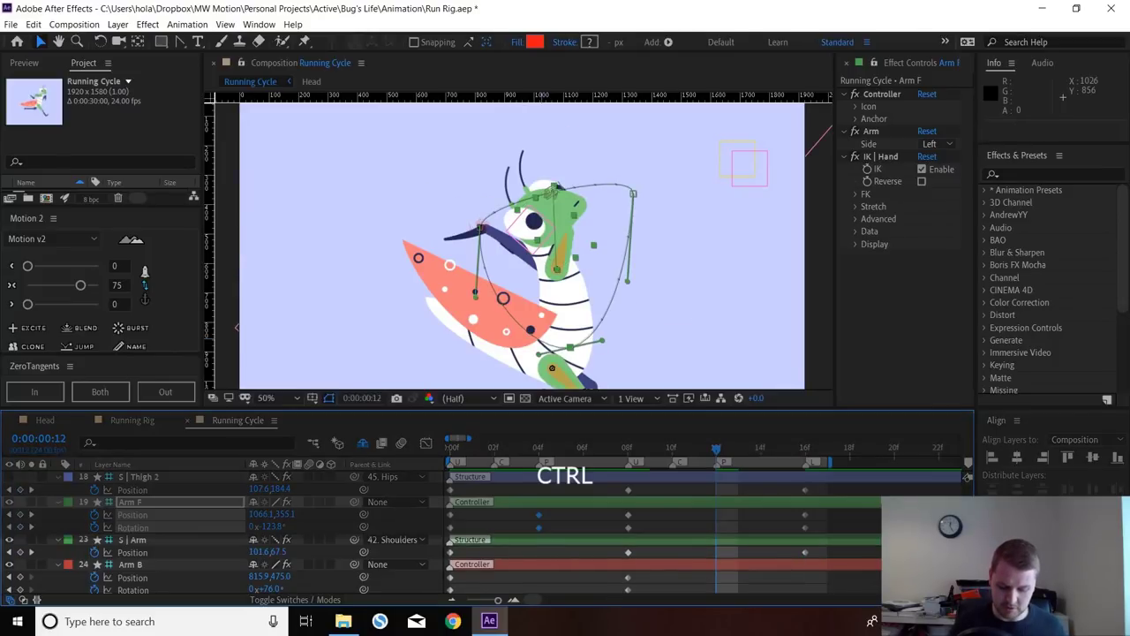
key("ctrl+c")
key("ctrl+v")
- Extend both of Arm F's path handles at the frame 12 keyframe sideways to round the bottom of the return swing
key("space")
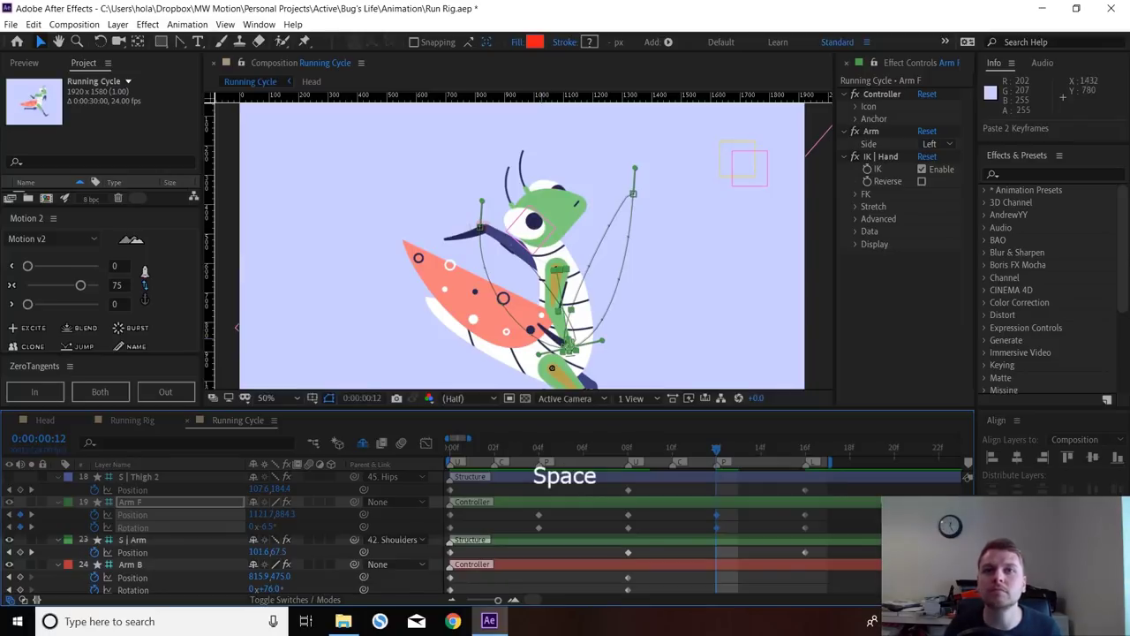
left_click_drag(660, 316, 645, 287)
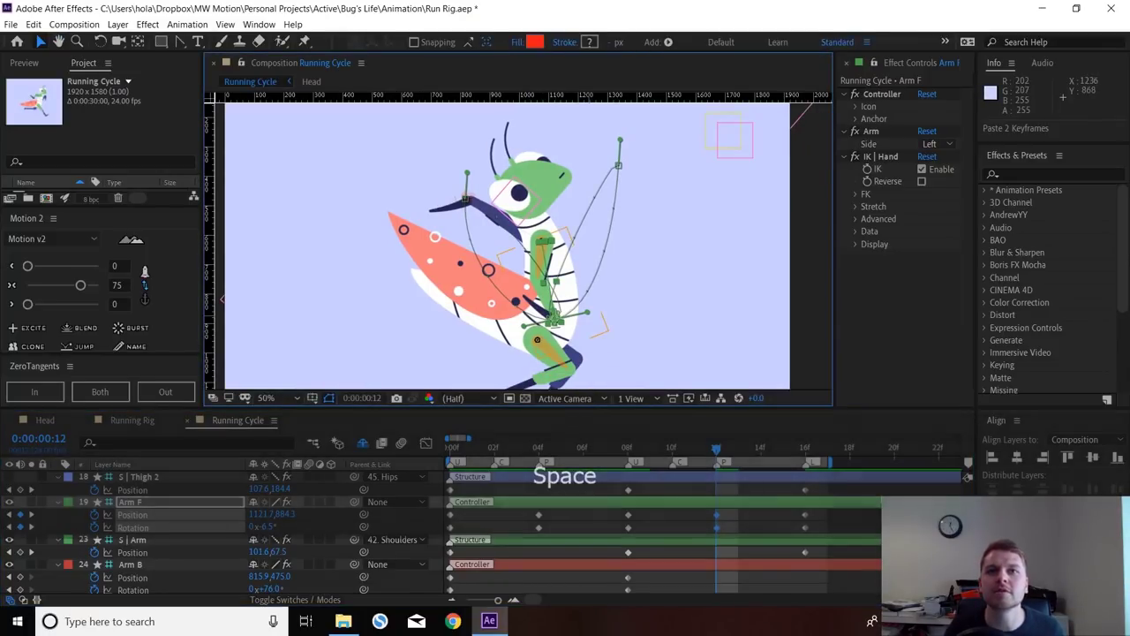
left_click_drag(587, 311, 464, 322)
left_click_drag(587, 318, 609, 313)
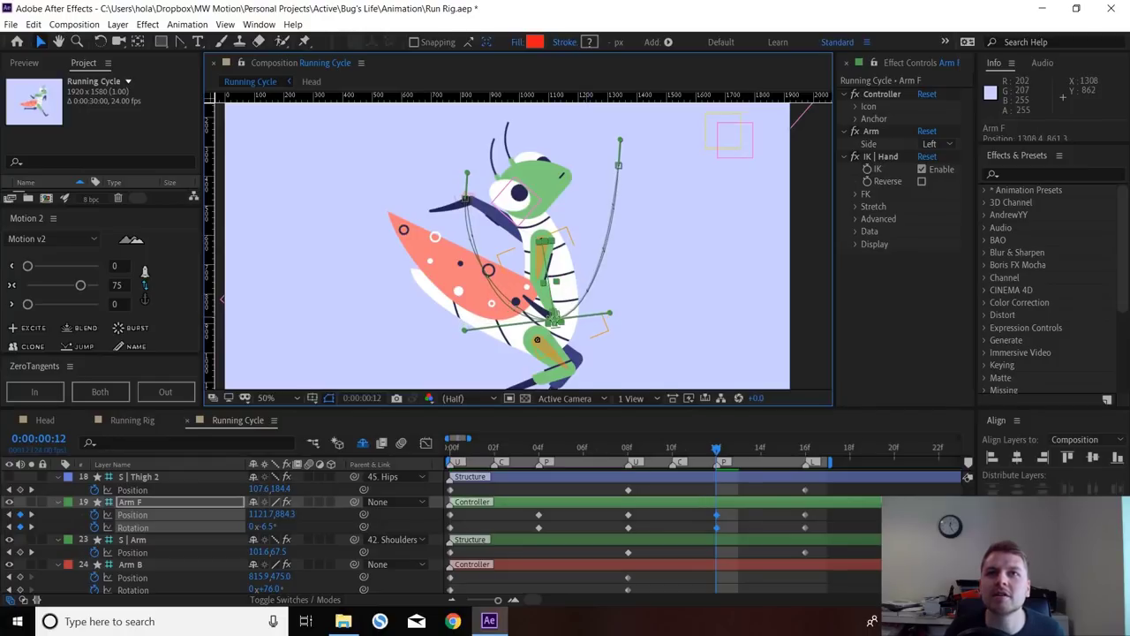
- Pull Arm F's return-path handles at frames 8 and 16 downward, shorten the frame 12 handles, and preview the loop
left_click_drag(620, 141, 597, 181)
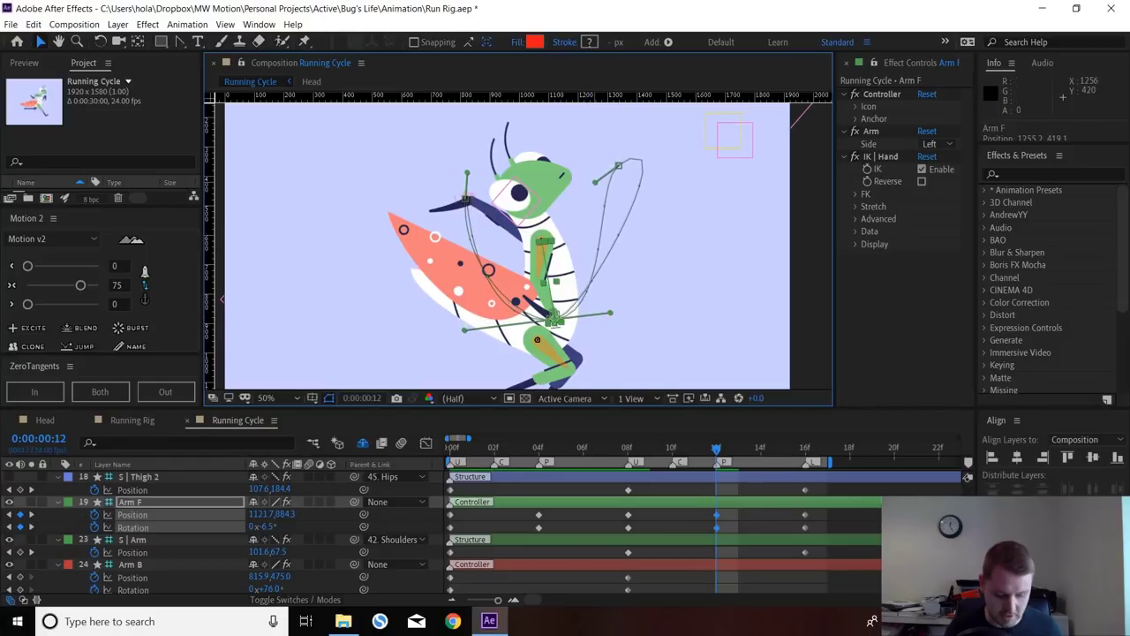
key("ctrl+z")
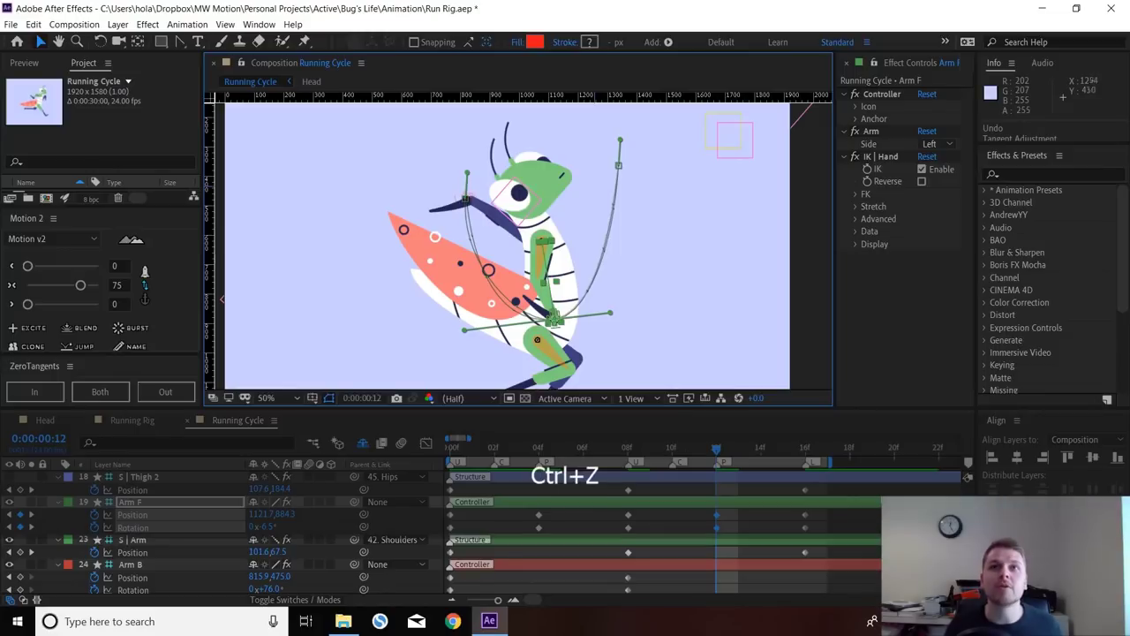
left_click_drag(620, 140, 624, 229)
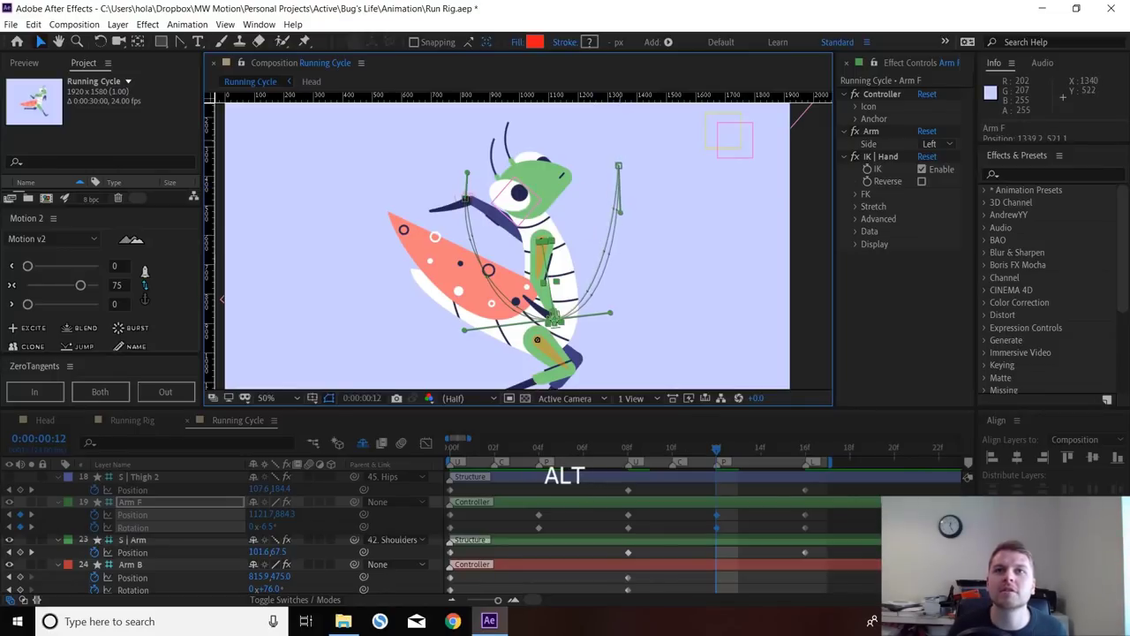
left_click_drag(610, 313, 594, 312)
key("alt")
left_click_drag(444, 195, 458, 237)
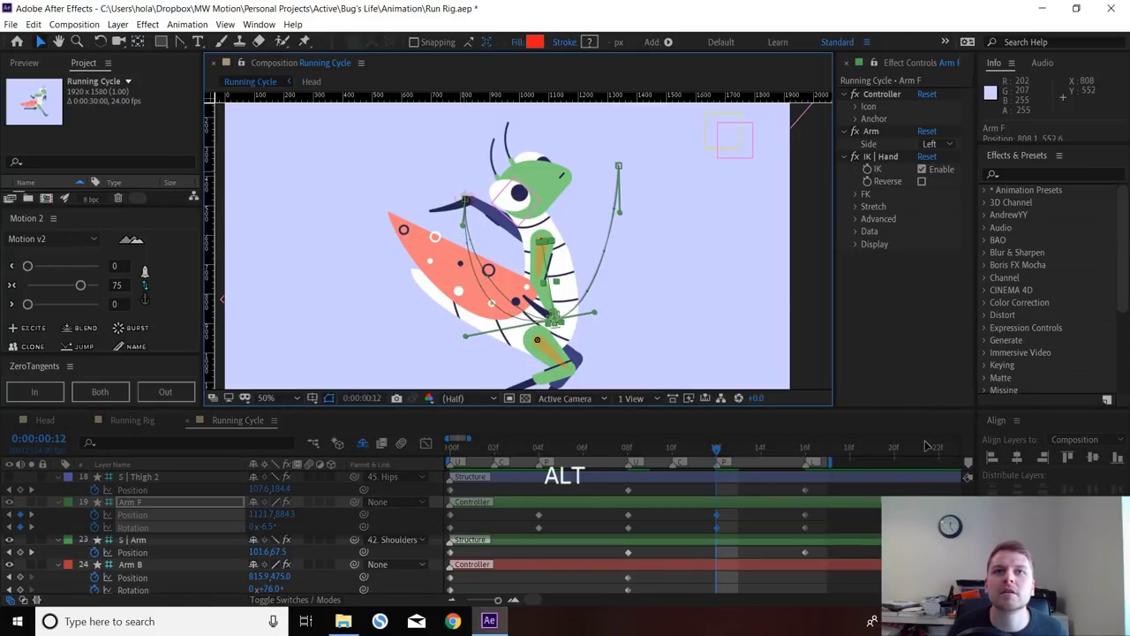
left_click_drag(470, 336, 492, 338)
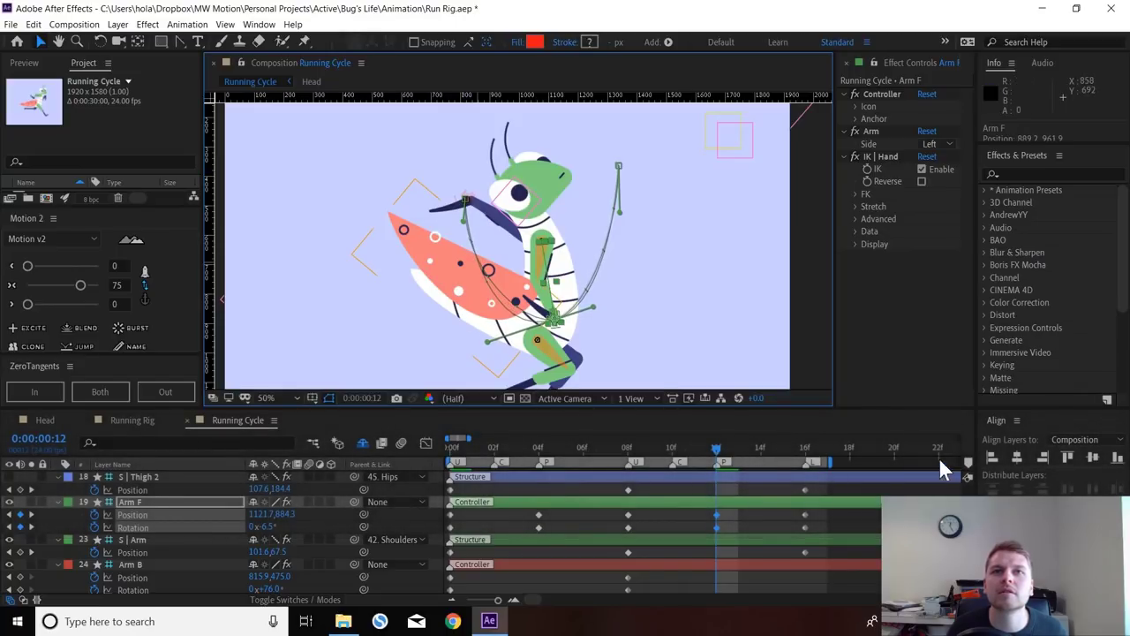
key("space")
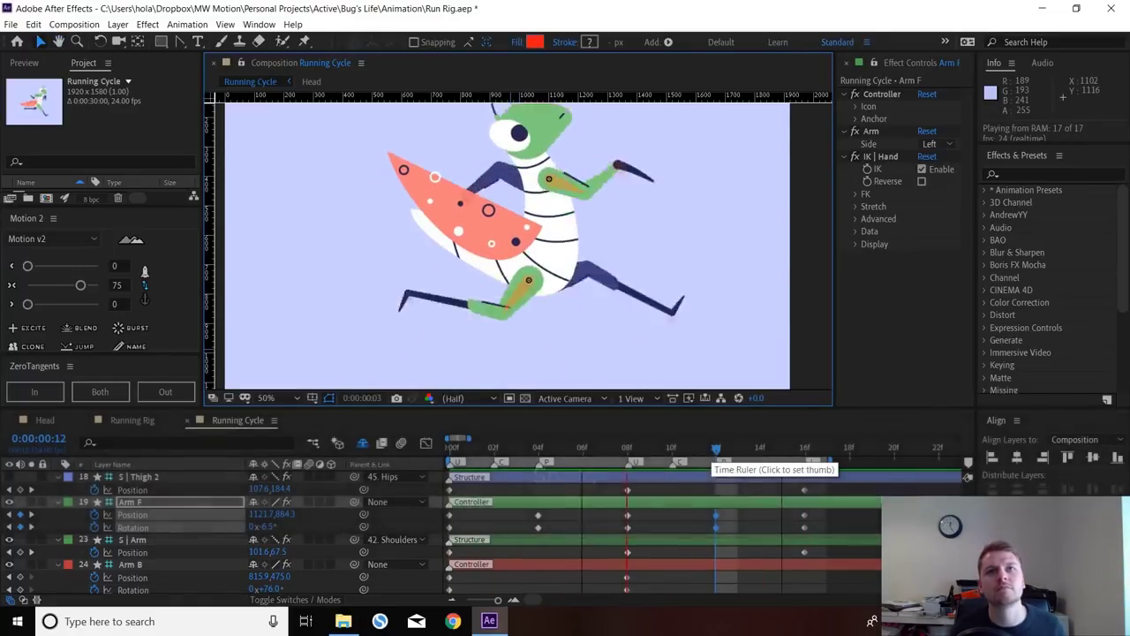
key("space")
key("space")
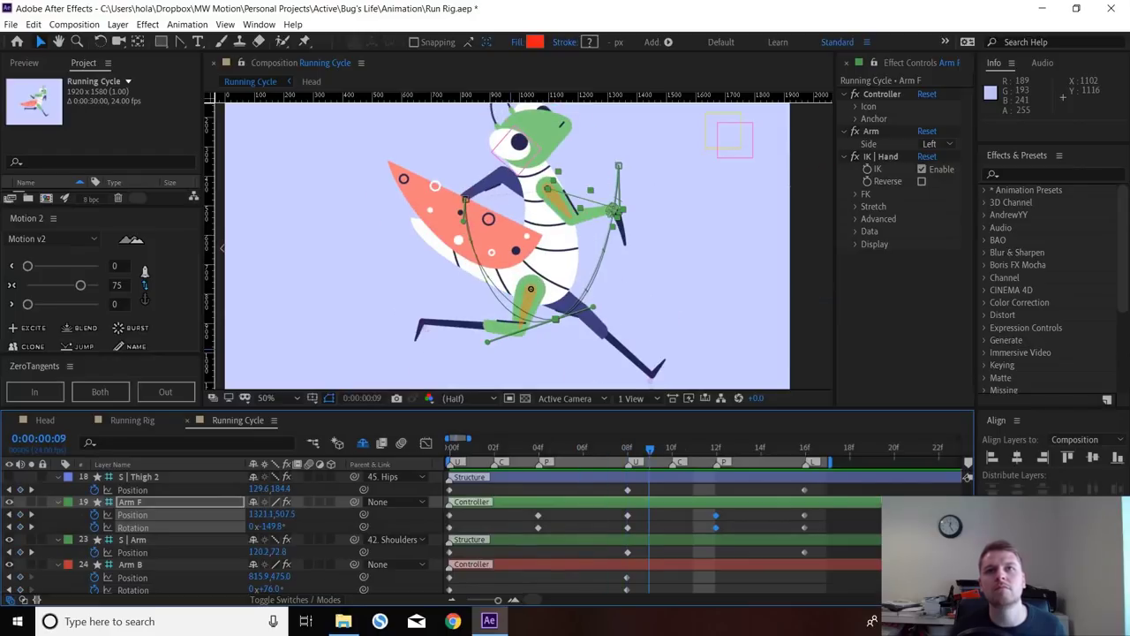
- Ease Arm F's Position and Rotation keyframes at frames 0, 8 and 16 with the Motion 2 value of 75, and preview
left_click_drag(615, 508, 642, 533)
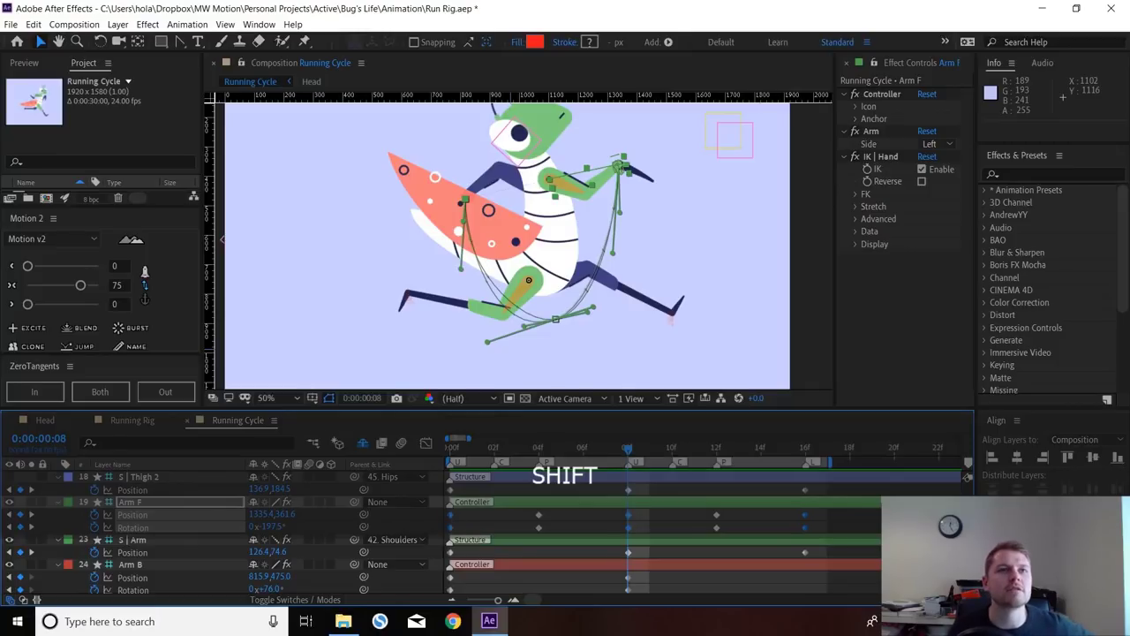
left_click(80, 285)
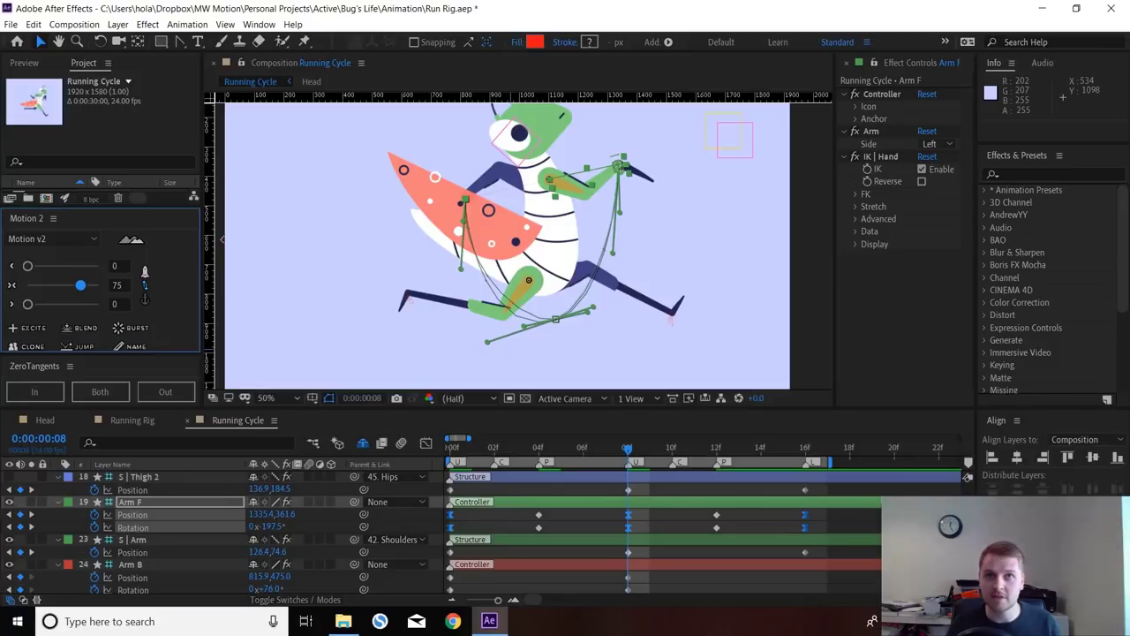
key("space")
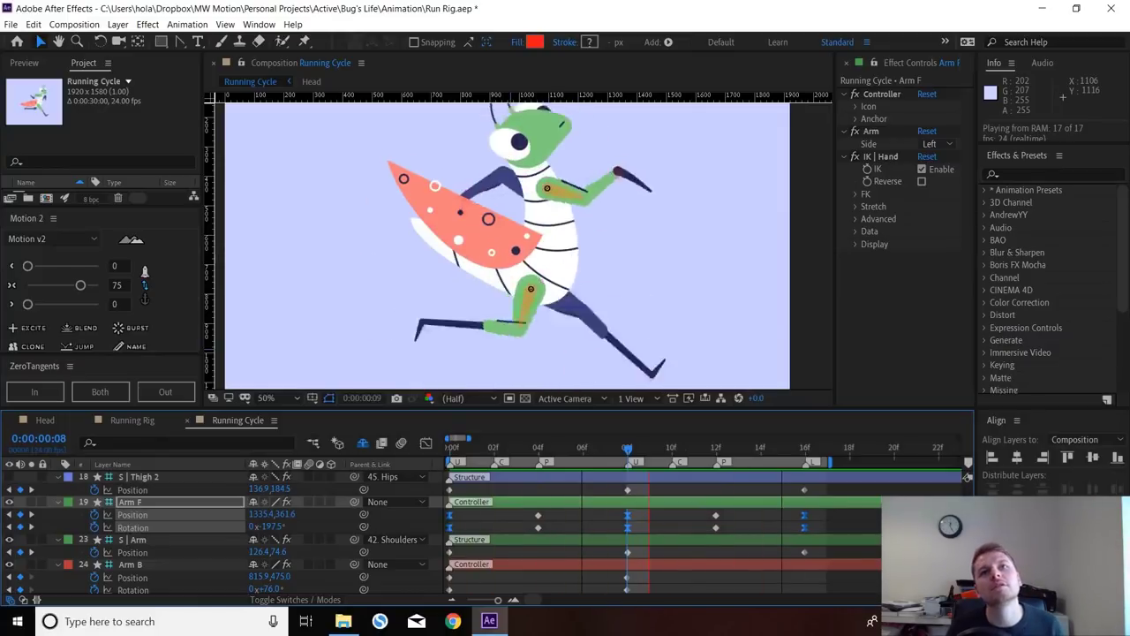
key("space")
- Bow Arm F's forward swing outward by pulling the incoming frame 8 path handle forward and down, and preview it
left_click(761, 521)
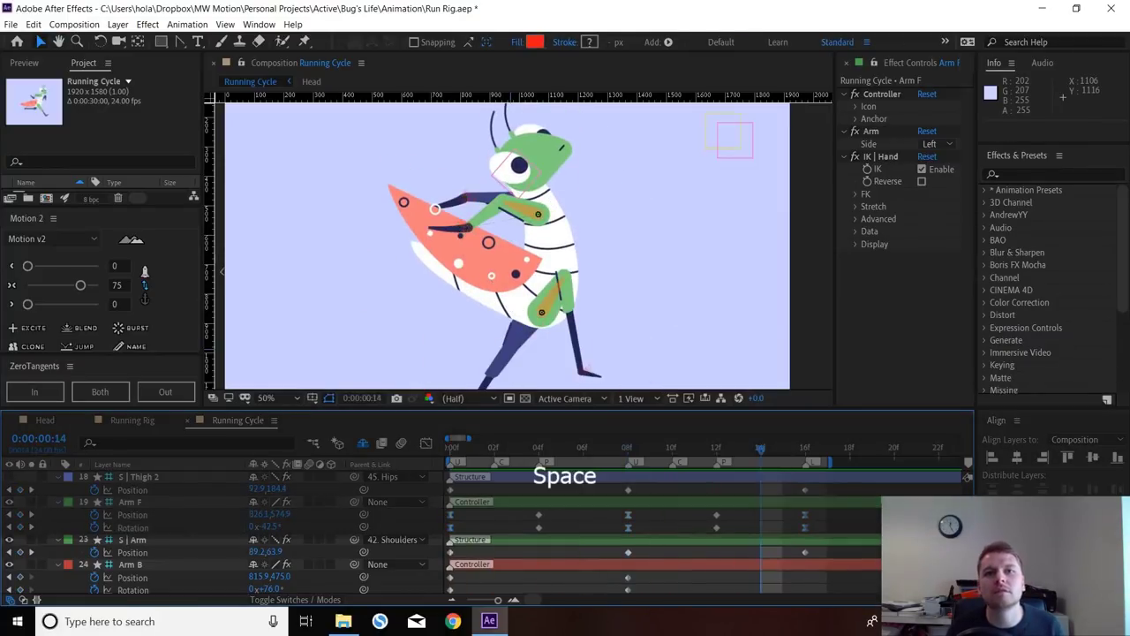
left_click_drag(761, 448, 449, 448)
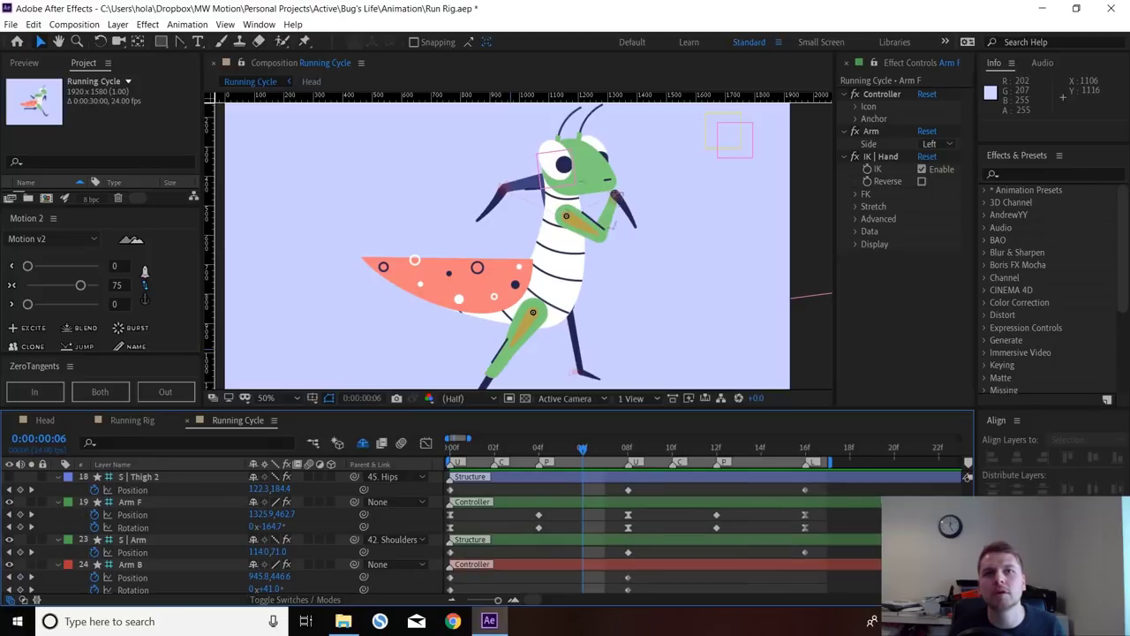
key("Page_Up")
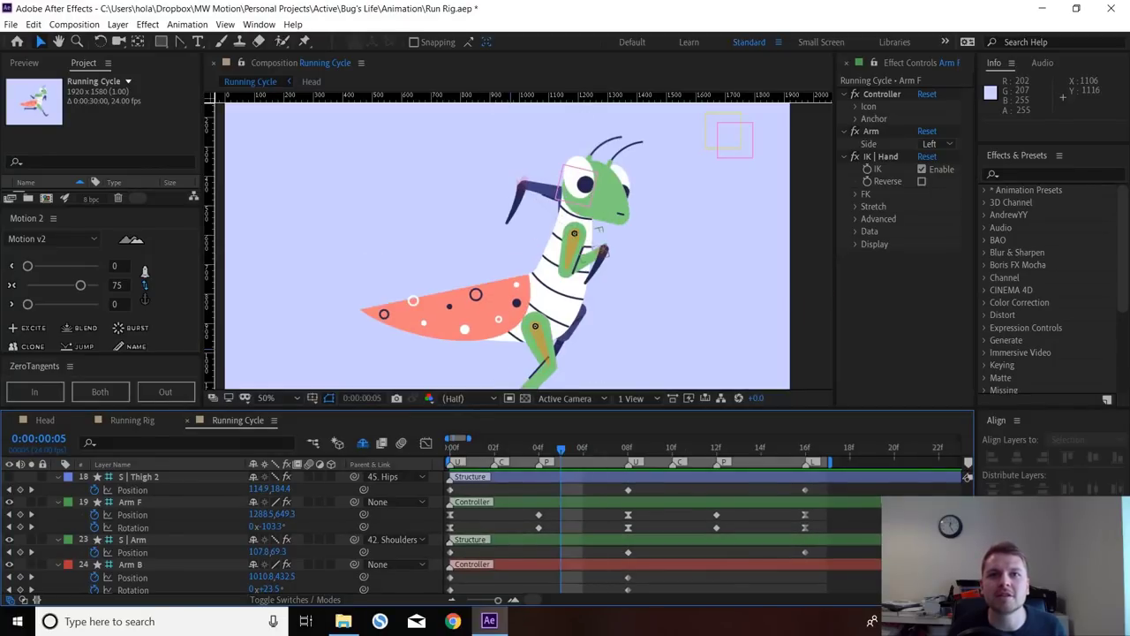
left_click(538, 514)
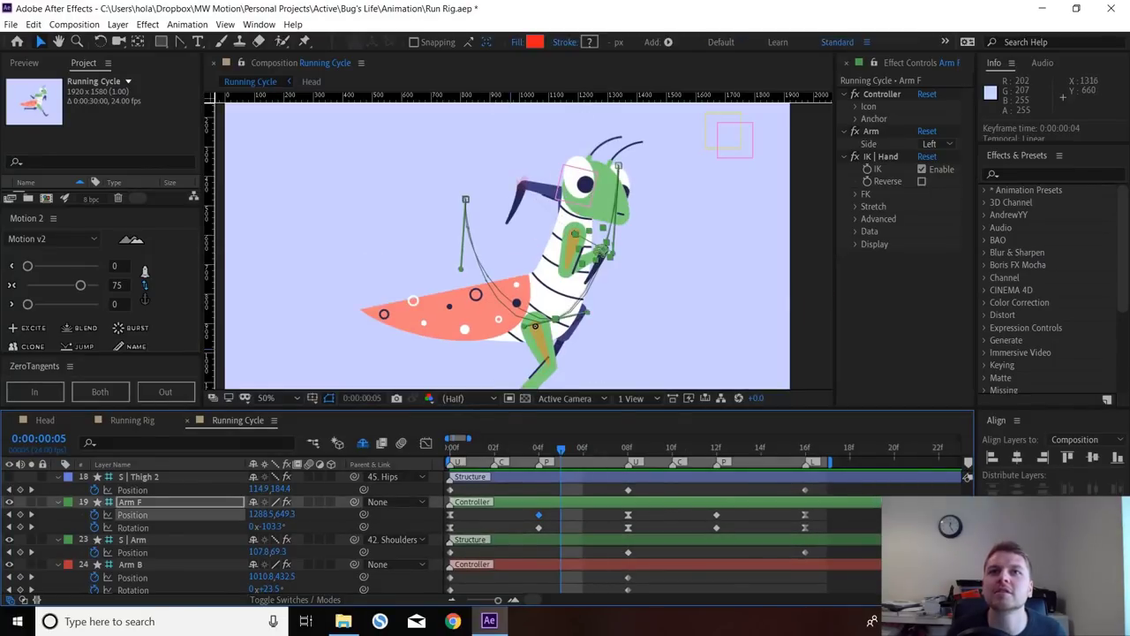
left_click_drag(612, 254, 668, 293)
key("space")
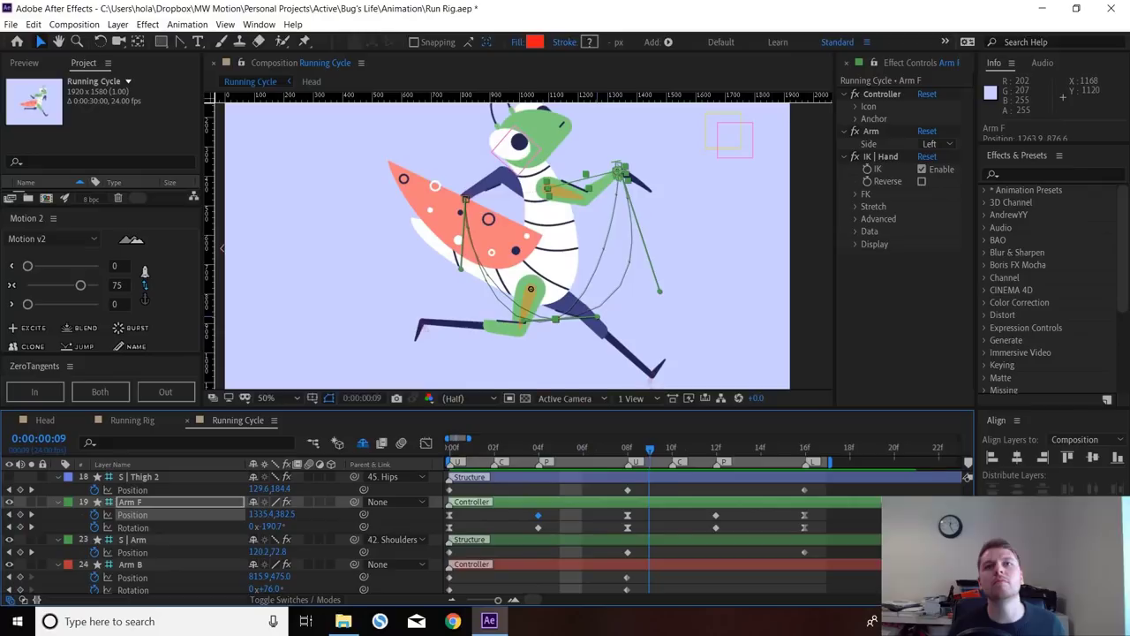
key("space")
- Move Arm F at frame 8 to Position 1353.4, 323.6 for a farther forward reach, and preview the cycle
key("Page_Up")
left_click_drag(617, 166, 625, 156)
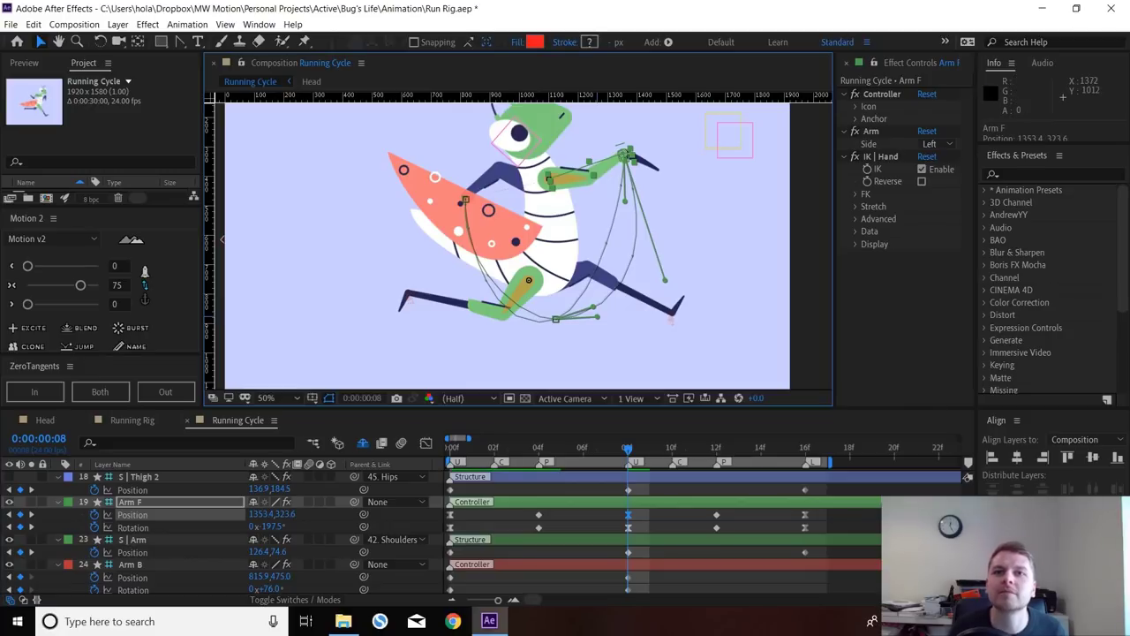
key("space")
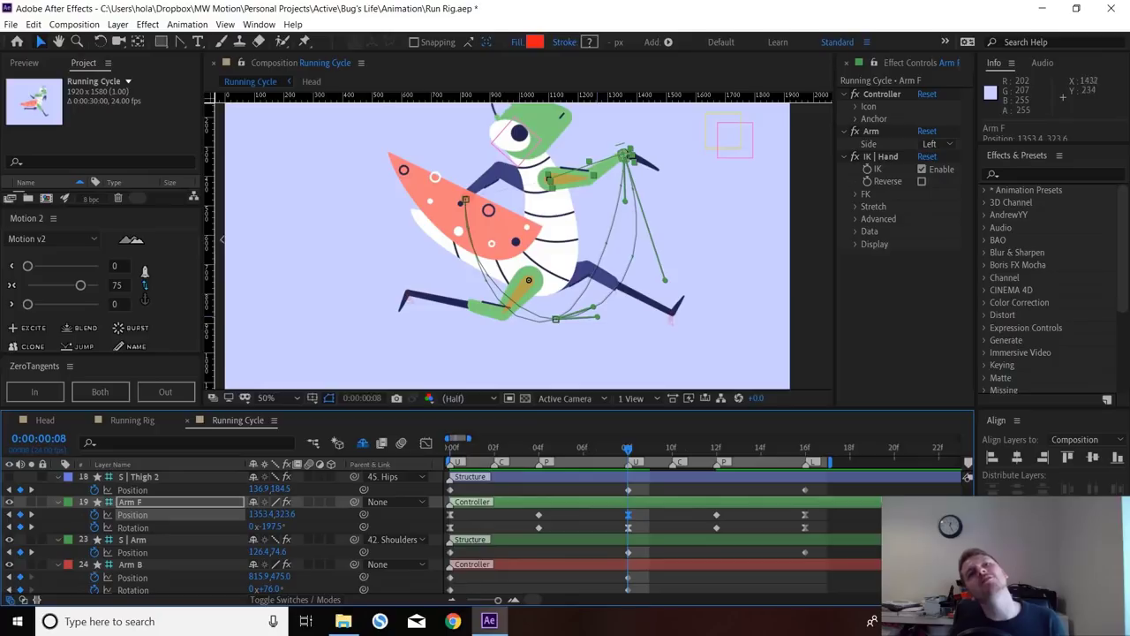
key("space")
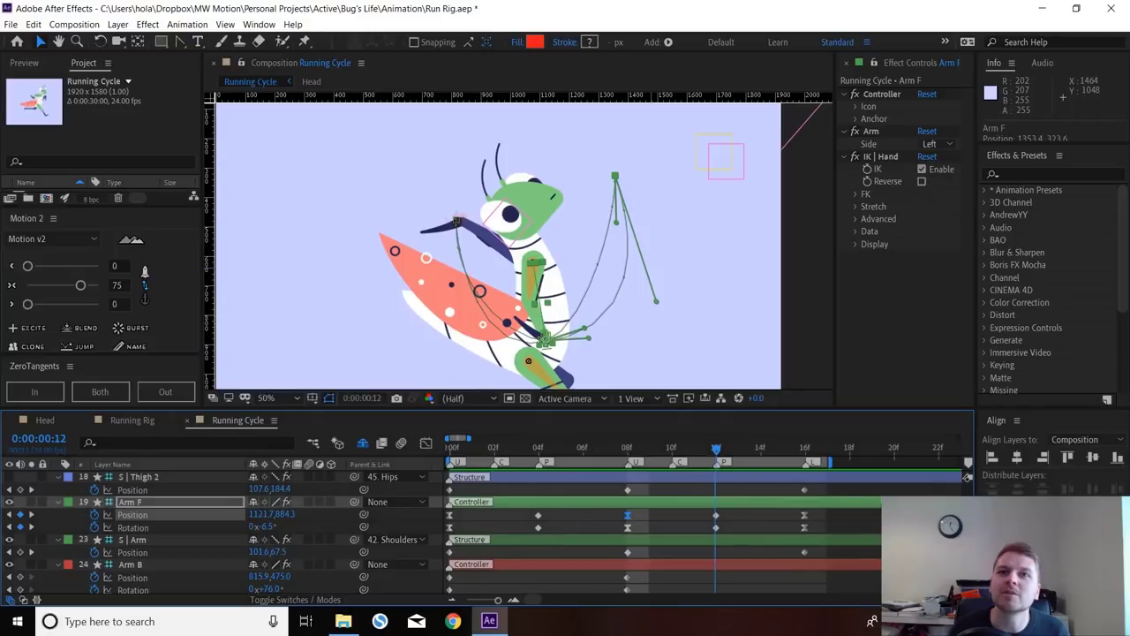
- Set Arm F's Rotation at frame 12 to -235.5° and check the frames back to frame 8
left_click_drag(266, 527, 132, 527)
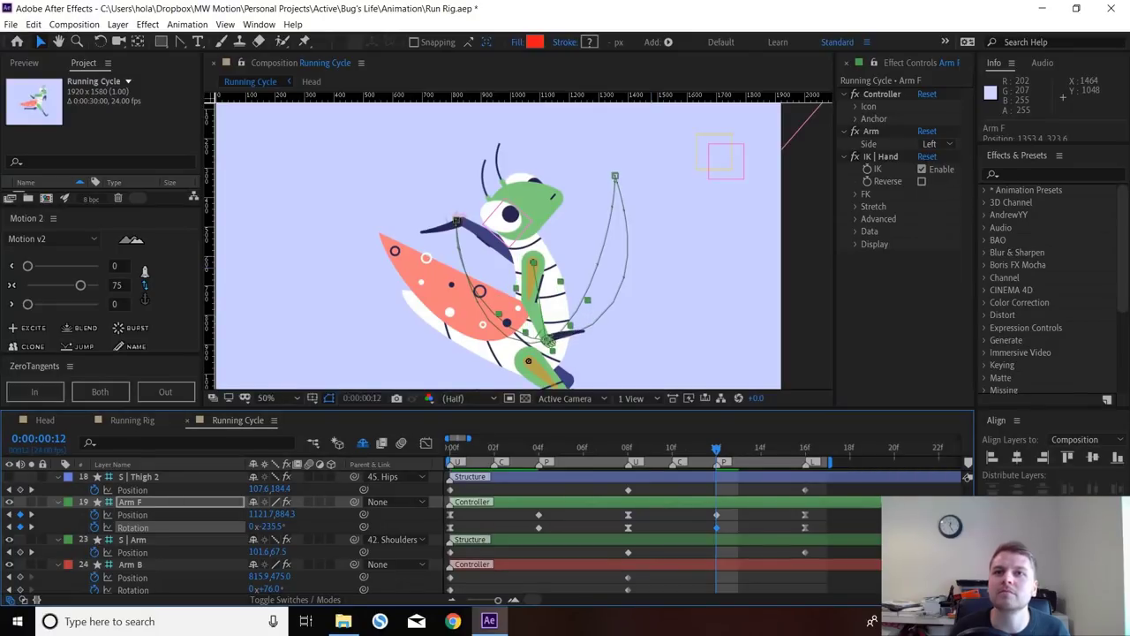
key("Page_Up")
key("Page_Up")
key("Page_Up")
key("Page_Up")
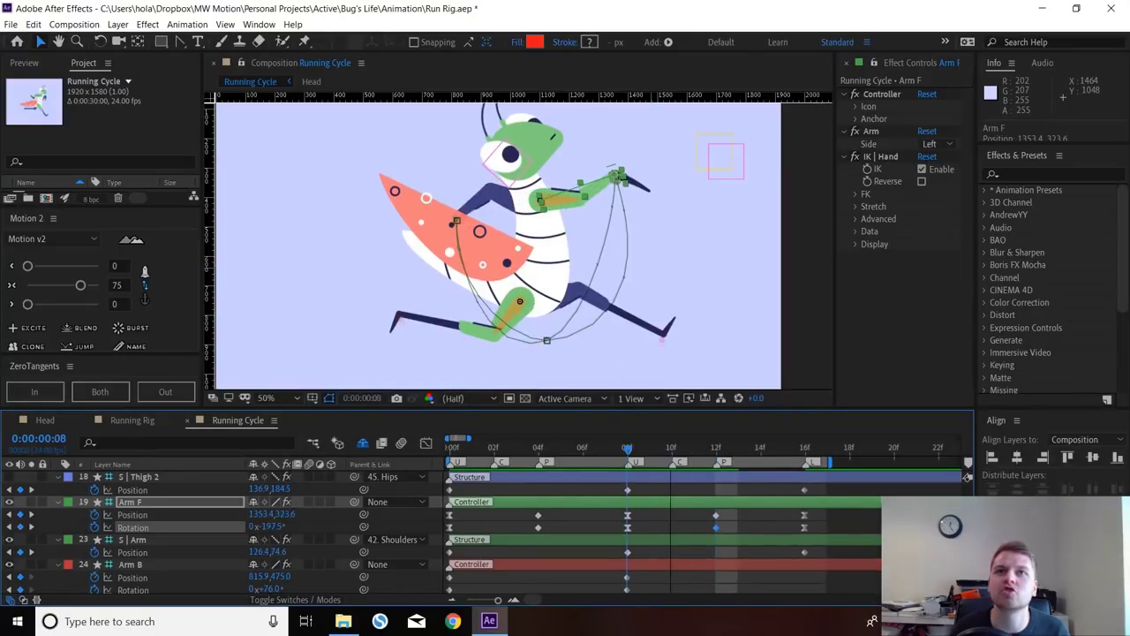
- Try shifting all of Arm F's Rotation keyframes one frame later than its Position keyframes
key("Page_Down")
key("Page_Down")
key("Page_Down")
key("Page_Down")
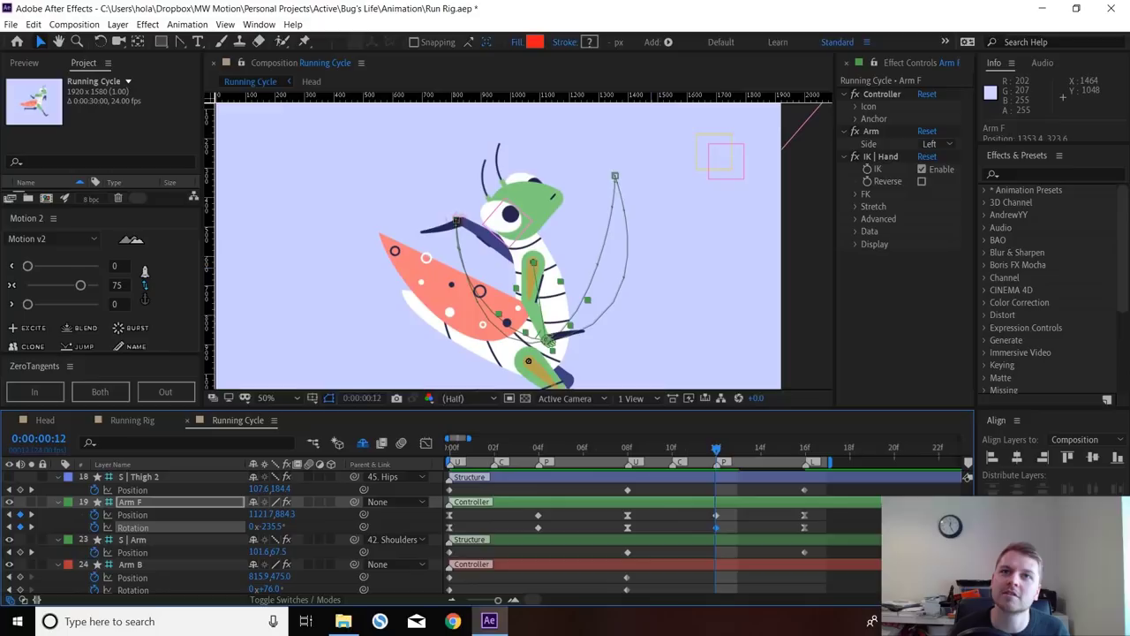
key("Page_Up")
key("Page_Up")
key("Page_Up")
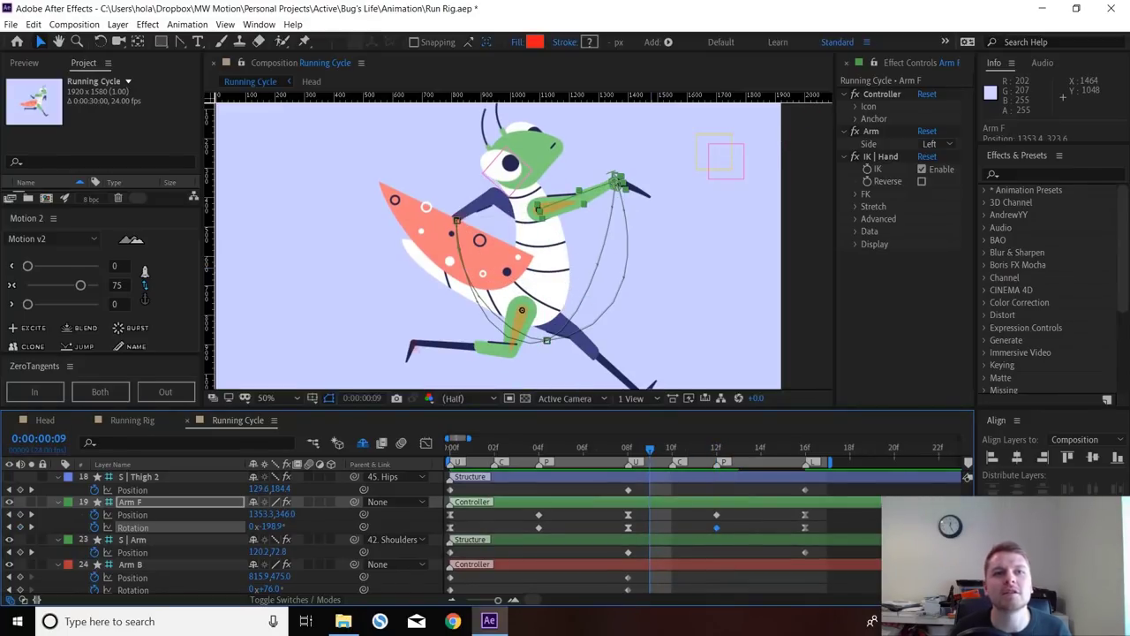
key("alt+Right")
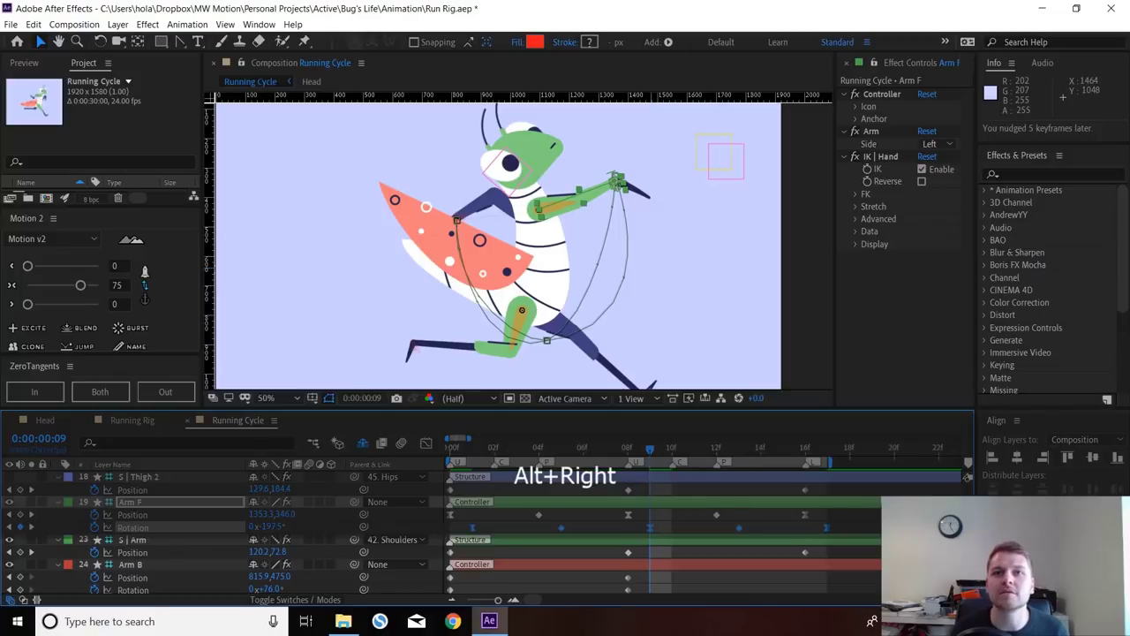
- Play back the run cycle with the offset hand rotation and undo the keyframe shift
key("Page_Down")
key("Page_Down")
key("Page_Down")
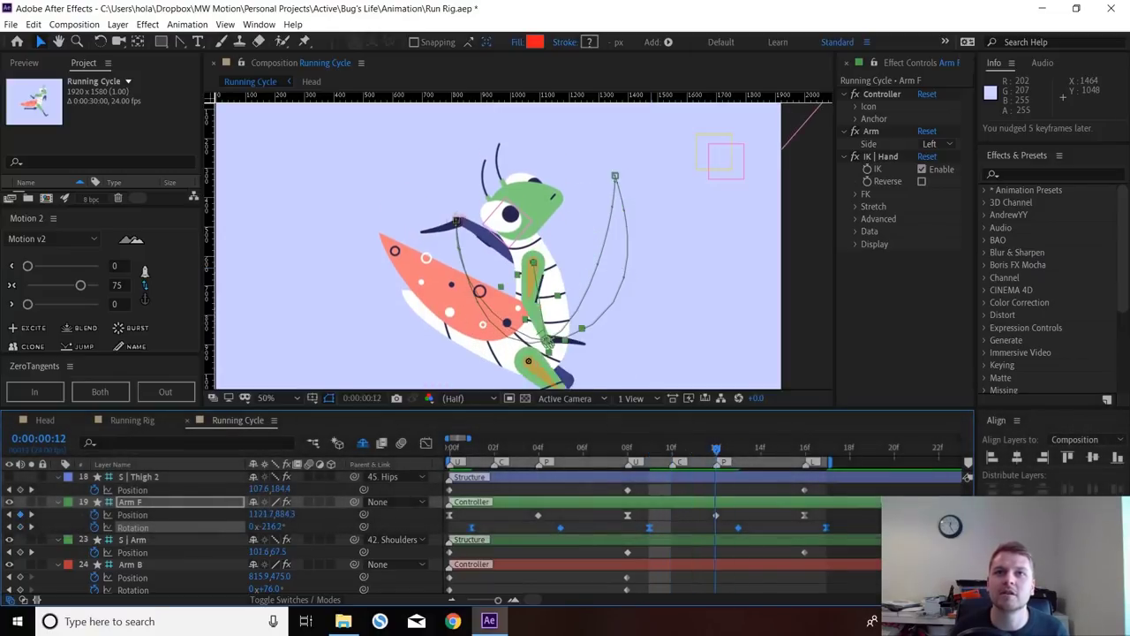
key("Page_Down")
key("Page_Down")
key("Page_Down")
key("Page_Down")
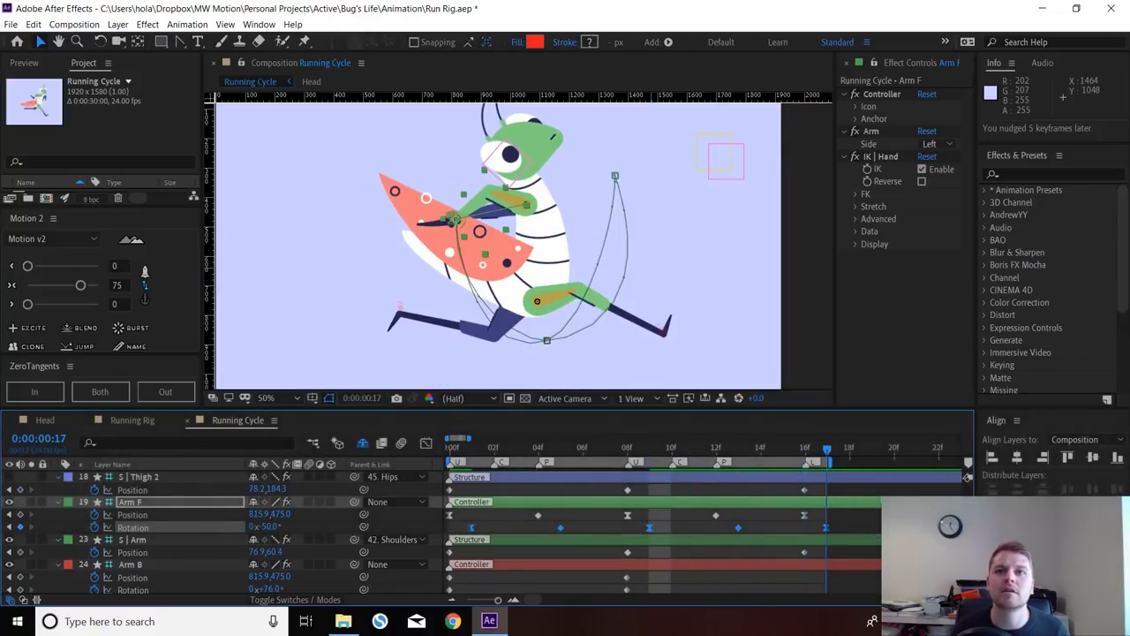
key("space")
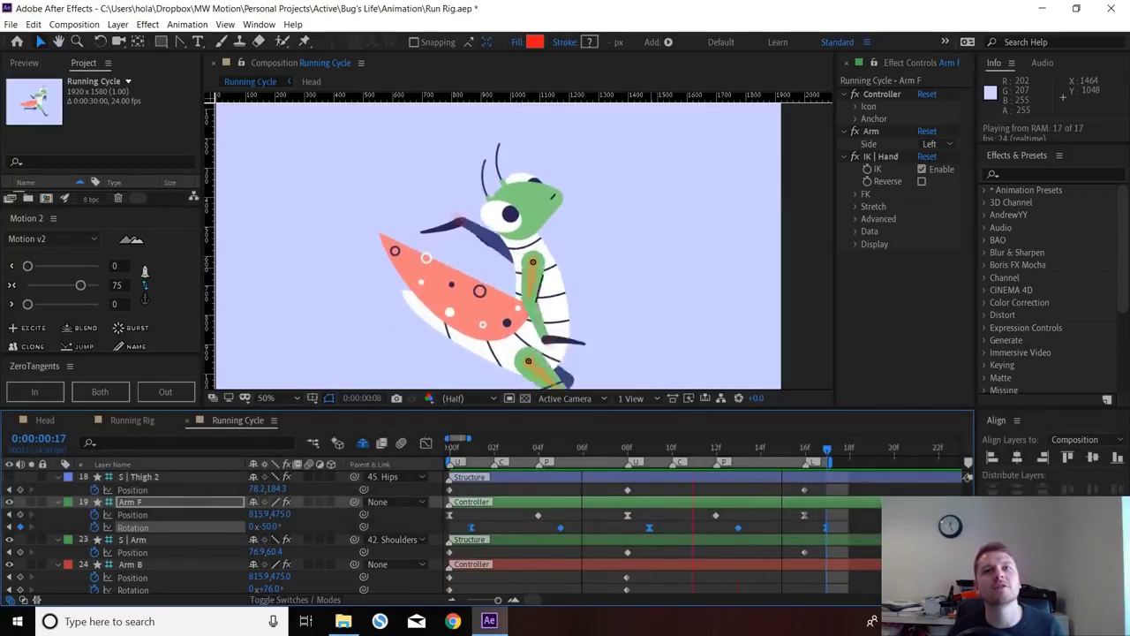
key("space")
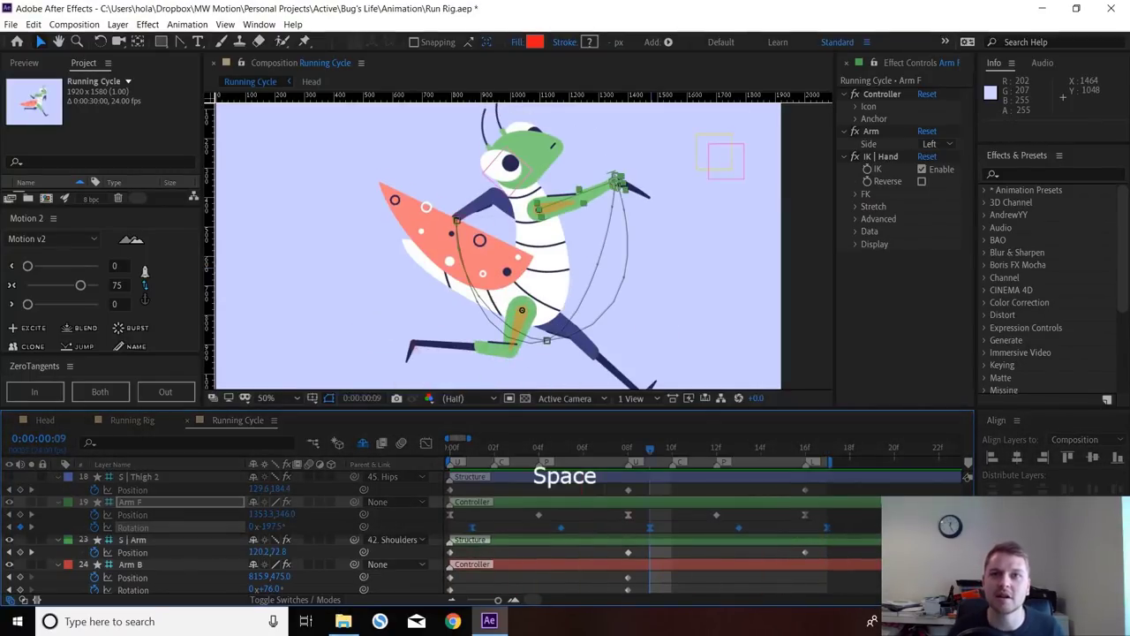
key("ctrl+z")
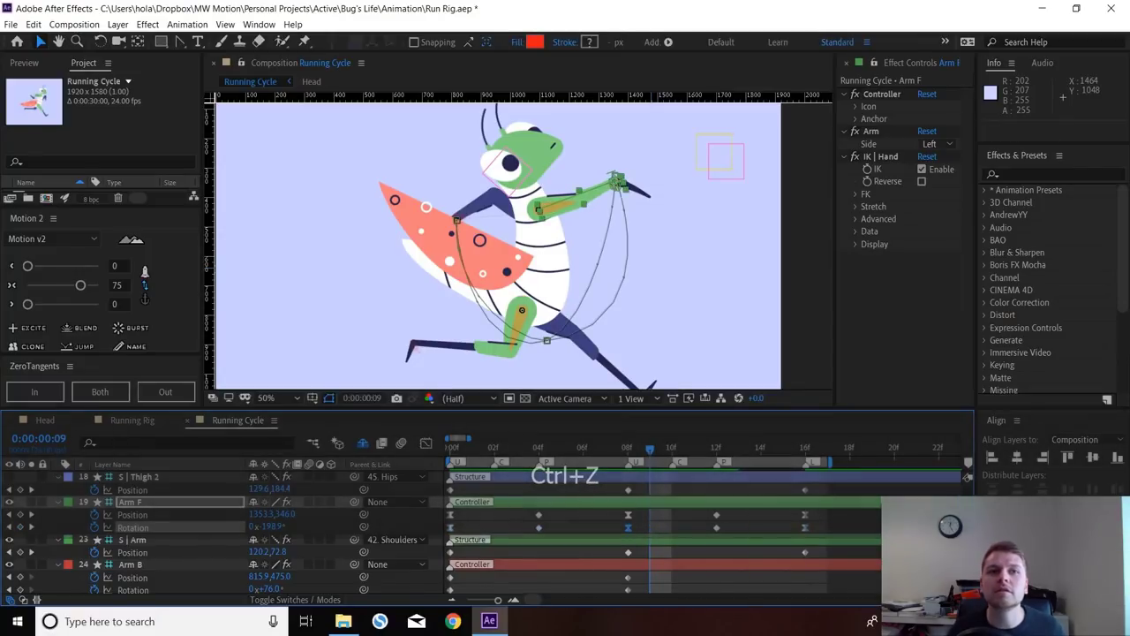
- Set the Motion 2 easing of Arm F's Rotation keyframes at frames 0, 8 and 16 to 35 and preview the cycle
left_click(426, 443)
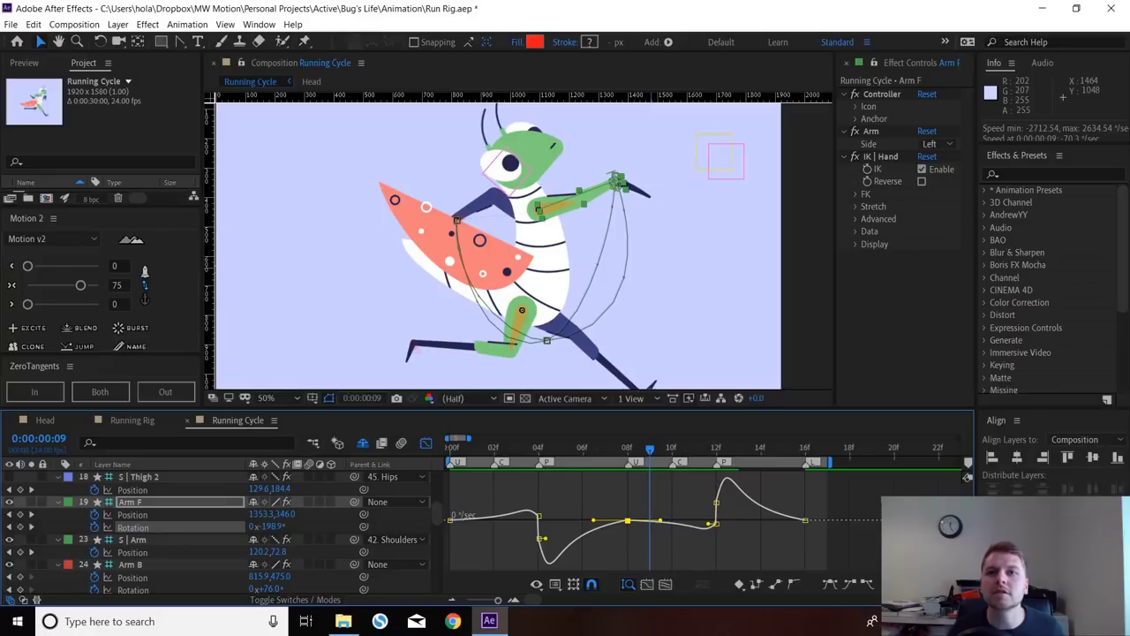
left_click(450, 520)
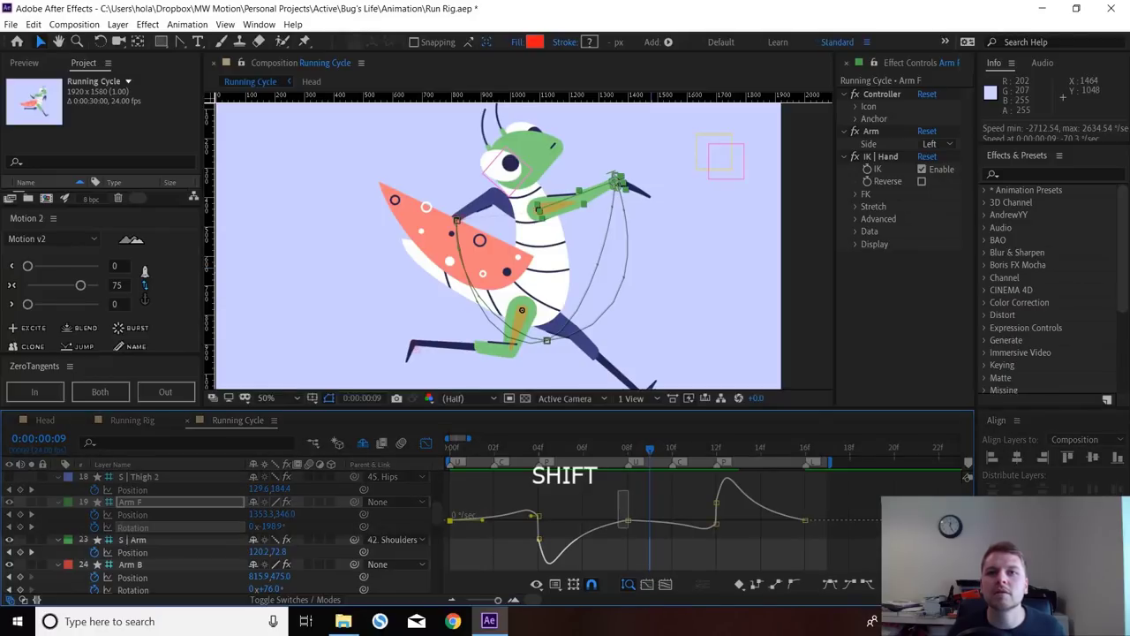
left_click_drag(632, 490, 629, 540)
left_click_drag(651, 500, 619, 531)
left_click_drag(822, 504, 792, 541)
left_click_drag(80, 285, 52, 286)
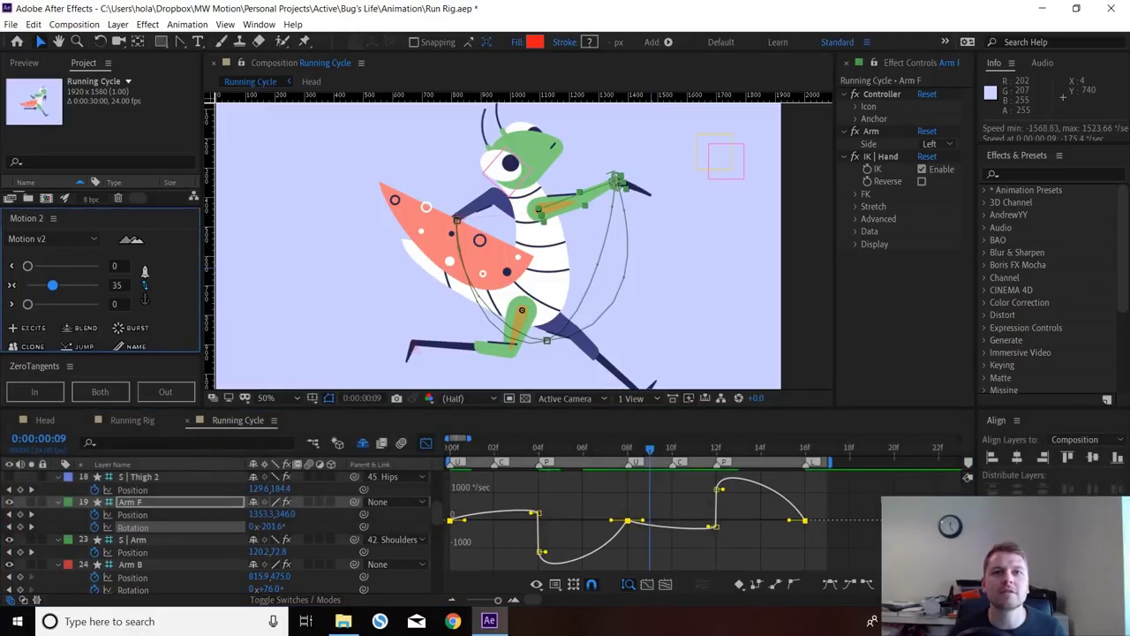
key("shift+F3")
key("space")
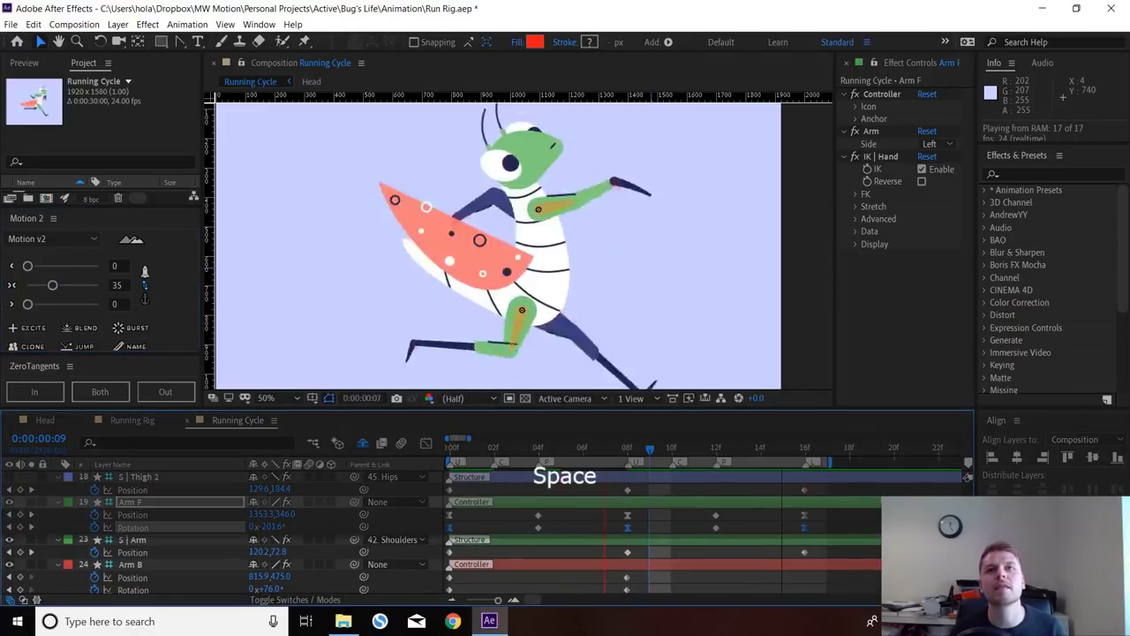
key("space")
- Bow Arm F's motion path outward between frames 8 and 12 so the arm stays extended at frame 11
left_click_drag(628, 448, 694, 449)
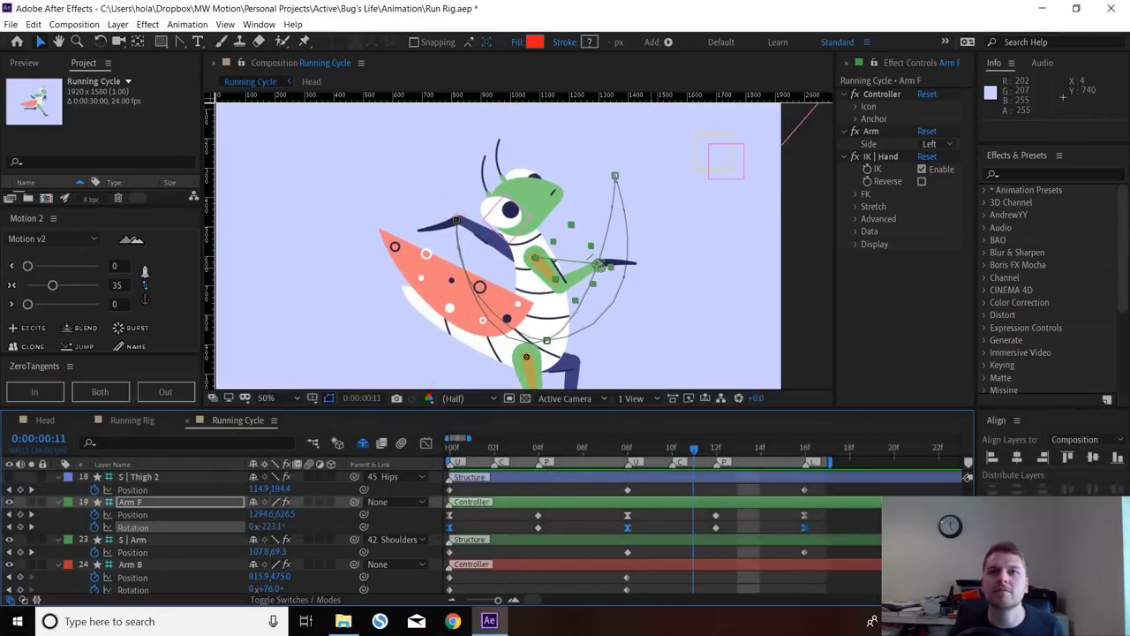
left_click(628, 515)
left_click_drag(598, 265, 620, 271)
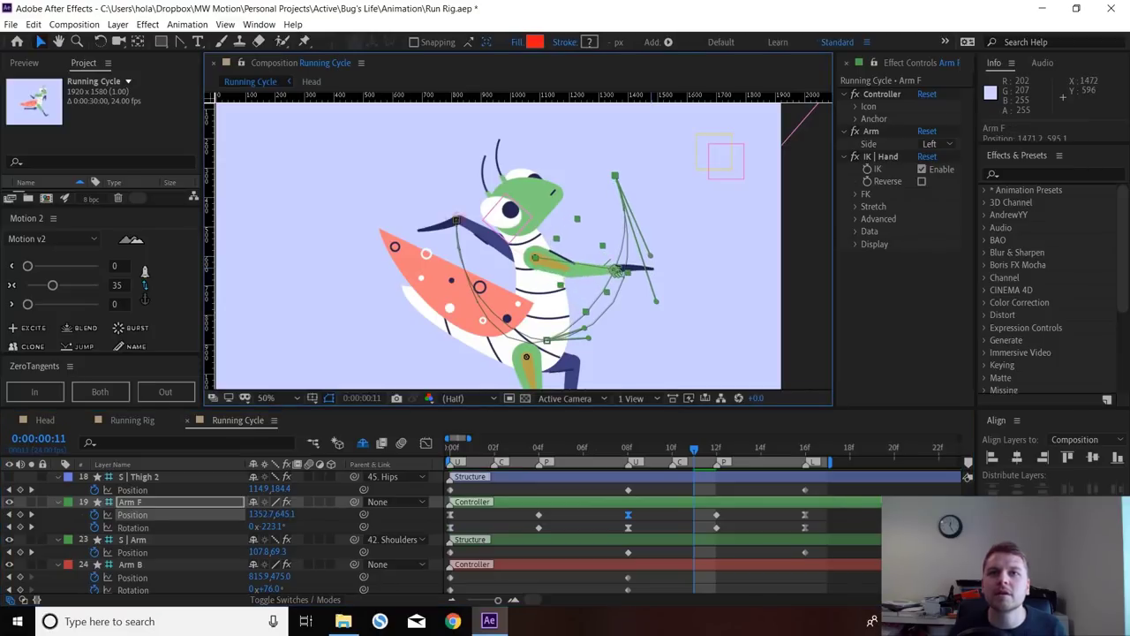
left_click(662, 521)
key("Page_Down")
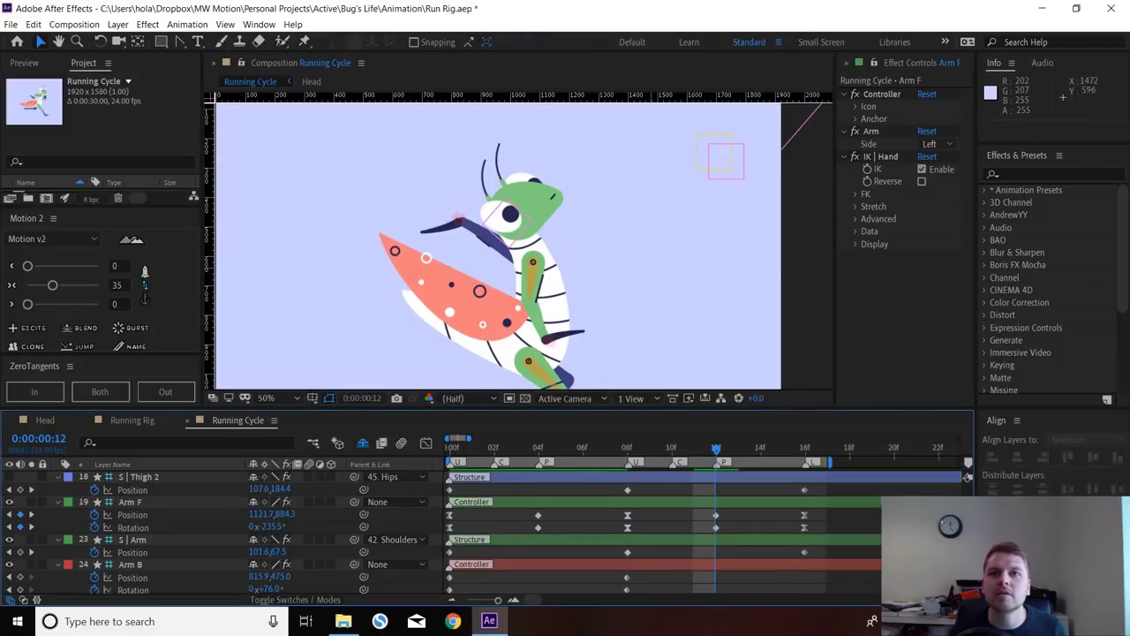
key("Page_Up")
key("Page_Up")
key("Page_Up")
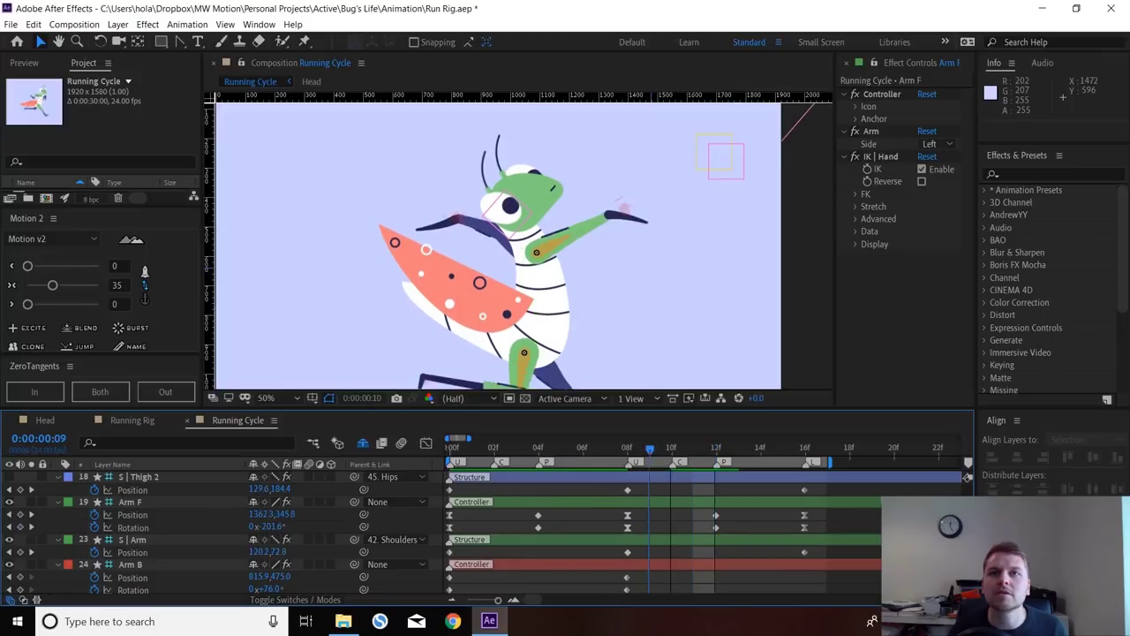
- Add a Rotation keyframe of about -301° to Arm F at frame 10 so the hand bends upward
key("Page_Down")
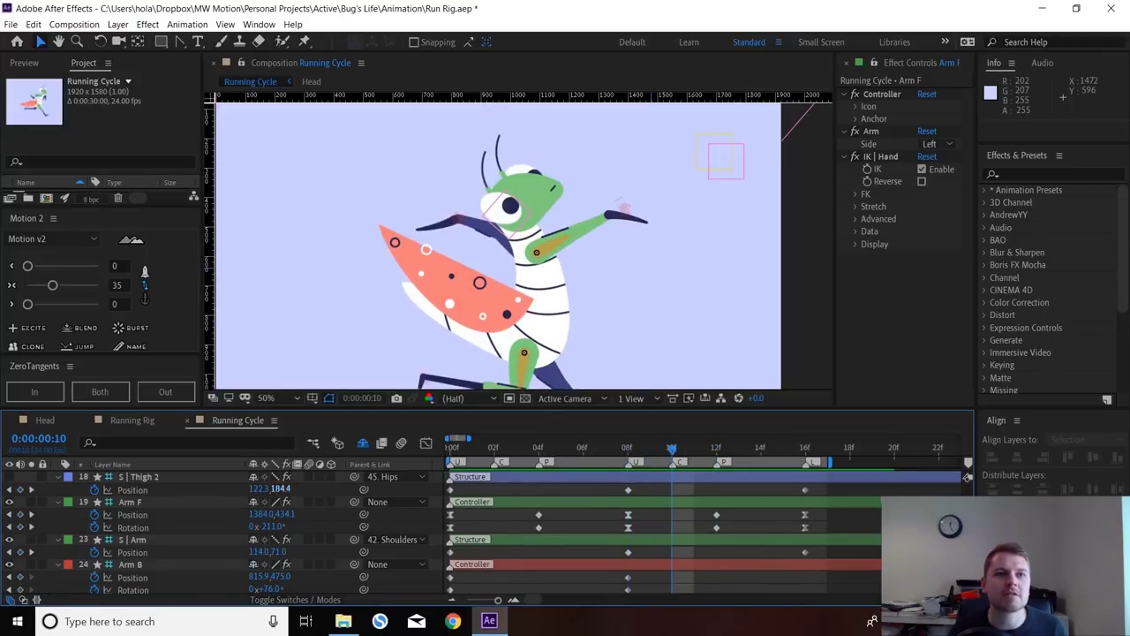
left_click_drag(271, 527, 226, 527)
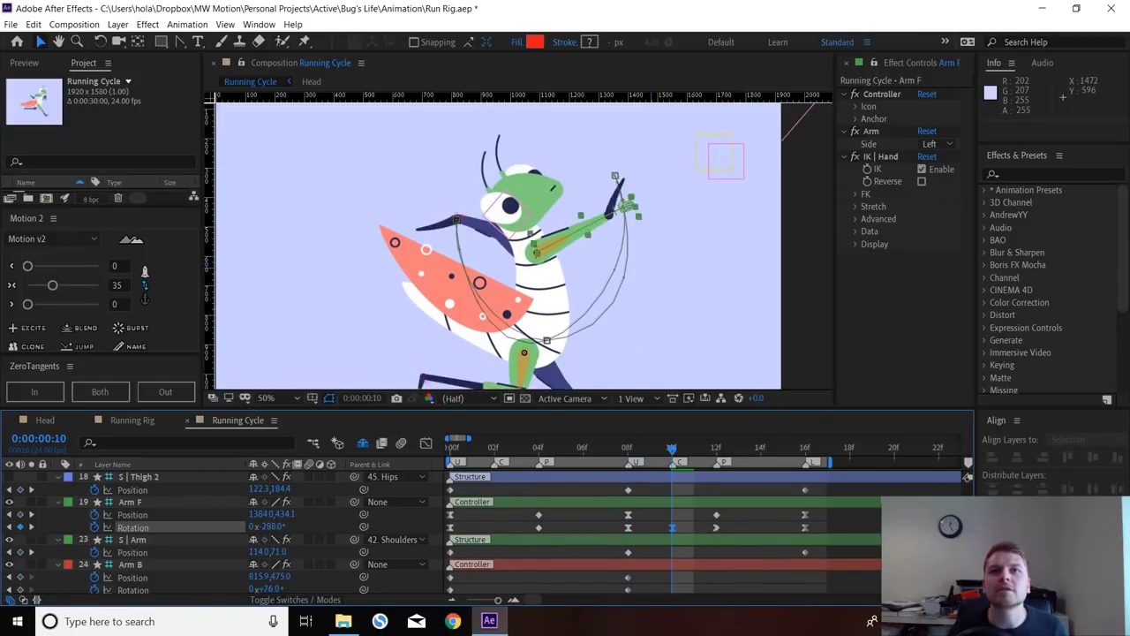
left_click(133, 501)
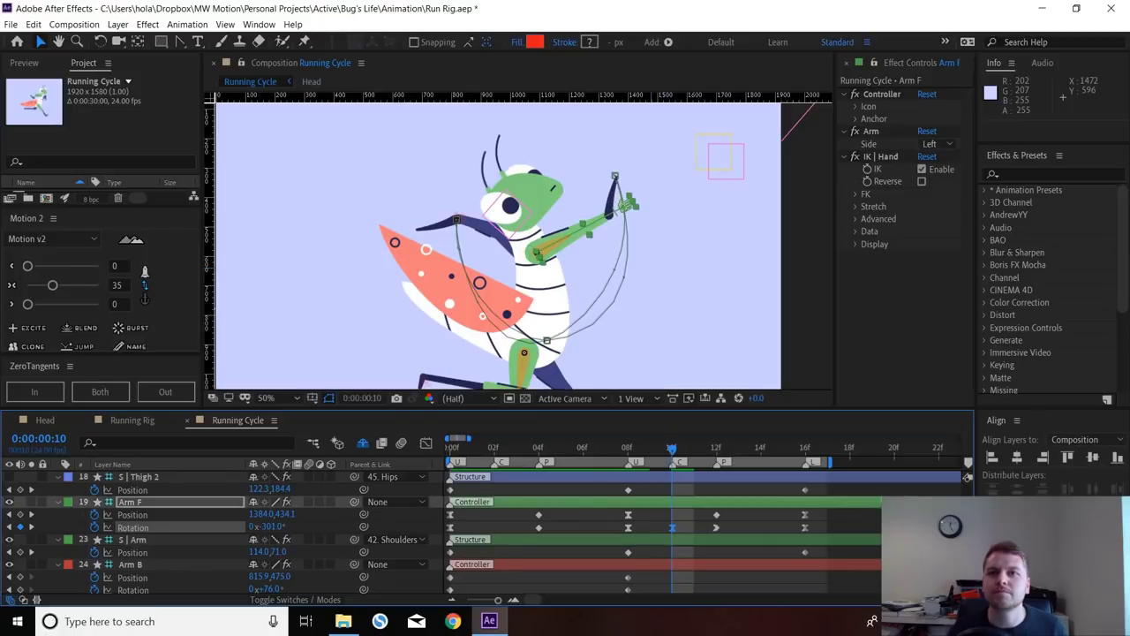
- Add a Rotation keyframe of about 21.4° to Arm F at frame 2 and deselect the layer
key("space")
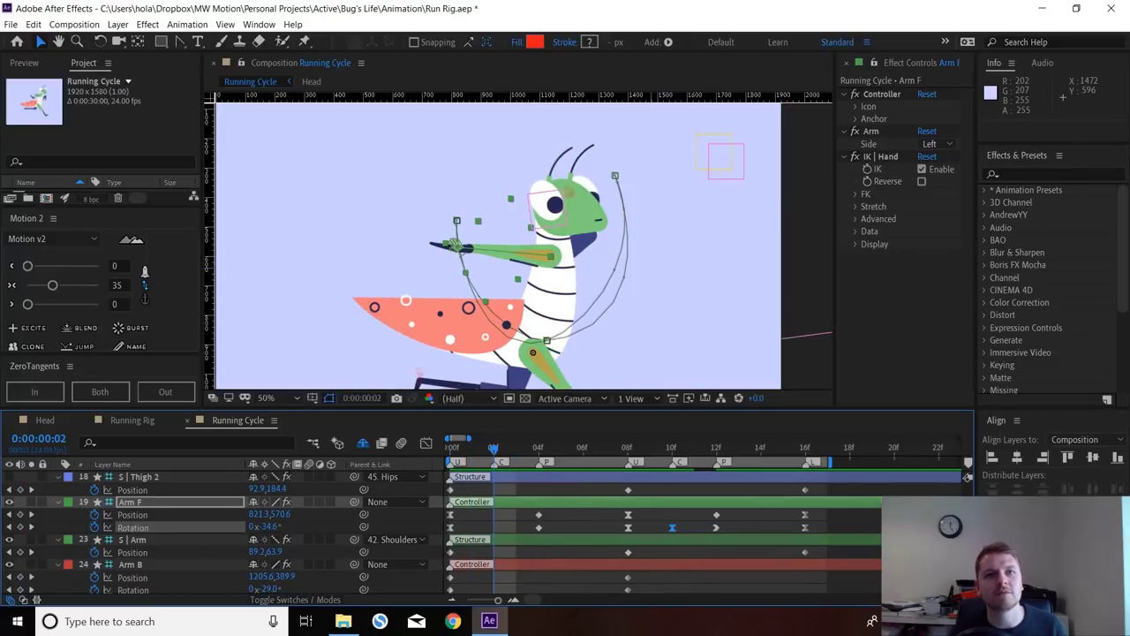
key("ctrl+v")
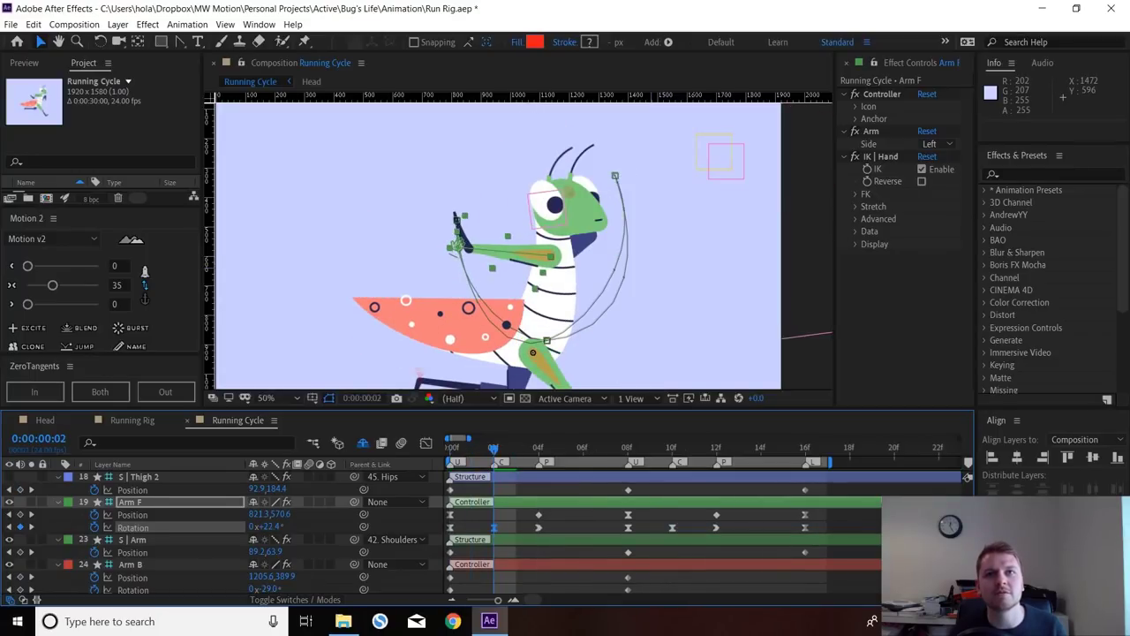
key("F2")
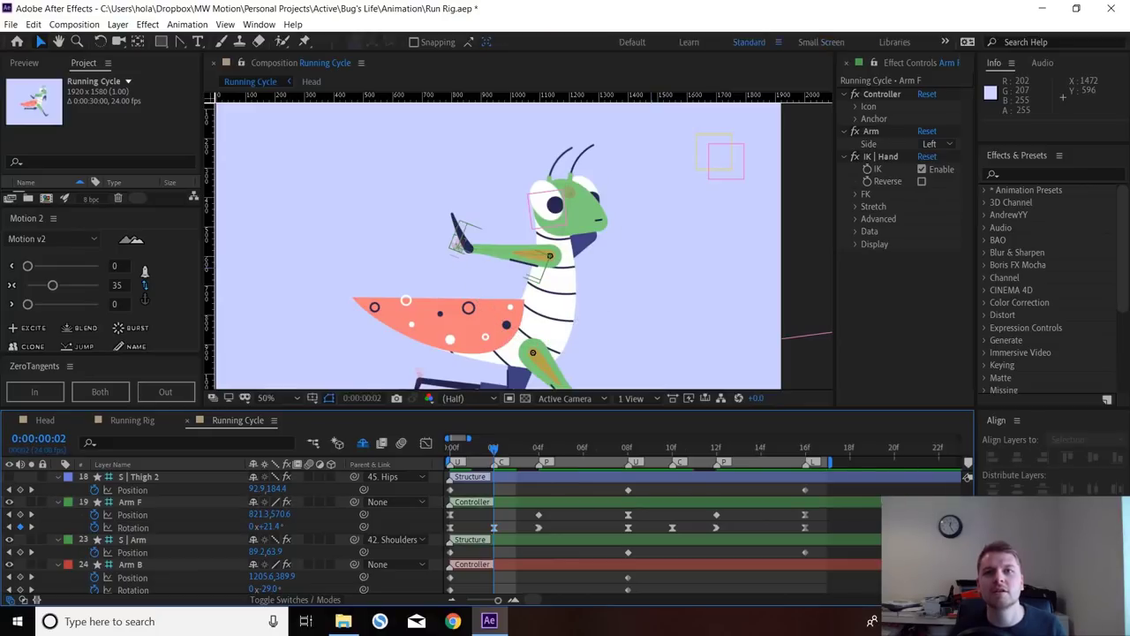
- Play back the run cycle, also with the whole composition in view, to check the front arm's hand drag
key("space")
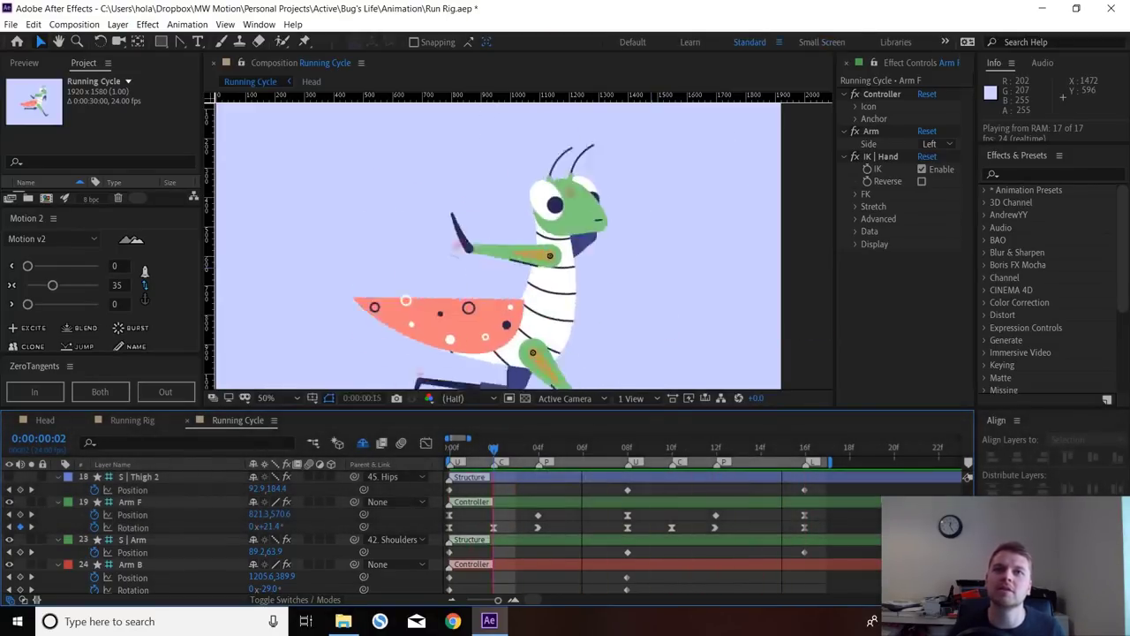
key("alt")
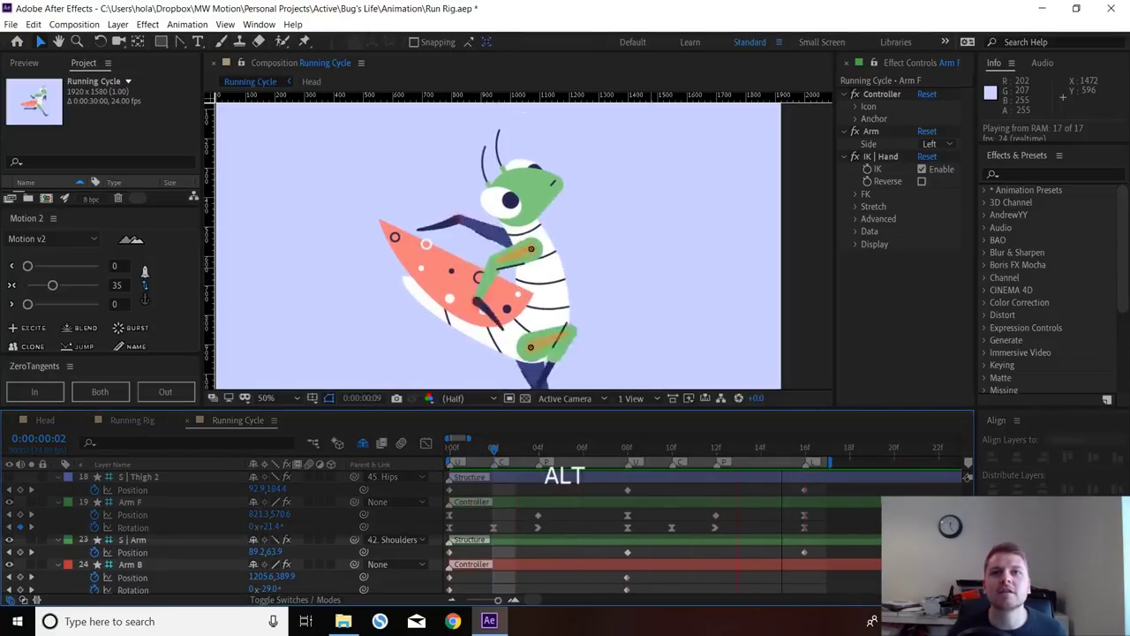
key("space")
scroll(519, 265, "down", 2)
key("space")
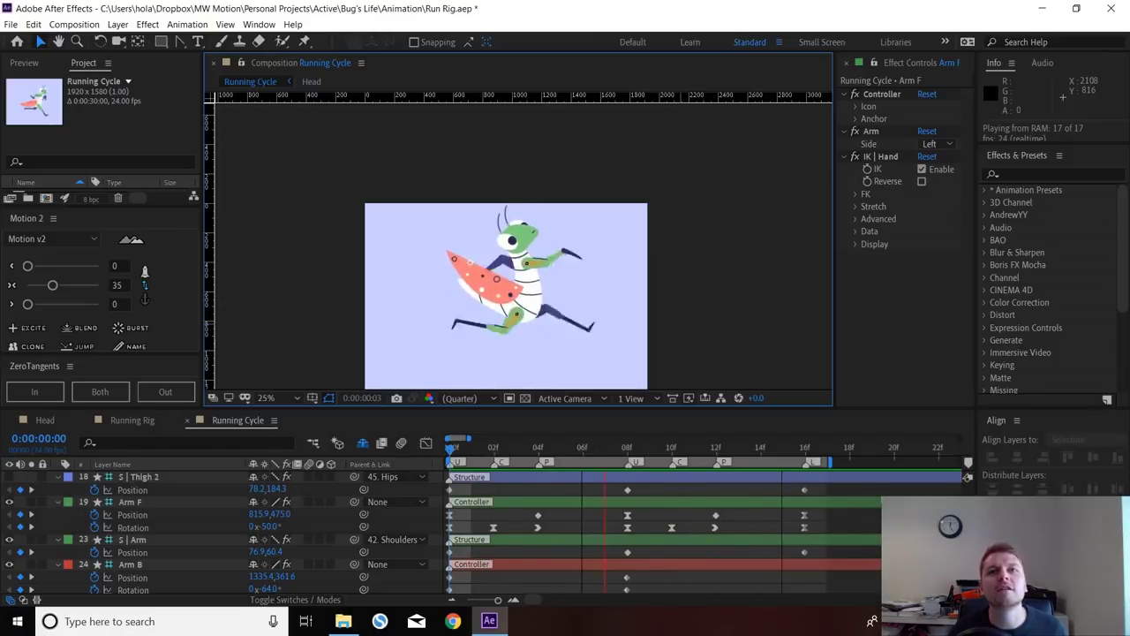
key("space")
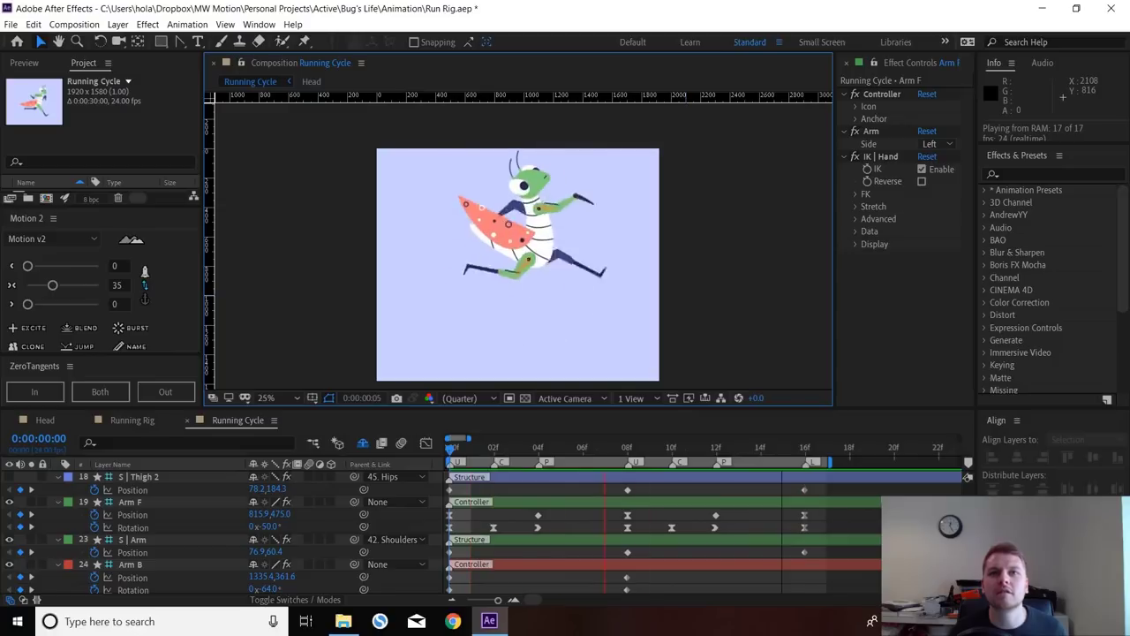
key("space")
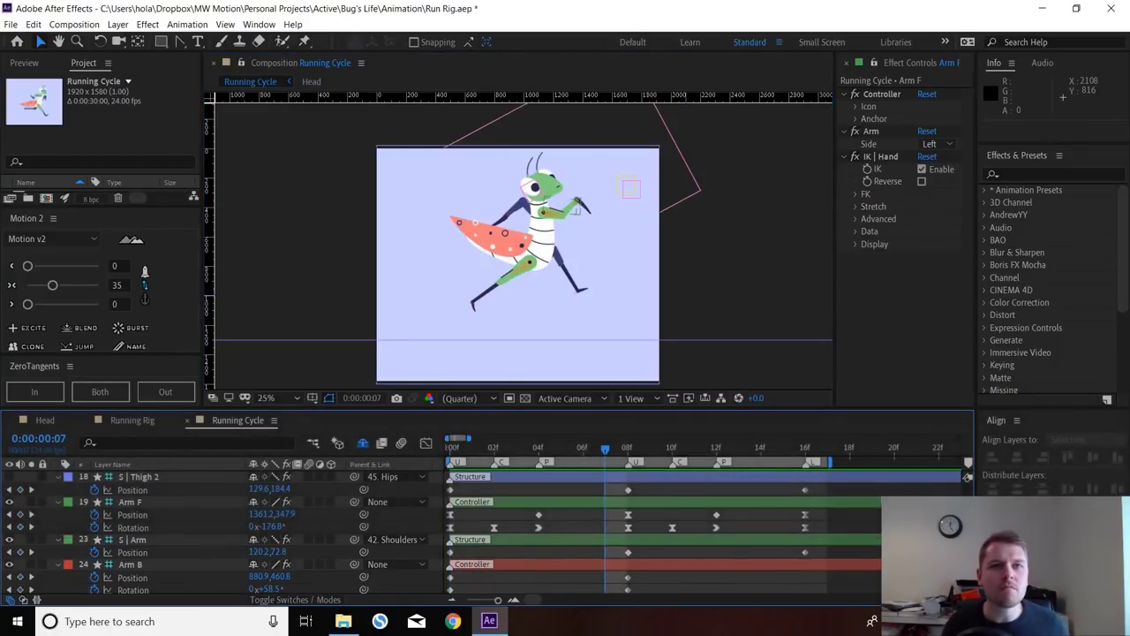
- Remove all Position and Rotation keyframes from Arm B while at frame 0
scroll(605, 576, "down", 3)
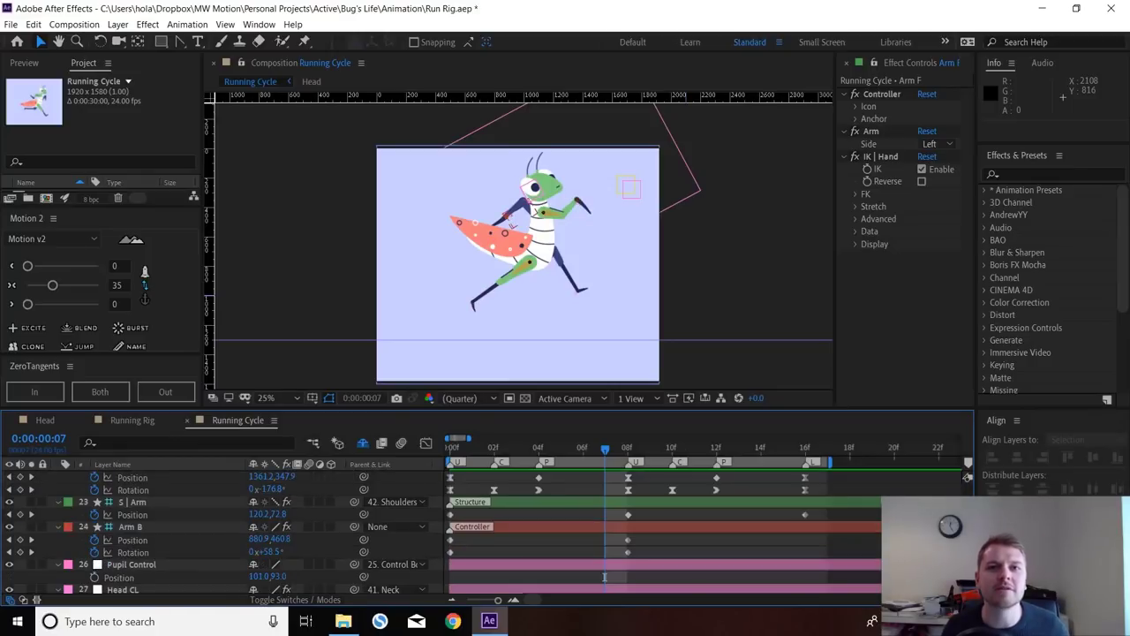
left_click(131, 527)
key("space")
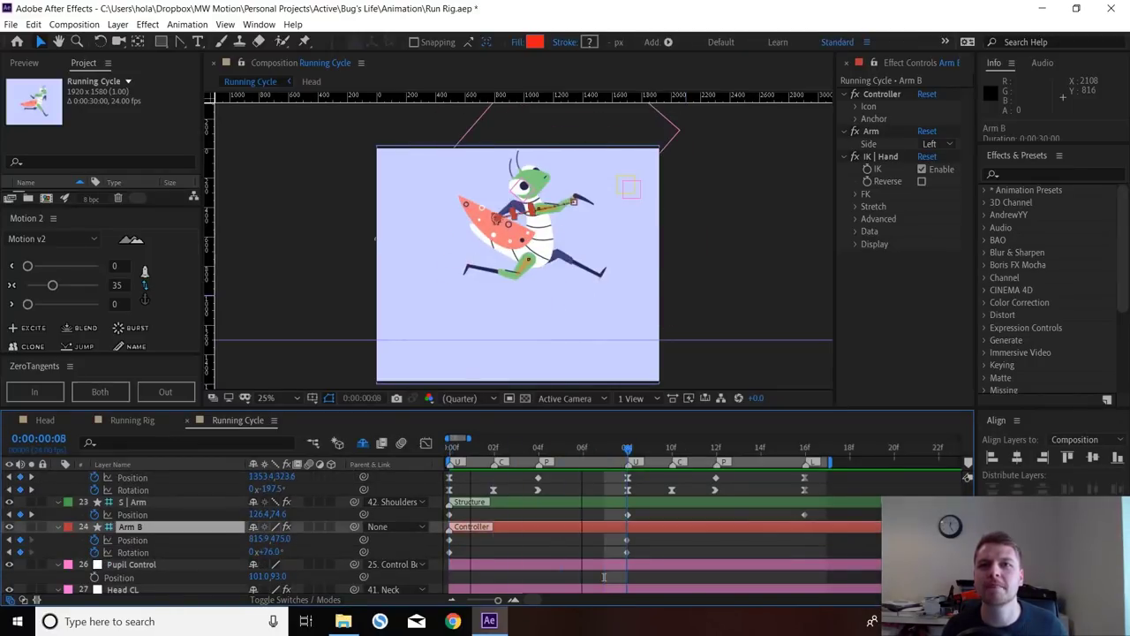
key("Home")
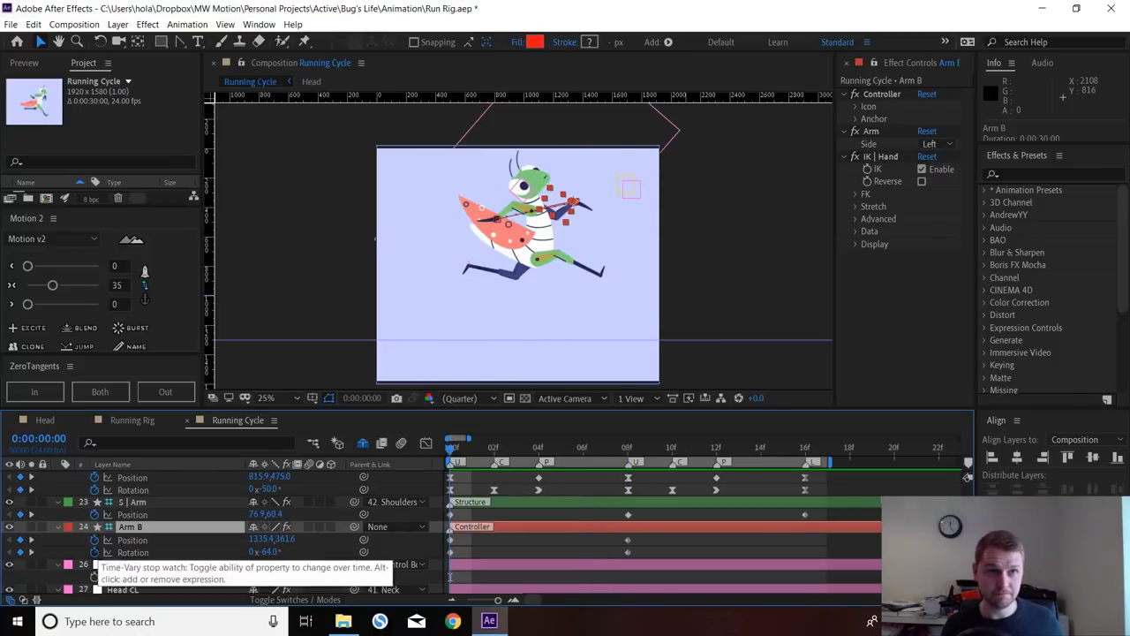
left_click(94, 540)
left_click(94, 551)
key("ctrl+shift+a")
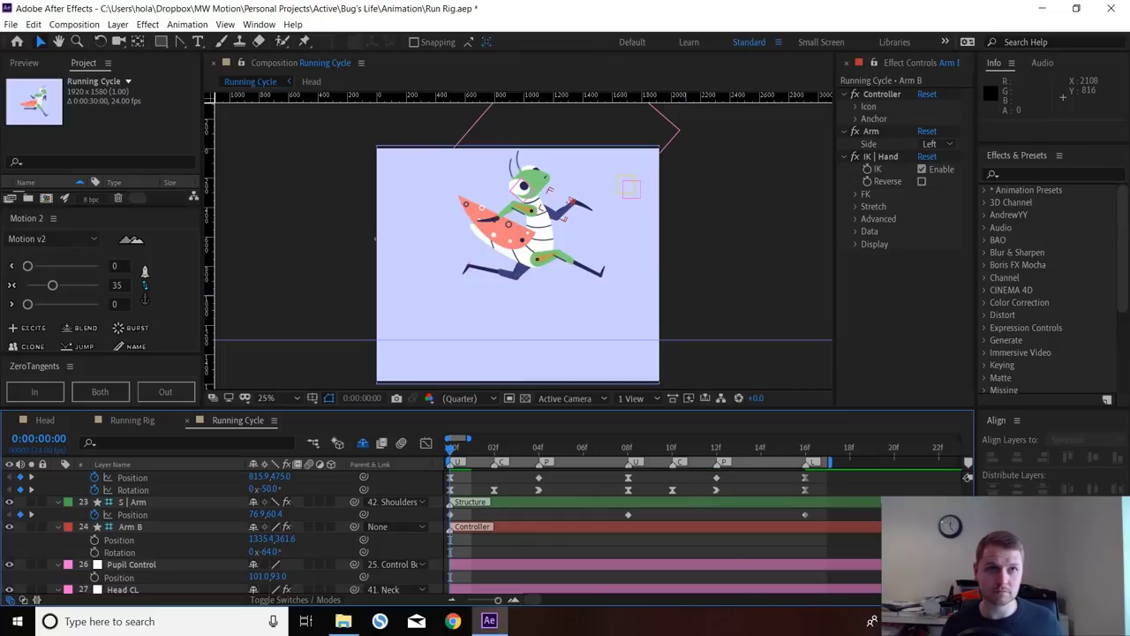
- Try to paste Arm F's keyframes onto Arm B's Position and Rotation at frame 0, and undo the paste
left_click(133, 490)
key("Caps_Lock")
left_click(133, 477)
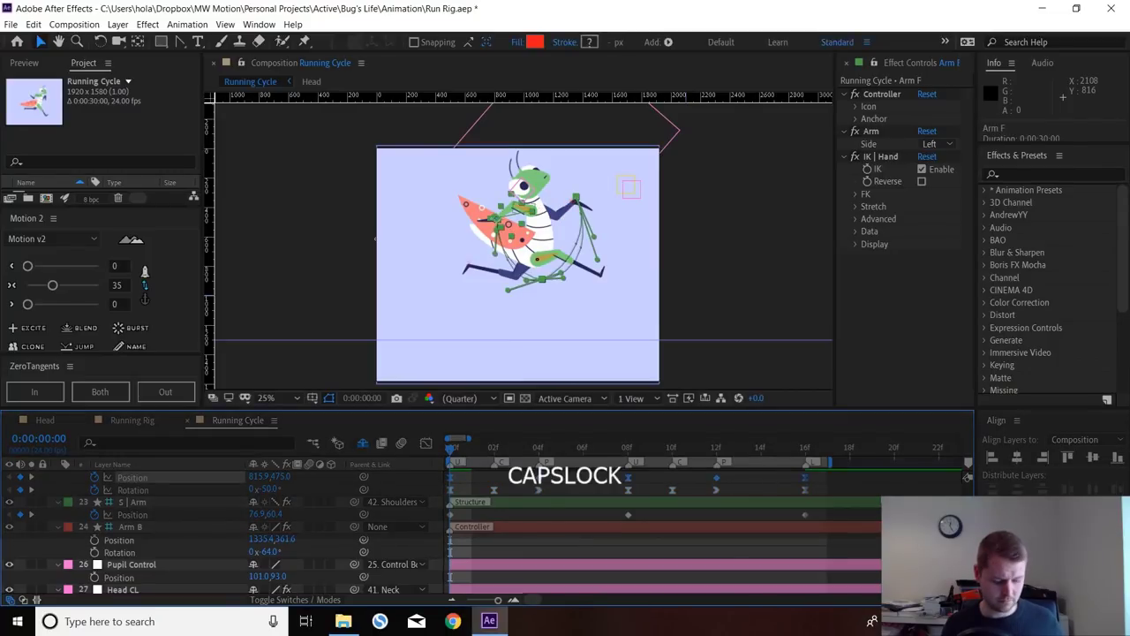
key("shift")
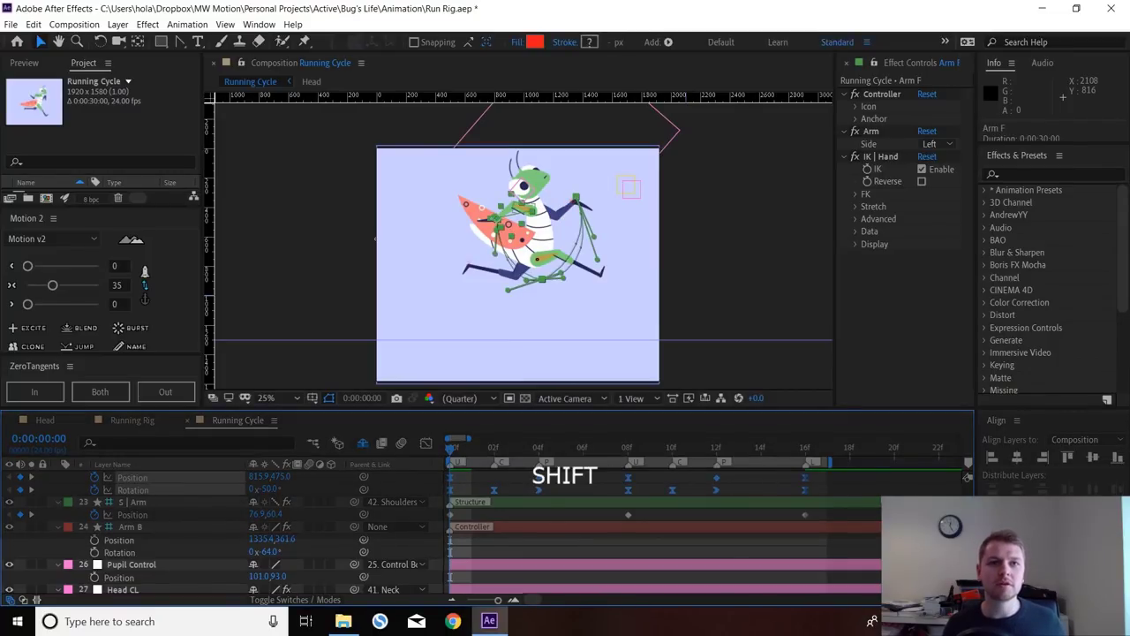
left_click(119, 539)
left_click(119, 552, "shift")
key("ctrl")
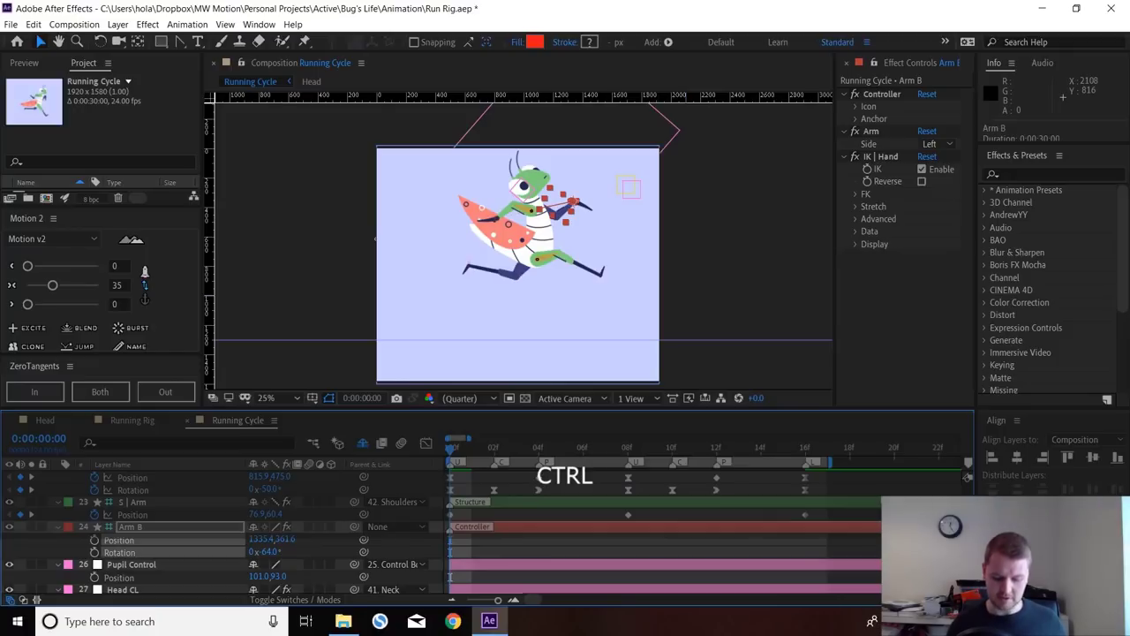
key("ctrl+v")
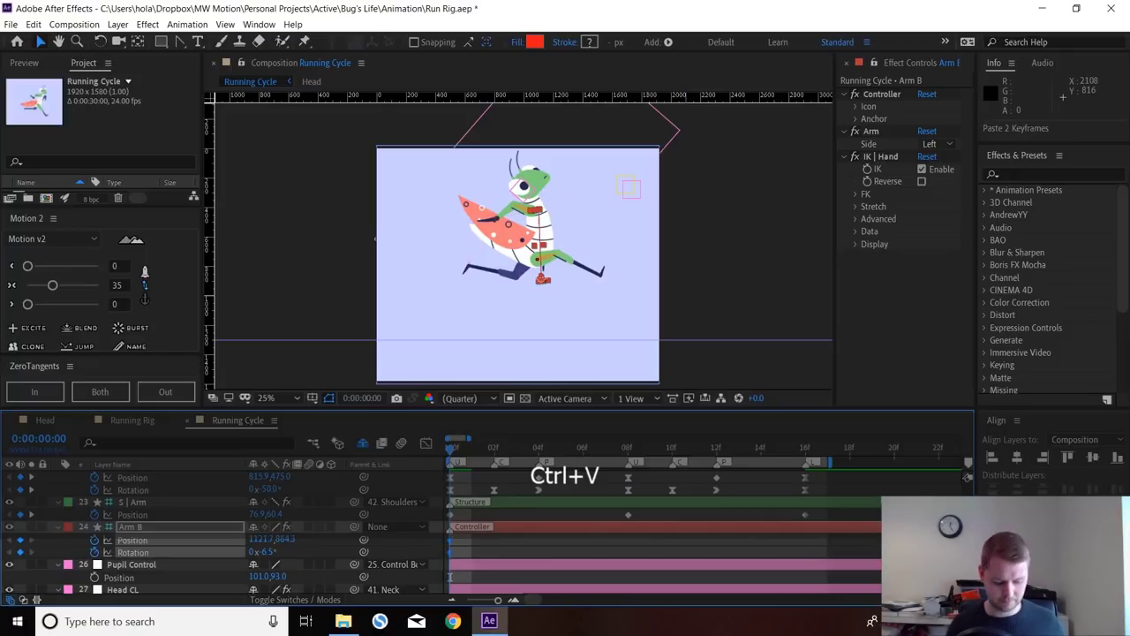
key("ctrl+z")
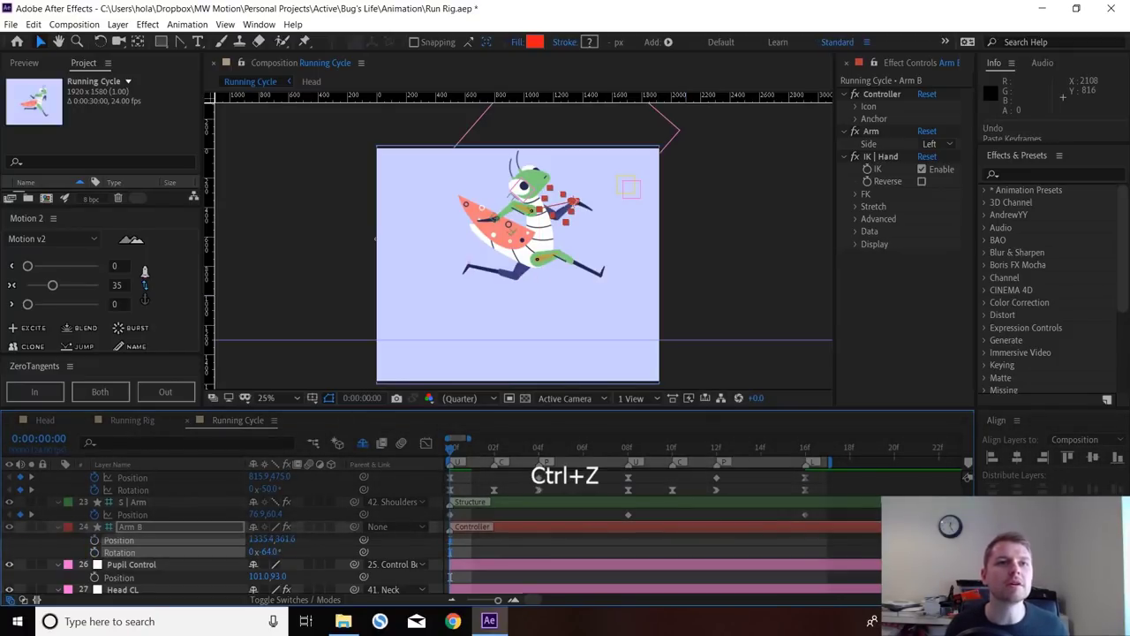
- Copy all Position and Rotation keyframes of Arm F and paste them onto Arm B at frame 0 and again at frame 16
left_click(132, 477)
left_click(133, 490, "shift")
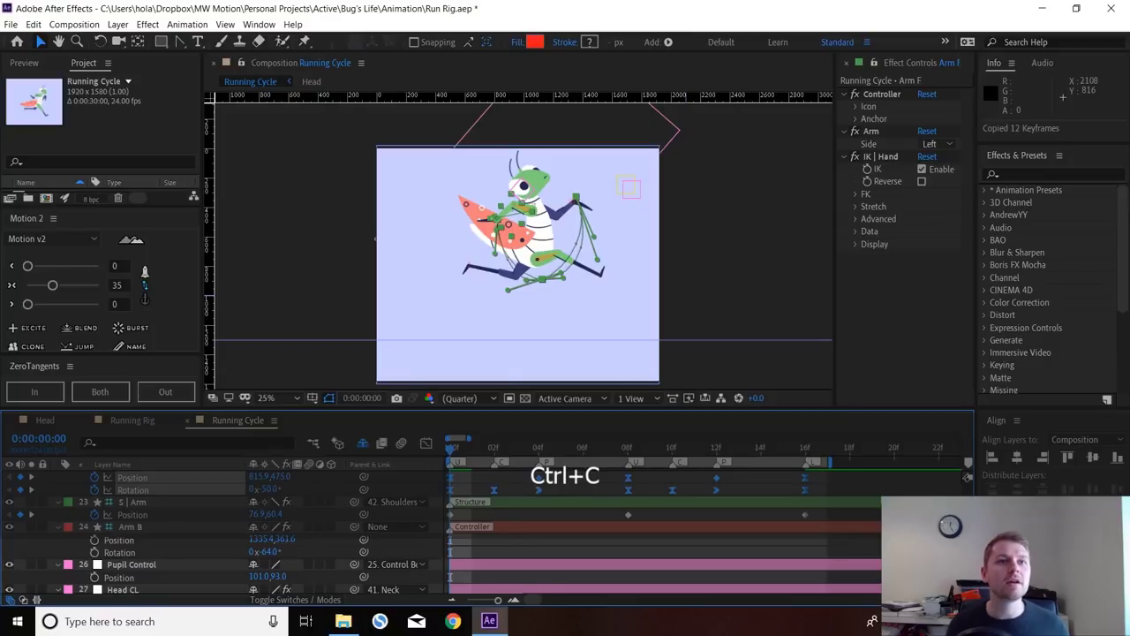
left_click(133, 540)
left_click(132, 552, "shift")
key("ctrl+v")
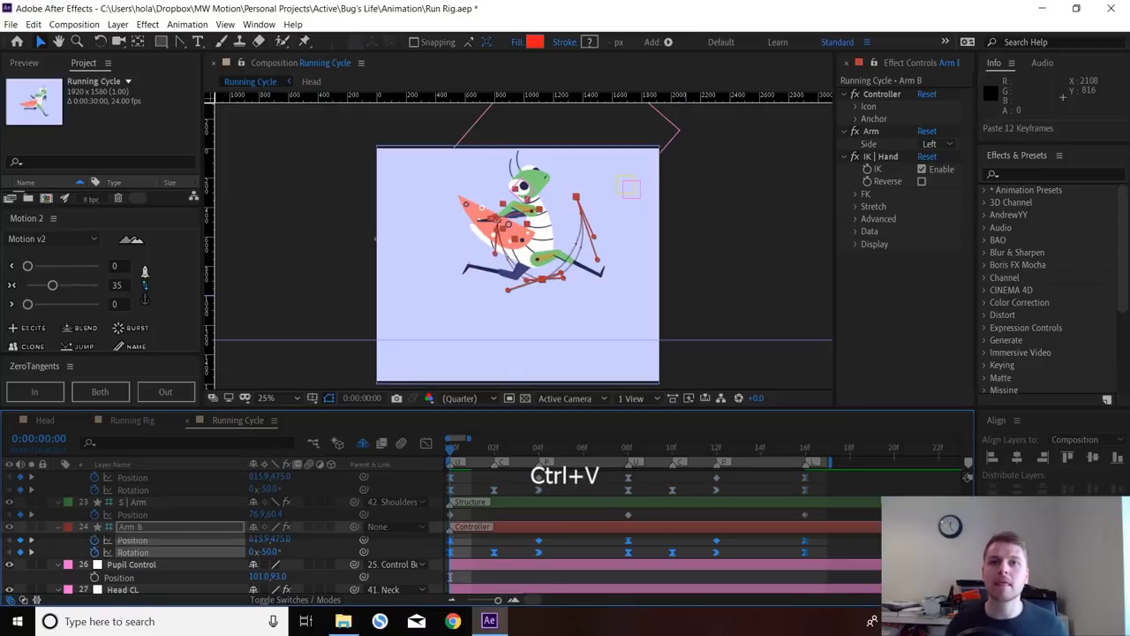
left_click(804, 449)
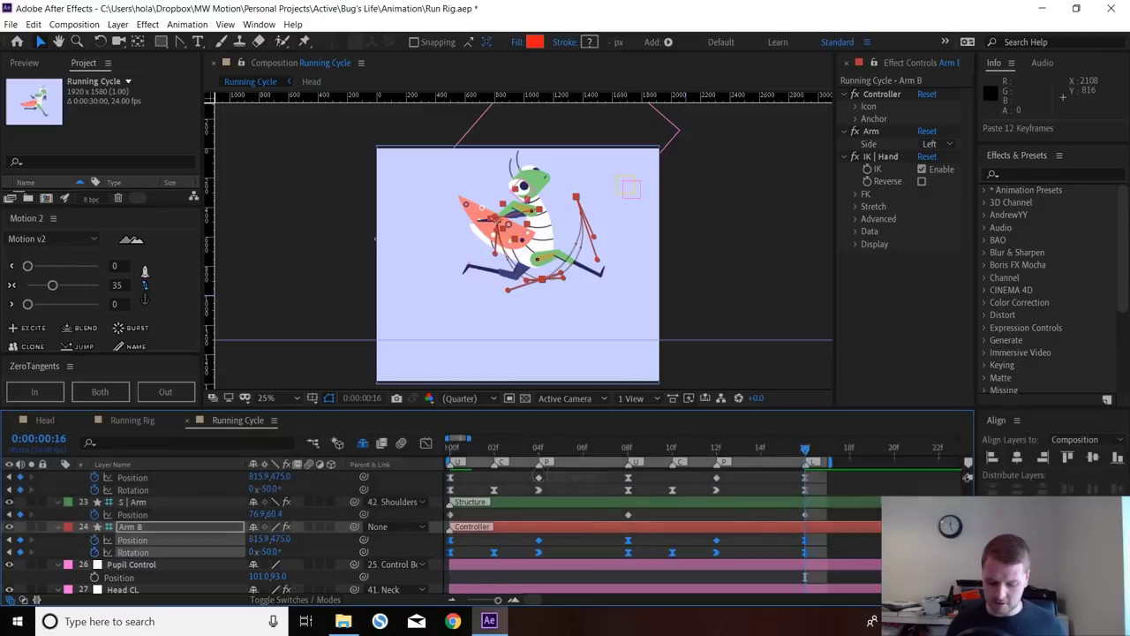
key("ctrl+v")
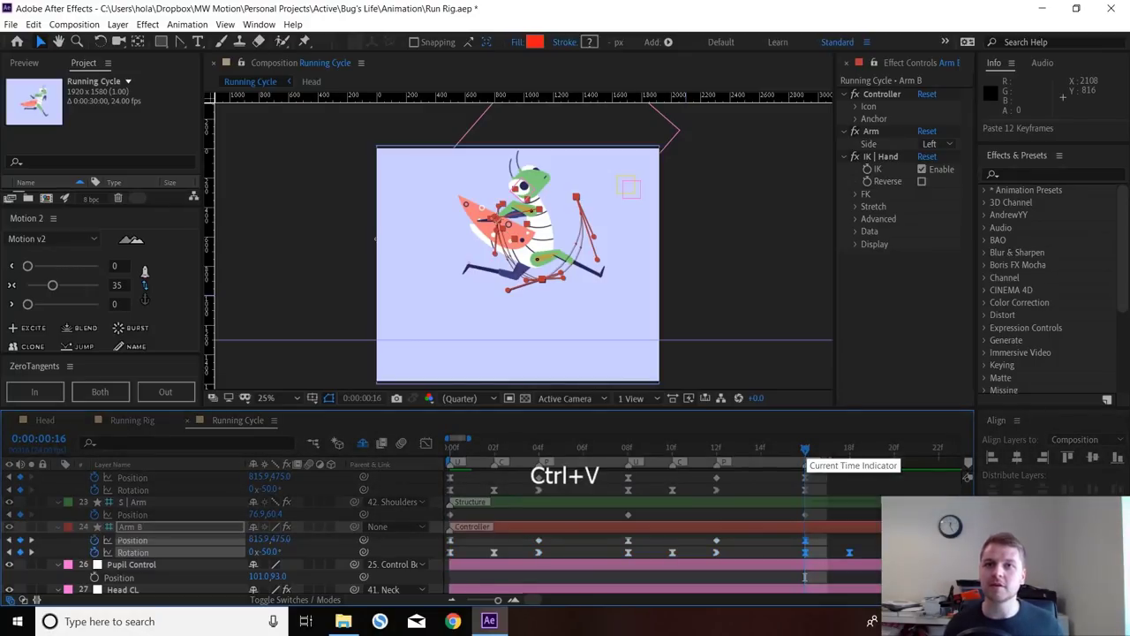
- Delete Arm B's keyframes before frame 8 and shift its remaining keyframes 8 frames earlier to start at frame 0
scroll(804, 449, "down", 2, "alt")
left_click(575, 449)
left_click_drag(566, 534, 446, 557)
key("BackSpace")
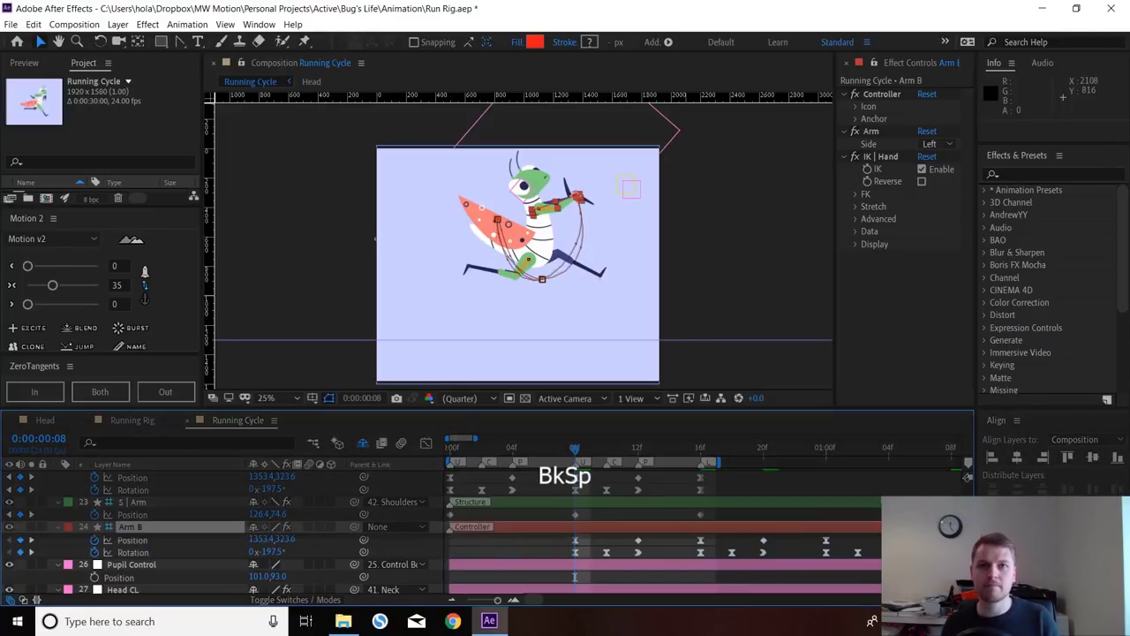
left_click_drag(539, 535, 971, 556)
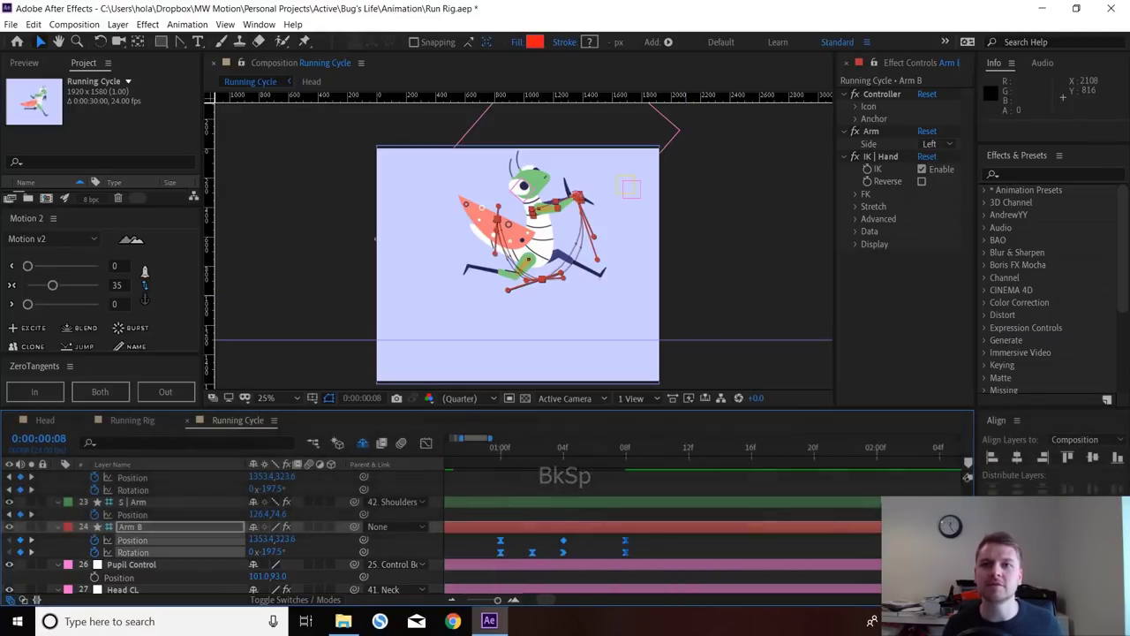
scroll(967, 476, "left", 3)
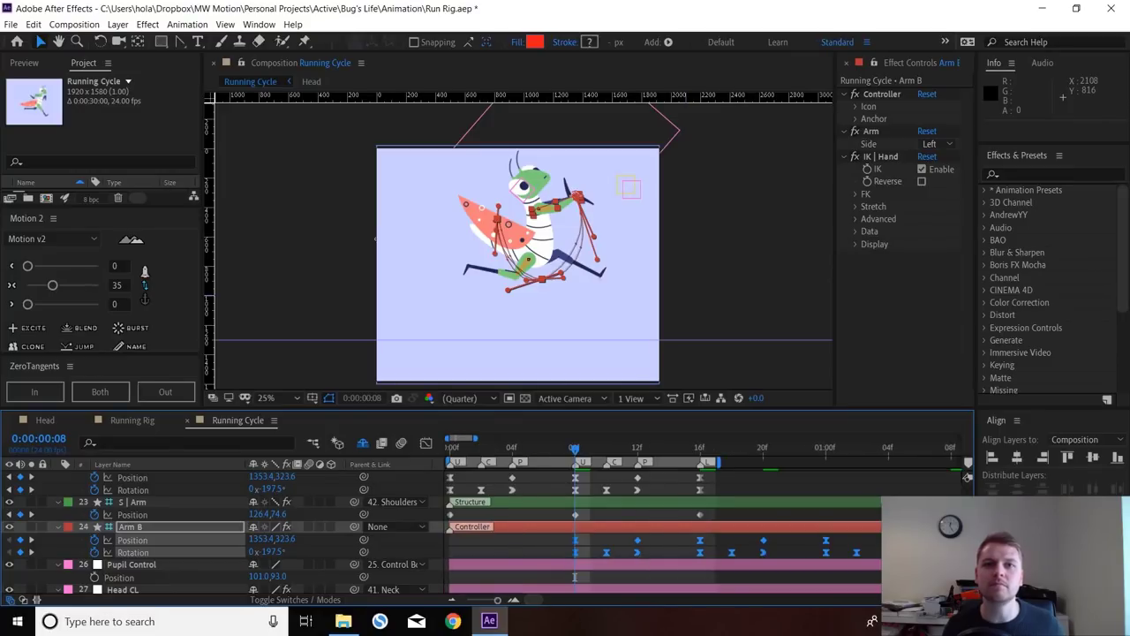
key("ctrl+z")
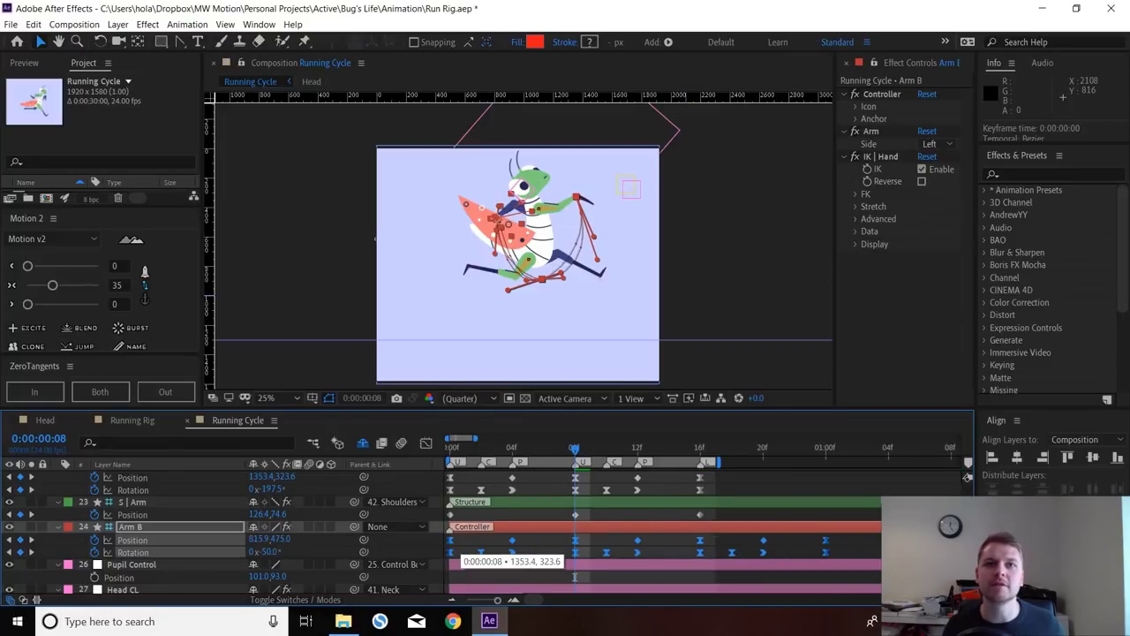
- Delete Arm B's surplus keyframes after frame 16 and play back the run cycle to check both arms
key("space")
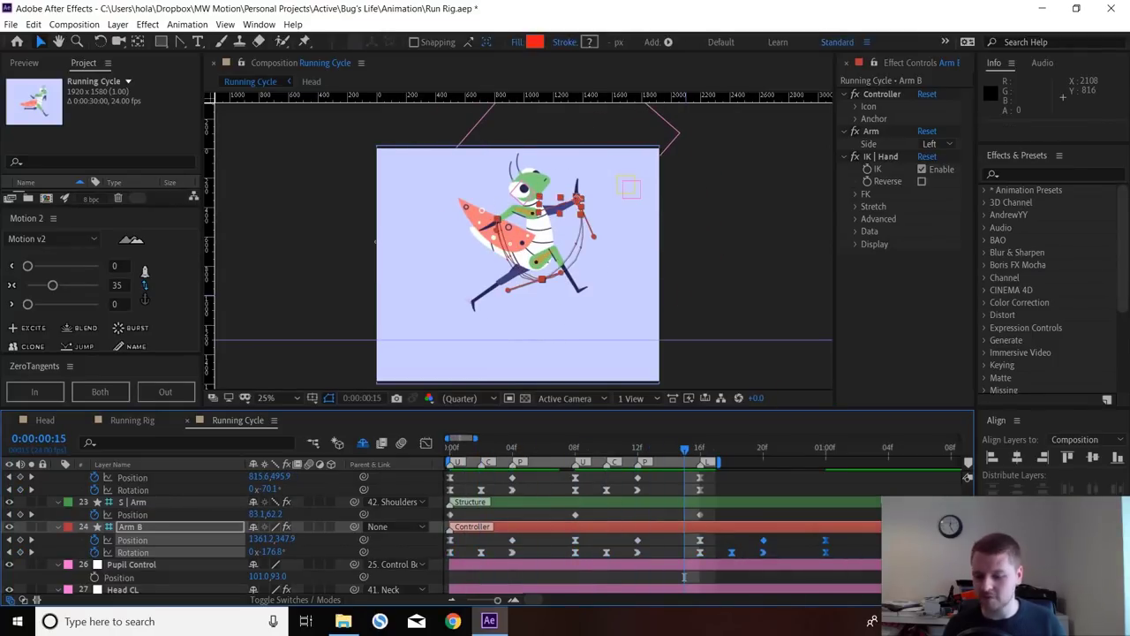
key("BackSpace")
scroll(573, 195, "up", 2)
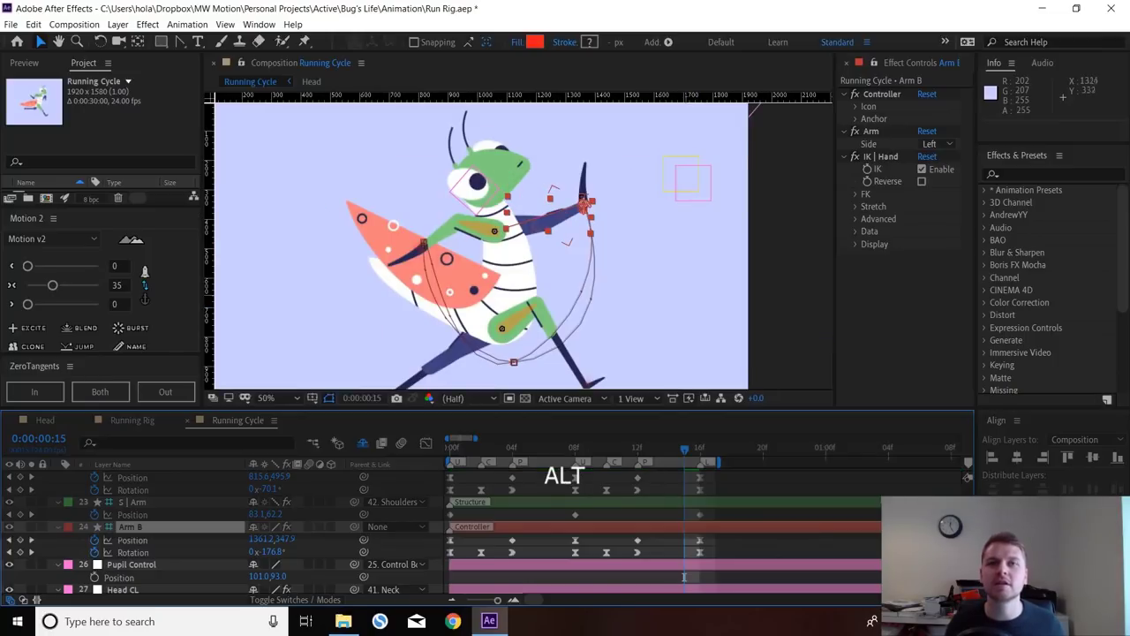
key("space")
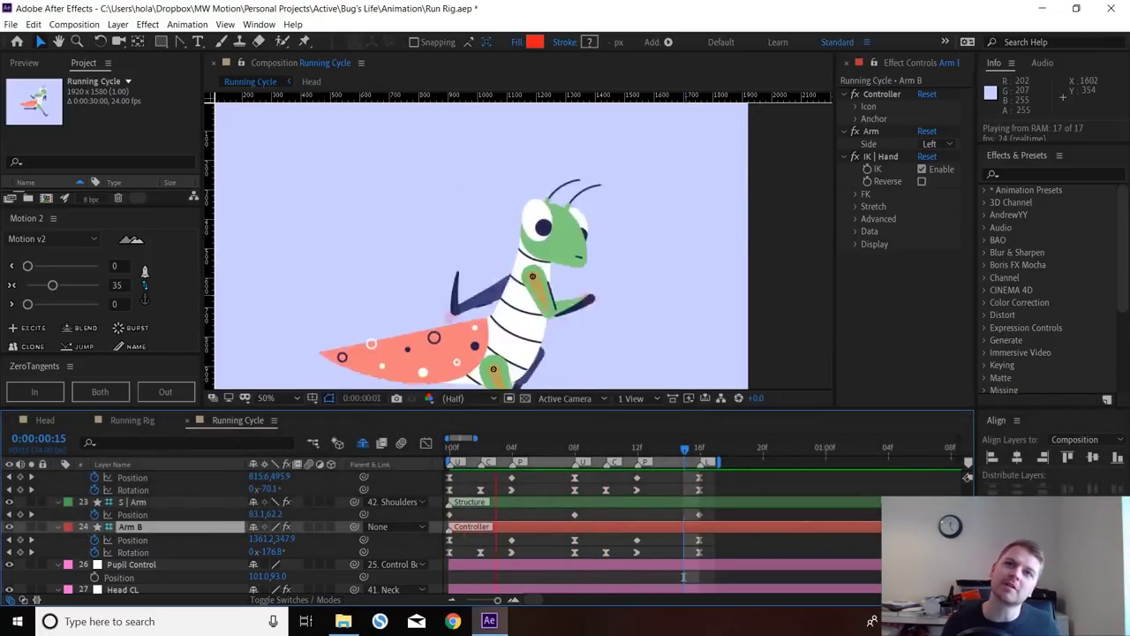
key("space")
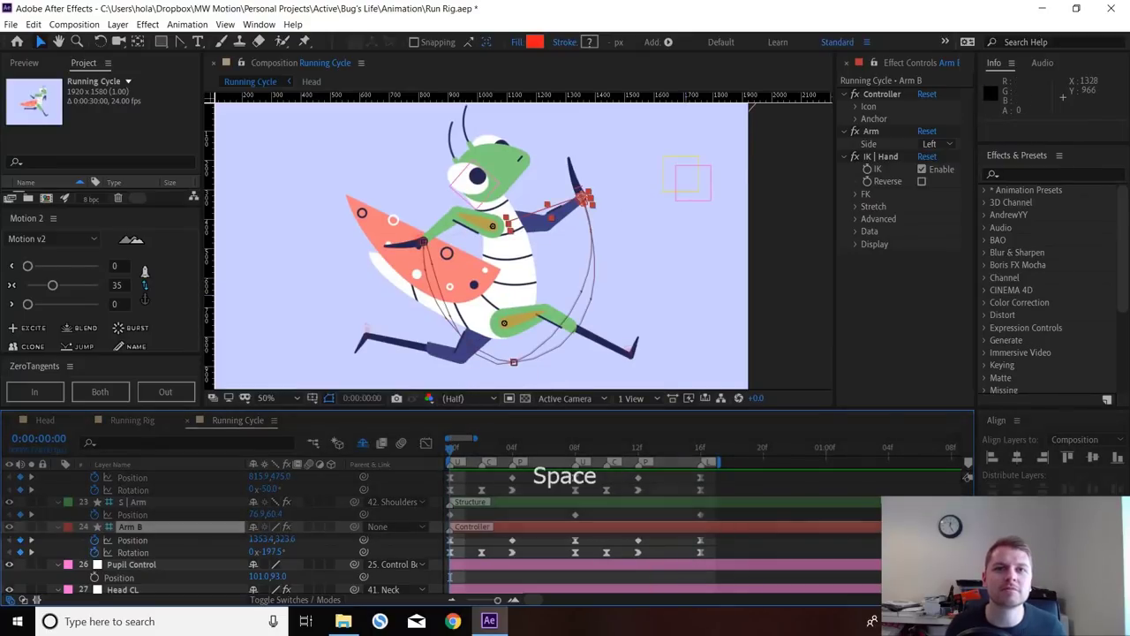
- Check Arm B's hand angle between frames 0 and 2, and remove all its Rotation keyframes
left_click(465, 553)
left_click(450, 552)
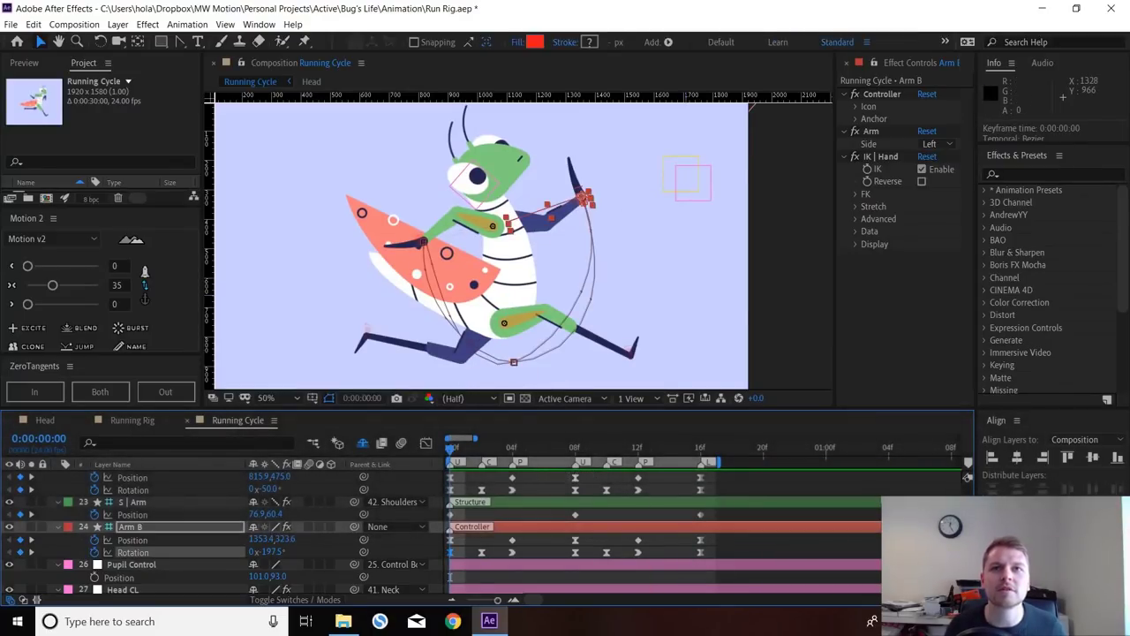
key("Page_Down")
key("Page_Down")
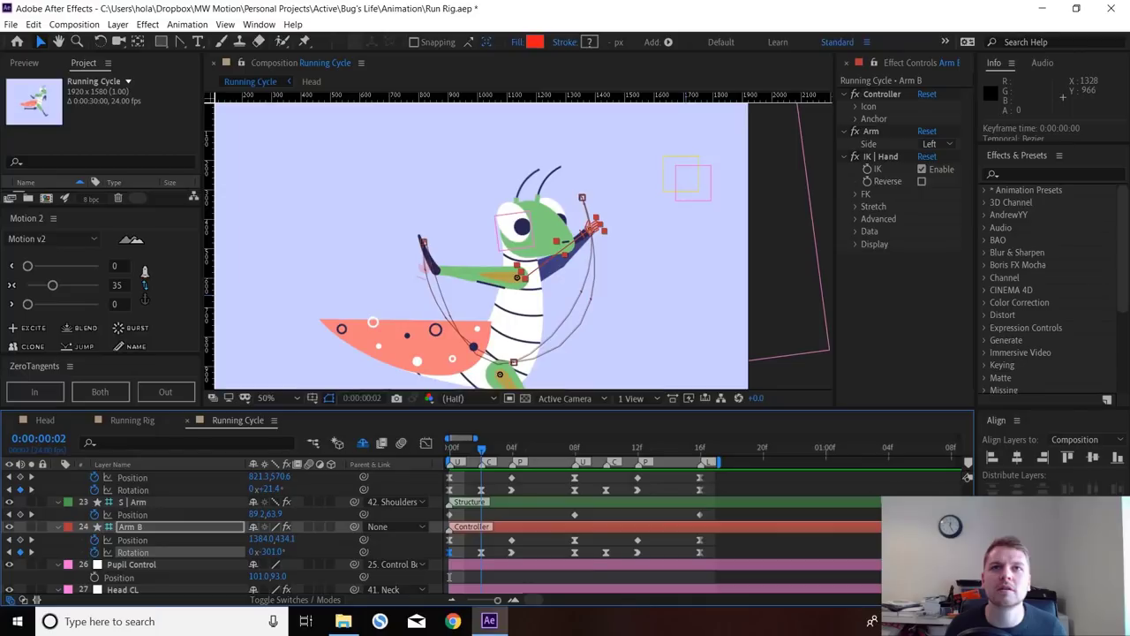
key("Page_Up")
key("Page_Up")
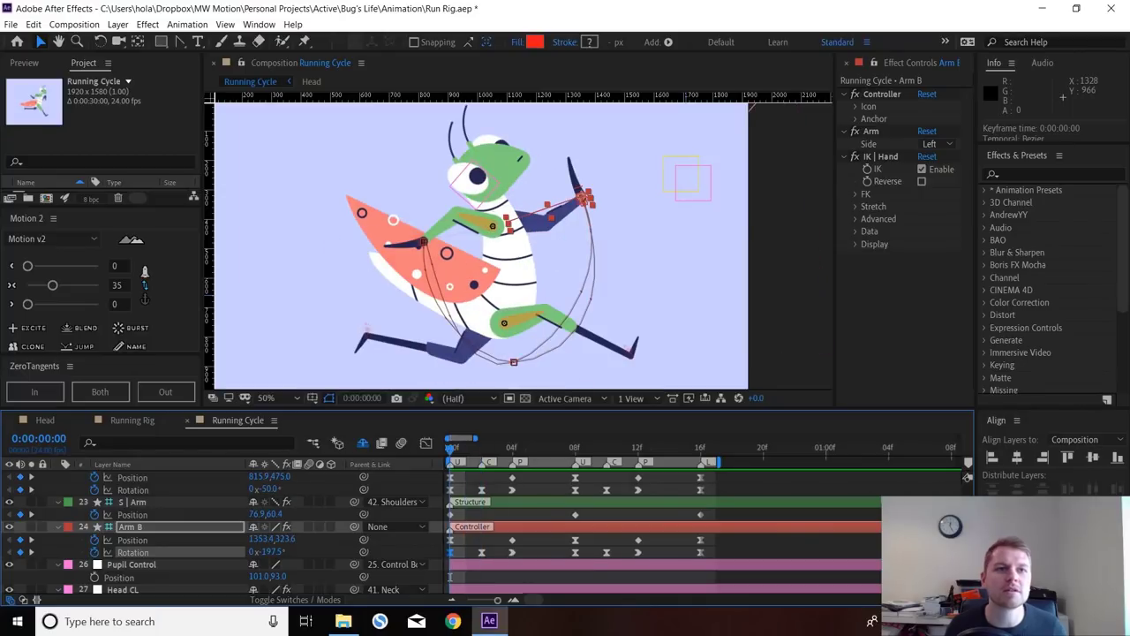
left_click(94, 553)
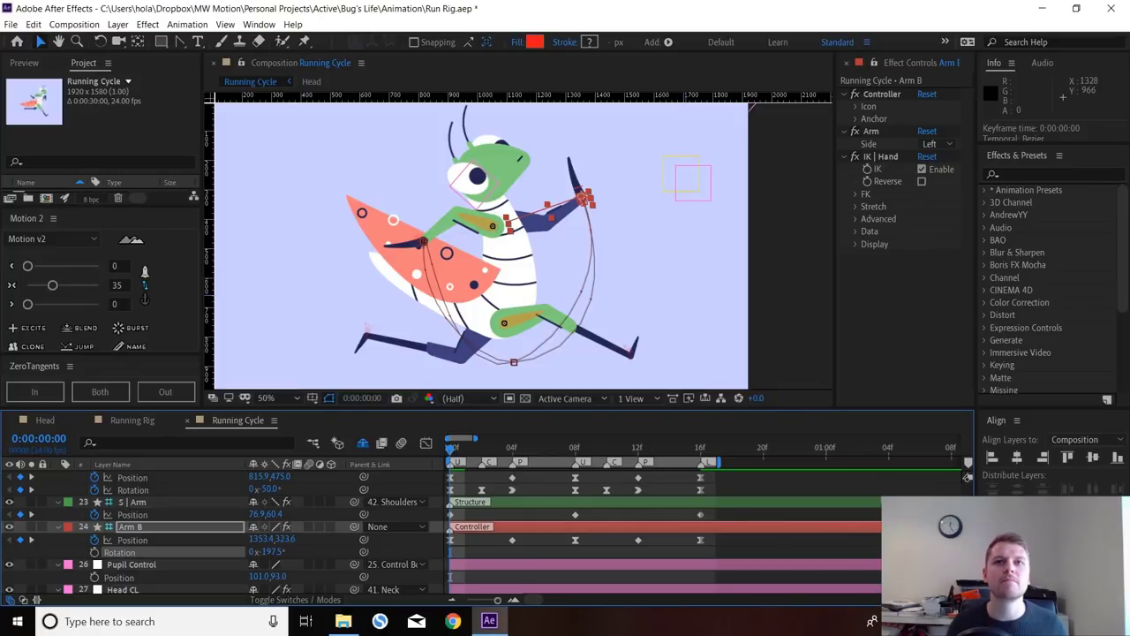
- Start new Rotation keyframes on Arm B at frame 0 with a value of about -83.5°
left_click(575, 452)
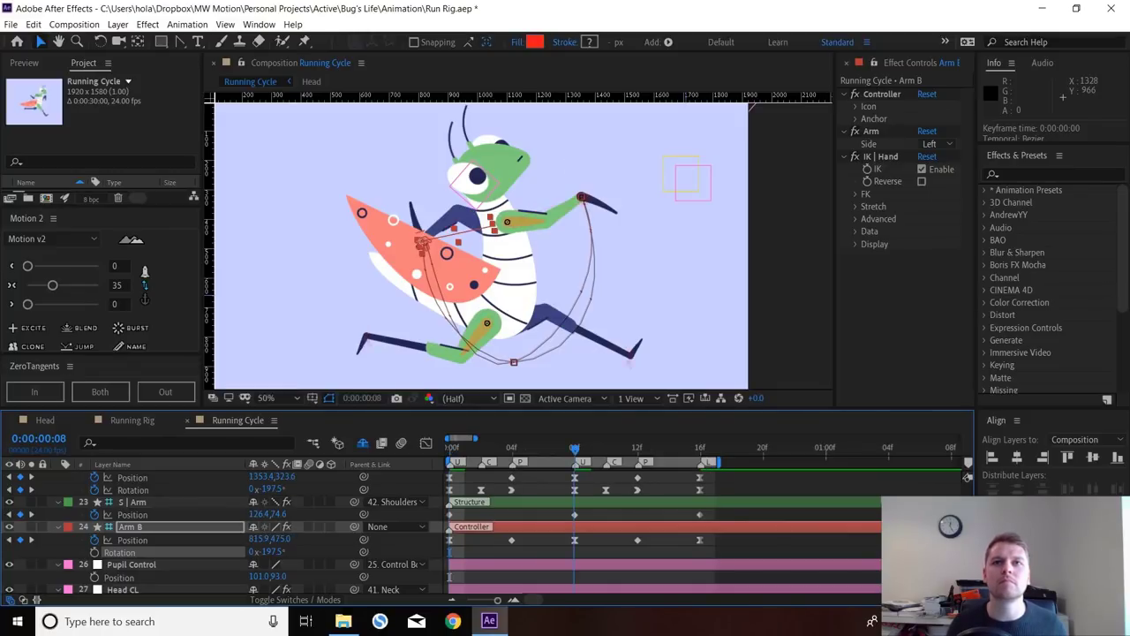
key("Home")
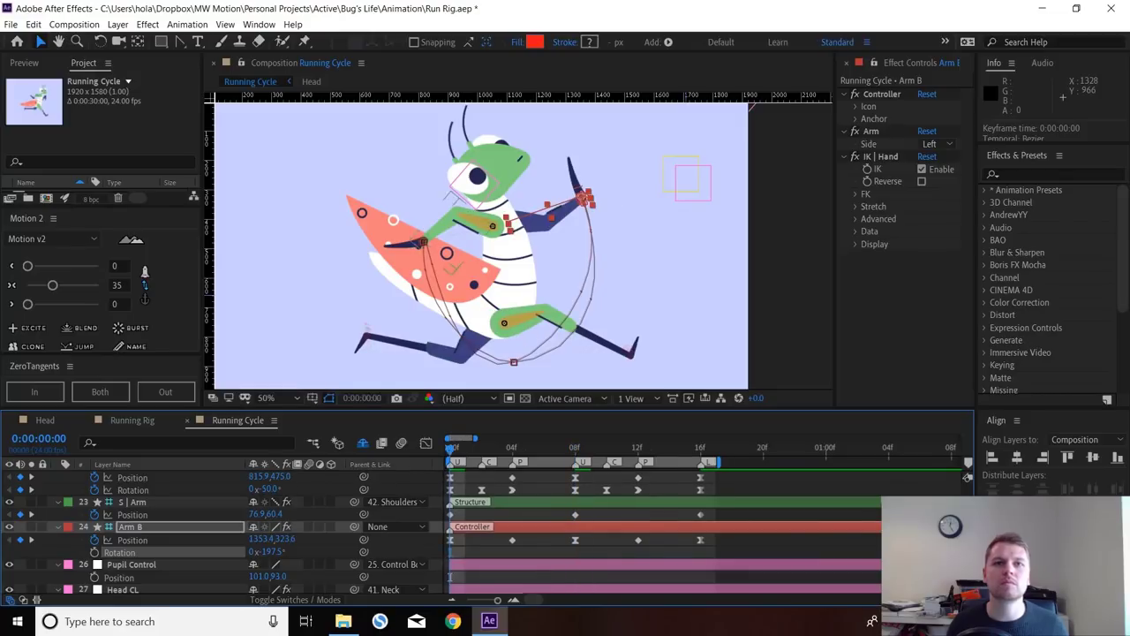
left_click_drag(281, 552, 334, 552)
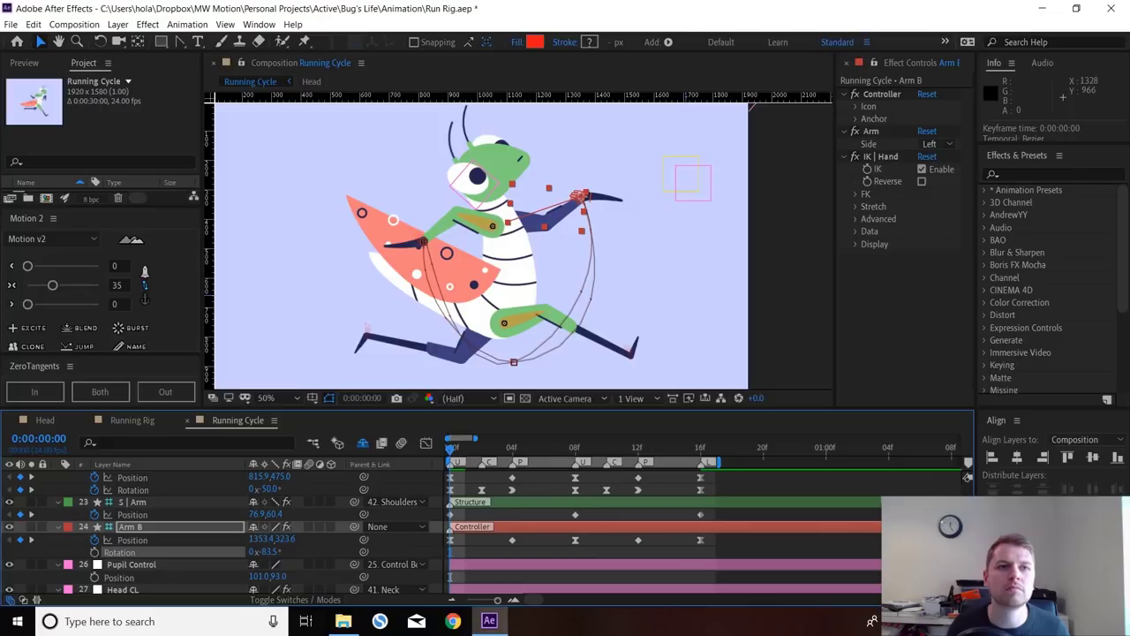
- Add Rotation keyframes to Arm B of about -68.5° at frame 4 and about -161° at frame 2
key("Page_Down")
key("Page_Down")
key("Page_Down")
key("Page_Down")
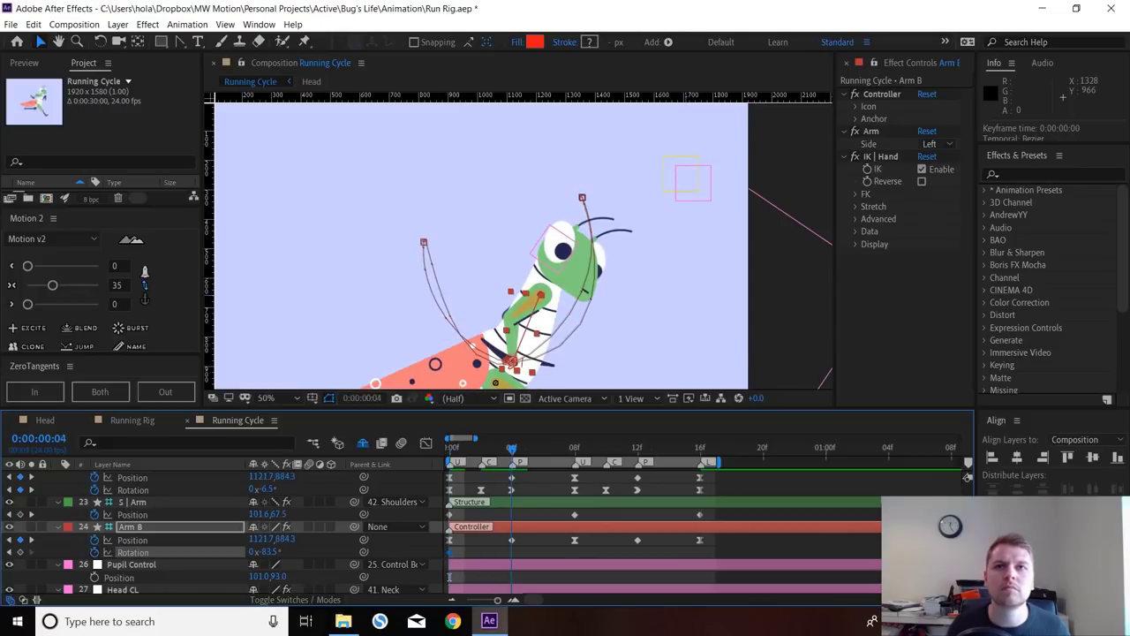
left_click_drag(274, 552, 282, 551)
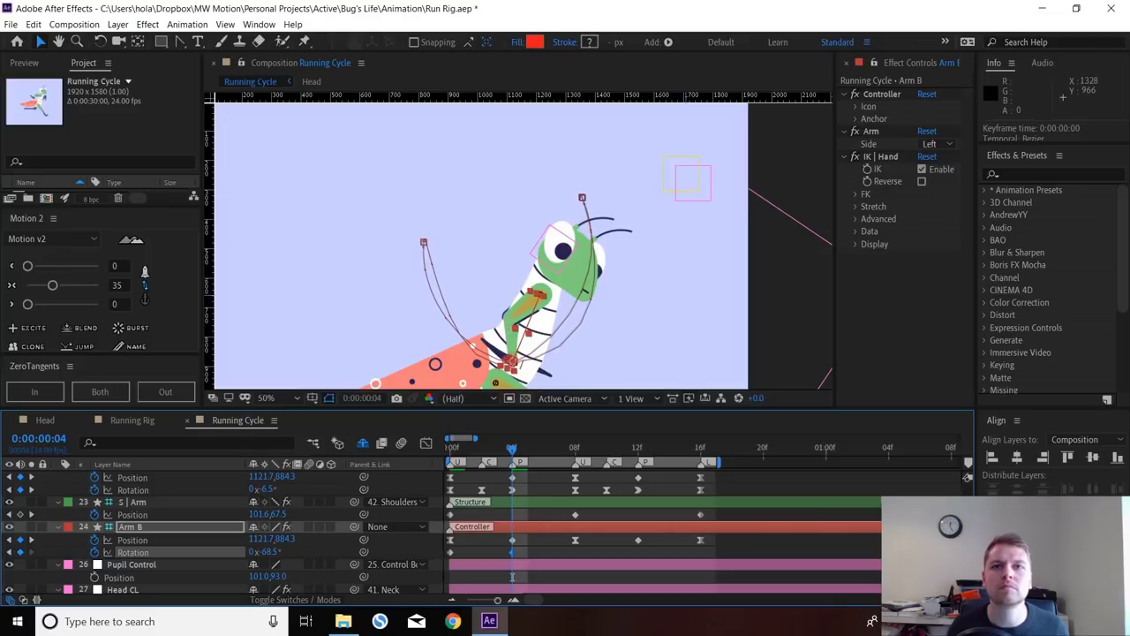
left_click_drag(512, 576, 481, 576)
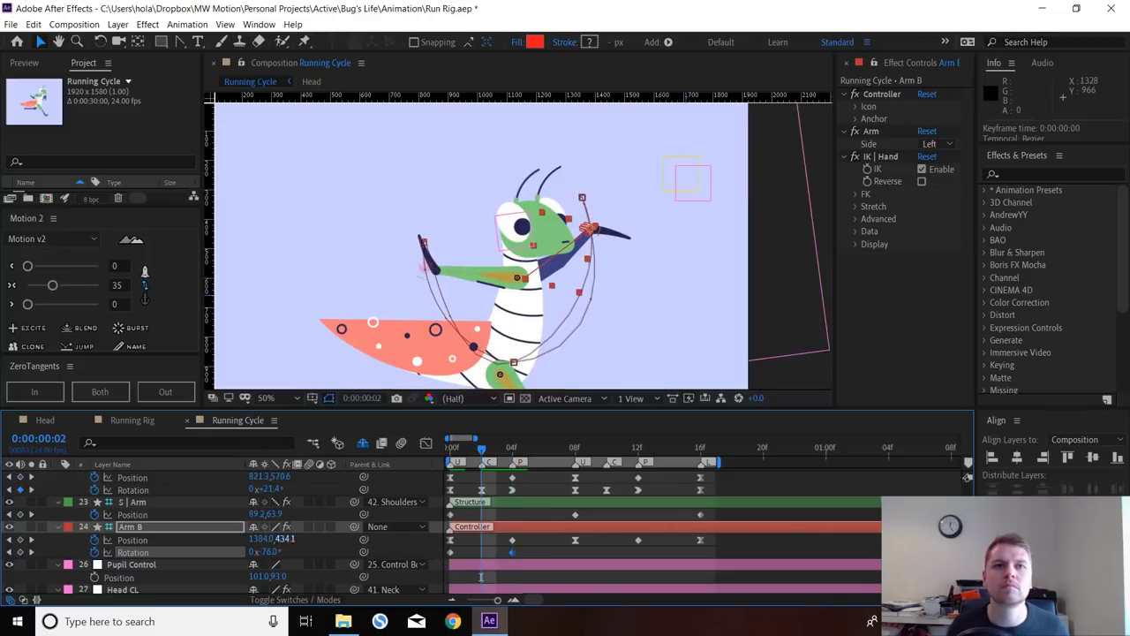
left_click_drag(270, 551, 223, 552)
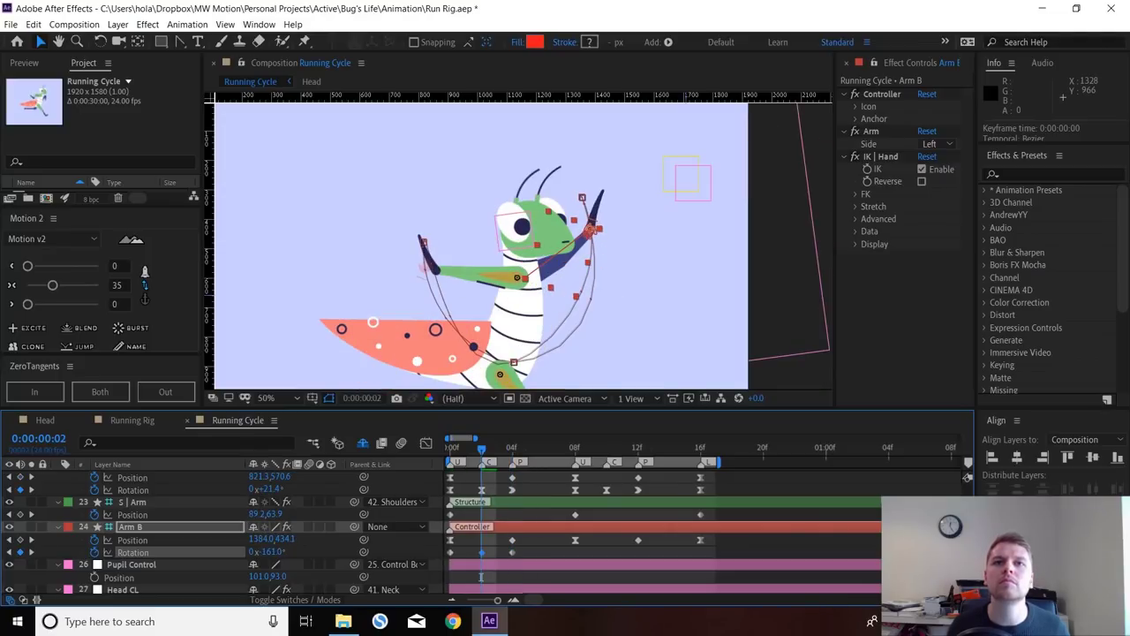
- Add Rotation keyframes to Arm B of about 71.5° at frame 8 and about 144.5° at frame 10
left_click_drag(481, 576, 574, 577)
left_click_drag(270, 551, 350, 552)
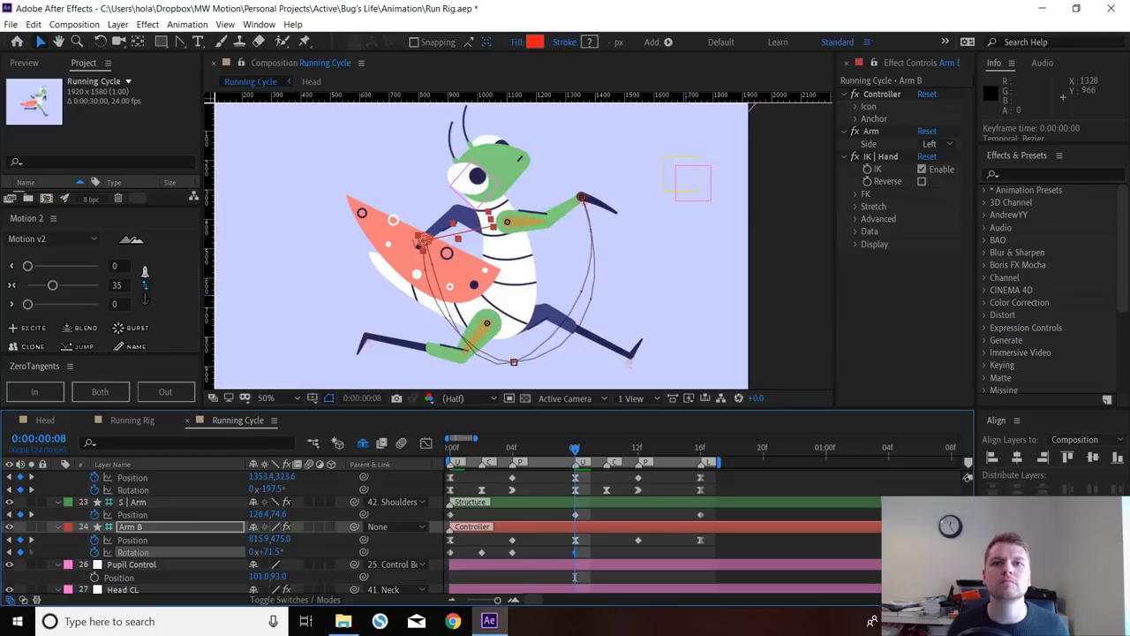
key("Page_Down")
key("Page_Down")
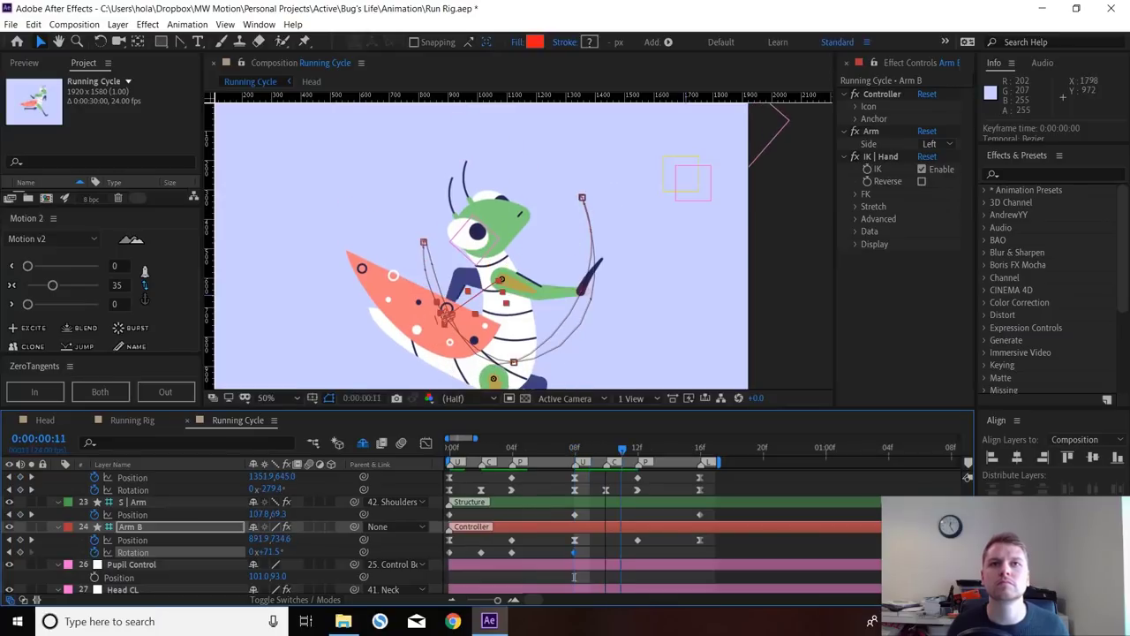
left_click_drag(263, 550, 331, 551)
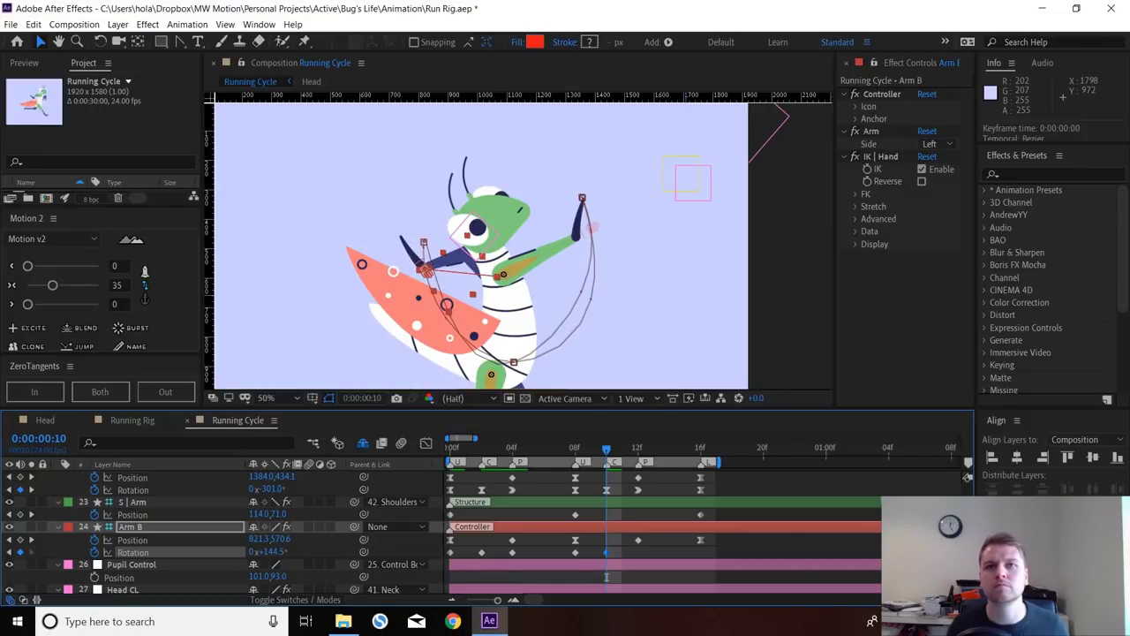
- Add a Rotation keyframe of about 121.5° to Arm B at frame 12
key("Page_Down")
key("Page_Down")
left_click_drag(275, 551, 268, 552)
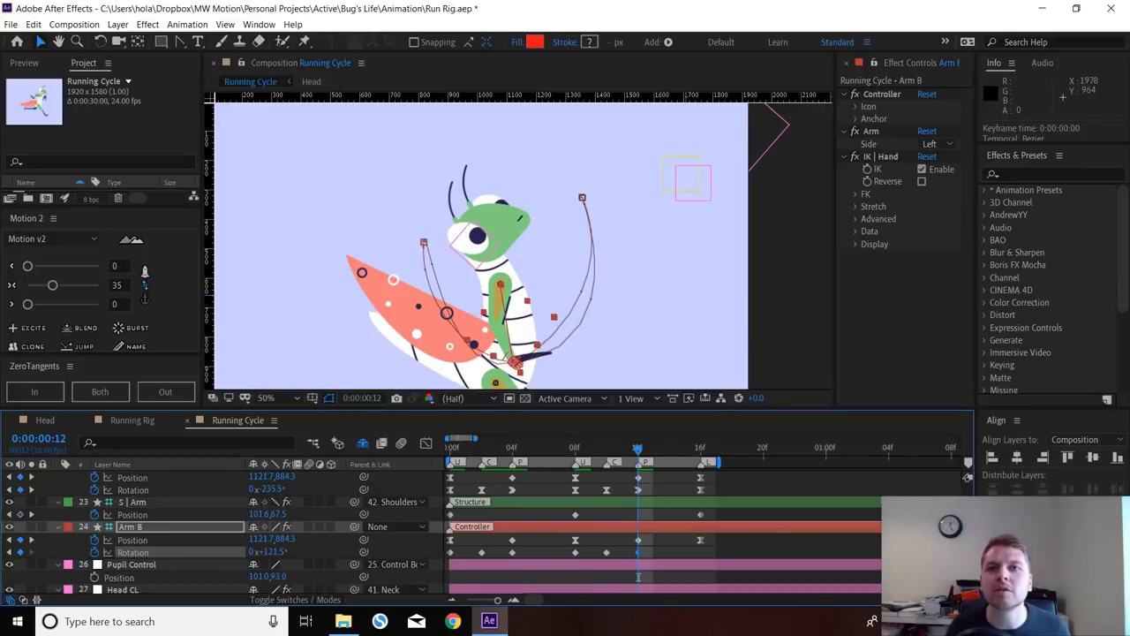
- Copy Arm B's Rotation keyframe from frame 0 and paste it at frame 16 to close the loop
key("k")
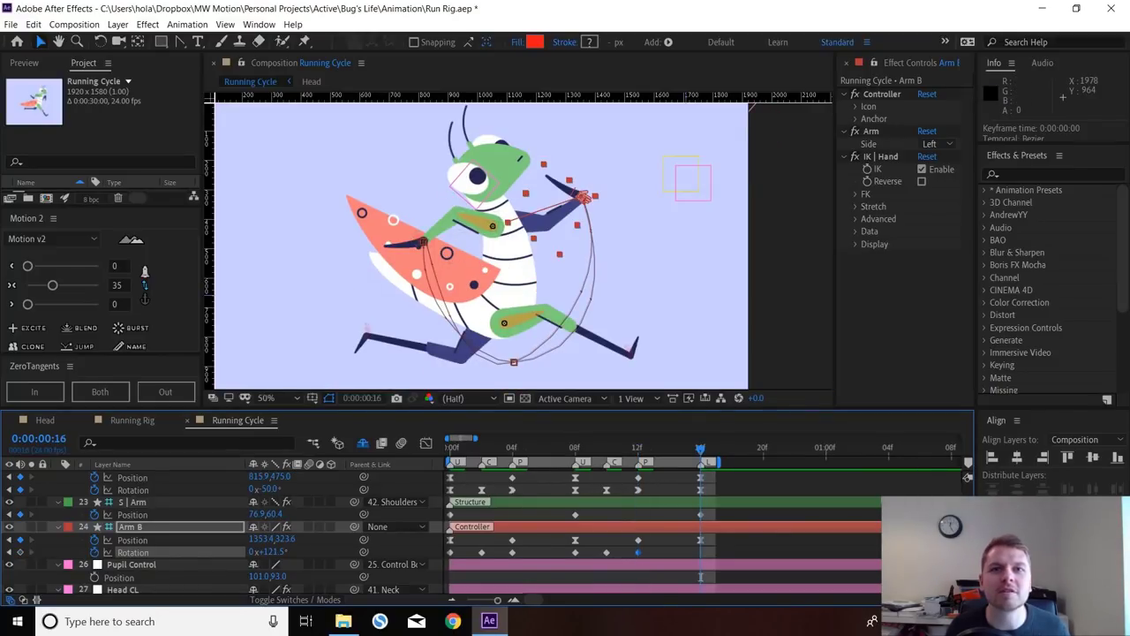
left_click(451, 553)
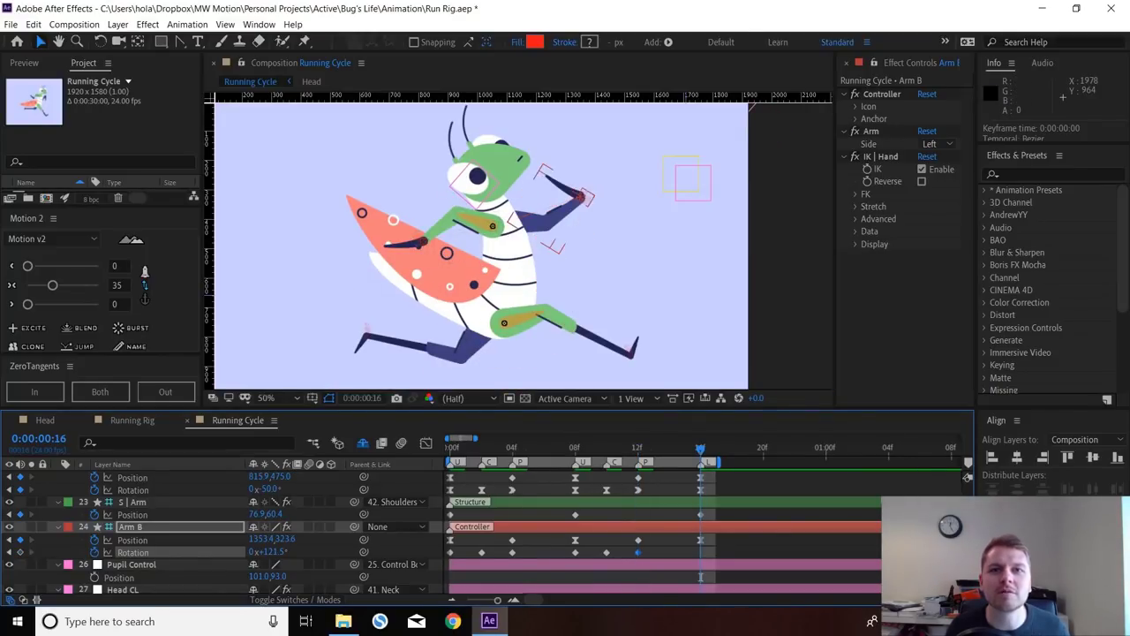
key("ctrl+v")
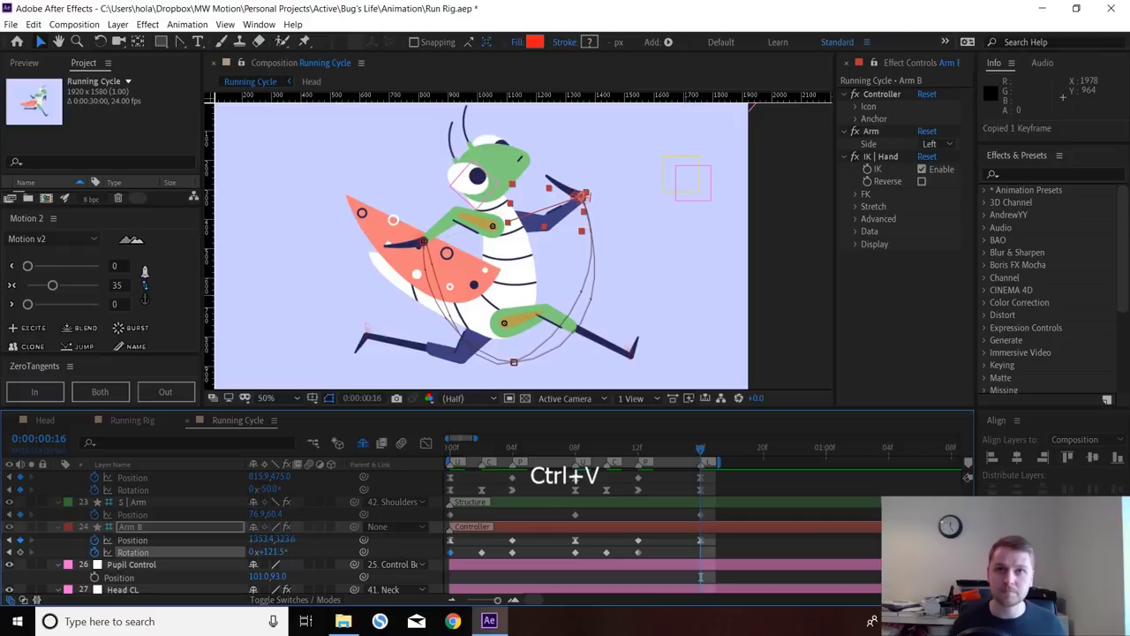
- Play back the run cycle to review Arm B's updated hand motion
key("shift")
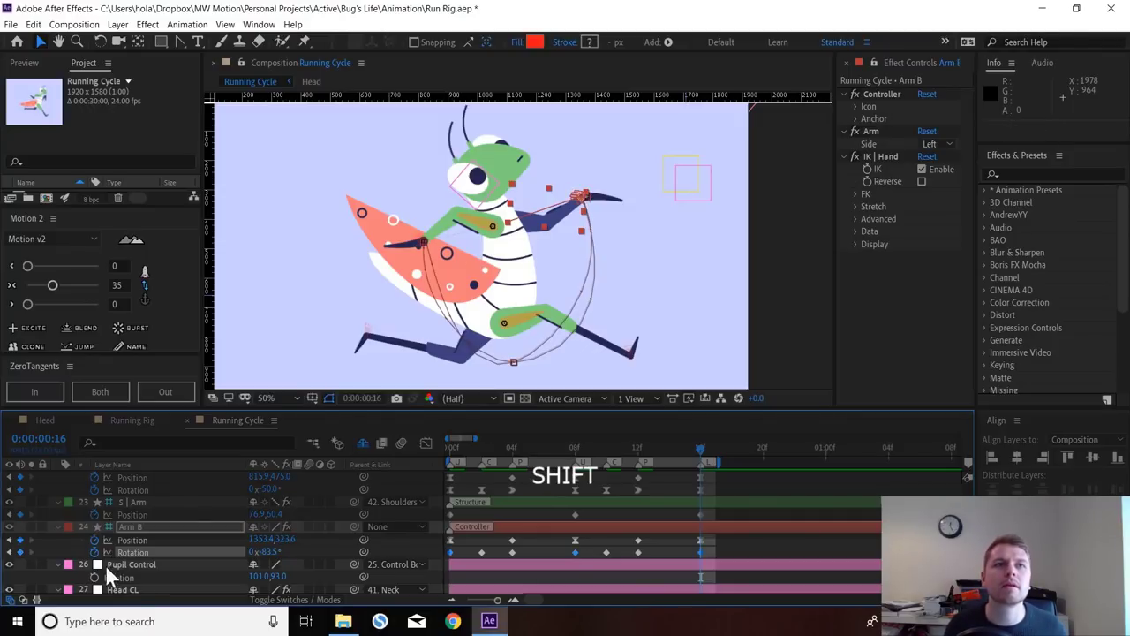
key("alt")
scroll(552, 249, "down", 2)
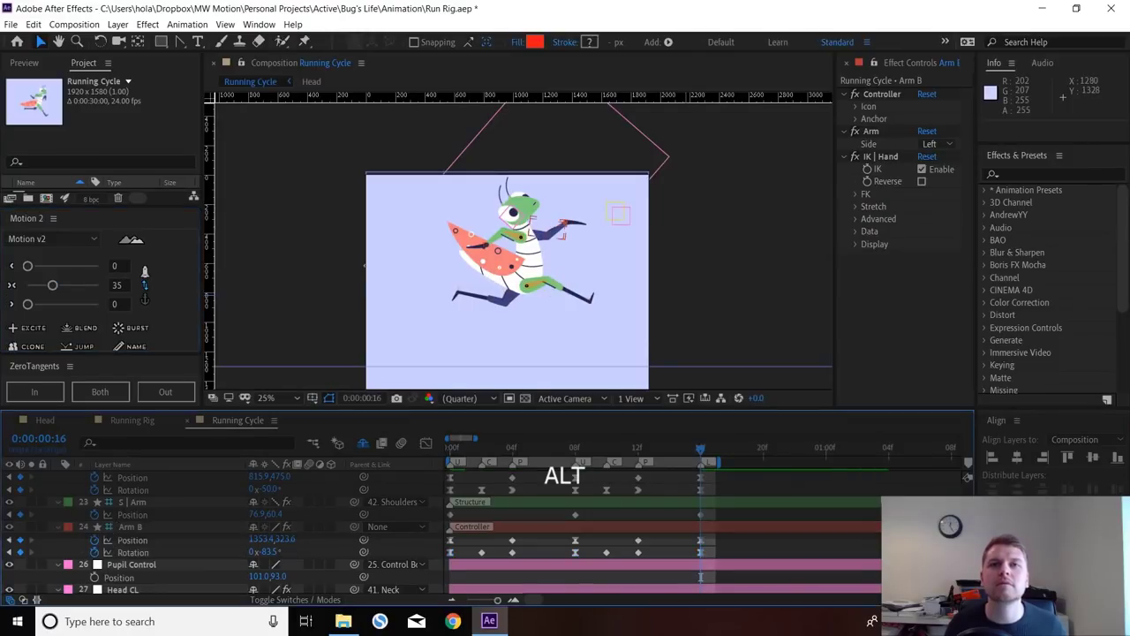
key("space")
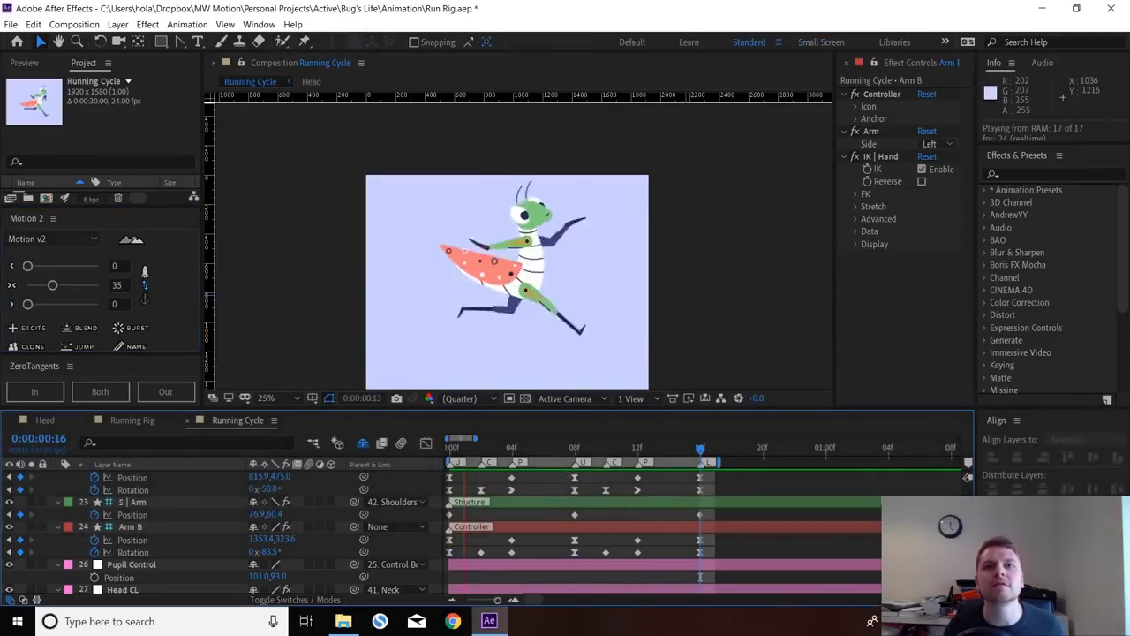
key("space")
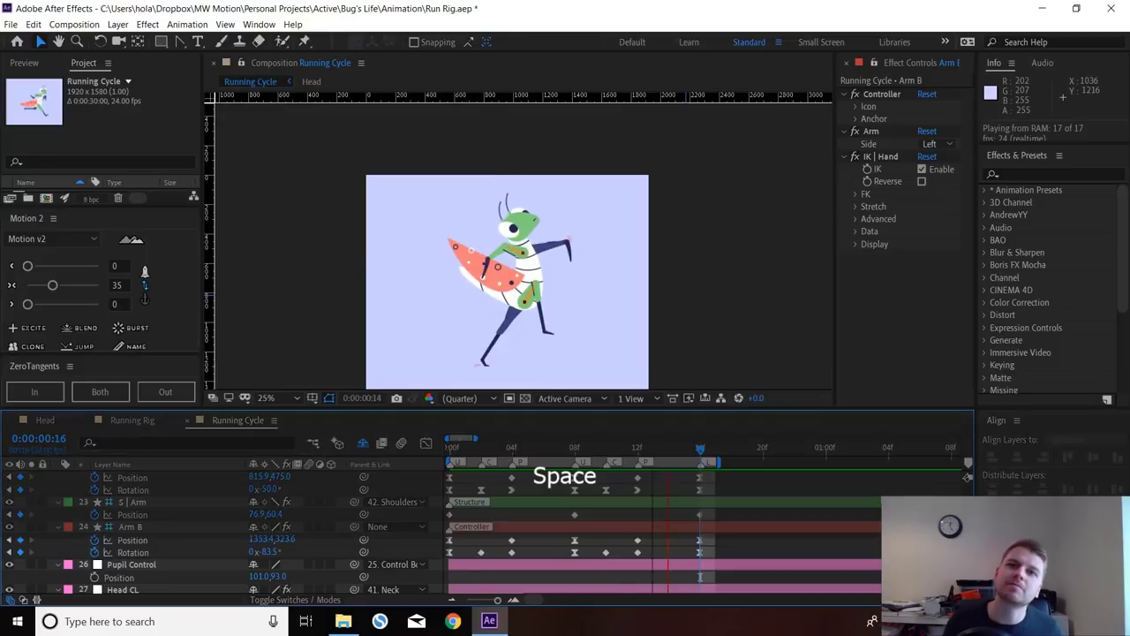
- Copy the frame 0–8 Rotation keyframes of Tail Top, Neck, Shoulders and Lower Spine and paste them at frame 8
scroll(565, 533, "down", 10)
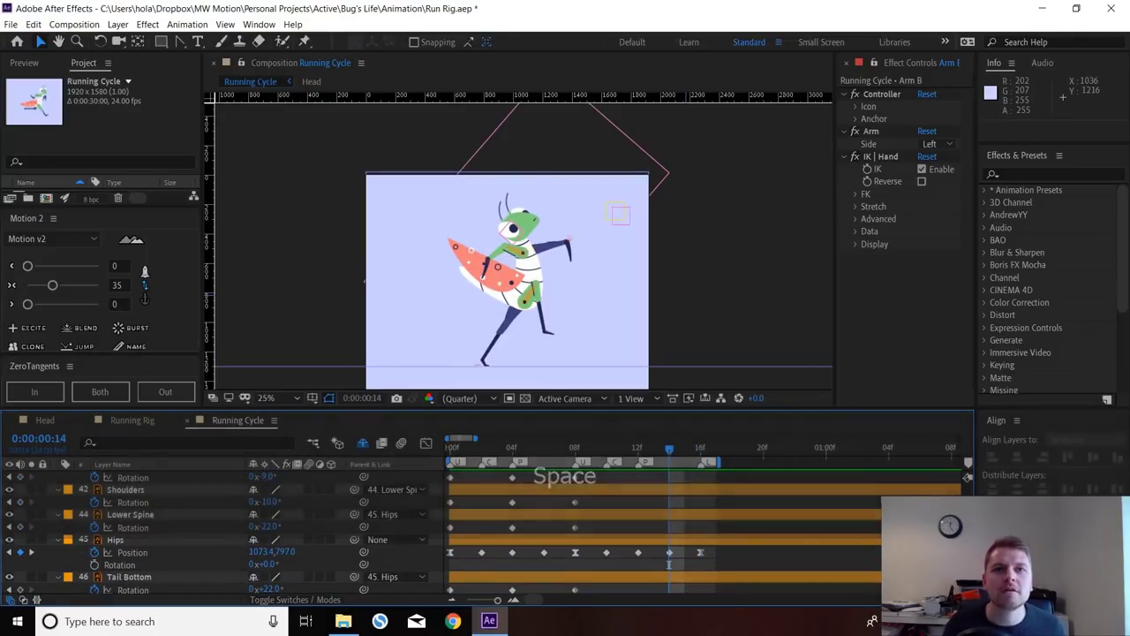
scroll(967, 475, "up", 2)
key("space")
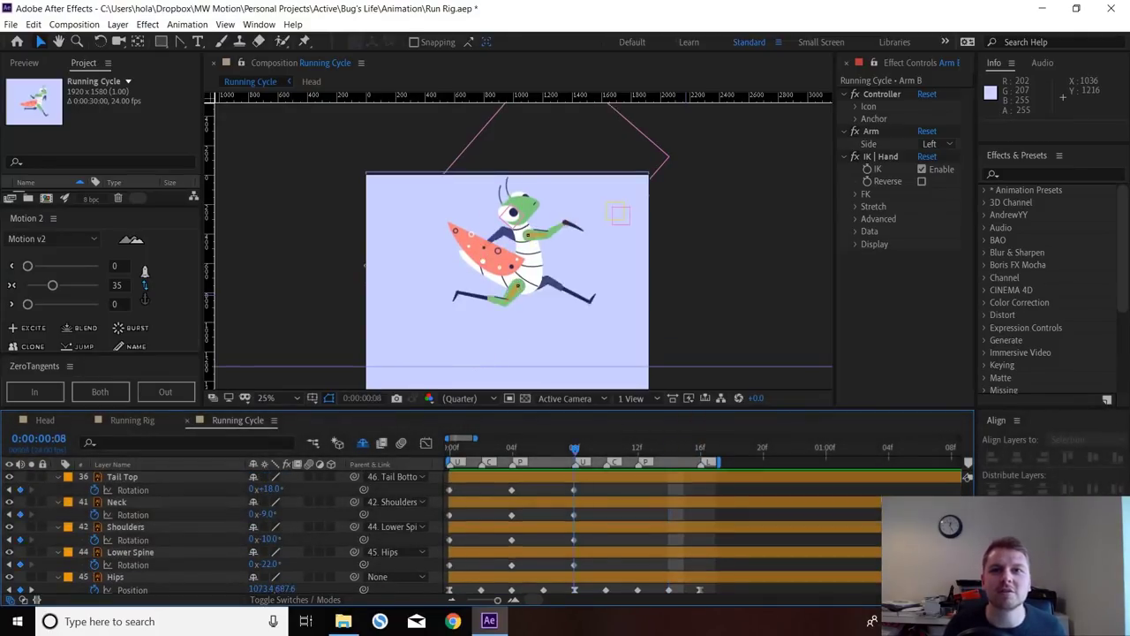
key("space")
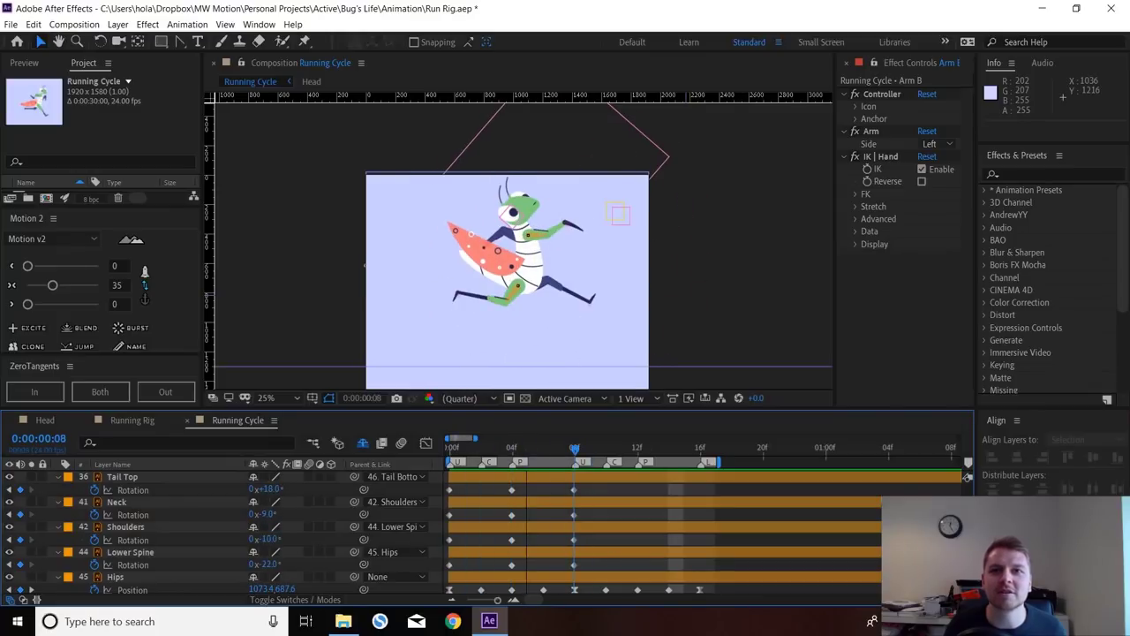
left_click_drag(582, 484, 448, 563)
left_click(30, 346)
left_click(759, 540)
- Play back the run cycle to check the looping body rotation, and save the project
key("space")
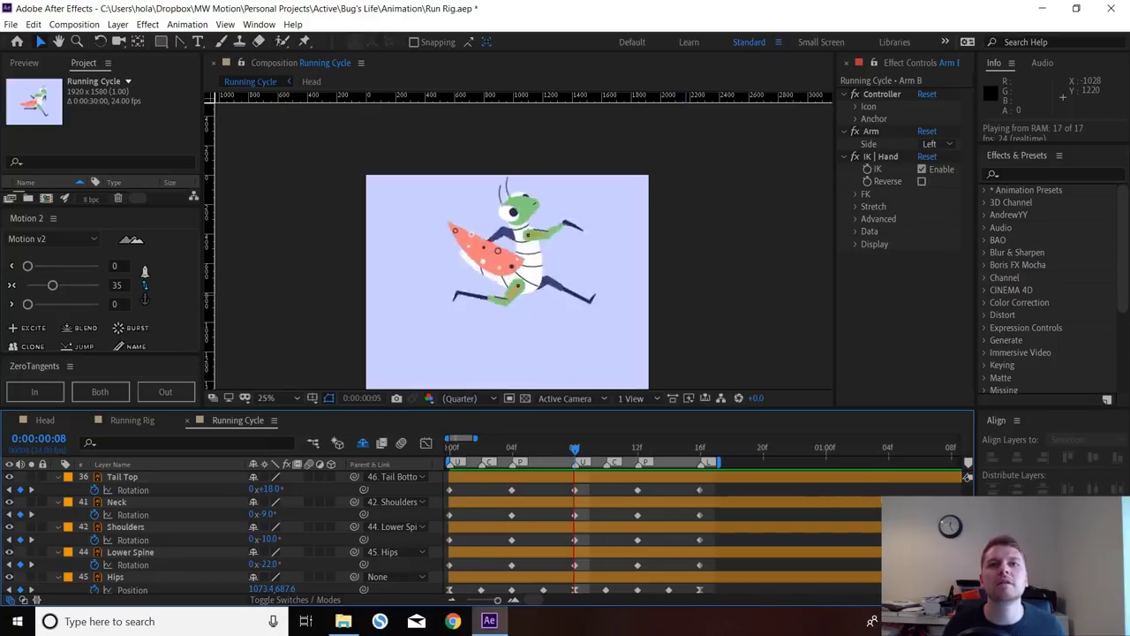
key("space")
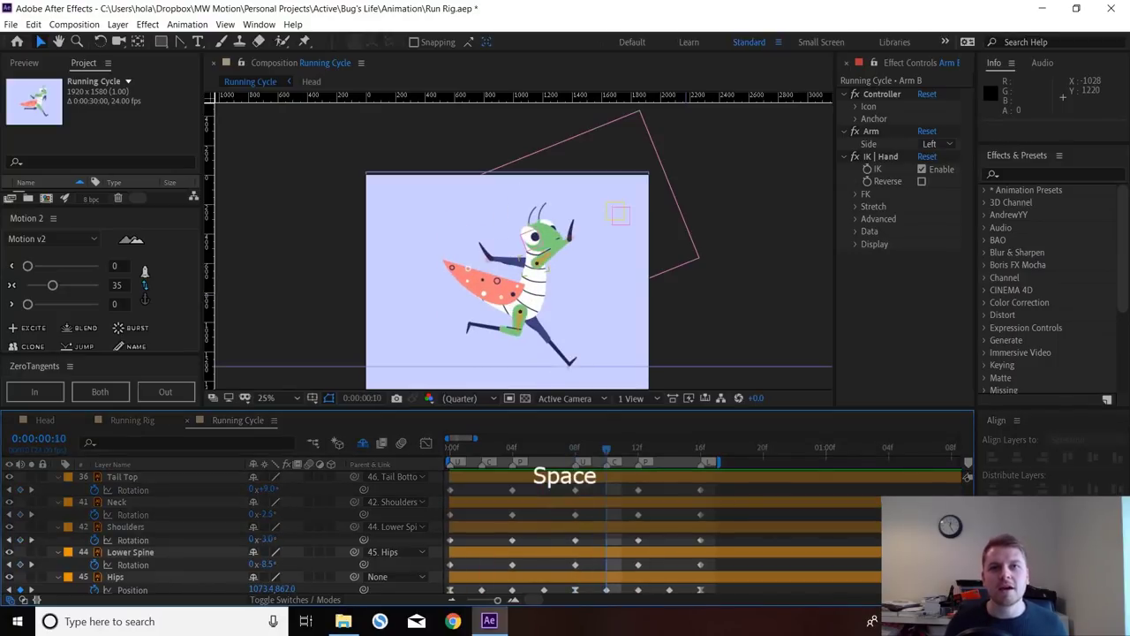
key("space")
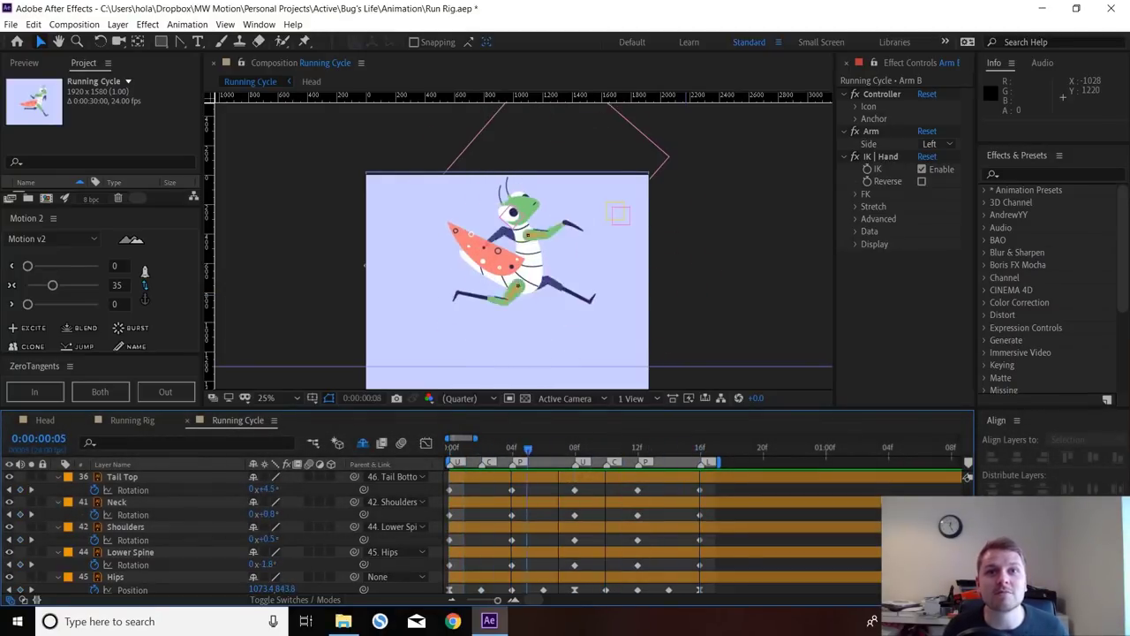
key("space")
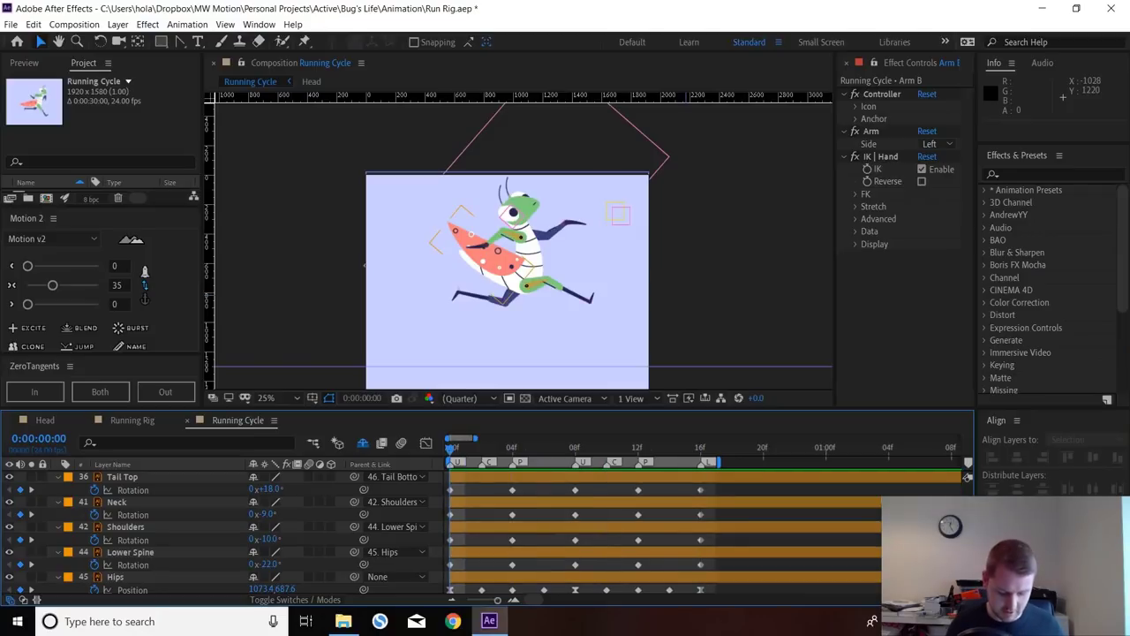
key("ctrl+s")
- Ease the Rotation keyframes at frames 0, 8 and 16 of Tail Top, Neck, Shoulders and Lower Spine with a Motion 2 ease of 70
left_click(967, 477)
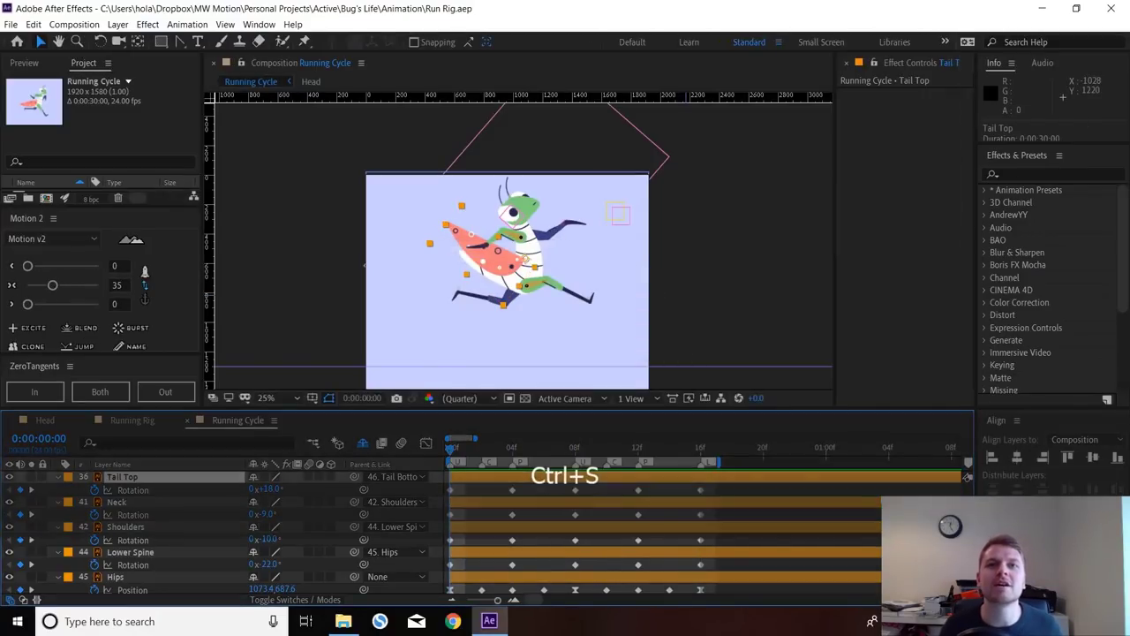
scroll(504, 253, "up", 2)
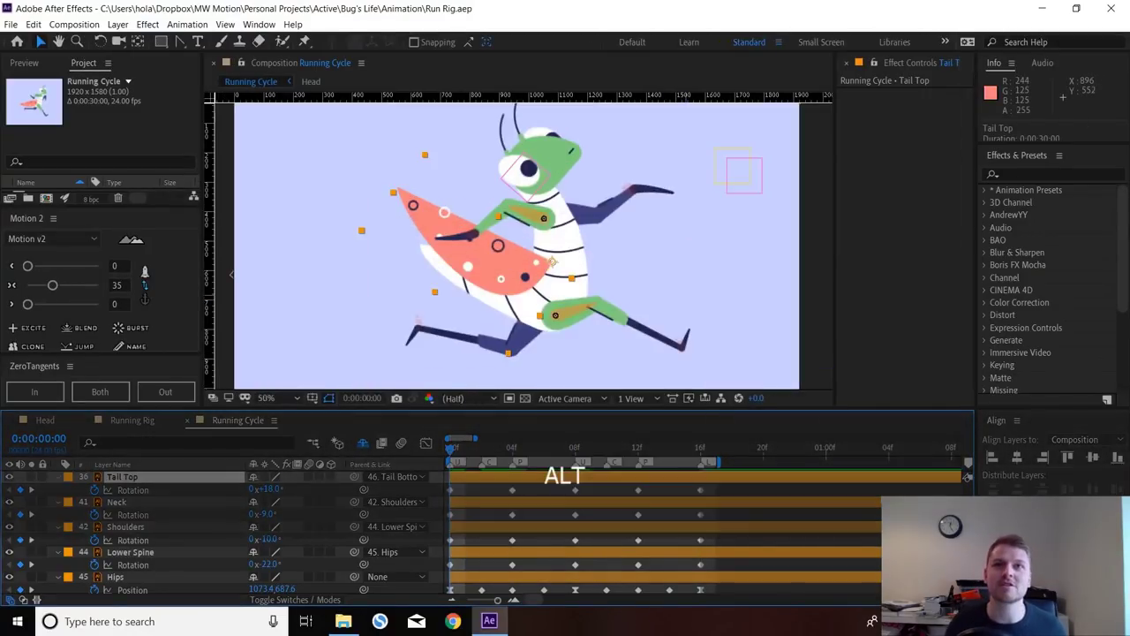
key("space")
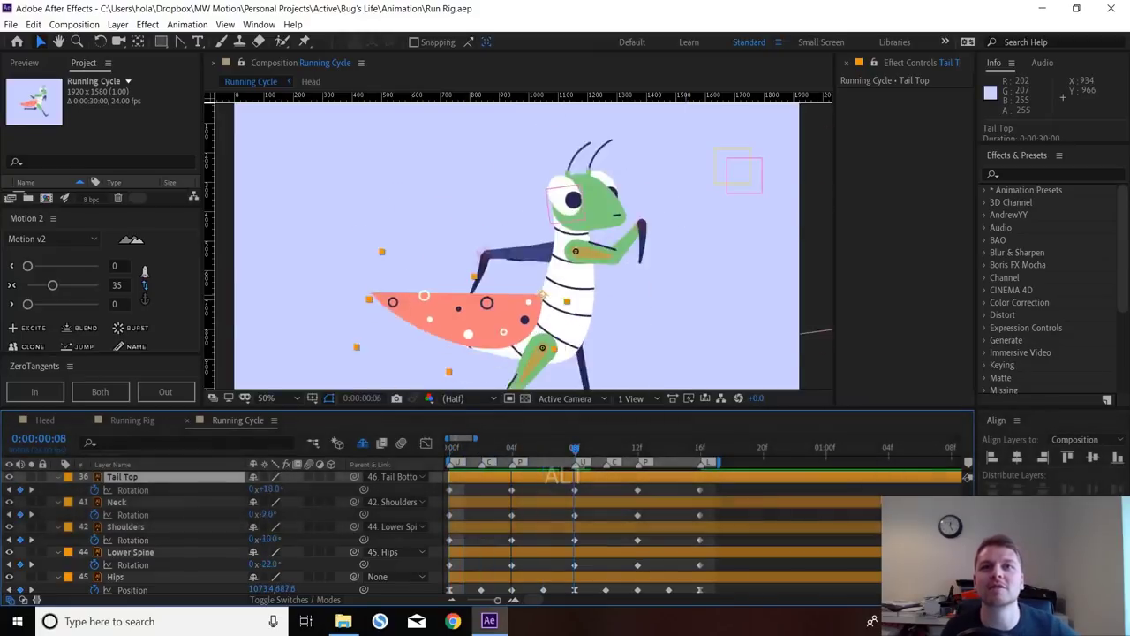
left_click_drag(557, 488, 586, 569)
left_click_drag(669, 488, 703, 570)
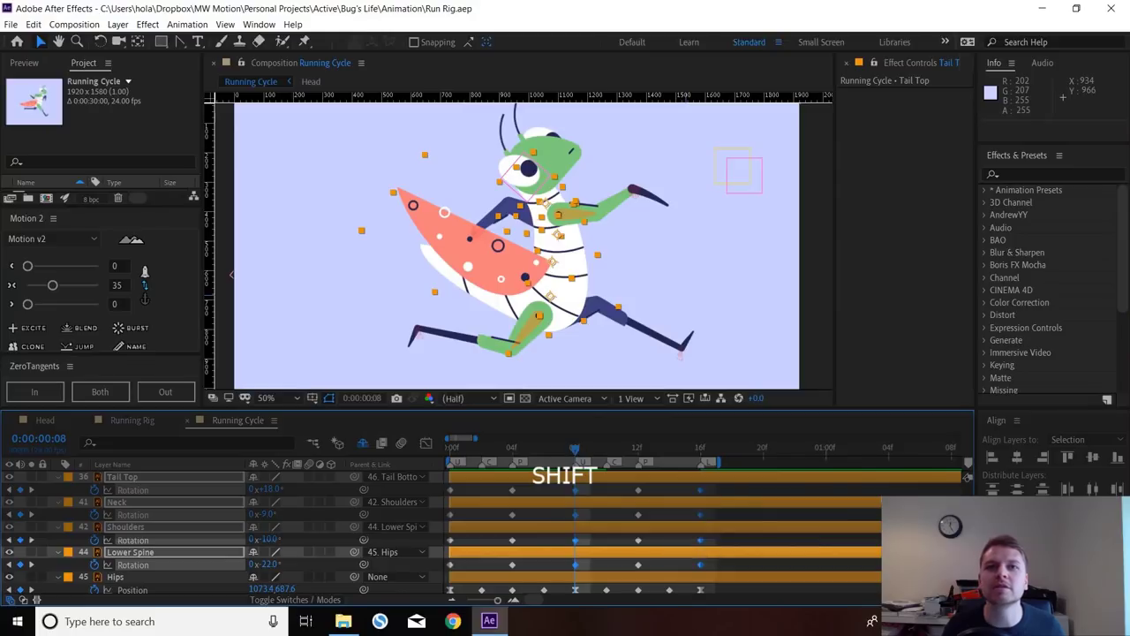
left_click_drag(455, 533, 442, 568)
left_click_drag(53, 284, 79, 285)
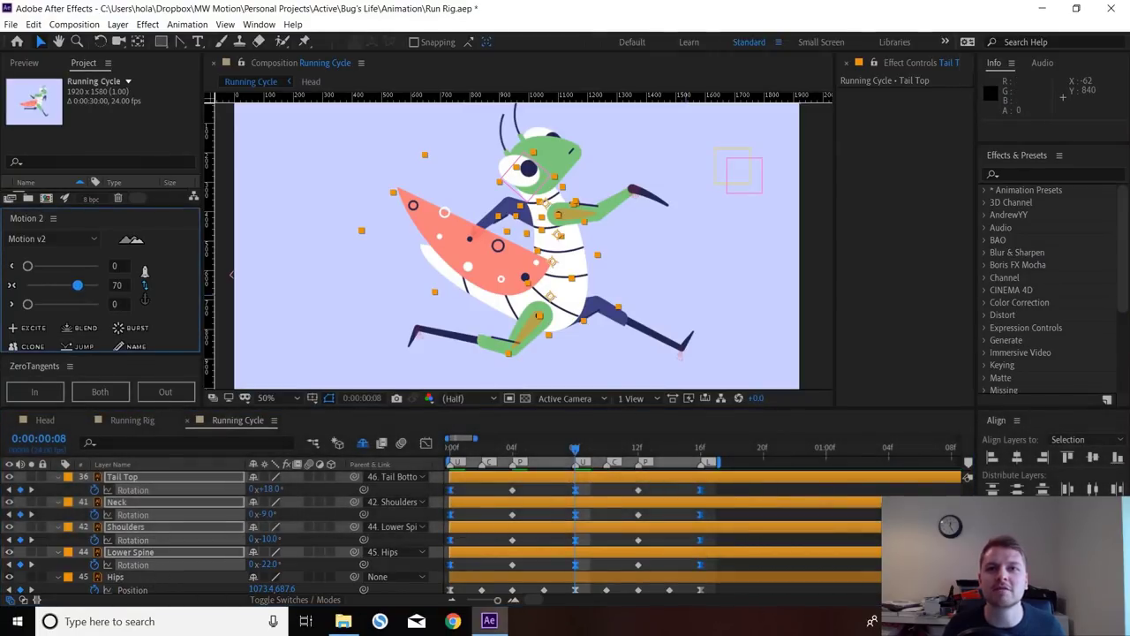
- Play back and scrub the run cycle to review the eased body rotation
left_click(918, 540)
key("space")
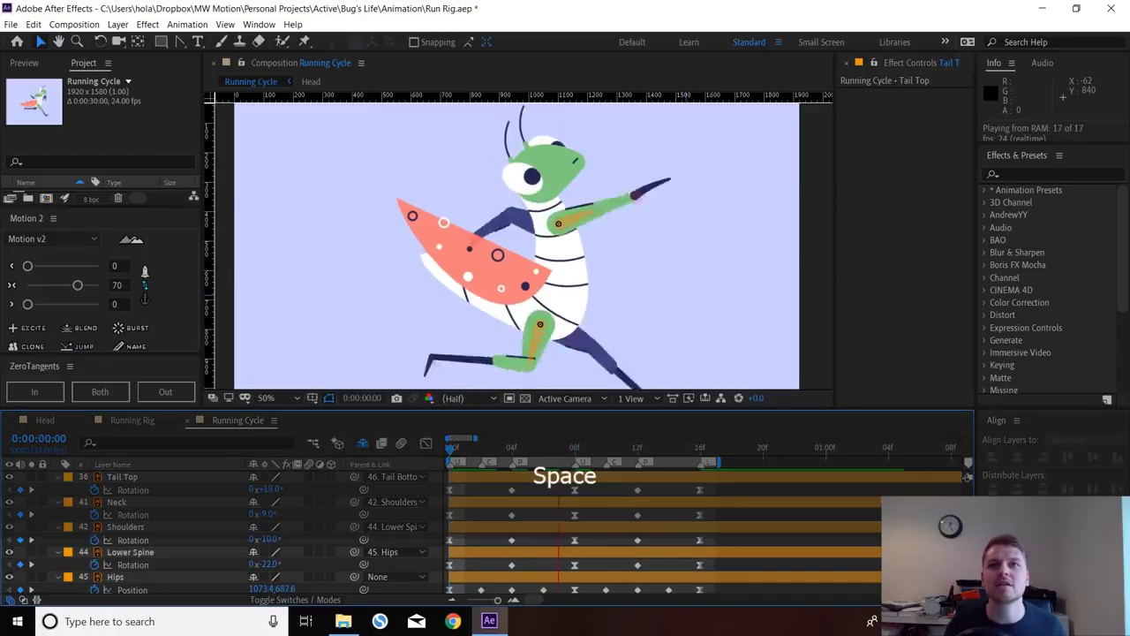
key("alt")
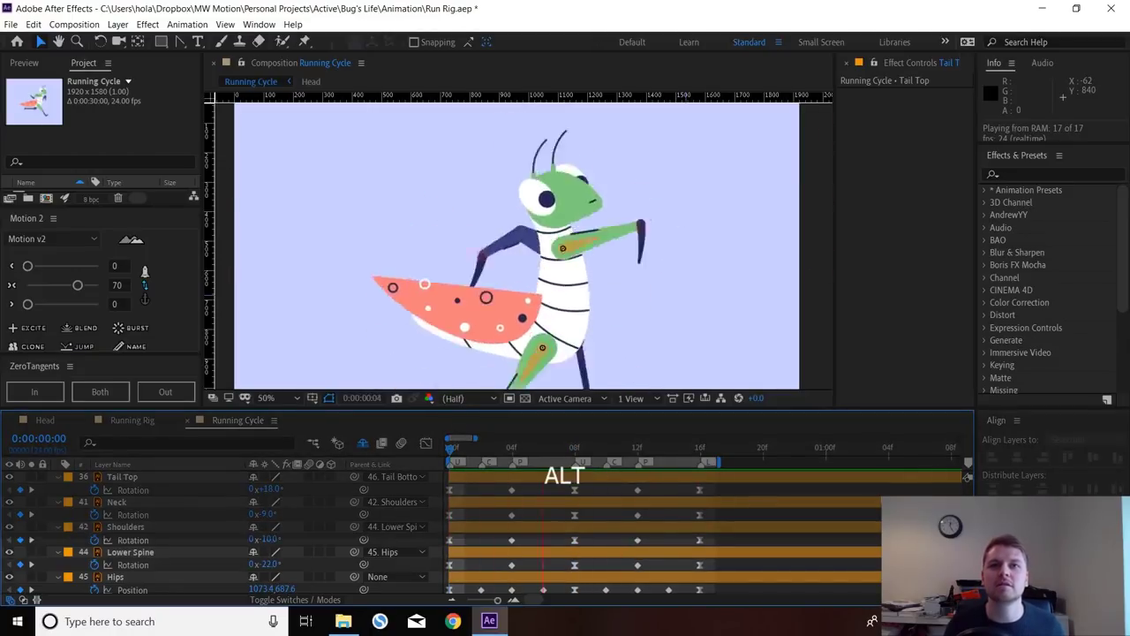
key("space")
scroll(538, 353, "down", 2)
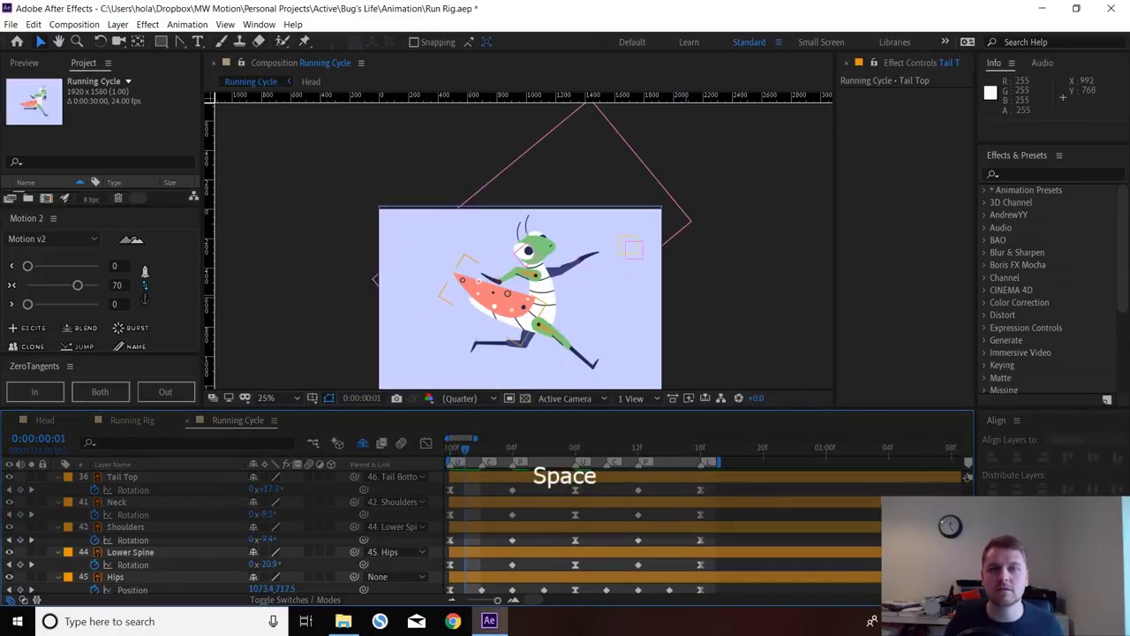
left_click_drag(466, 449, 528, 449)
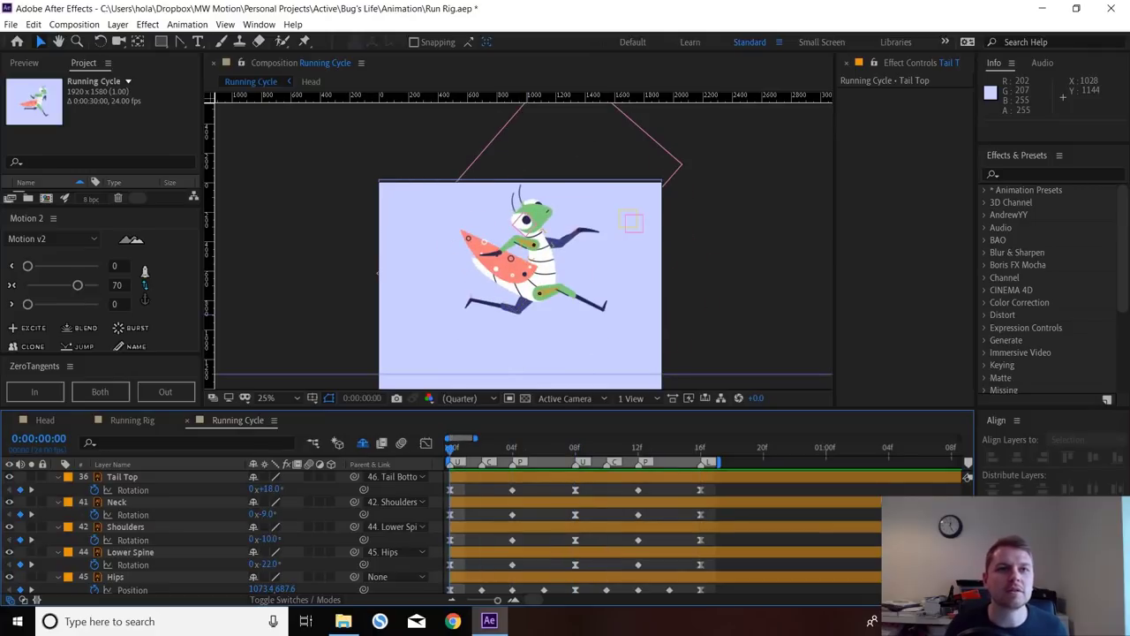
- Try offsetting all of Tail Top's Rotation keyframes one frame later and preview the cycle
left_click(133, 489)
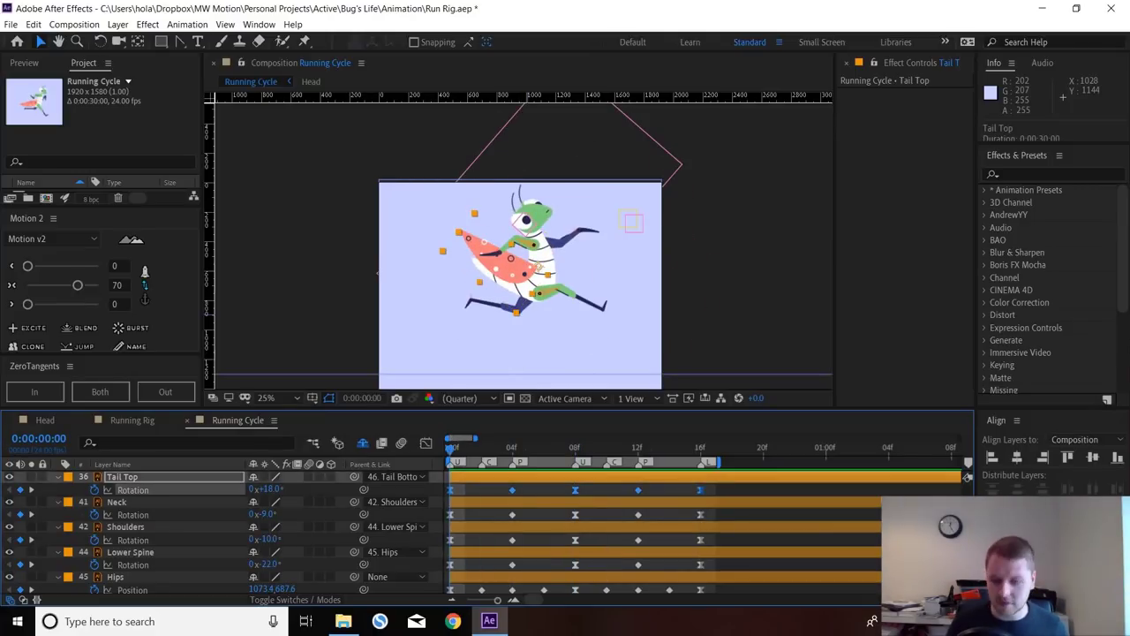
key("alt+Right")
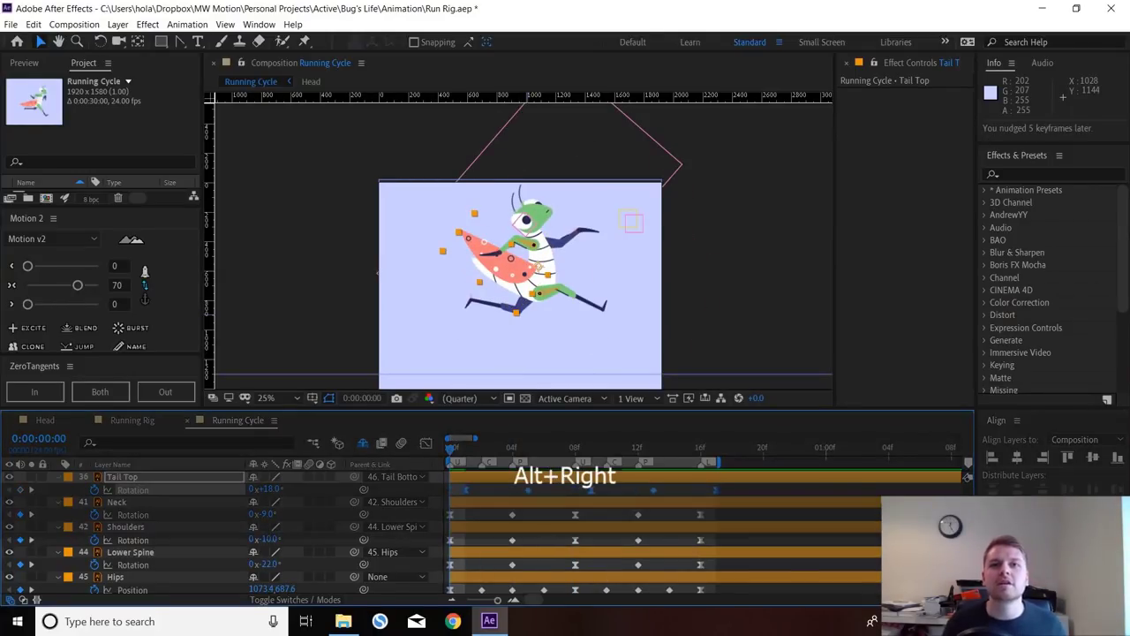
key("F2")
key("space")
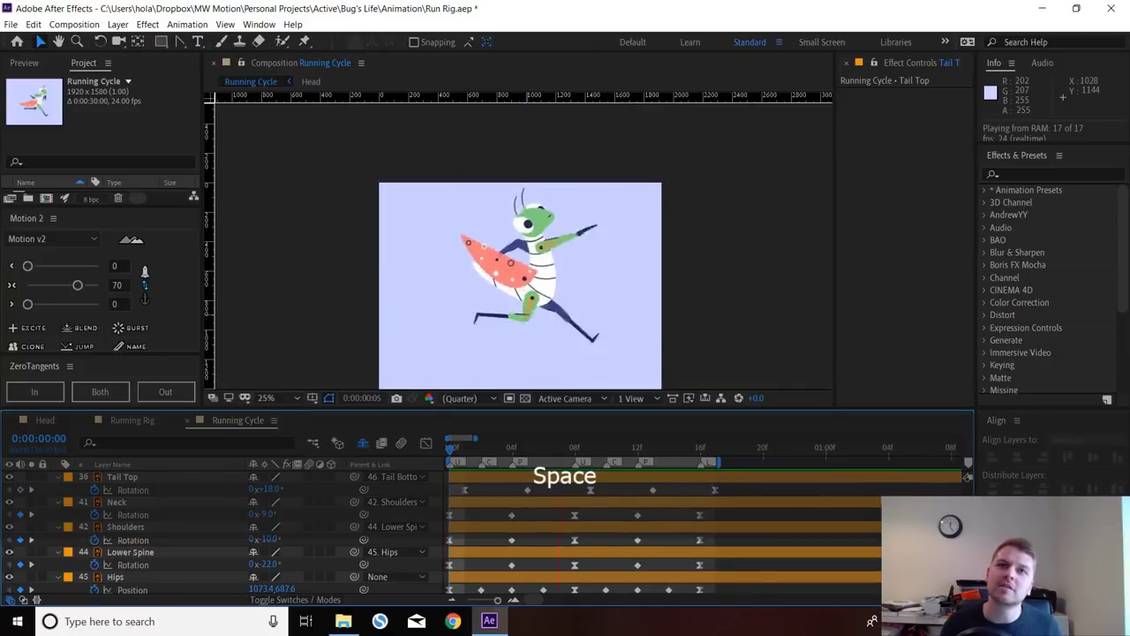
key("space")
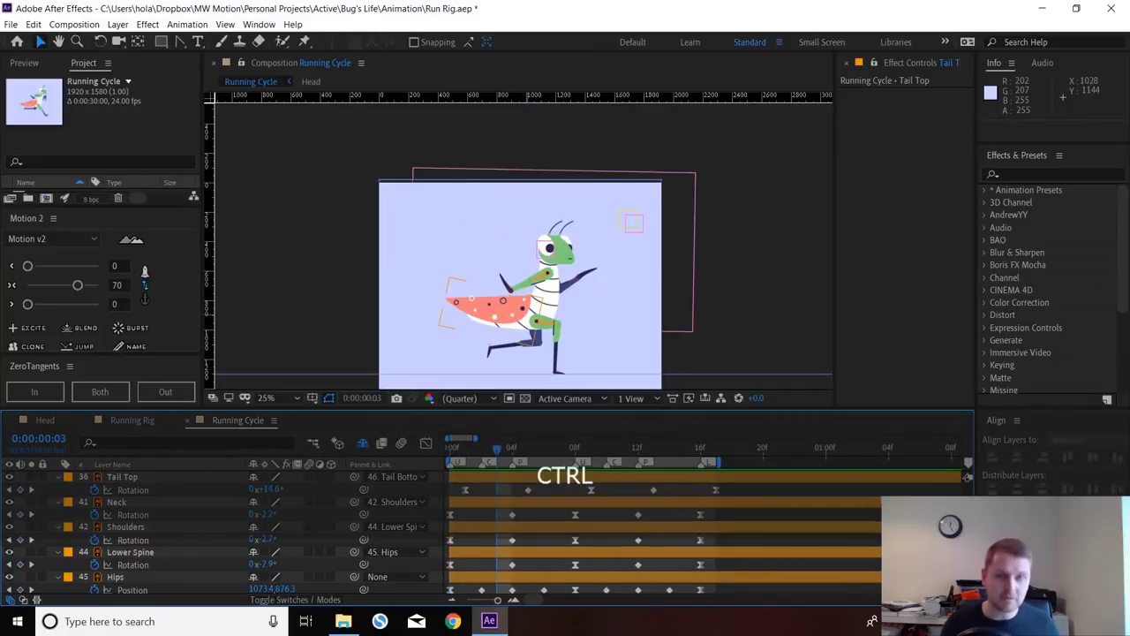
key("ctrl+z")
- Replay the run cycle to review the tail movement
key("space")
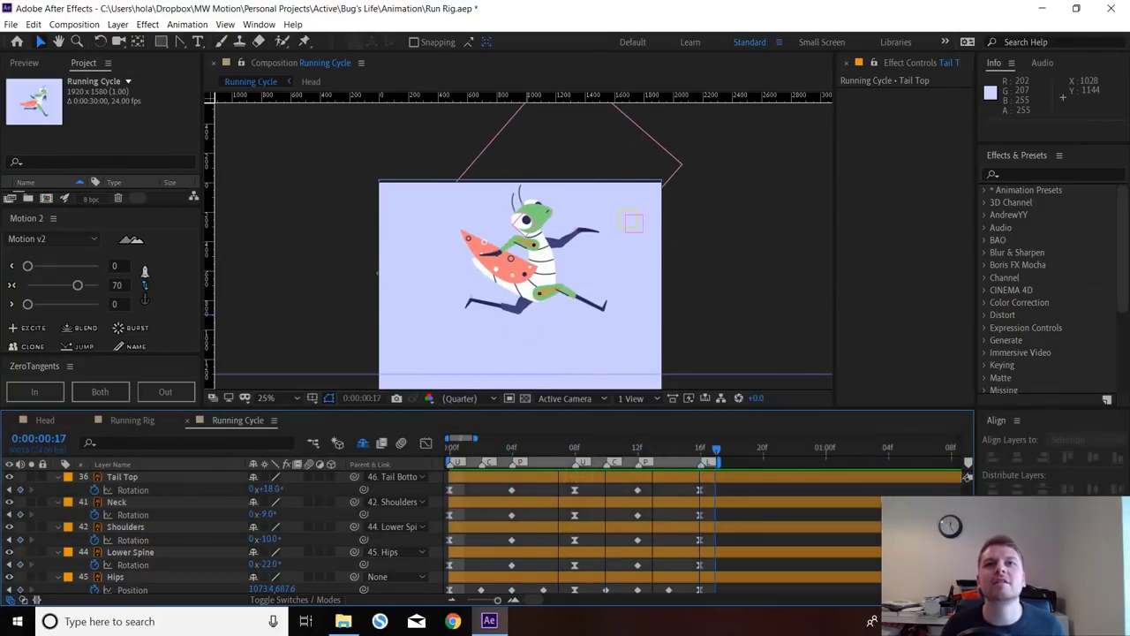
key("space")
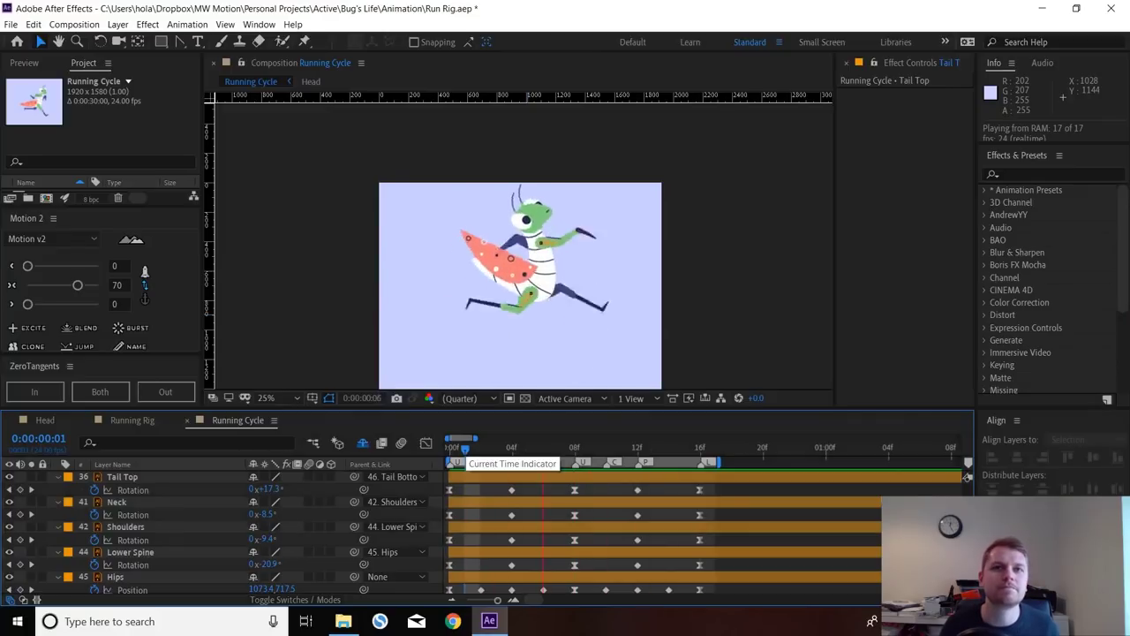
key("space")
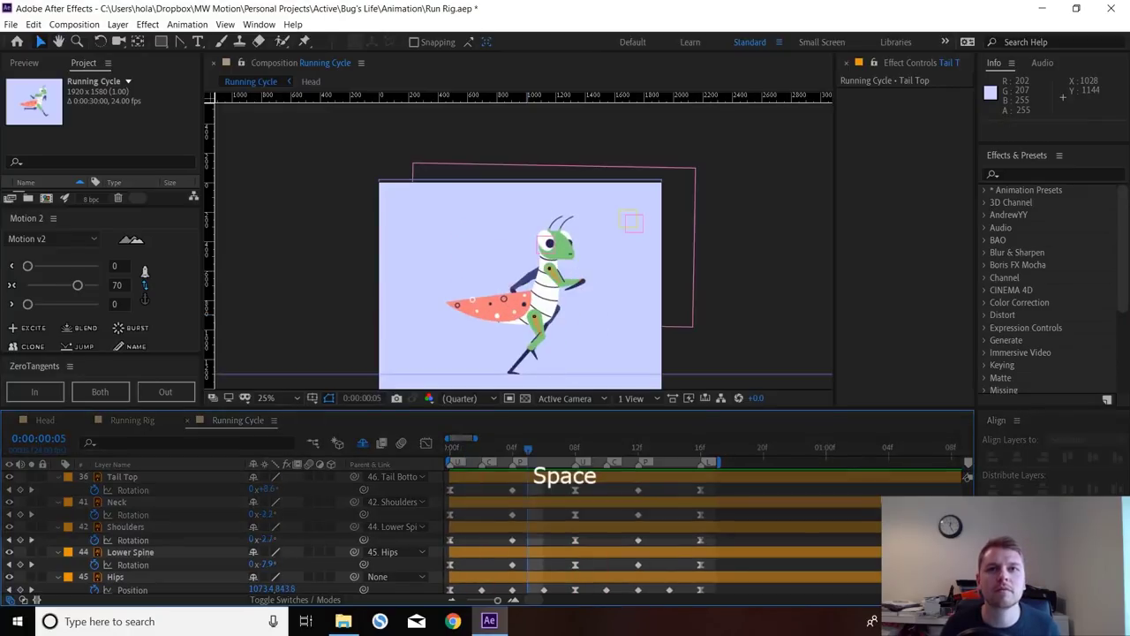
- Set Tail Bottom's Rotation to 6° at frame 8
key("j")
key("k")
key("k")
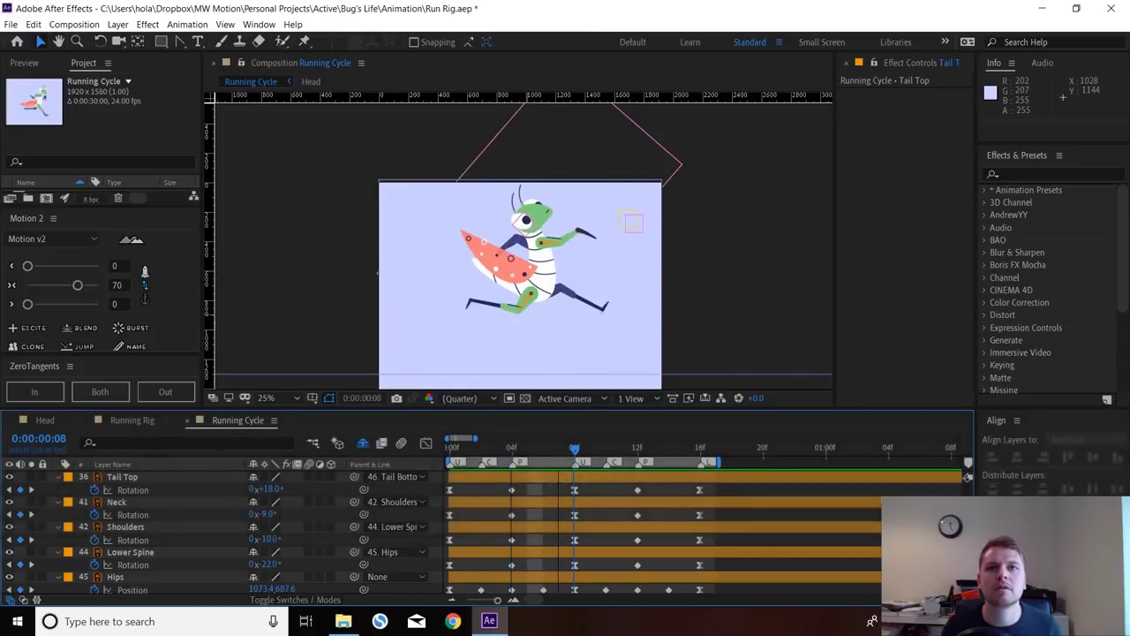
scroll(494, 534, "down", 2)
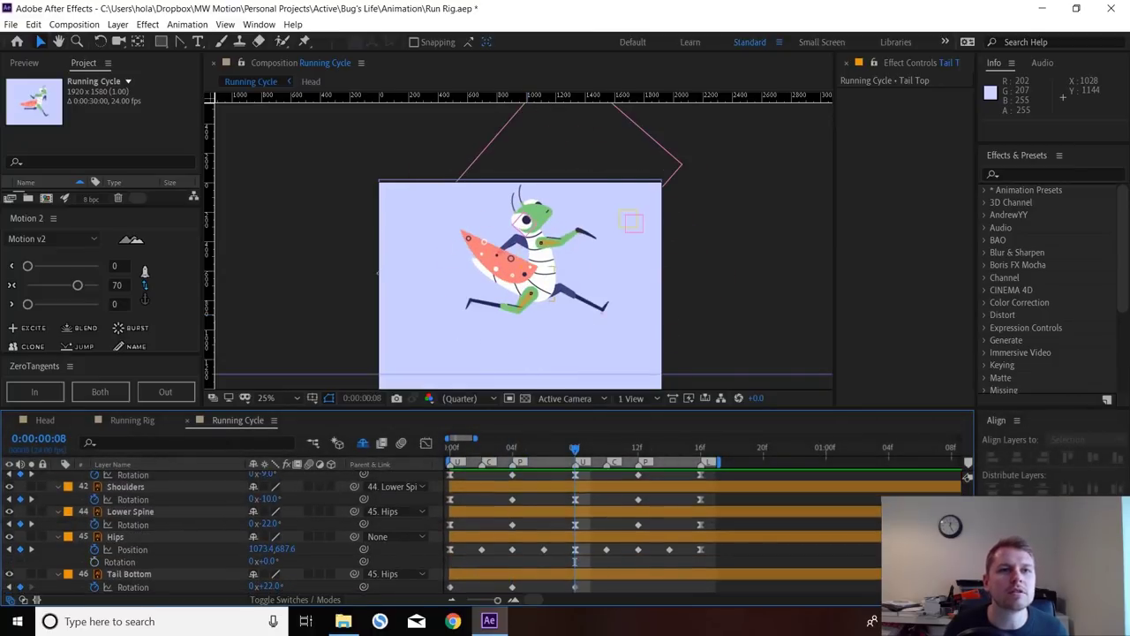
left_click_drag(270, 586, 261, 586)
key("F2")
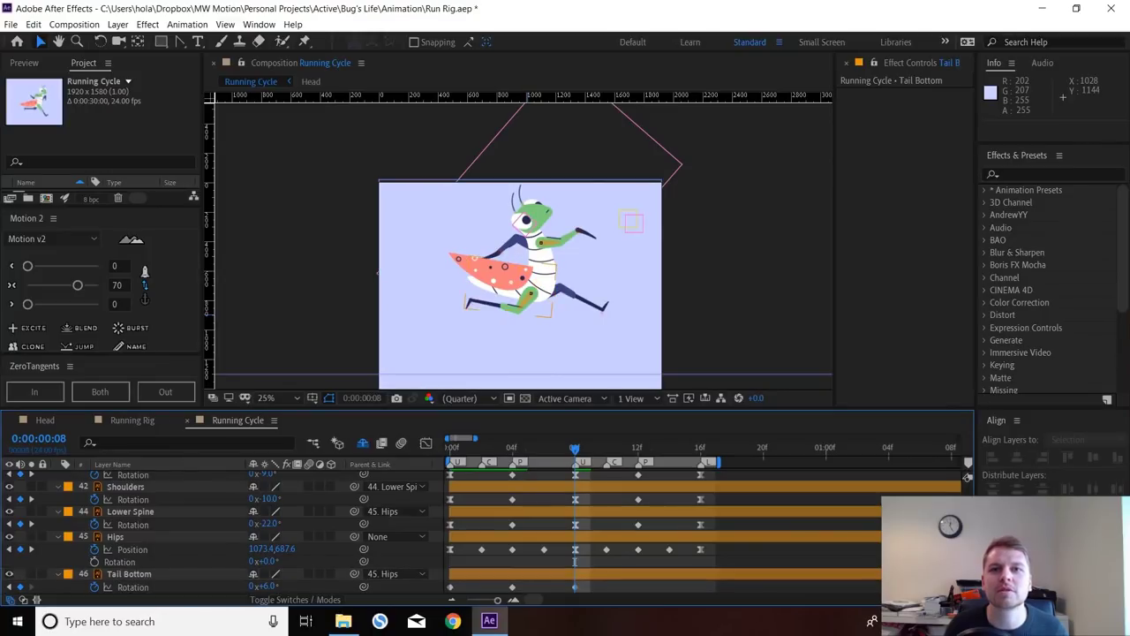
- Copy Tail Bottom's Rotation keyframe from frame 8 and paste it at frame 0
left_click_drag(596, 582, 448, 591)
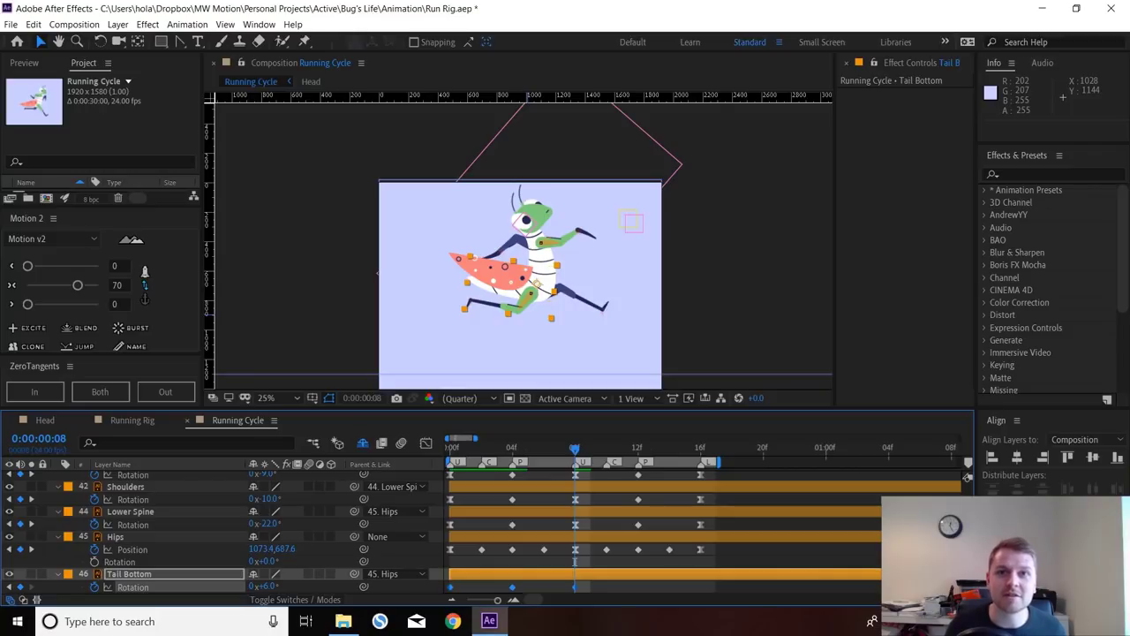
key("ctrl+c")
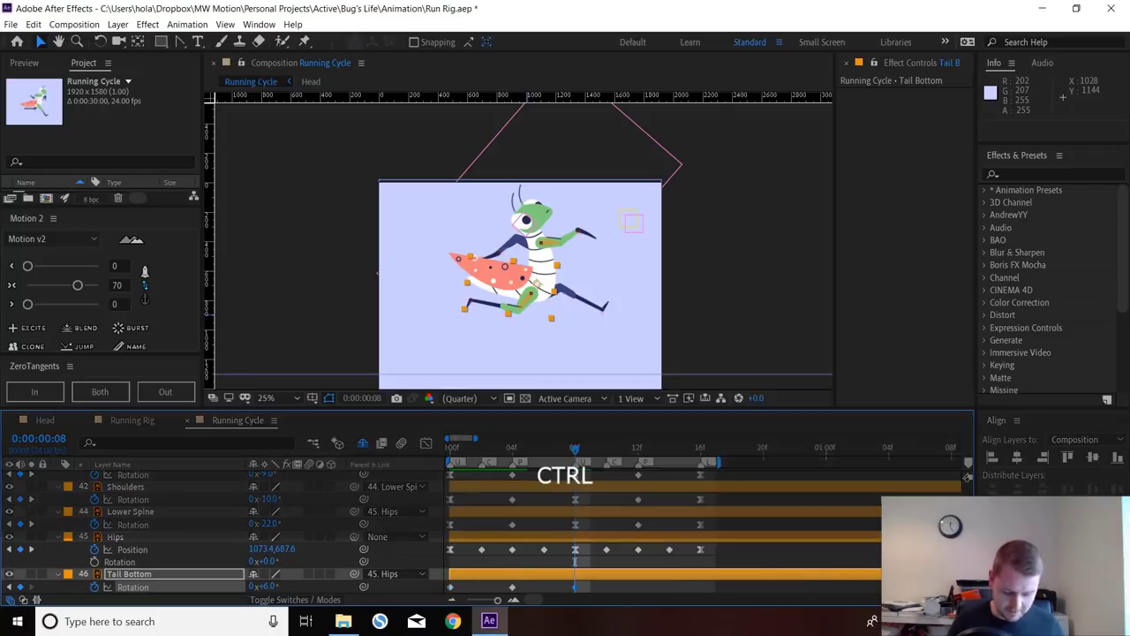
key("Home")
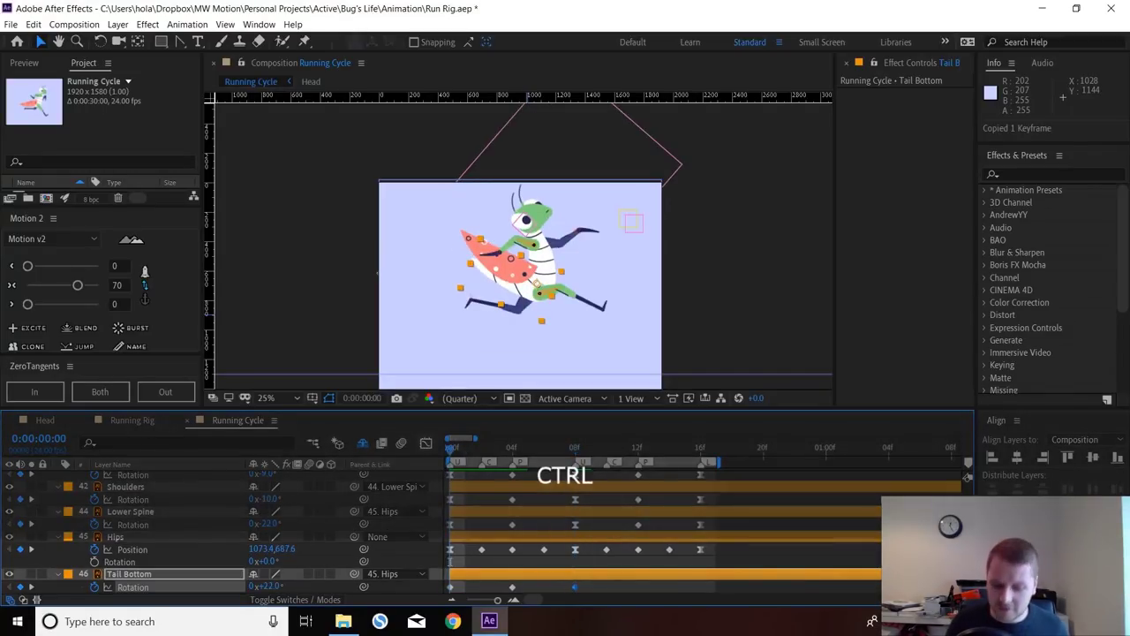
key("ctrl+v")
- Copy Tail Bottom's three Rotation keyframes from frames 0–8 and paste them at frame 8 to fill the second half of the cycle
left_click_drag(600, 590, 443, 582)
key("ctrl+c")
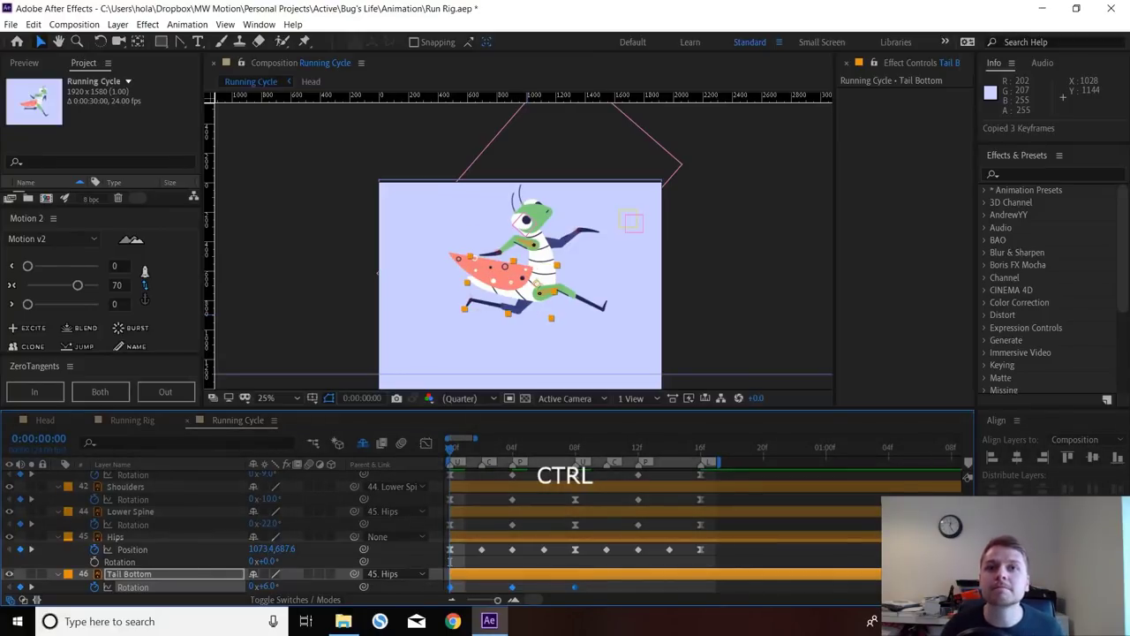
key("k")
key("k")
key("k")
key("k")
key("ctrl+v")
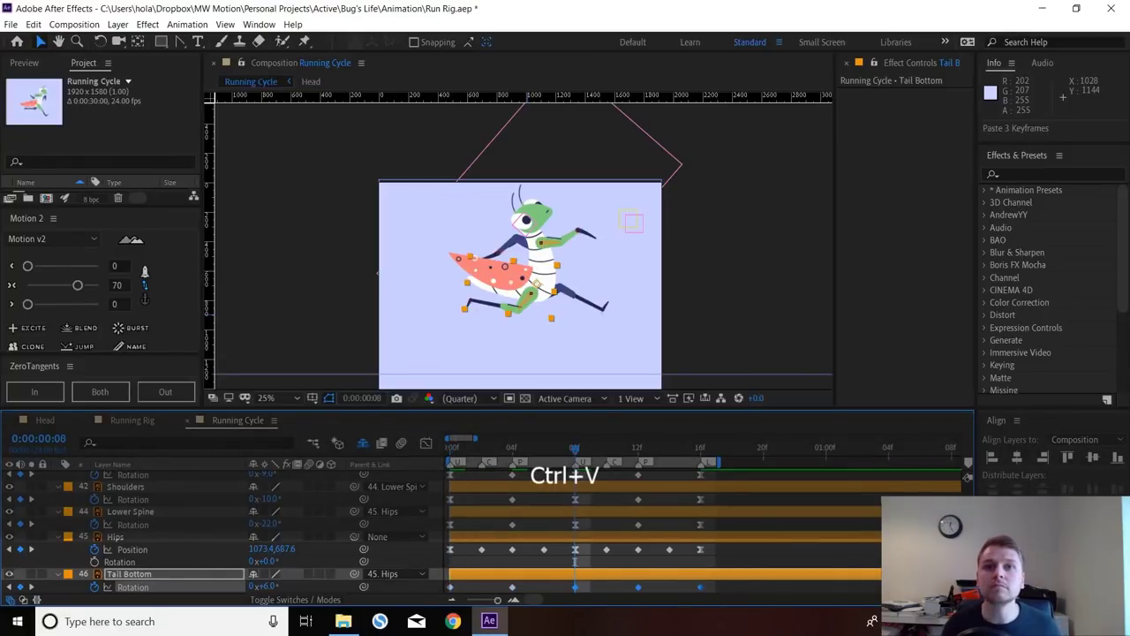
- Ease Tail Bottom's Rotation keyframes at frames 0, 8 and 16, and replay the run cycle
left_click_drag(717, 593, 693, 583)
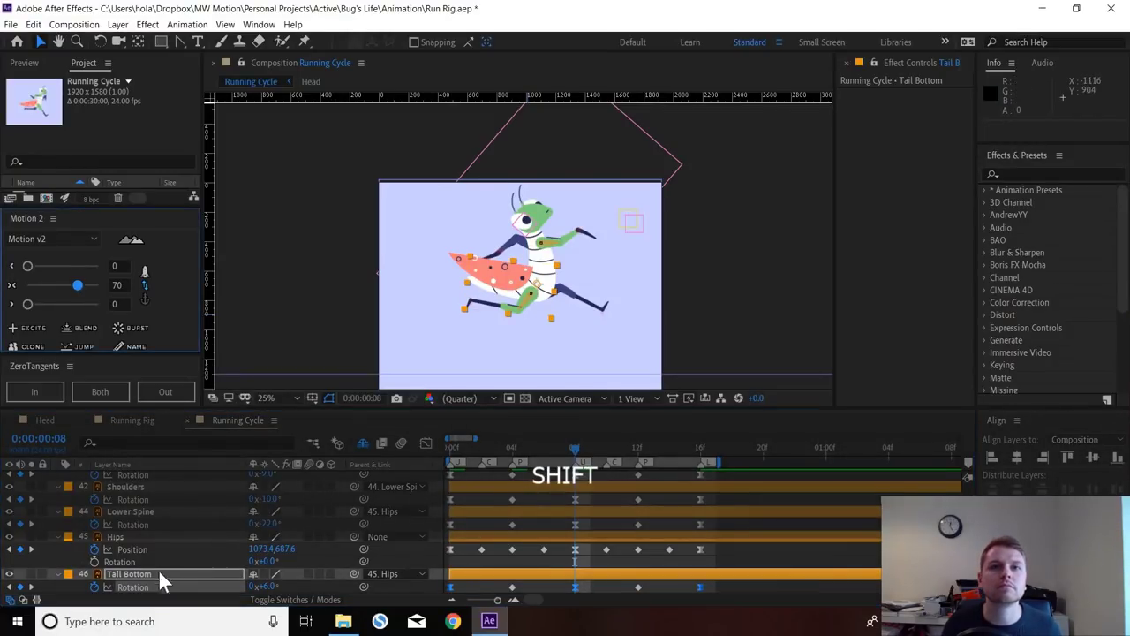
key("space")
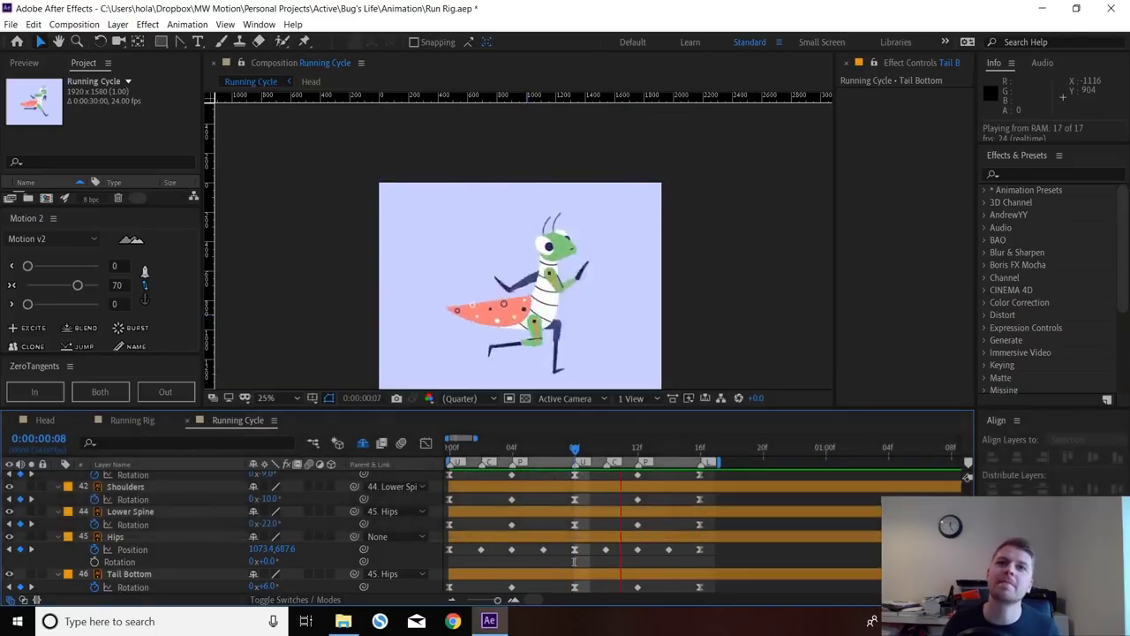
key("space")
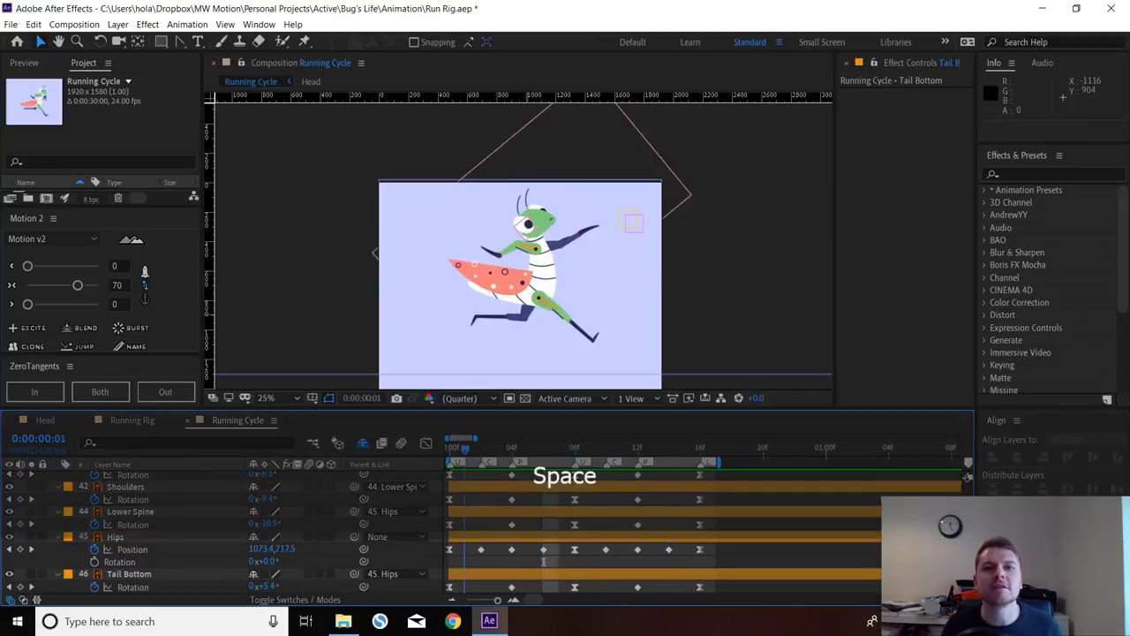
- Set Tail Bottom's Rotation to 18° on the keyframes at frames 0, 8 and 16, and preview the cycle
left_click(450, 587)
left_click_drag(548, 583, 583, 592)
left_click_drag(671, 582, 705, 591)
left_click_drag(267, 586, 275, 587)
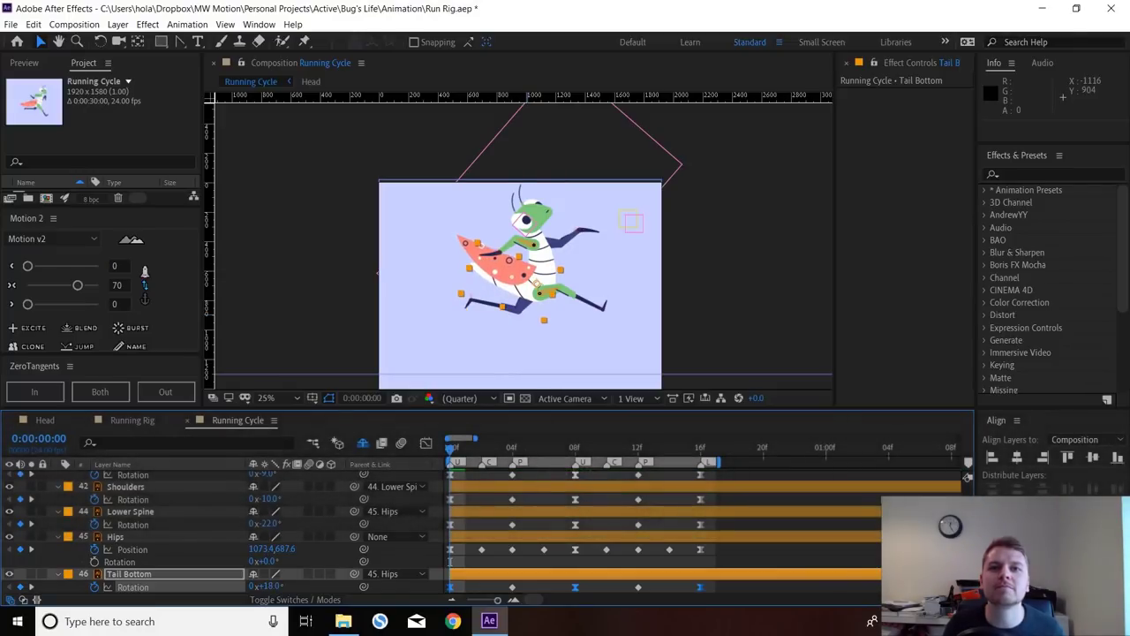
key("space")
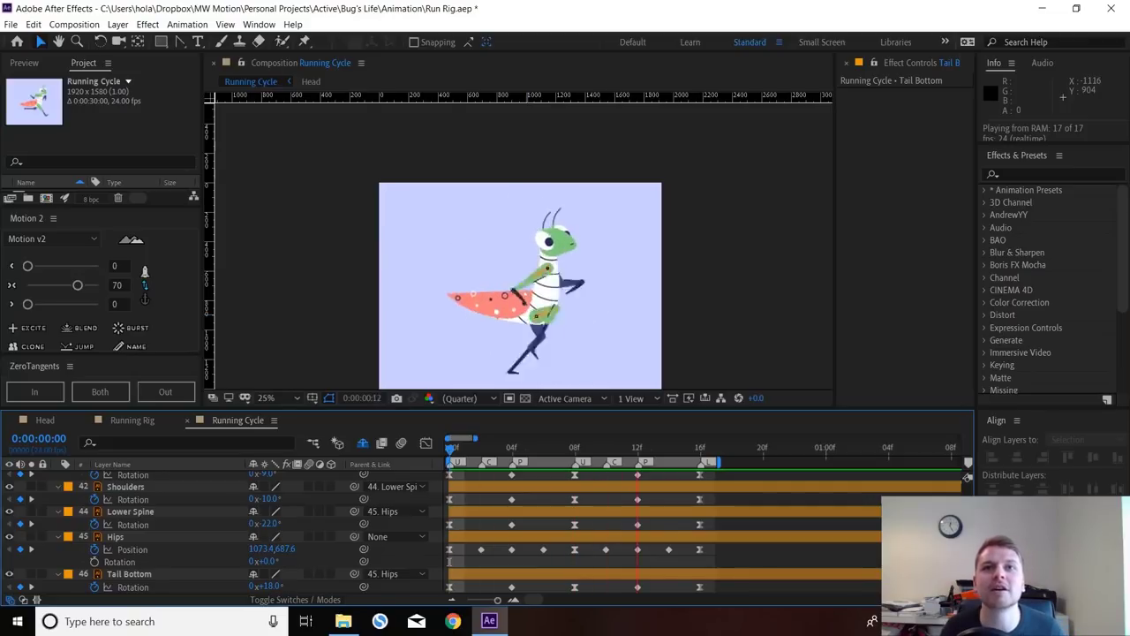
key("space")
- Copy Head CL's three Rotation keyframes from frames 0–8 and paste them at frame 8 to fill the second half of the cycle
scroll(264, 529, "up", 5)
scroll(265, 530, "up", 5)
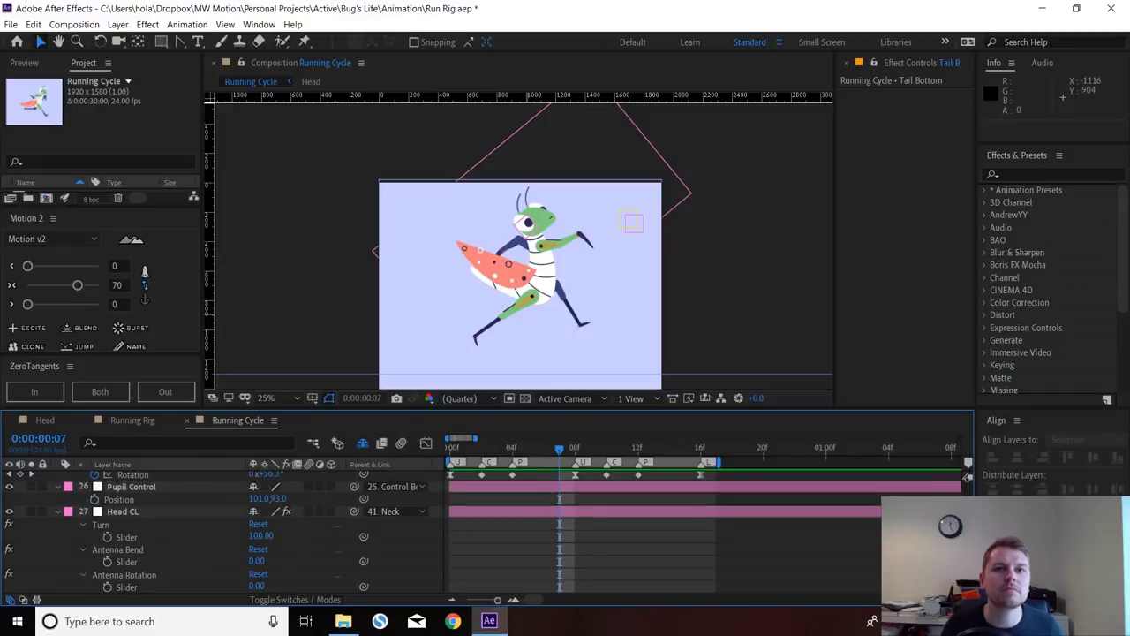
left_click(123, 512)
key("space")
left_click_drag(176, 564, 177, 502)
key("space")
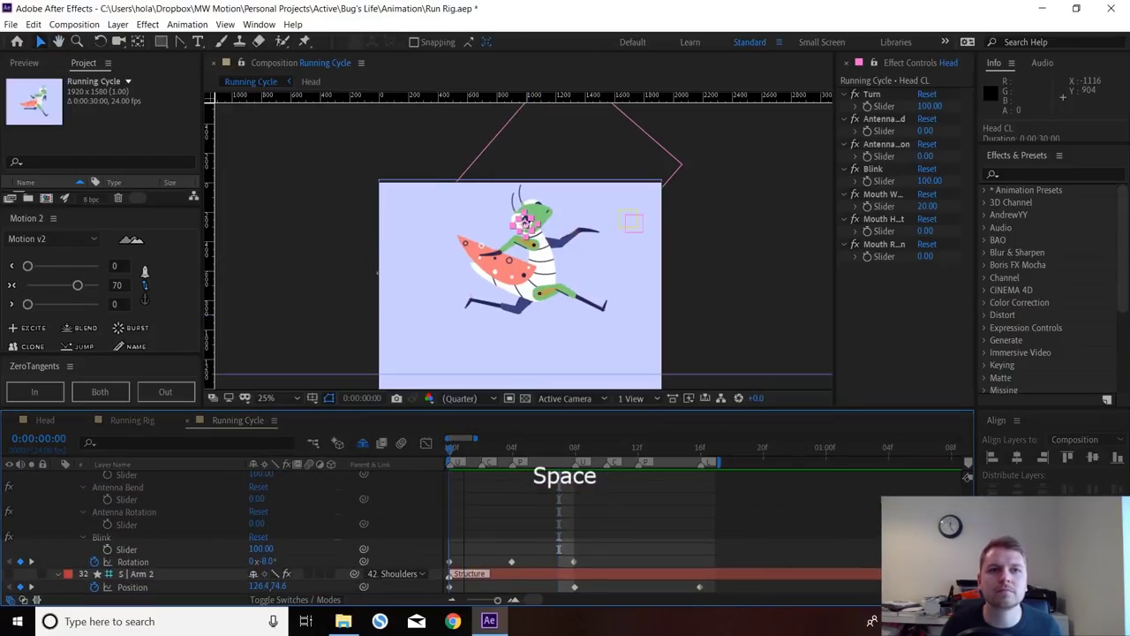
key("Page_Down")
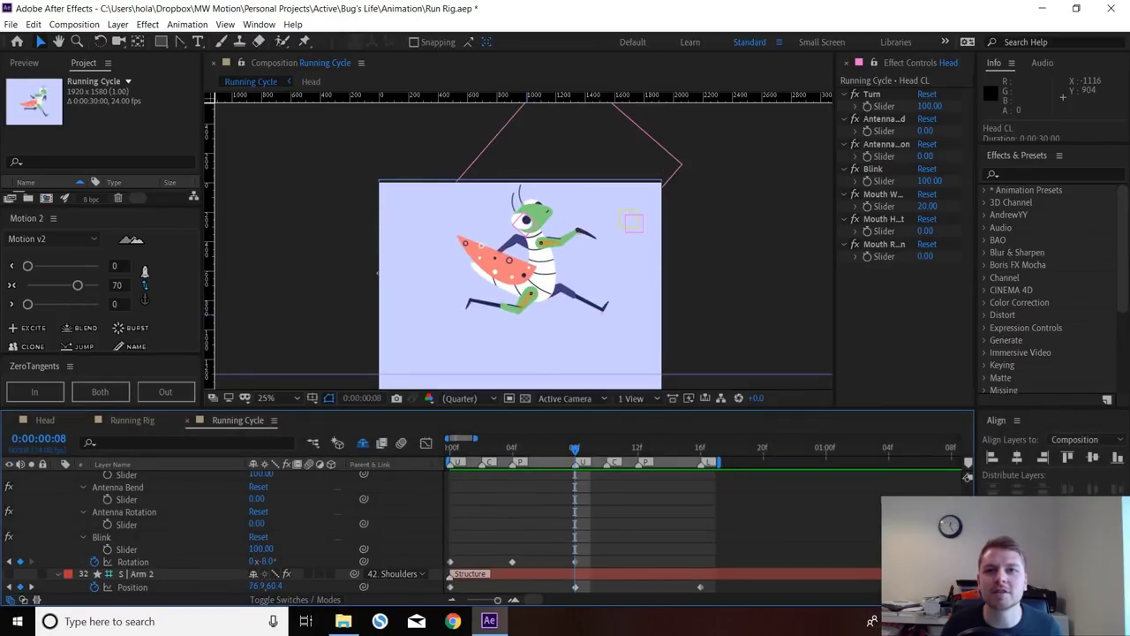
left_click_drag(590, 544, 447, 565)
key("ctrl+v")
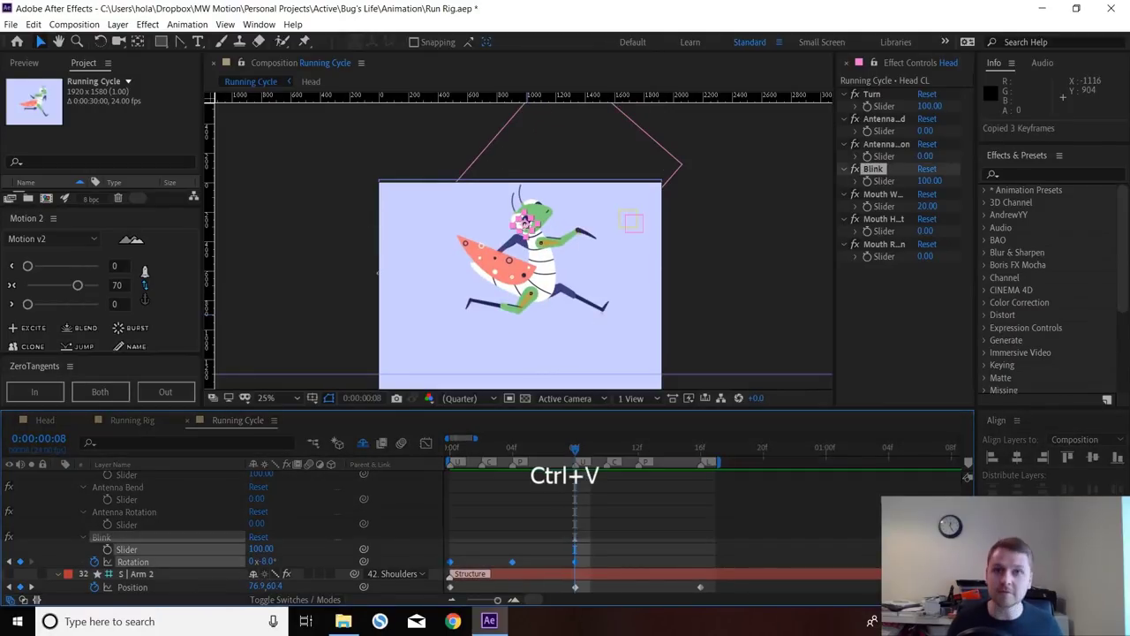
- Ease Head CL's Rotation keyframes at frames 0, 8 and 16 with an influence of 70
left_click_drag(734, 536, 695, 559)
left_click_drag(598, 555, 570, 567)
mouse_move(466, 543)
left_mouse_down()
mouse_move(449, 564)
mouse_move(466, 563)
left_mouse_up()
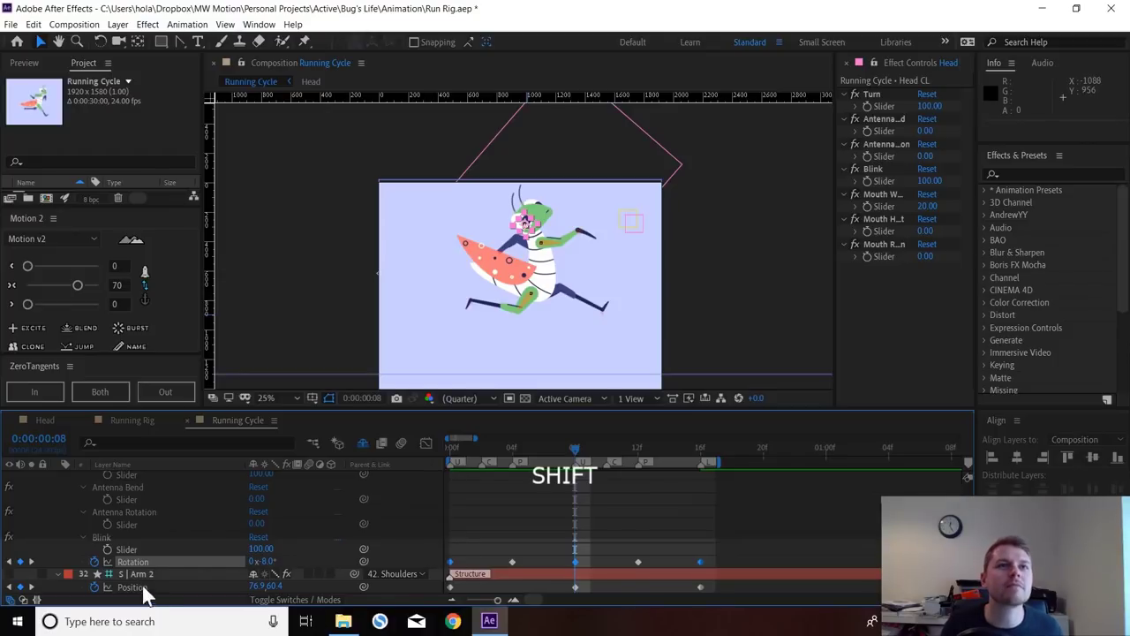
left_click(78, 284)
left_click(530, 529)
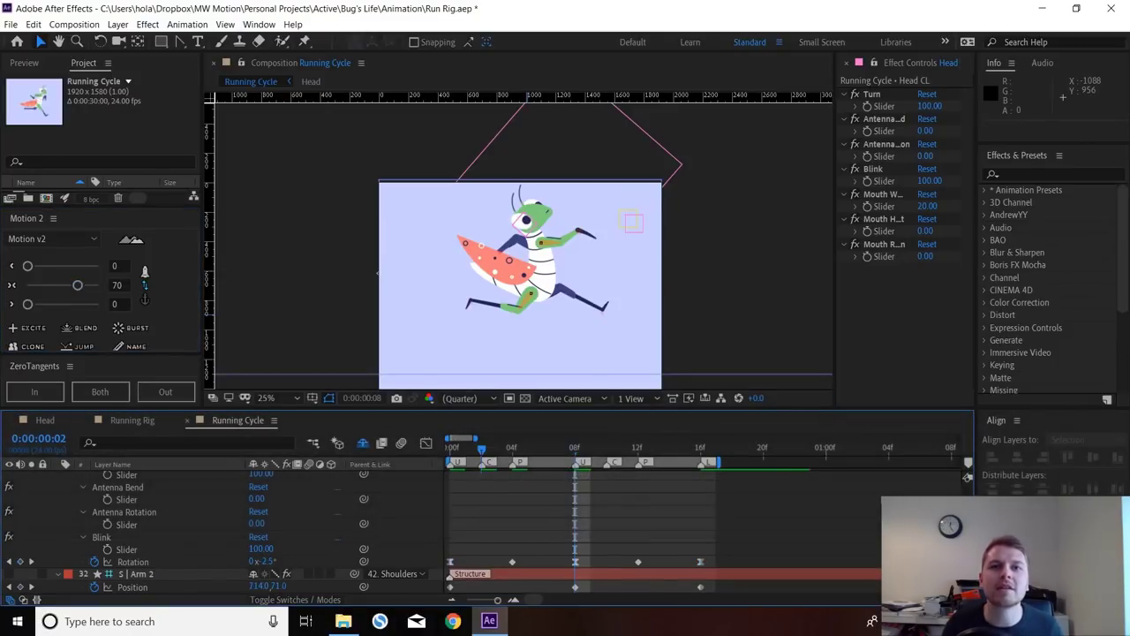
- Replay the run cycle to review the head rotation together with the rest of the body
left_click(481, 448)
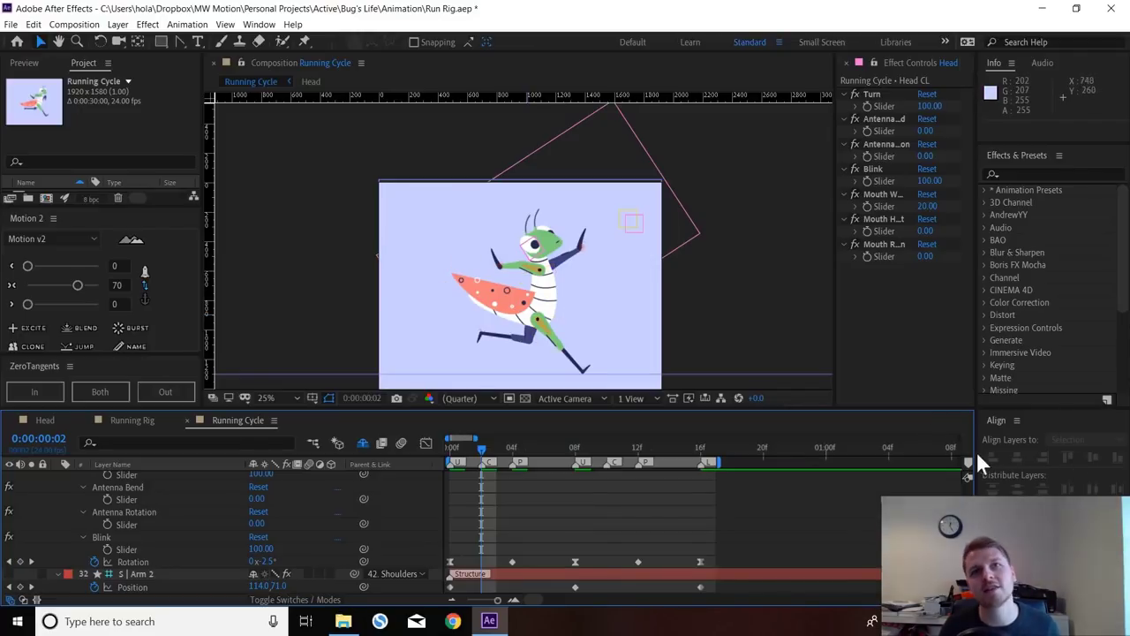
key("space")
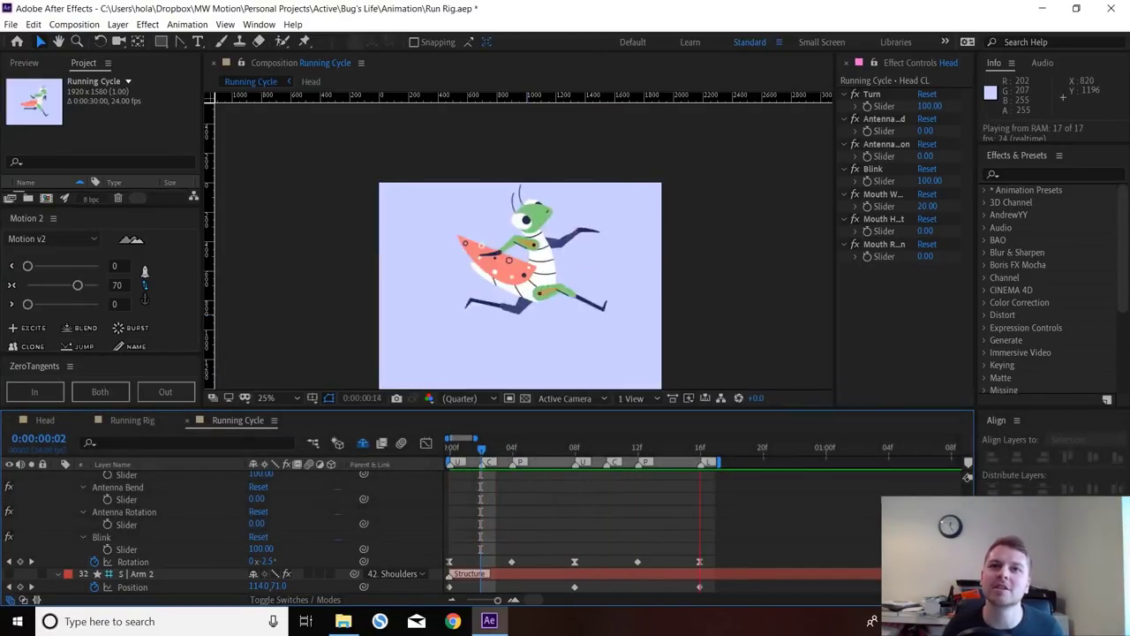
key("space")
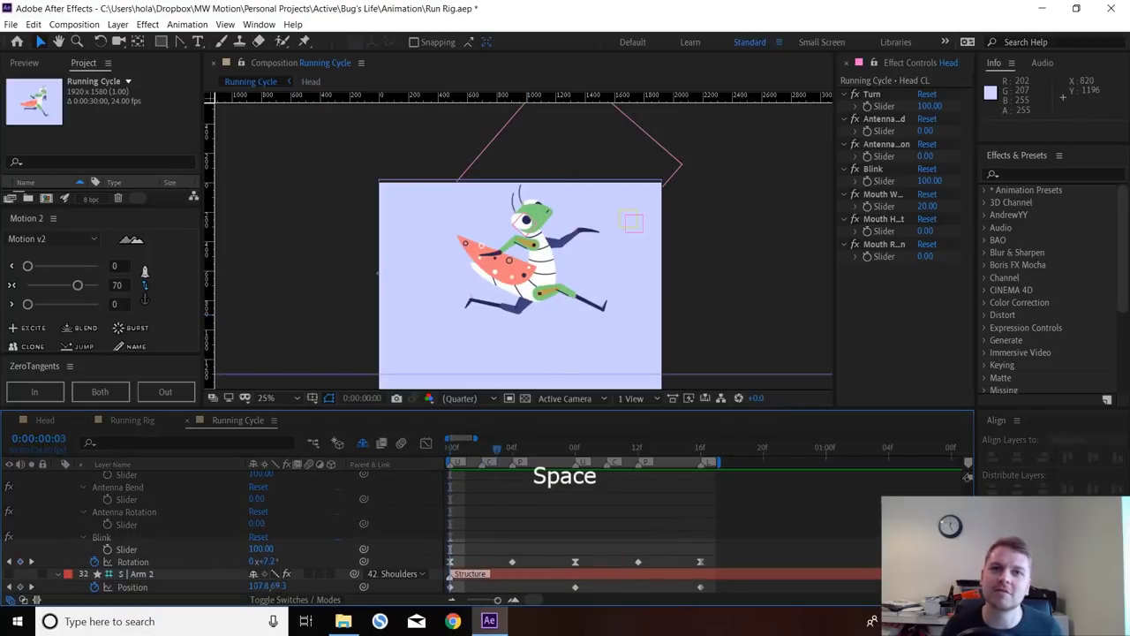
key("space")
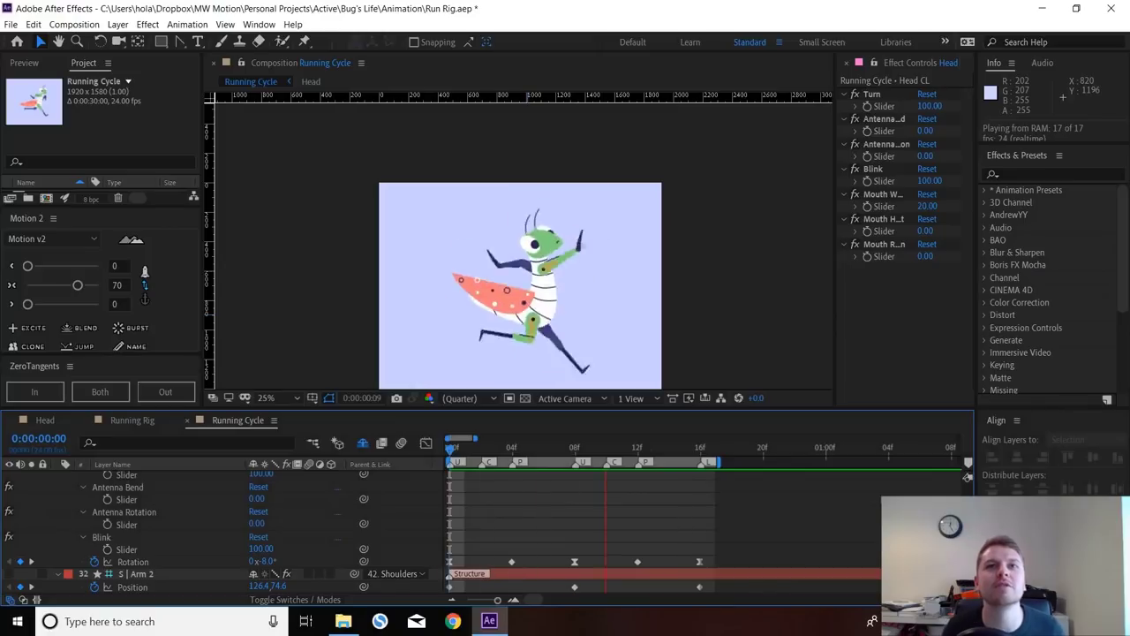
key("space")
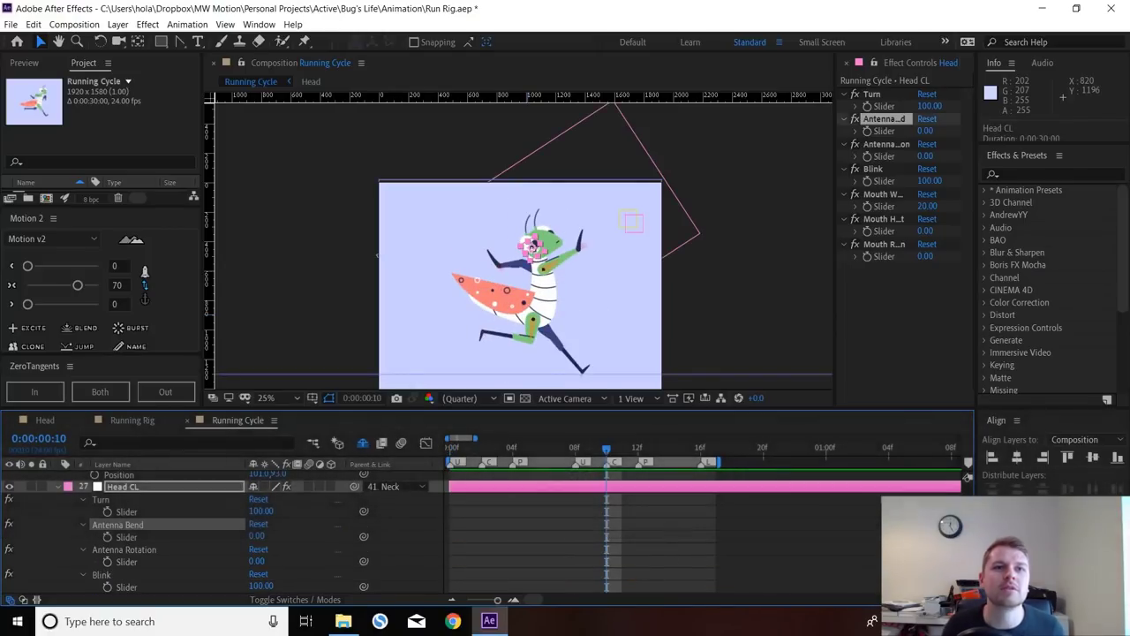
- Try raising Head CL's Antenna Bend slider to values such as 66 and 72, and undo the changes
key("ctrl+shift+a")
left_click_drag(256, 535, 260, 535)
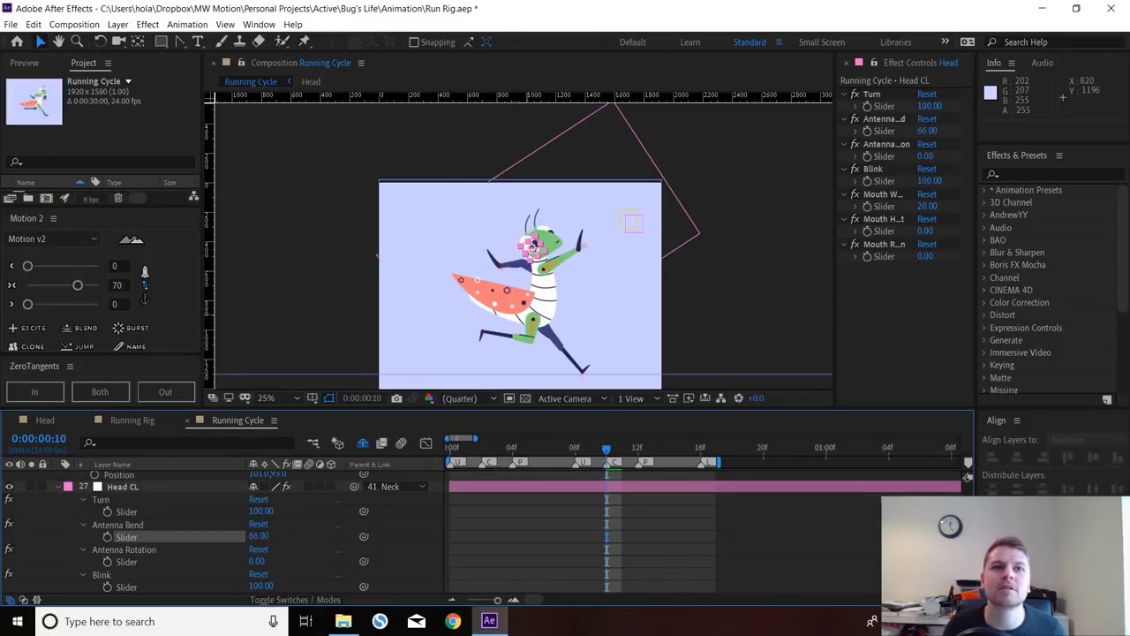
mouse_move(261, 536)
left_mouse_down()
mouse_move(301, 536)
mouse_move(269, 536)
left_mouse_up()
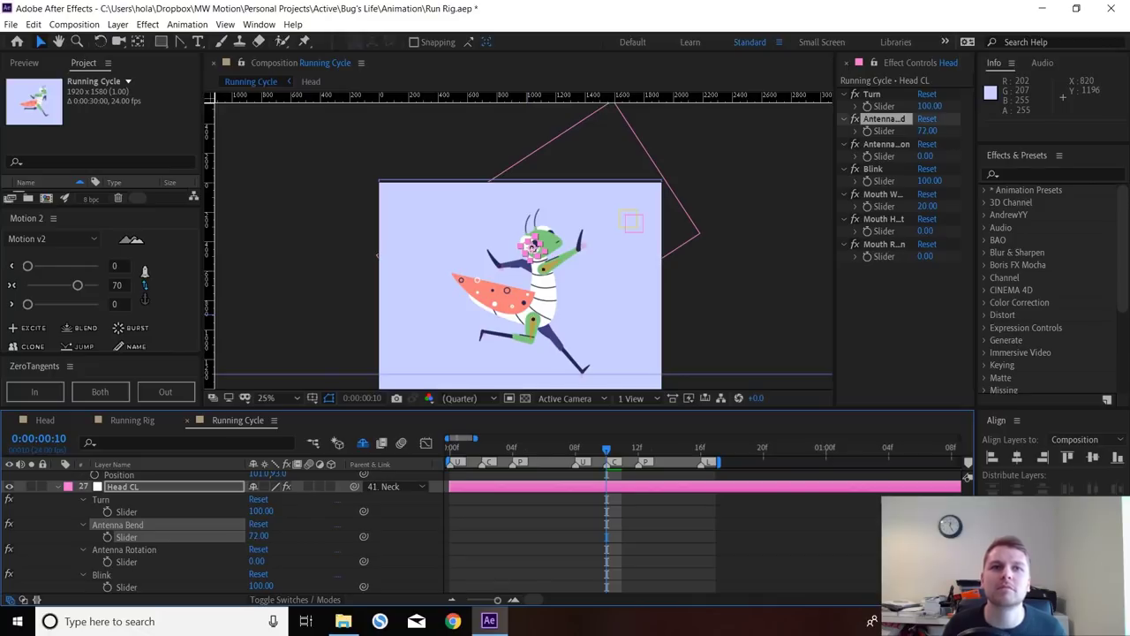
key("ctrl+z")
key("ctrl+z")
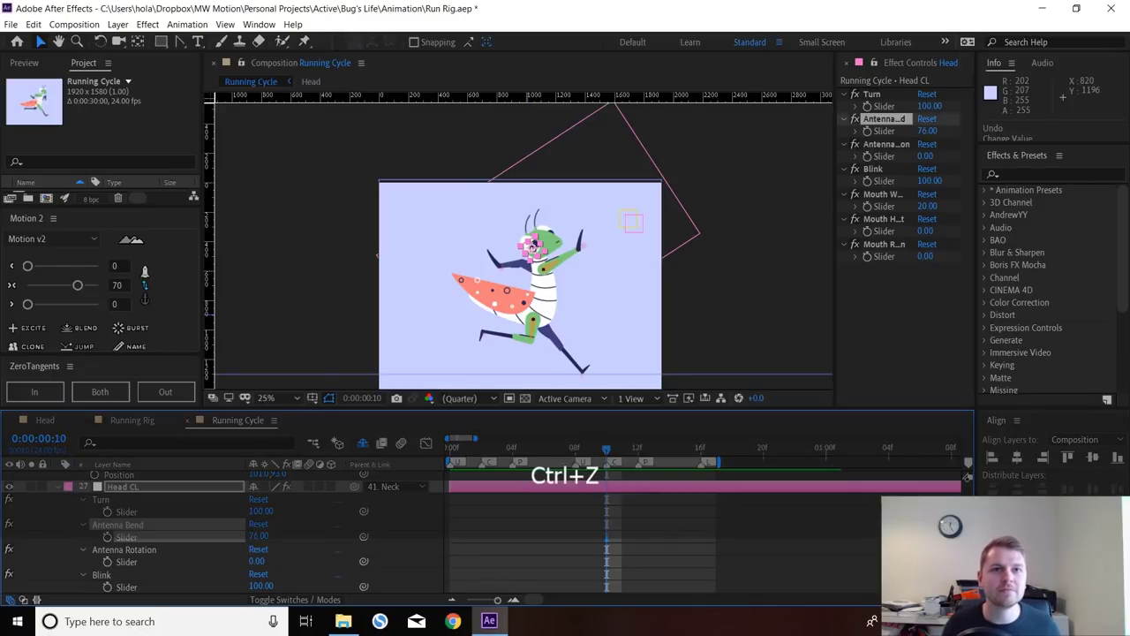
left_click(118, 524)
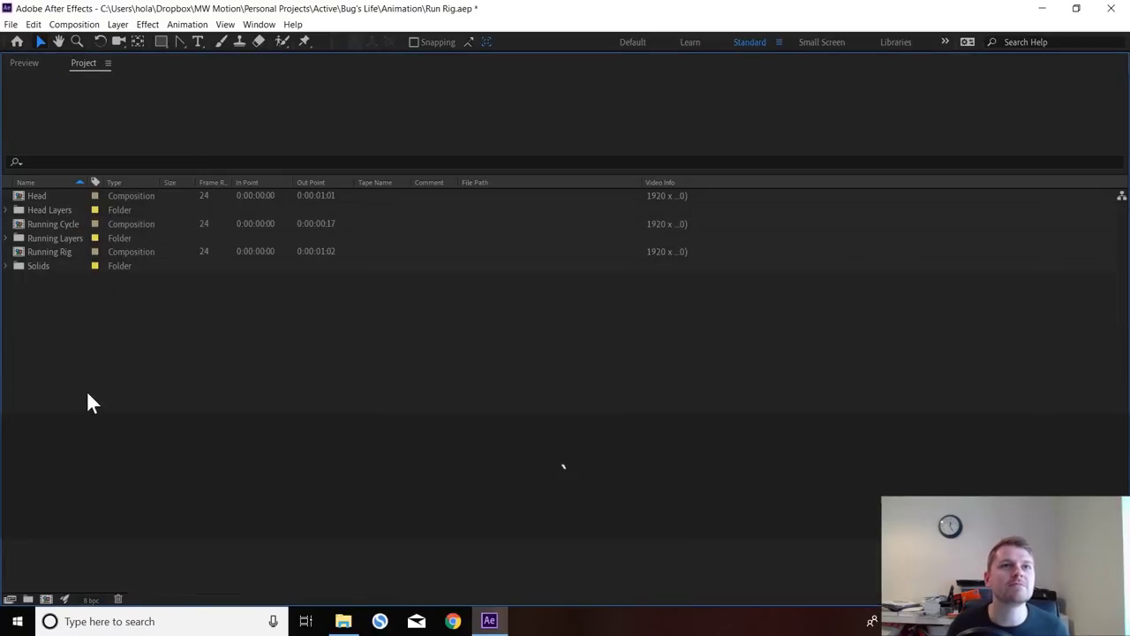
- Duplicate the Head composition and rename the copy Head Run
key("ctrl+d")
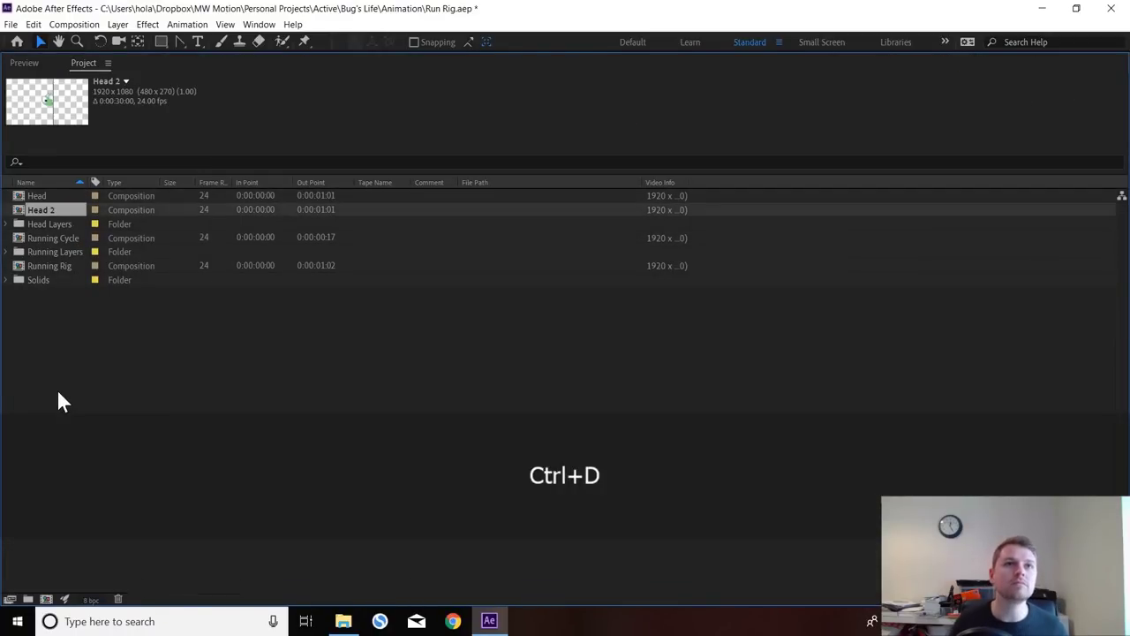
key("Return")
key("Right")
key("BackSpace")
type("Run")
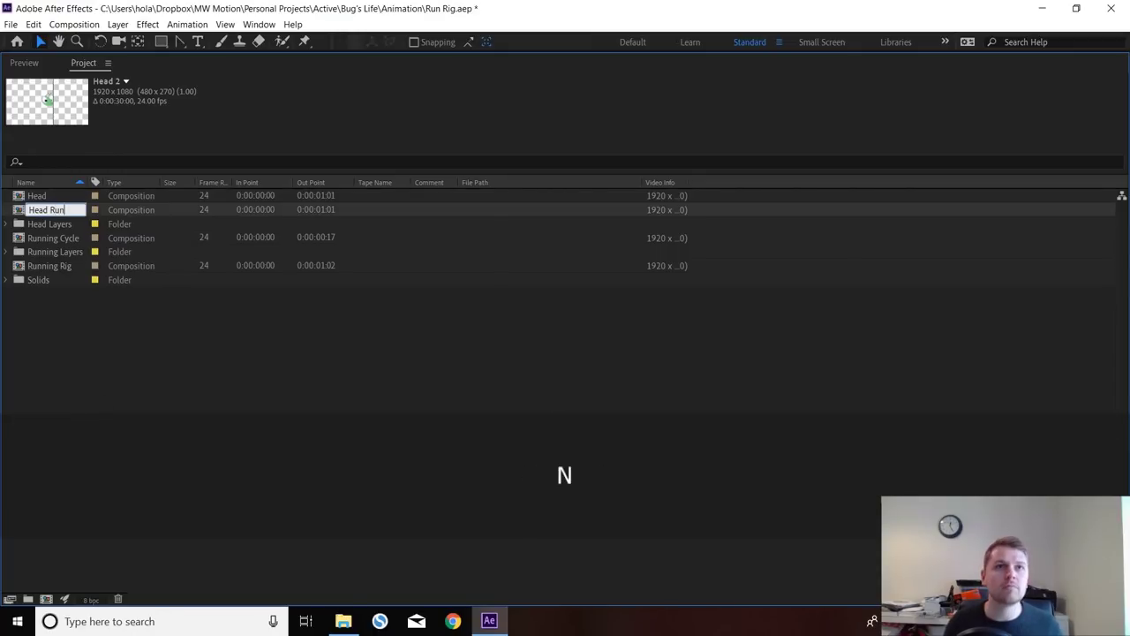
key("Return")
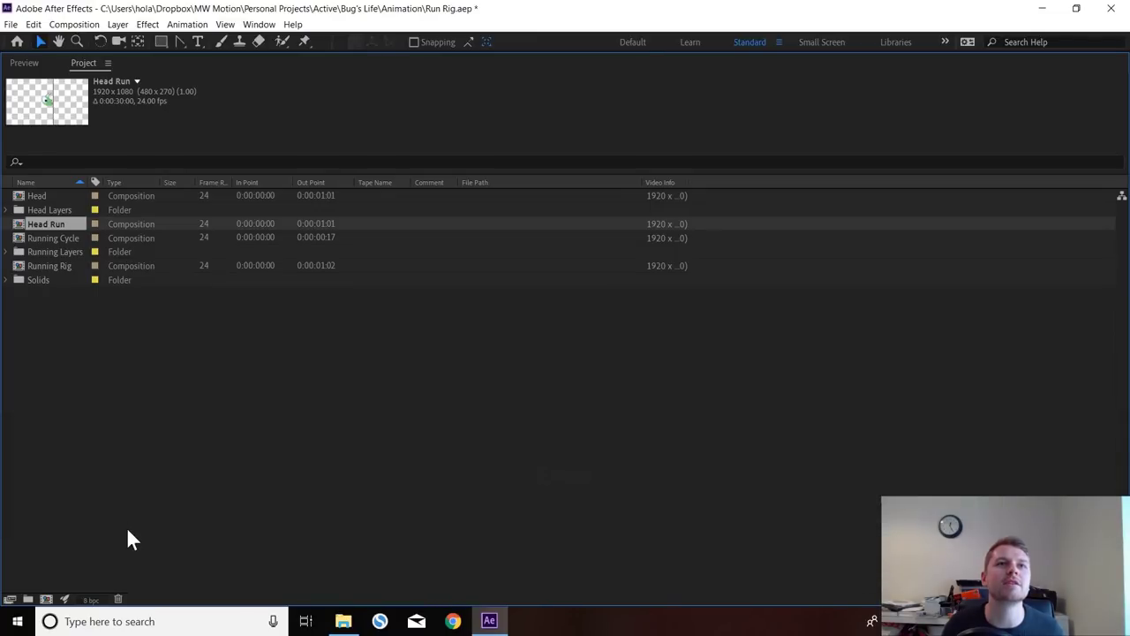
- Open the Head Run composition in the timeline
key("grave")
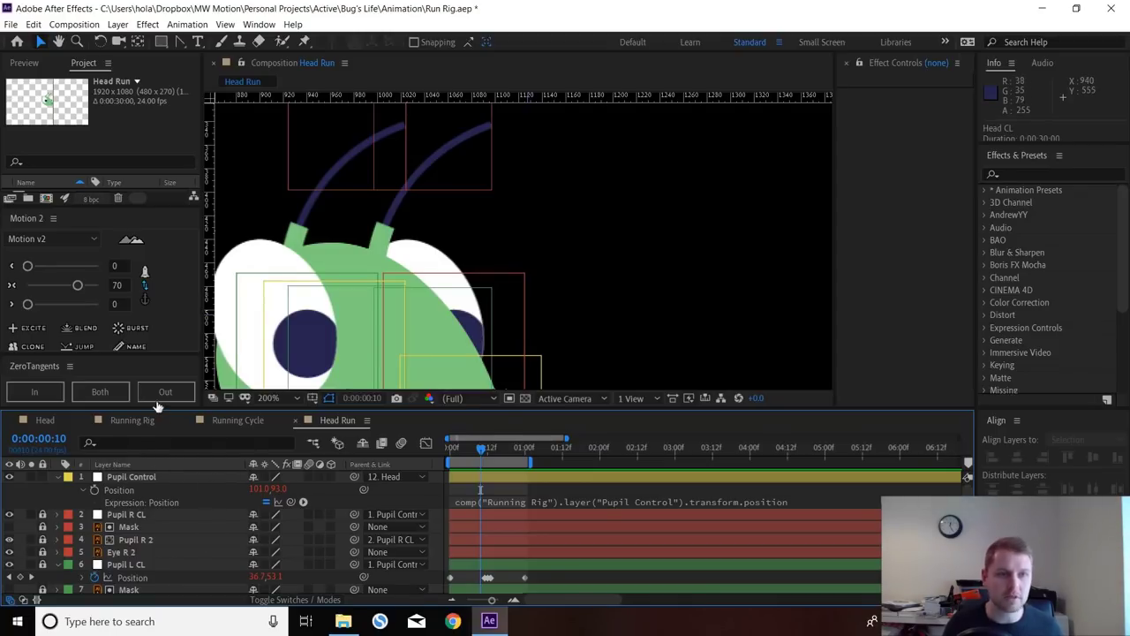
key("grave")
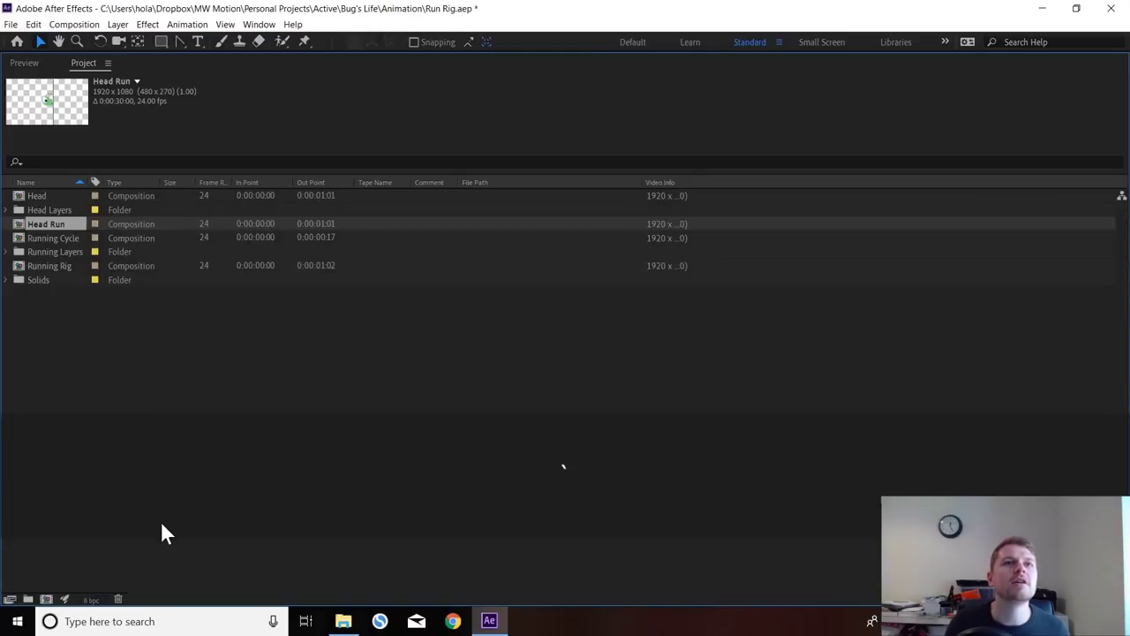
key("grave")
- Change the composition referenced in Pupil Control's Position expression to "Running Cycle"
left_click(565, 501)
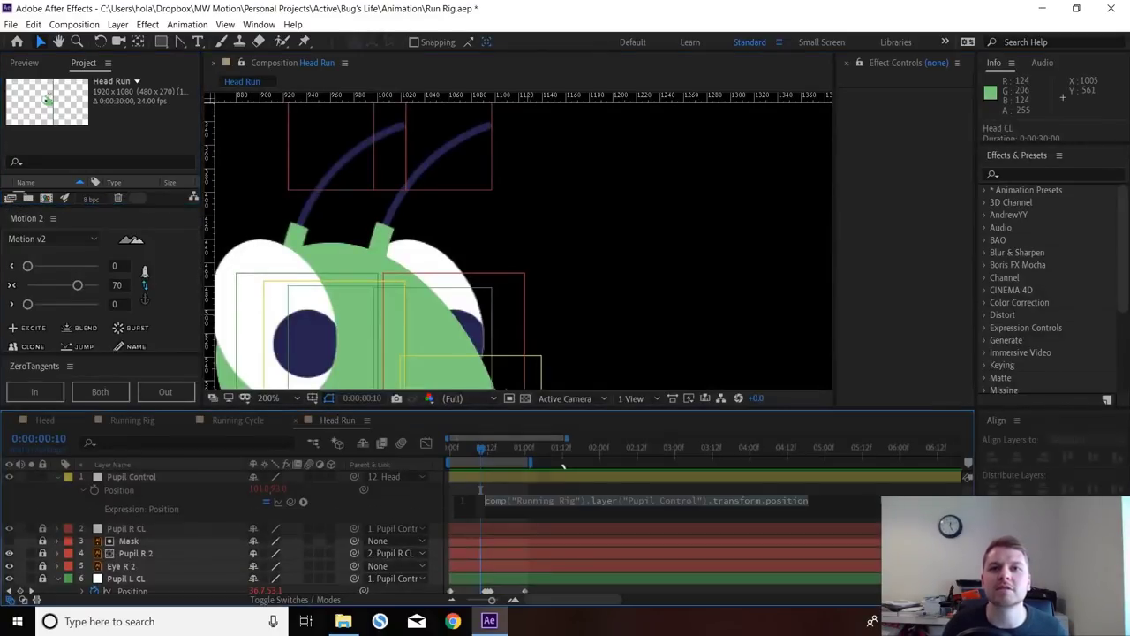
left_click(565, 501)
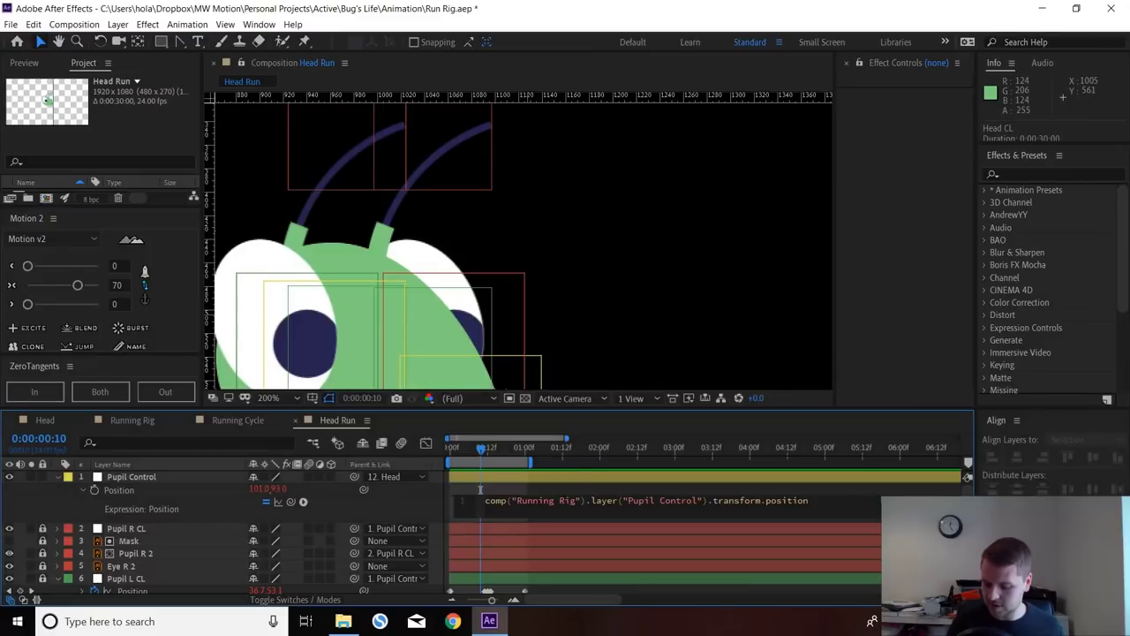
key("Left")
key("BackSpace")
key("BackSpace")
key("BackSpace")
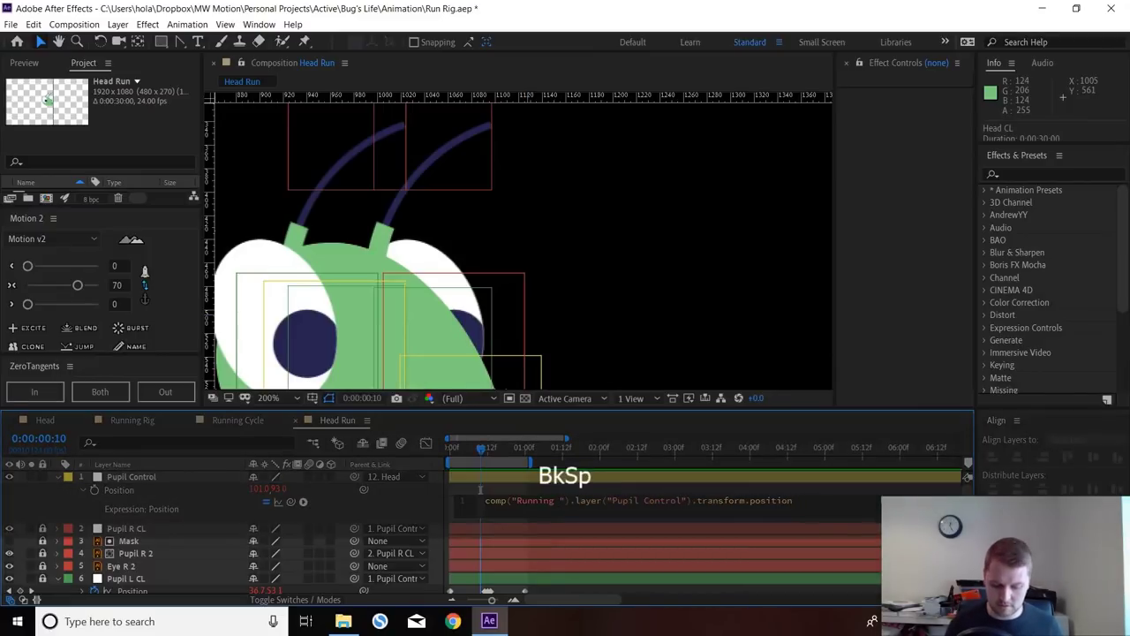
type("Cycle")
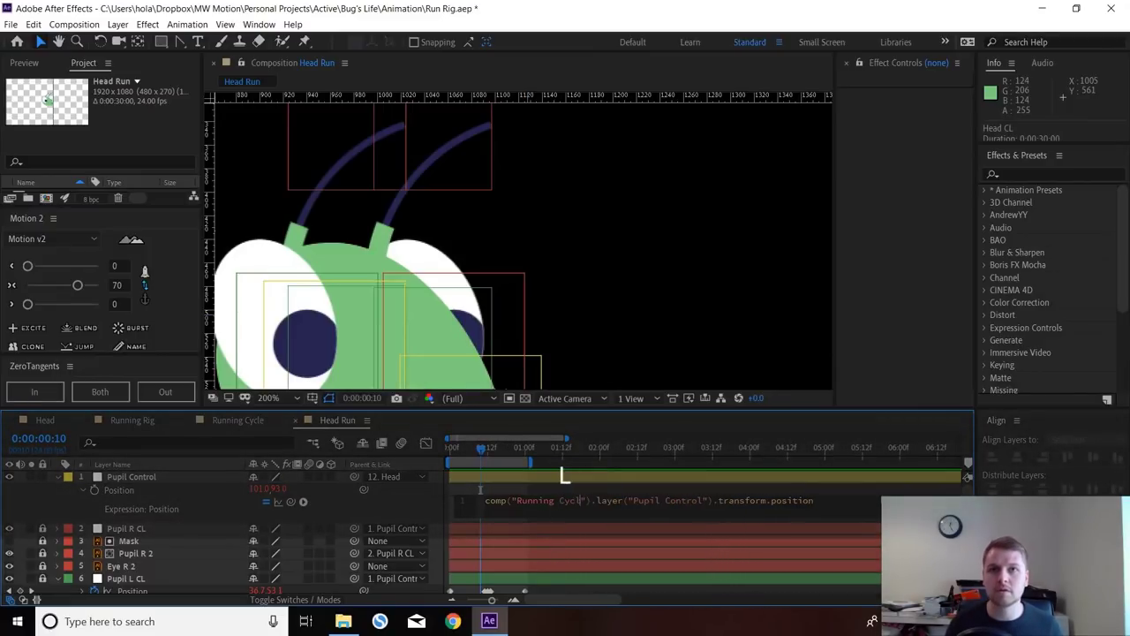
key("KP_Enter")
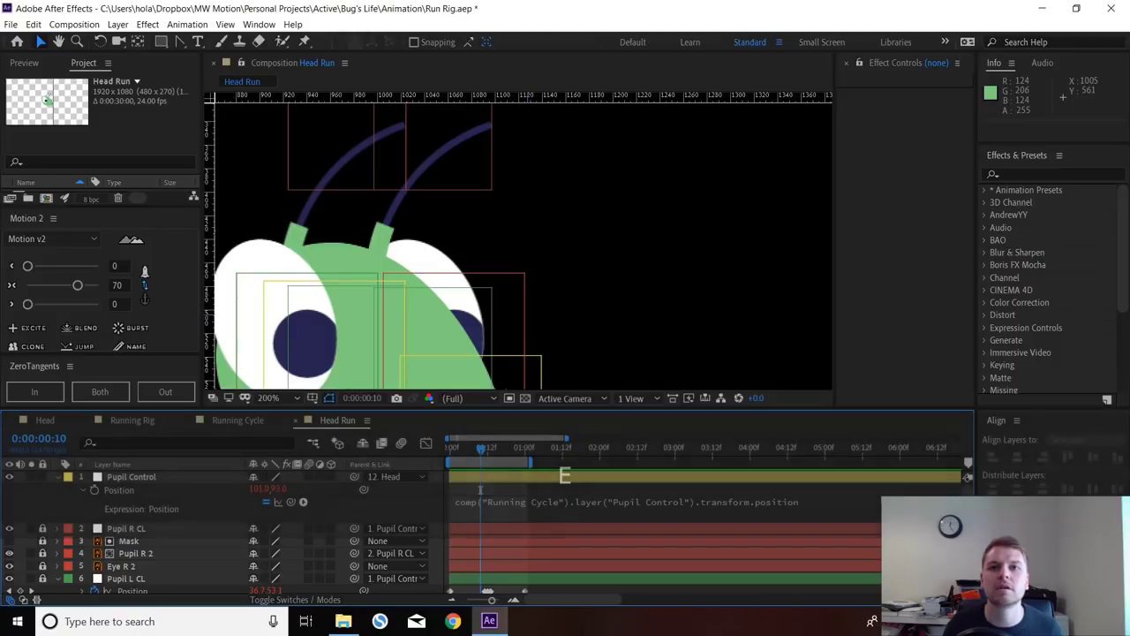
- Unlock all layers in Head Run and reveal all their expressions in an enlarged timeline
key("grave")
key("grave")
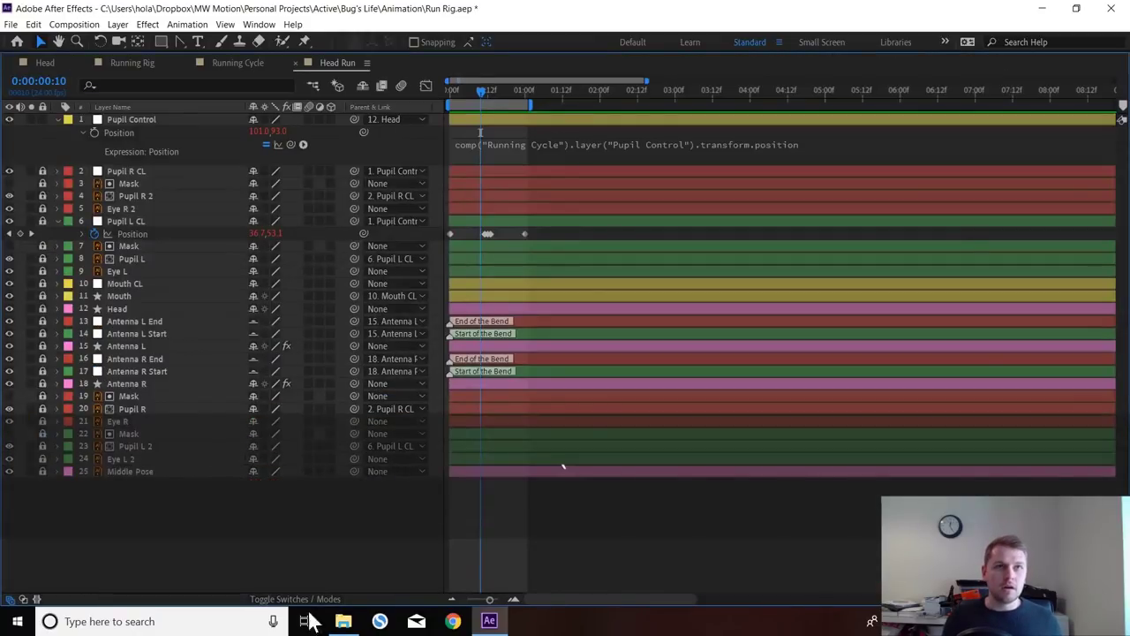
key("ctrl+shift+l")
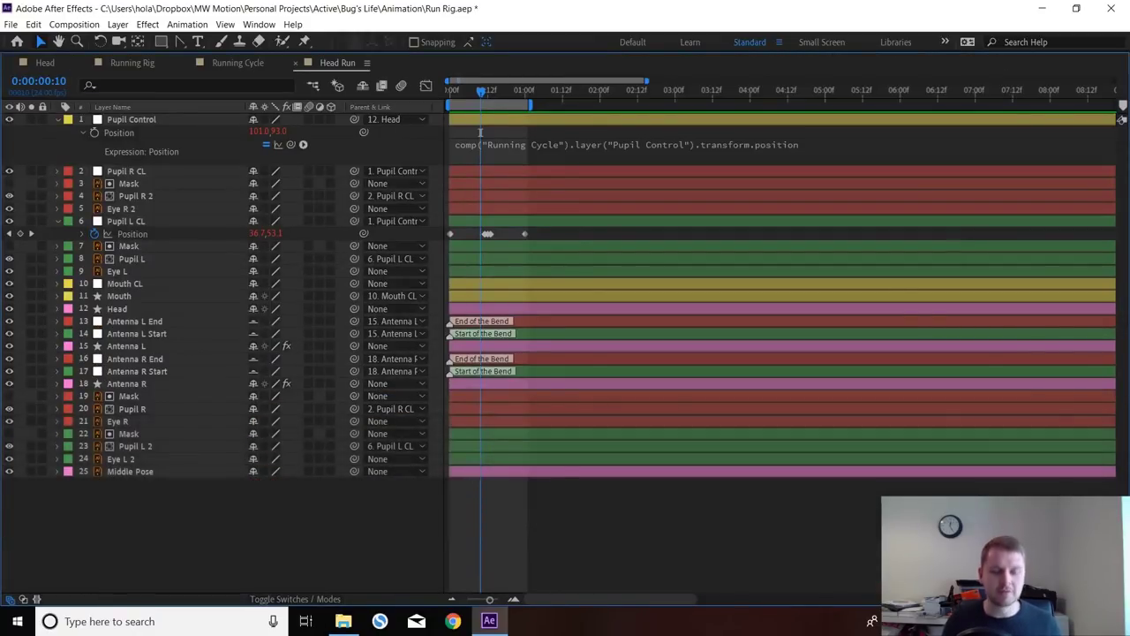
key("e")
key("e")
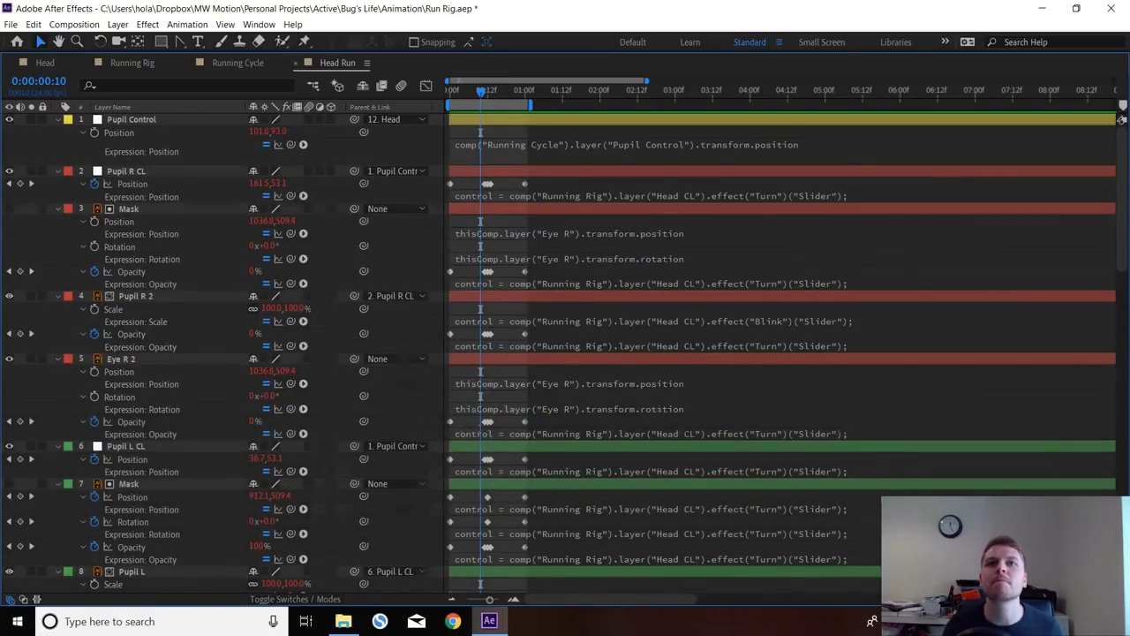
- Change the composition referenced in Pupil R CL's Position expression to "Running Cycle"
left_click(601, 197)
left_click(601, 206)
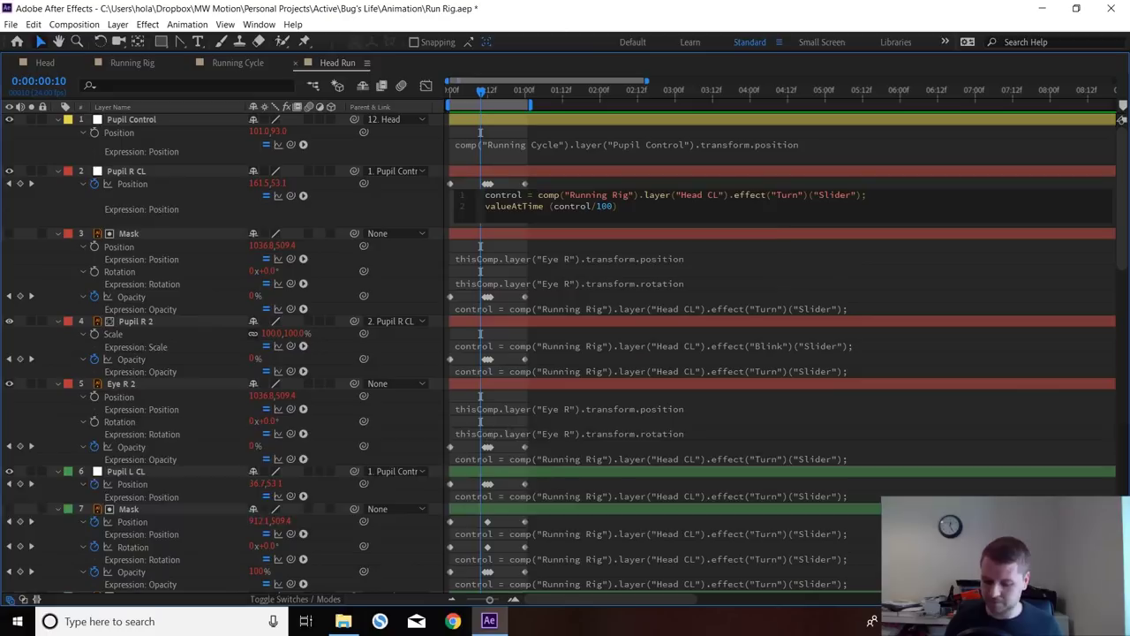
key("BackSpace")
key("BackSpace")
key("BackSpace")
type("Cycle")
left_click(609, 171)
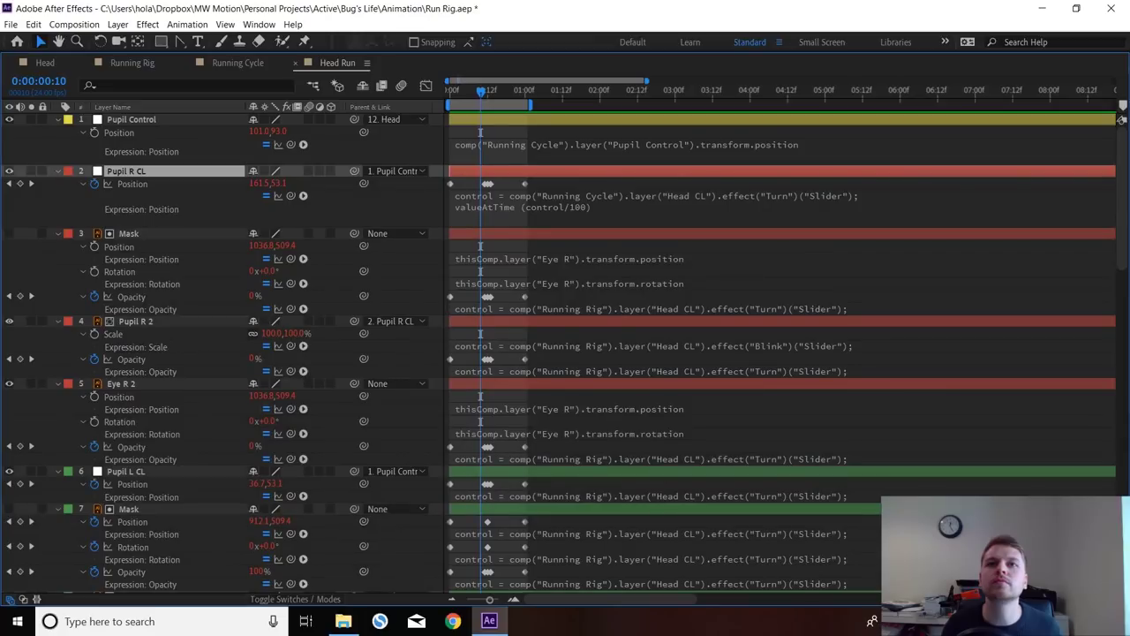
- Change the composition referenced in the Opacity expression of the layer 3 Mask to "Running Cycle"
left_click(618, 309)
left_click(621, 307)
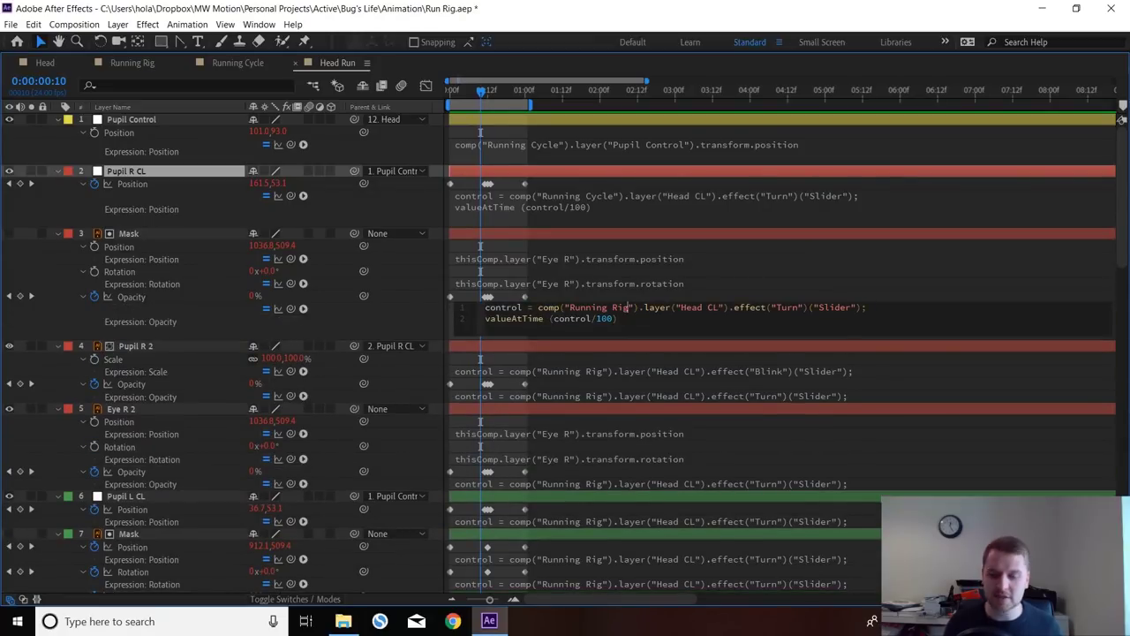
key("BackSpace")
key("BackSpace")
key("BackSpace")
type("Cycl")
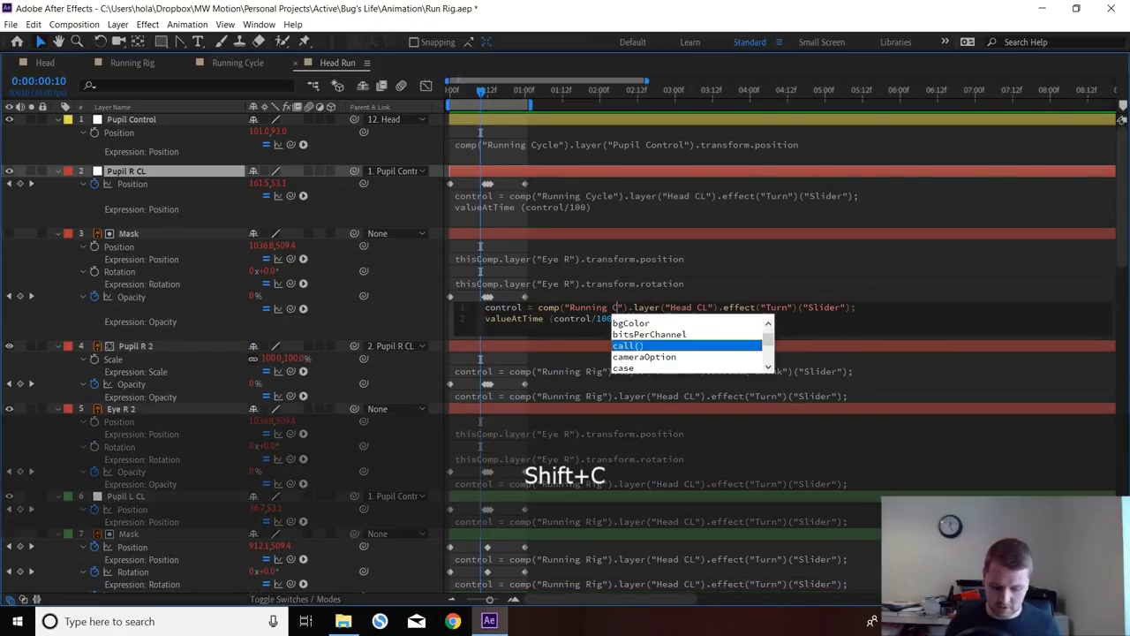
type("e")
left_click(1031, 353)
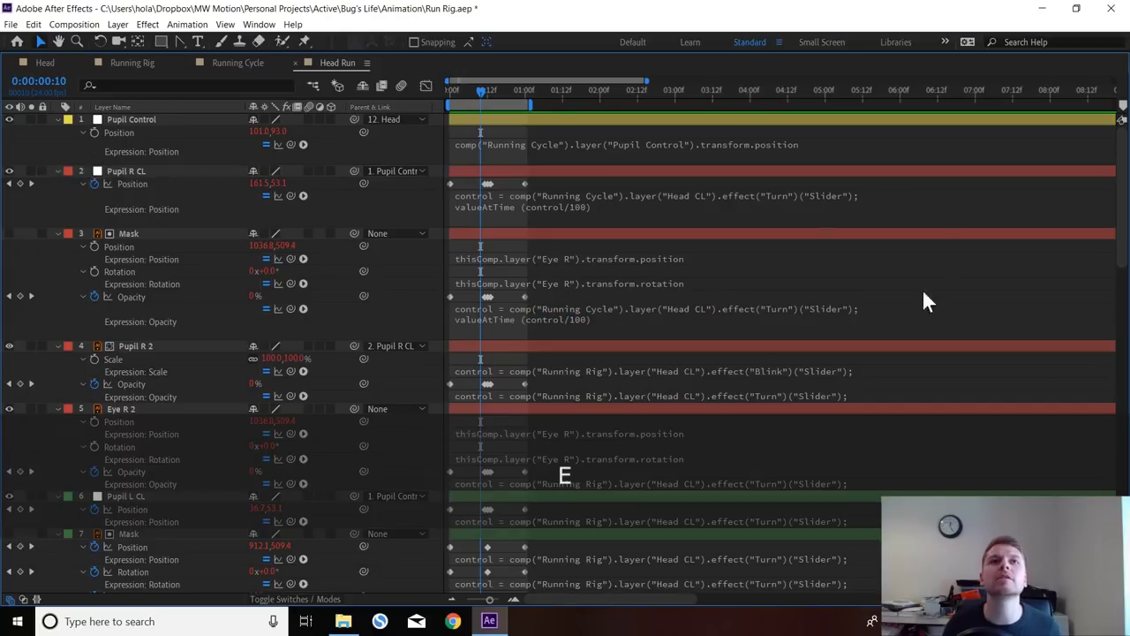
left_click(258, 25)
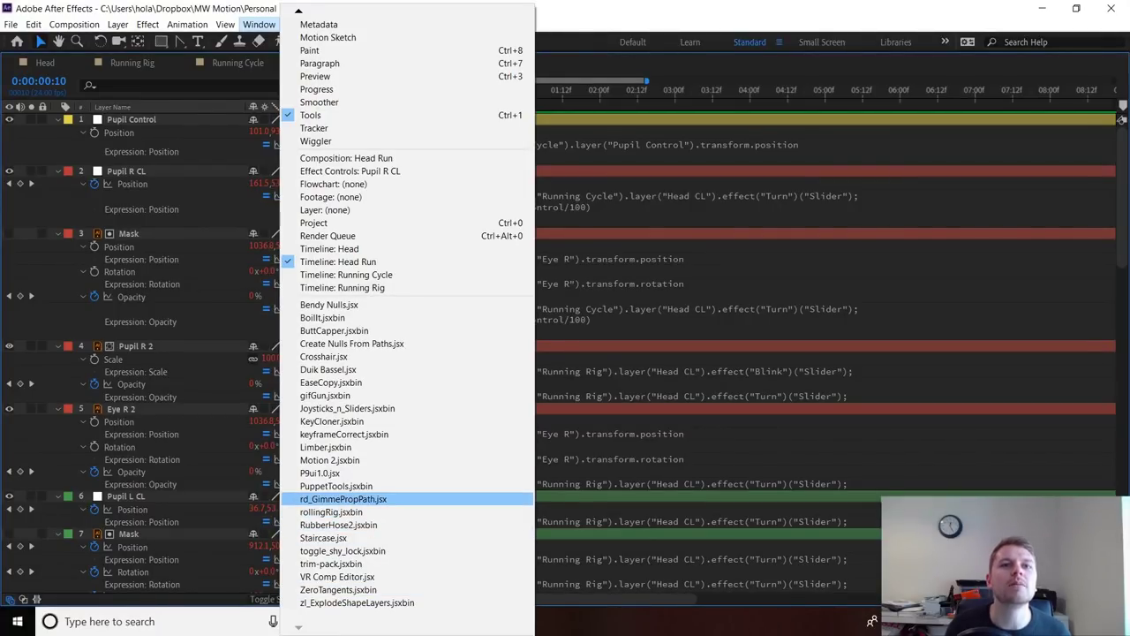
left_click(343, 499)
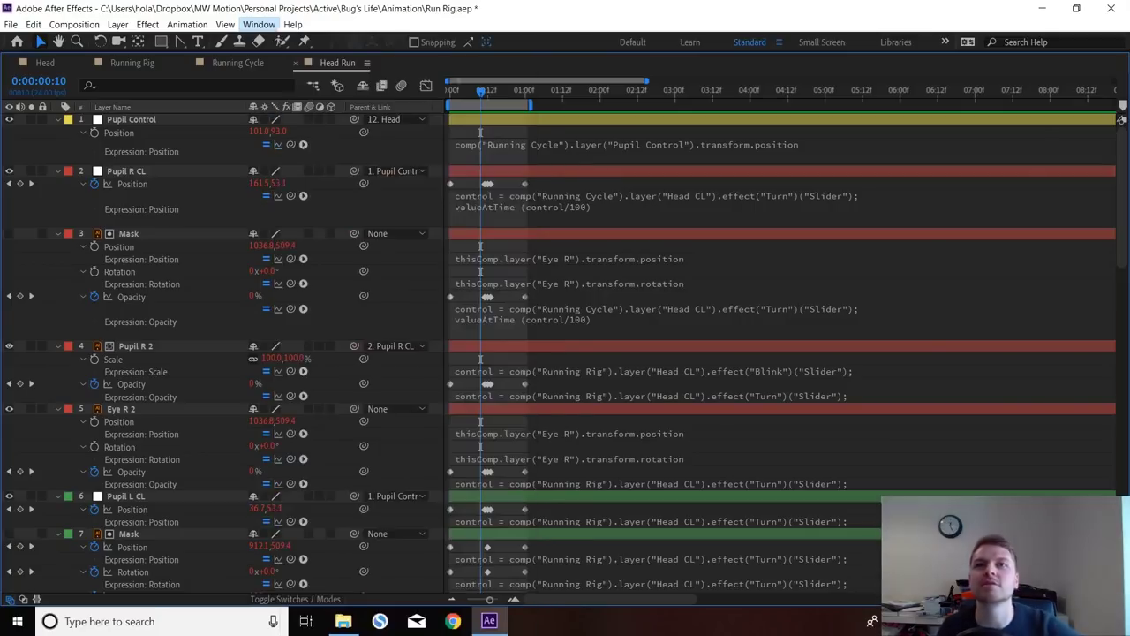
left_click(635, 234)
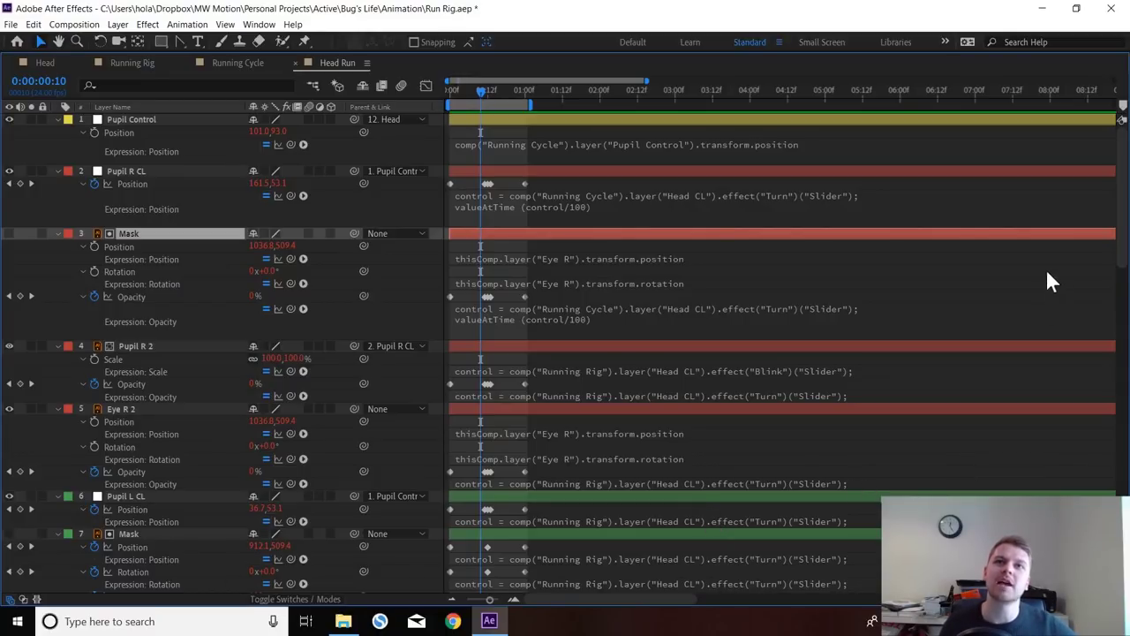
key("grave")
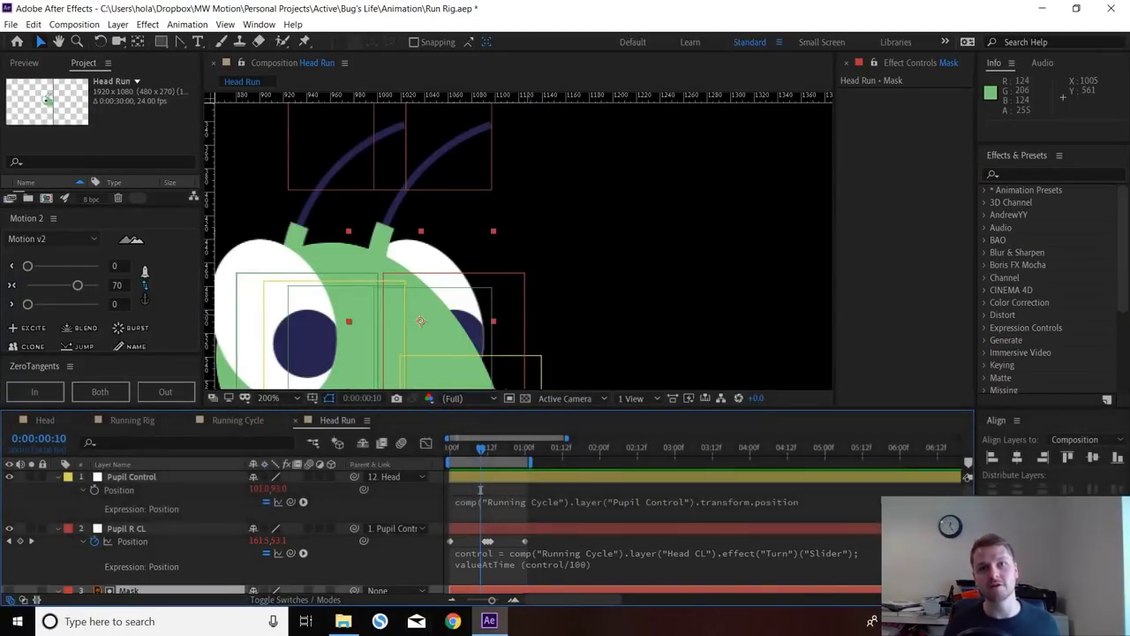
key("grave")
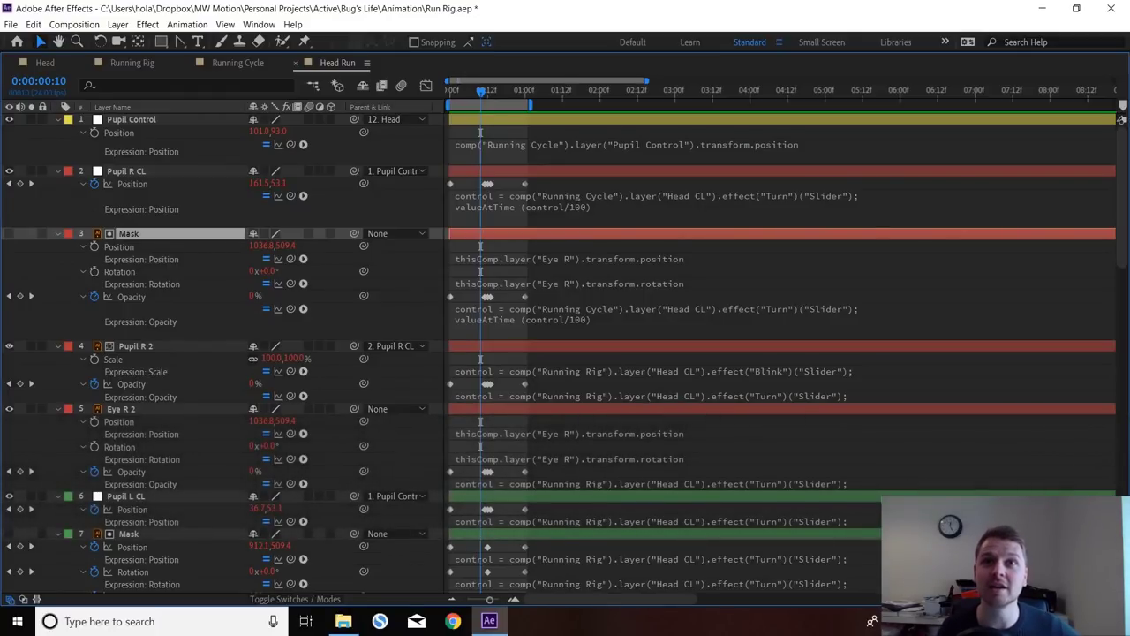
- Change the composition referenced in Pupil R 2's Scale expression to "Running Cycle"
left_click(482, 363)
left_click(630, 370)
key("BackSpace")
key("BackSpace")
key("BackSpace")
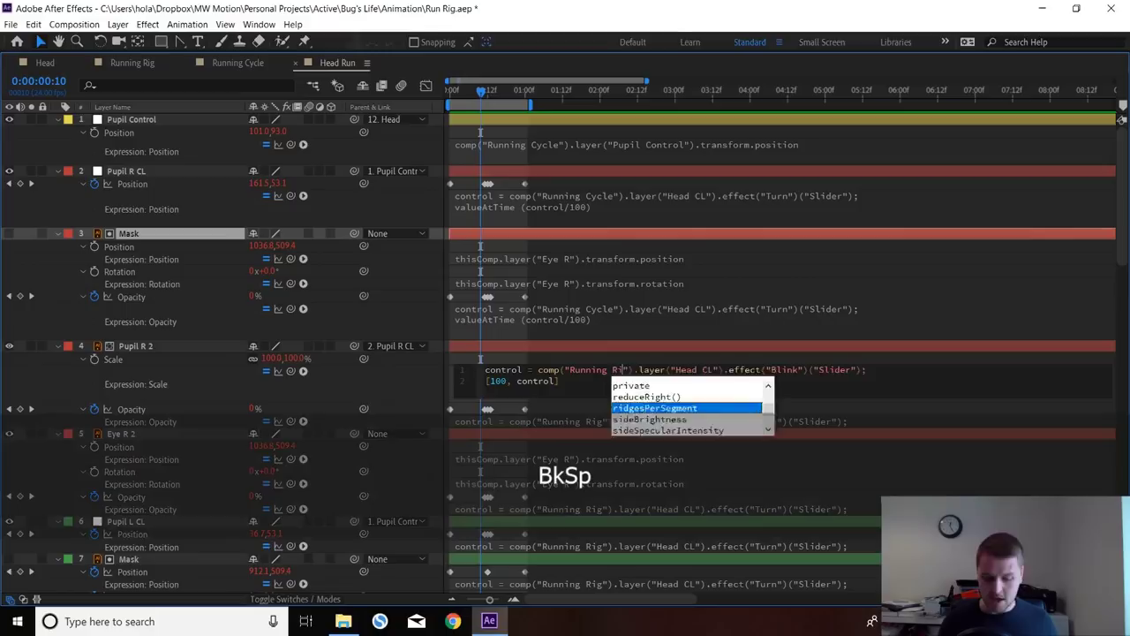
type("Cycle")
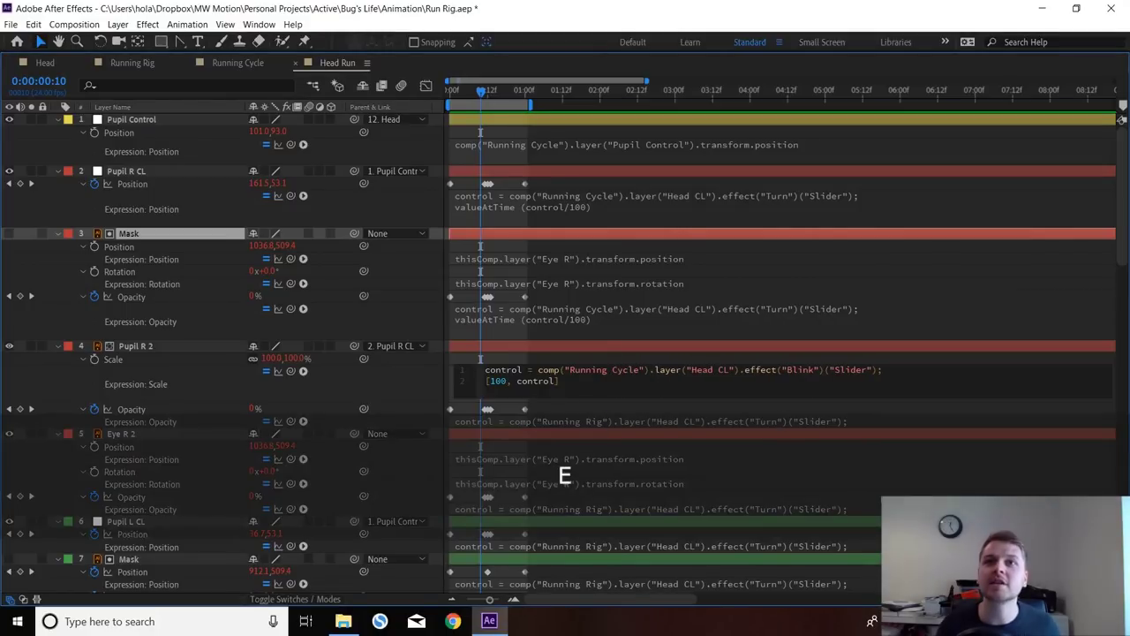
- Change the composition referenced in Pupil R 2's Opacity expression to "Running Cycle"
left_click(600, 421)
left_click(611, 420)
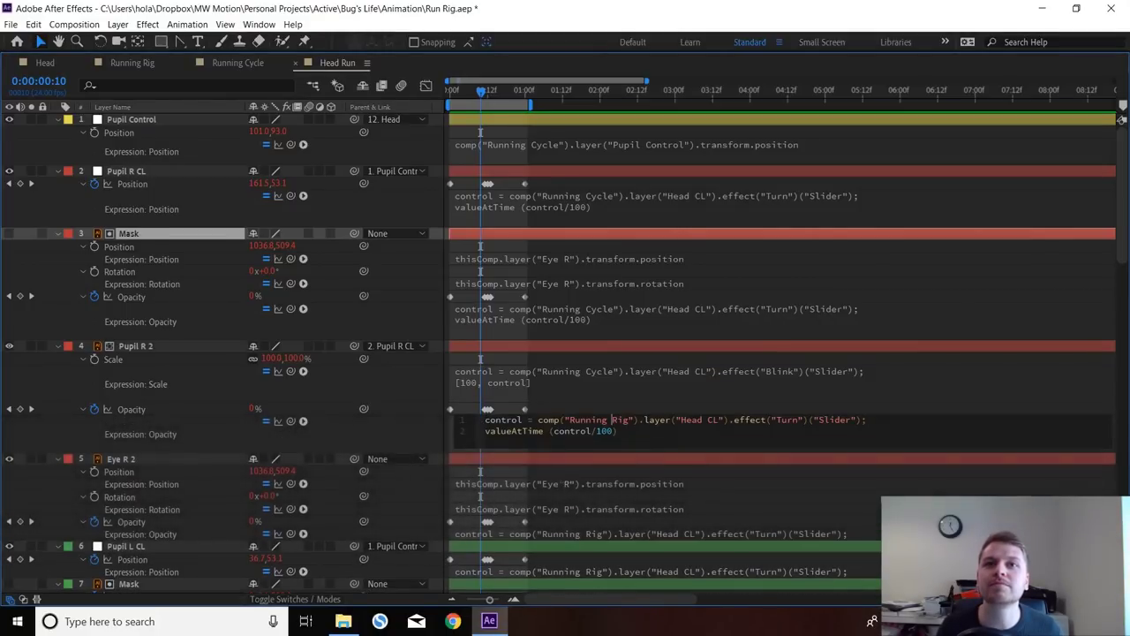
key("BackSpace")
key("BackSpace")
key("BackSpace")
type("Xyxle")
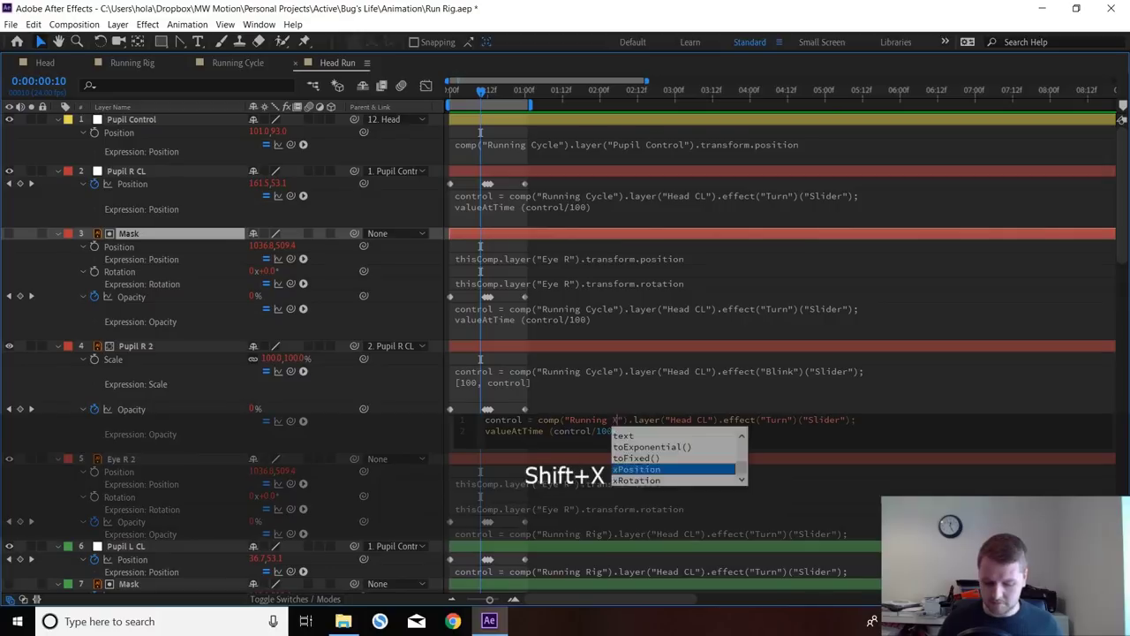
key("BackSpace")
key("BackSpace")
key("BackSpace")
key("BackSpace")
key("BackSpace")
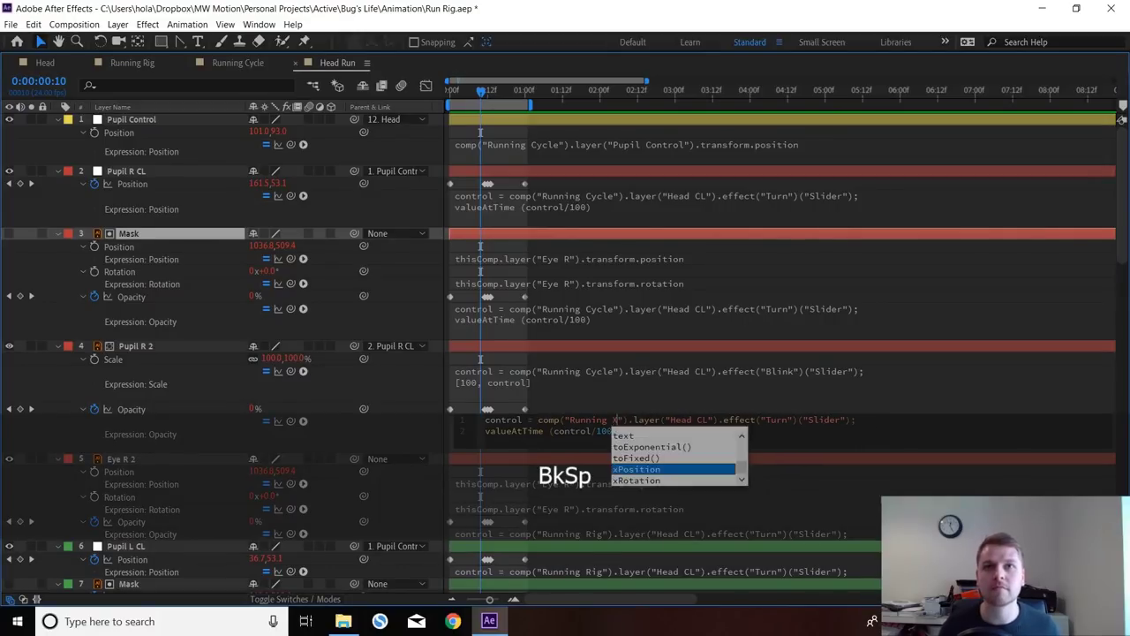
type("Cycle")
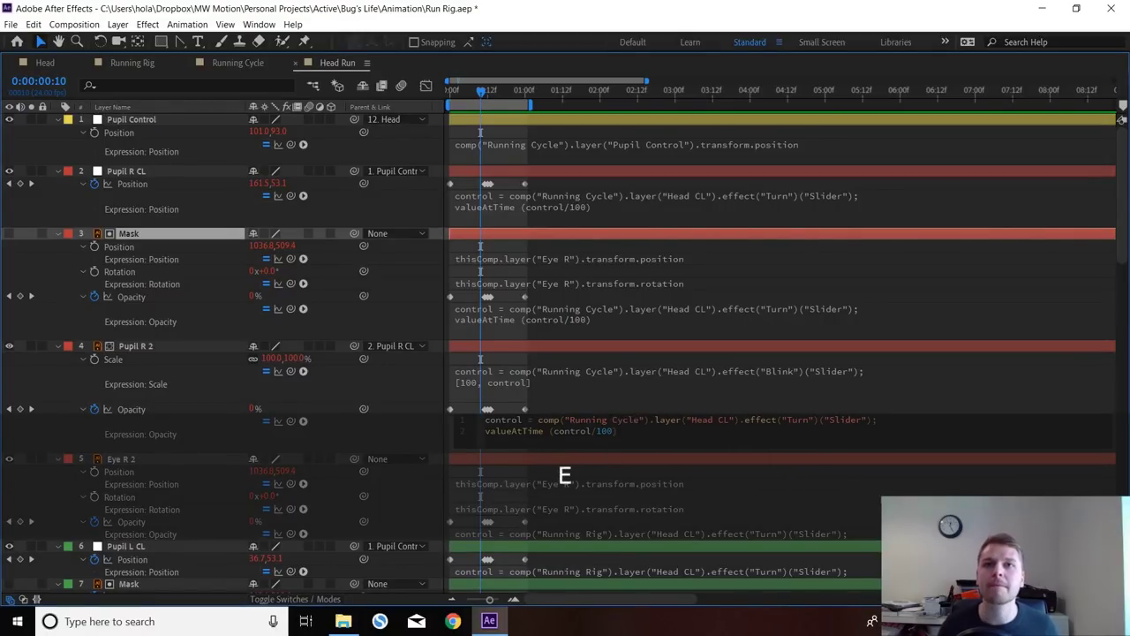
left_click(618, 377)
- Change the composition referenced in Eye R 2's Opacity expression to "Running Cycle"
left_click(618, 315)
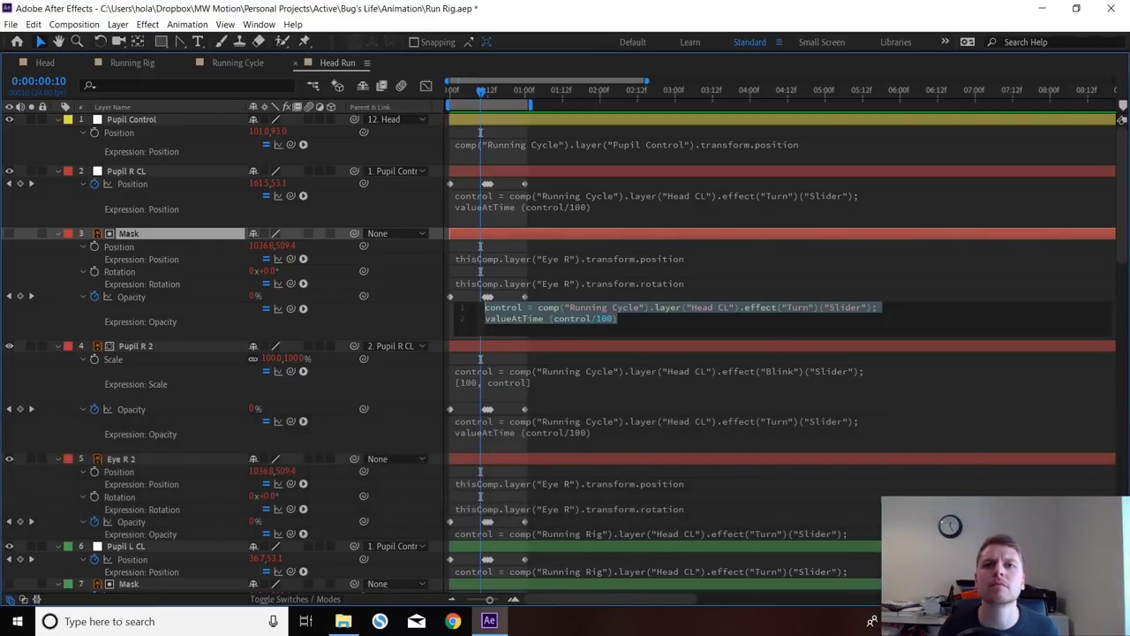
left_click(618, 534)
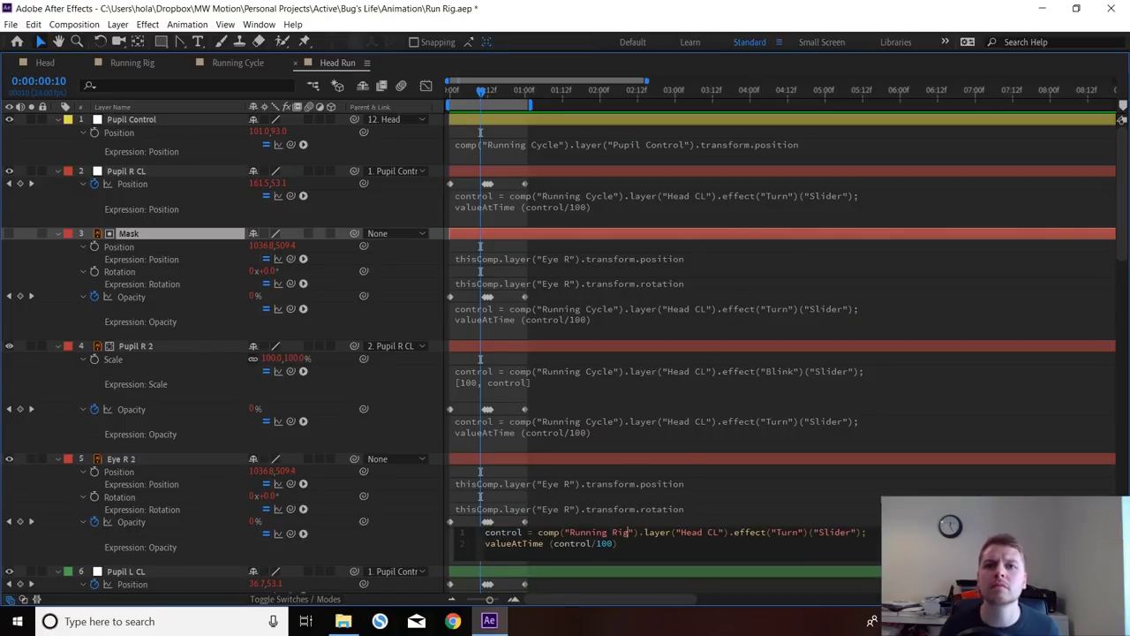
key("BackSpace")
key("BackSpace")
key("BackSpace")
type("Cycle")
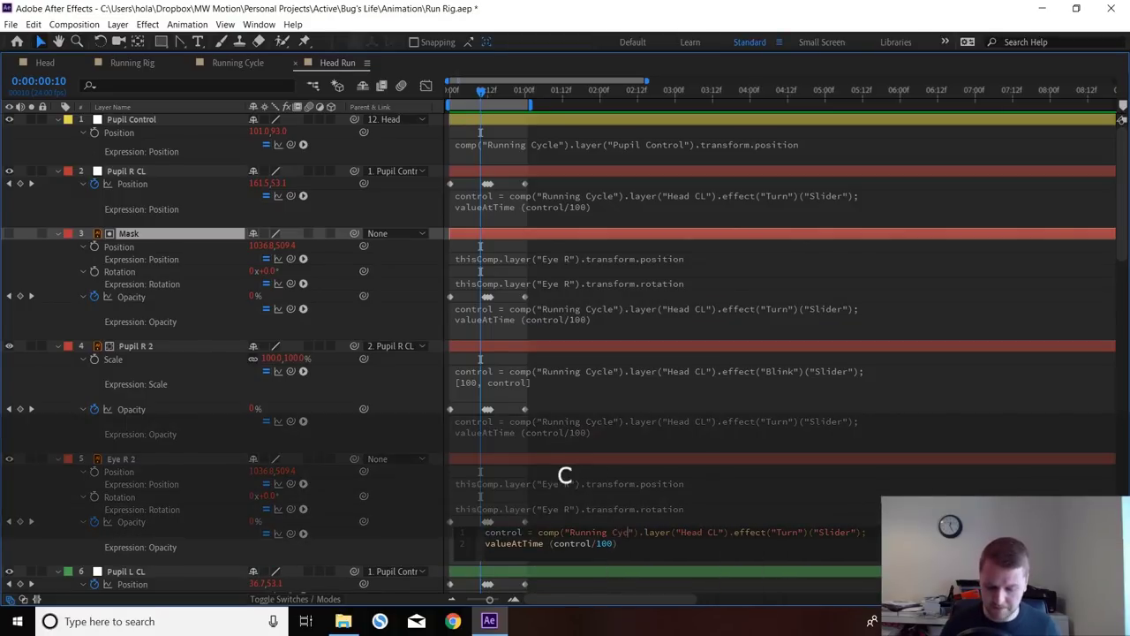
left_click(565, 475)
- Change the composition referenced in Pupil L CL's Position expression to "Running Cycle"
scroll(565, 475, "down", 4)
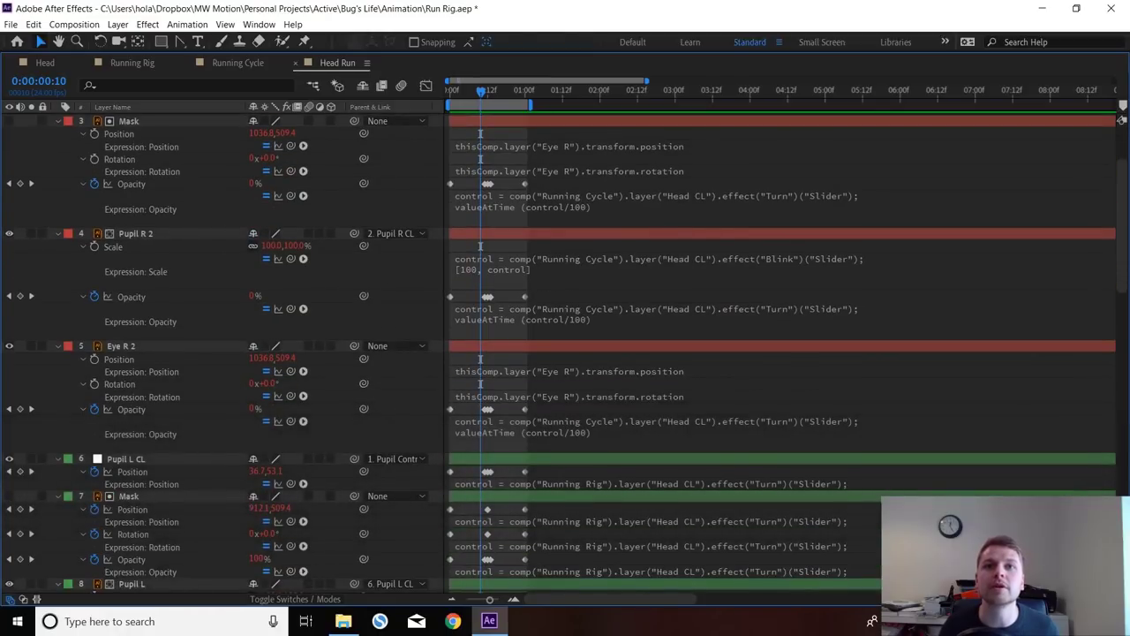
left_click(607, 484)
left_click(608, 482)
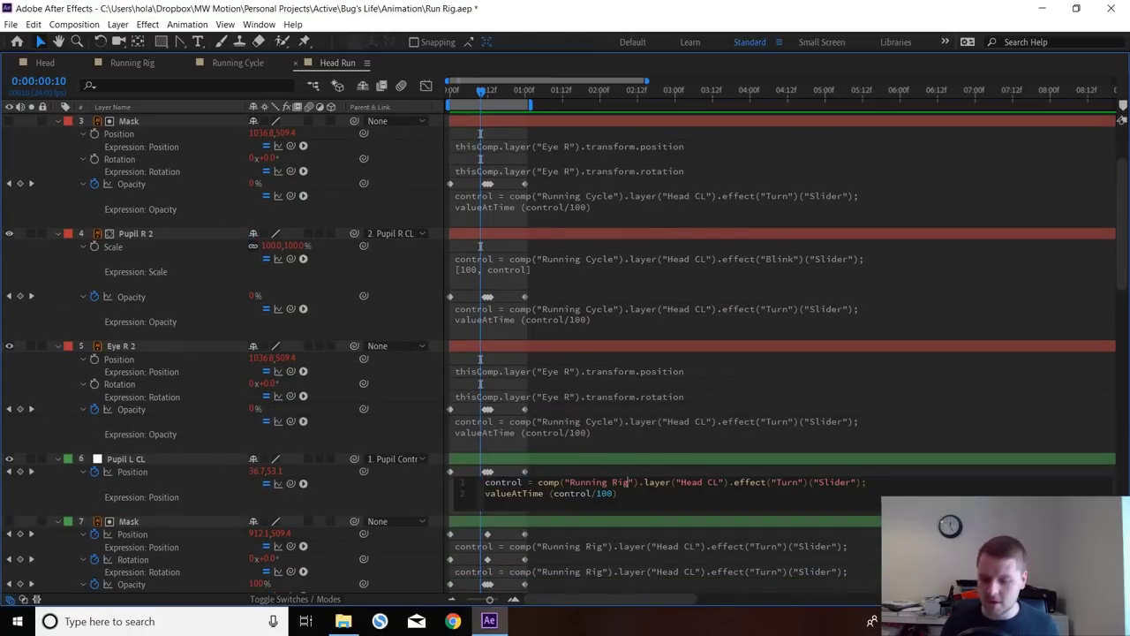
key("BackSpace")
key("BackSpace")
key("BackSpace")
type("C")
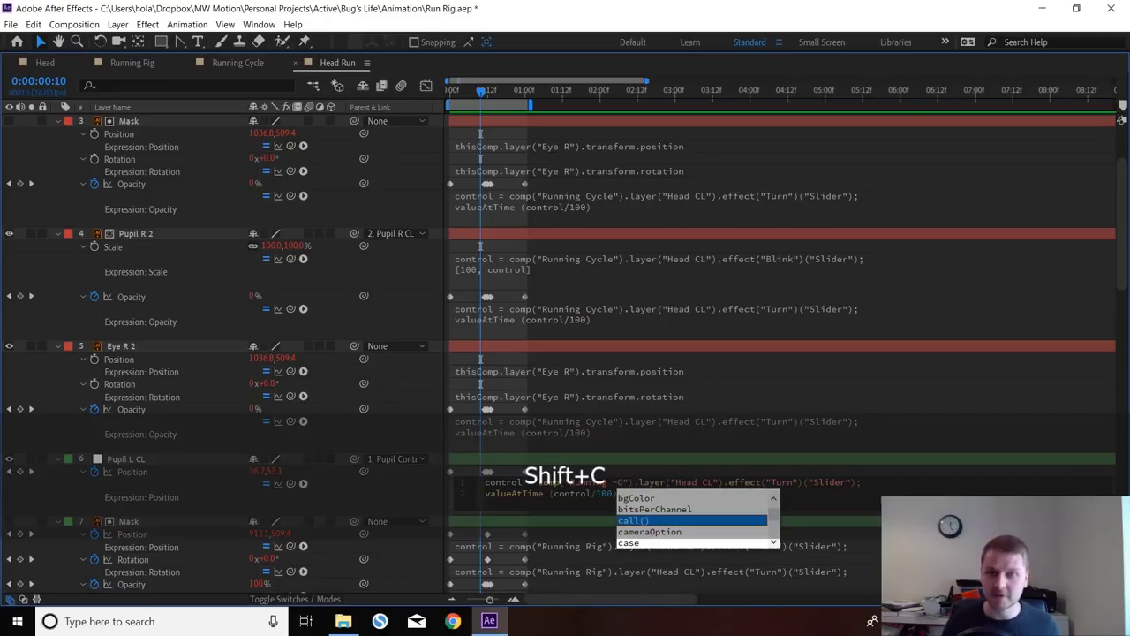
key("BackSpace")
type("Cycle")
key("KP_Enter")
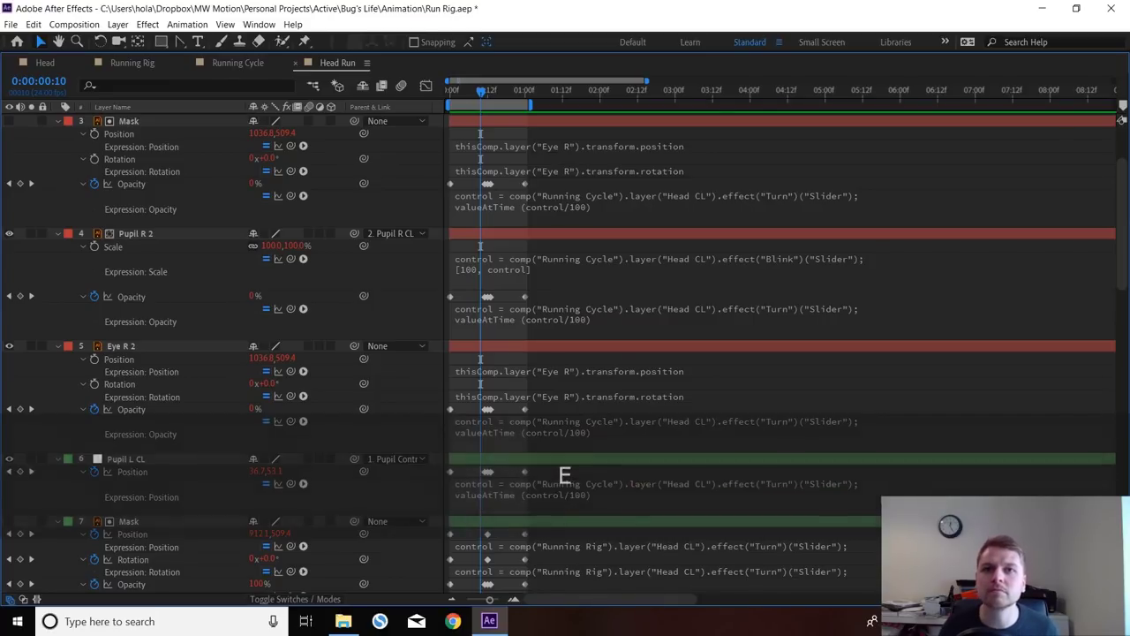
- Change the composition referenced in the Position expression of the layer 7 Mask to "Running Cycle"
left_click(624, 546)
left_click(628, 545)
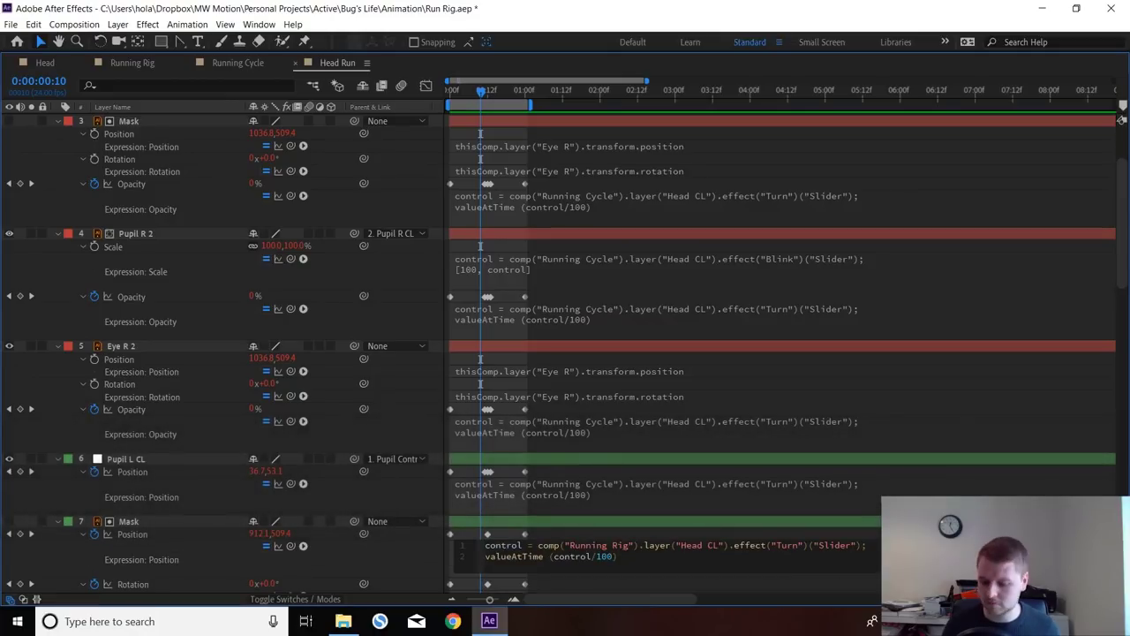
key("BackSpace")
key("BackSpace")
key("BackSpace")
type("Cycle")
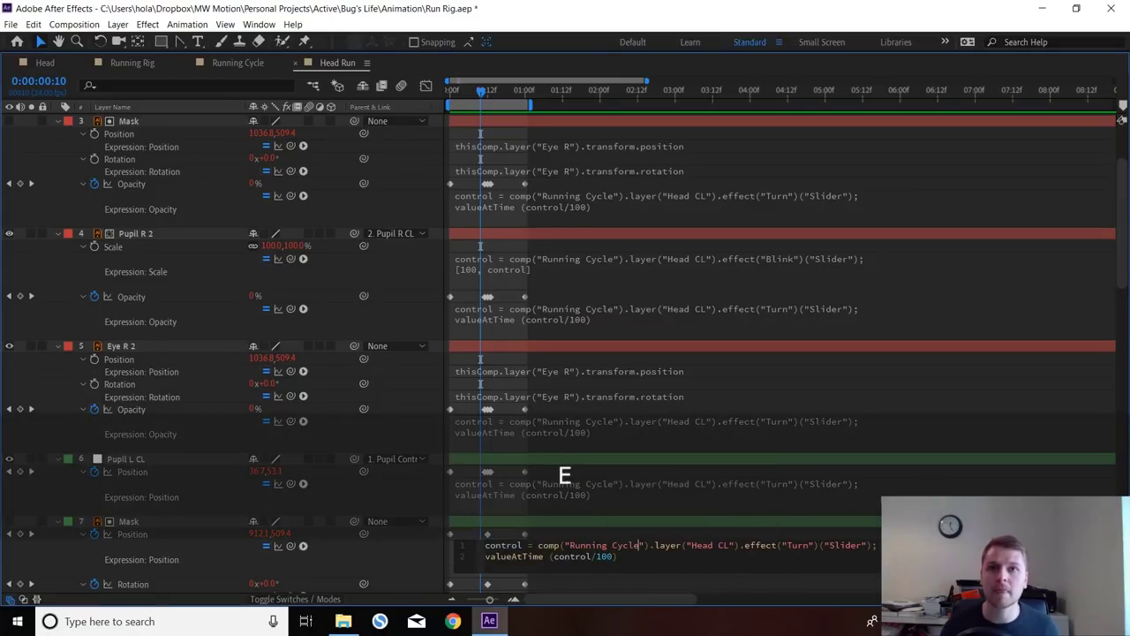
key("KP_Enter")
- Change the composition referenced in the Rotation expression of the layer 7 Mask to "Running Cycle"
scroll(565, 475, "down", 5)
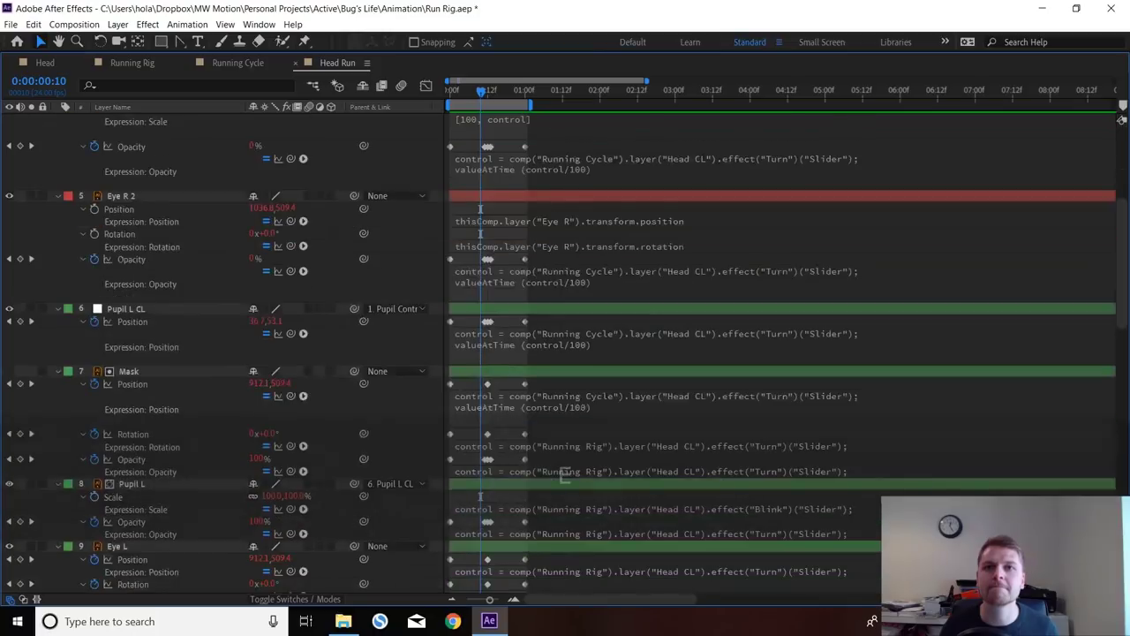
scroll(480, 421, "down", 4)
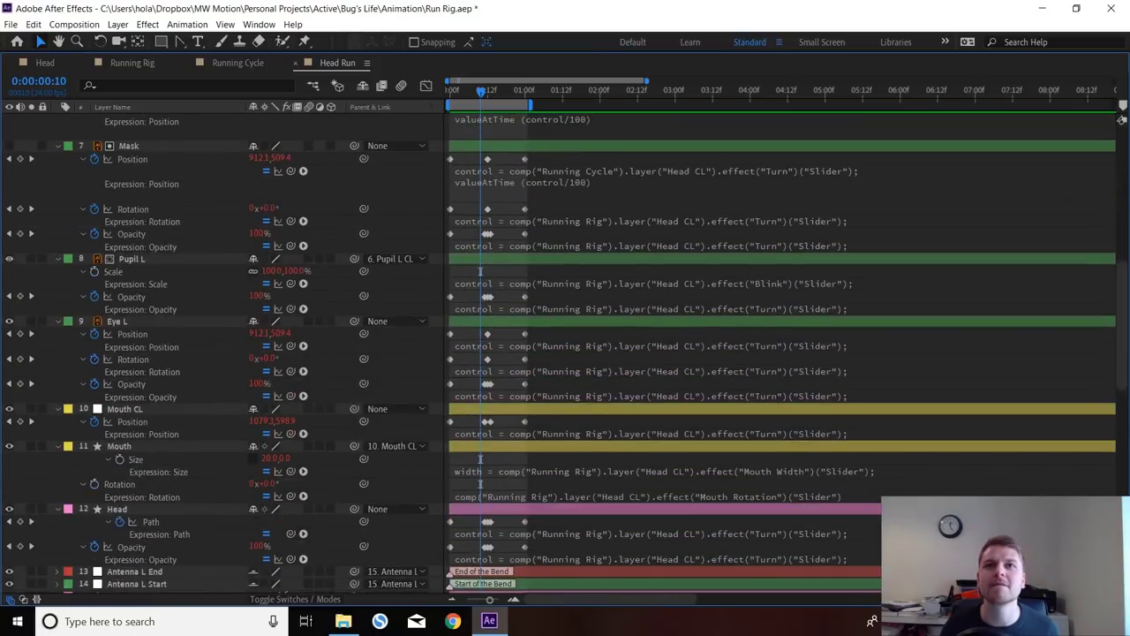
left_click(612, 221)
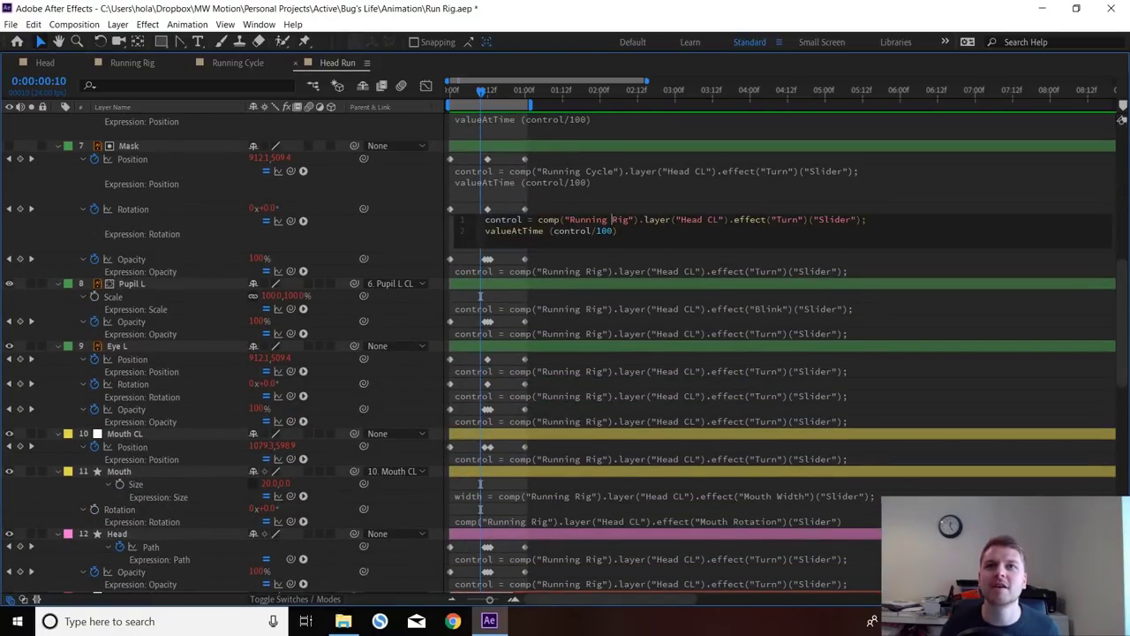
key("BackSpace")
key("BackSpace")
key("BackSpace")
type("Cycle")
left_click(565, 475)
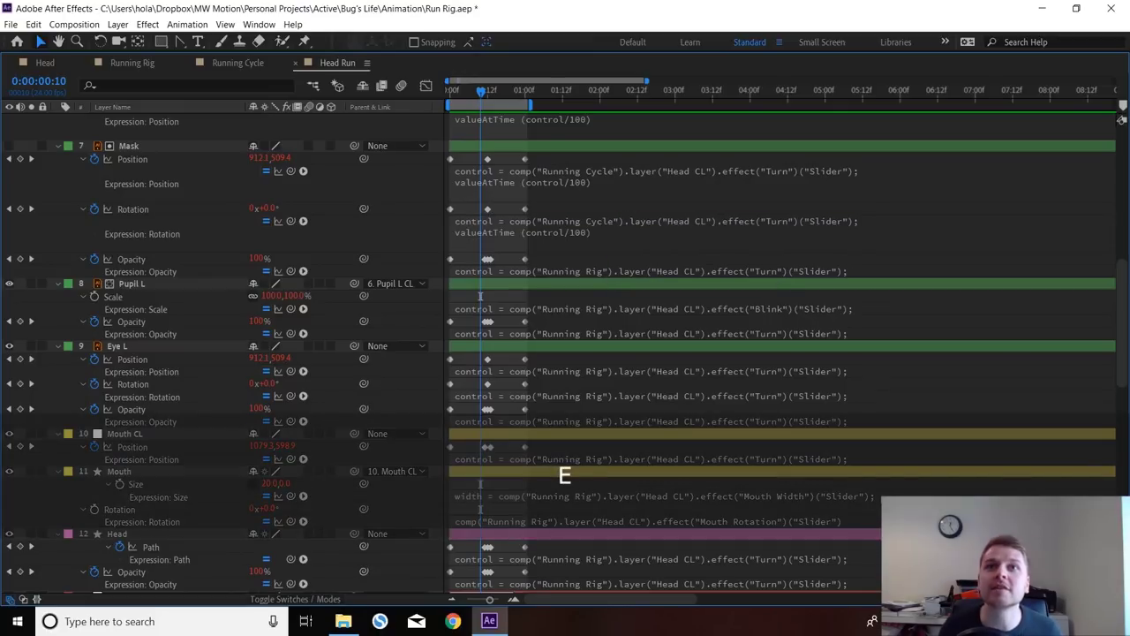
- Change the composition referenced in the Opacity expression of the layer 7 Mask to "Running Cycle"
left_click(607, 271)
left_click(606, 270)
key("BackSpace")
key("BackSpace")
key("BackSpace")
type("Cycle")
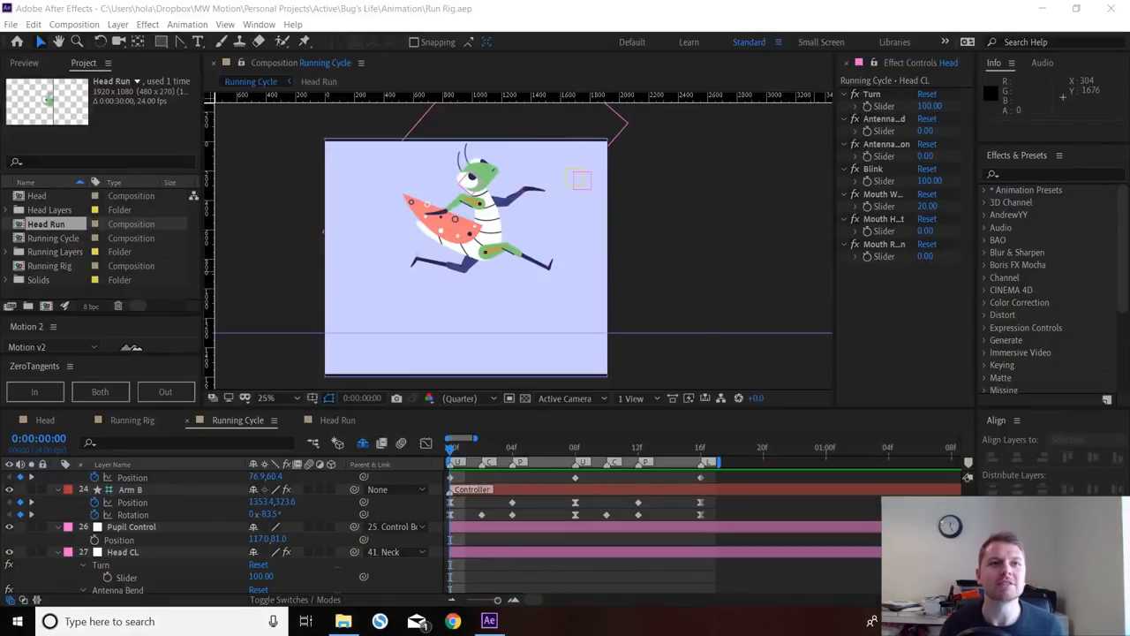
- Play back the Running Cycle composition to review the run animation, stopping at frame 8
left_click(968, 476)
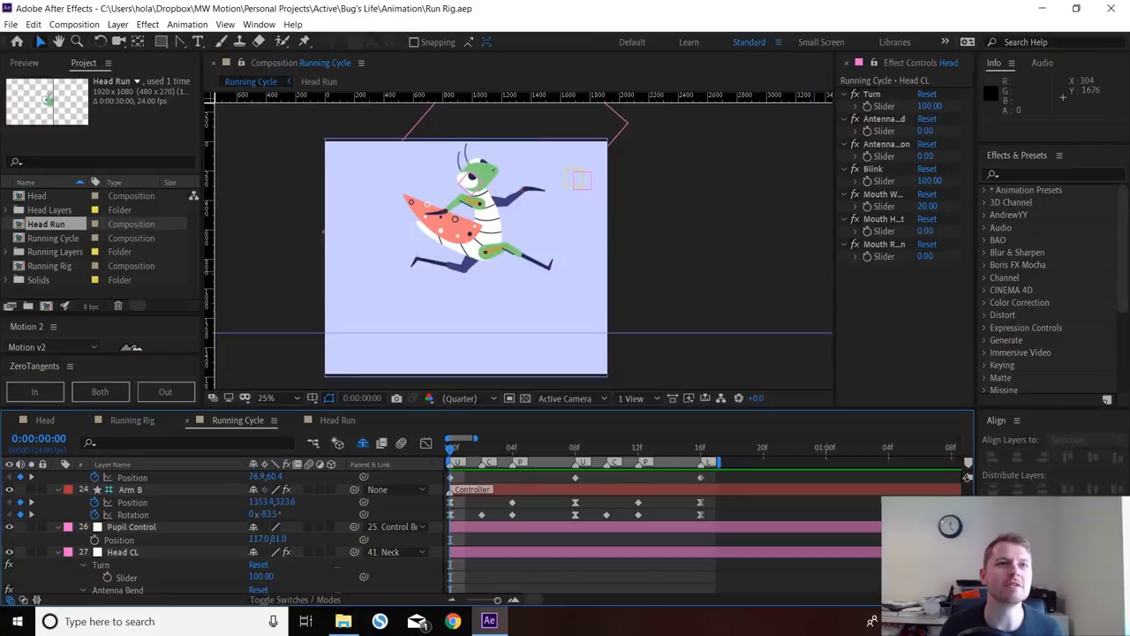
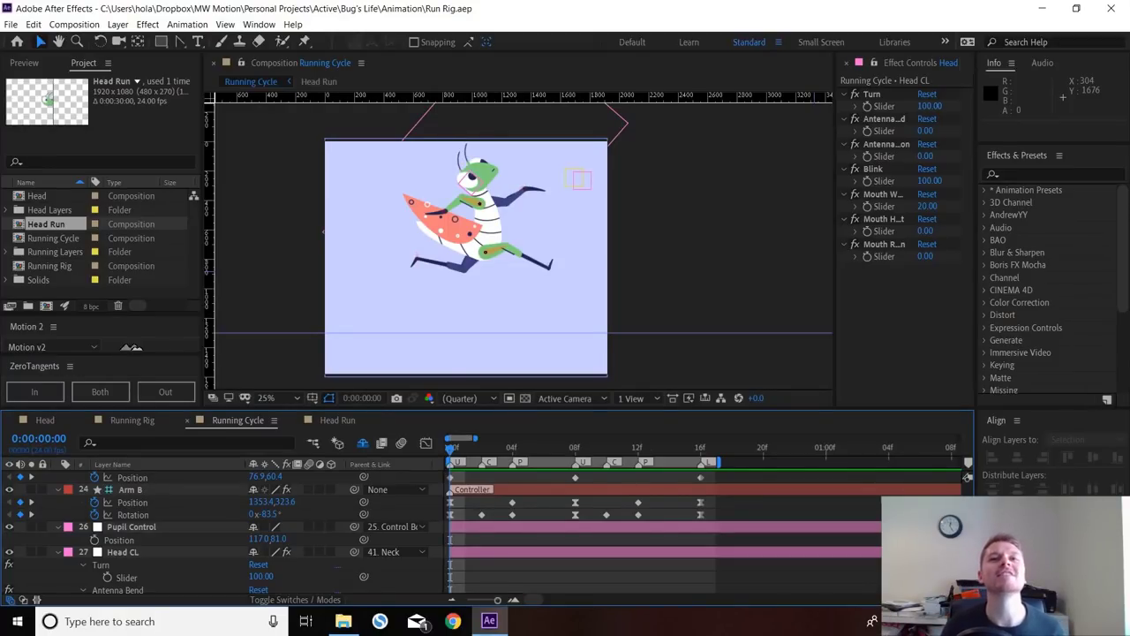
key("space")
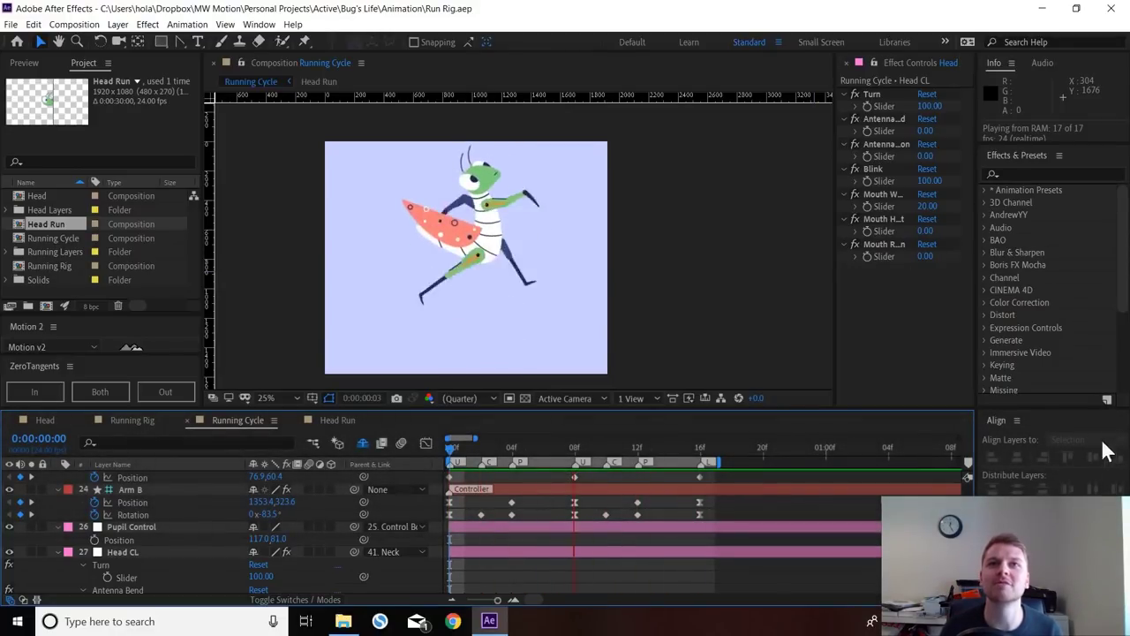
key("space")
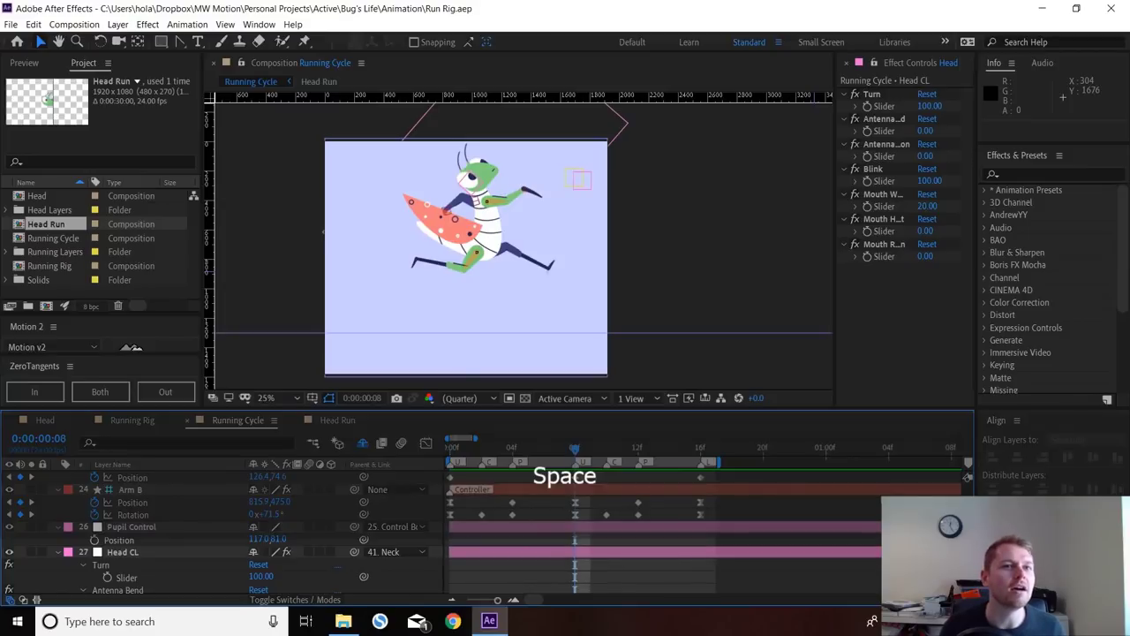
- Try a Turn slider value of 106 on the Head CL layer and undo the change
left_click(124, 552)
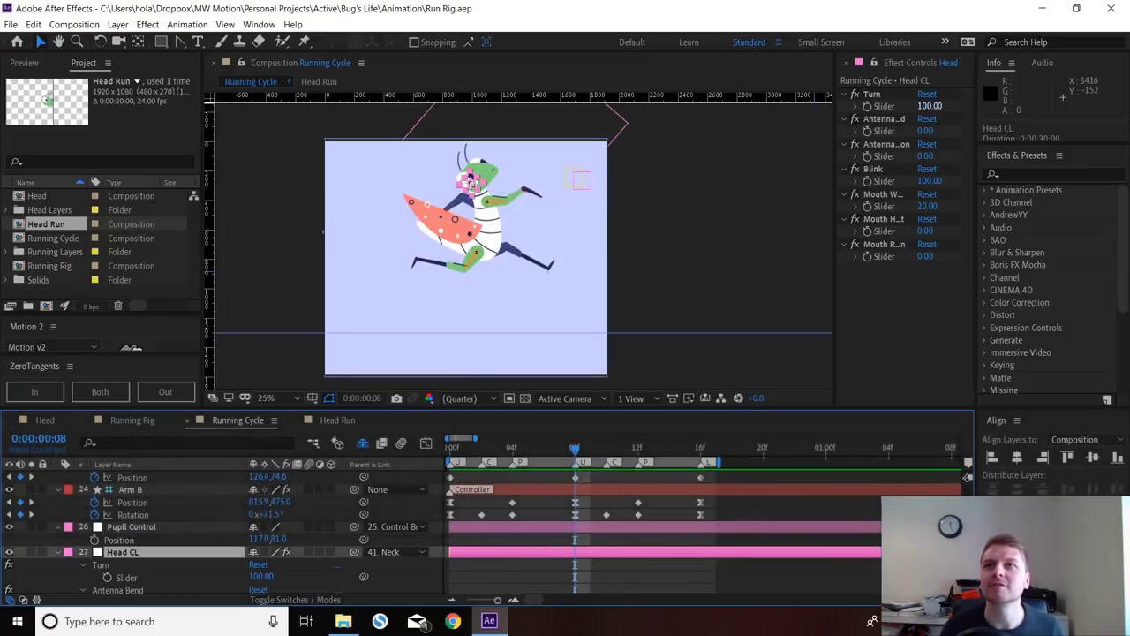
mouse_move(929, 106)
left_mouse_down()
mouse_move(852, 106)
mouse_move(935, 106)
left_mouse_up()
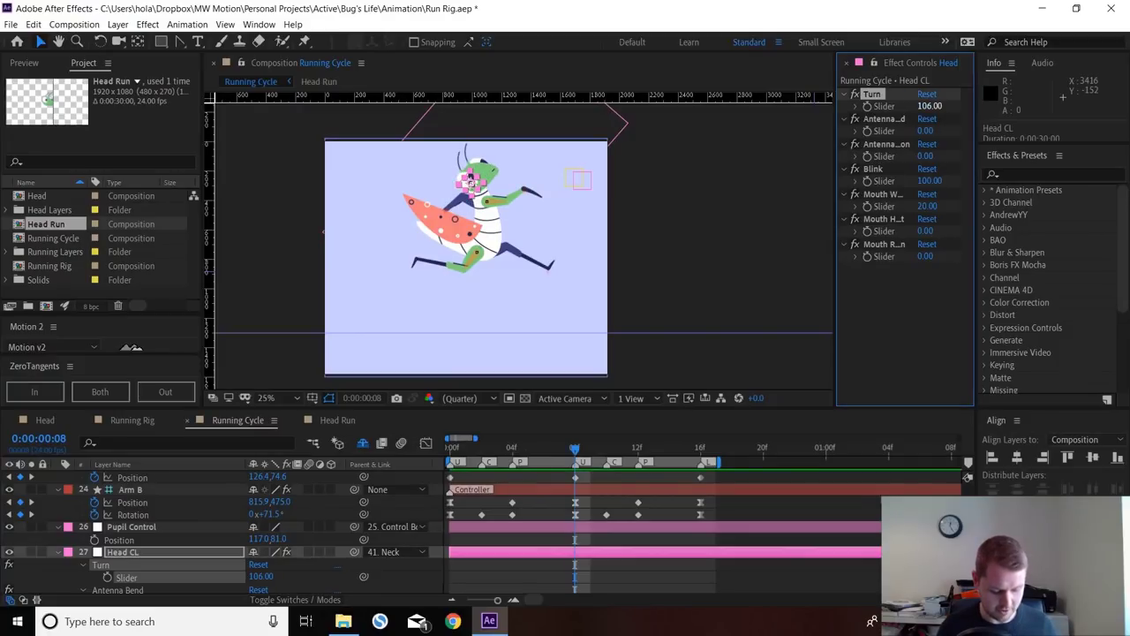
key("ctrl")
key("ctrl+z")
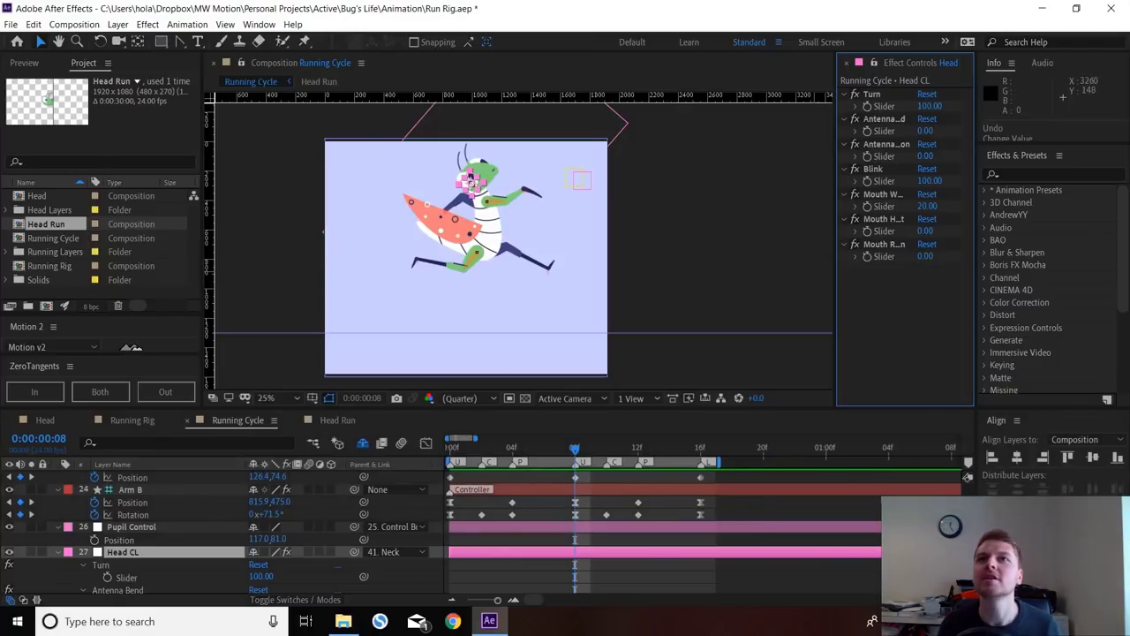
- Try an Antenna Rotation value of -25 on the Head CL layer at frame 8 and undo the change
left_click_drag(924, 156, 902, 155)
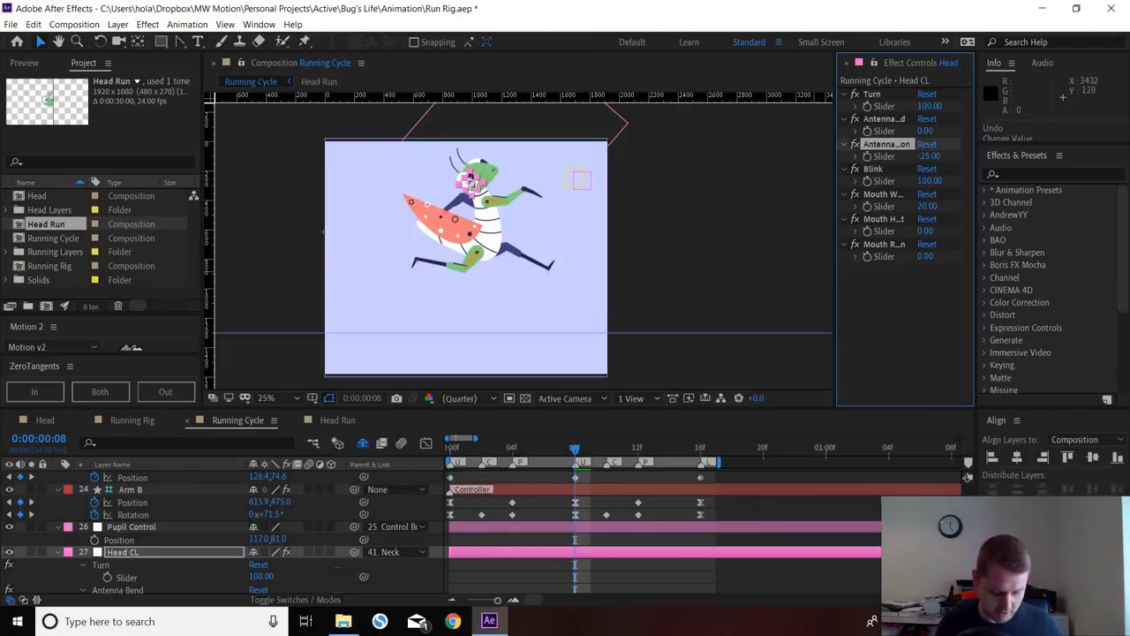
key("ctrl")
key("ctrl+z")
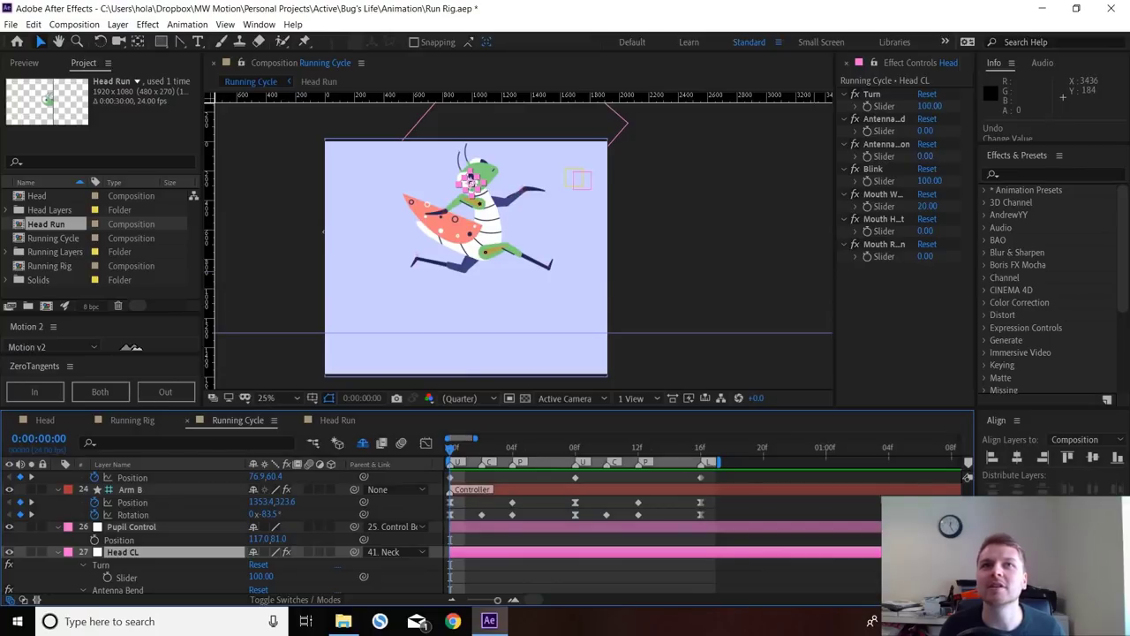
- Keyframe Head CL's Antenna Bend at -61 and Antenna Rotation at -14 on frame 0
left_click_drag(925, 156, 911, 156)
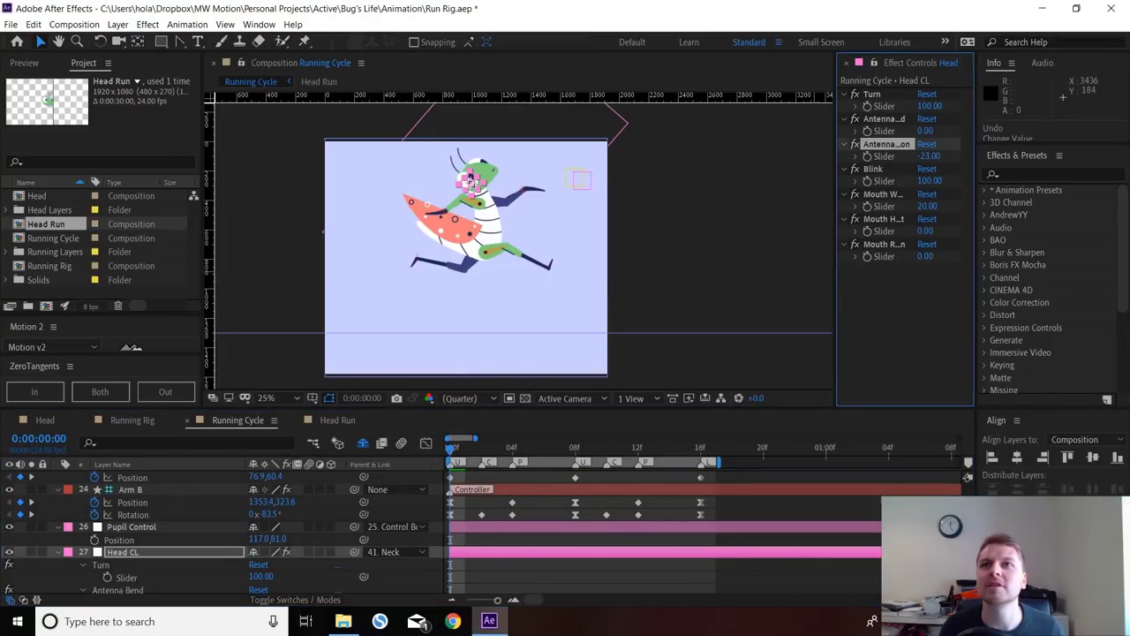
left_click_drag(926, 131, 856, 130)
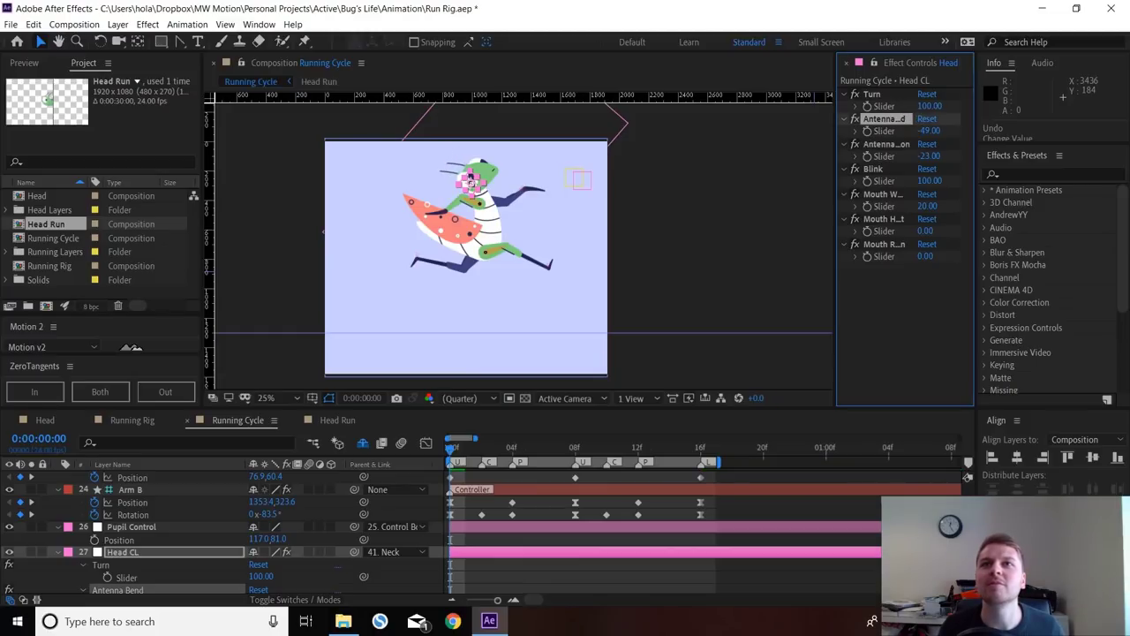
left_click_drag(928, 156, 920, 130)
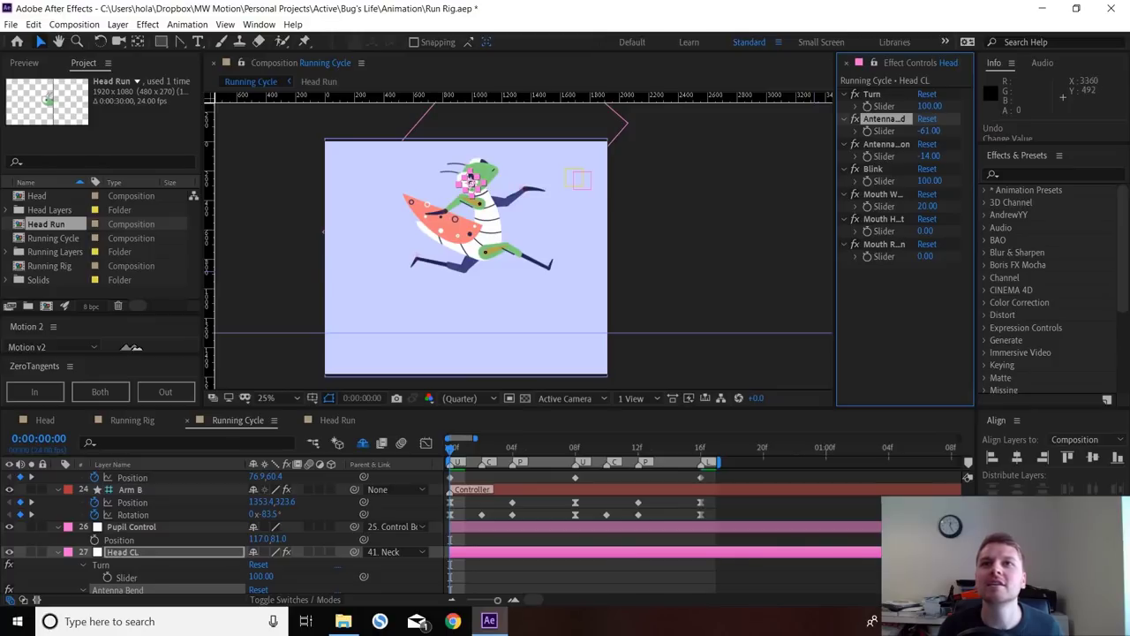
left_click(872, 146)
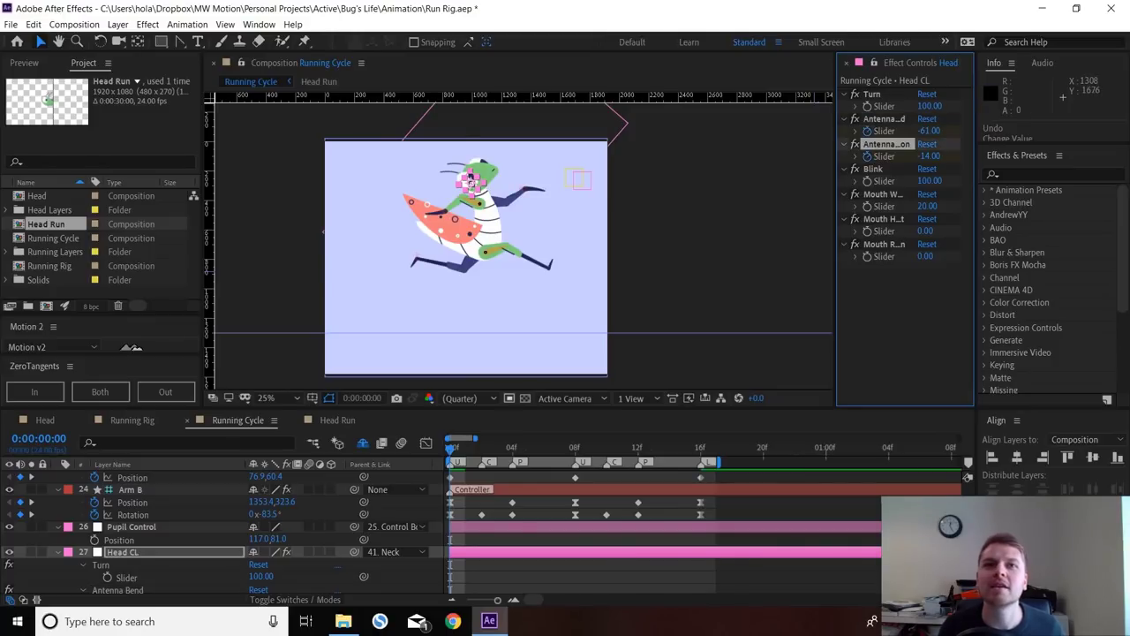
- Keyframe Antenna Bend at 34 and Antenna Rotation at 20 on frame 4, and play back the motion
key("space")
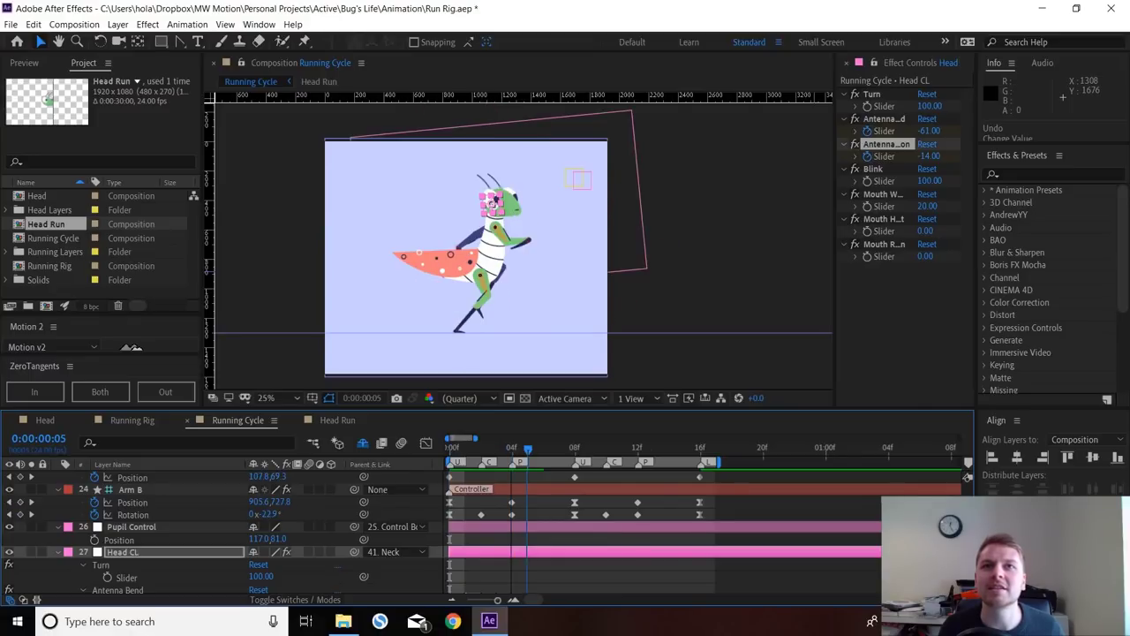
left_click_drag(528, 449, 513, 450)
left_click_drag(928, 156, 966, 131)
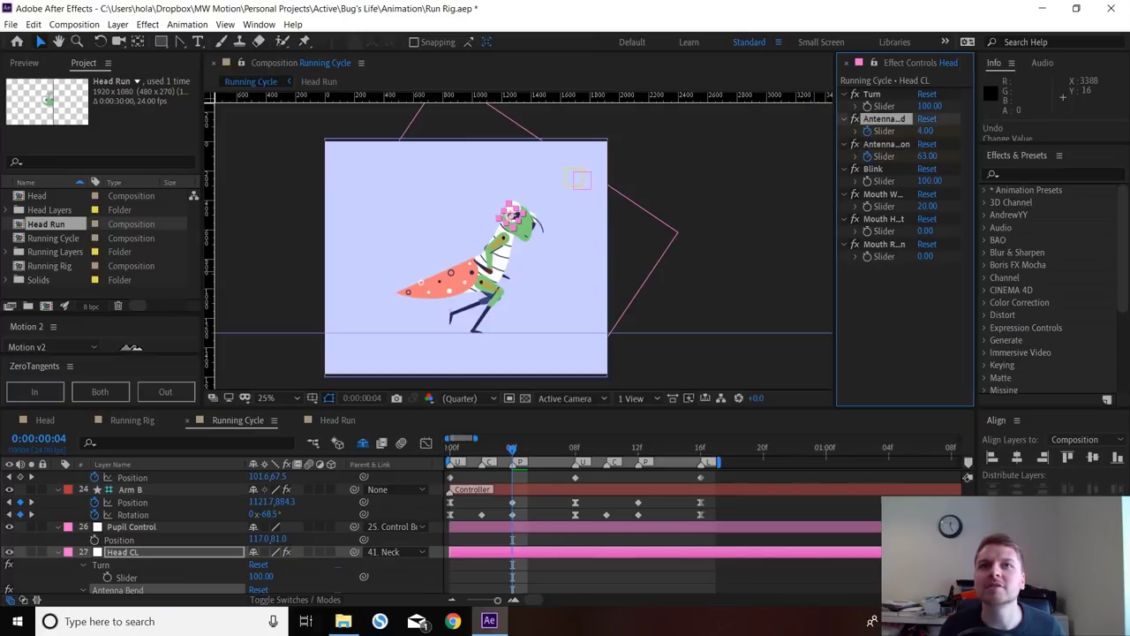
left_click_drag(927, 155, 910, 155)
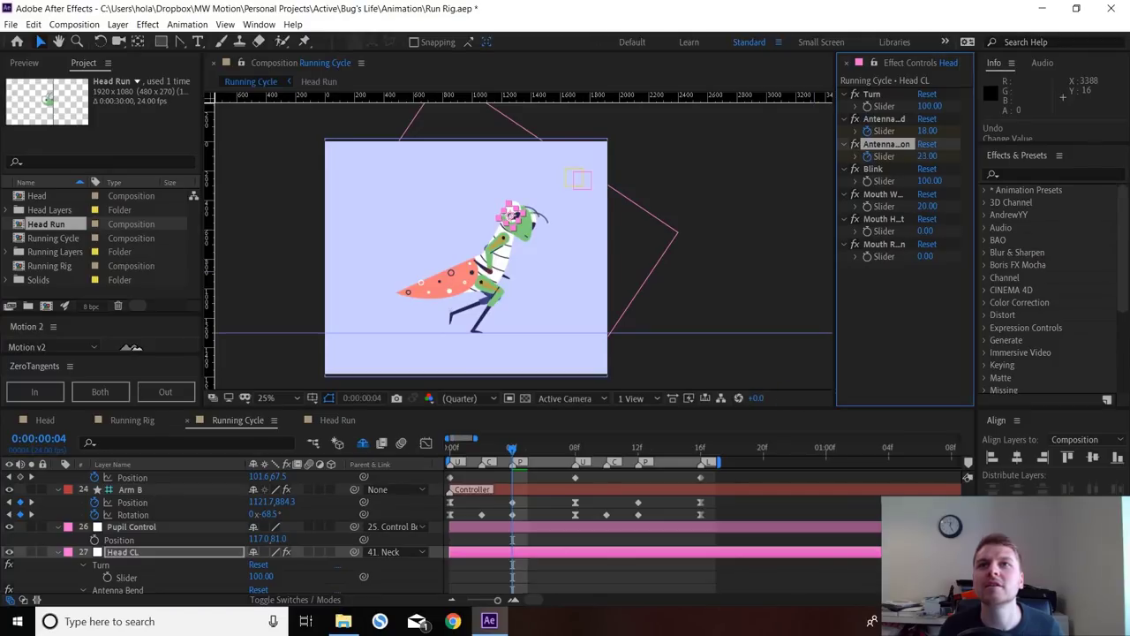
left_click_drag(927, 131, 933, 130)
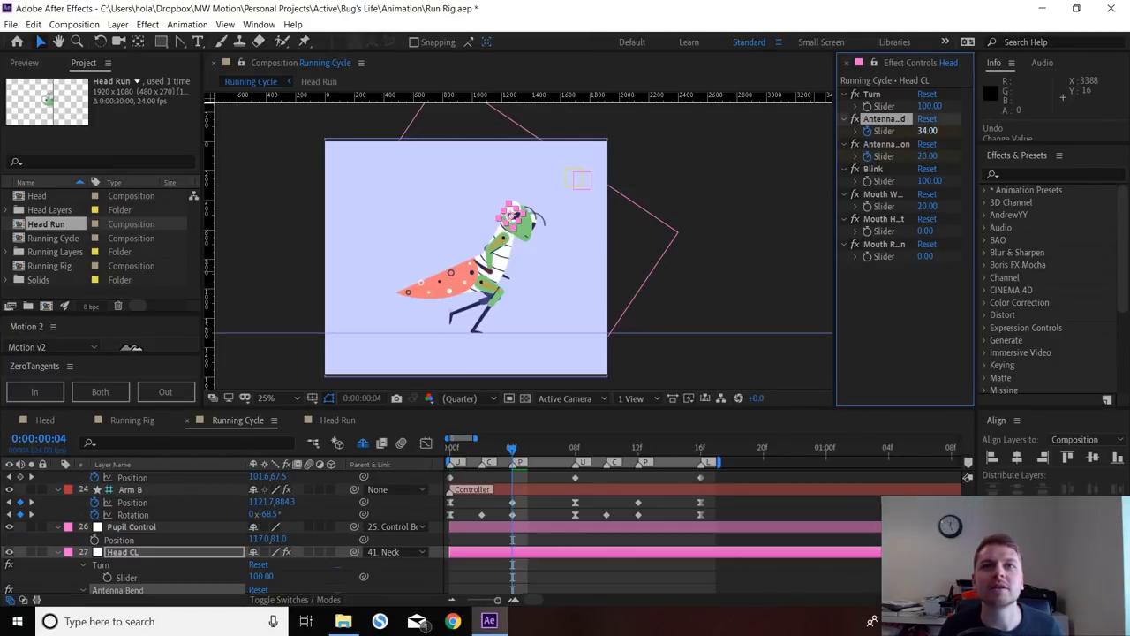
key("space")
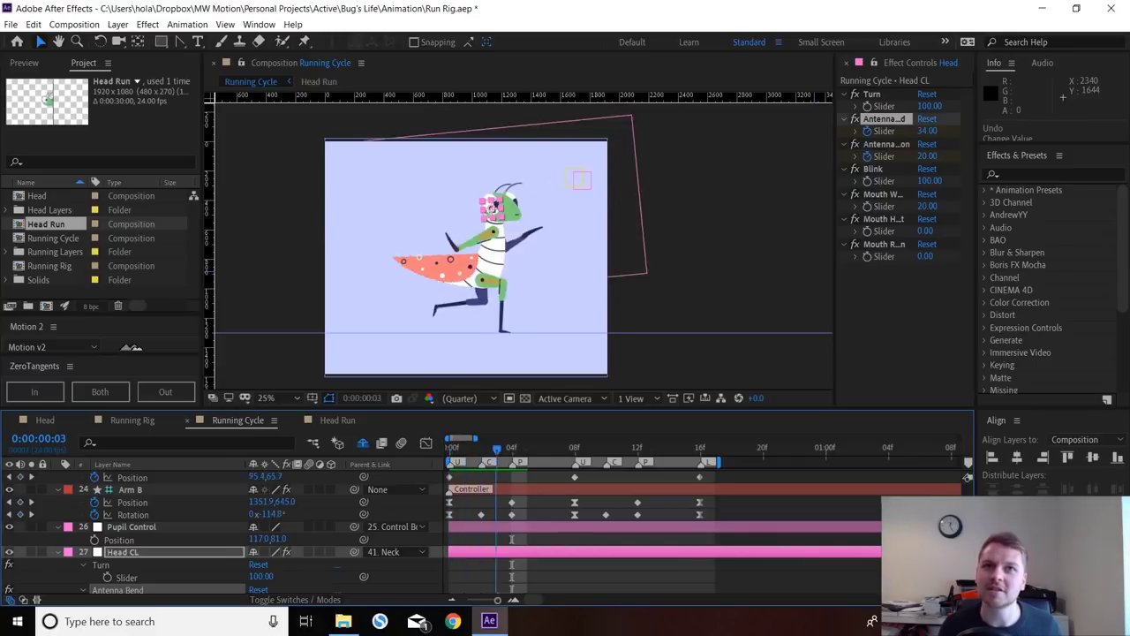
key("space")
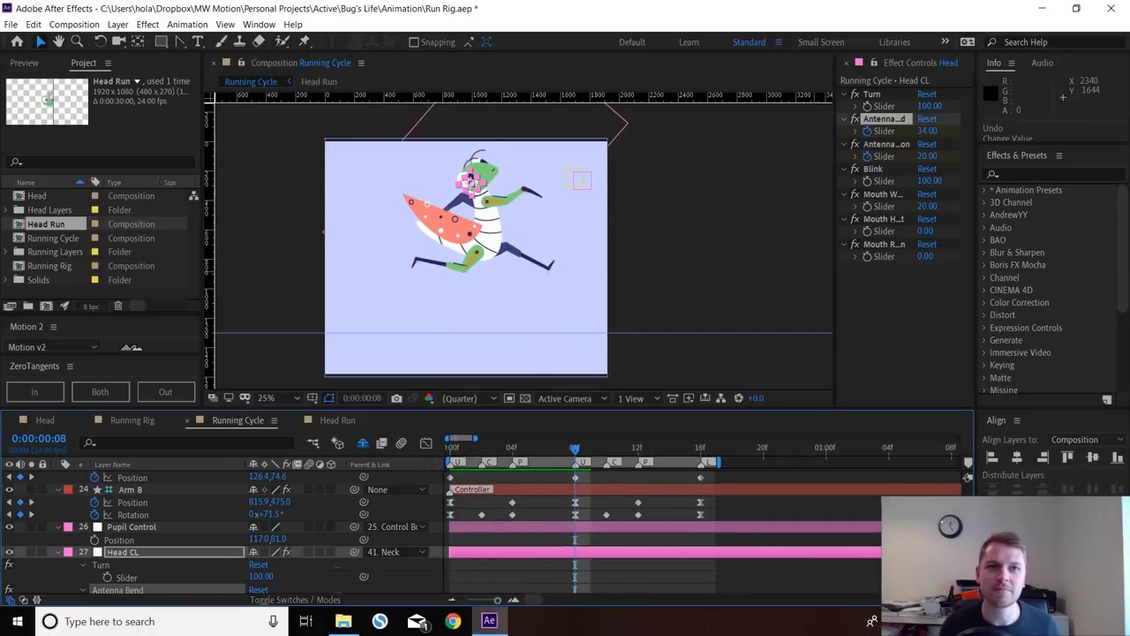
- Copy the frame 0 Antenna Bend and Antenna Rotation keyframes to frame 8
scroll(485, 529, "down", 3)
left_click_drag(476, 518, 446, 554)
key("ctrl+c")
key("ctrl+v")
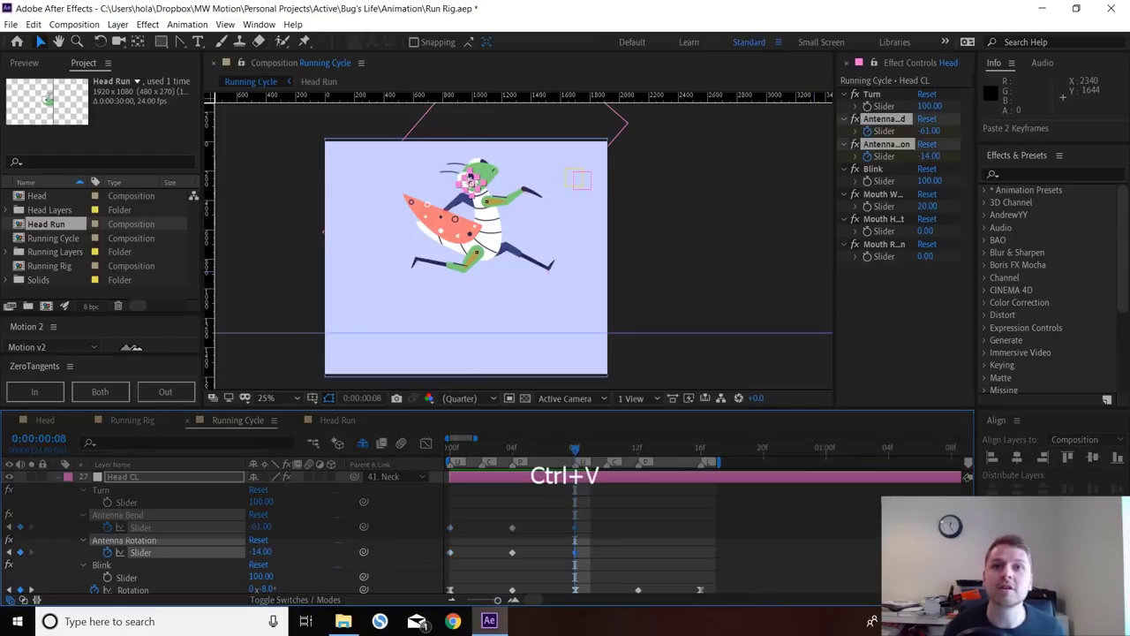
- Duplicate the antenna keyframes of frames 0 to 8 from frame 8 onward to complete the cycle through frame 16
left_click_drag(608, 516, 444, 568)
key("ctrl+c")
key("ctrl+v")
left_click(481, 568)
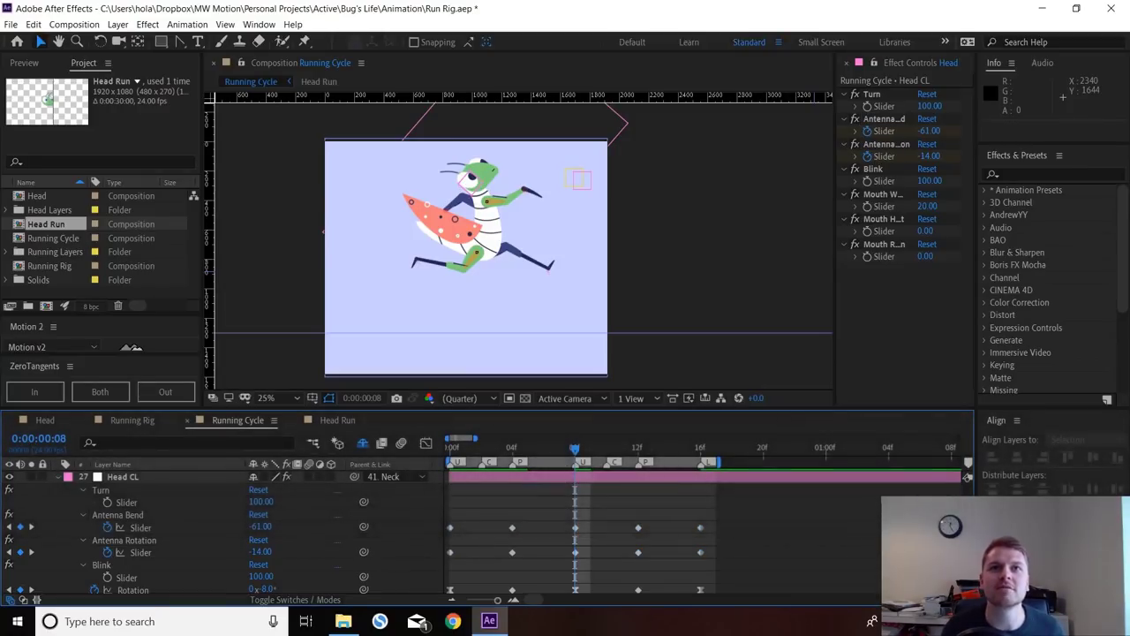
- Apply Easy Ease to the Antenna Bend and Antenna Rotation keyframes at frames 0, 8 and 16
left_click_drag(596, 506, 560, 556)
left_click_drag(728, 516, 693, 557)
left_click_drag(484, 515, 441, 561)
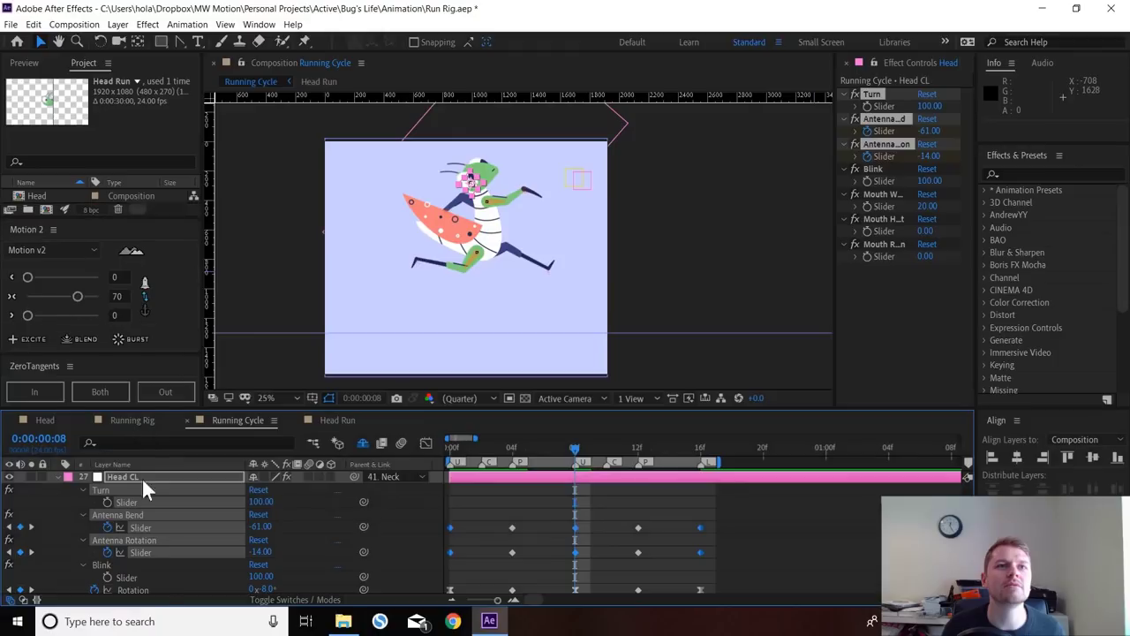
key("F9")
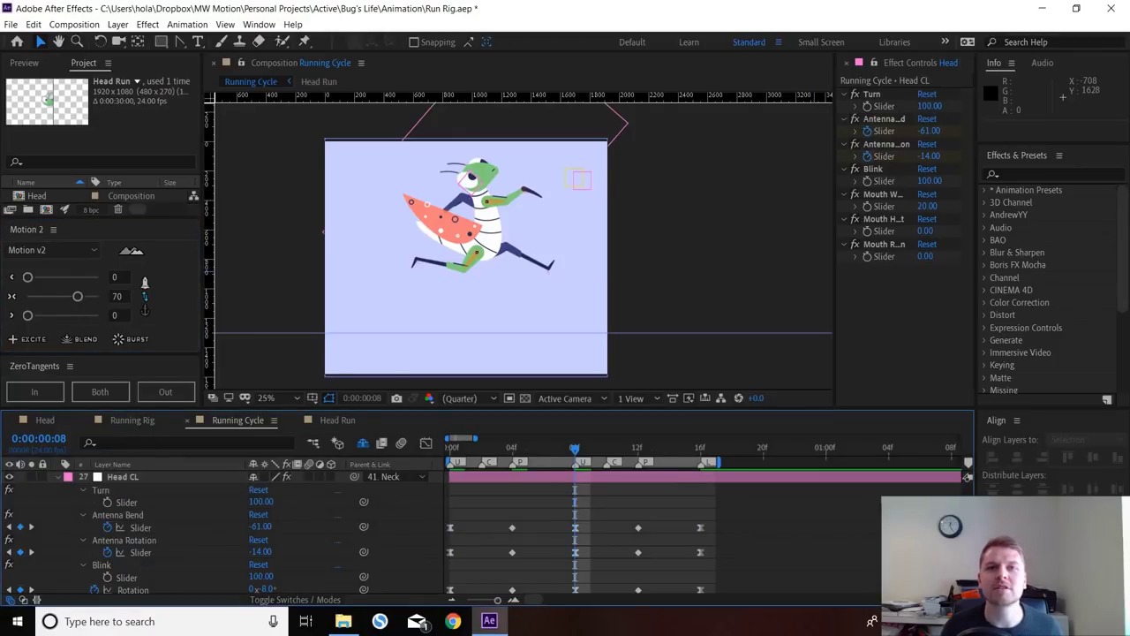
- Set the Motion 2 ease of all Antenna Bend and Antenna Rotation keyframes to 42 and play back the run
key("space")
key("space")
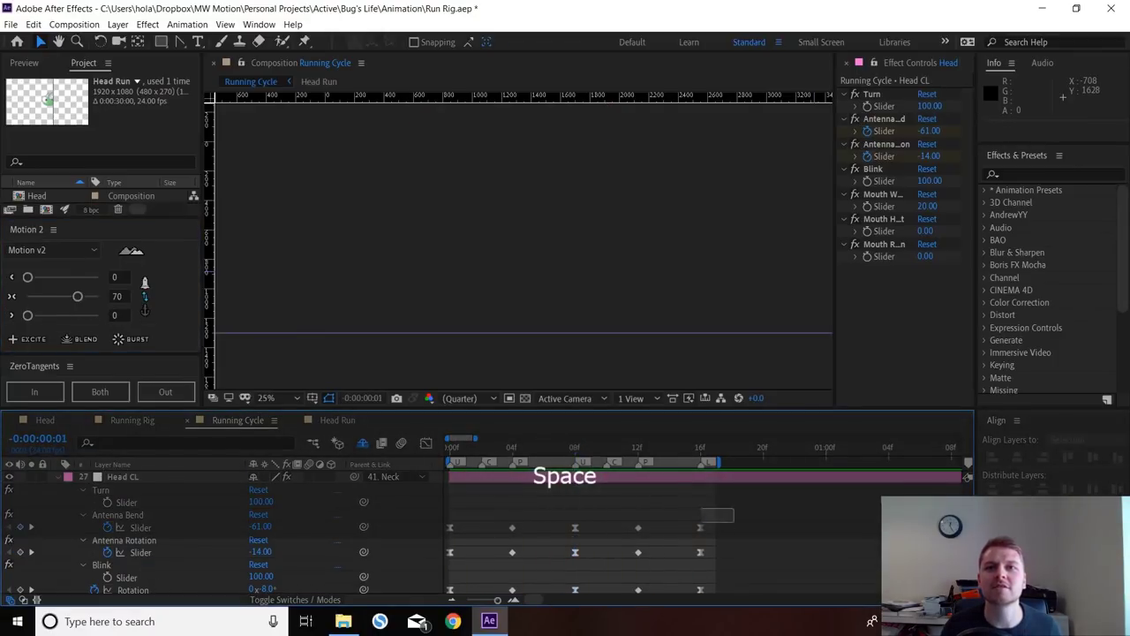
left_click_drag(701, 522, 444, 558)
left_click_drag(515, 449, 497, 449)
left_click_drag(78, 297, 57, 296)
key("space")
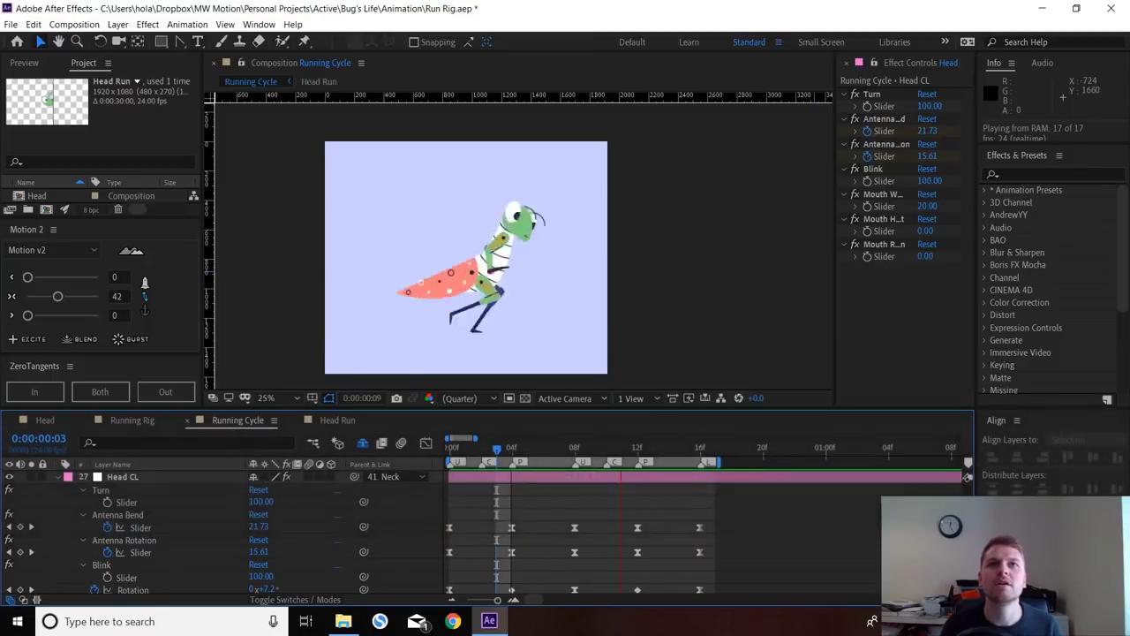
key("space")
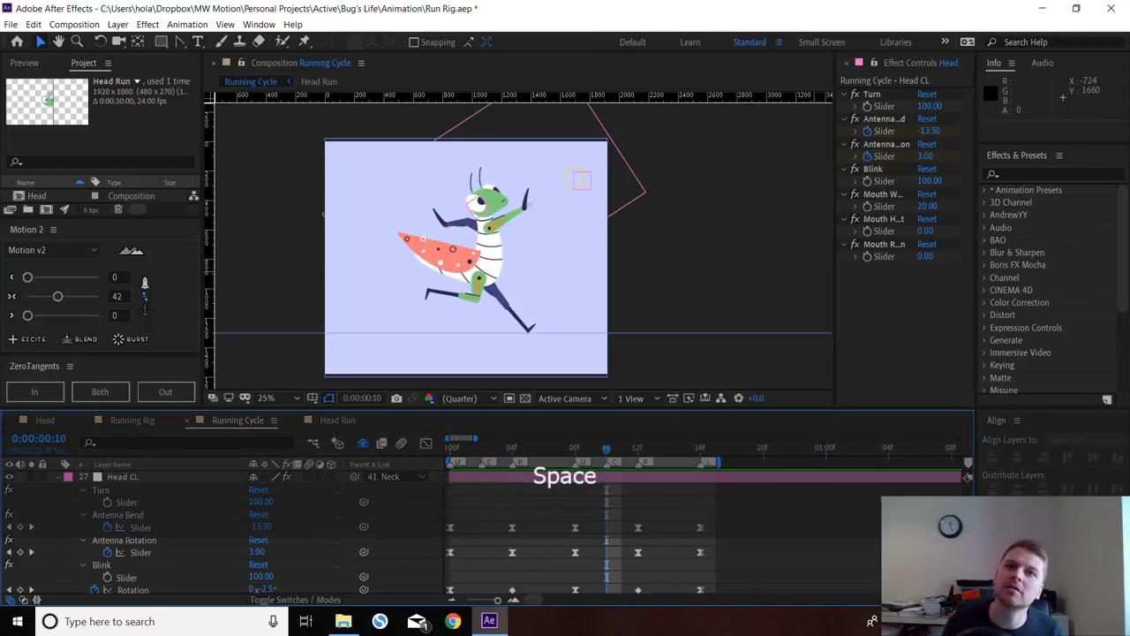
- Set the Motion 2 ease of the antenna keyframes at frames 4 and 12 to 66 and play back the run
key("space")
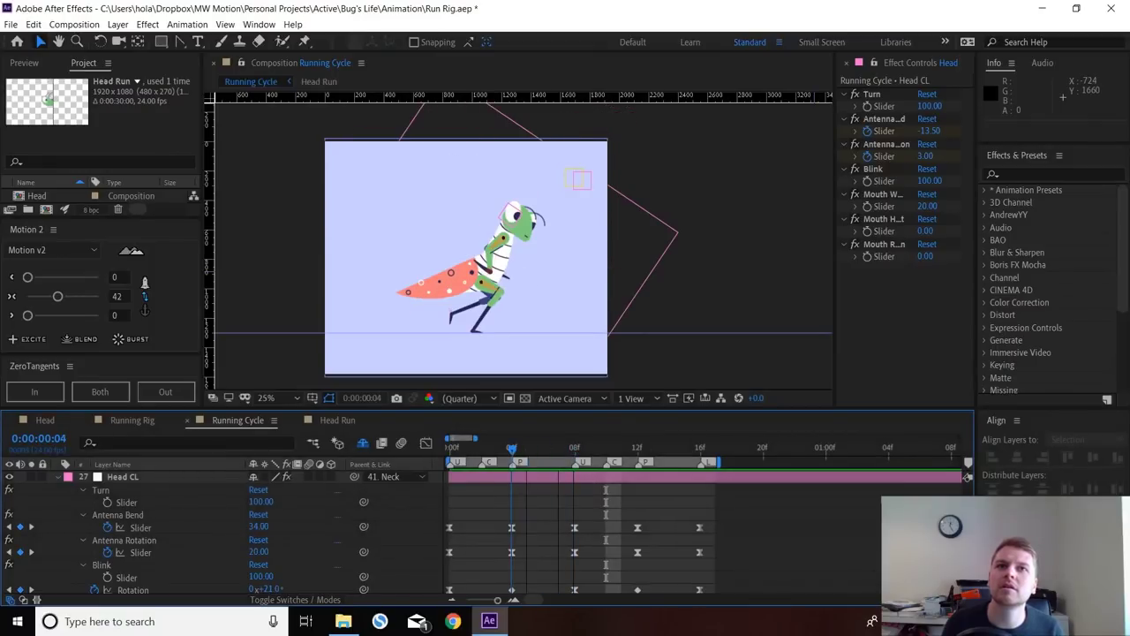
left_click_drag(500, 508, 524, 558)
left_click_drag(610, 500, 641, 556)
left_click_drag(59, 297, 75, 296)
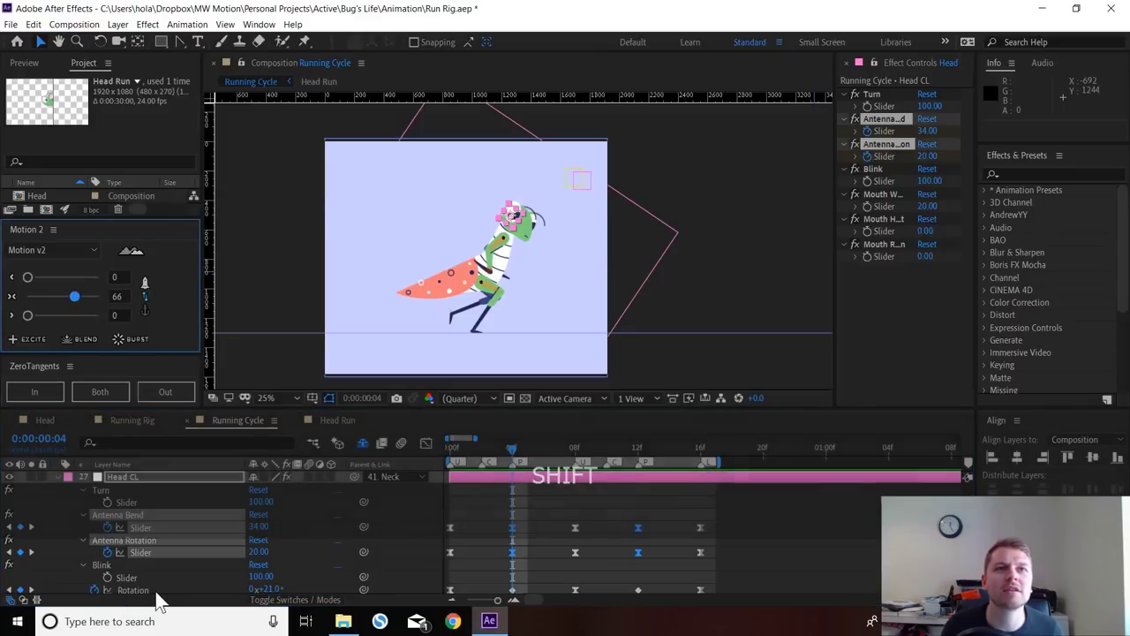
key("space")
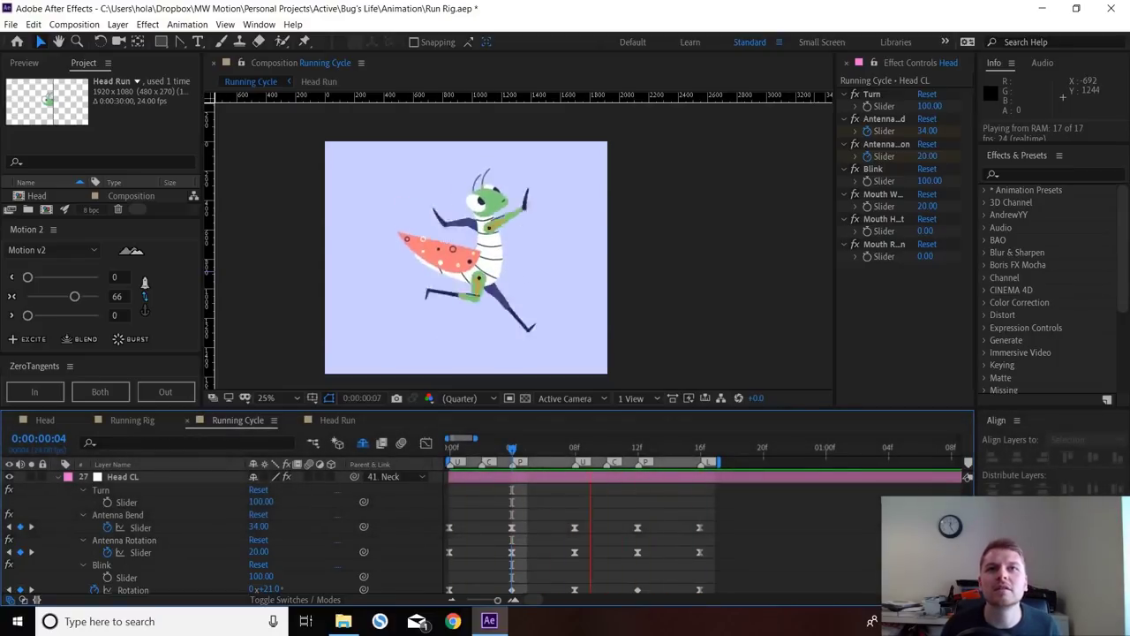
key("space")
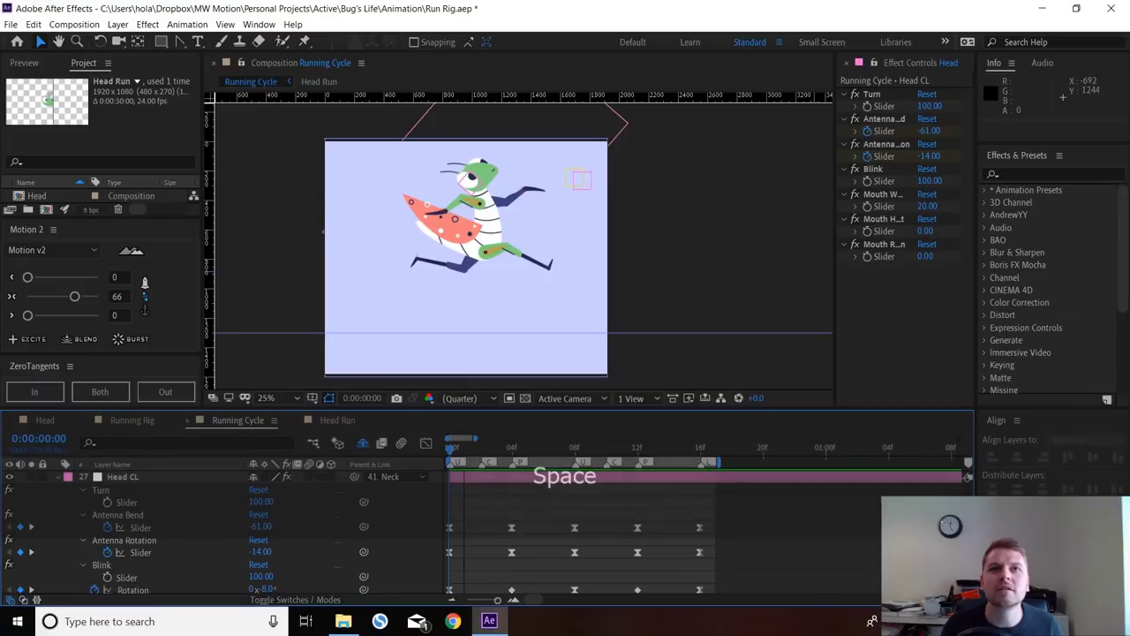
- Set Head CL's Rotation keyframes at frames 0, 8 and 16 to -14°, and ease all its Rotation keyframes at 44 with Motion 2
scroll(265, 529, "down", 1)
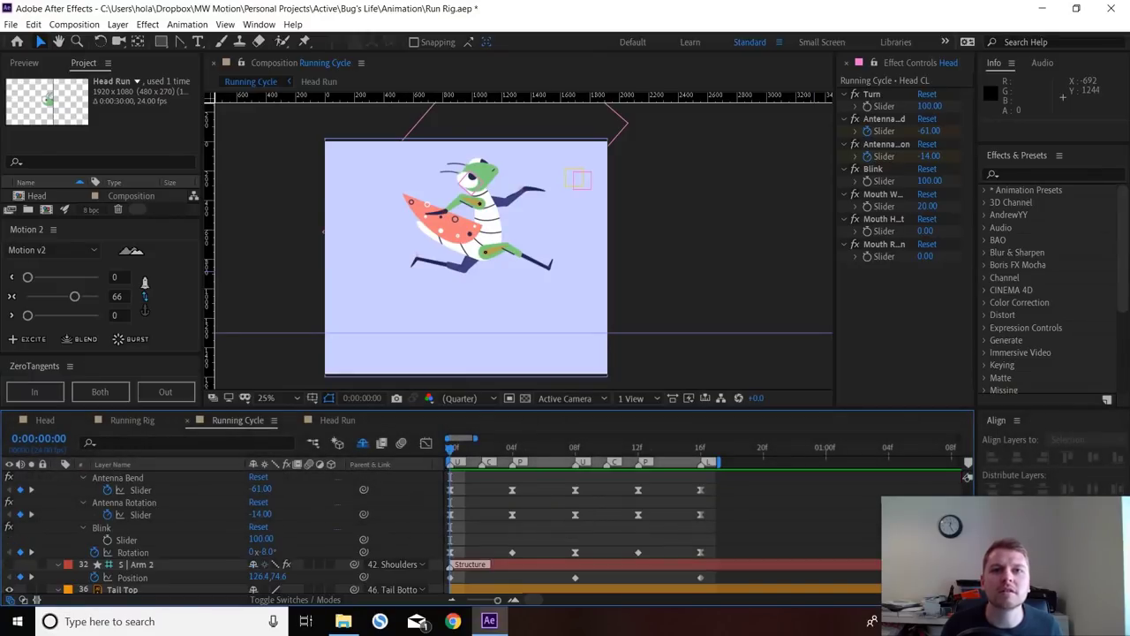
left_click_drag(463, 537, 445, 557)
left_click_drag(553, 541, 584, 556)
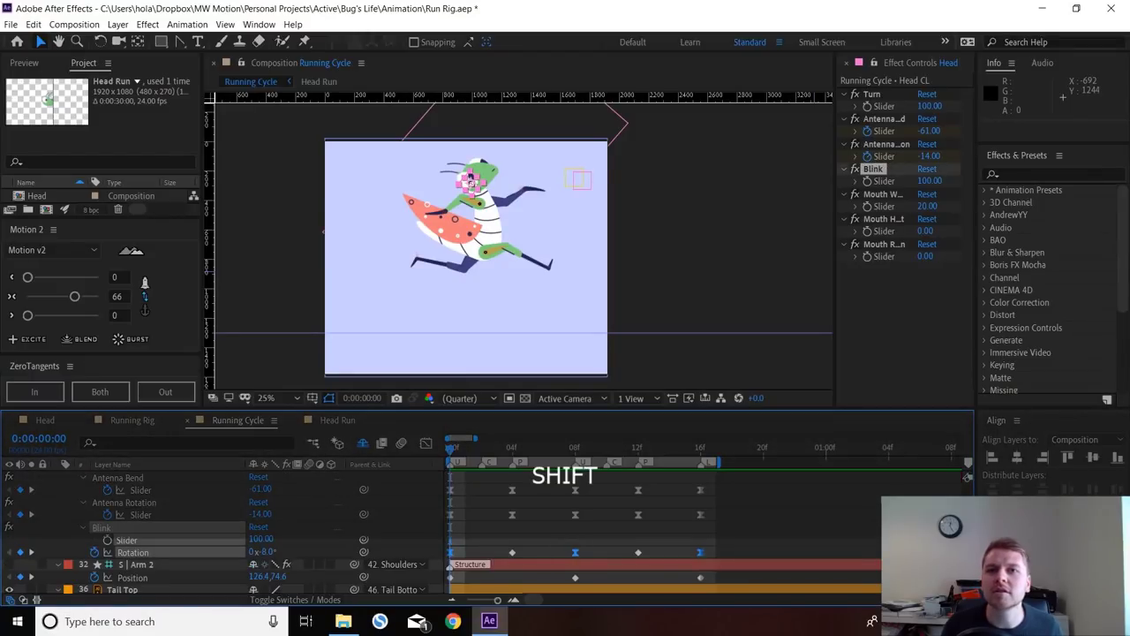
left_click_drag(268, 551, 263, 551)
left_click_drag(725, 543, 417, 560)
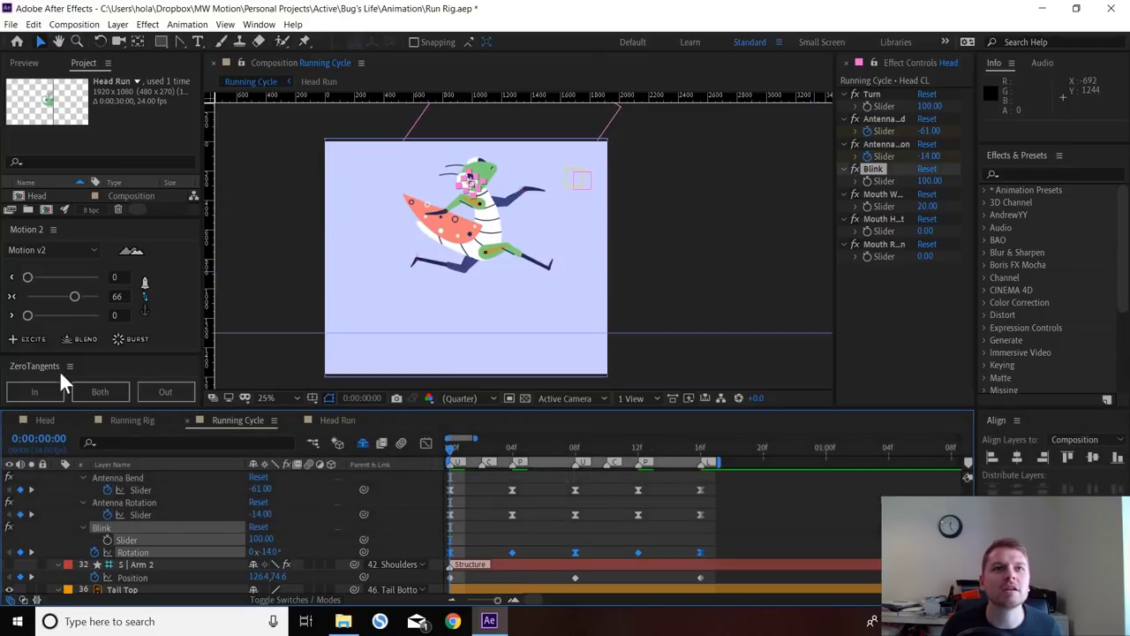
left_click_drag(74, 296, 58, 297)
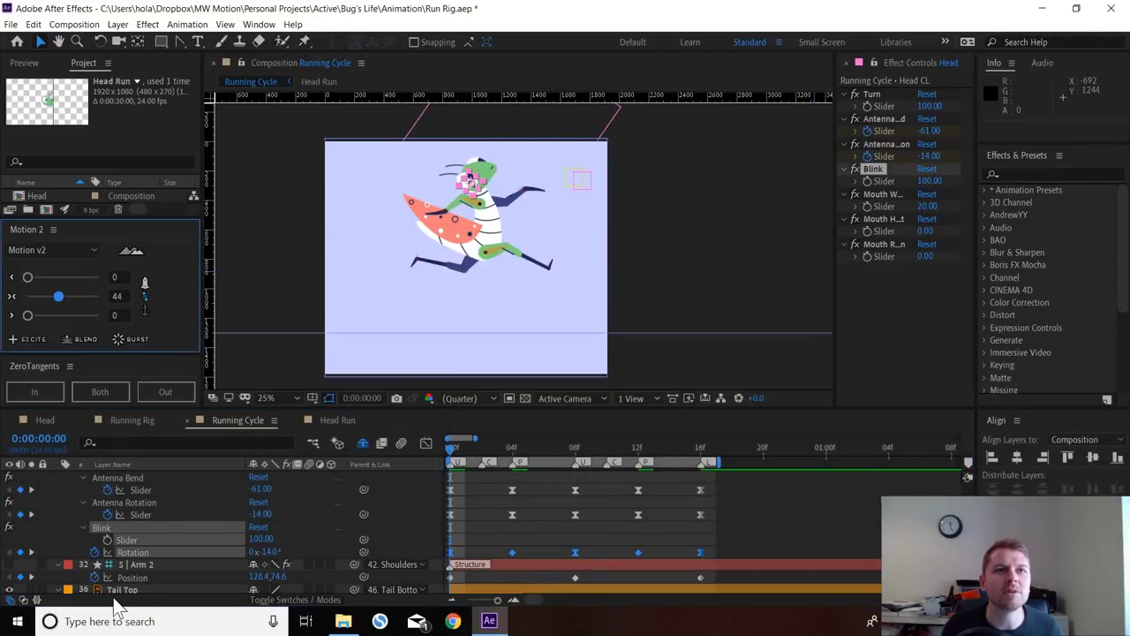
- Set the Motion 2 ease of all Antenna Bend and Antenna Rotation keyframes to 40 and play back the run
scroll(530, 530, "up", 2)
left_click_drag(718, 500, 449, 577)
left_click(56, 297)
key("space")
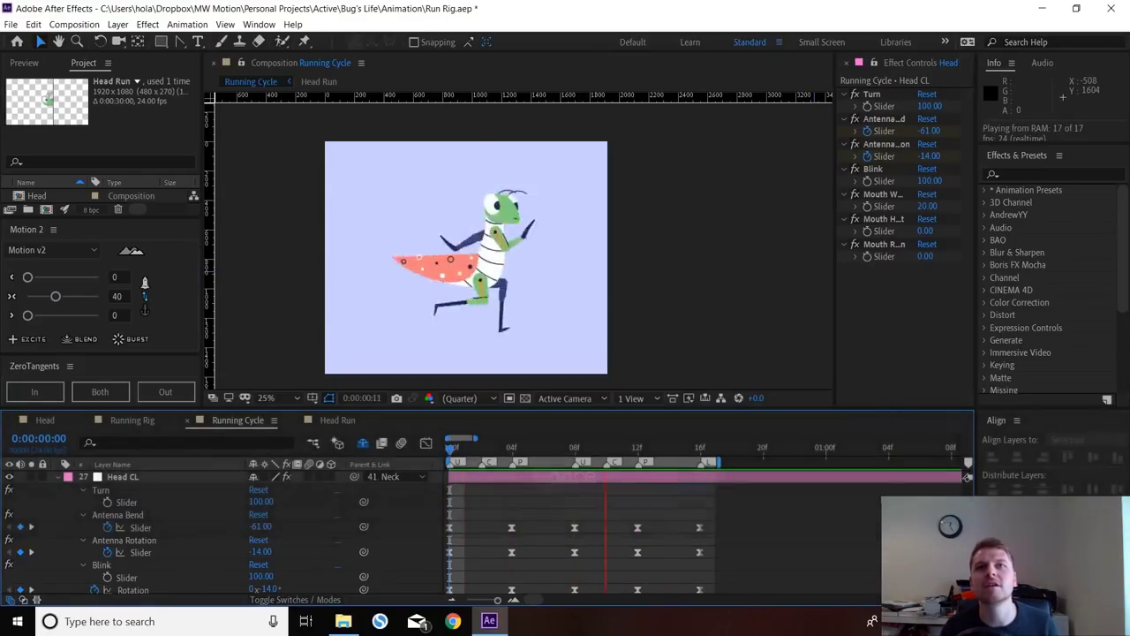
key("space")
- Set the Lower Spine layer's Rotation to 17° at frame 4 and copy that keyframe to frame 12
left_click_drag(462, 449, 544, 449)
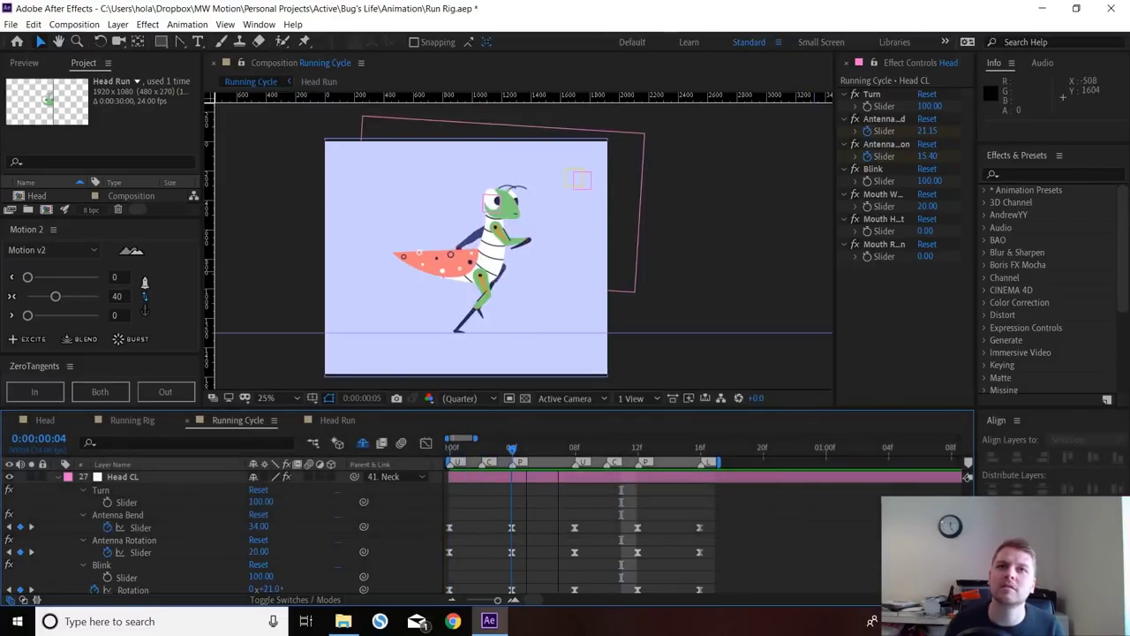
scroll(481, 534, "down", 8)
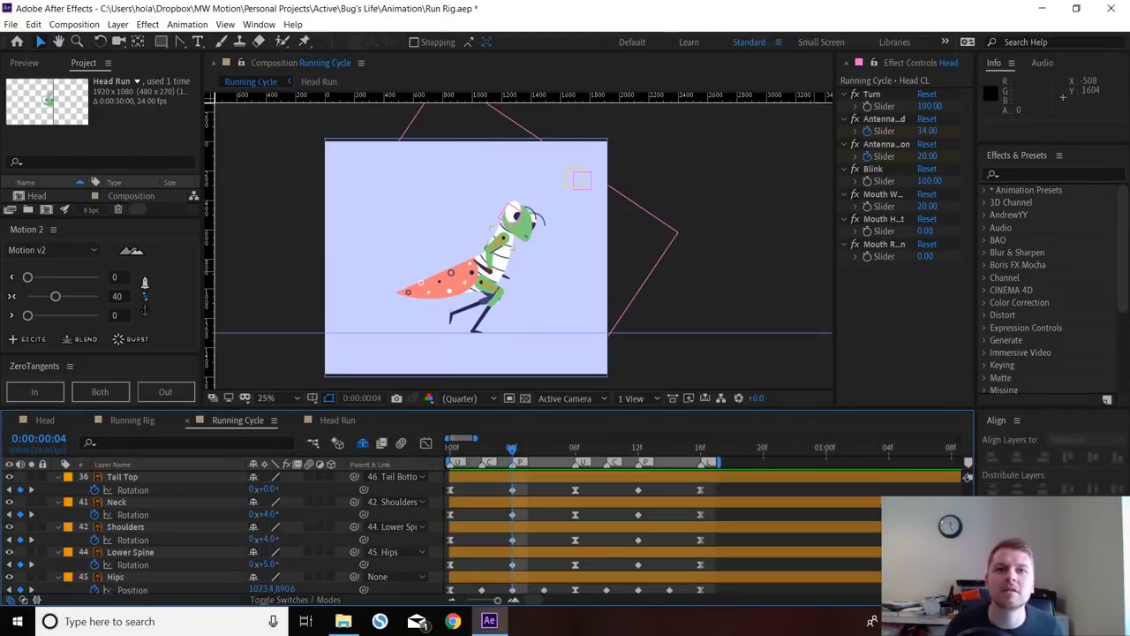
left_click(131, 514)
left_click_drag(267, 527, 278, 527)
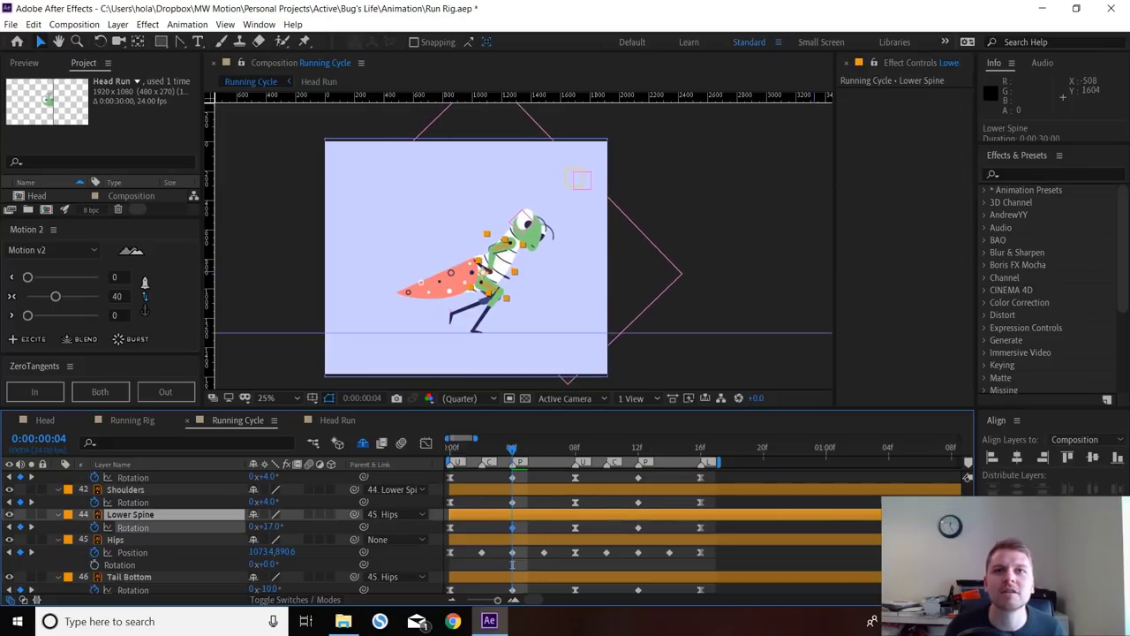
key("Return")
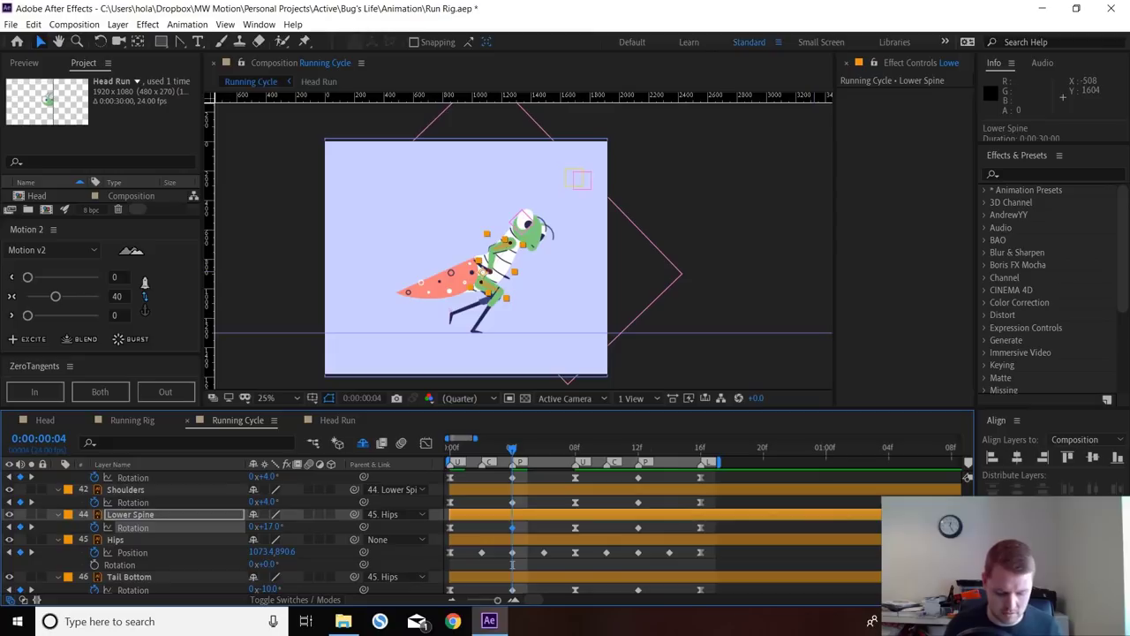
key("ctrl+c")
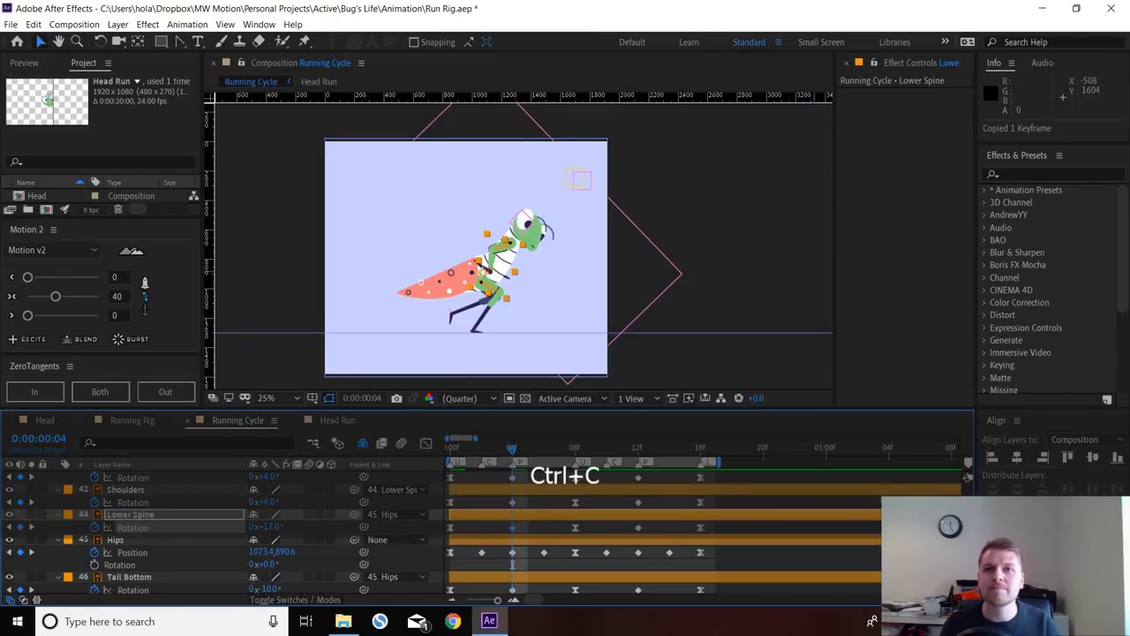
left_click(638, 447)
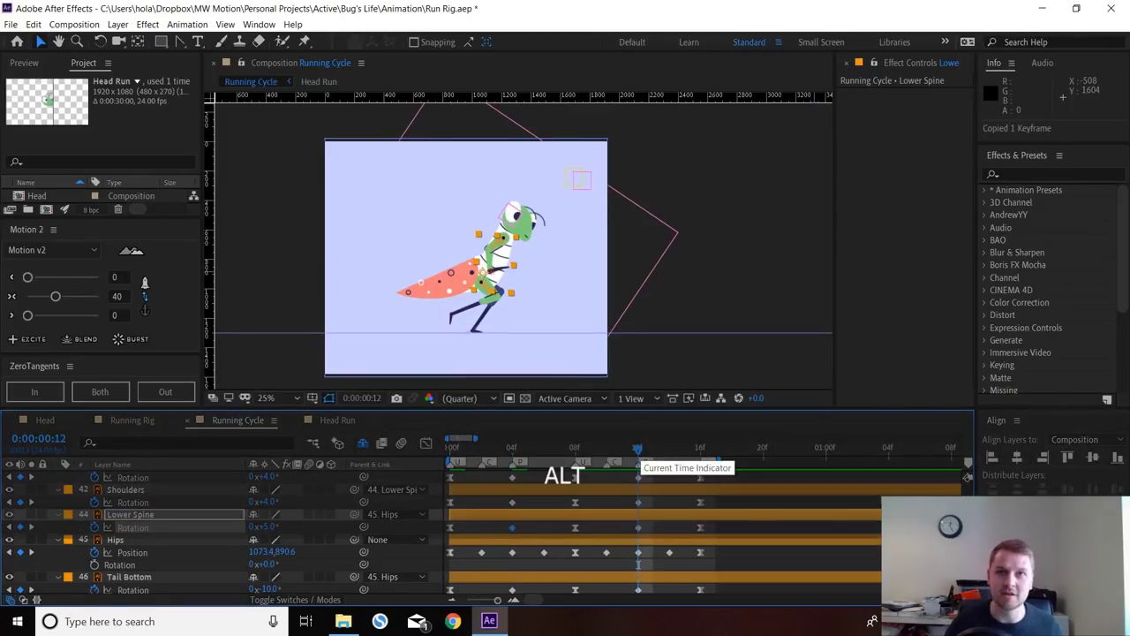
key("ctrl+v")
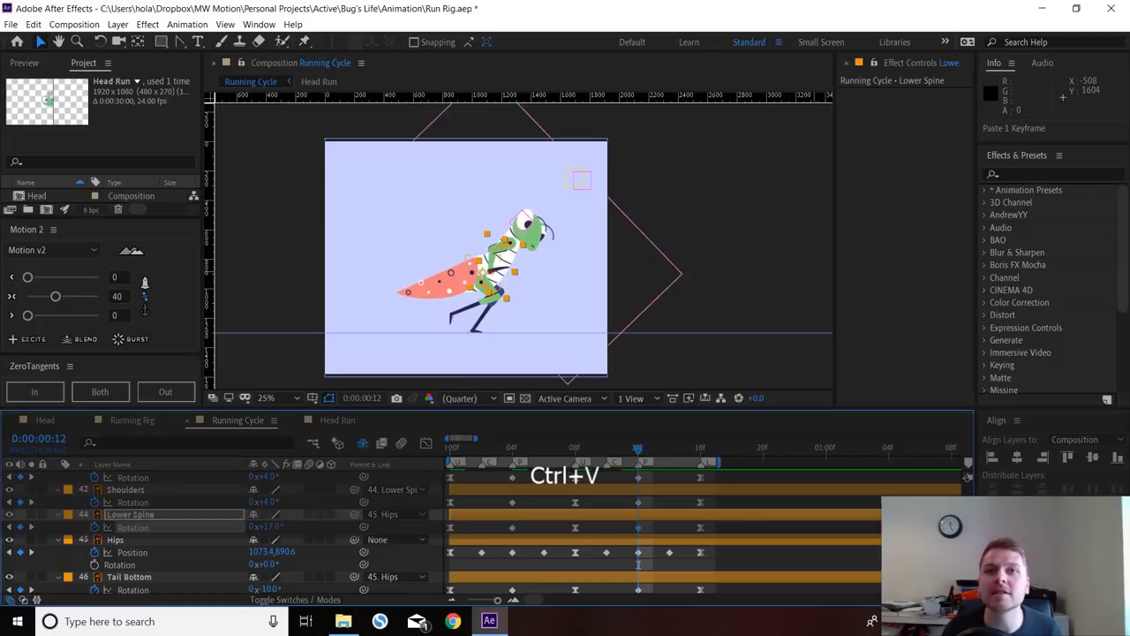
- Play back the looping run in Running Cycle to review the updated body poses
scroll(638, 563, "up", 10)
key("space")
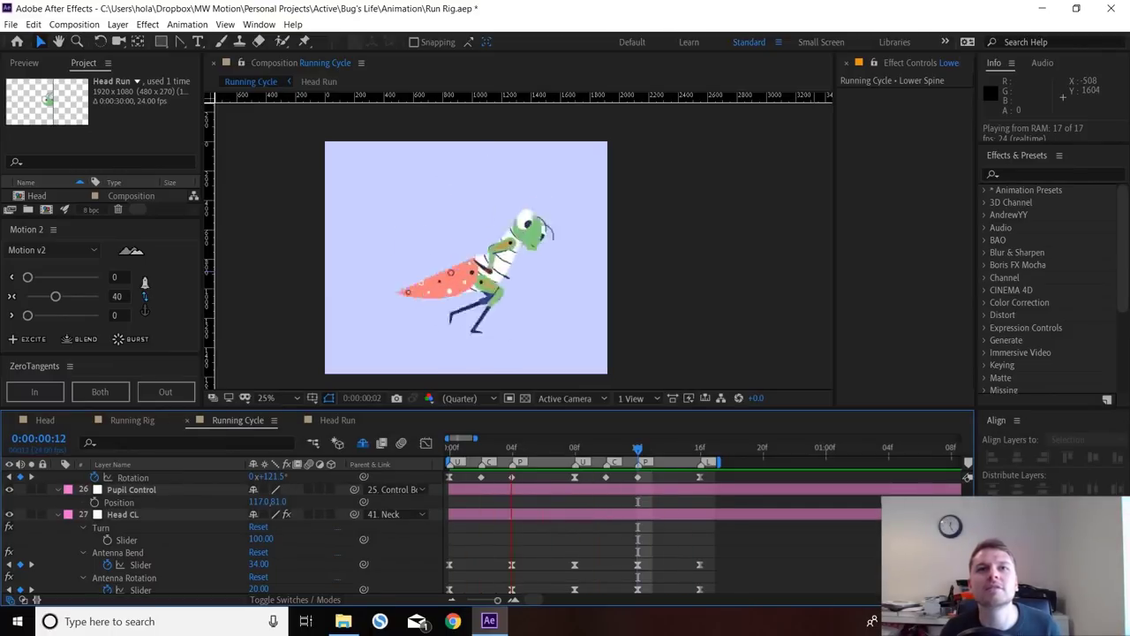
key("space")
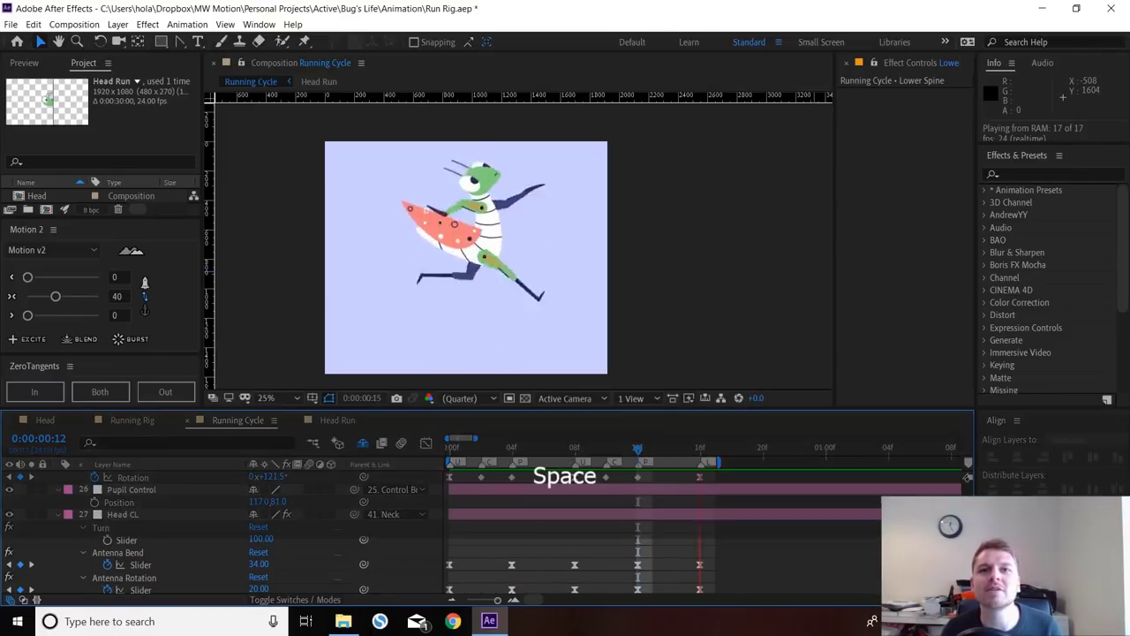
scroll(265, 530, "up", 3)
key("space")
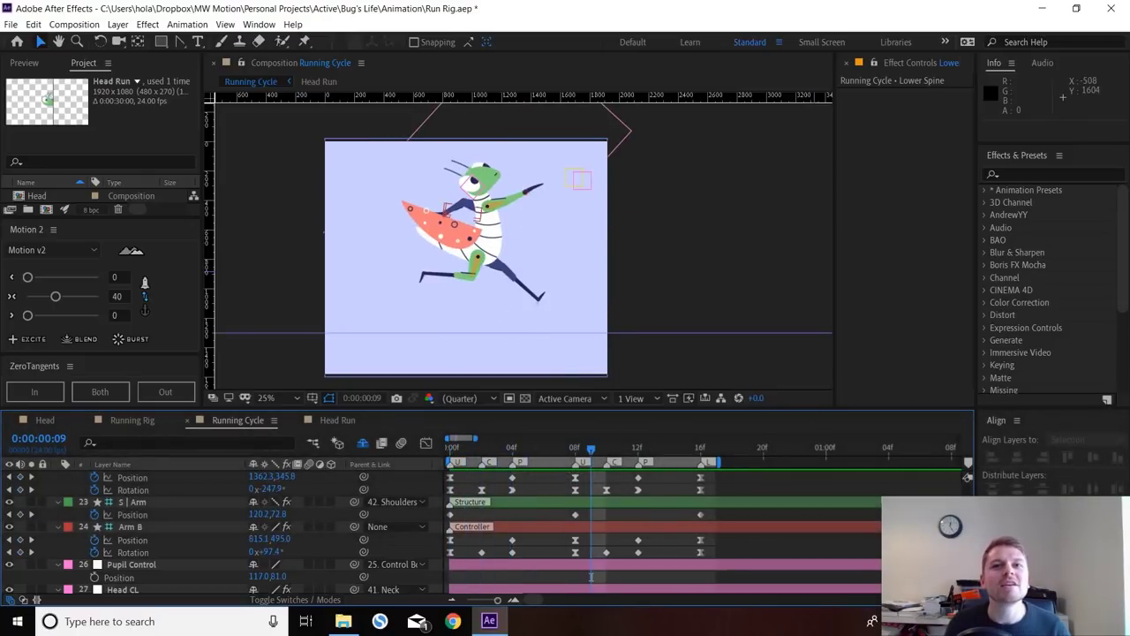
scroll(590, 576, "down", 4)
scroll(590, 565, "down", 10)
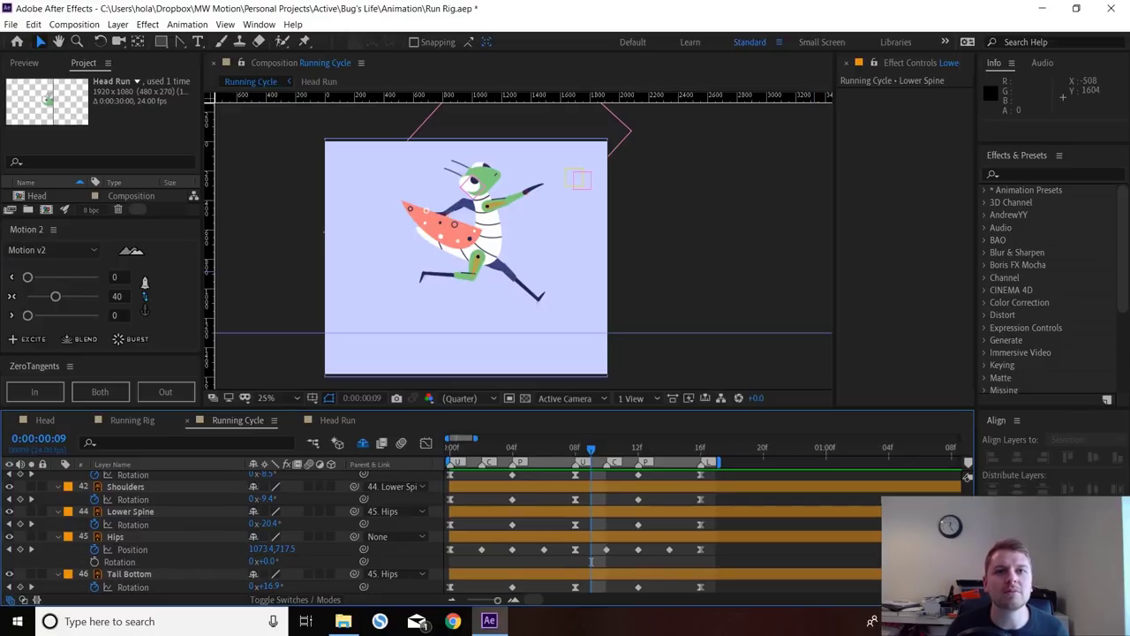
key("alt+w")
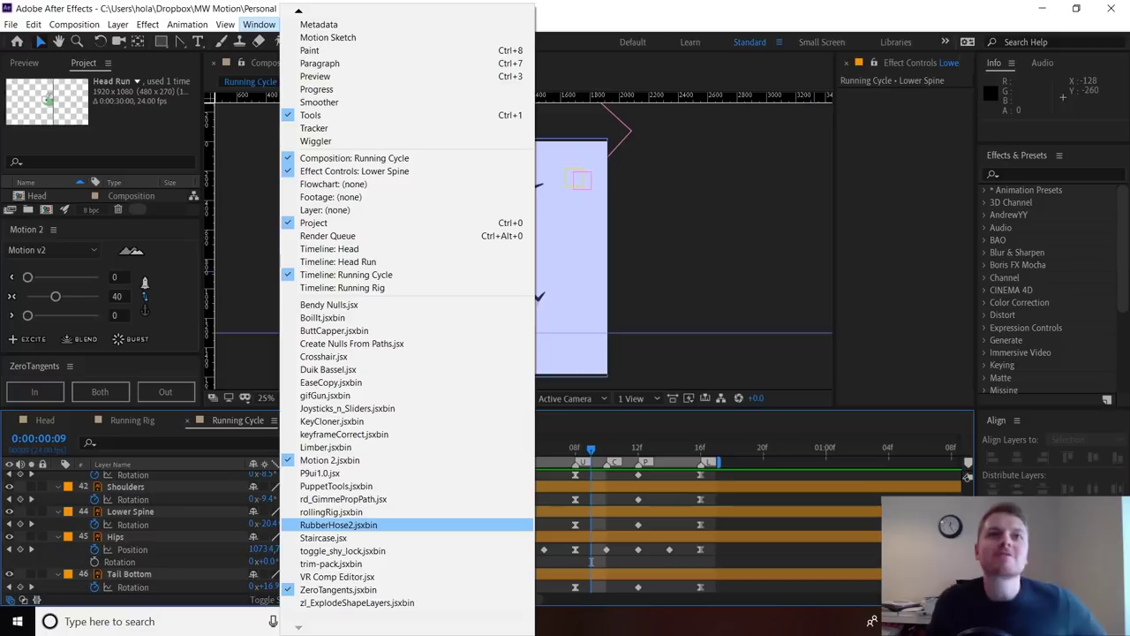
key("Escape")
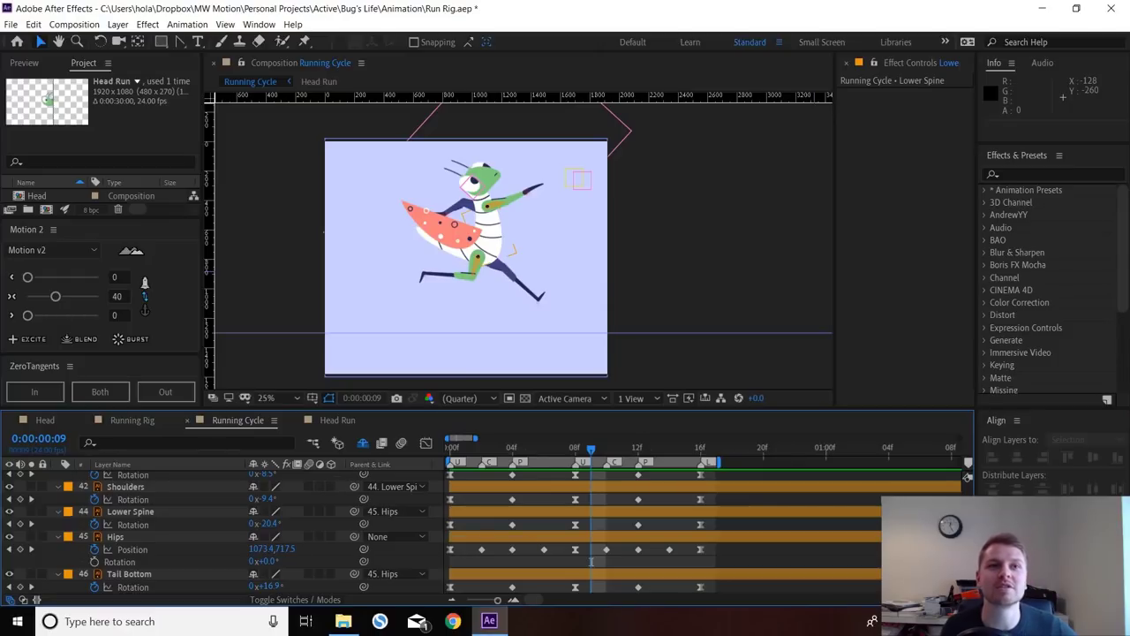
scroll(590, 561, "up", 10)
scroll(590, 562, "up", 8)
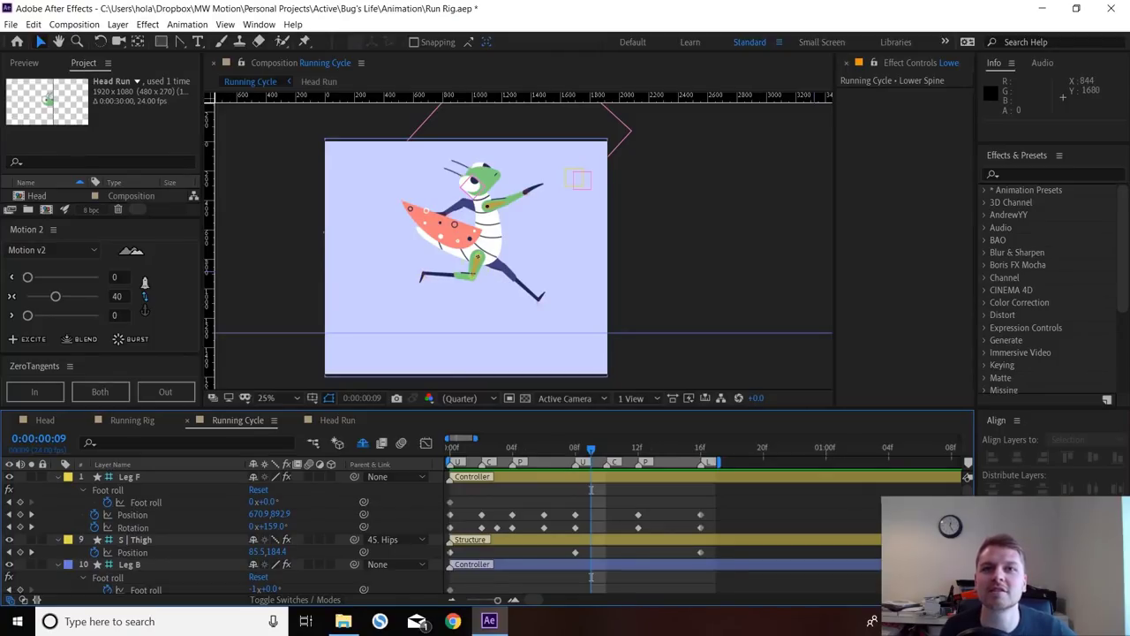
- Add the expression loopOut() to the Position property of the Arm F controller layer
scroll(591, 577, "down", 10)
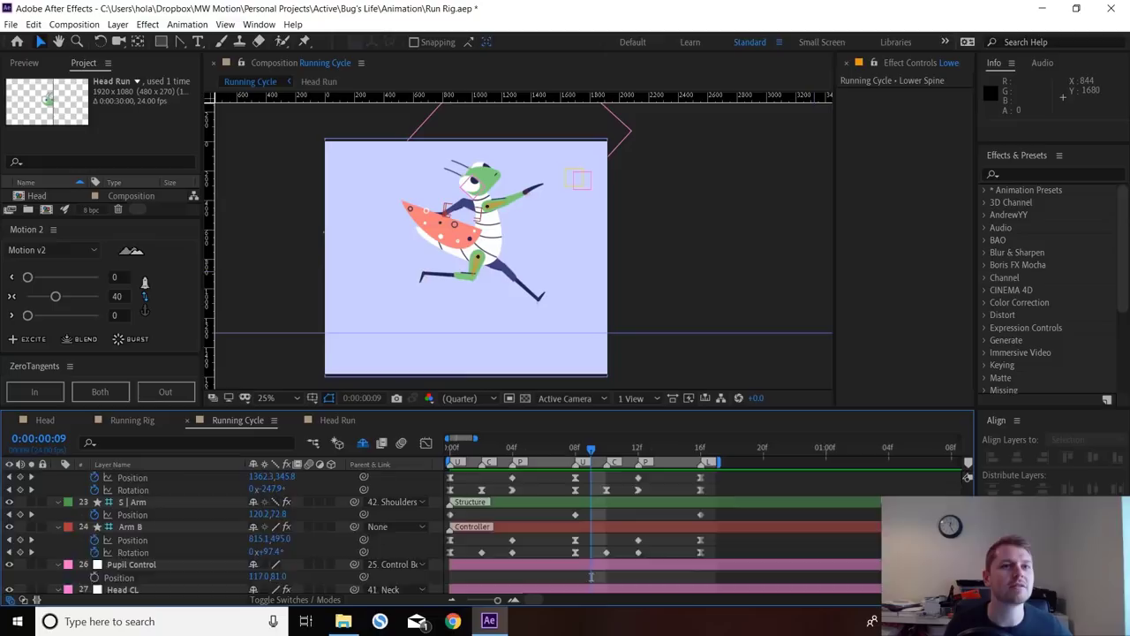
scroll(591, 577, "up", 2)
left_click(132, 514)
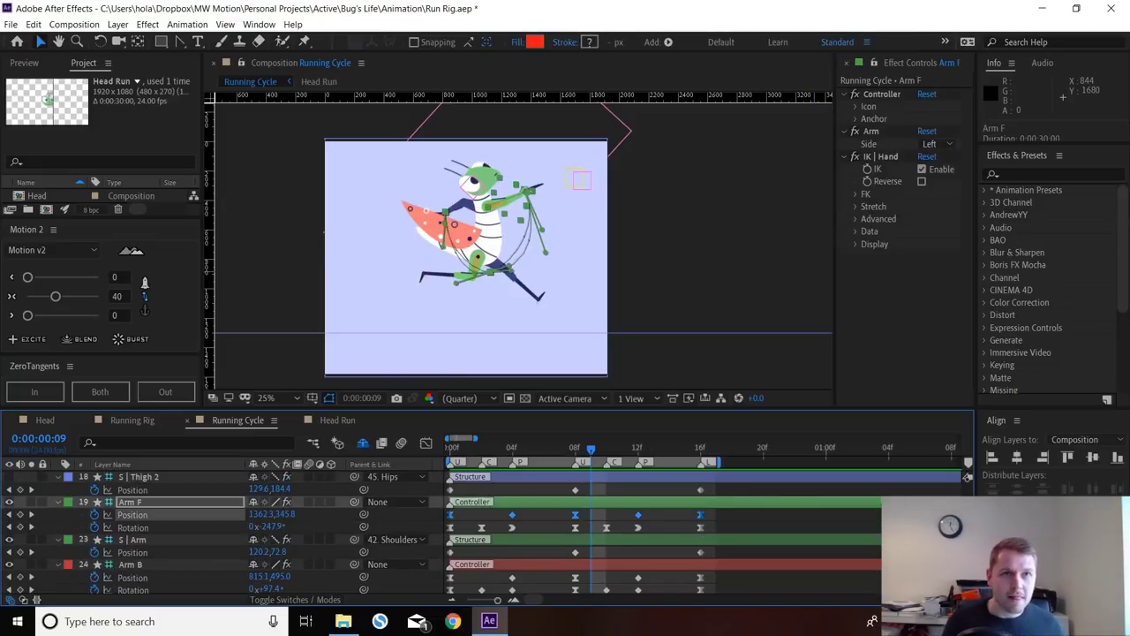
key("alt")
left_click(95, 515, "alt")
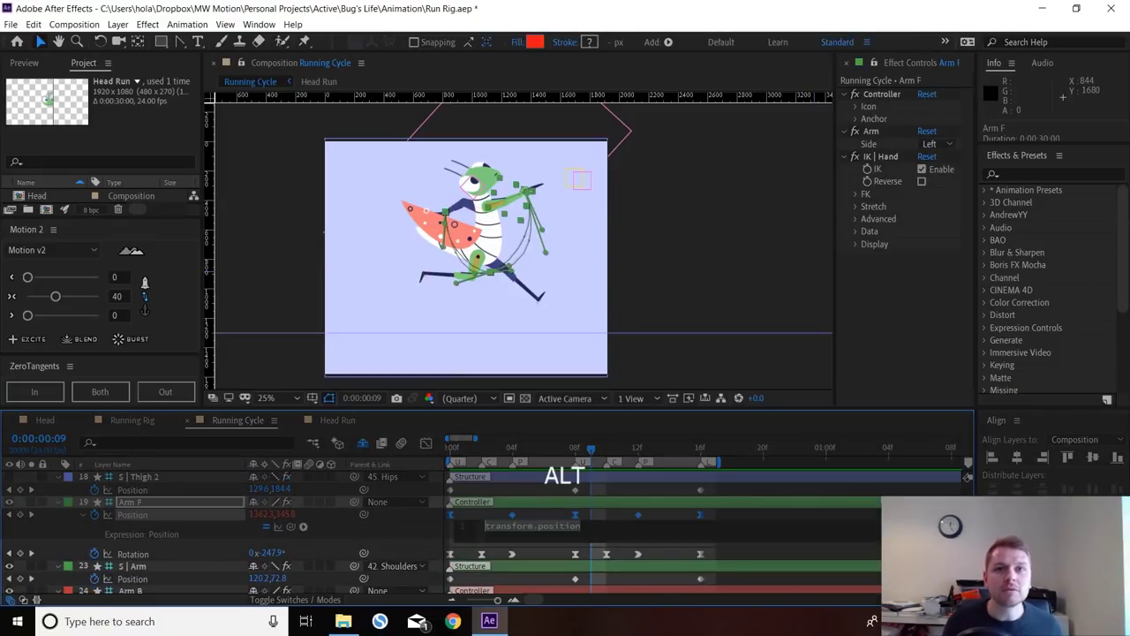
type("lop")
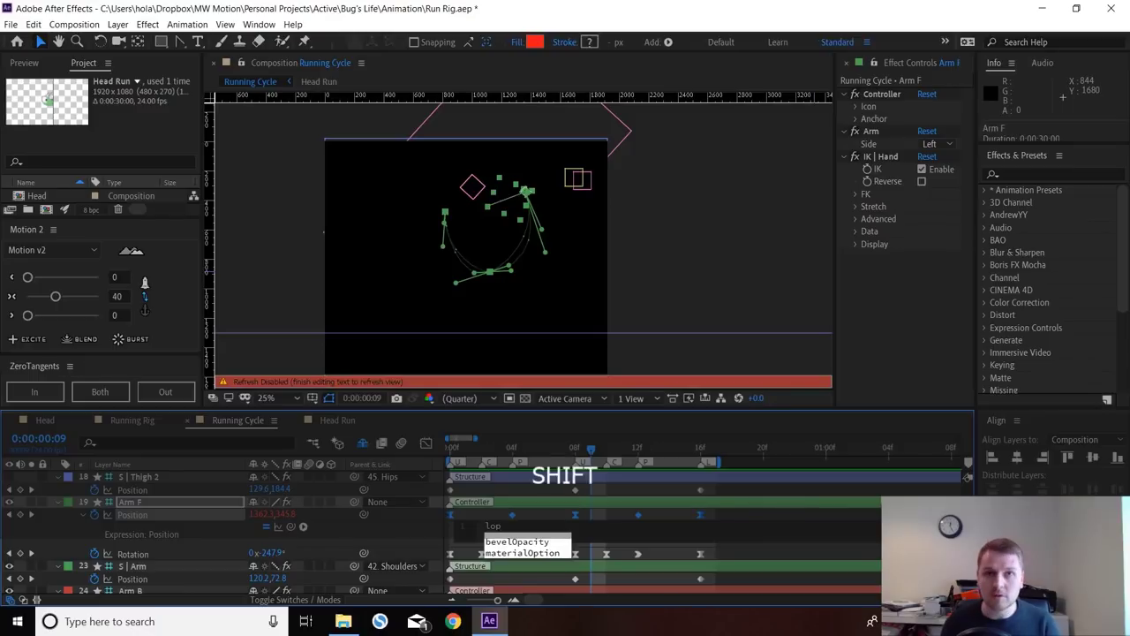
type("Out")
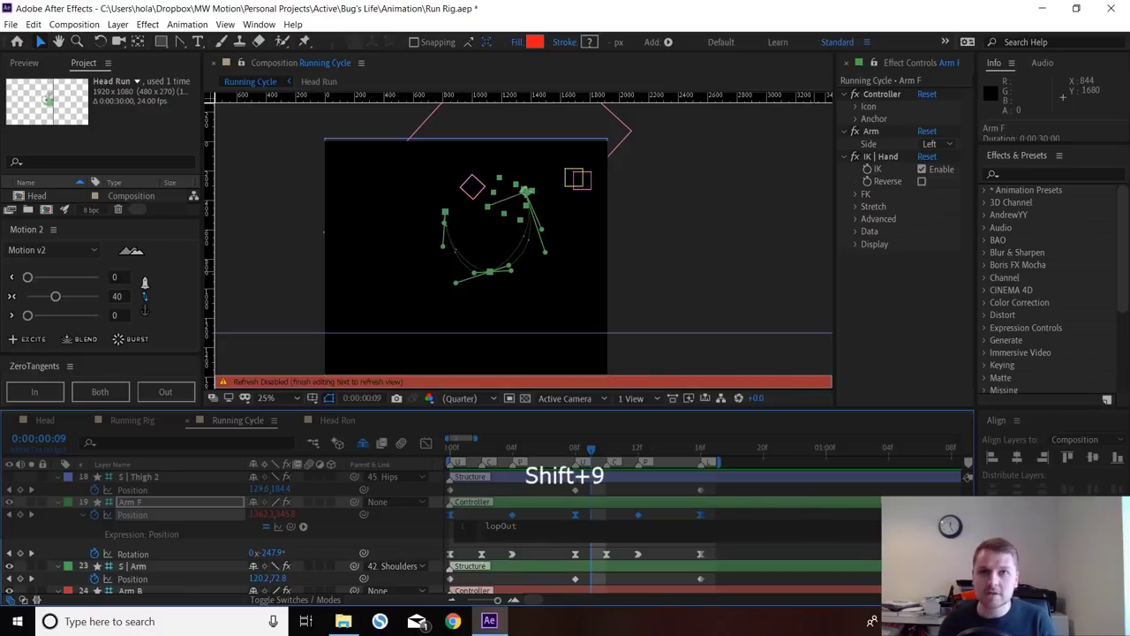
type("())")
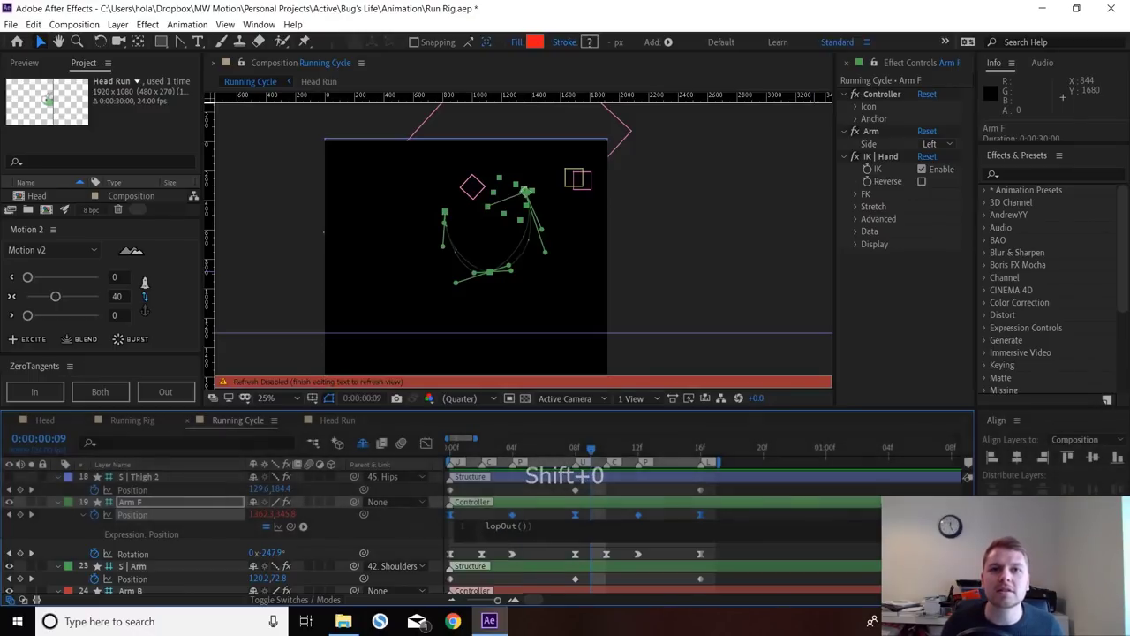
type("o")
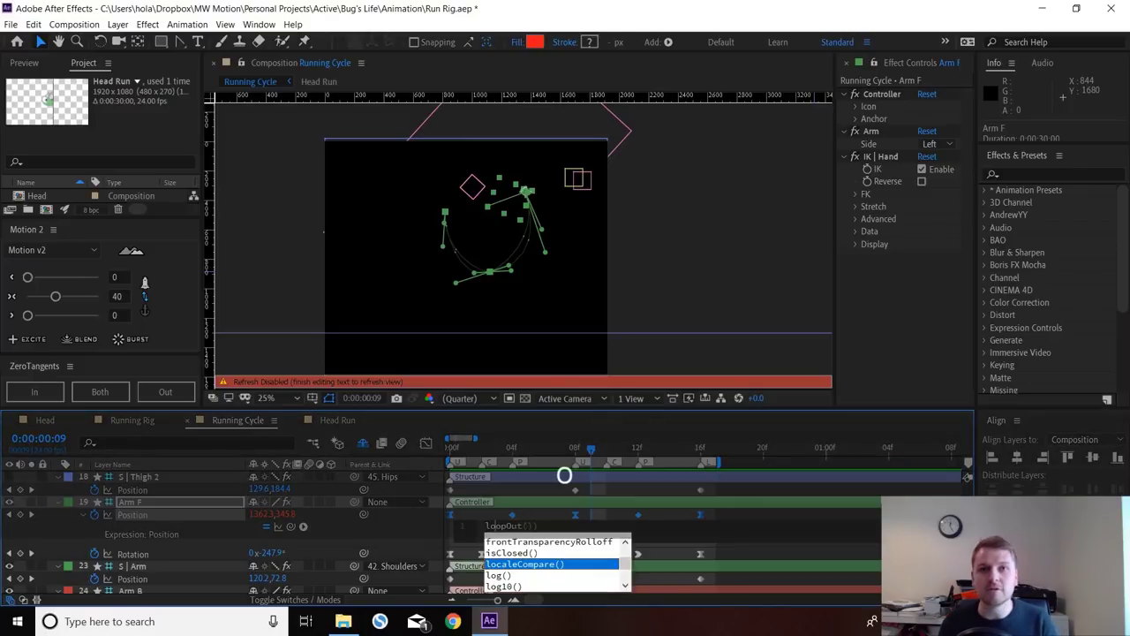
left_click(564, 475)
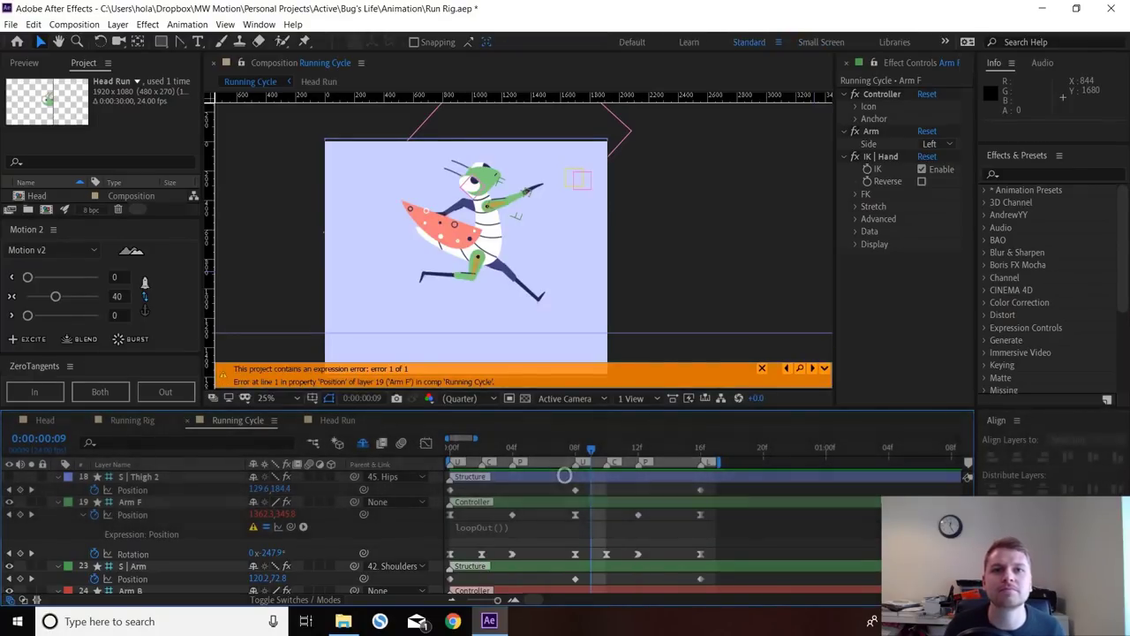
left_click(537, 525)
key("BackSpace")
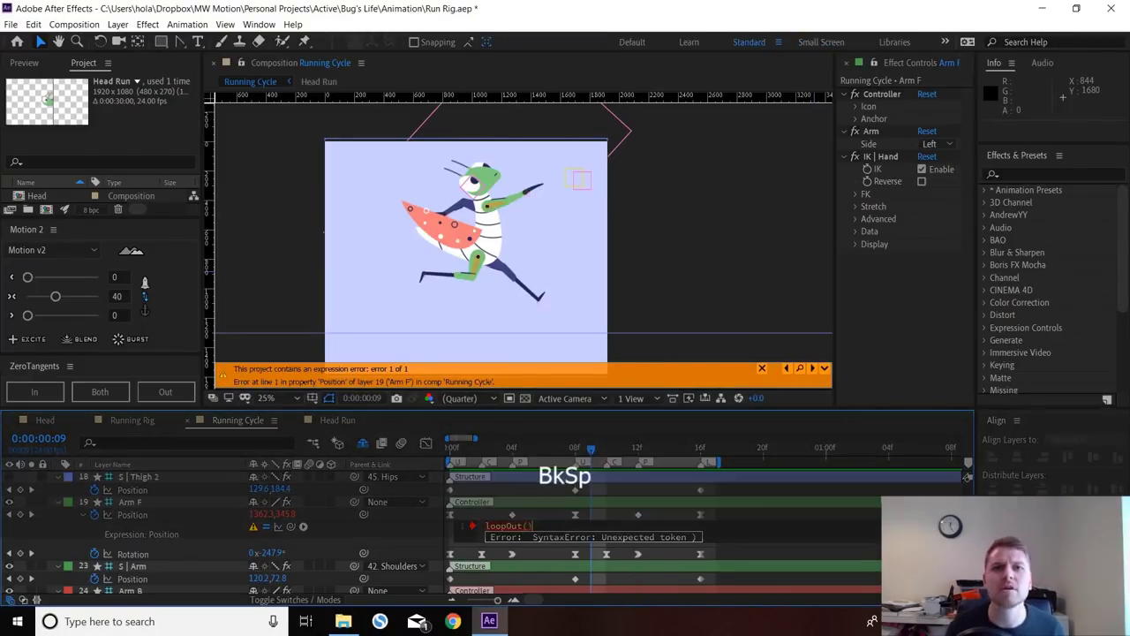
left_click(565, 502)
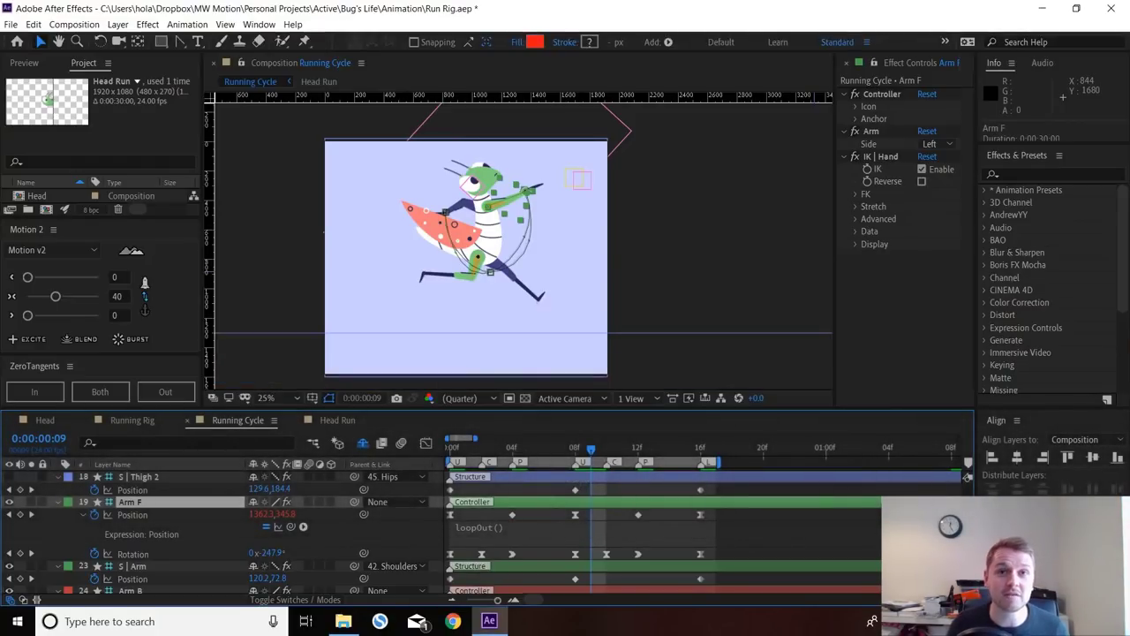
- Add an expression to the S | Arm layer's Position and enter LoopOut() as its text
scroll(265, 530, "down", 2)
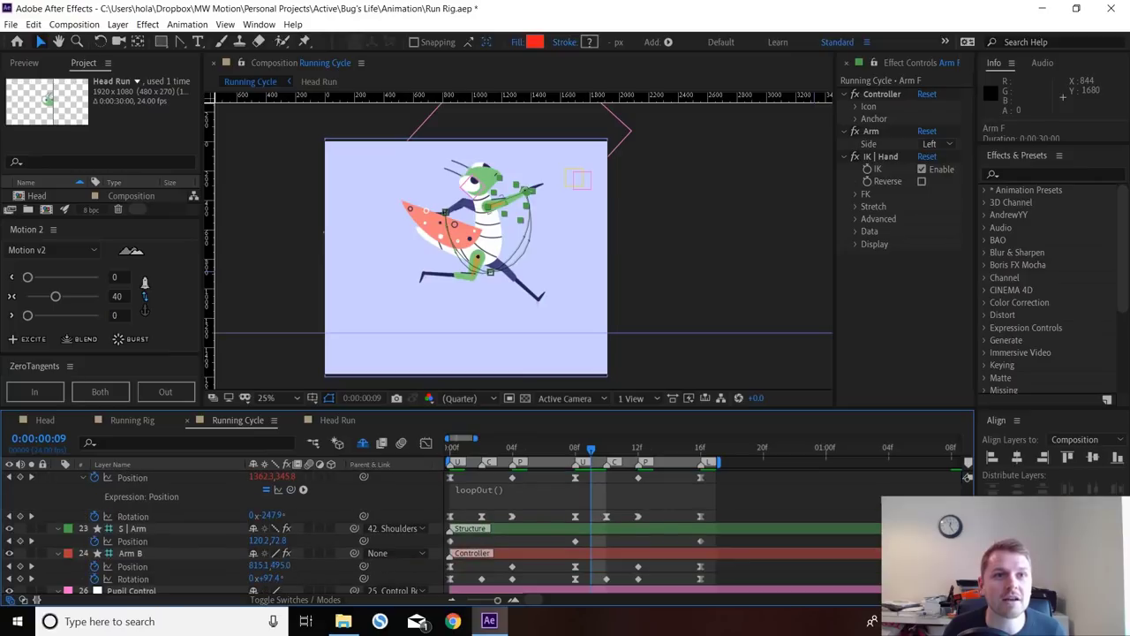
left_click(94, 540, "alt")
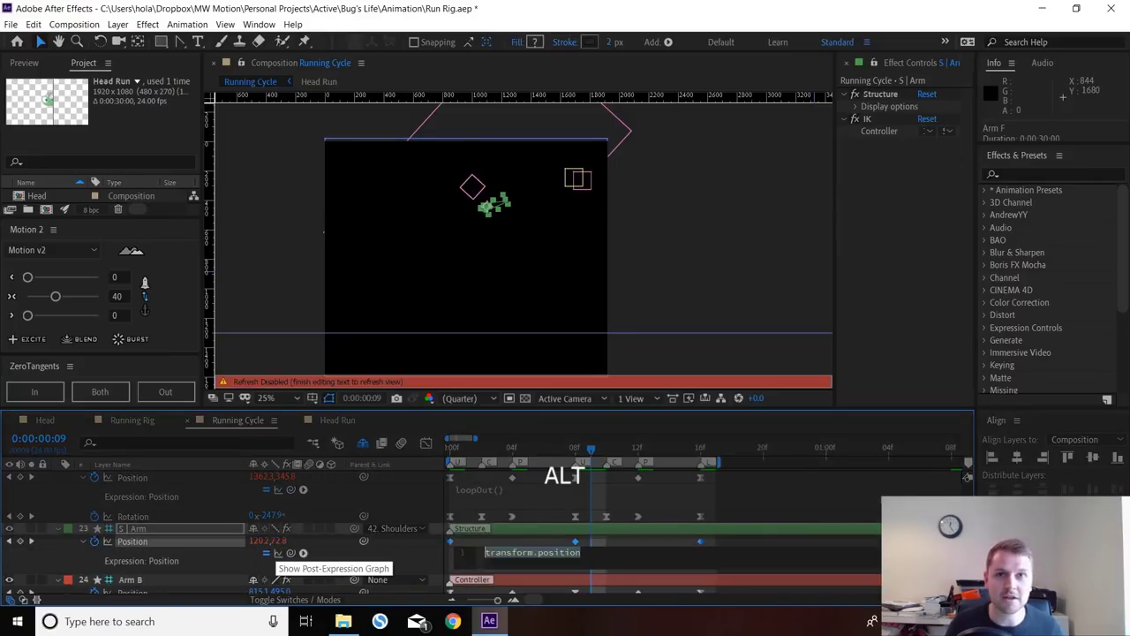
type("Loop")
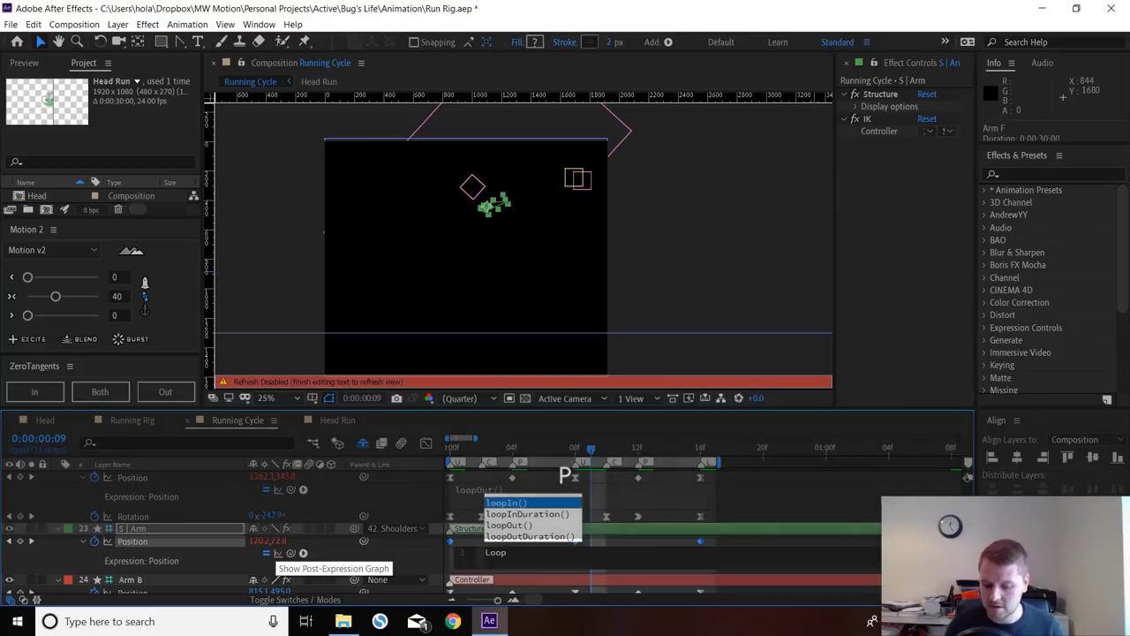
type("Out")
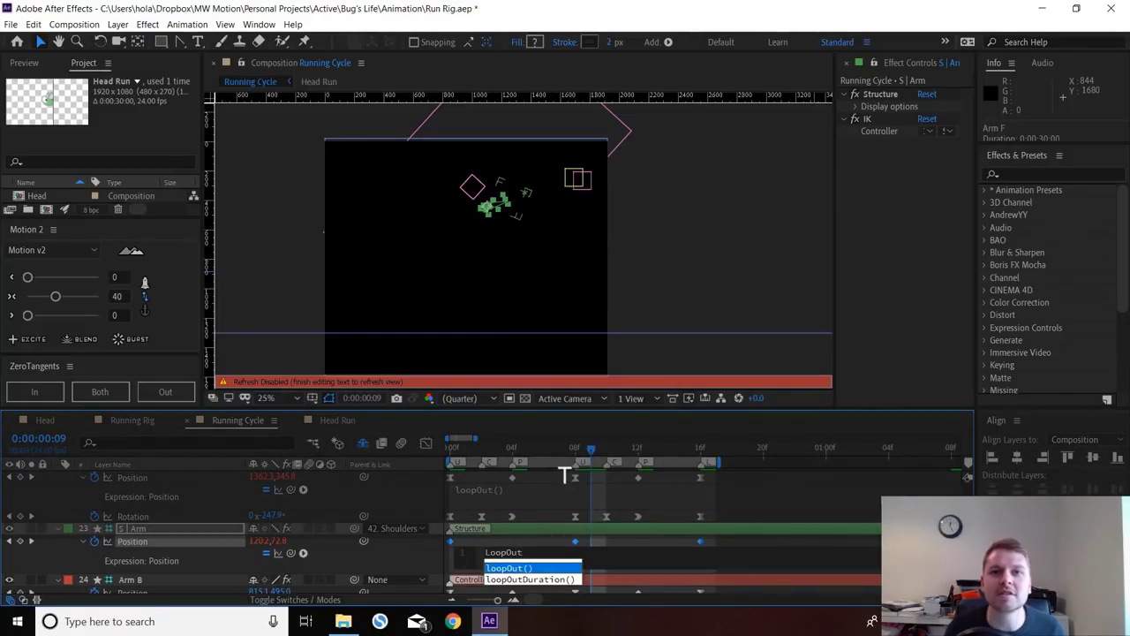
type("()")
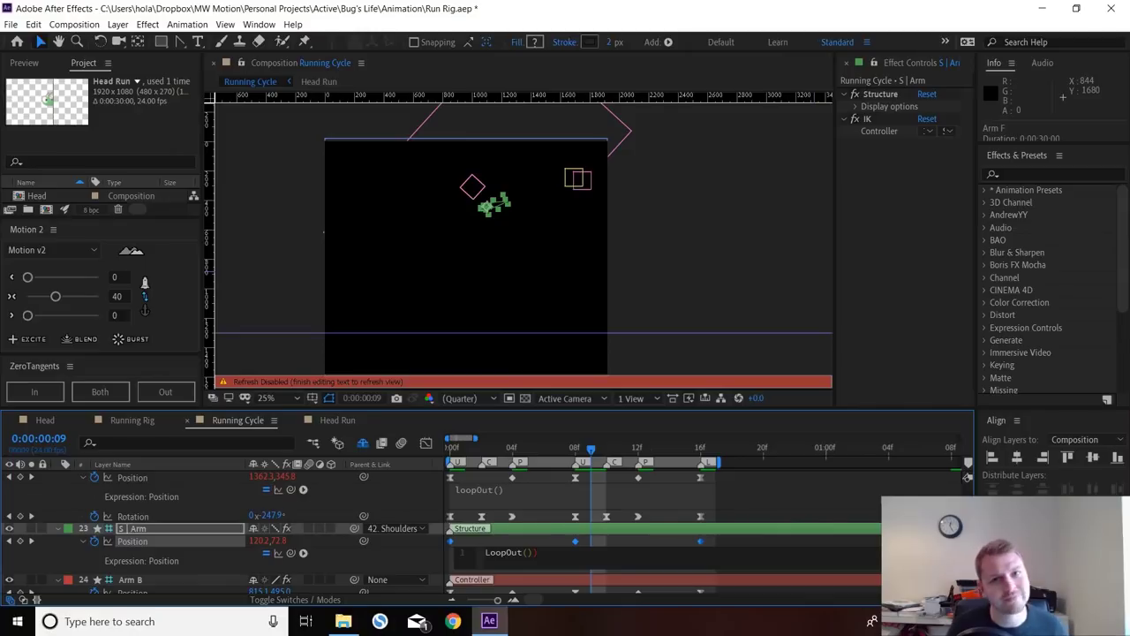
key("KP_Enter")
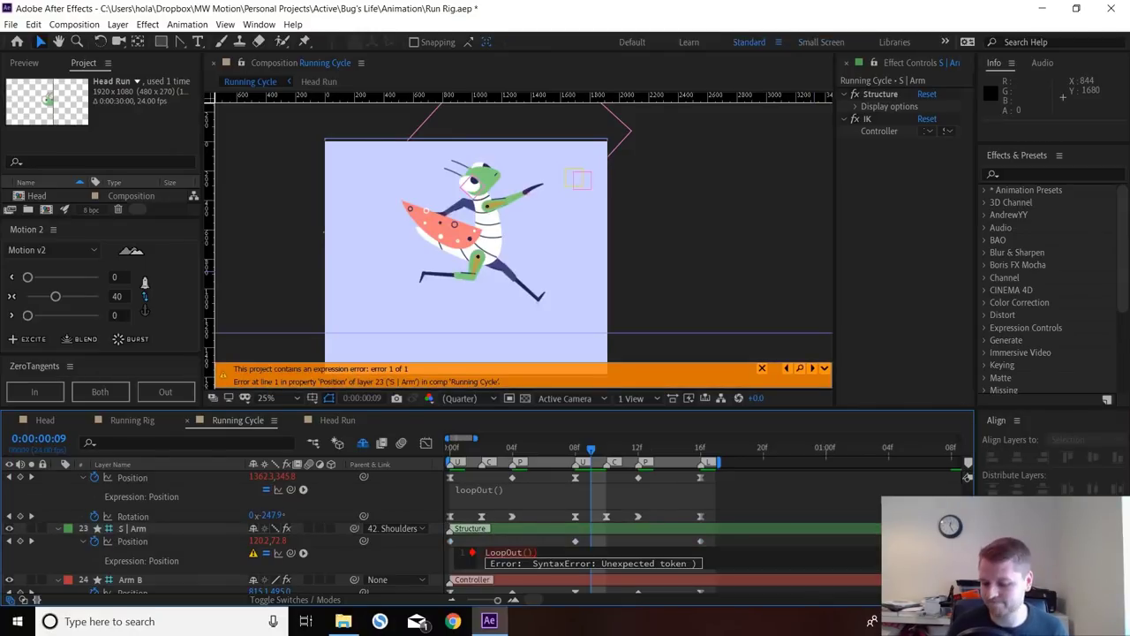
- Correct the S | Arm Position expression to loopOut(), with a lowercase first letter and only one closing bracket
key("BackSpace")
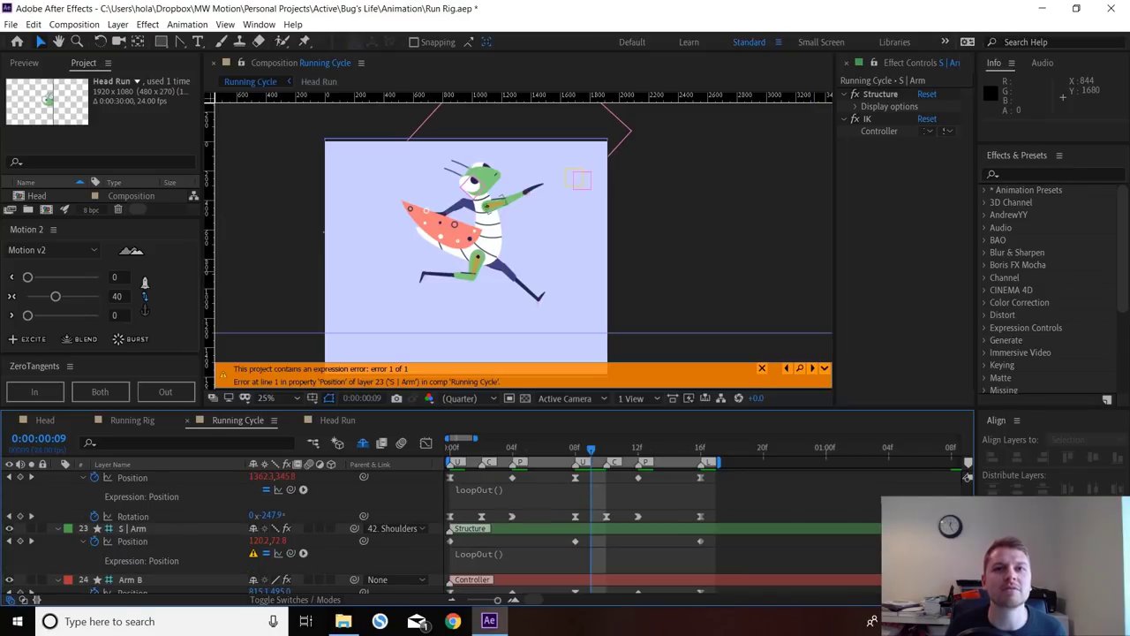
left_click(479, 554)
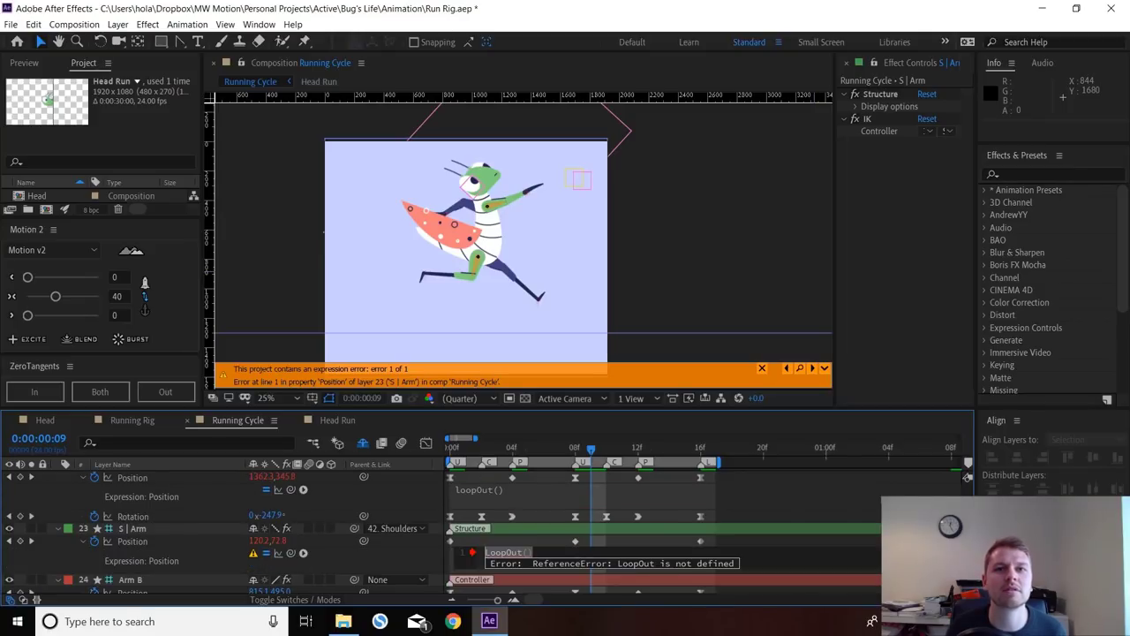
left_click(533, 552)
key("Down")
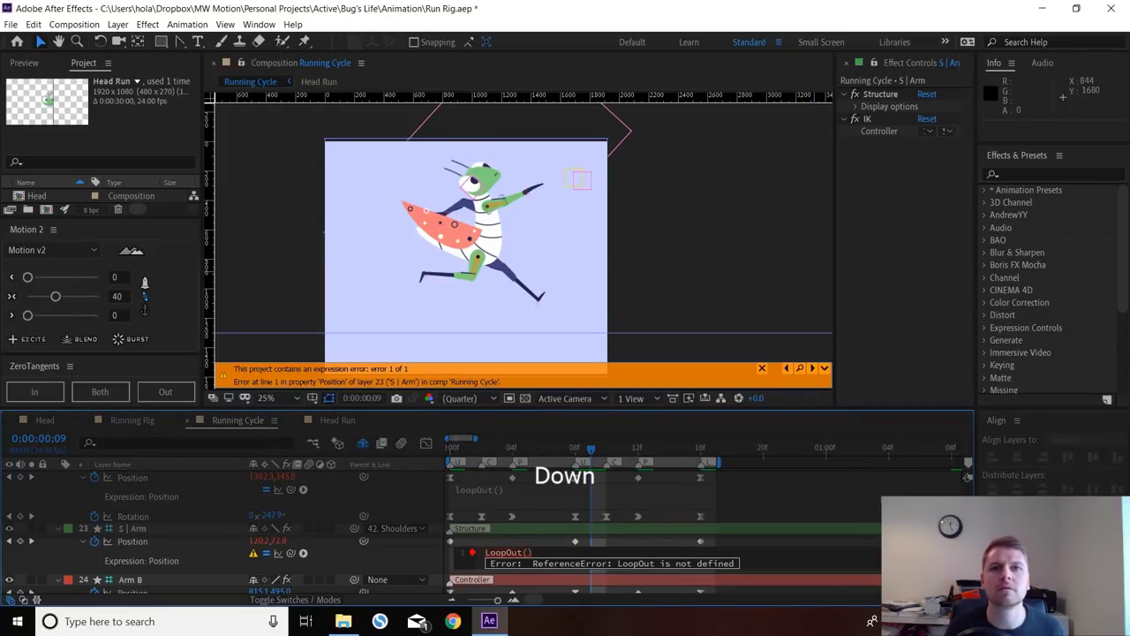
left_click_drag(533, 553, 485, 553)
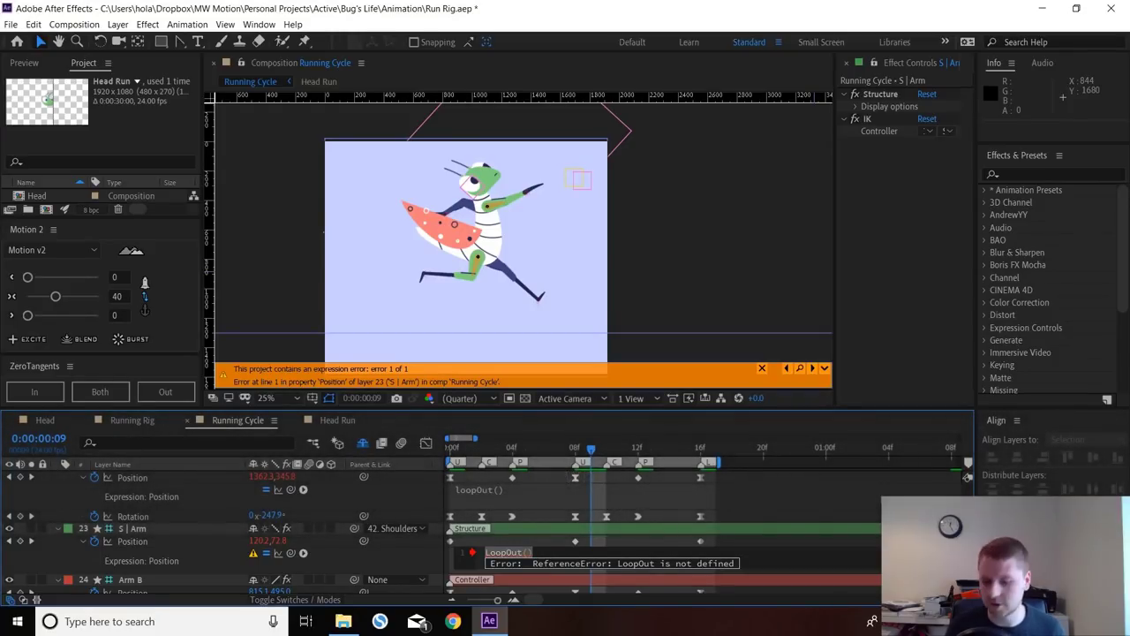
left_click(490, 552)
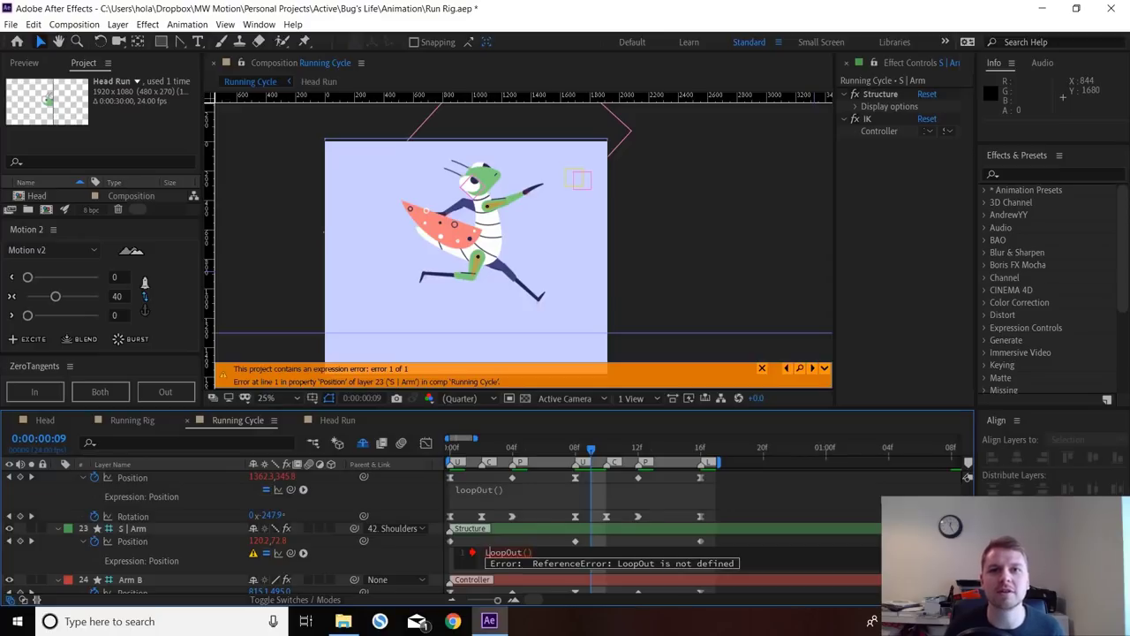
key("BackSpace")
type("l")
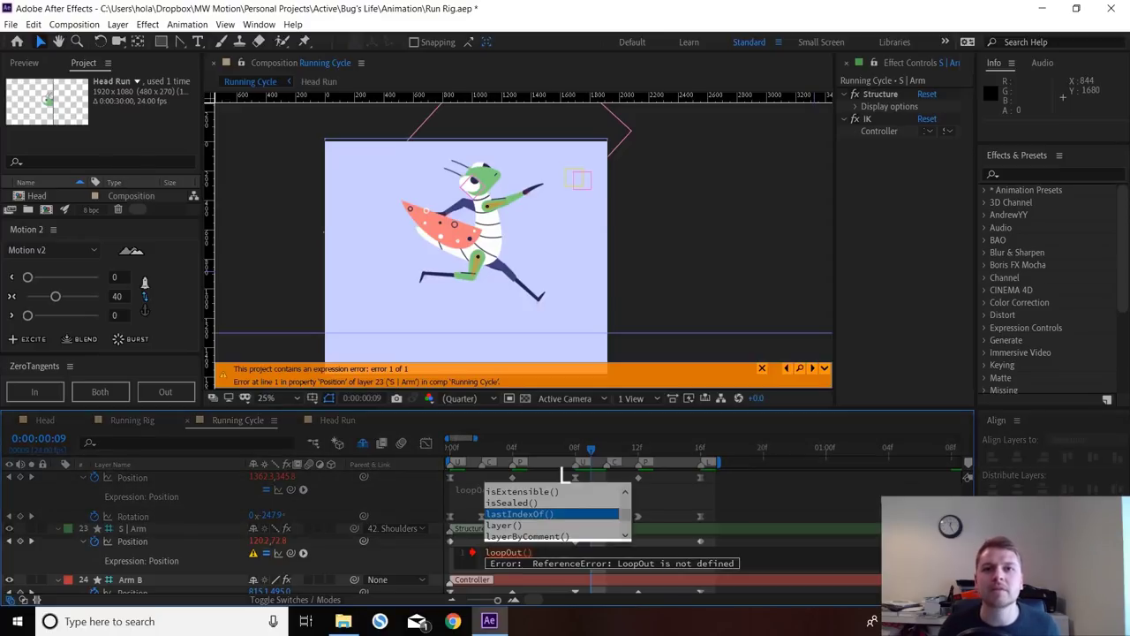
left_click(565, 475)
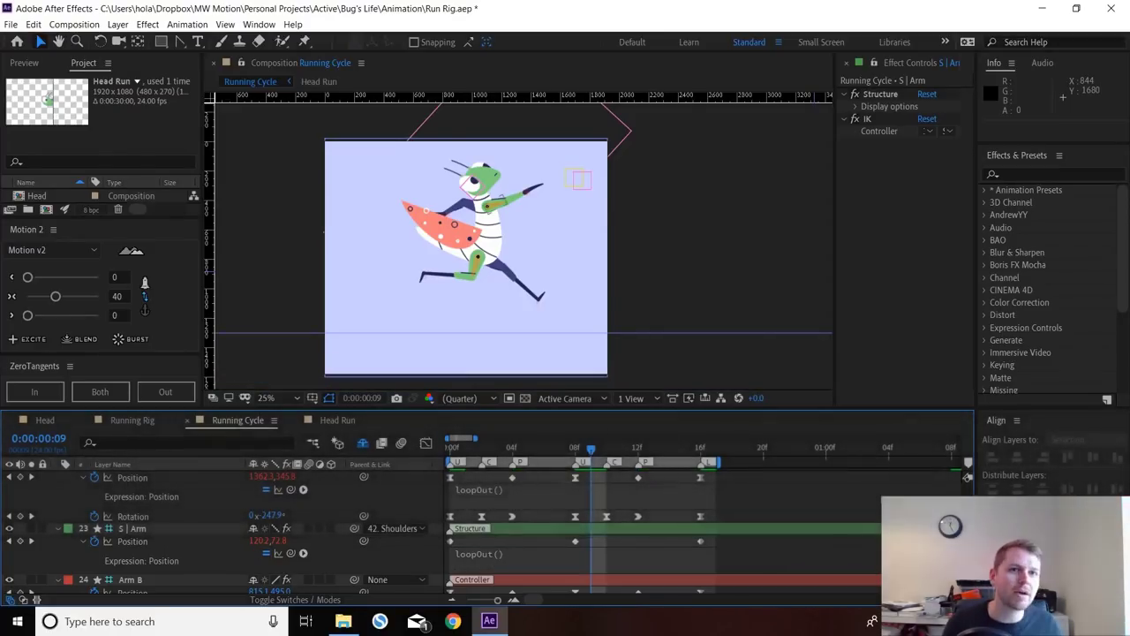
- Copy only the expression from S | Arm's Position and paste it onto Arm F's Rotation
right_click(133, 542)
left_click(194, 495)
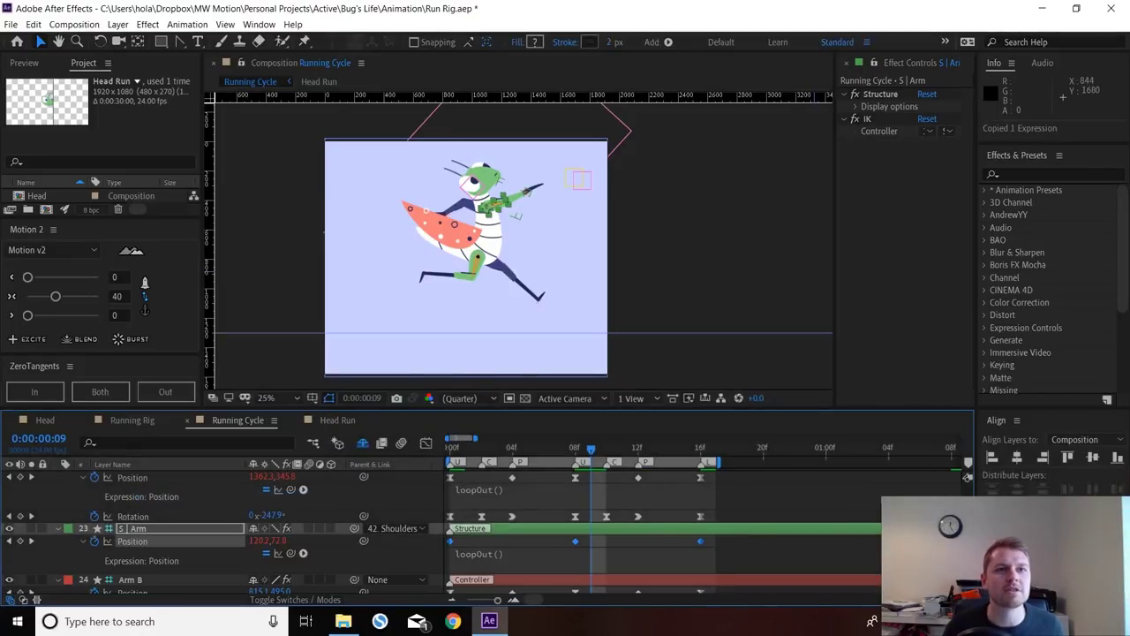
left_click(134, 517)
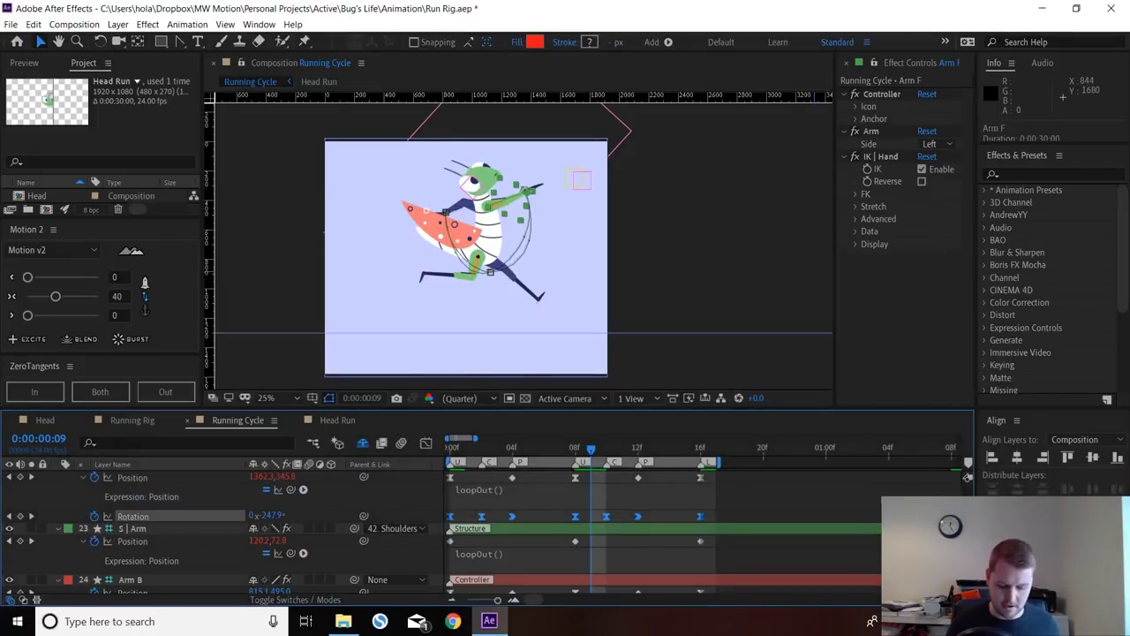
key("ctrl+v")
- Paste the copied loopOut() expression onto Tail Bottom's Rotation and Hips' Position
key("grave")
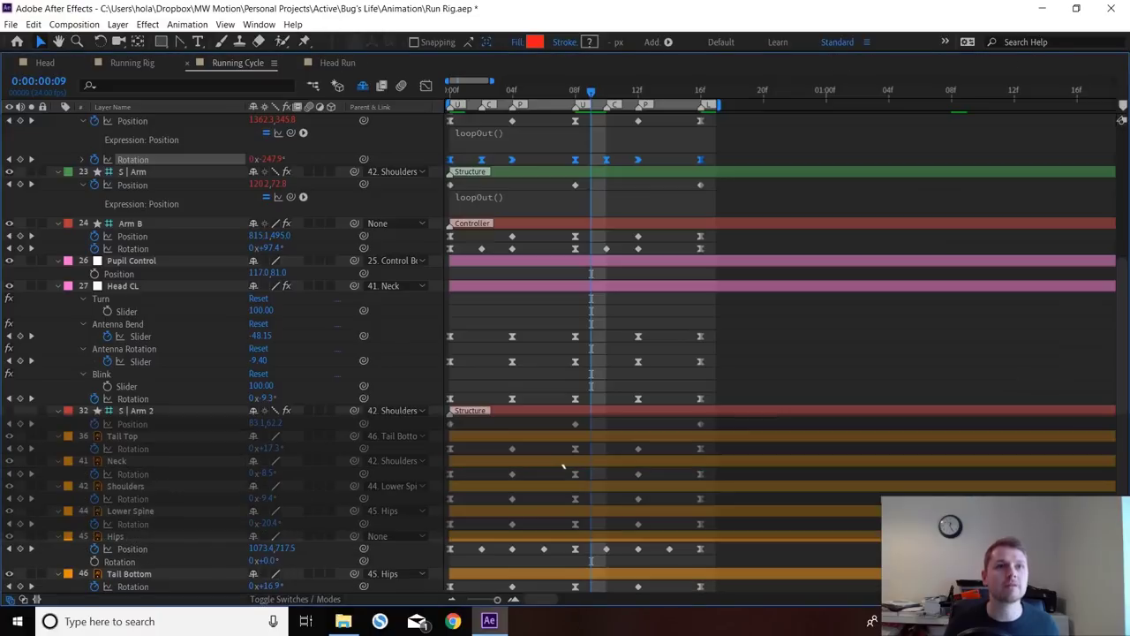
scroll(277, 405, "up", 5)
key("KP_1")
scroll(300, 420, "down", 5)
left_click(134, 586, "shift")
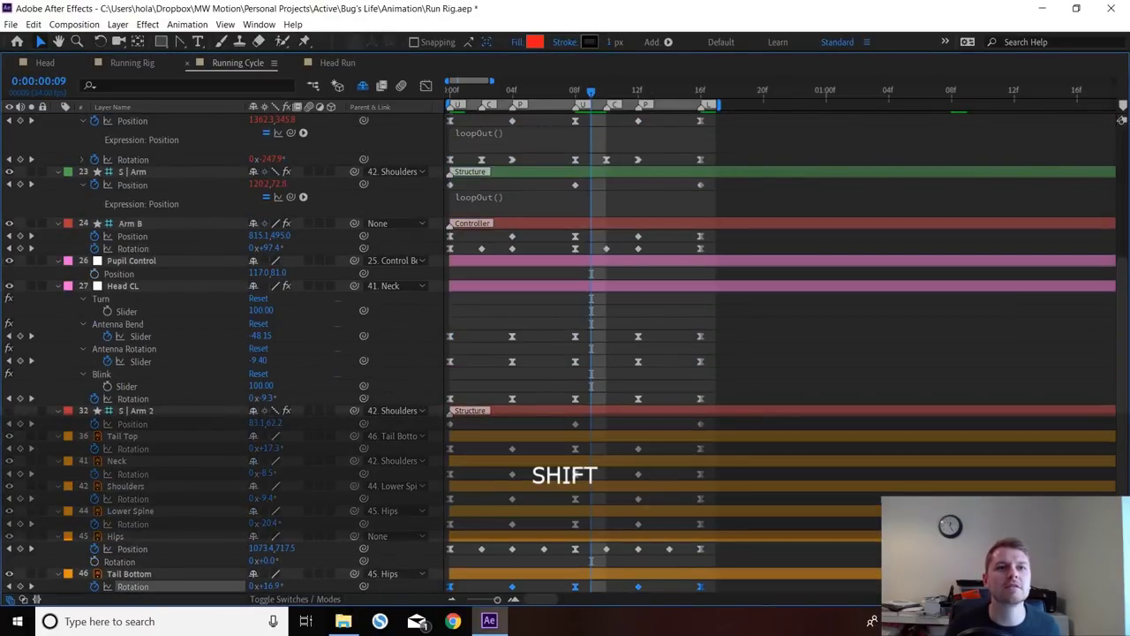
key("ctrl+v")
left_click(133, 549)
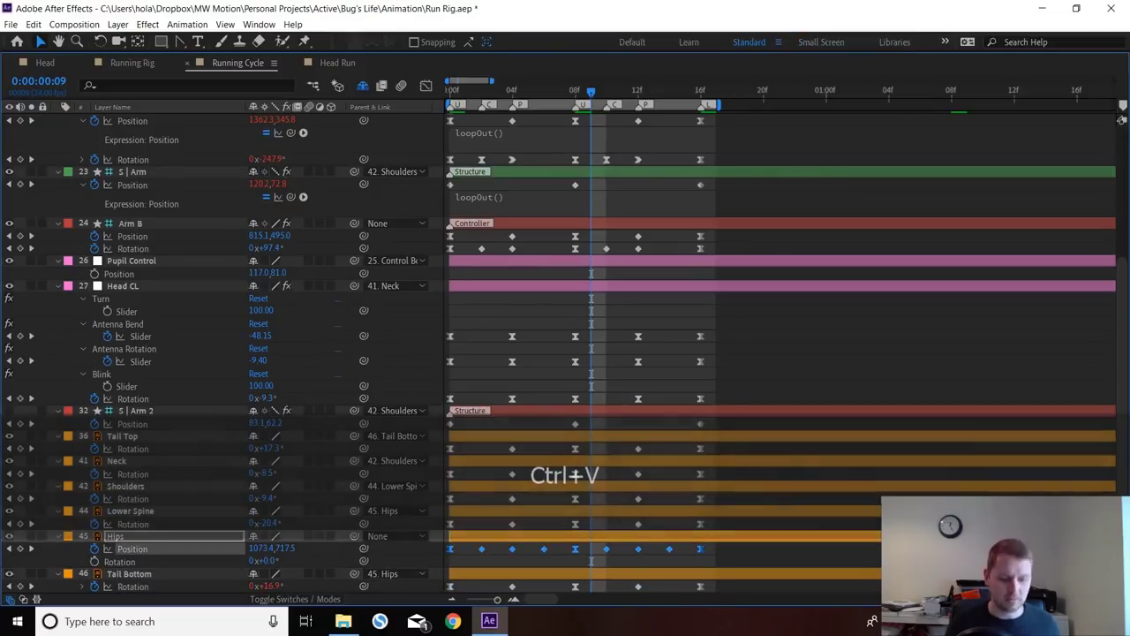
key("ctrl+v")
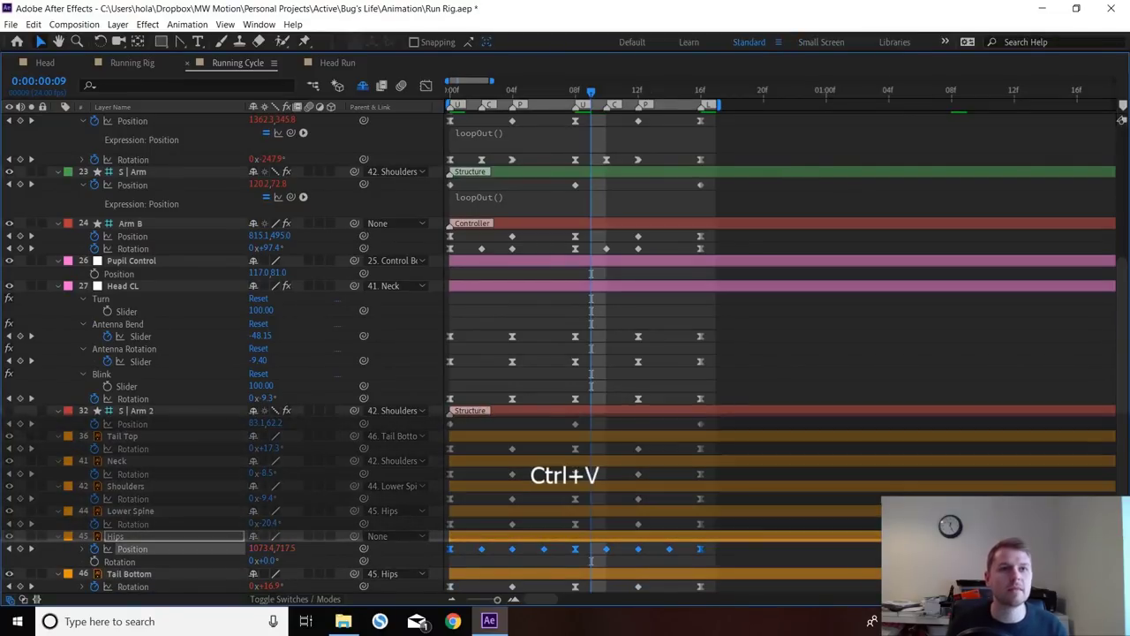
- Paste the loopOut() expression onto the Rotation properties of Lower Spine, Shoulders and Neck
left_click(133, 524, "ctrl")
key("ctrl+v")
left_click(133, 499)
key("ctrl+v")
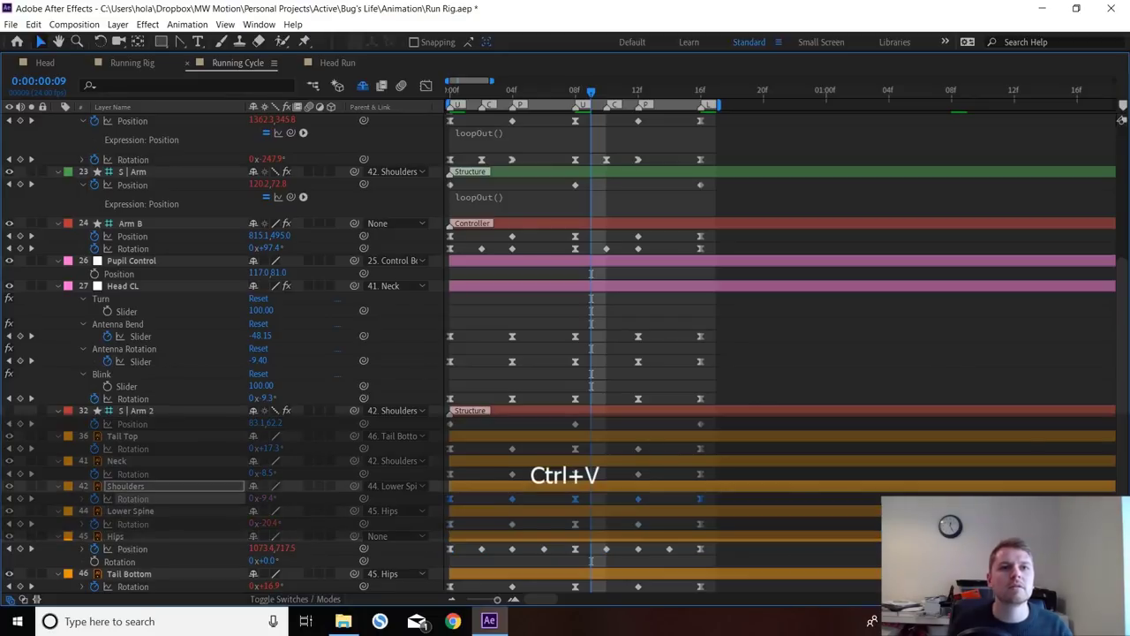
left_click(133, 474)
key("ctrl+v")
- Paste the loopOut() expression onto Tail Top's Rotation and S | Arm 2's Position
left_click(133, 448)
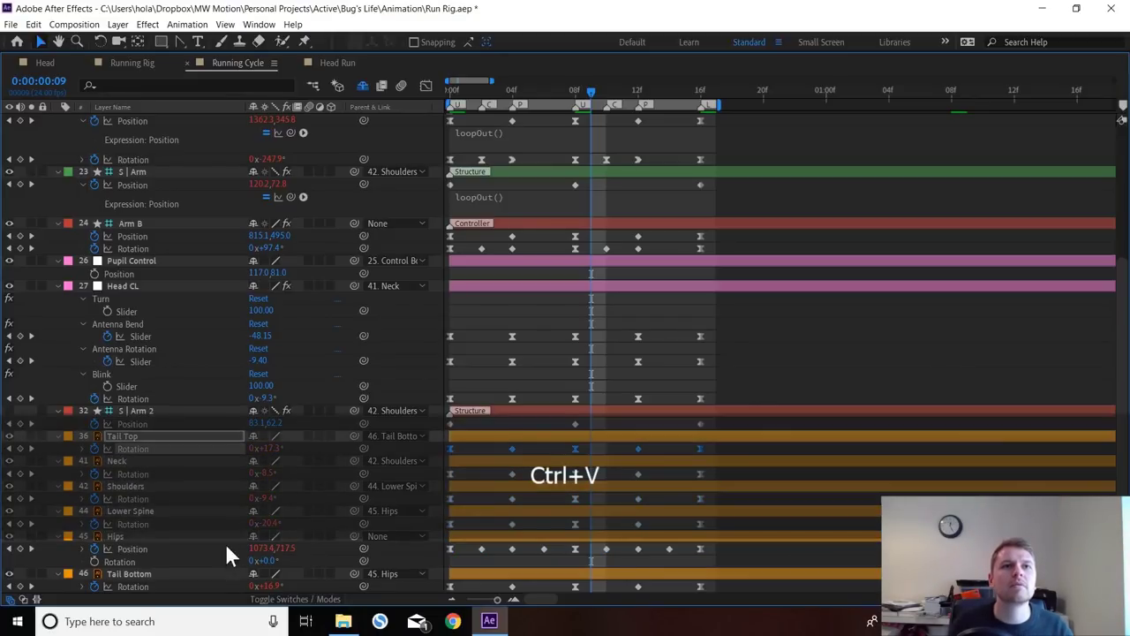
left_click(133, 424)
key("ctrl+v")
- Paste the loopOut() expression onto Head CL's Antenna Bend slider, Antenna Rotation slider and Rotation
scroll(221, 353, "up", 2)
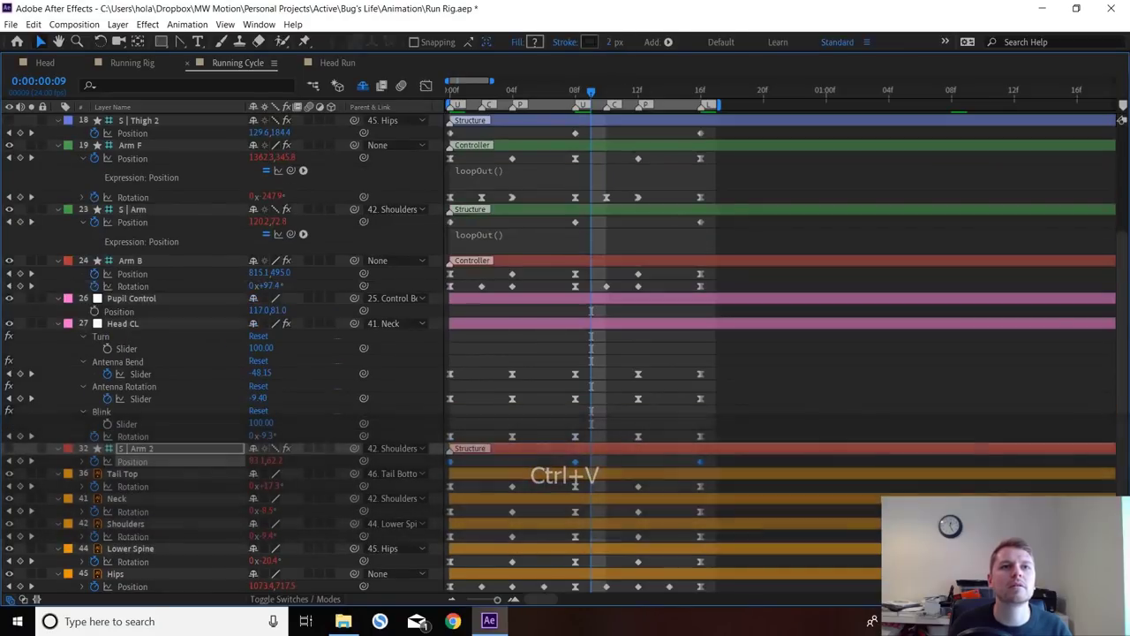
left_click(140, 374)
key("ctrl+v")
left_click(141, 399)
key("ctrl+v")
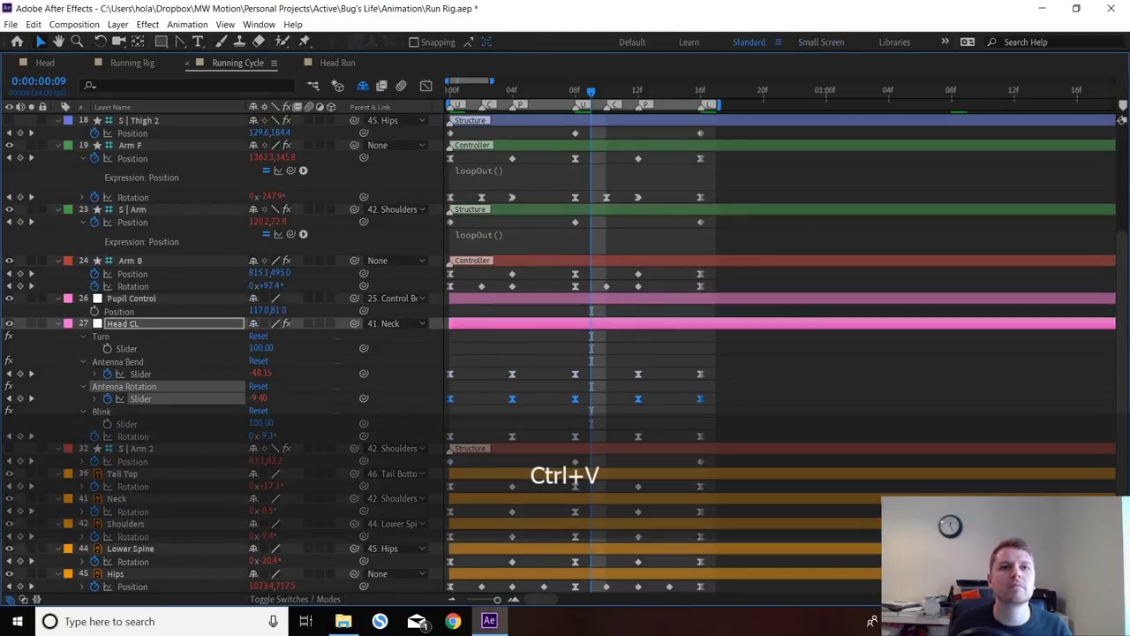
left_click(133, 436)
- Paste the loopOut() expression onto Arm B's Rotation and Position, and again onto Arm F's Rotation
left_click(138, 286)
key("ctrl+v")
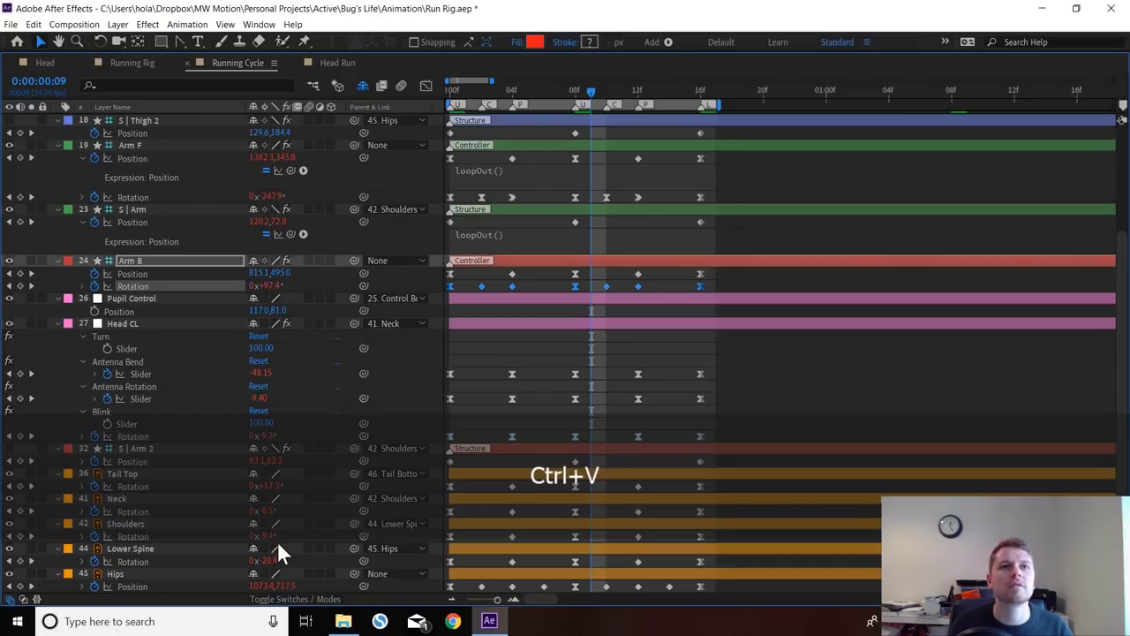
left_click(139, 273)
key("ctrl+v")
left_click(138, 222)
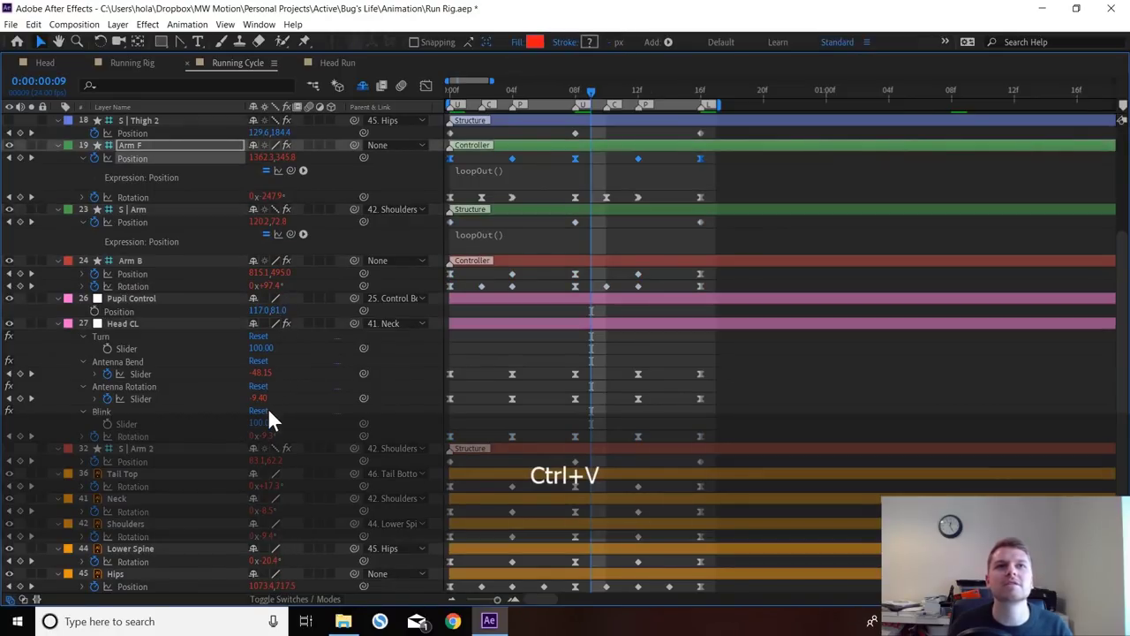
key("ctrl+v")
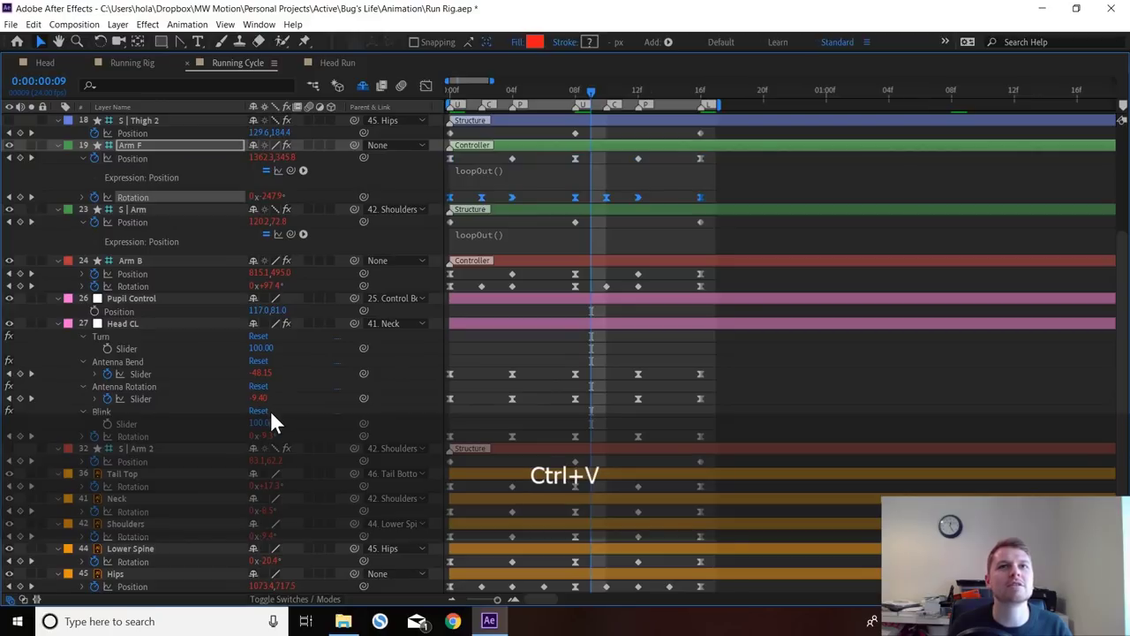
- Paste the loopOut() expression onto S | Thigh 2's Position and onto Leg B's Rotation and Position
scroll(270, 409, "up", 5)
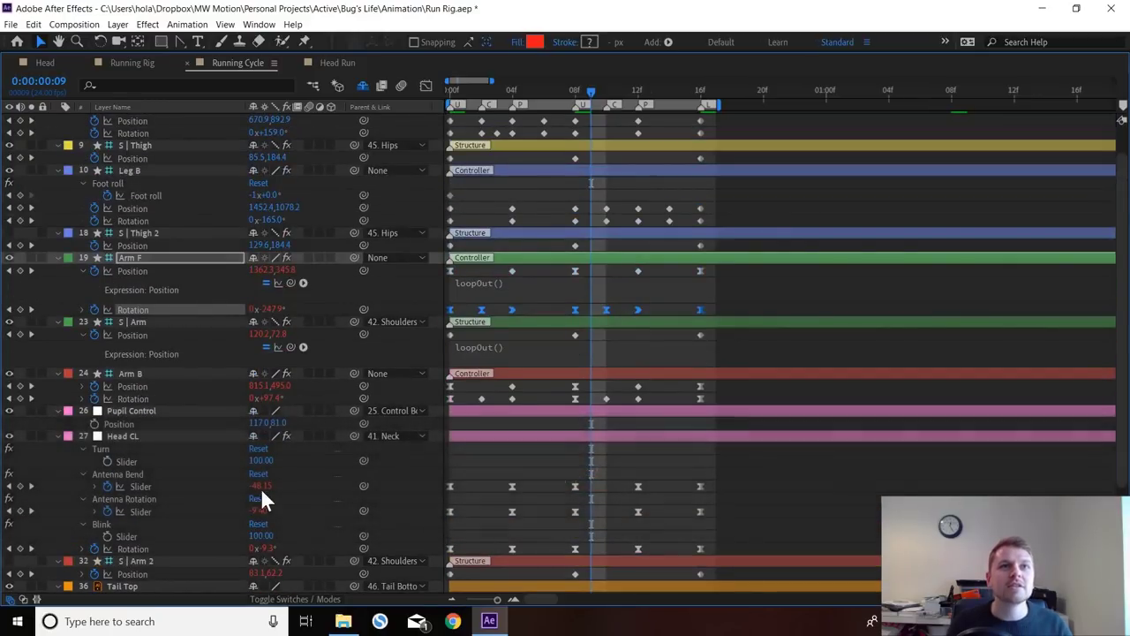
key("ctrl+v")
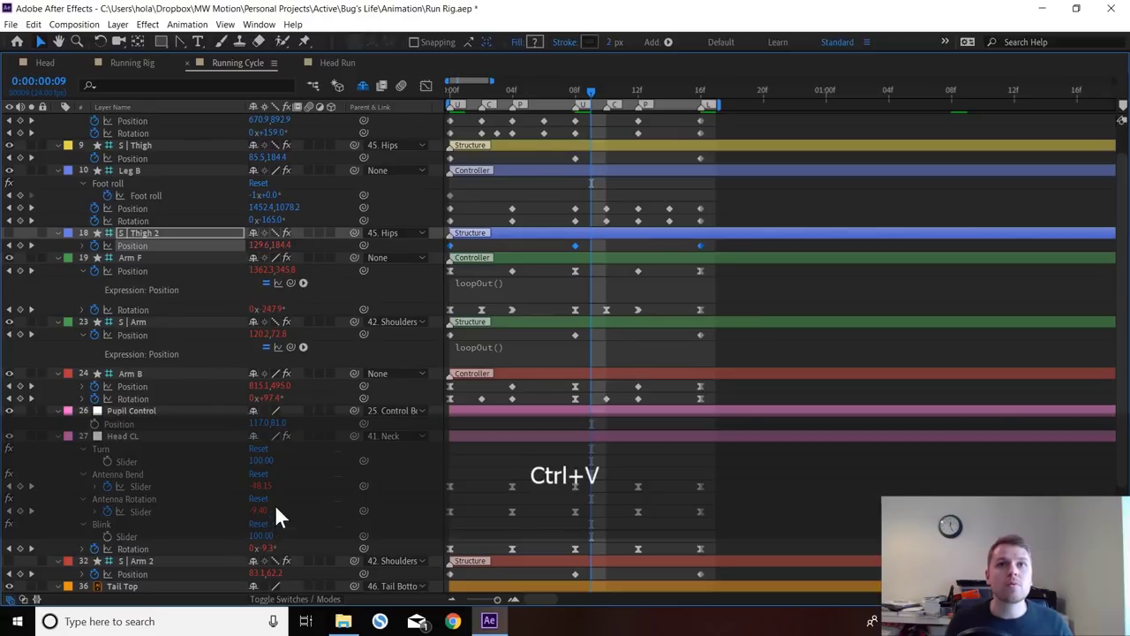
left_click(137, 221)
key("ctrl+v")
left_click(136, 208)
key("ctrl+v")
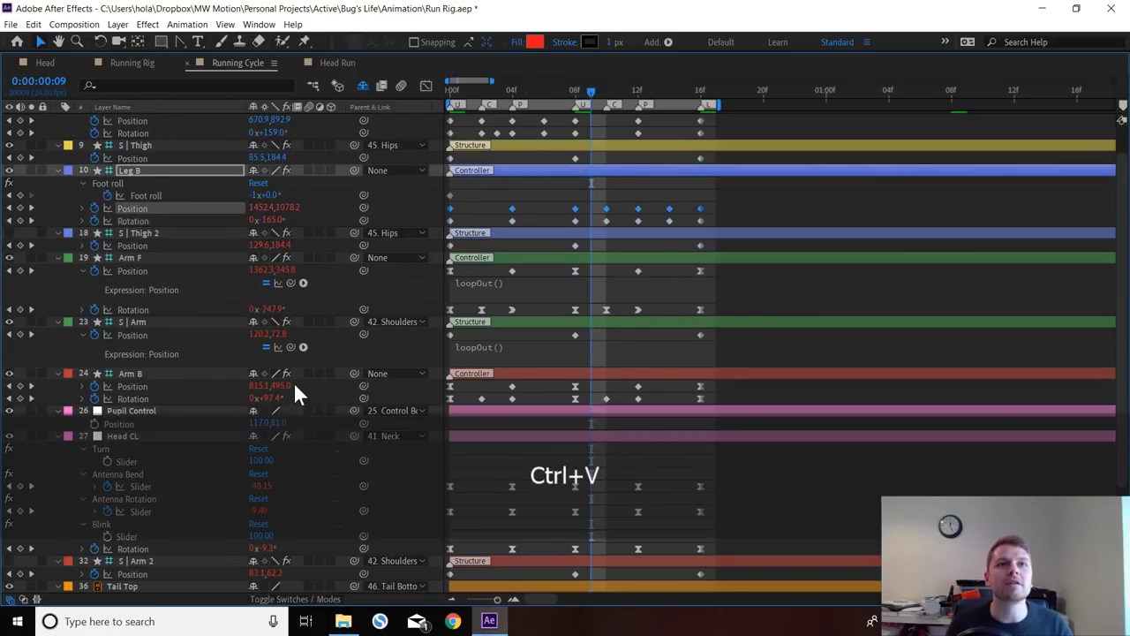
- Paste the loopOut() expression onto Leg B's Foot roll and S | Thigh's Position
left_click(146, 195)
left_click(132, 159)
key("ctrl+v")
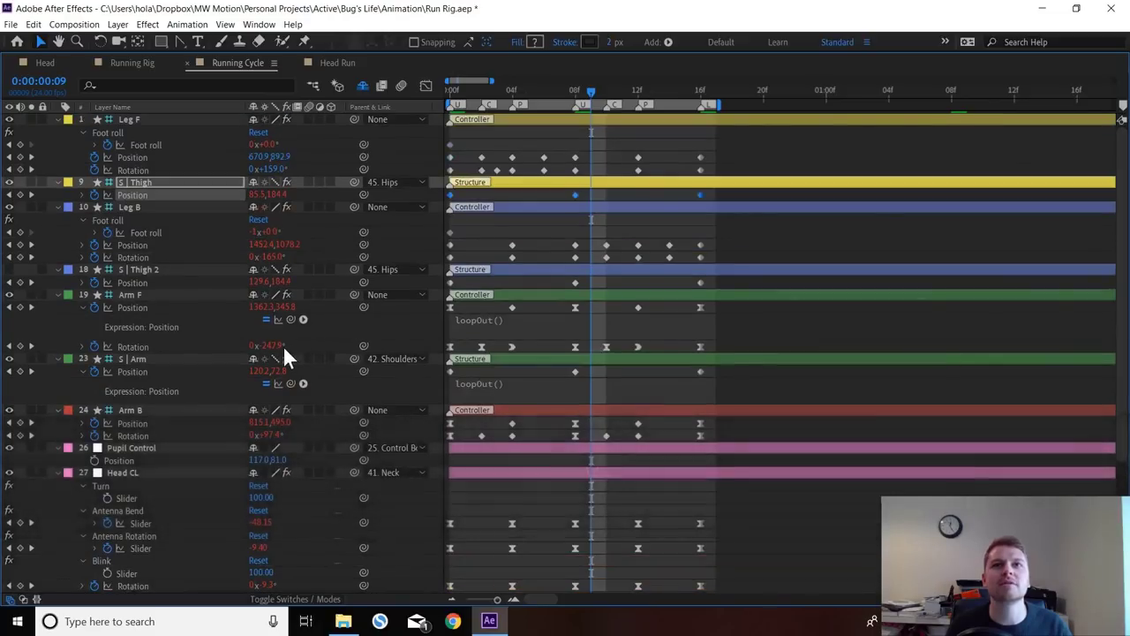
- Paste the loopOut() expression onto Leg F's Rotation and Position, and remove the keyframe from its Foot roll
key("ctrl+v")
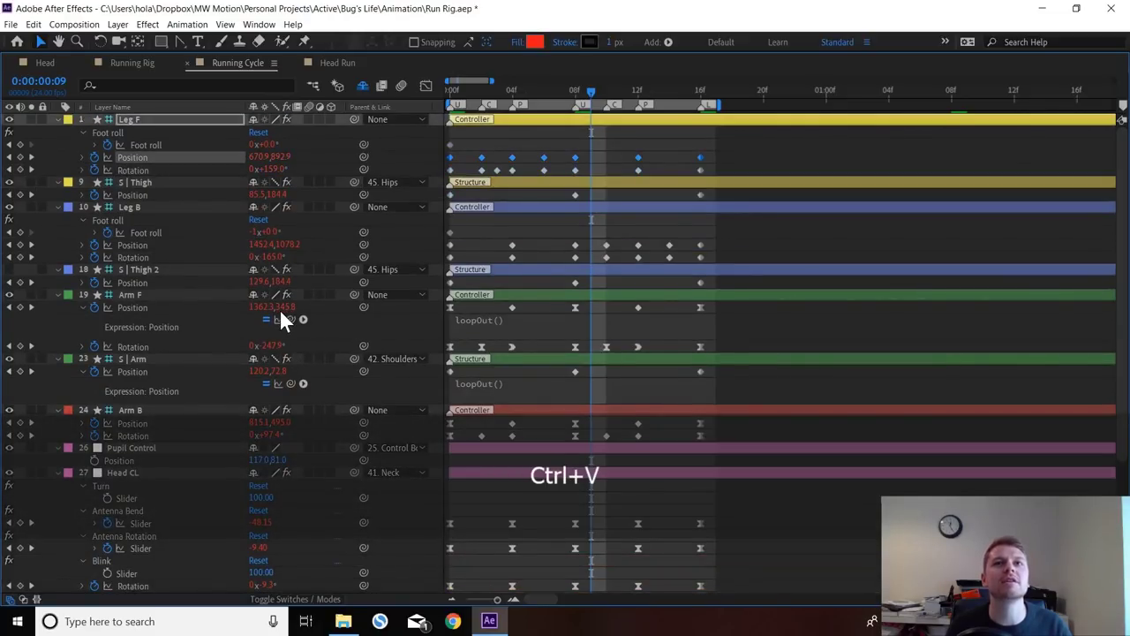
key("ctrl+z")
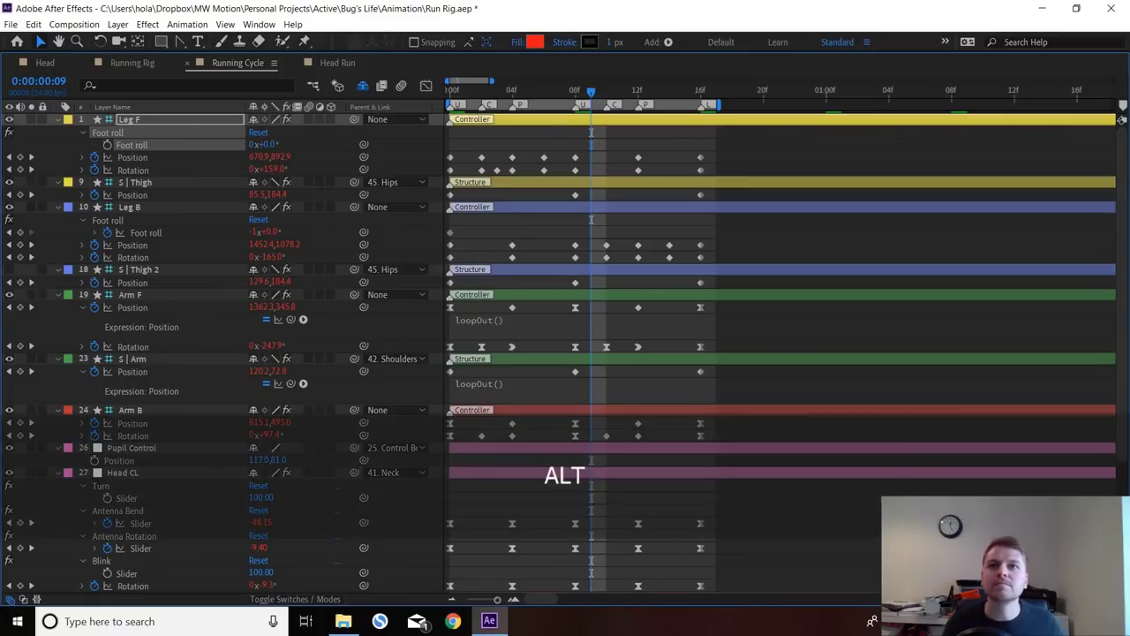
- Ease the Position keyframes of S | Thigh, S | Thigh 2, S | Arm and S | Arm 2 with a Motion 2 easing value of 35
left_click(132, 282)
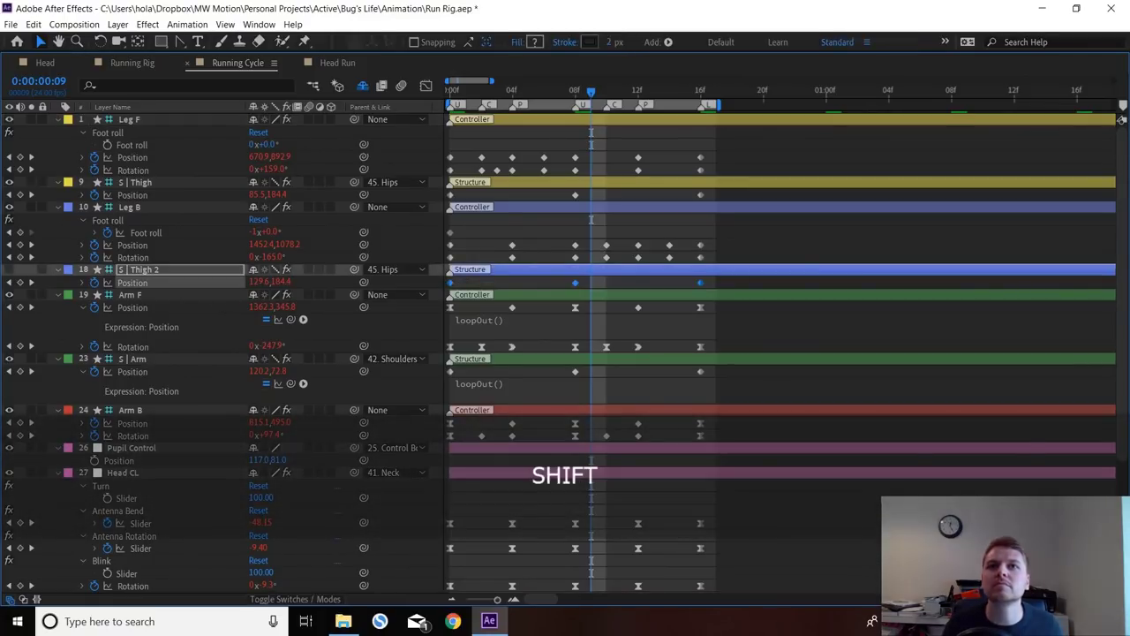
key("ctrl+z")
key("ctrl+z")
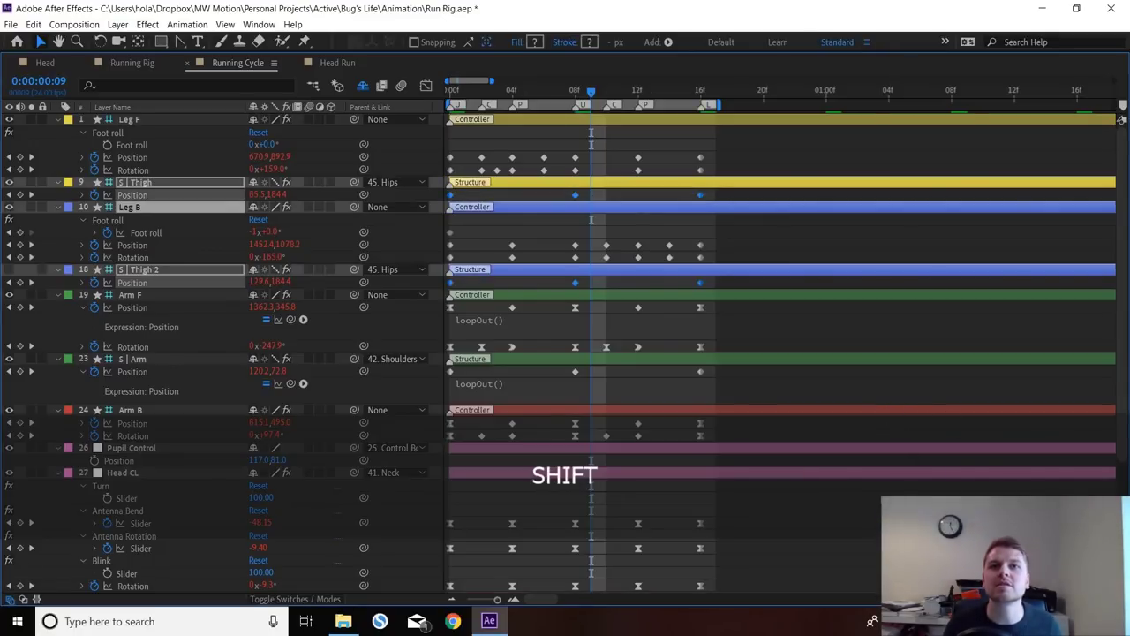
left_click_drag(722, 367, 446, 375)
scroll(565, 353, "down", 3)
left_click_drag(734, 495, 448, 507)
key("grave")
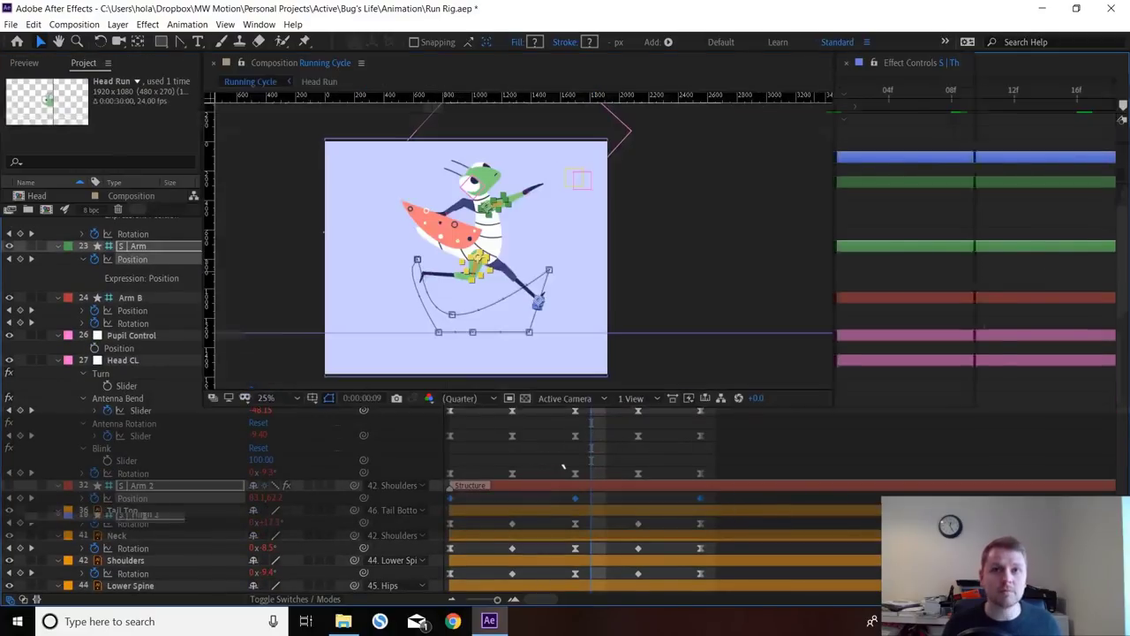
left_click_drag(56, 297, 54, 297)
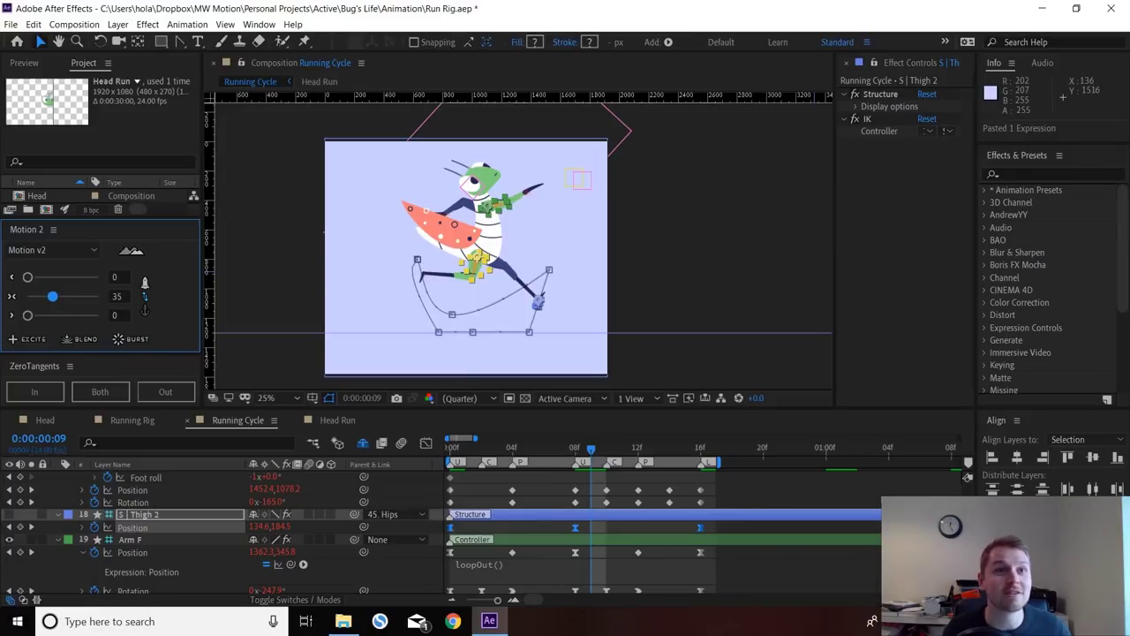
- Play back the run cycle, then review the leg, arm, head and body keyframes for timing that could be offset
key("space")
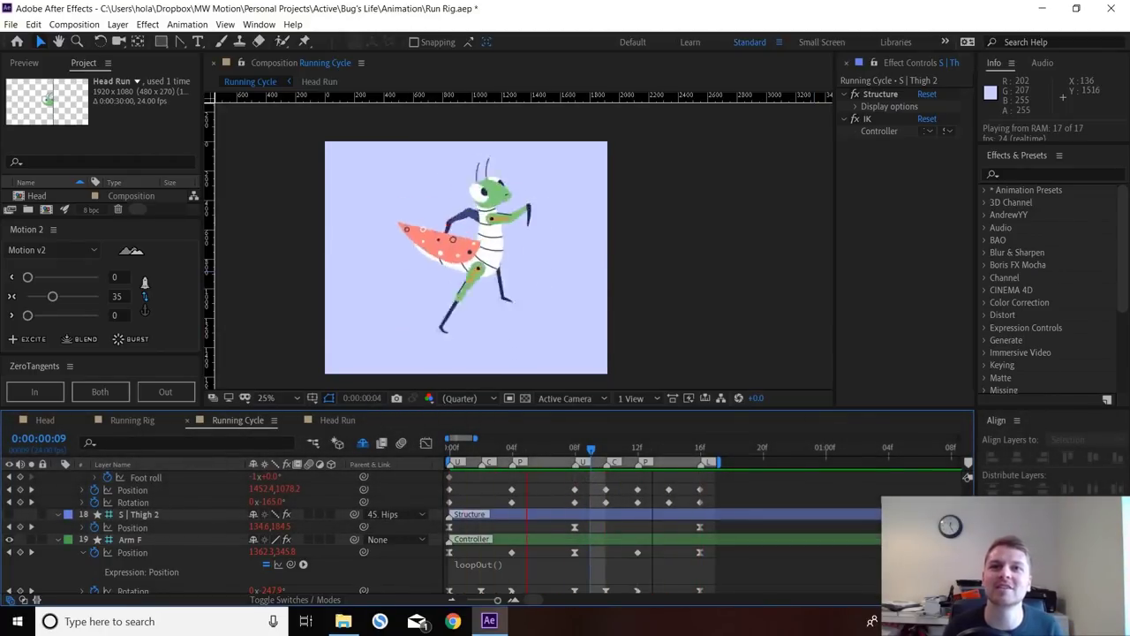
key("space")
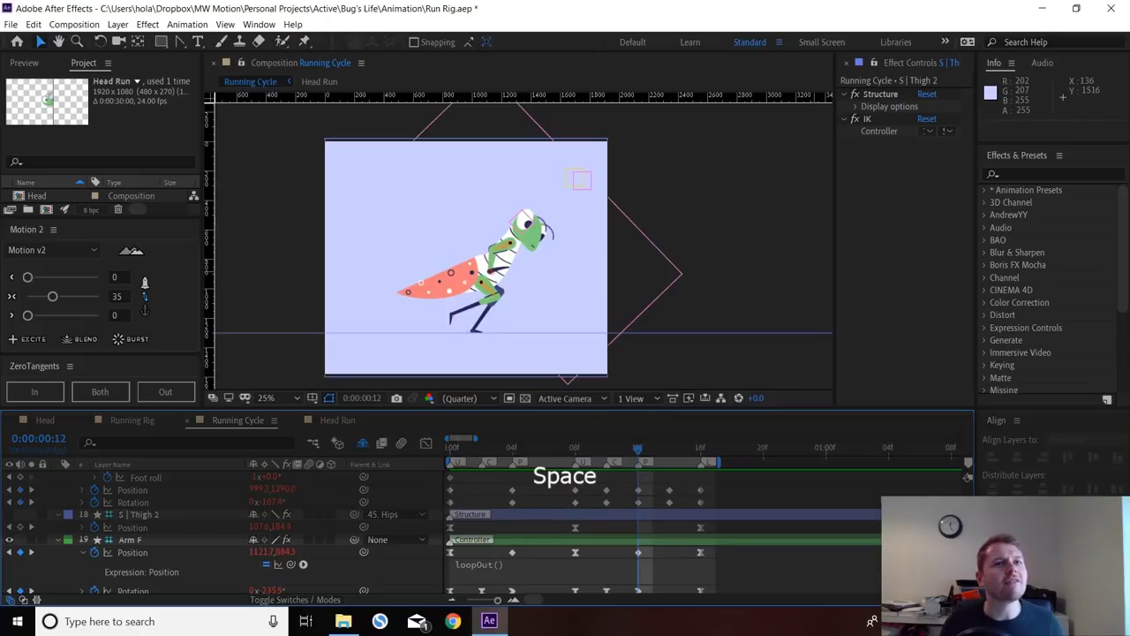
scroll(486, 534, "up", 3)
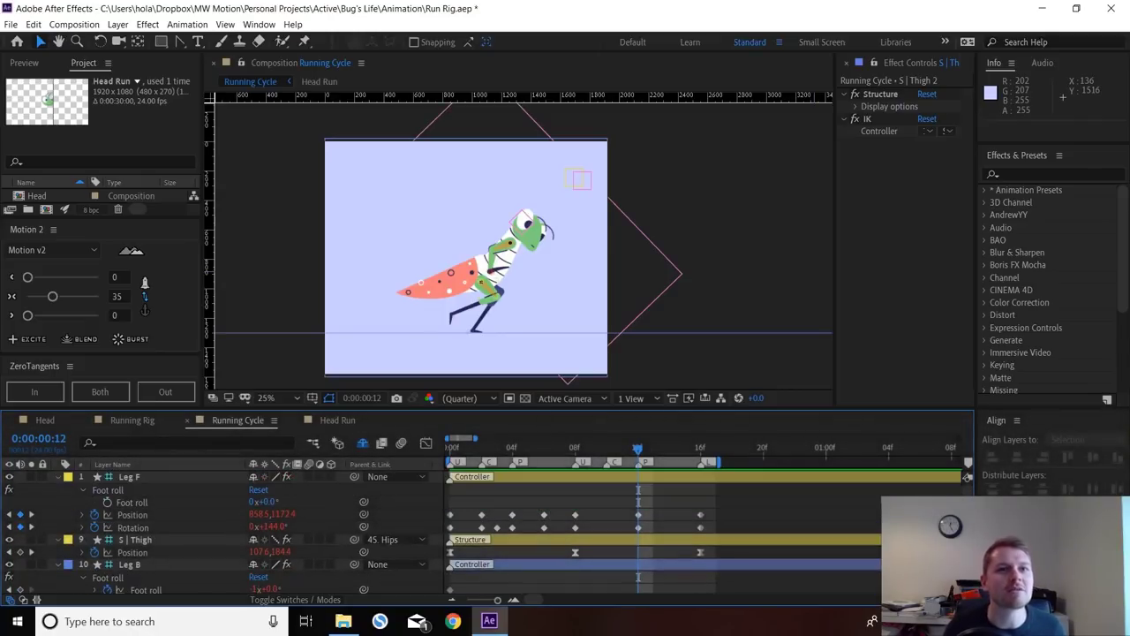
scroll(265, 529, "down", 8)
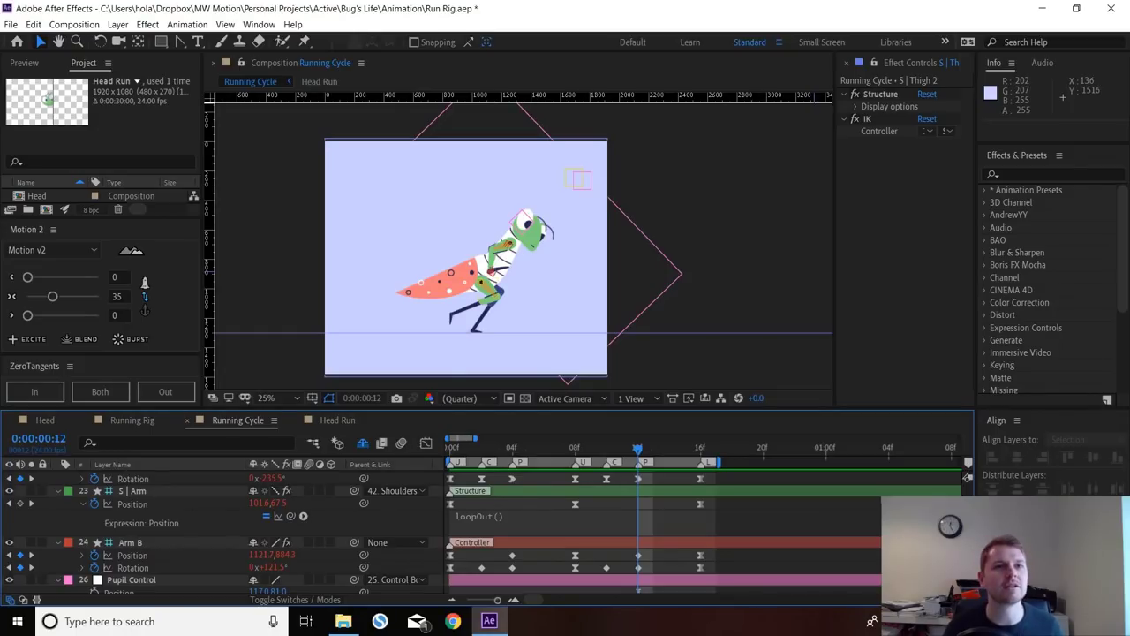
left_click(133, 555)
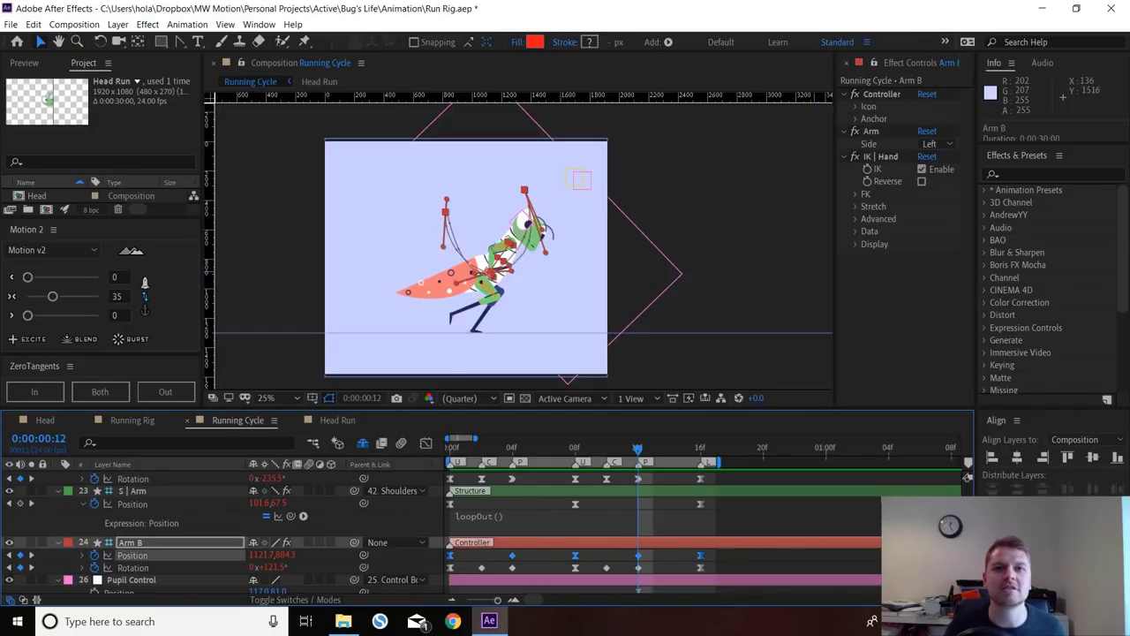
key("ctrl+shift+a")
scroll(133, 539, "down", 1)
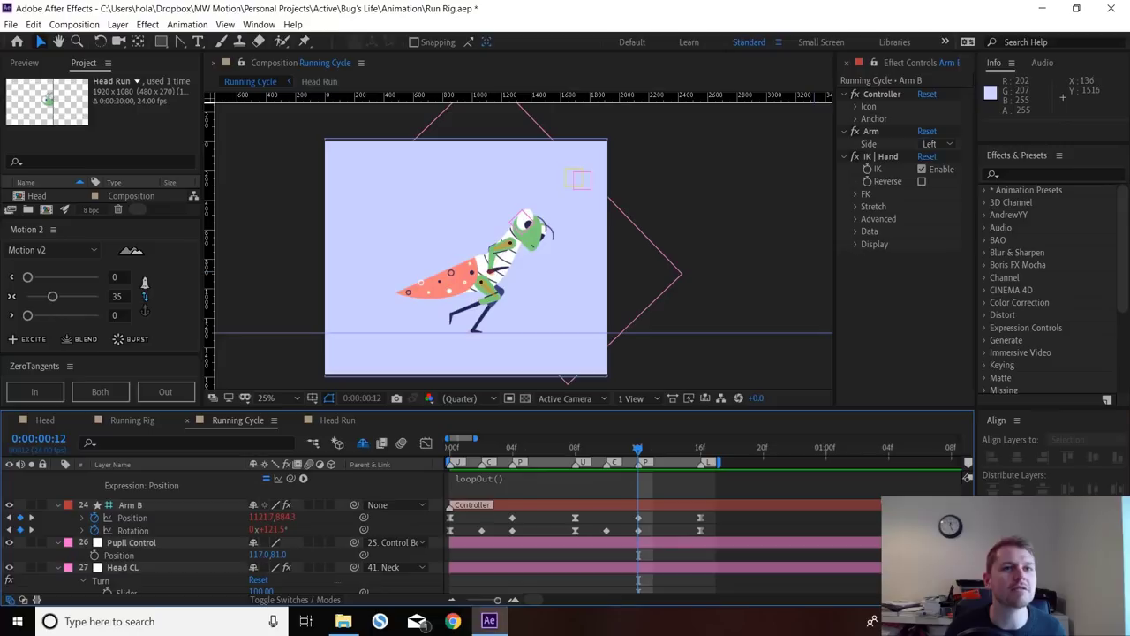
left_click(133, 518)
left_click(141, 504)
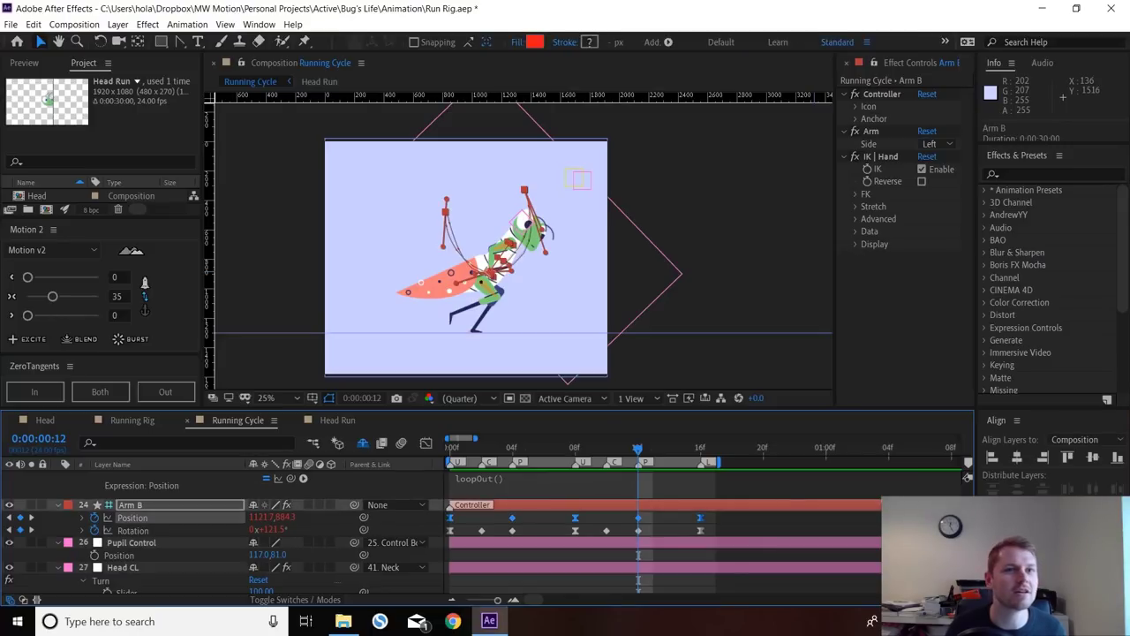
scroll(265, 530, "down", 5)
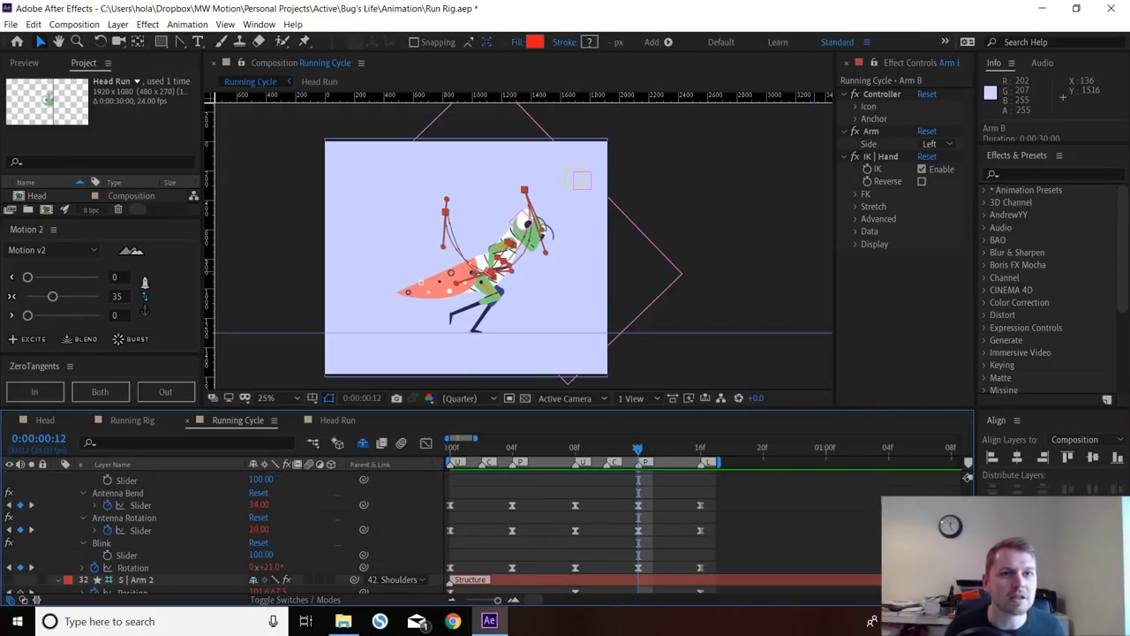
scroll(265, 530, "down", 3)
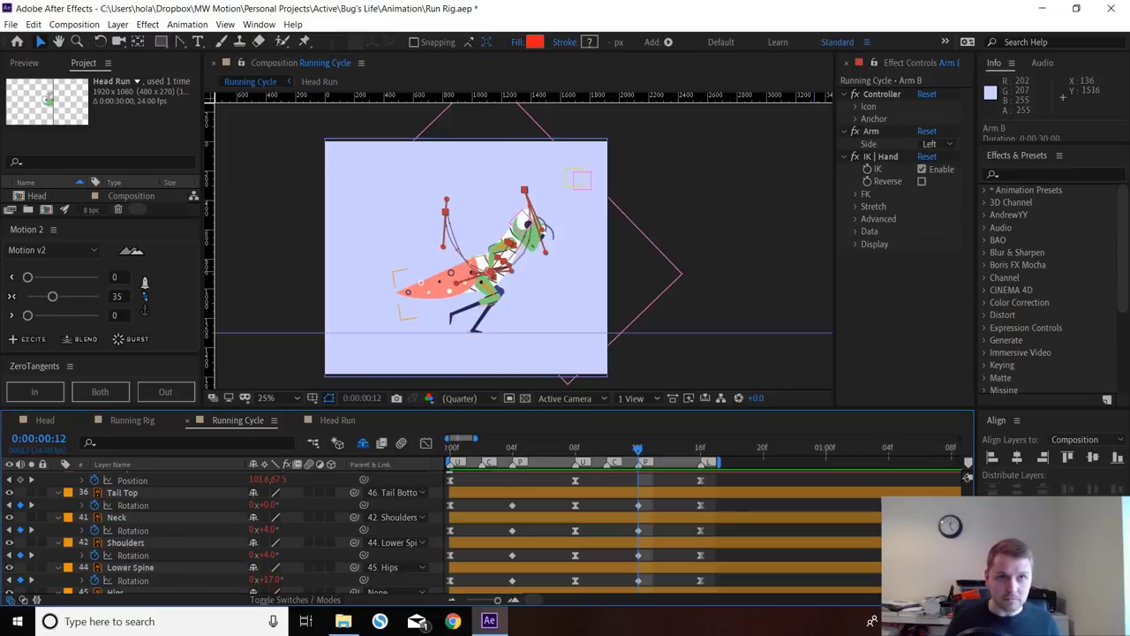
- Shift all Rotation keyframes of Neck and Shoulders one frame later and preview the run cycle
left_click(134, 505)
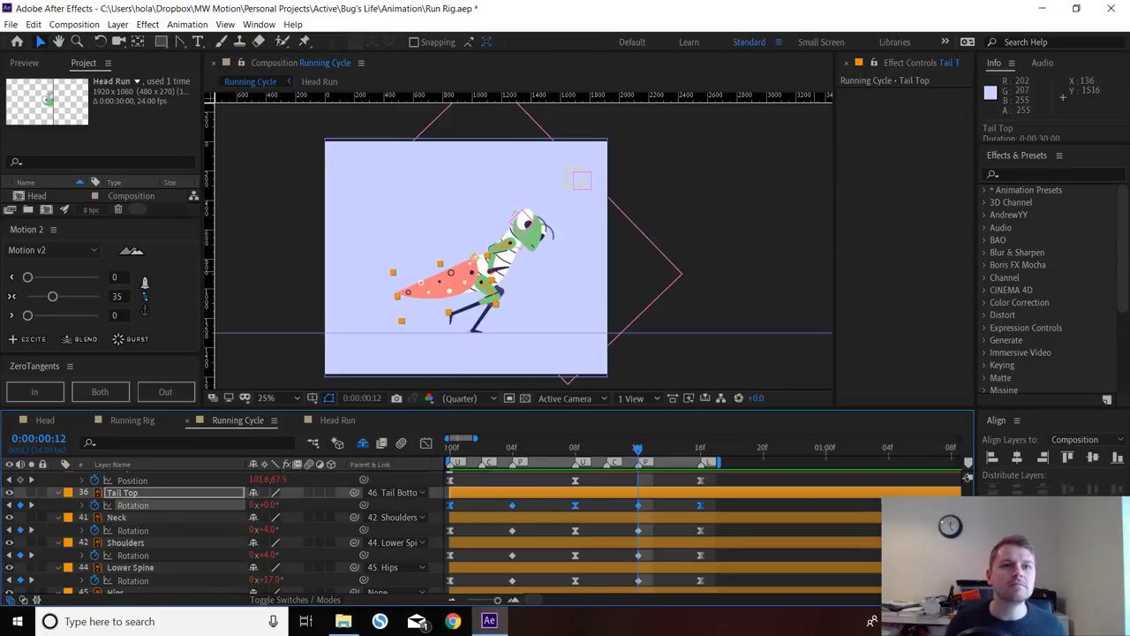
left_click(134, 530)
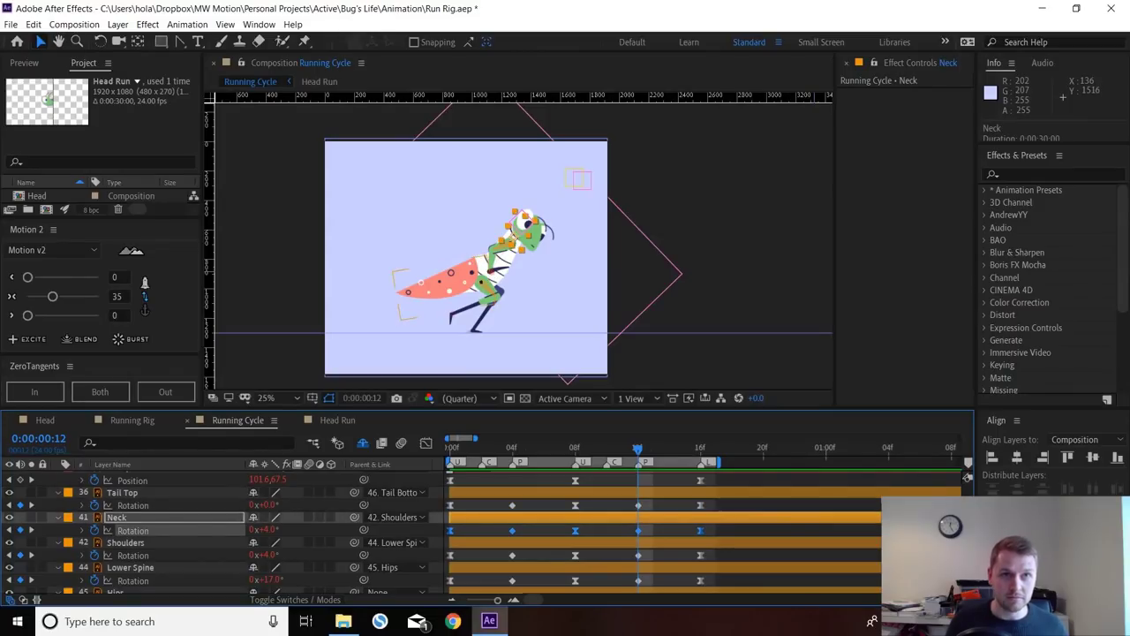
key("alt+Right")
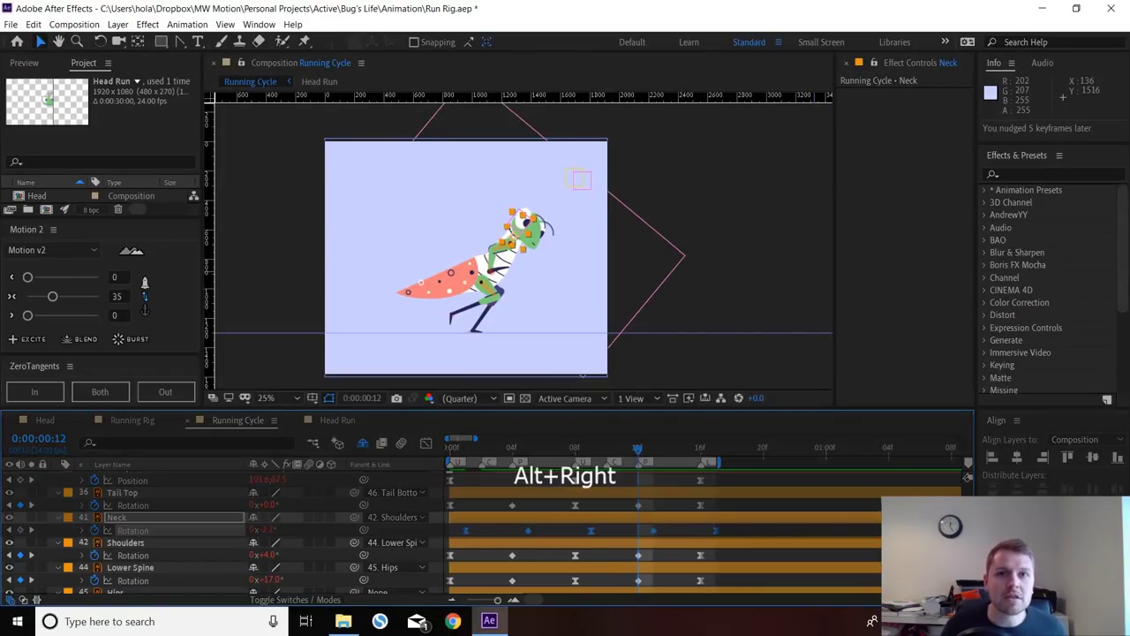
left_click(133, 554)
key("alt+Right")
key("space")
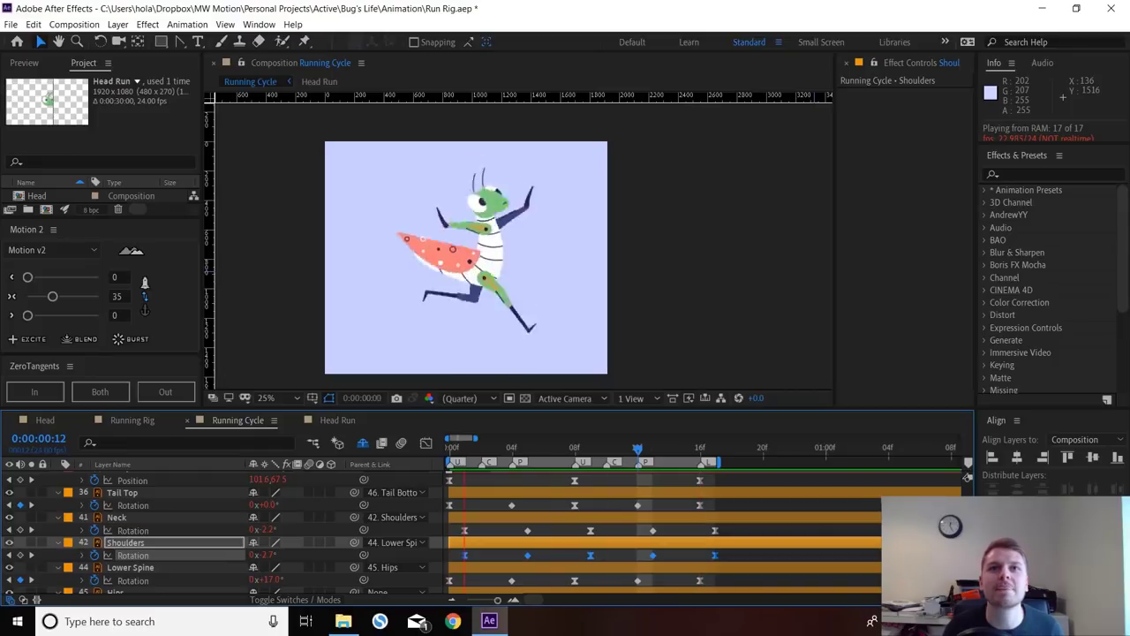
key("space")
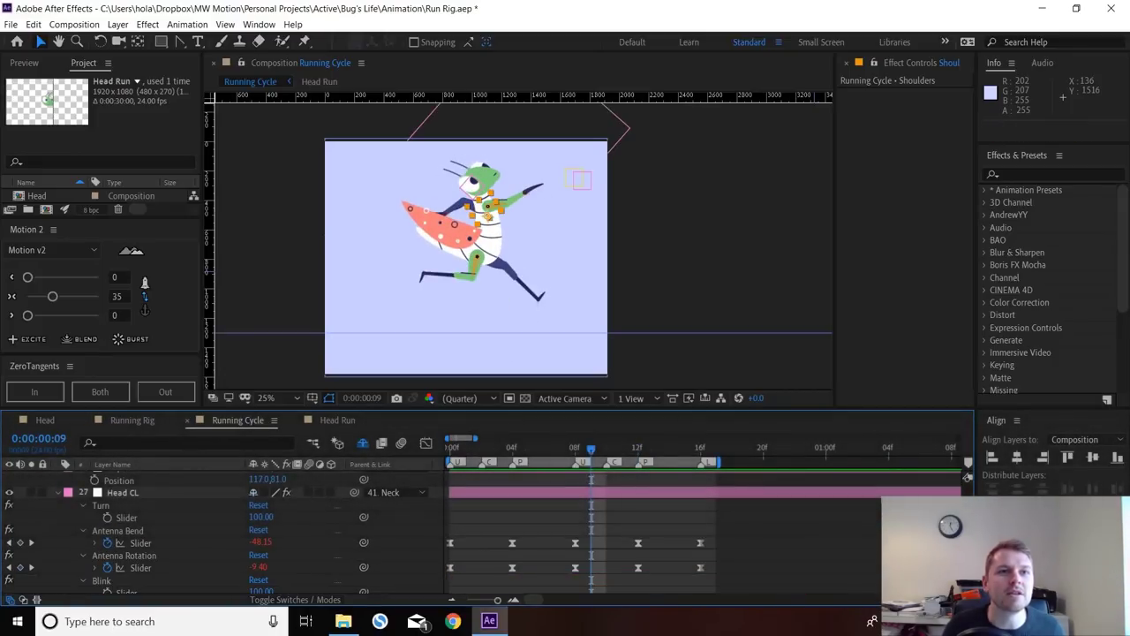
- Shift all Antenna Bend slider keyframes of Head CL one frame later and preview the run cycle
left_click(118, 530)
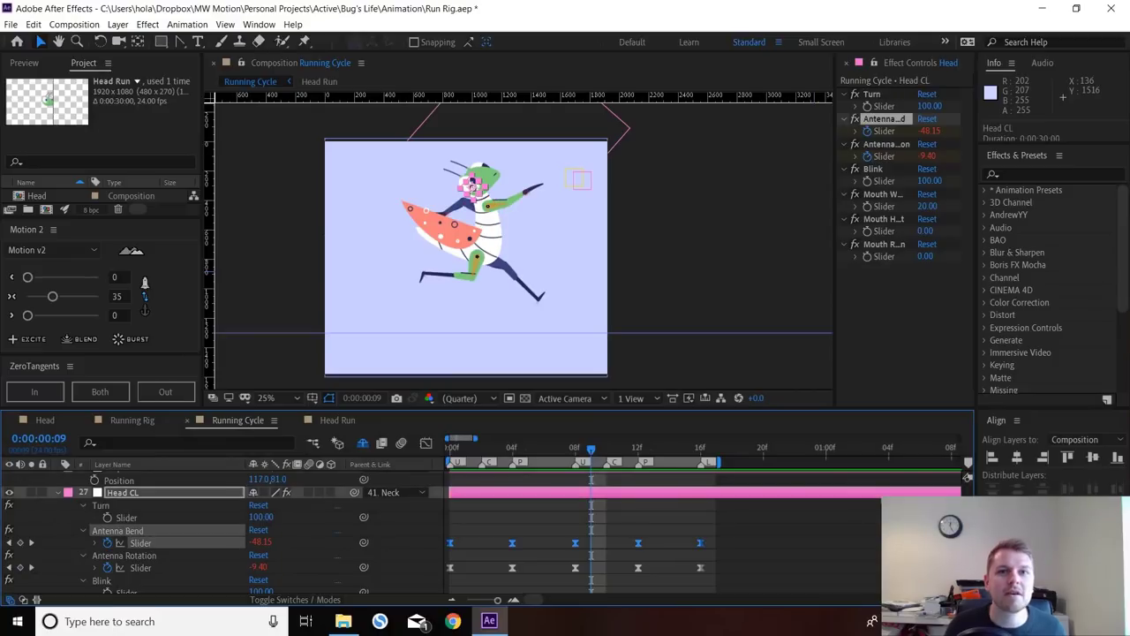
key("alt+Right")
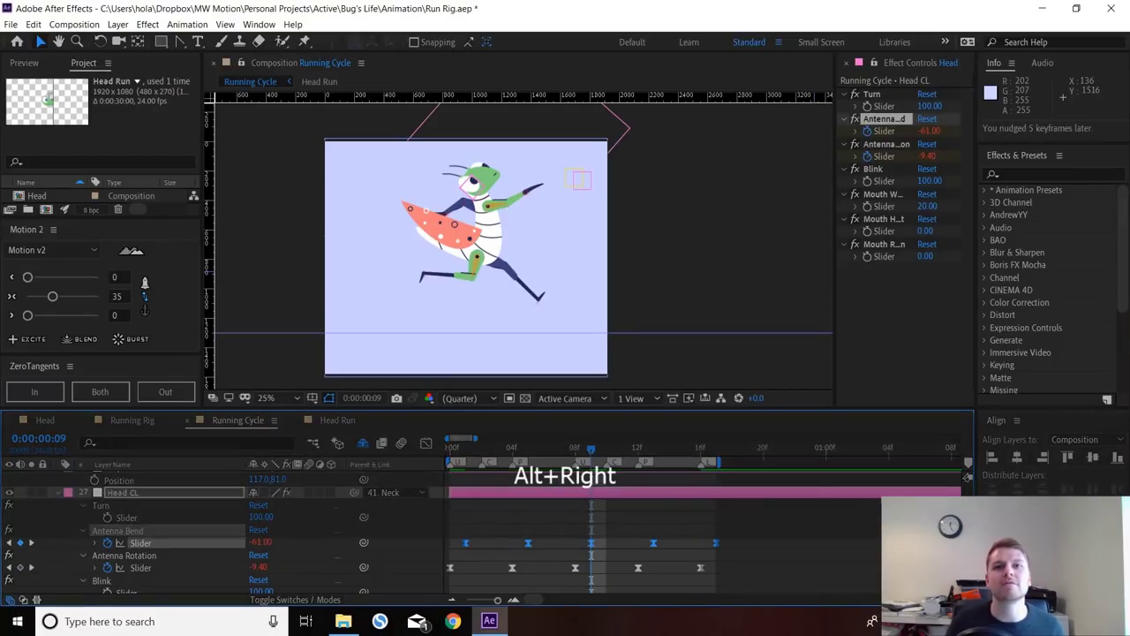
key("space")
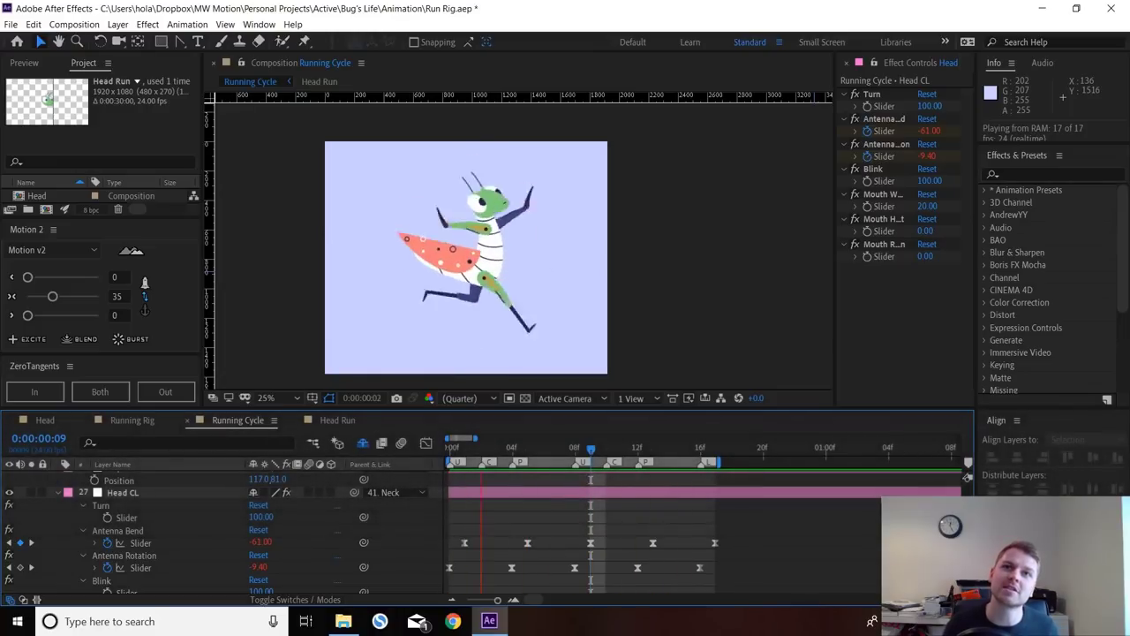
key("space")
- Try offsetting both Antenna Bend and Antenna Rotation keyframes another frame later, preview the motion, and shift them back one frame
left_click_drag(758, 530, 445, 575)
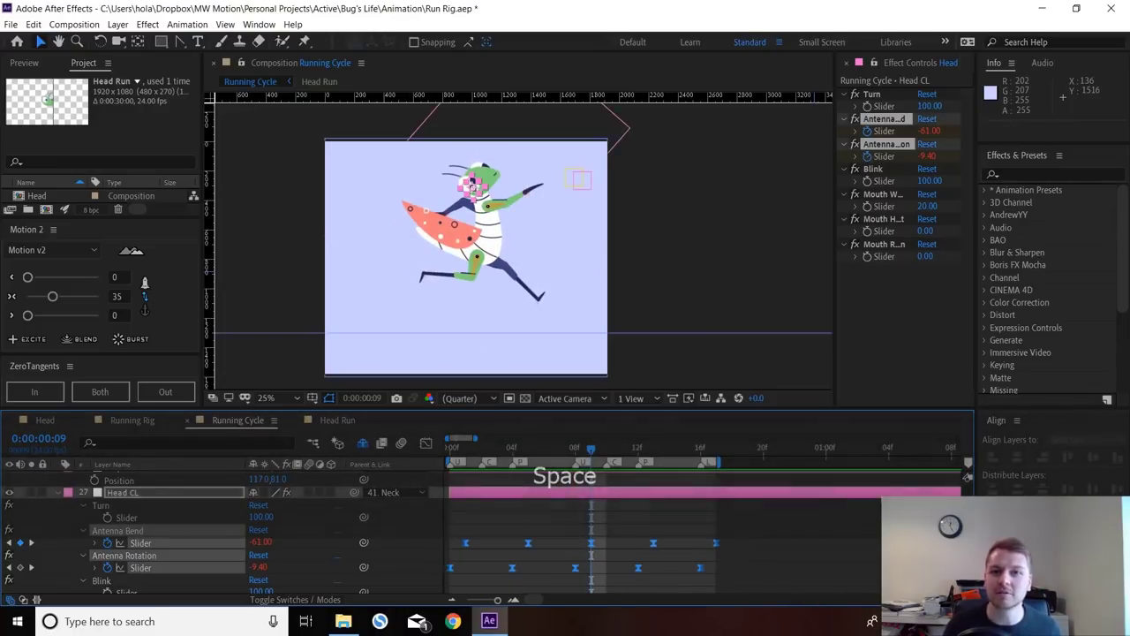
key("alt+Right")
key("space")
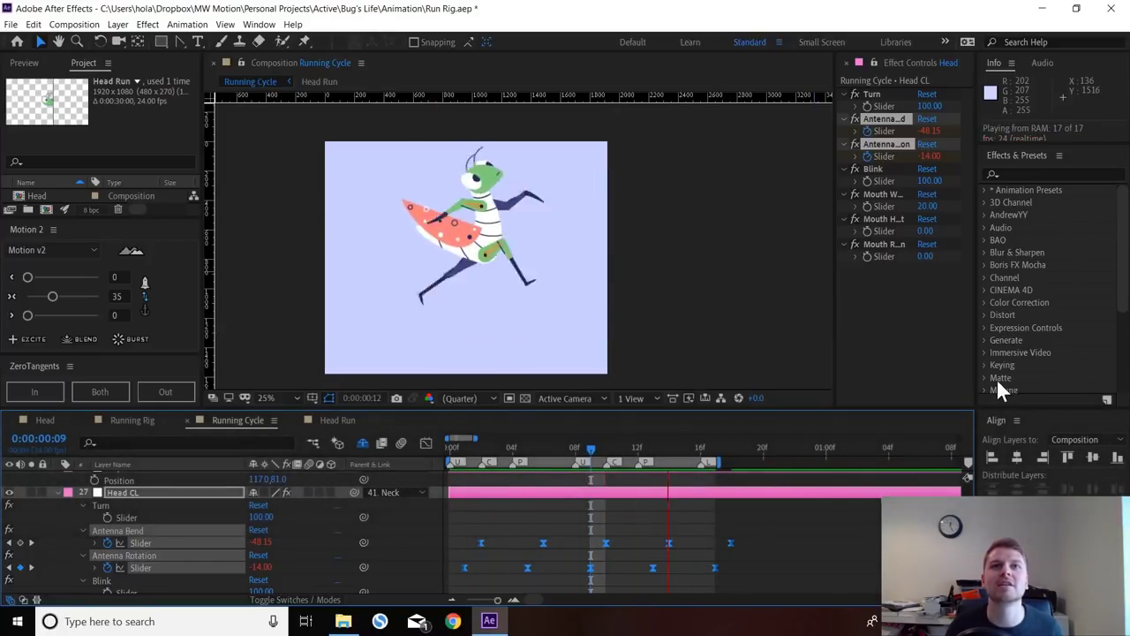
key("space")
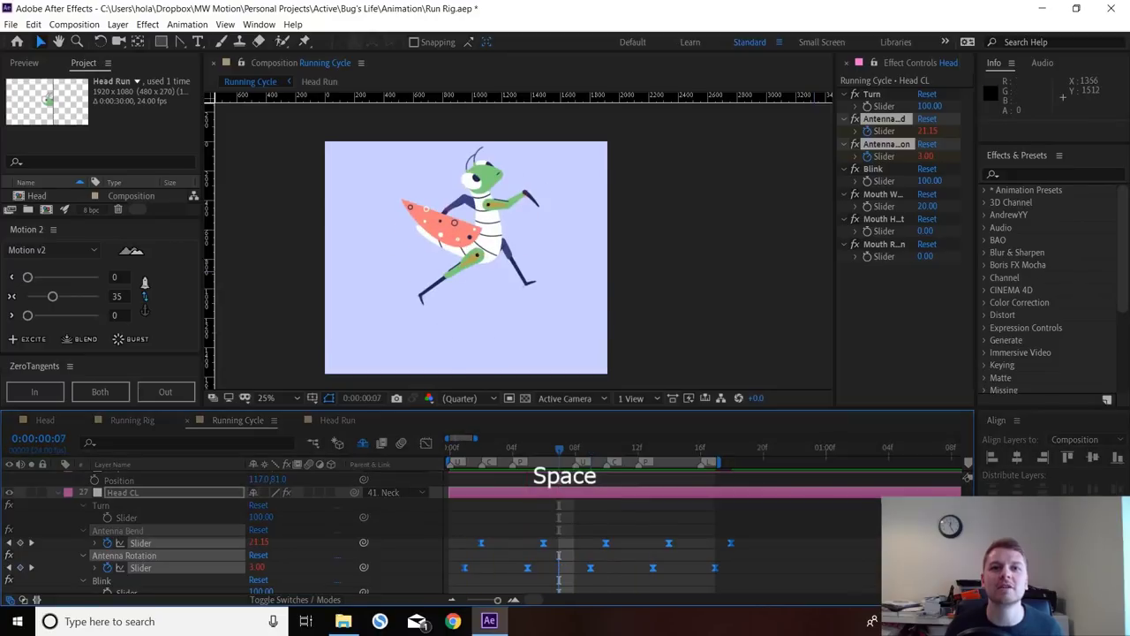
key("alt+Left")
key("space")
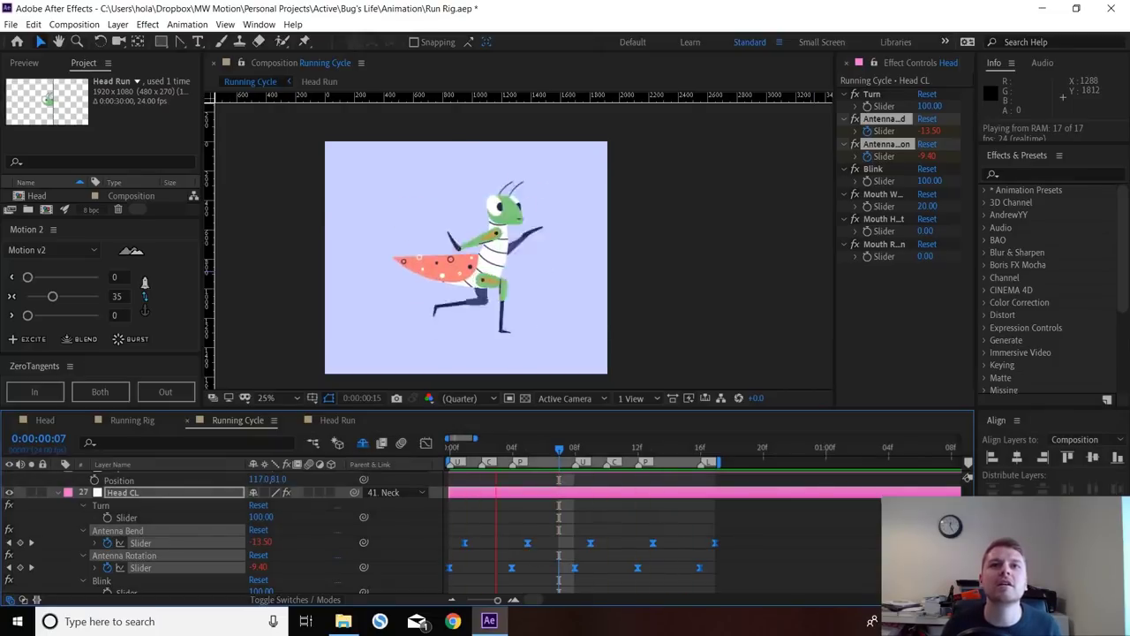
key("space")
- Shift all Rotation keyframes of Arm B and Arm F one frame later and preview the run cycle
scroll(265, 530, "up", 3)
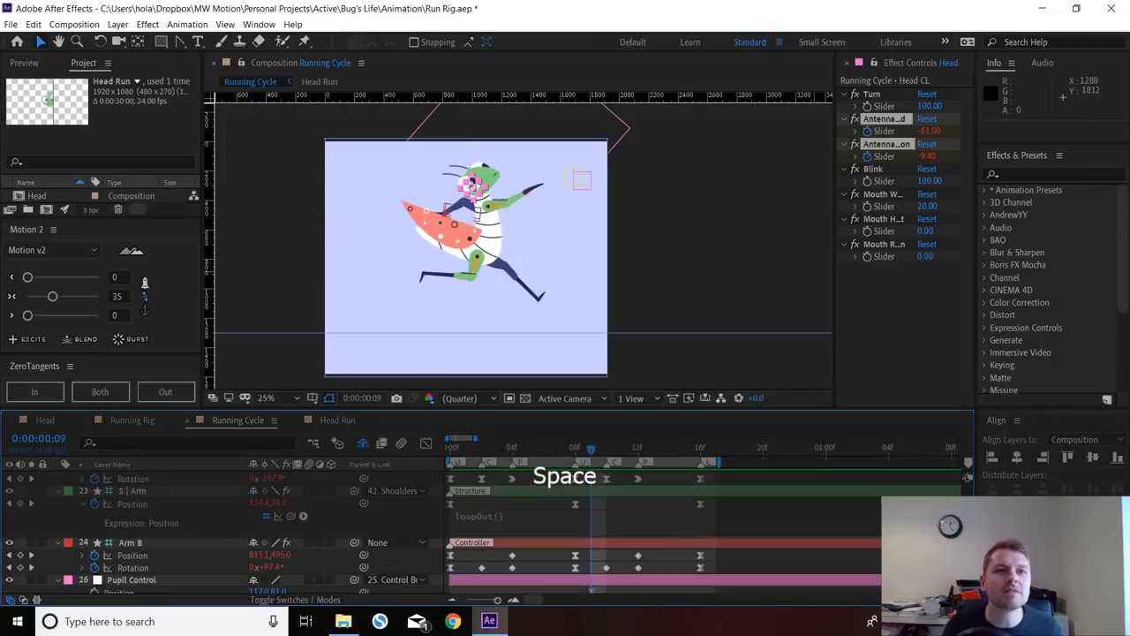
left_click(133, 567)
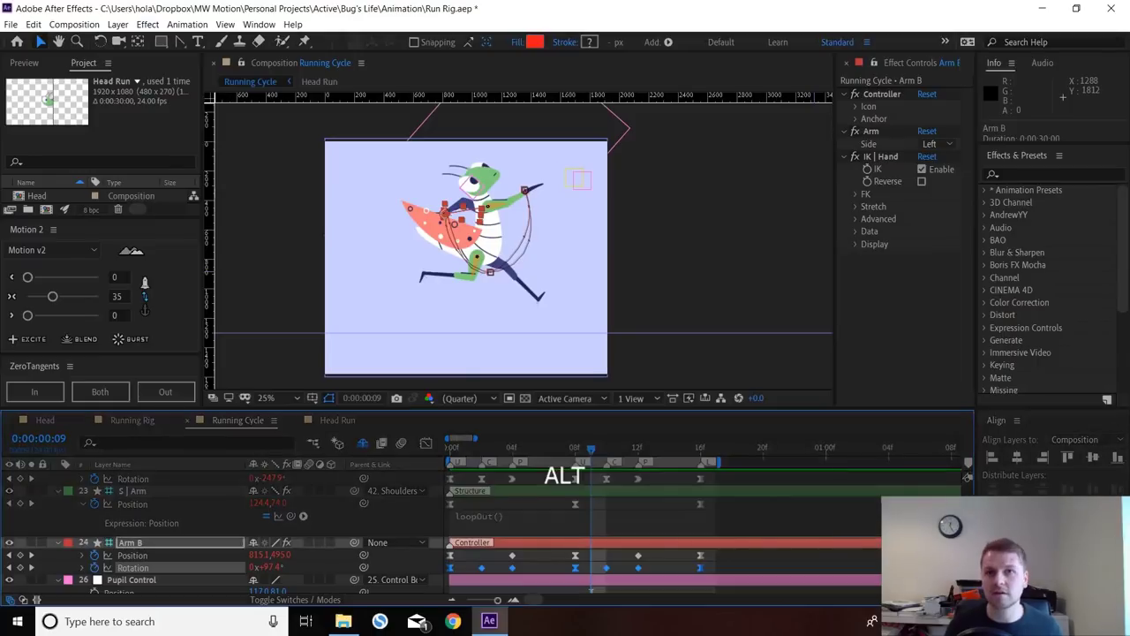
key("alt+Right")
scroll(265, 529, "up", 2)
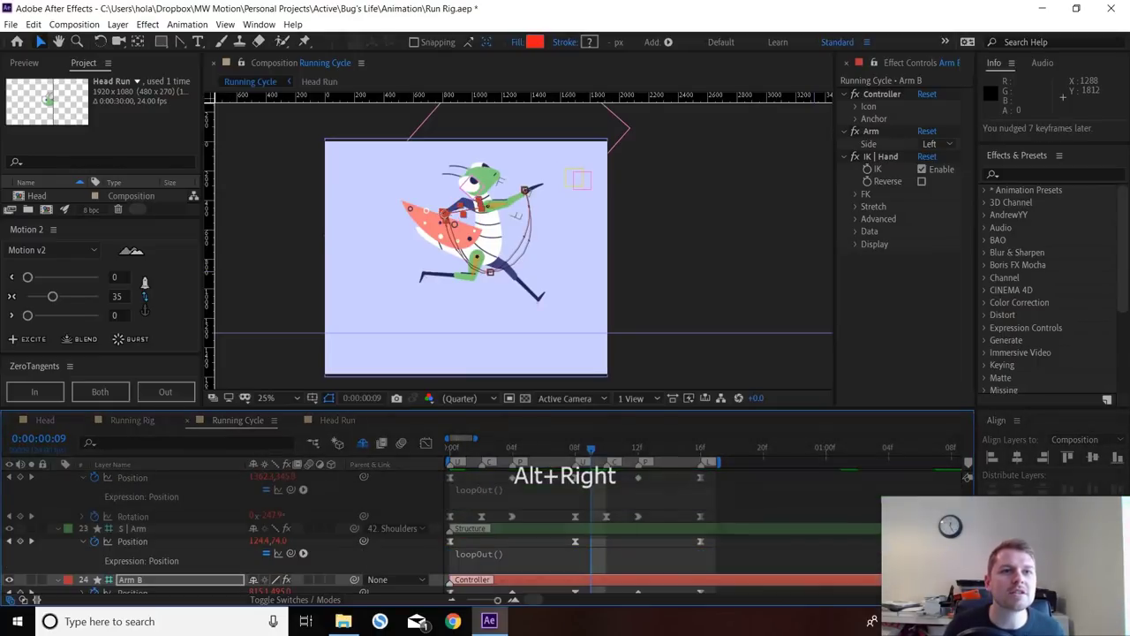
scroll(265, 530, "up", 2)
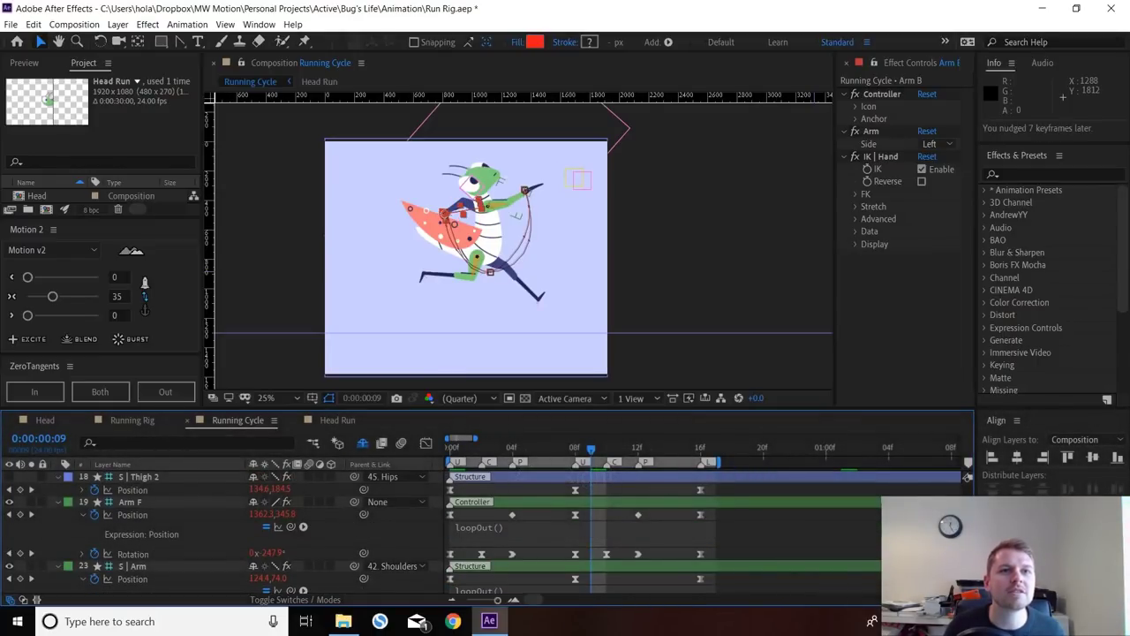
left_click(133, 554)
key("alt+Right")
key("space")
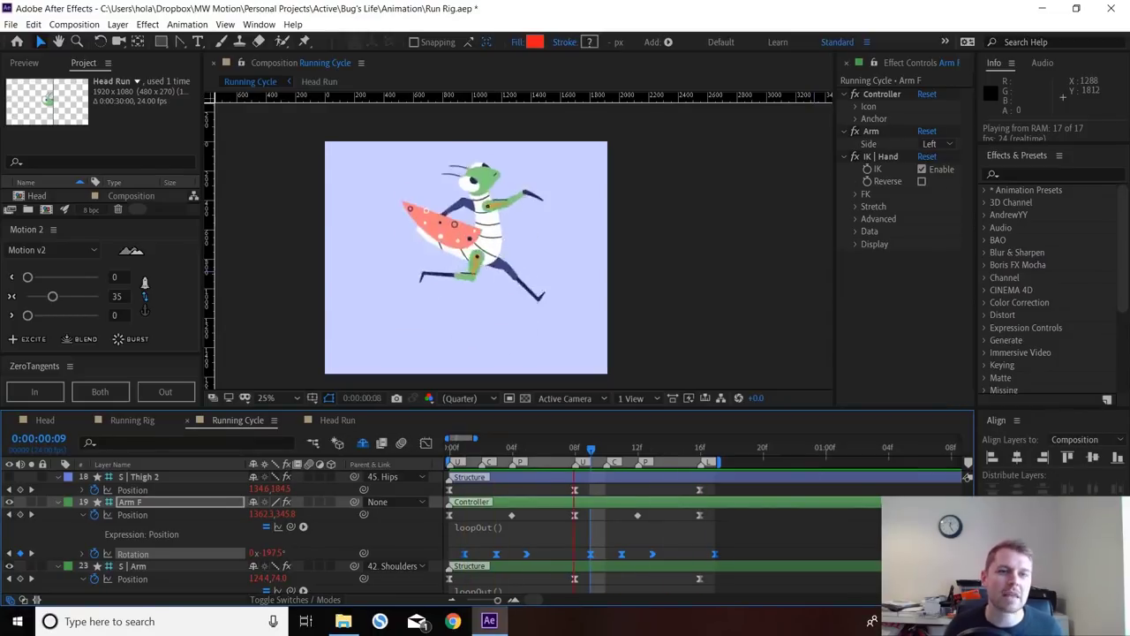
key("space")
- Play back the run cycle again to check the overlapping motion and show the playback settings
scroll(515, 530, "up", 4)
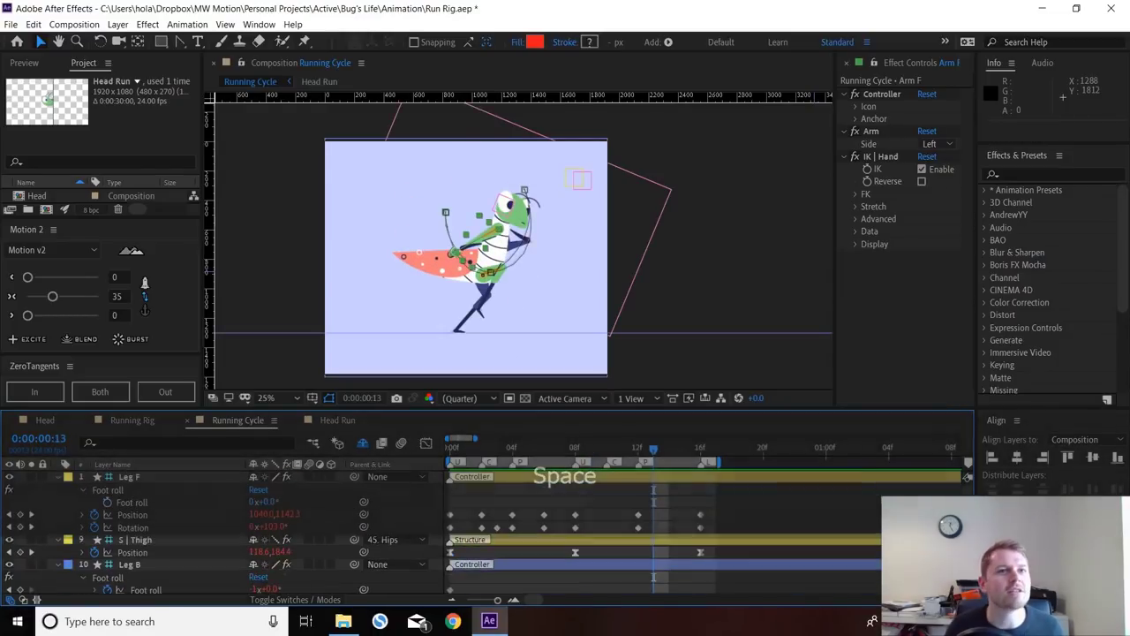
key("space")
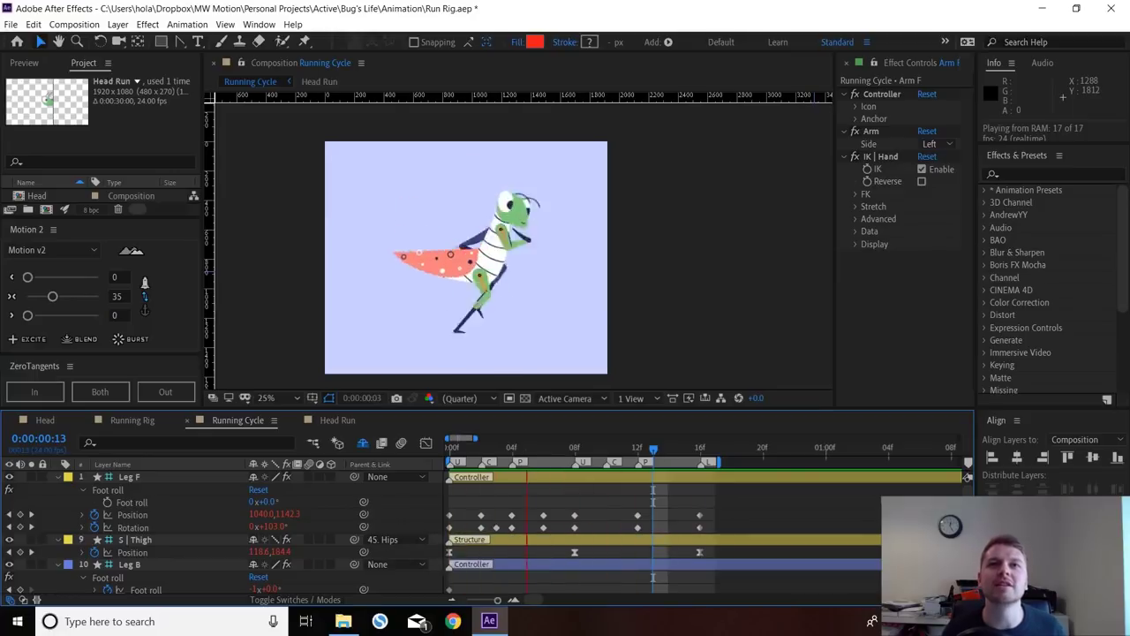
key("space")
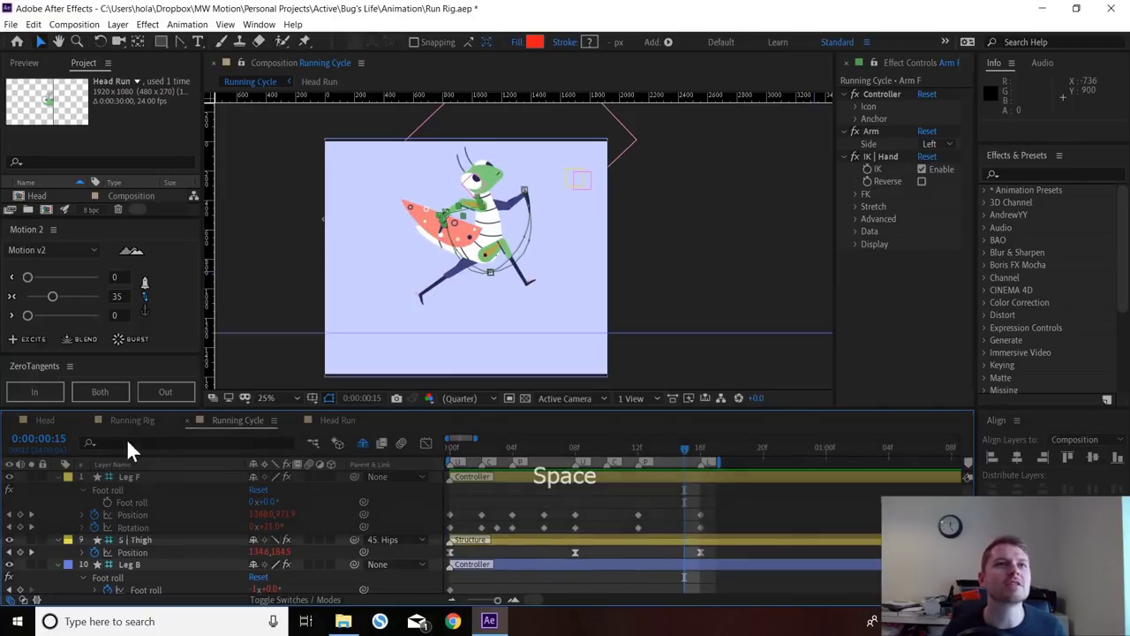
left_click(24, 63)
key("space")
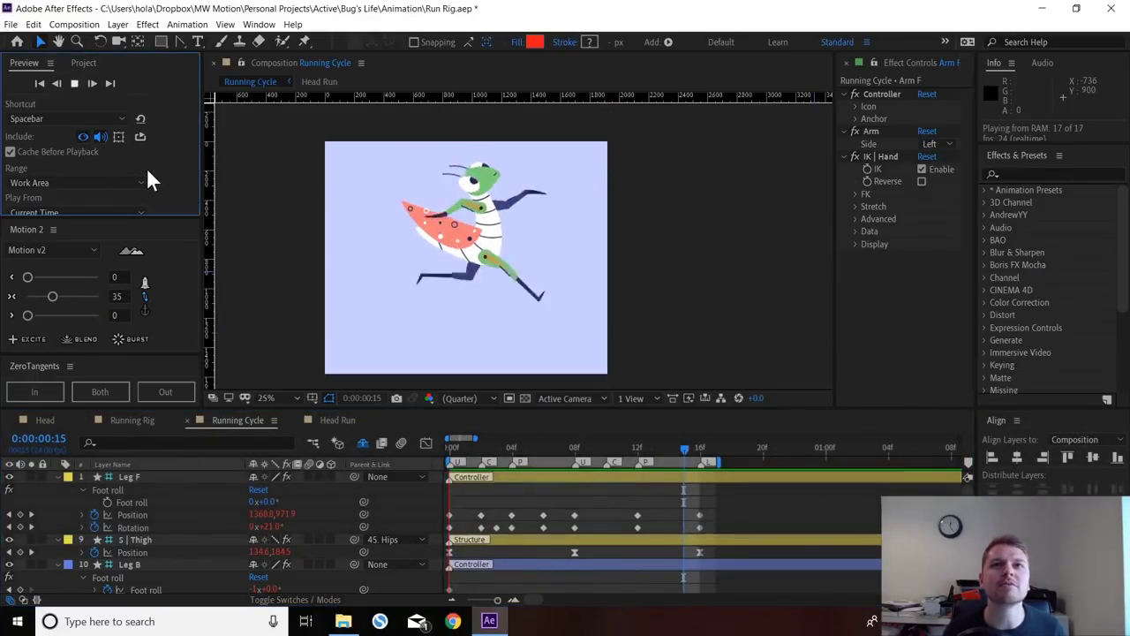
key("space")
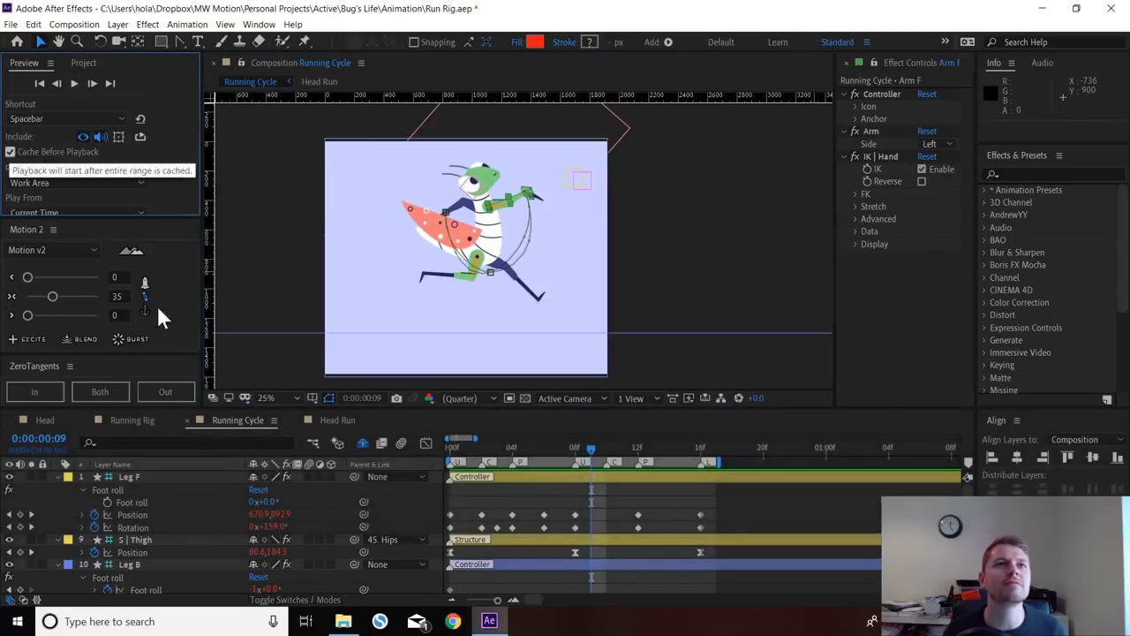
left_click(918, 539)
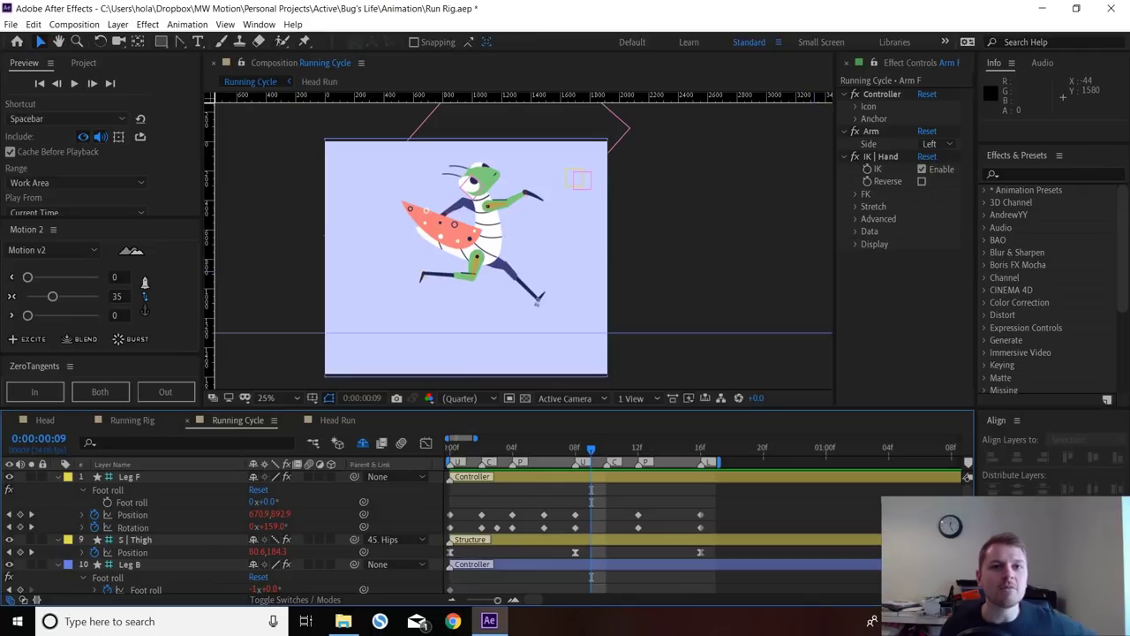
- Switch to File Explorer and open the Output folder of the Bug's Life project
left_click(343, 621)
left_click(494, 371)
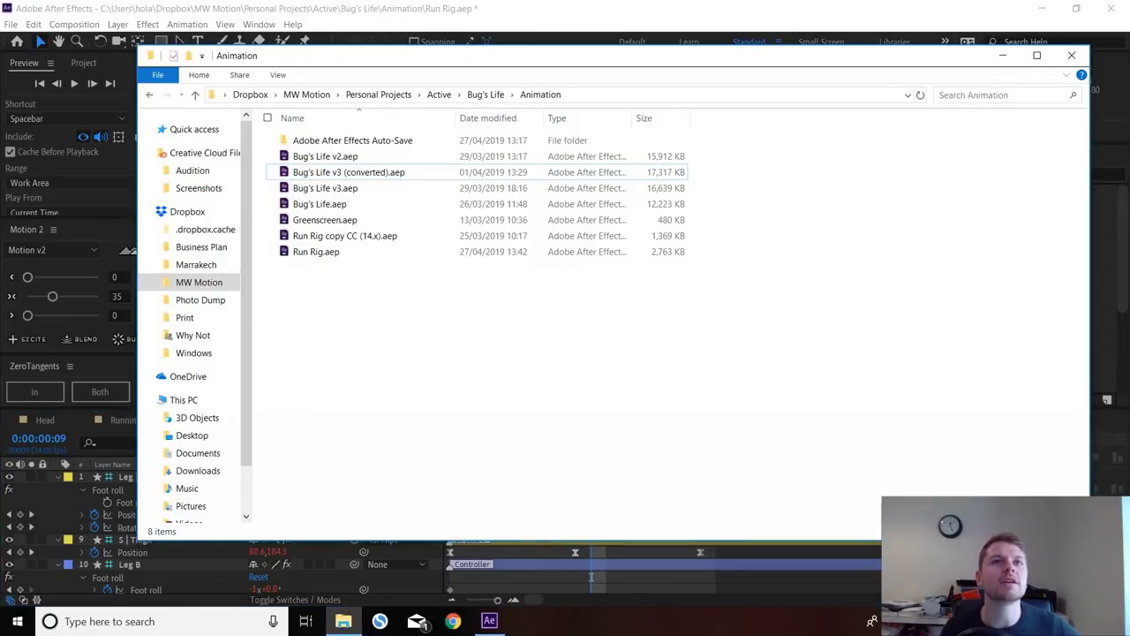
key("alt+Up")
key("Down")
key("Down")
key("Down")
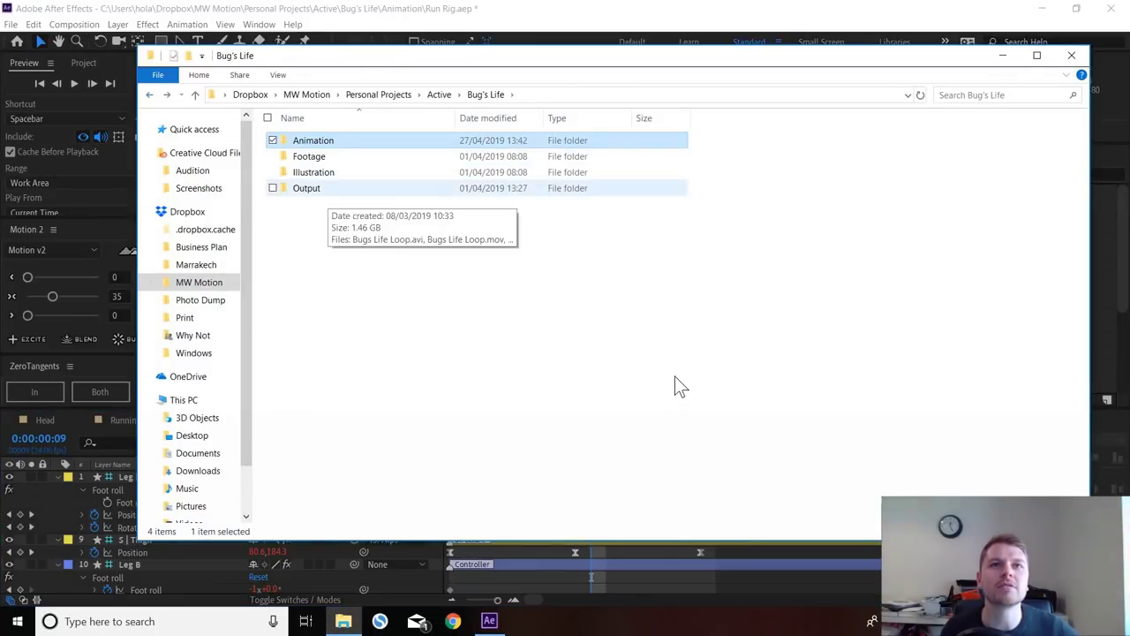
key("Return")
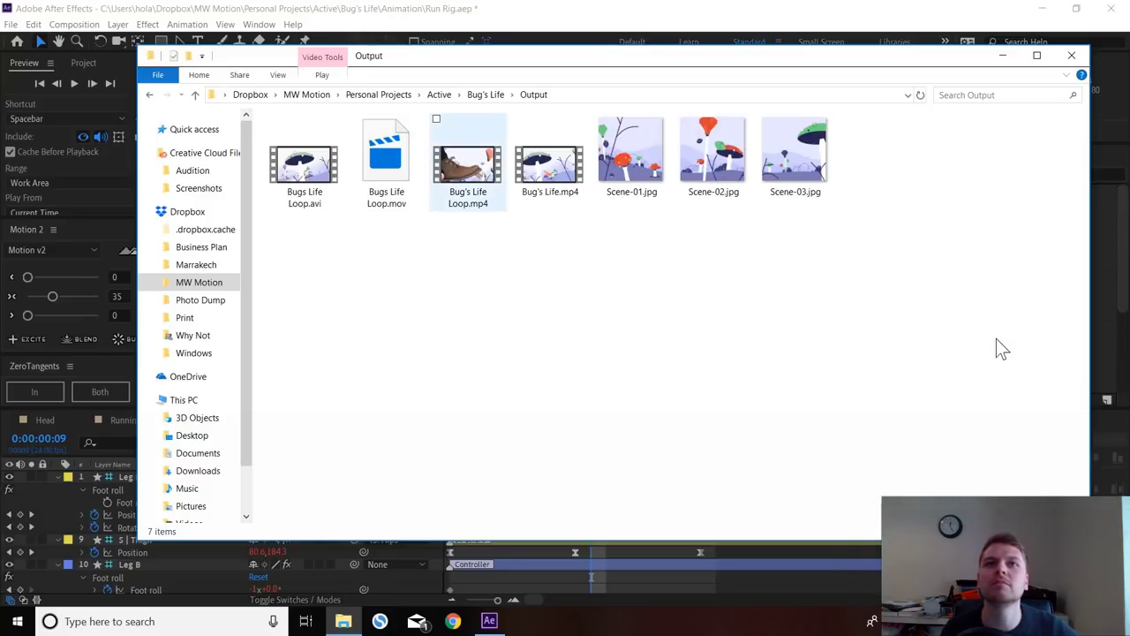
- Watch the rendered Bug's Life Loop.mp4 to see the run cycle in its finished scene, and close the player
key("Return")
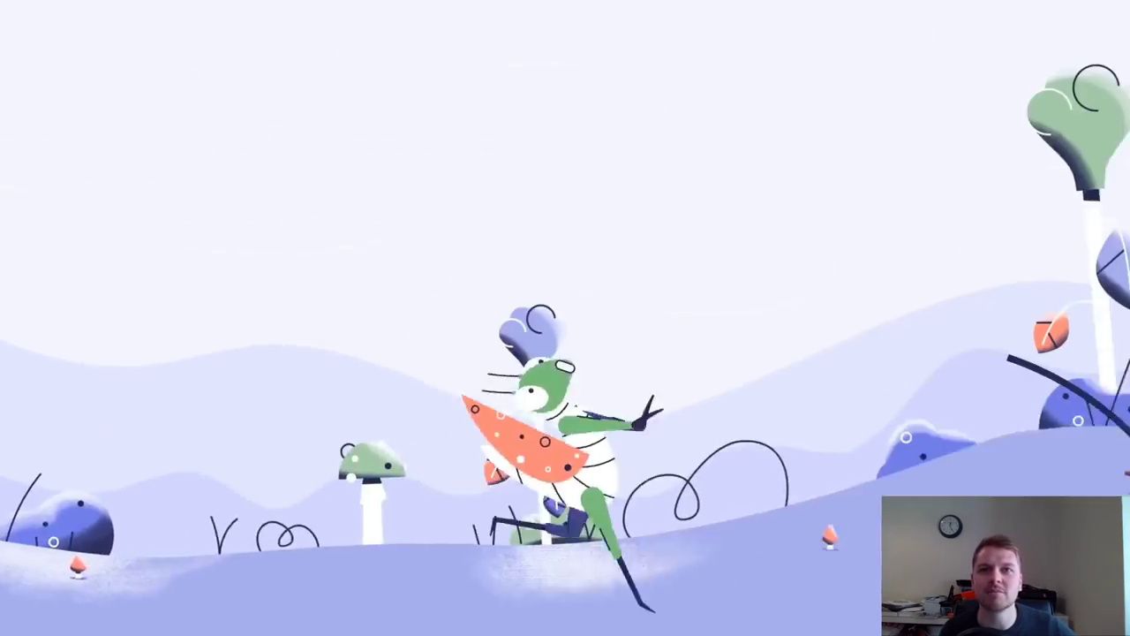
key("space")
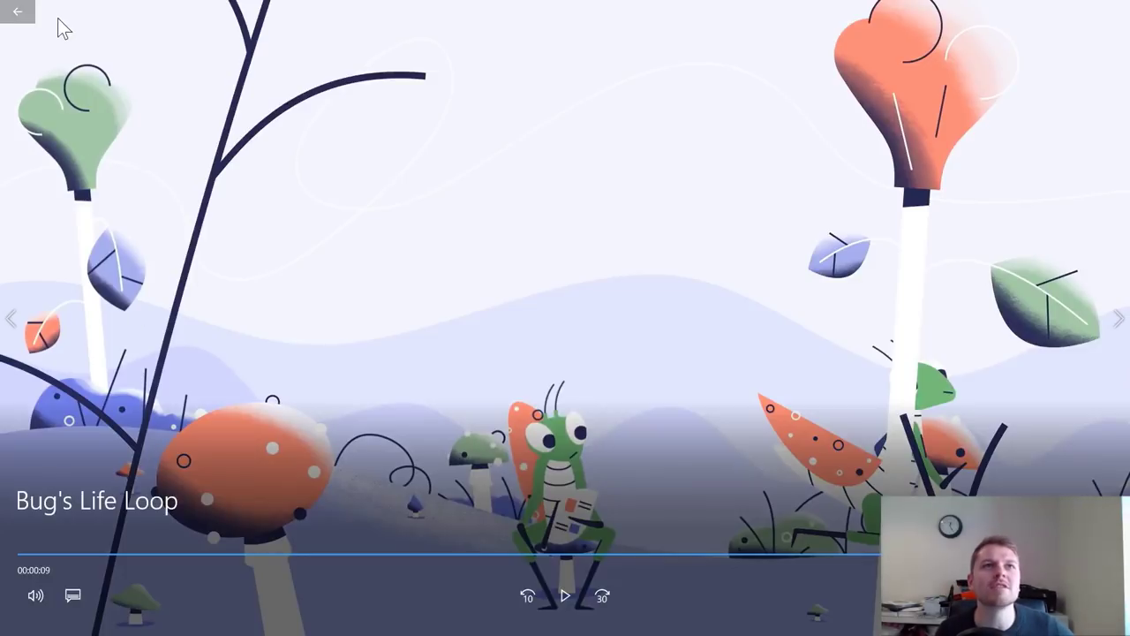
left_click(17, 12)
left_click(1112, 12)
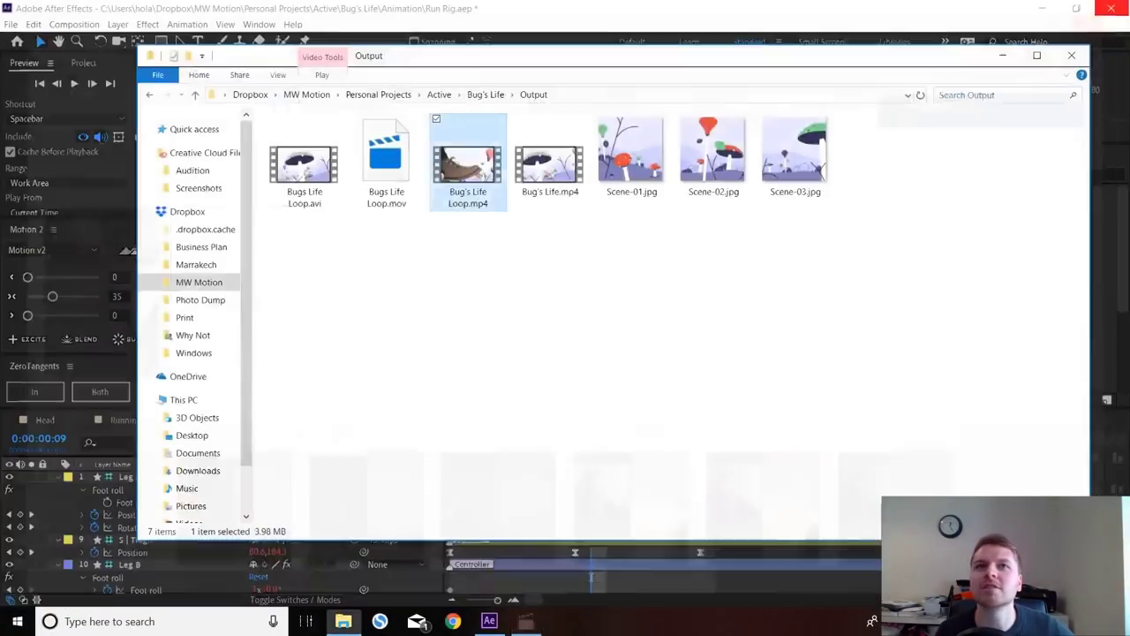
- Watch the run in Bug's Life.mp4, close the player and folder, and play the Running Cycle composition in After Effects
double_click(549, 163)
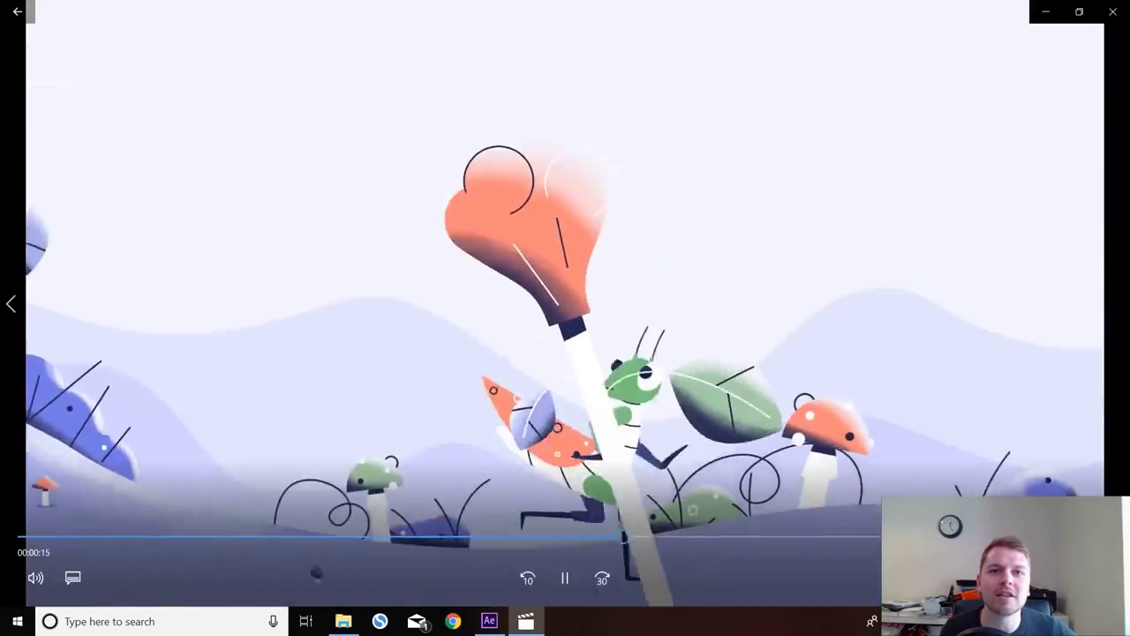
left_click_drag(398, 536, 422, 537)
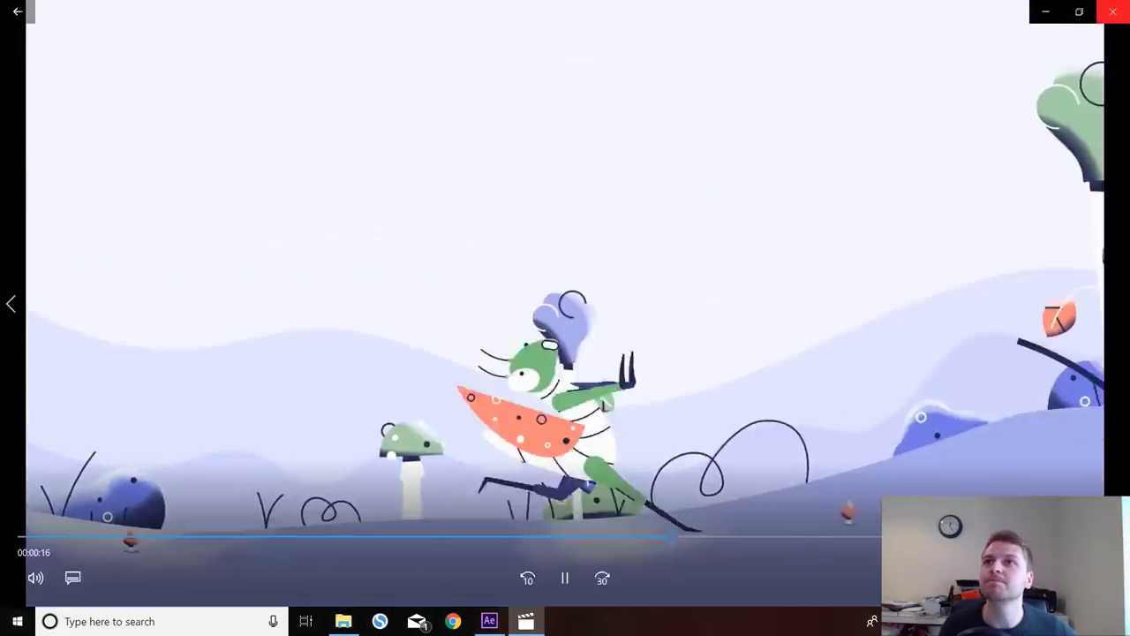
left_click(1113, 12)
left_click(1071, 54)
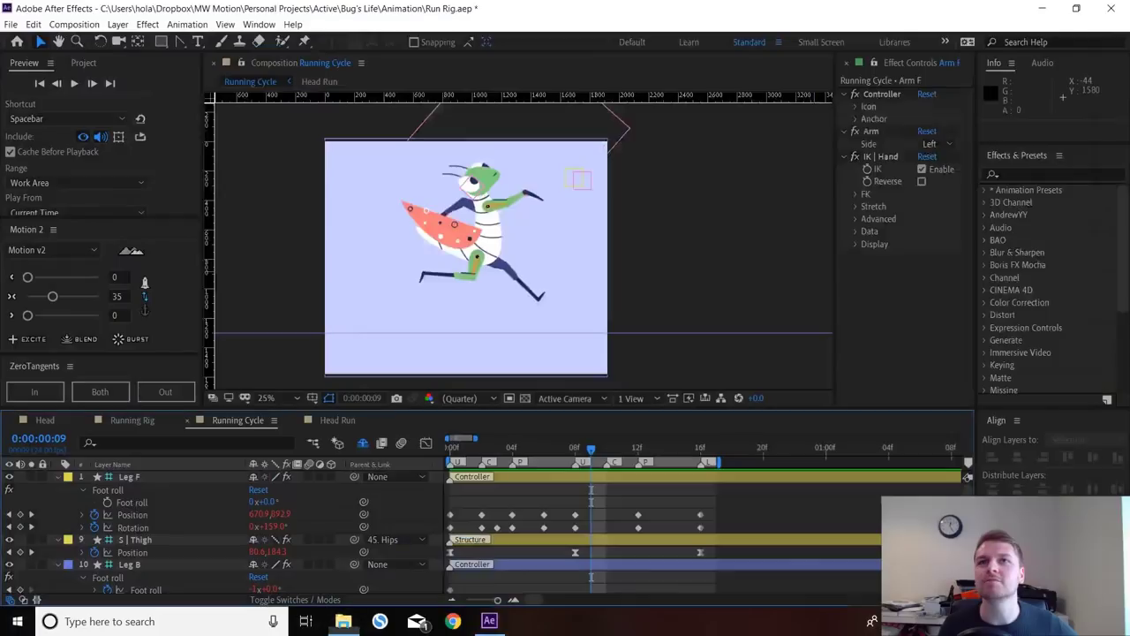
key("space")
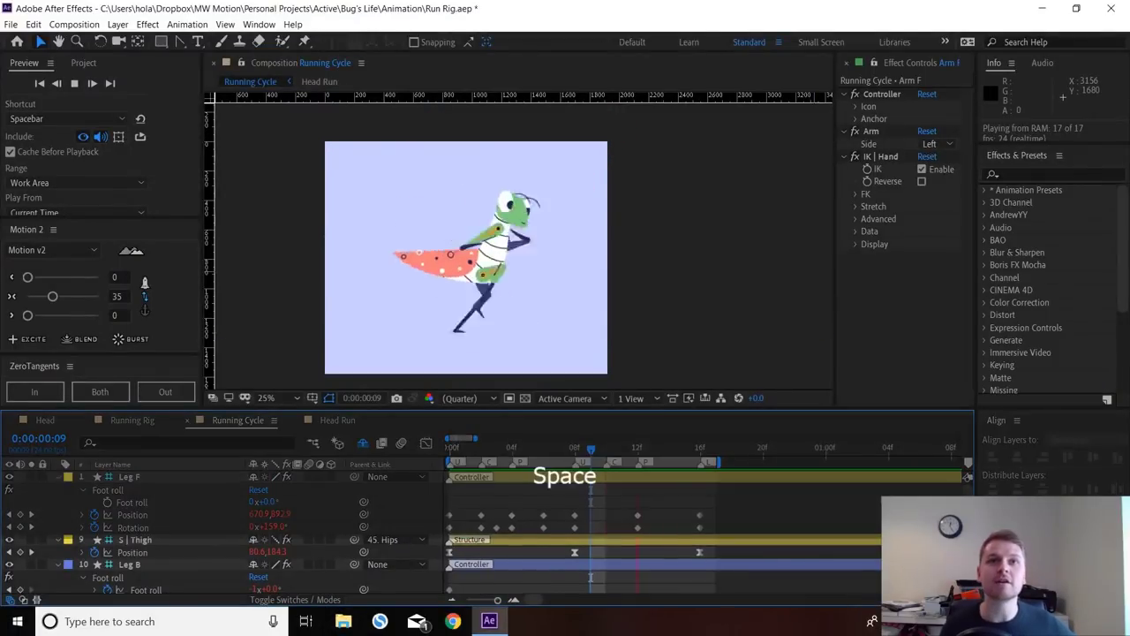